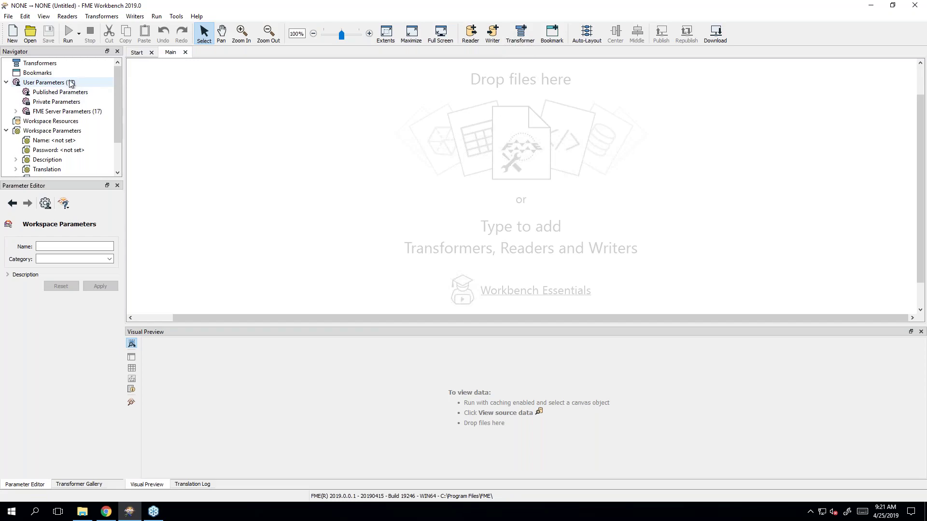
- Collapse the User Parameters and Workspace Parameters groups in the Navigator, and bring the Transformer Gallery into view
{"action": "left_click", "coordinate": [7, 82]}
{"action": "left_click", "coordinate": [6, 102]}
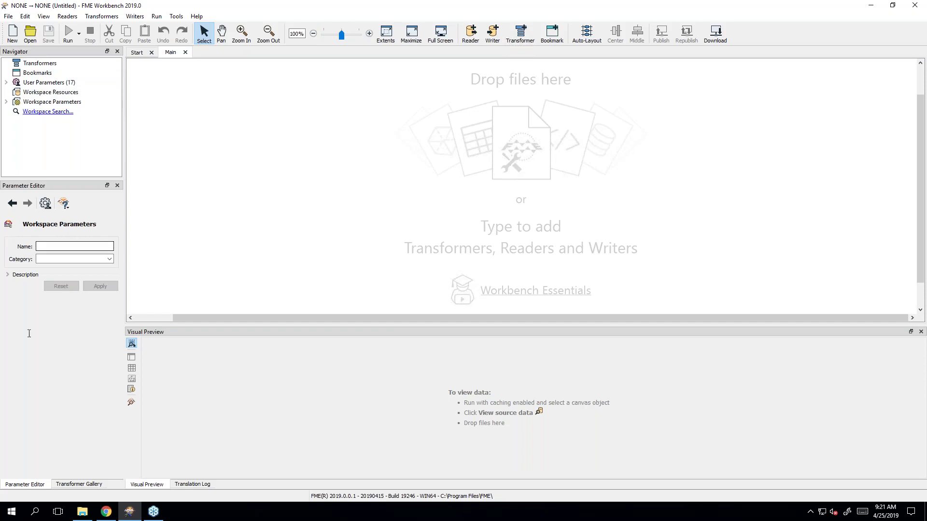
{"action": "left_click", "coordinate": [64, 484]}
{"action": "left_click", "coordinate": [46, 484]}
{"action": "left_click", "coordinate": [65, 485]}
{"action": "left_click", "coordinate": [41, 487]}
{"action": "left_click", "coordinate": [79, 484]}
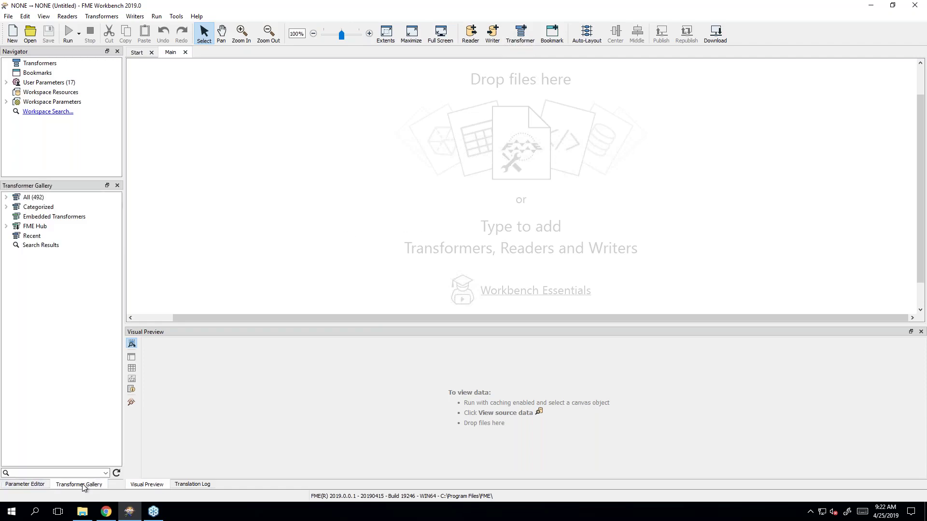
- Look through the full transformer list and the transformer categories in the Transformer Gallery
{"action": "left_click", "coordinate": [6, 197]}
{"action": "left_click", "coordinate": [6, 197]}
{"action": "left_click", "coordinate": [5, 207]}
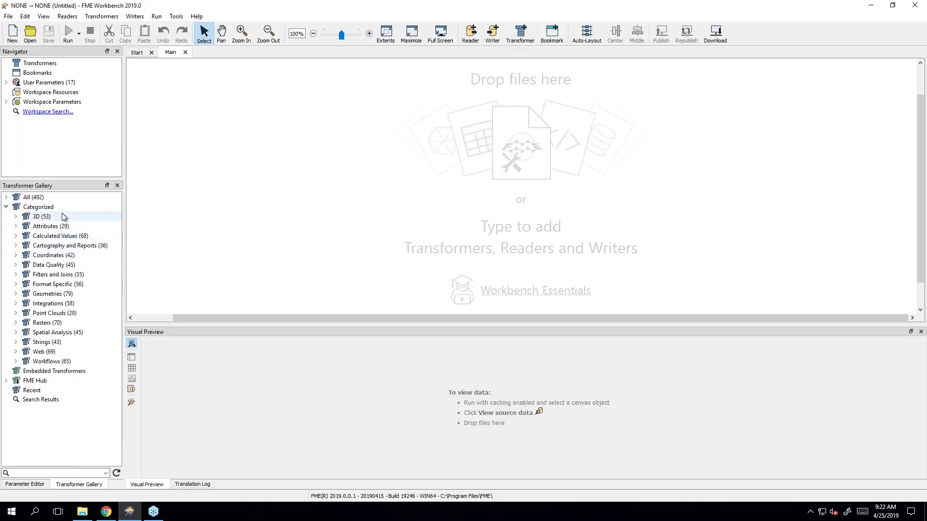
{"action": "left_click", "coordinate": [7, 208]}
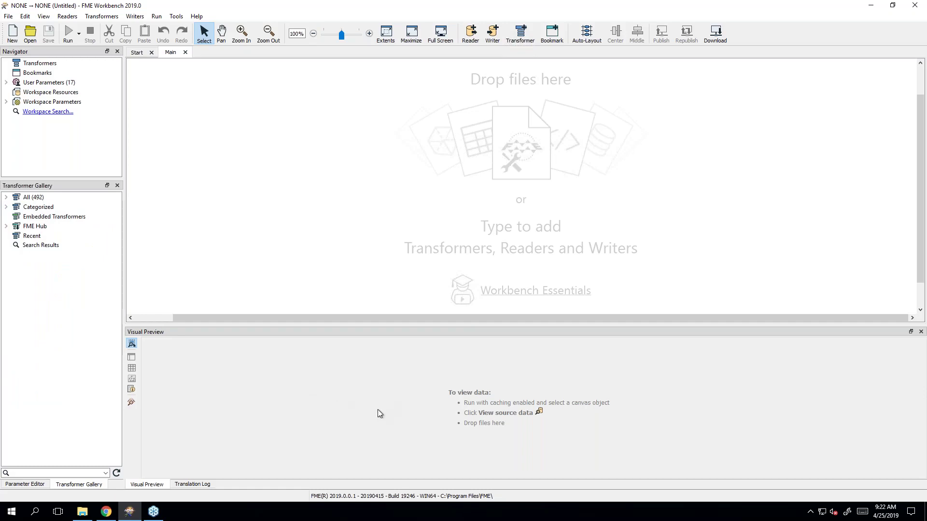
- View the Translation Log and return to the Visual Preview
{"action": "left_click", "coordinate": [183, 485]}
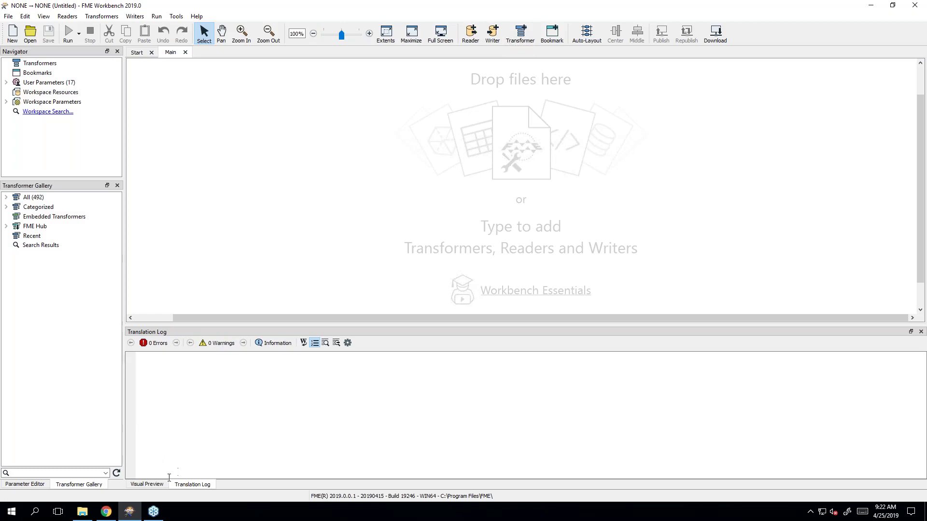
{"action": "left_click", "coordinate": [154, 485]}
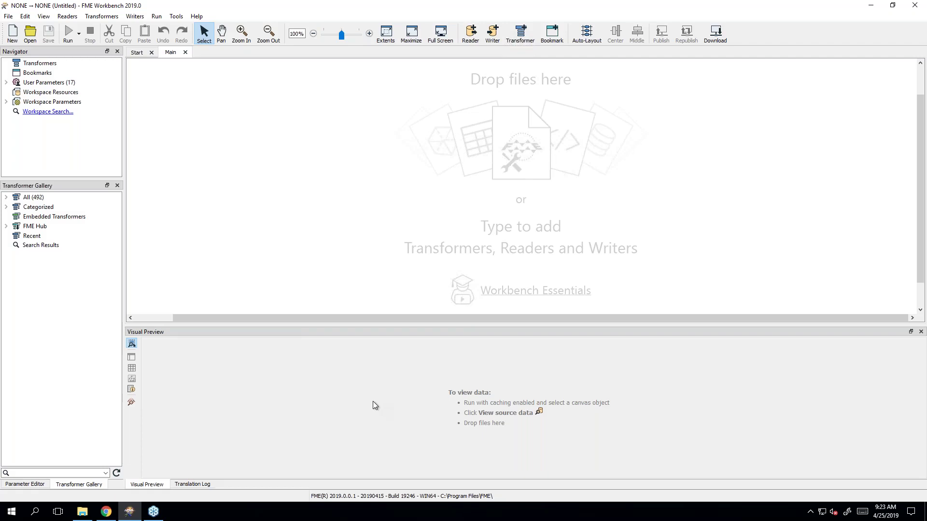
- Switch to the training manual in Chrome and read the FME Desktop Components page through to the In Workbench example
{"action": "left_click", "coordinate": [108, 517]}
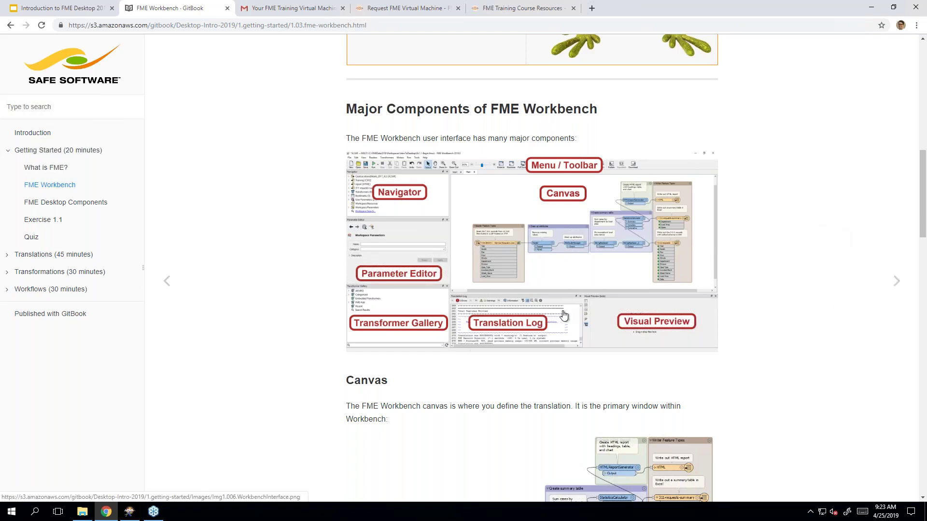
{"action": "left_click", "coordinate": [897, 282]}
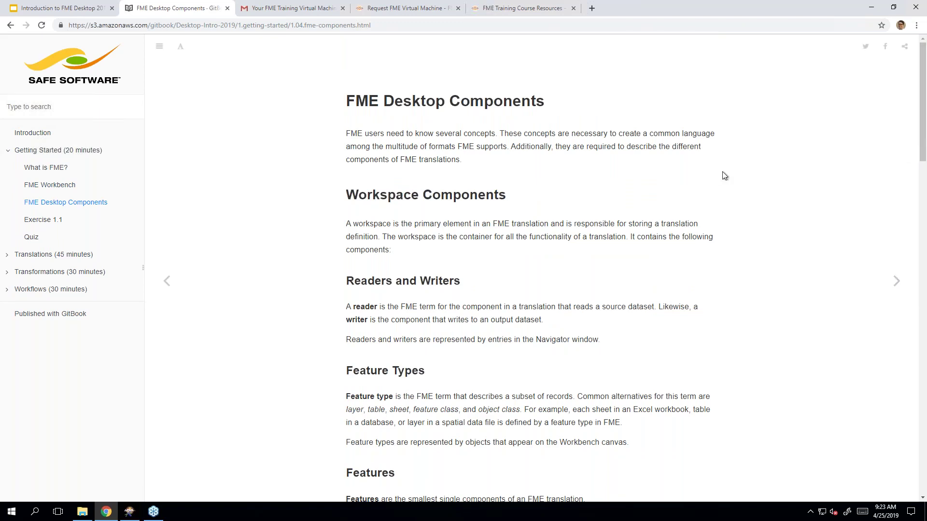
{"action": "scroll", "coordinate": [800, 147], "scroll_direction": "down", "scroll_amount": 2}
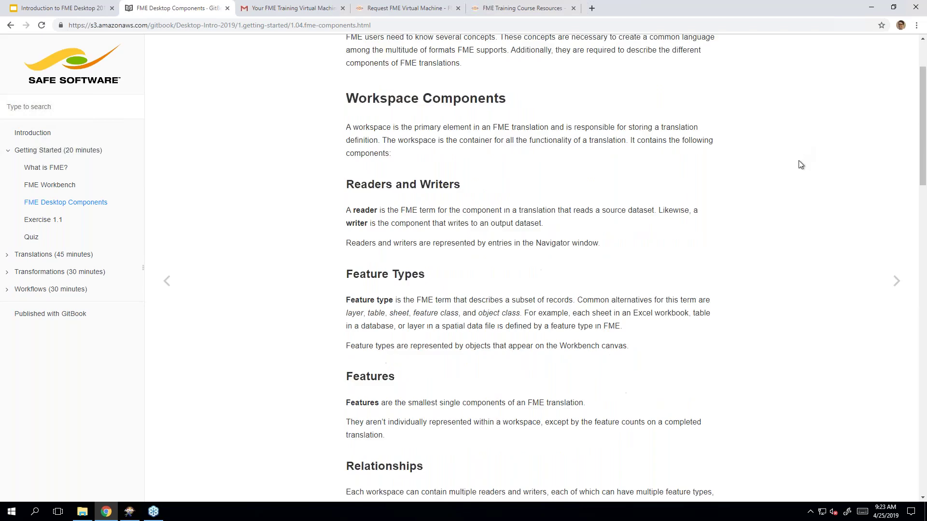
{"action": "scroll", "coordinate": [800, 164], "scroll_direction": "up", "scroll_amount": 1}
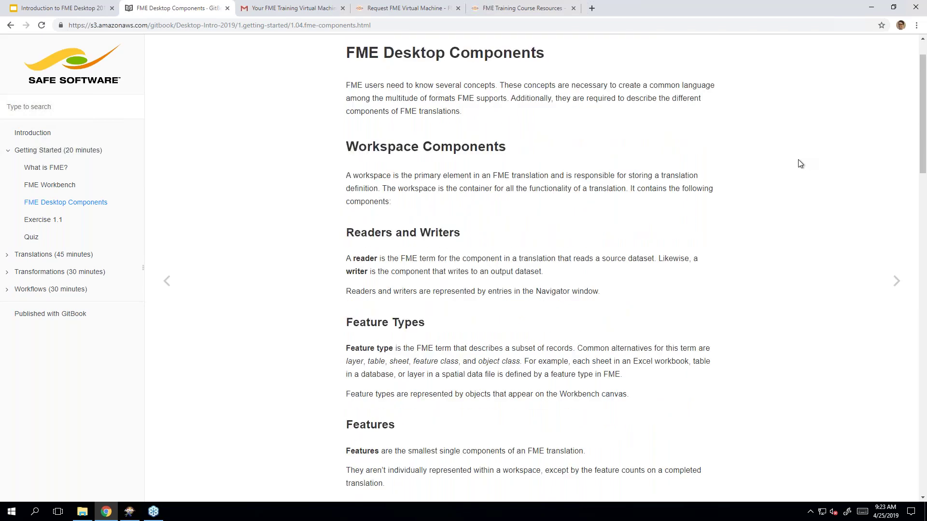
{"action": "scroll", "coordinate": [799, 163], "scroll_direction": "down", "scroll_amount": 10}
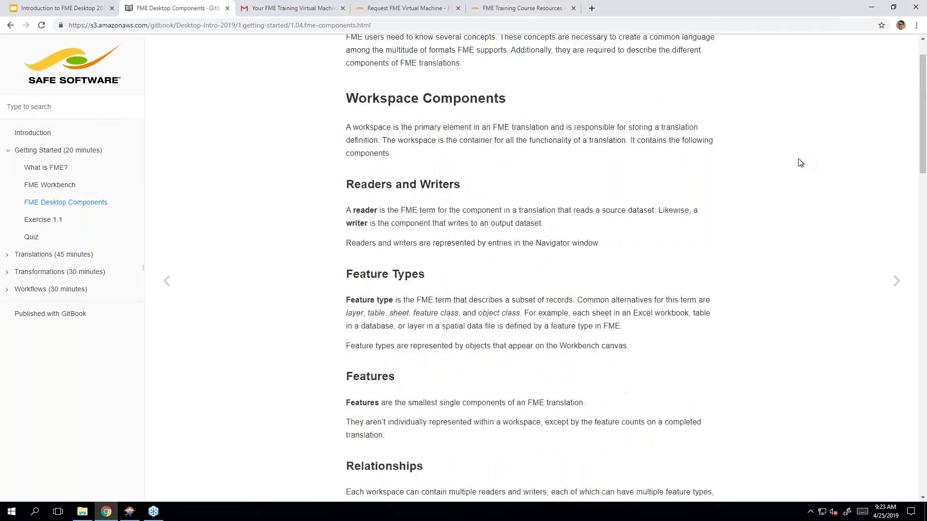
{"action": "scroll", "coordinate": [795, 171], "scroll_direction": "up", "scroll_amount": 1}
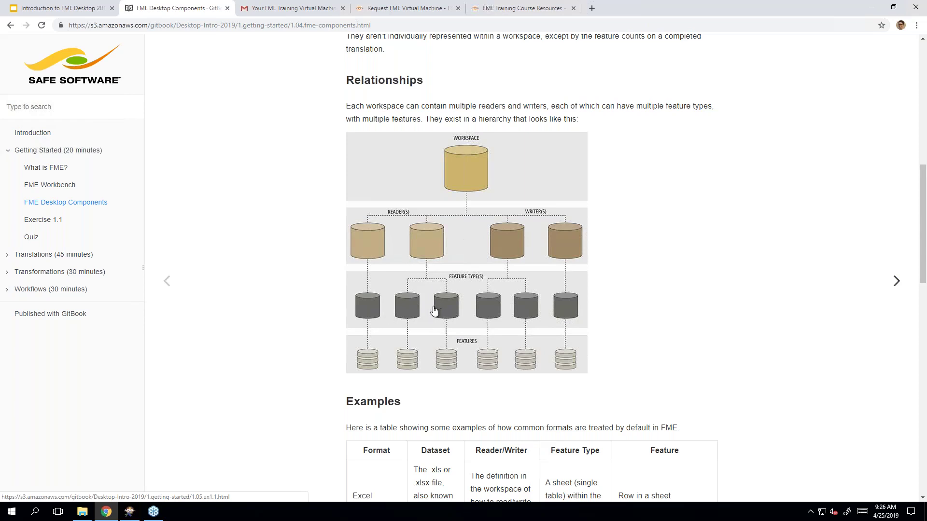
{"action": "scroll", "coordinate": [775, 285], "scroll_direction": "down", "scroll_amount": 6}
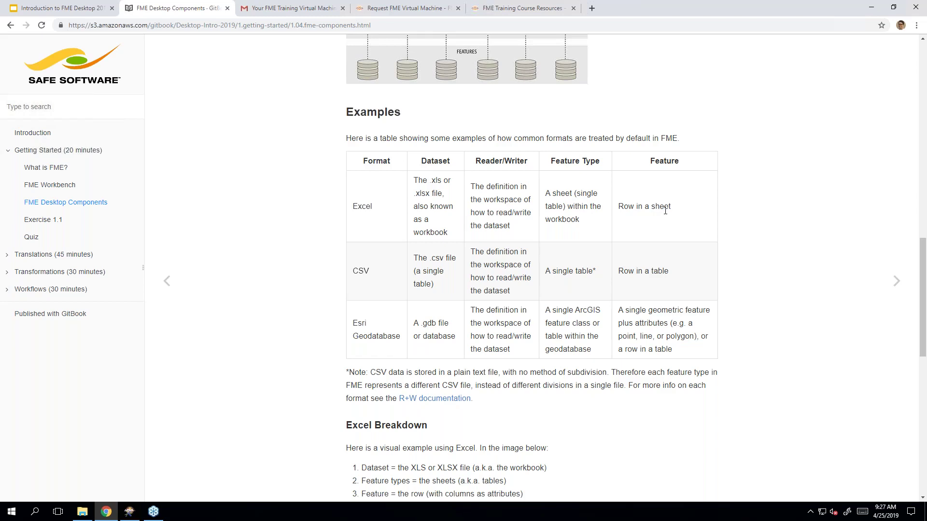
{"action": "scroll", "coordinate": [367, 261], "scroll_direction": "down", "scroll_amount": 1}
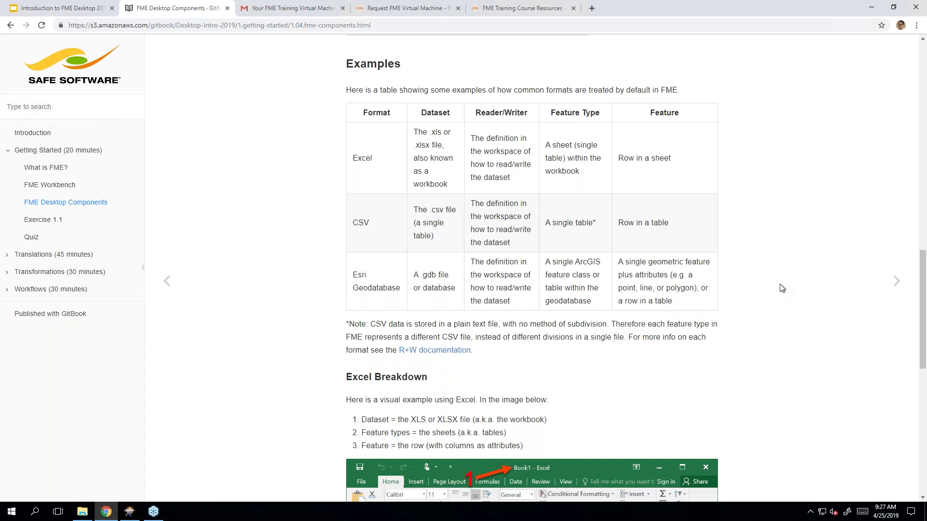
{"action": "scroll", "coordinate": [780, 284], "scroll_direction": "down", "scroll_amount": 7}
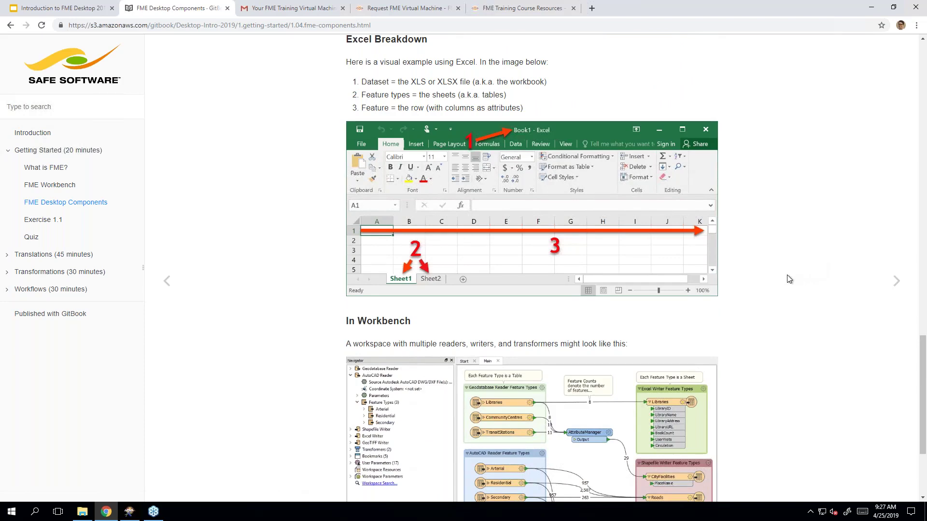
{"action": "scroll", "coordinate": [789, 279], "scroll_direction": "down", "scroll_amount": 3}
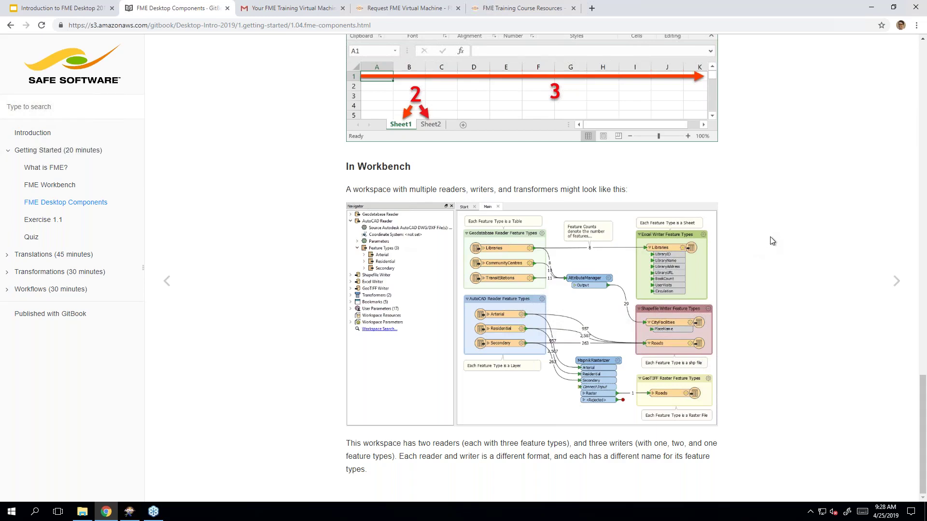
- Open the manual's Exercise 1.1 page and read the instructions for locating the workspace file
{"action": "left_click", "coordinate": [897, 283]}
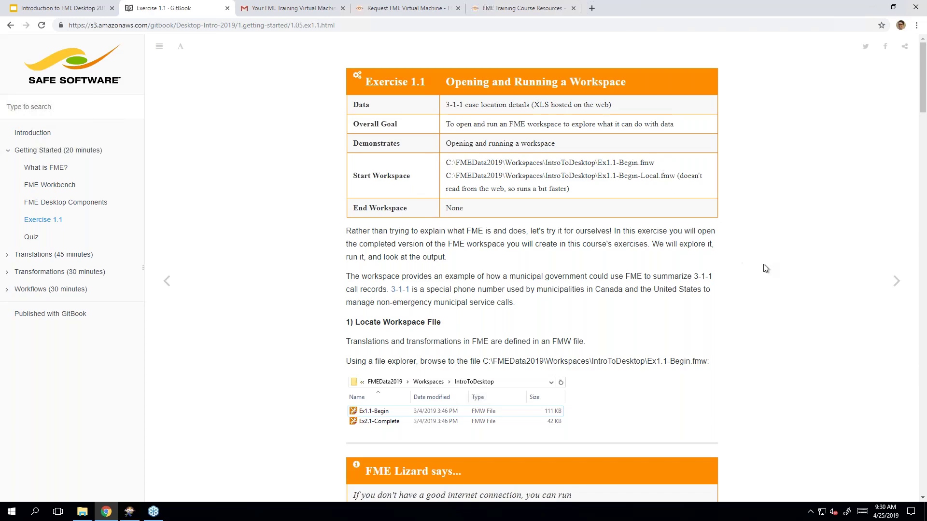
{"action": "scroll", "coordinate": [766, 264], "scroll_direction": "down", "scroll_amount": 3}
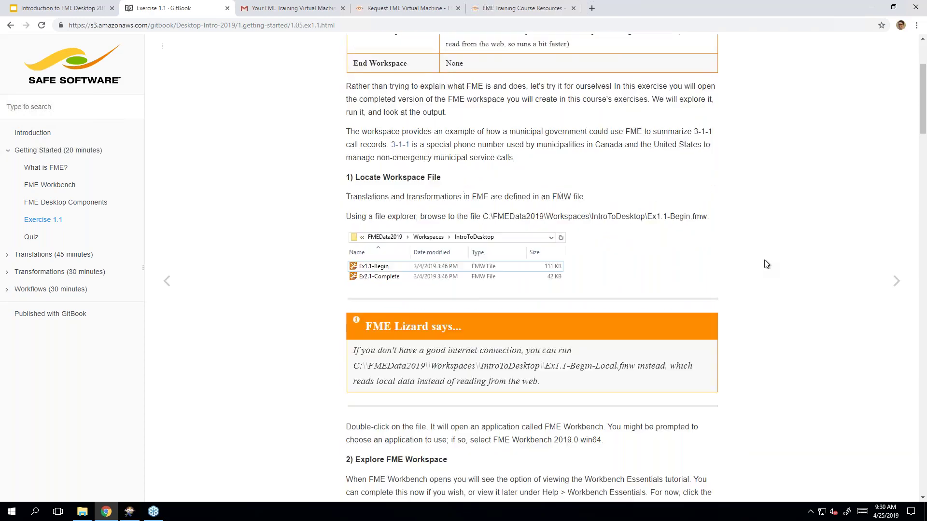
{"action": "scroll", "coordinate": [766, 263], "scroll_direction": "down", "scroll_amount": 1}
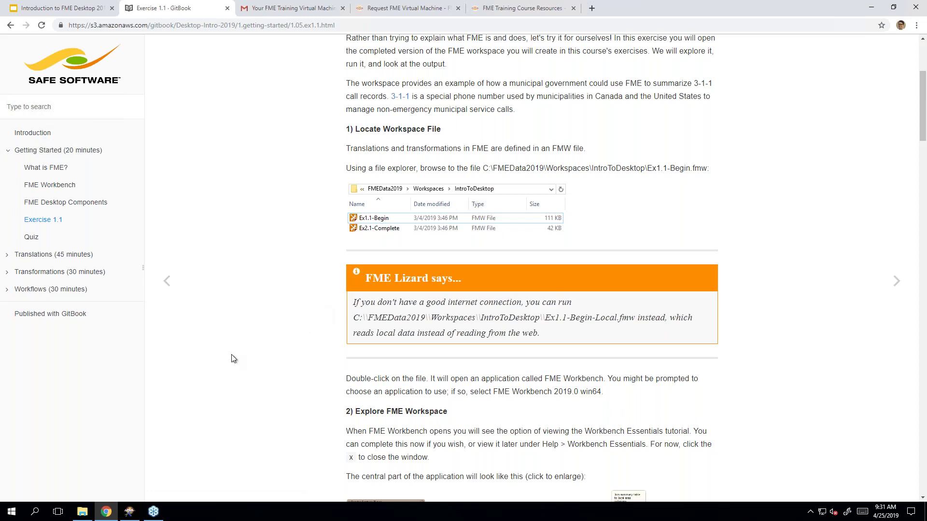
- Switch to File Explorer, browse from This PC to C:\FMEData2019\Workspaces\IntroToDesktop, and select the Ex1.1-Begin workspace file
{"action": "mouse_move", "coordinate": [82, 511]}
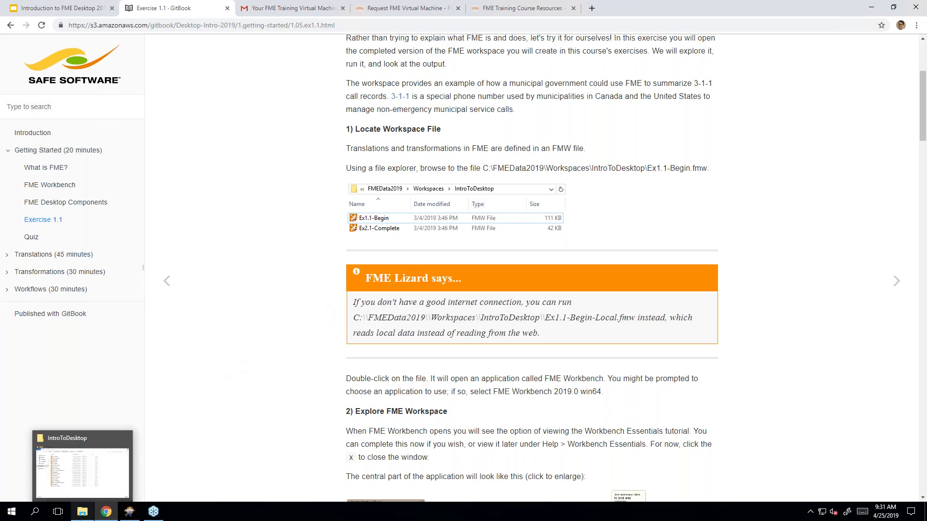
{"action": "left_click", "coordinate": [82, 464]}
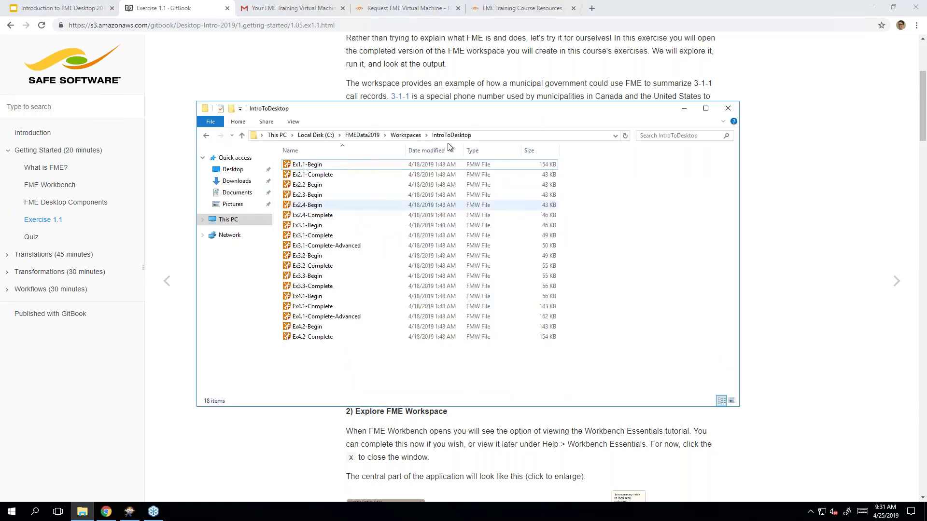
{"action": "left_click", "coordinate": [240, 222]}
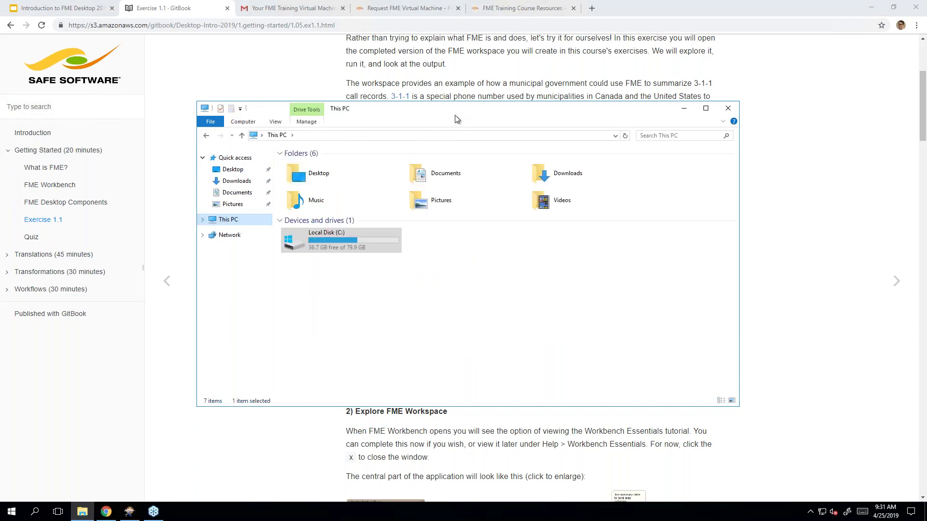
{"action": "left_click_drag", "start_coordinate": [417, 111], "coordinate": [454, 135]}
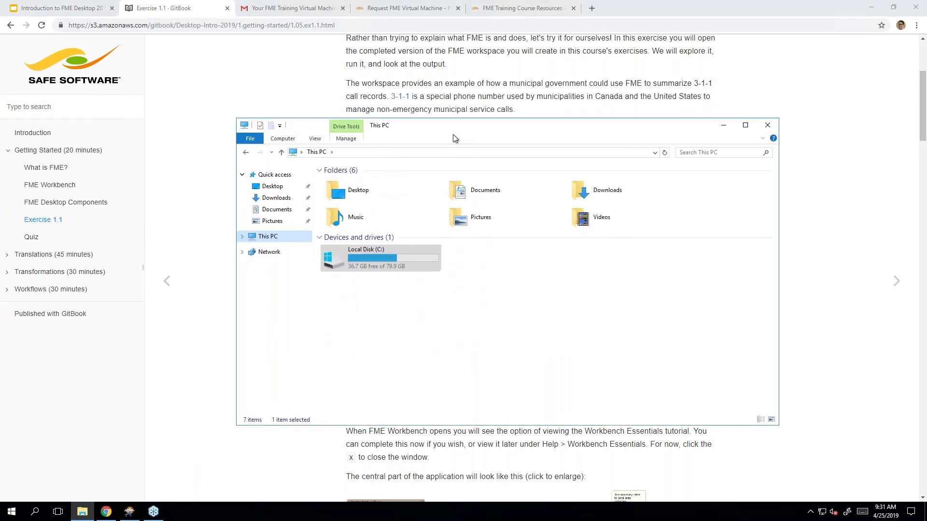
{"action": "left_click", "coordinate": [263, 244]}
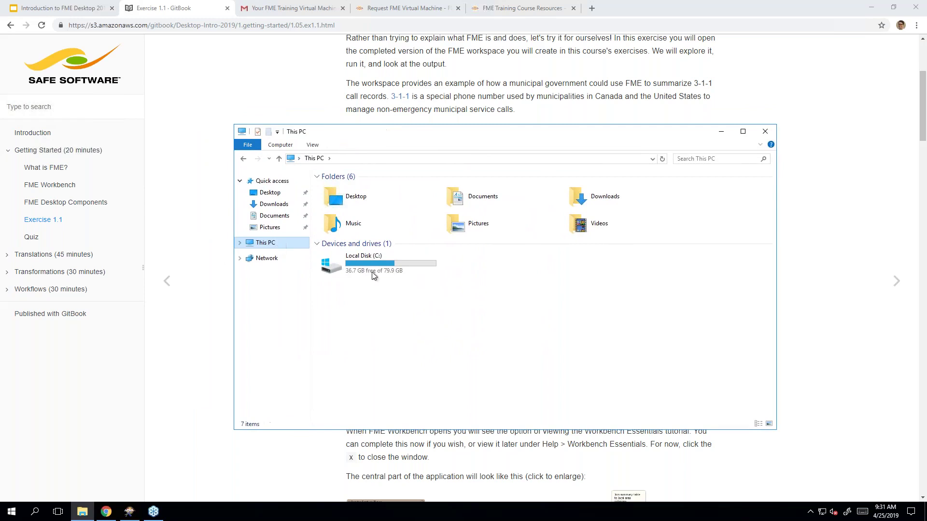
{"action": "double_click", "coordinate": [410, 263]}
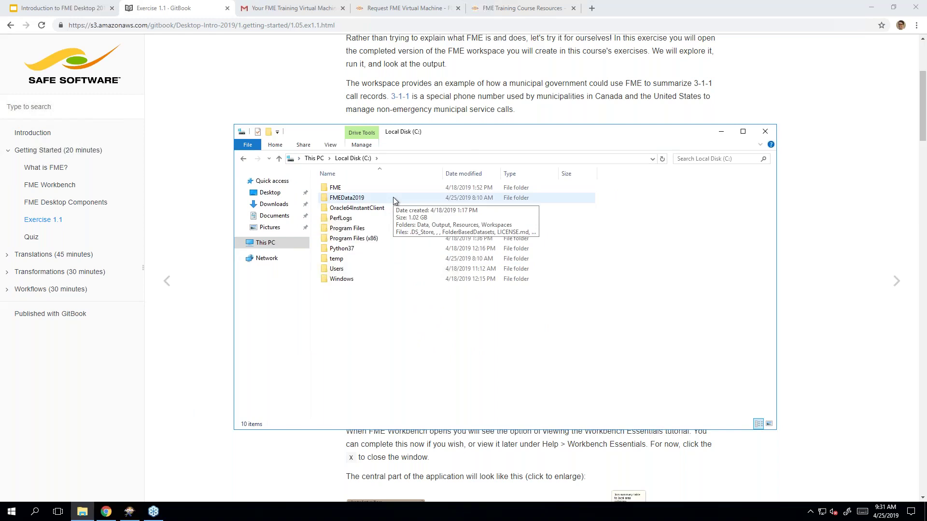
{"action": "double_click", "coordinate": [393, 197]}
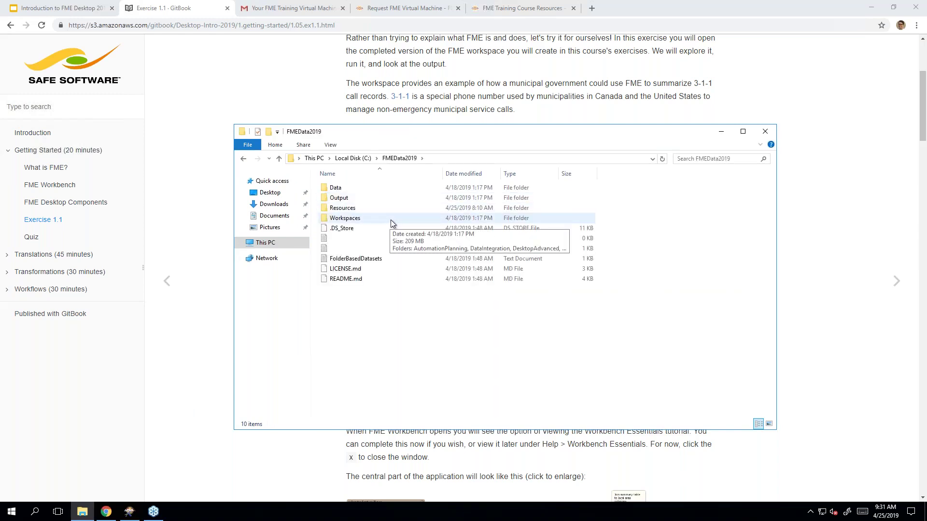
{"action": "double_click", "coordinate": [390, 220]}
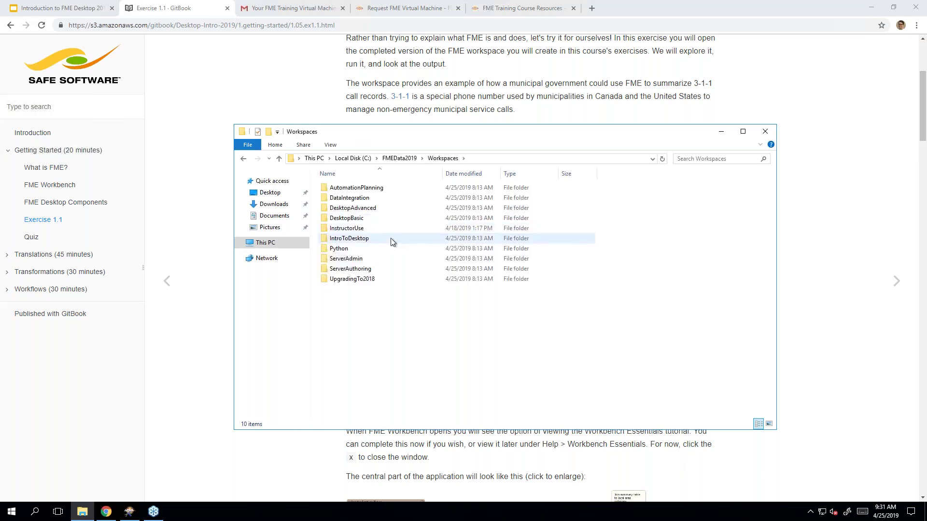
{"action": "double_click", "coordinate": [390, 239]}
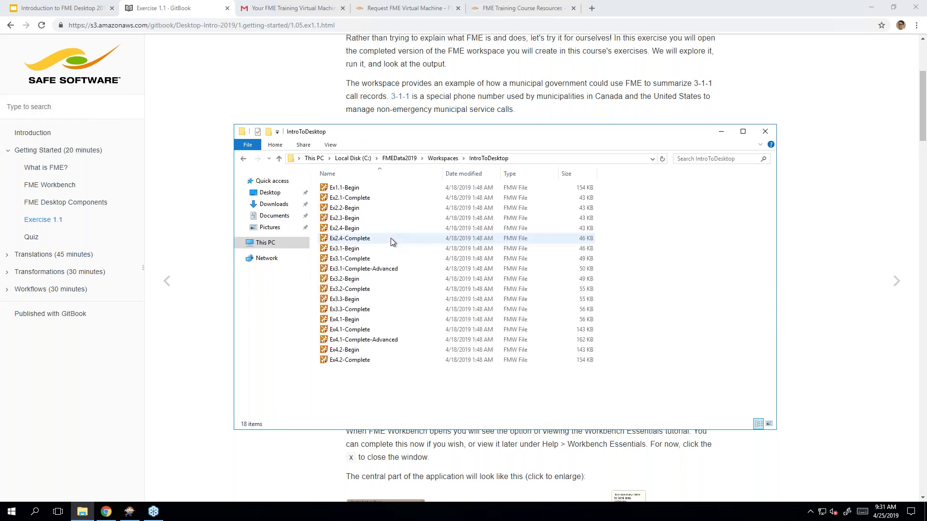
{"action": "left_click", "coordinate": [377, 188]}
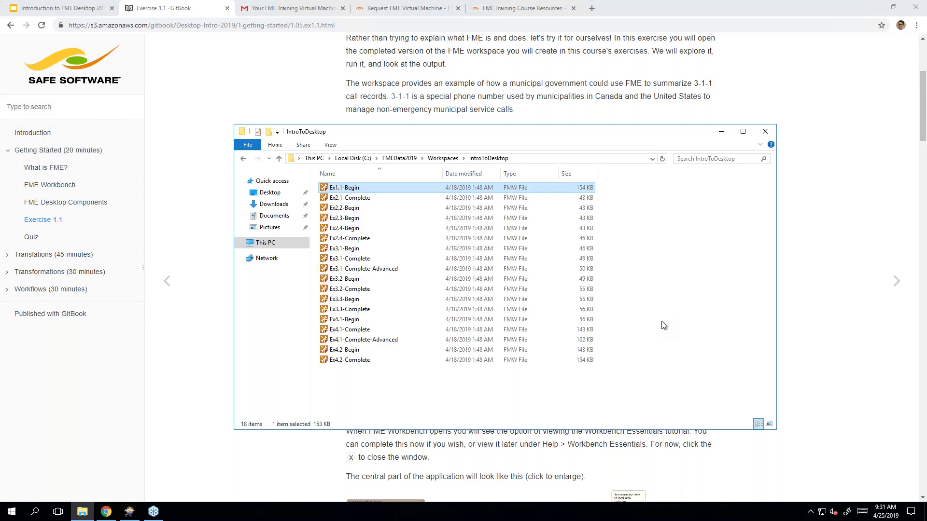
- Return to the Exercise 1.1 page and check the Start Workspace path for Ex1.1-Begin.fmw
{"action": "left_click", "coordinate": [564, 118]}
{"action": "scroll", "coordinate": [574, 113], "scroll_direction": "up", "scroll_amount": 4}
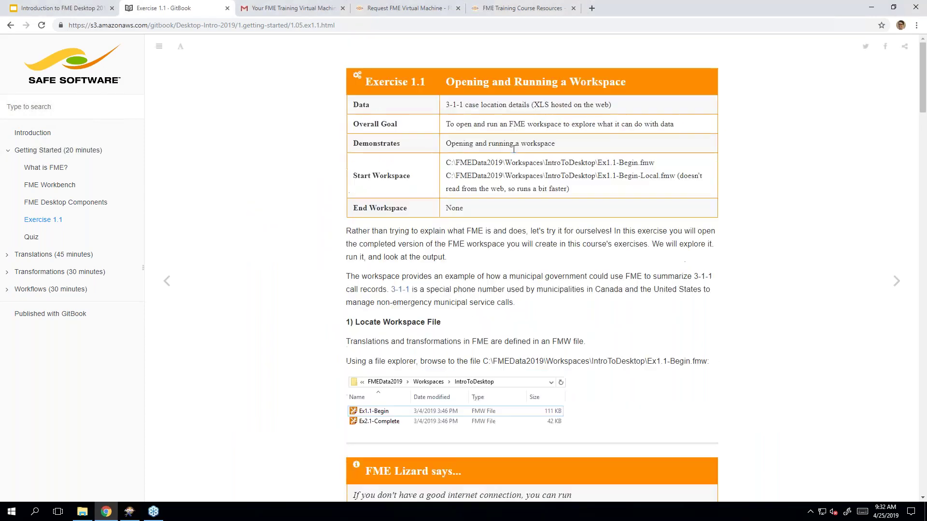
{"action": "left_click_drag", "start_coordinate": [446, 163], "coordinate": [654, 164]}
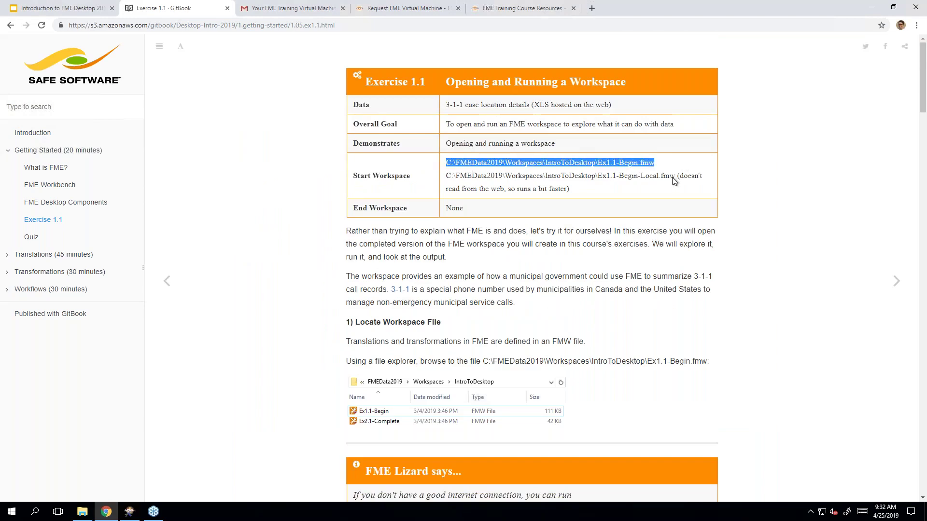
{"action": "left_click", "coordinate": [622, 275]}
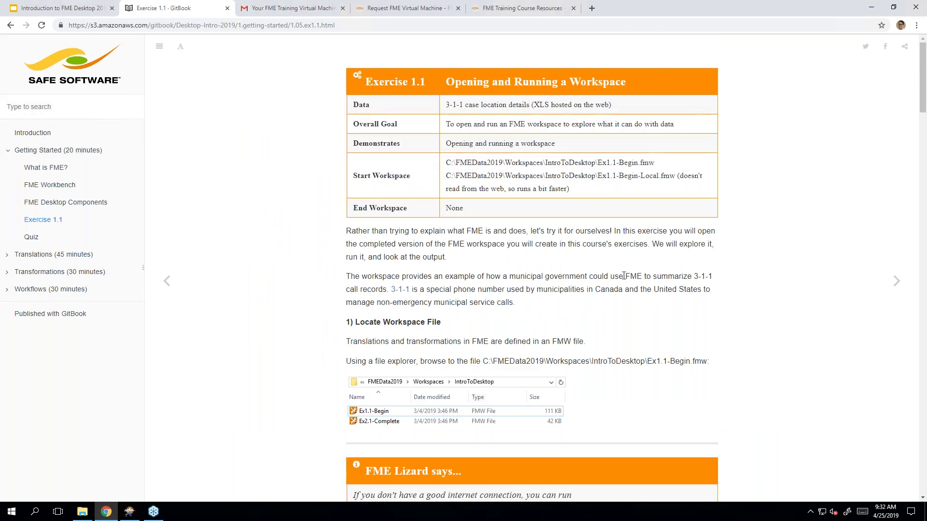
{"action": "scroll", "coordinate": [624, 276], "scroll_direction": "down", "scroll_amount": 1}
- Switch back to File Explorer and open Ex1.1-Begin with FME Workbench 2019.0, always using that app for .fmw files
{"action": "left_click", "coordinate": [82, 512]}
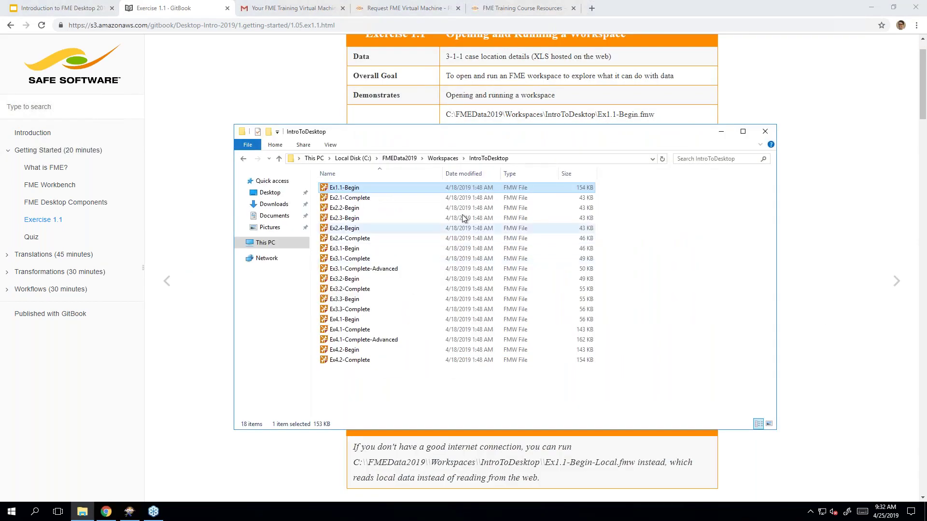
{"action": "double_click", "coordinate": [346, 189]}
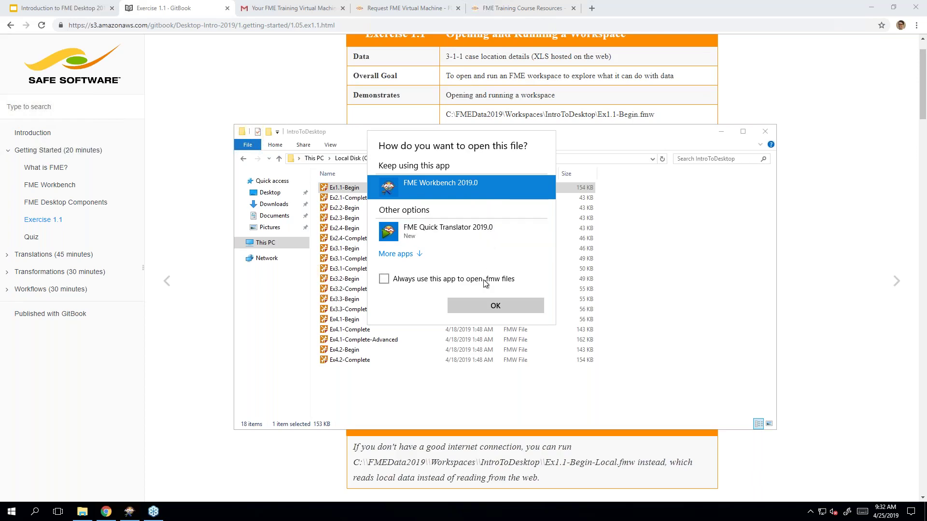
{"action": "left_click", "coordinate": [418, 284]}
{"action": "left_click", "coordinate": [506, 306]}
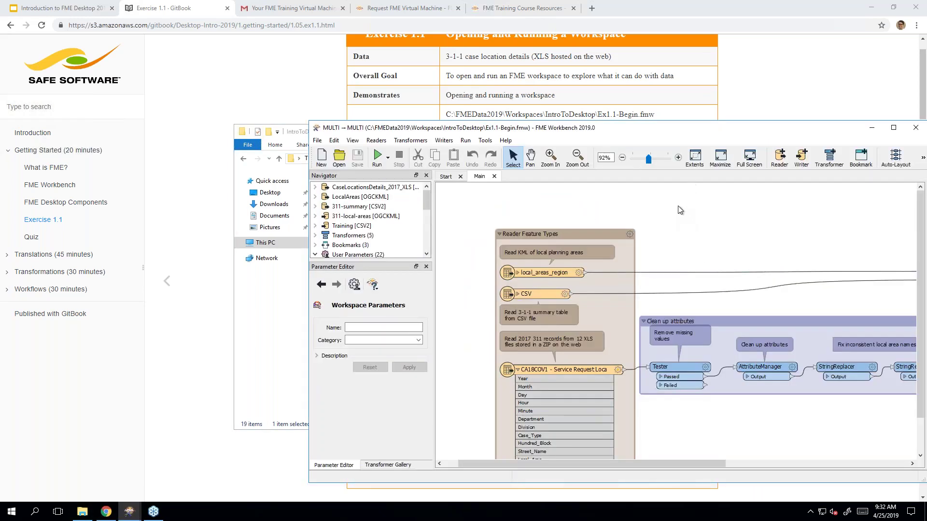
- Arrange the FME Workbench window and the Exercise 1.1 browser page side by side, and hide the manual's table of contents
{"action": "double_click", "coordinate": [684, 130]}
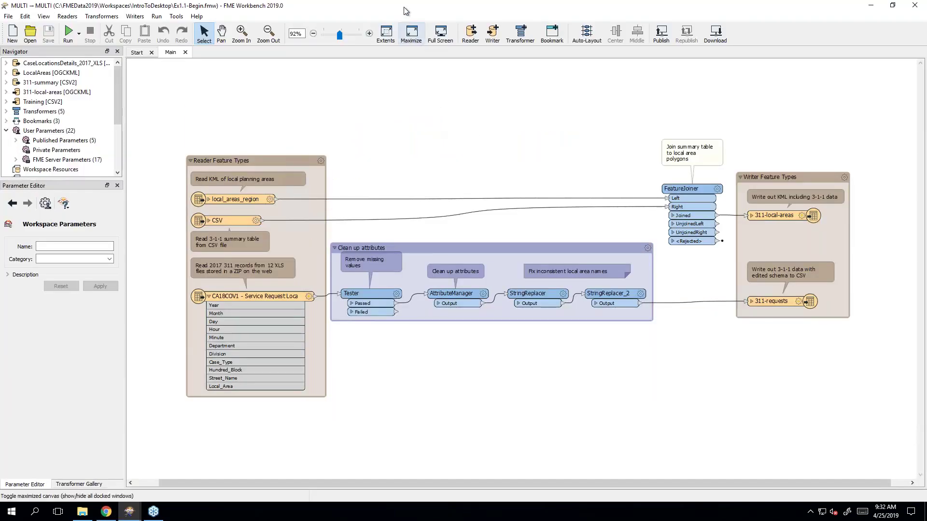
{"action": "mouse_move", "coordinate": [409, 6]}
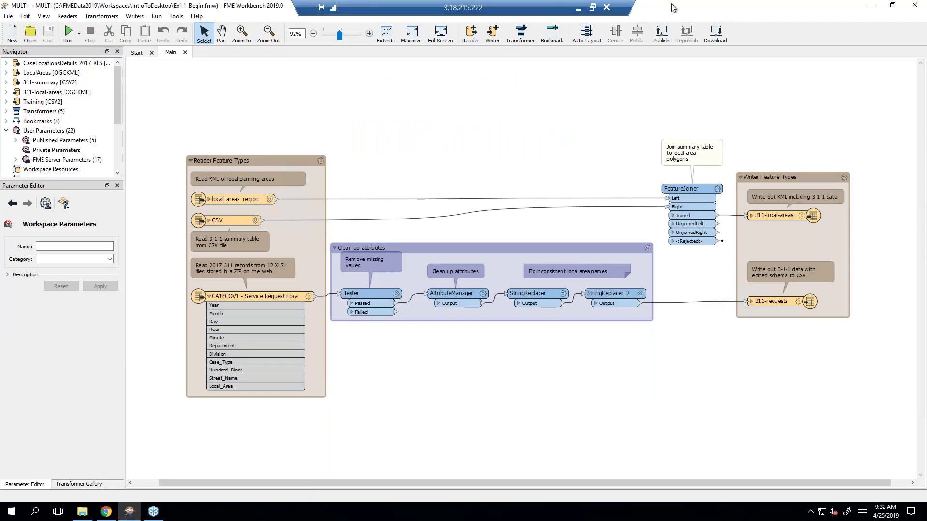
{"action": "left_click_drag", "start_coordinate": [674, 8], "coordinate": [458, 45]}
{"action": "left_click_drag", "start_coordinate": [547, 49], "coordinate": [2, 141]}
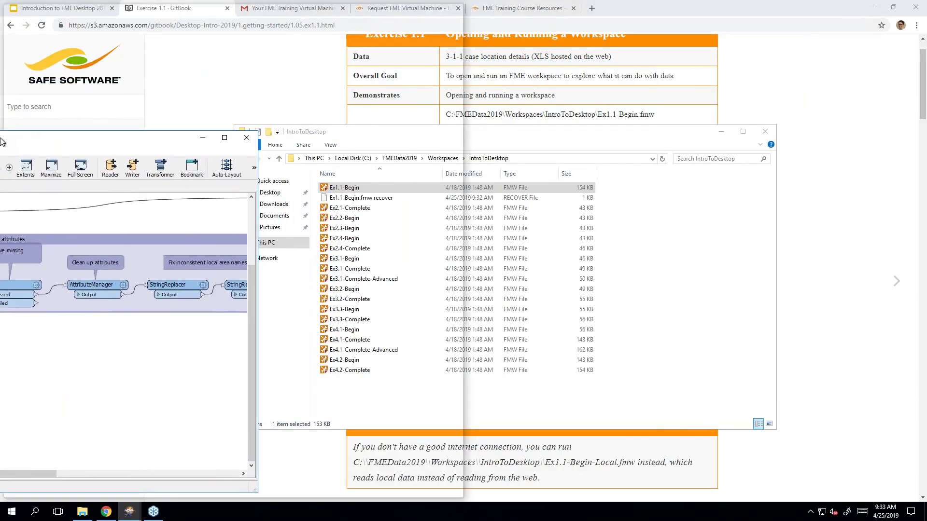
{"action": "left_click_drag", "start_coordinate": [2, 141], "coordinate": [1, 142]}
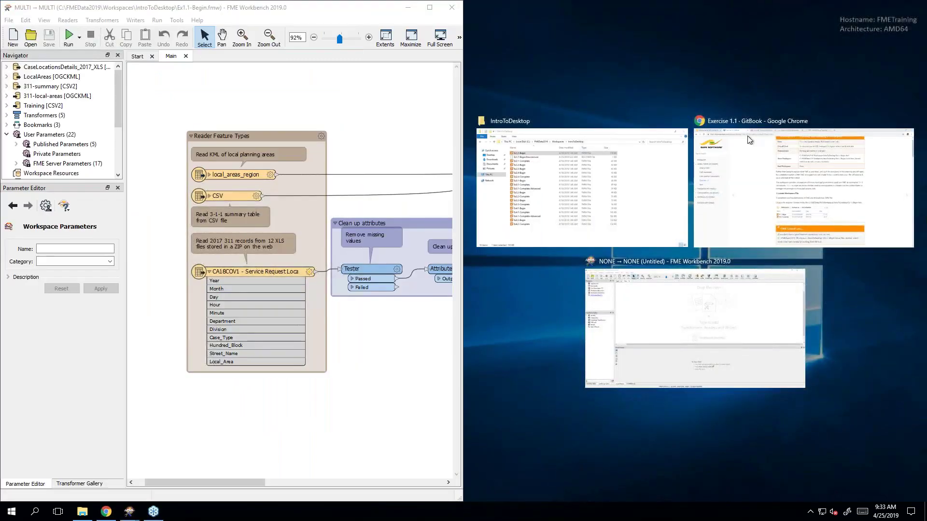
{"action": "left_click", "coordinate": [783, 186]}
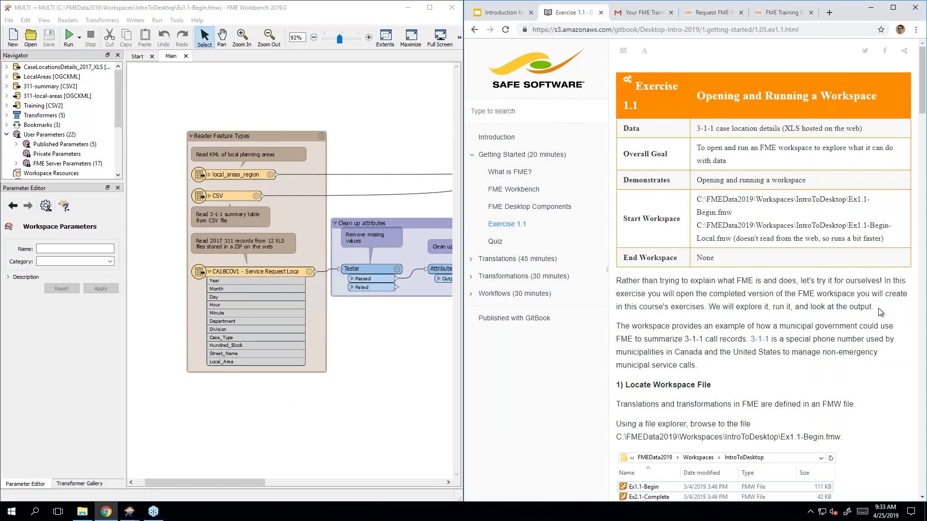
{"action": "left_click", "coordinate": [623, 54]}
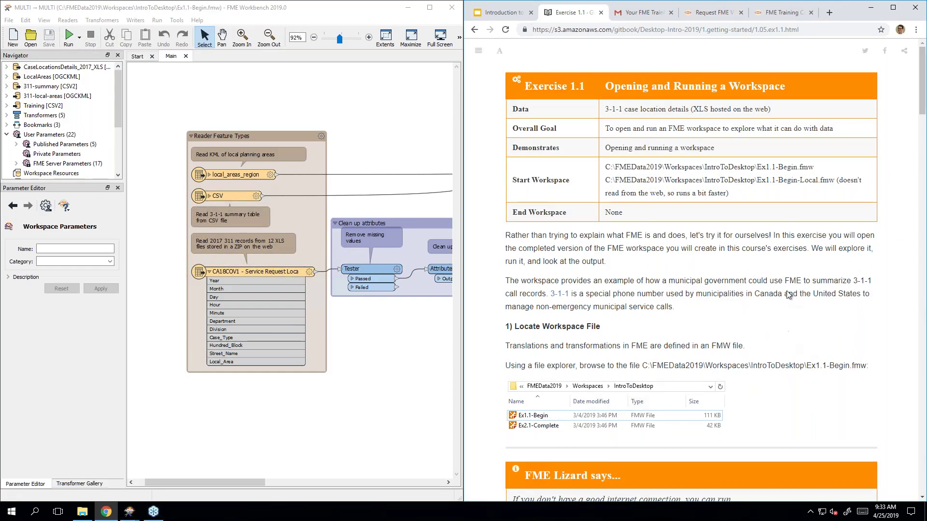
- Read the manual's Explore FME Workspace section and examine the matching Reader Feature Types bookmark on the canvas
{"action": "scroll", "coordinate": [788, 295], "scroll_direction": "down", "scroll_amount": 8}
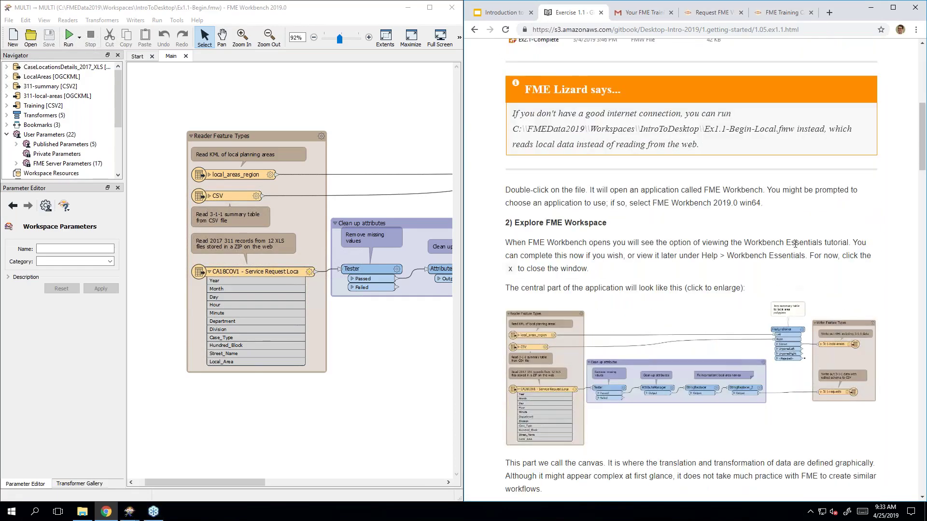
{"action": "scroll", "coordinate": [788, 244], "scroll_direction": "down", "scroll_amount": 2}
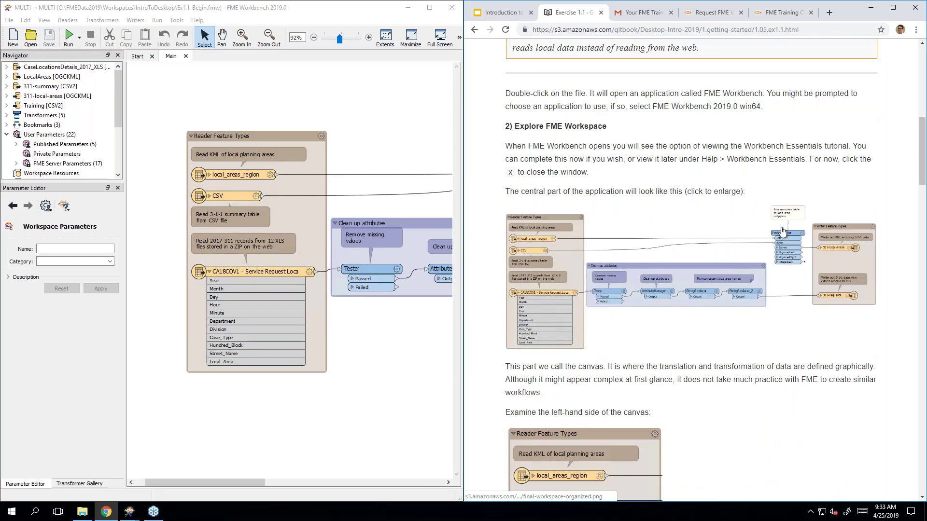
{"action": "scroll", "coordinate": [783, 230], "scroll_direction": "down", "scroll_amount": 1}
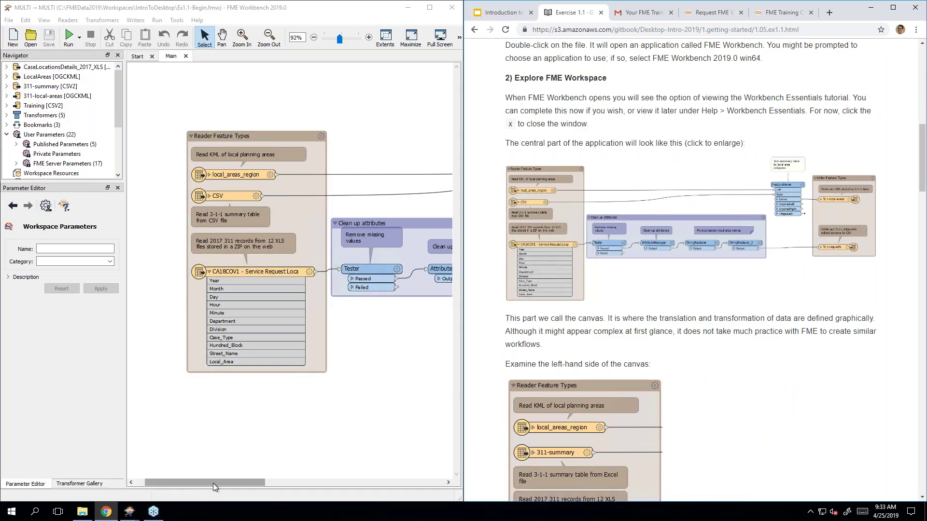
{"action": "left_click_drag", "start_coordinate": [214, 483], "coordinate": [170, 480]}
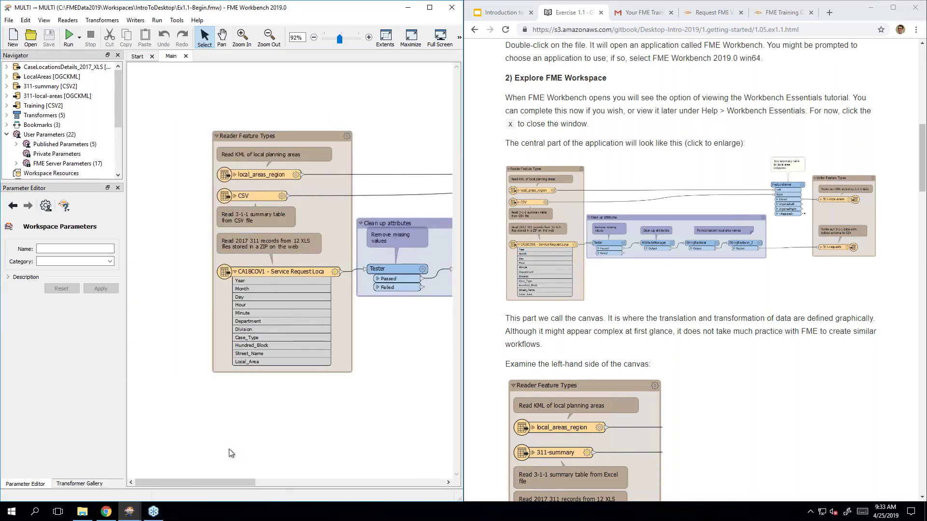
{"action": "left_click_drag", "start_coordinate": [239, 482], "coordinate": [256, 482]}
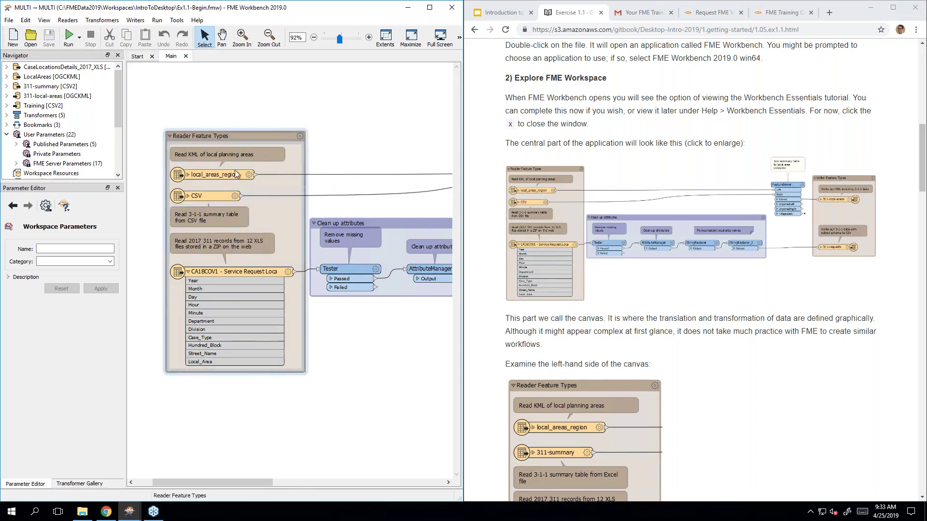
{"action": "scroll", "coordinate": [662, 358], "scroll_direction": "down", "scroll_amount": 7}
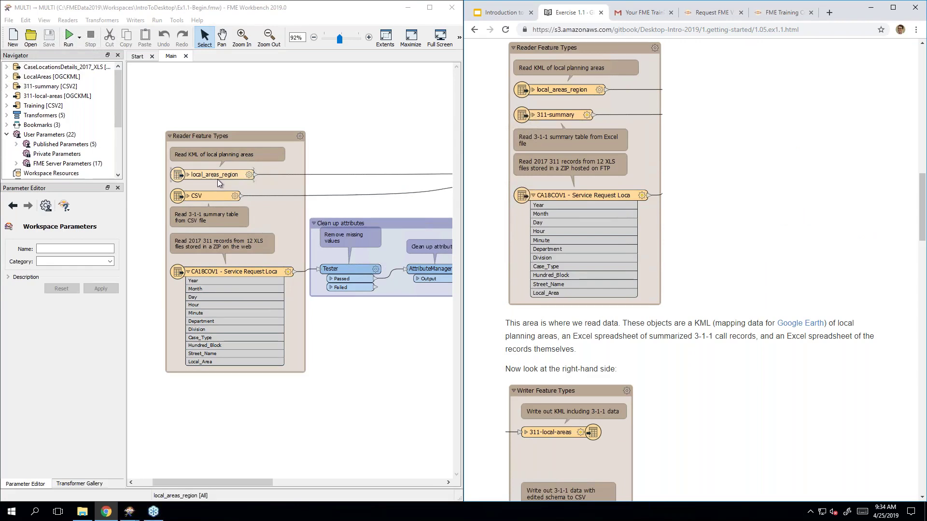
{"action": "left_click", "coordinate": [219, 195]}
{"action": "left_click", "coordinate": [233, 271]}
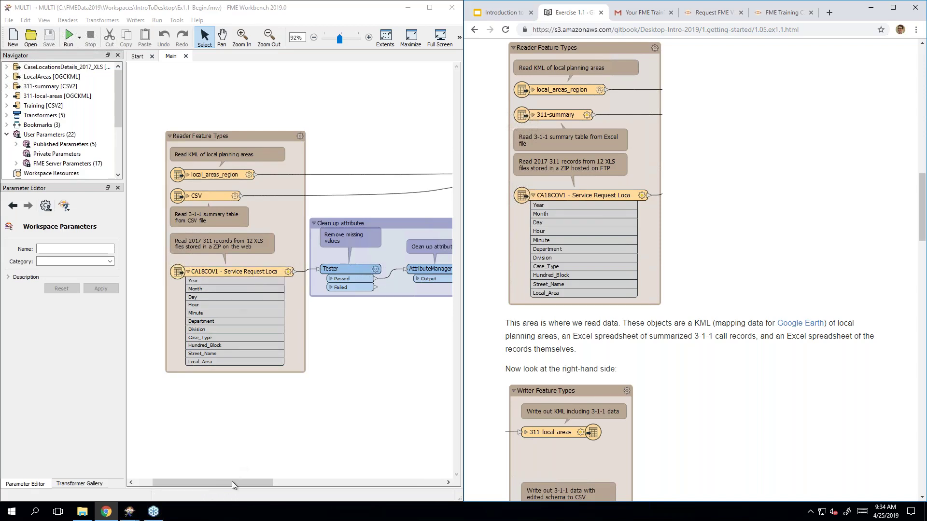
- Examine the Writer Feature Types bookmark on the canvas and read the manual's description through the start of Run FME Workspace
{"action": "left_click_drag", "start_coordinate": [232, 482], "coordinate": [419, 484]}
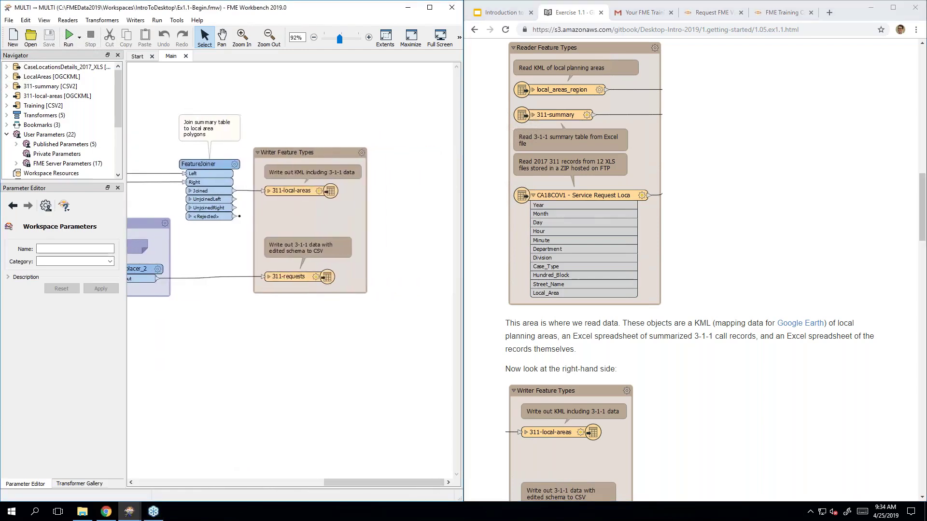
{"action": "left_click", "coordinate": [802, 339]}
{"action": "scroll", "coordinate": [802, 339], "scroll_direction": "down", "scroll_amount": 3}
{"action": "scroll", "coordinate": [802, 339], "scroll_direction": "down", "scroll_amount": 2}
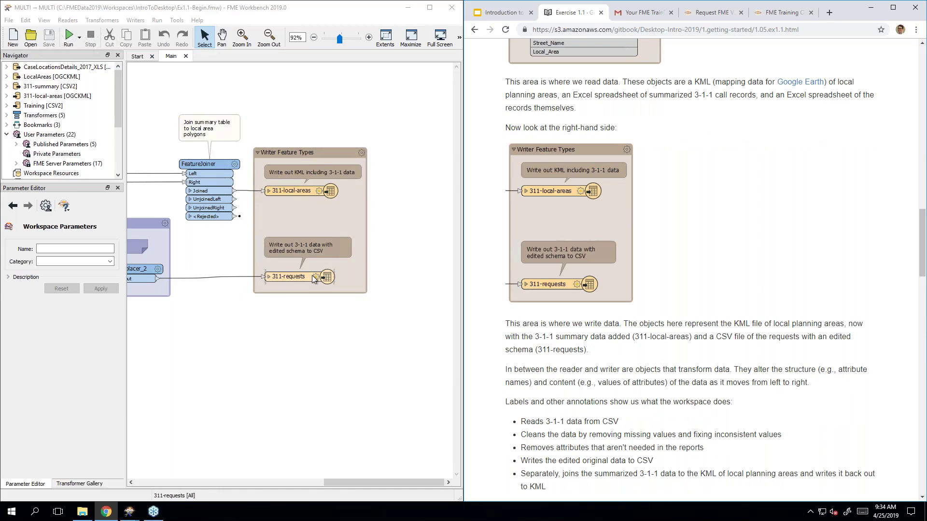
{"action": "scroll", "coordinate": [795, 273], "scroll_direction": "down", "scroll_amount": 3}
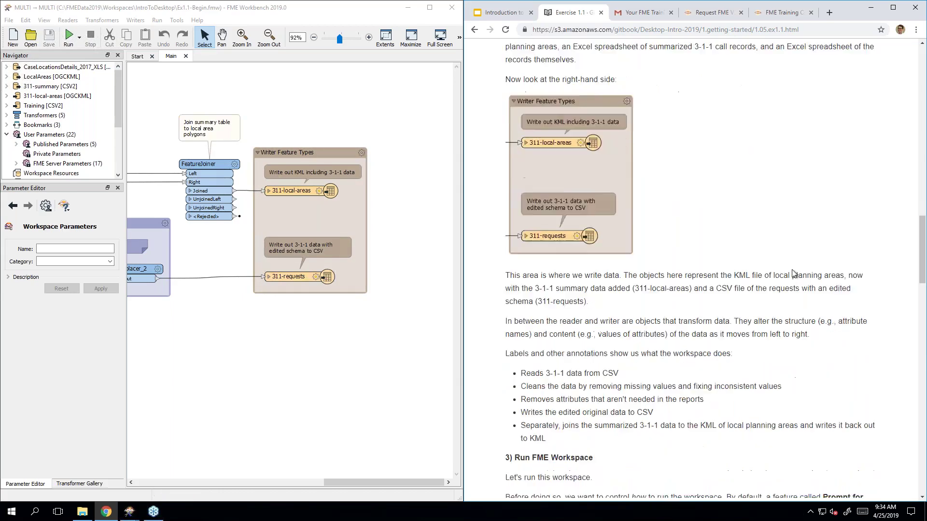
{"action": "scroll", "coordinate": [690, 270], "scroll_direction": "down", "scroll_amount": 1}
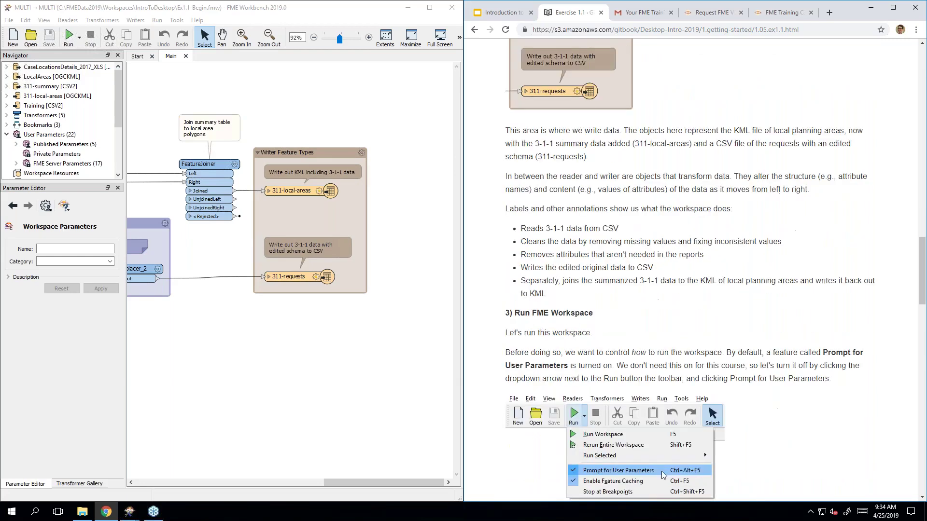
- Examine the transformers between the readers and writers, from the Tester through the StringReplacers to the FeatureJoiner
{"action": "left_click_drag", "start_coordinate": [406, 485], "coordinate": [293, 482]}
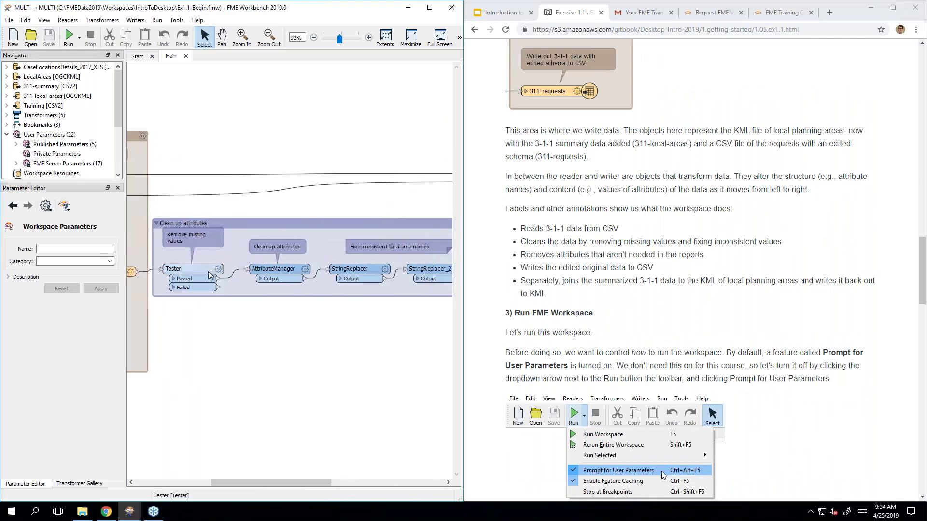
{"action": "mouse_move", "coordinate": [293, 481]}
{"action": "left_mouse_down"}
{"action": "mouse_move", "coordinate": [336, 479]}
{"action": "mouse_move", "coordinate": [276, 479]}
{"action": "mouse_move", "coordinate": [290, 479]}
{"action": "left_mouse_up"}
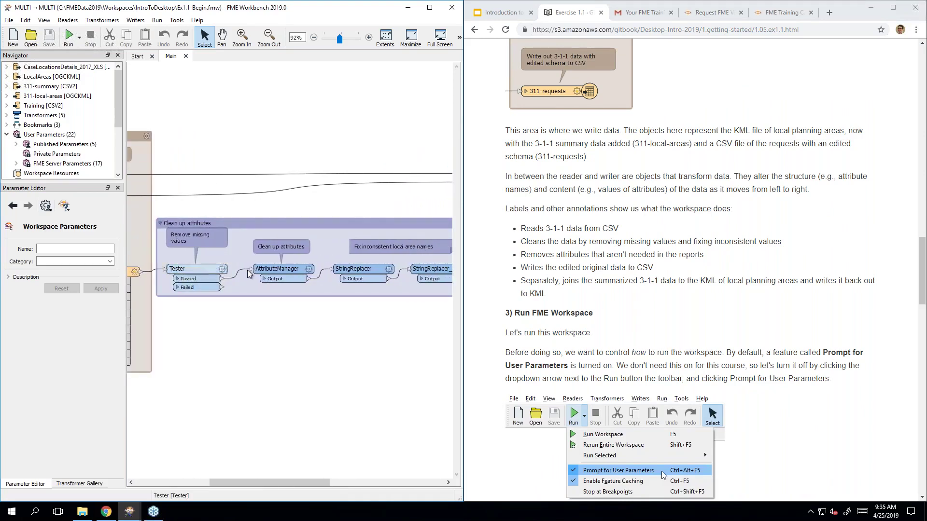
{"action": "left_click_drag", "start_coordinate": [328, 481], "coordinate": [396, 482]}
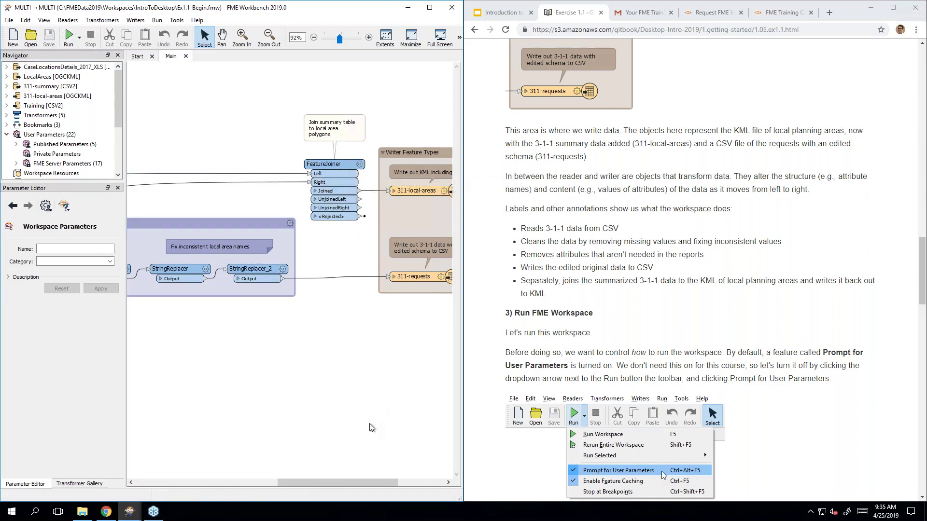
{"action": "left_click_drag", "start_coordinate": [344, 482], "coordinate": [188, 464]}
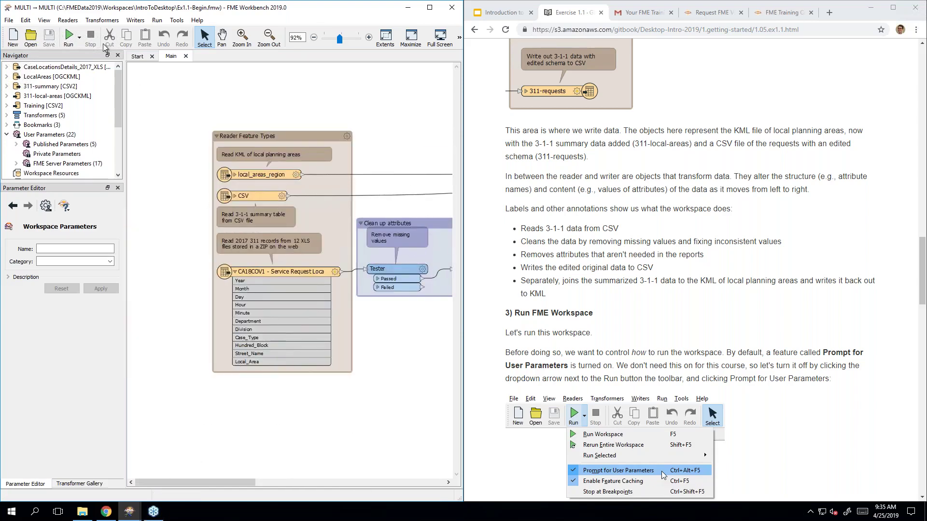
- Start a run, cancel its Translation Parameter Values dialog, and turn off Prompt for User Parameters
{"action": "left_click", "coordinate": [70, 36]}
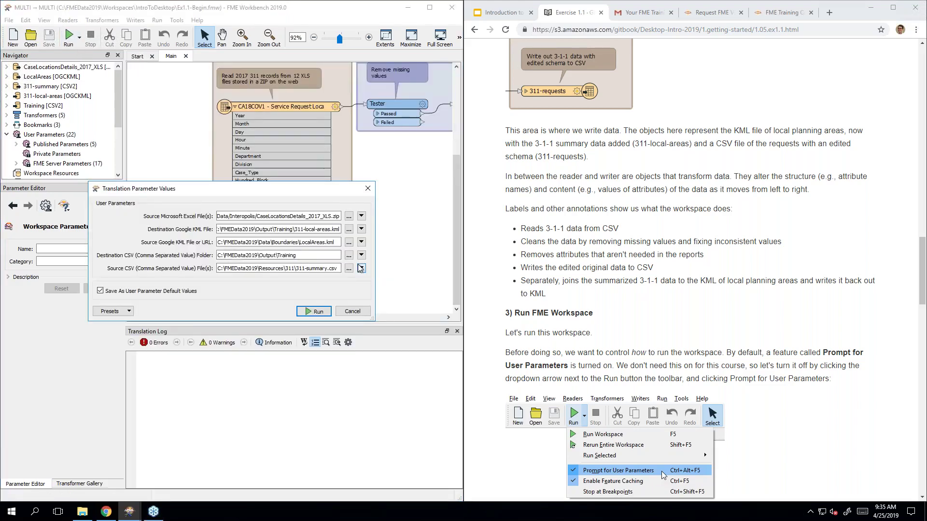
{"action": "left_click", "coordinate": [369, 188]}
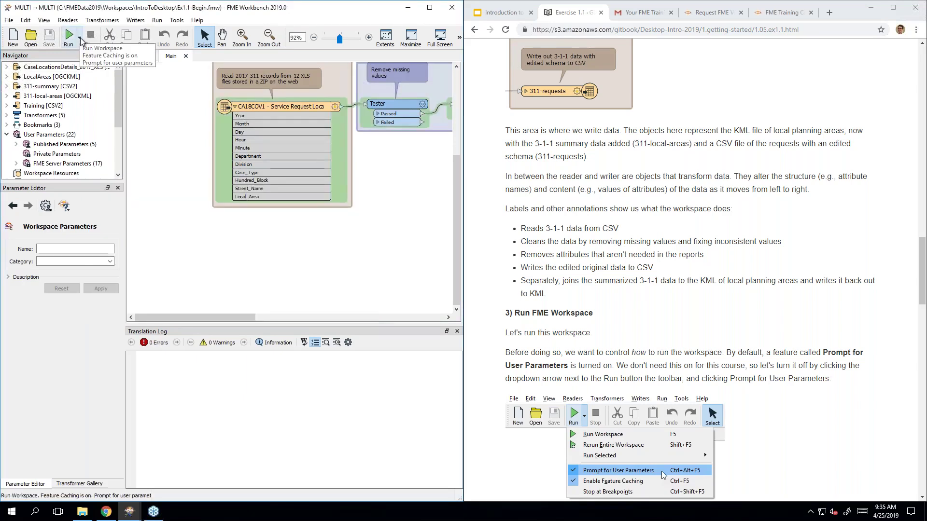
{"action": "left_click", "coordinate": [80, 38]}
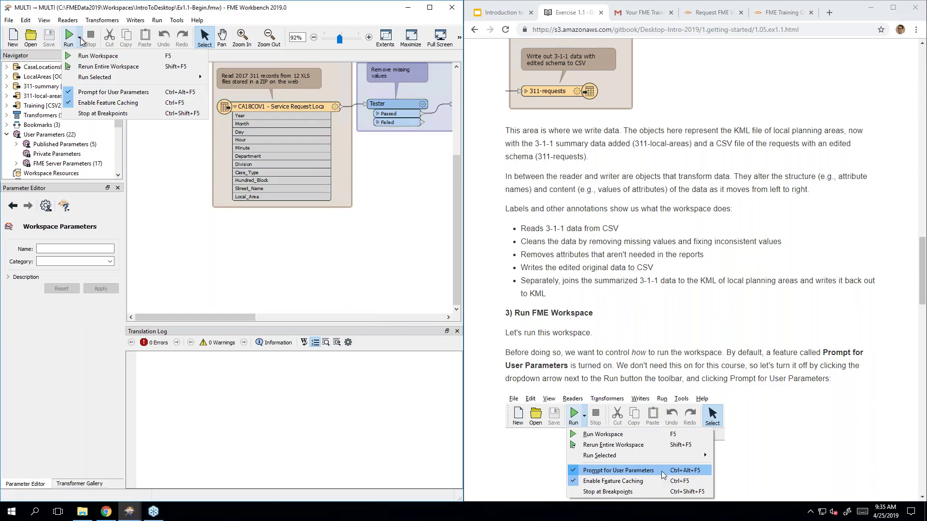
{"action": "left_click", "coordinate": [155, 97]}
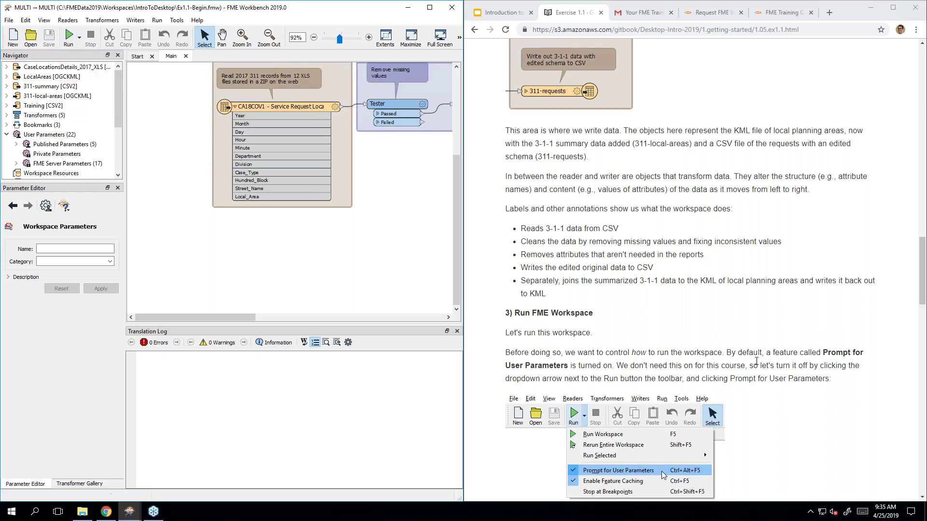
- Check the manual's run instructions and run the Ex1.1-Begin workspace with feature caching enabled
{"action": "left_click", "coordinate": [661, 475]}
{"action": "scroll", "coordinate": [676, 387], "scroll_direction": "down", "scroll_amount": 5}
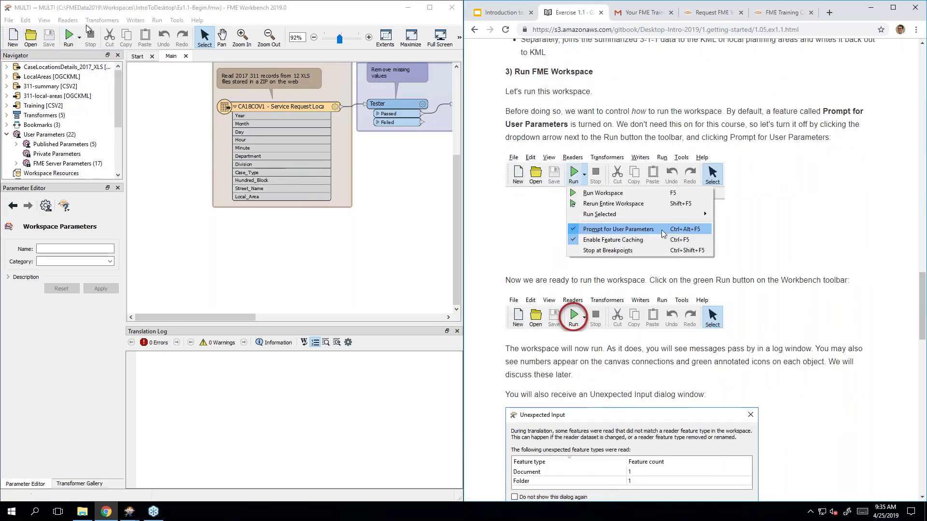
{"action": "left_click", "coordinate": [100, 10]}
{"action": "left_click", "coordinate": [69, 40]}
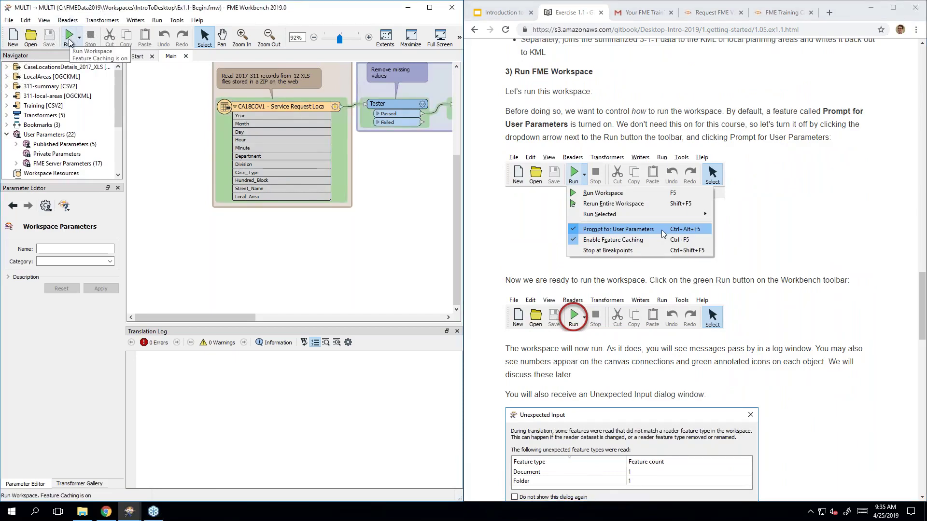
{"action": "left_click", "coordinate": [69, 41]}
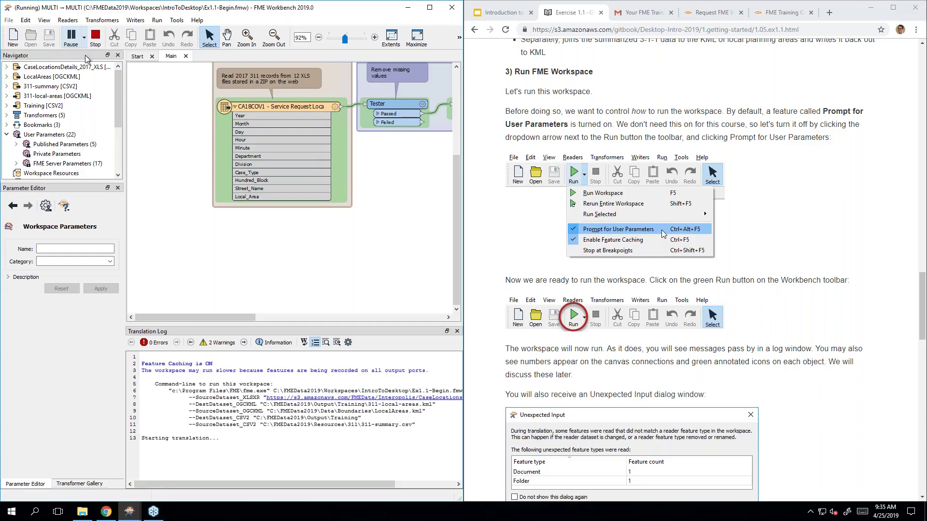
- Follow the feature counts along the canvas connections from the readers to the writers while the translation runs
{"action": "scroll", "coordinate": [367, 283], "scroll_direction": "up", "scroll_amount": 3}
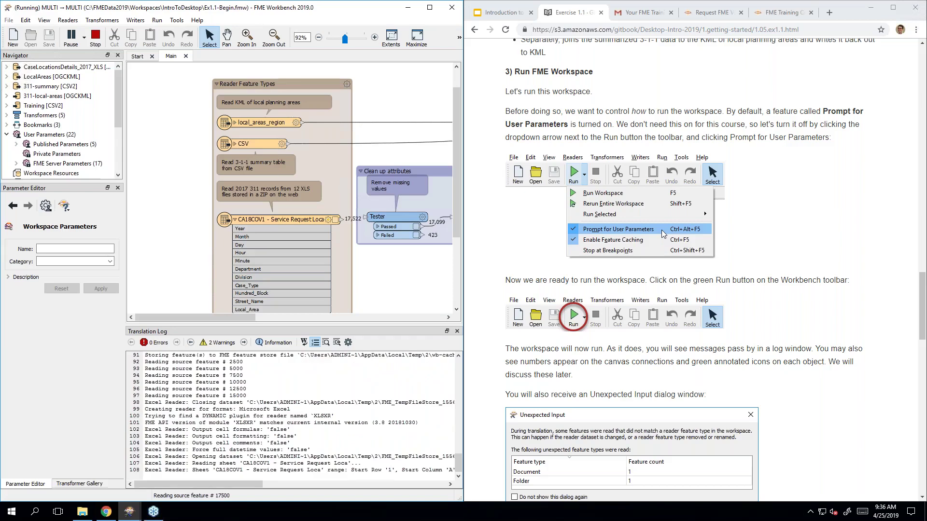
{"action": "left_click_drag", "start_coordinate": [232, 319], "coordinate": [299, 264]}
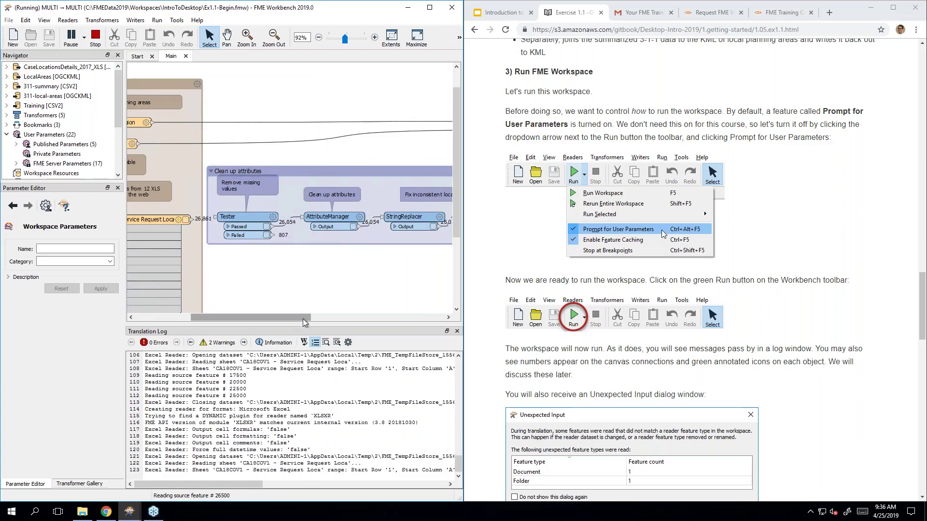
{"action": "left_click_drag", "start_coordinate": [303, 318], "coordinate": [378, 317]}
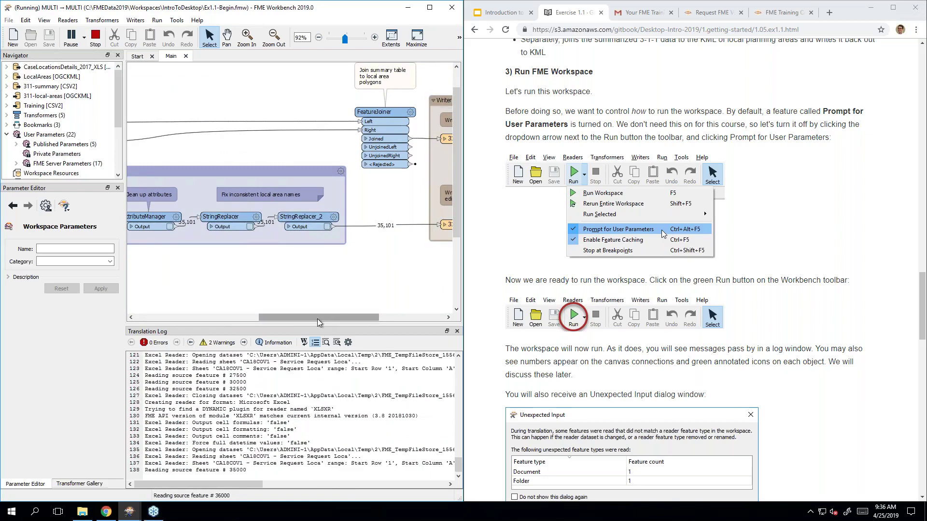
{"action": "left_click_drag", "start_coordinate": [317, 318], "coordinate": [213, 317]}
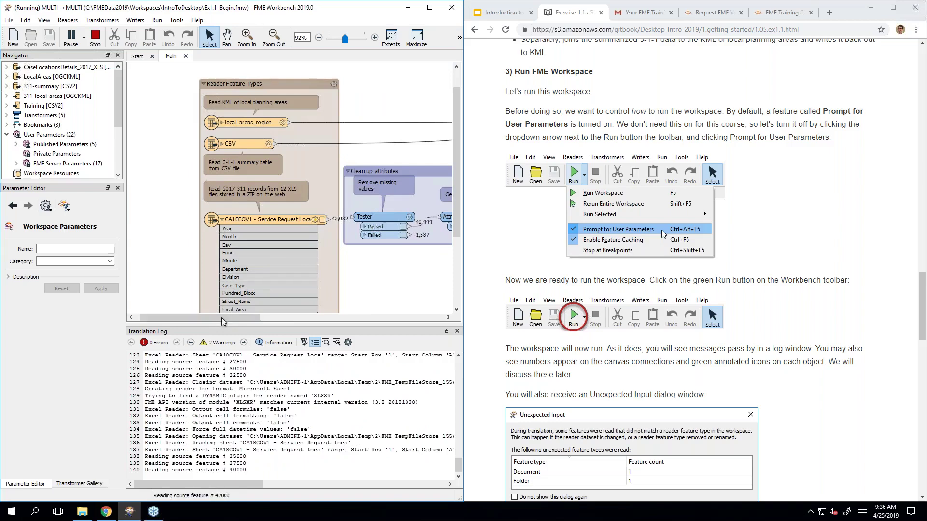
{"action": "left_click_drag", "start_coordinate": [216, 319], "coordinate": [368, 317]}
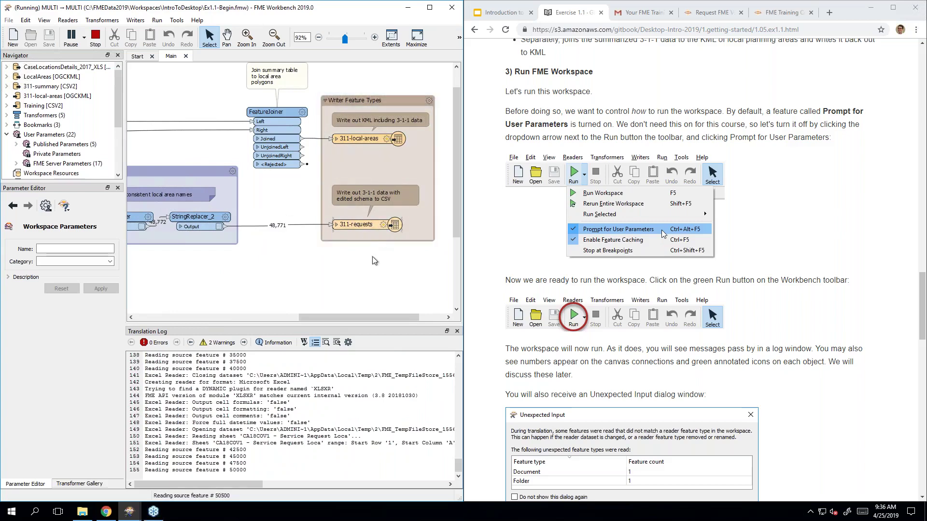
{"action": "left_click_drag", "start_coordinate": [358, 319], "coordinate": [215, 318]}
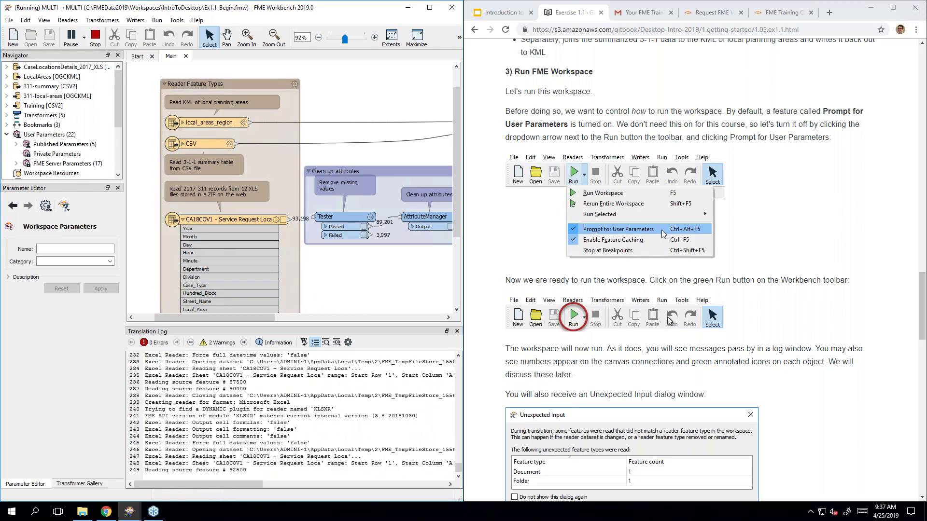
- Read the manual's explanation of the Unexpected Input dialog and the start of Locate and Examine Output
{"action": "left_click", "coordinate": [782, 296]}
{"action": "scroll", "coordinate": [813, 302], "scroll_direction": "down", "scroll_amount": 1}
{"action": "scroll", "coordinate": [814, 302], "scroll_direction": "down", "scroll_amount": 4}
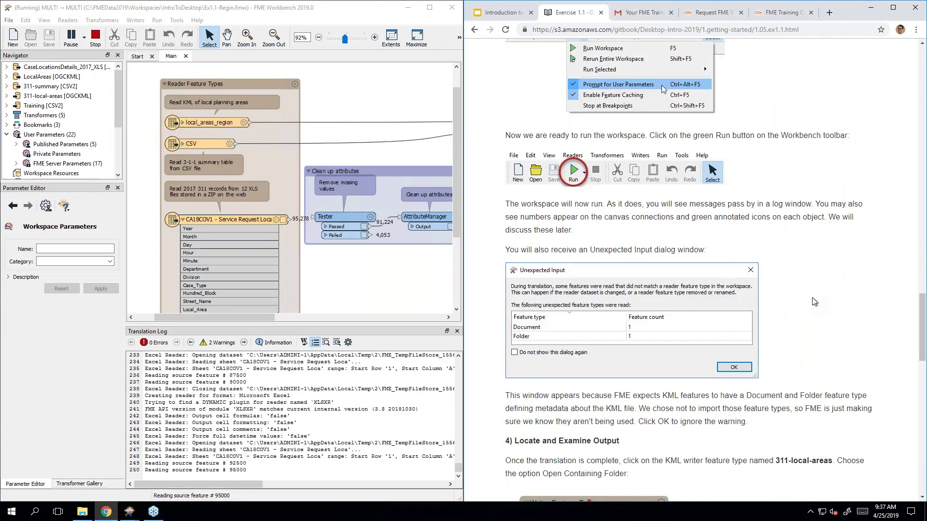
- Read the manual's Locate and Examine Output section and dismiss the Unexpected Input dialog once the translation completes
{"action": "scroll", "coordinate": [691, 271], "scroll_direction": "down", "scroll_amount": 1}
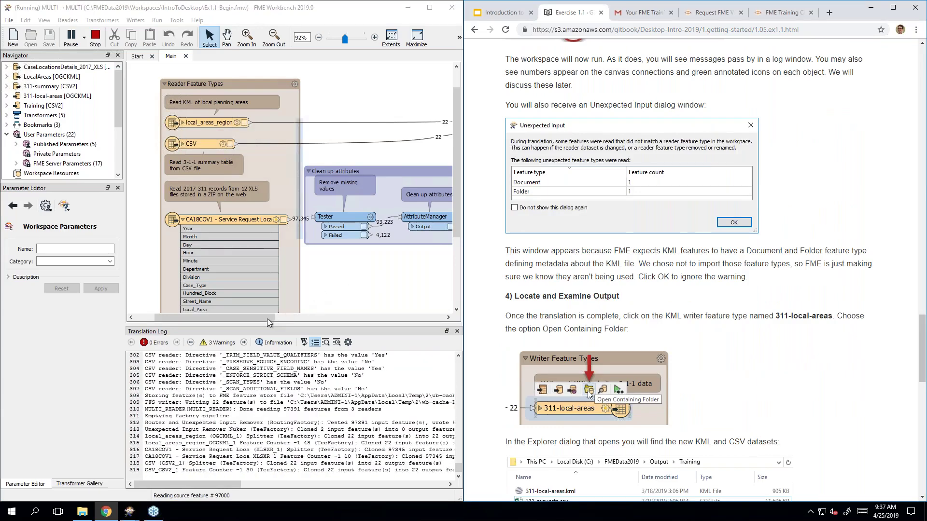
{"action": "left_click_drag", "start_coordinate": [263, 320], "coordinate": [299, 320]}
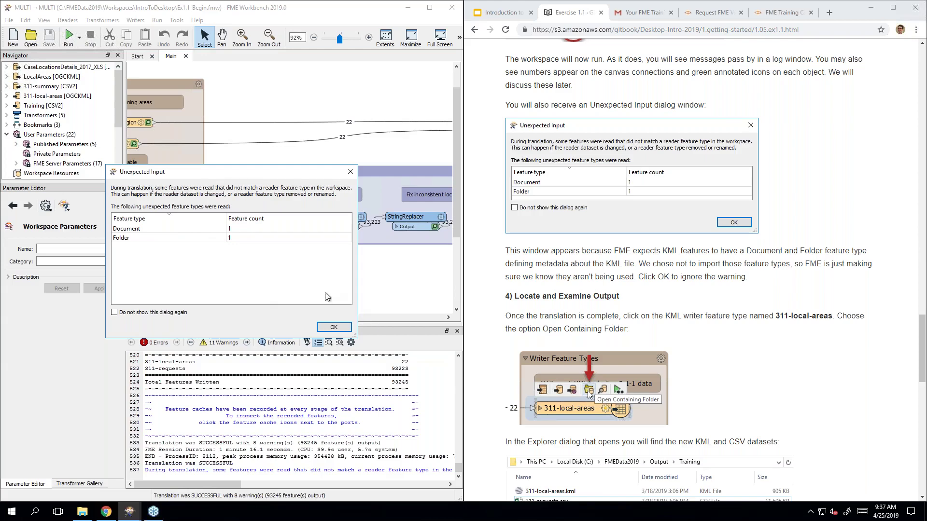
{"action": "left_click", "coordinate": [334, 328]}
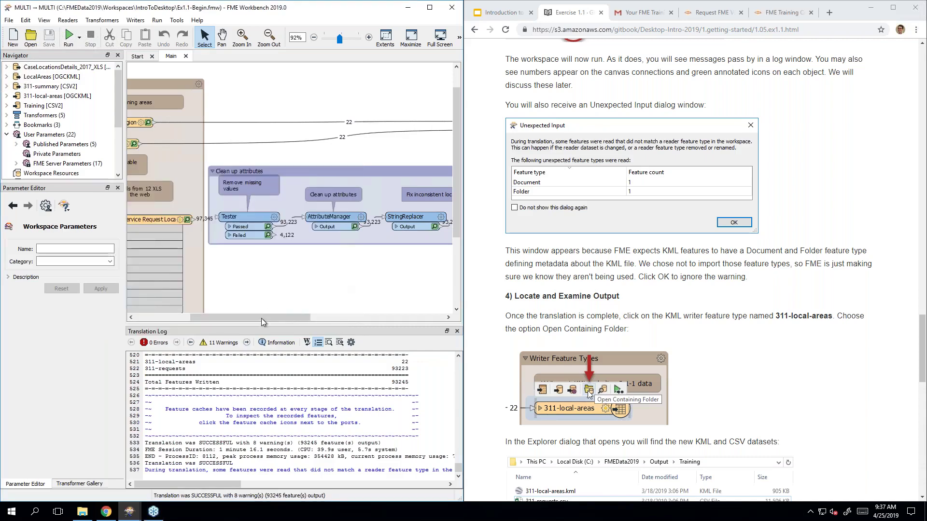
- Open the containing folder of the 311-local-areas KML writer feature type
{"action": "left_click_drag", "start_coordinate": [261, 318], "coordinate": [385, 316]}
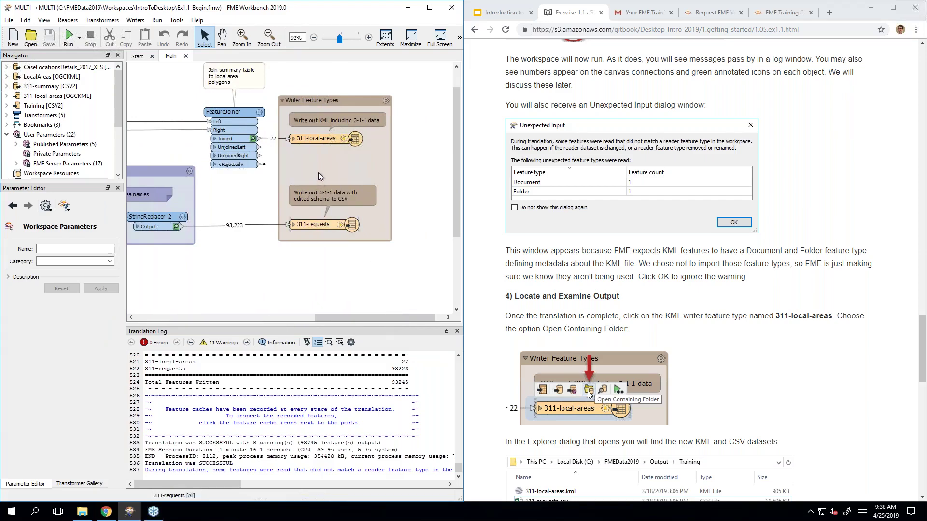
{"action": "left_click", "coordinate": [316, 139]}
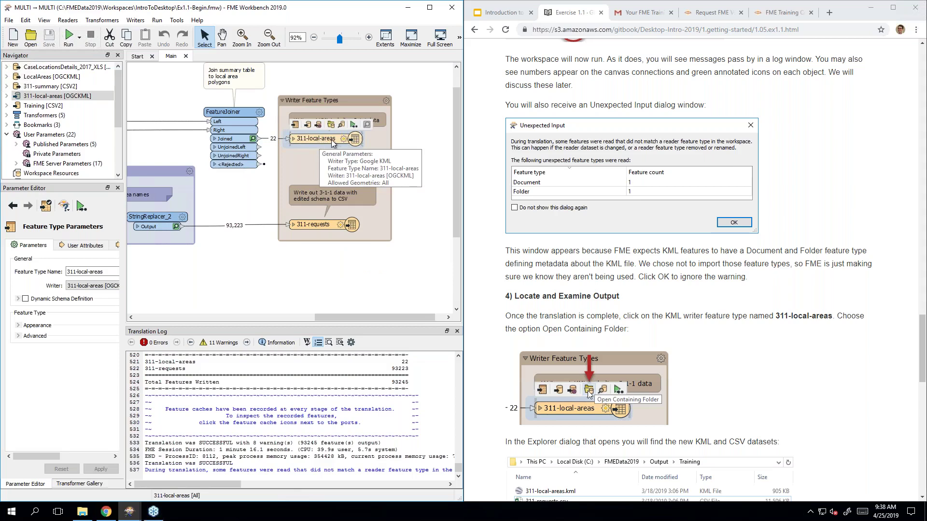
{"action": "left_click", "coordinate": [314, 171]}
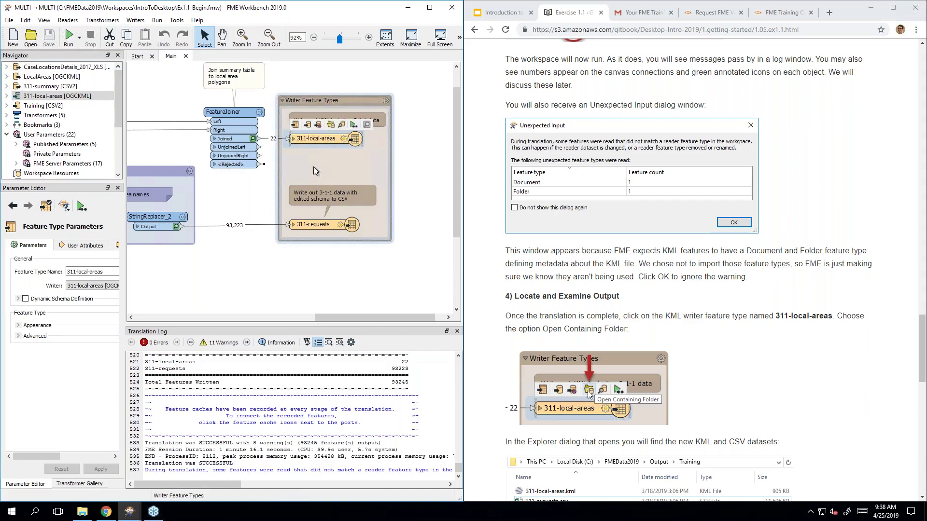
{"action": "left_click", "coordinate": [327, 142]}
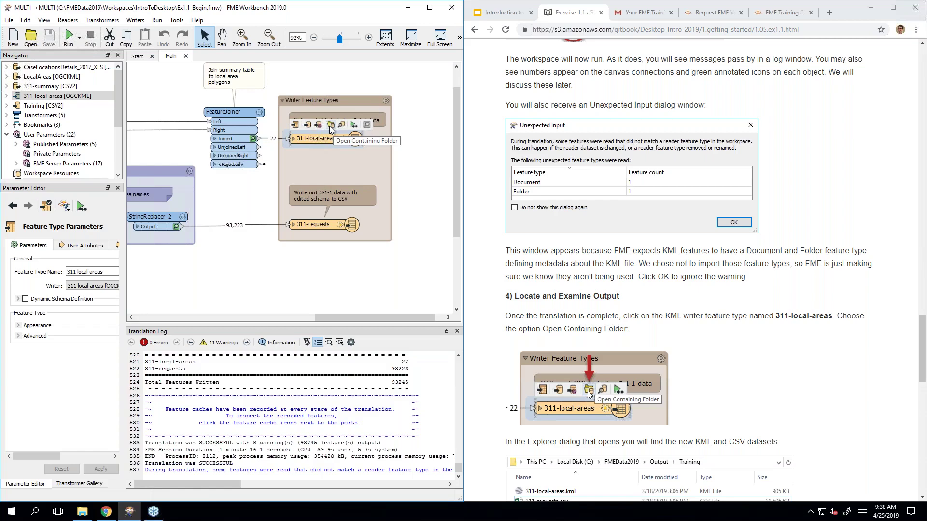
{"action": "left_click", "coordinate": [330, 127]}
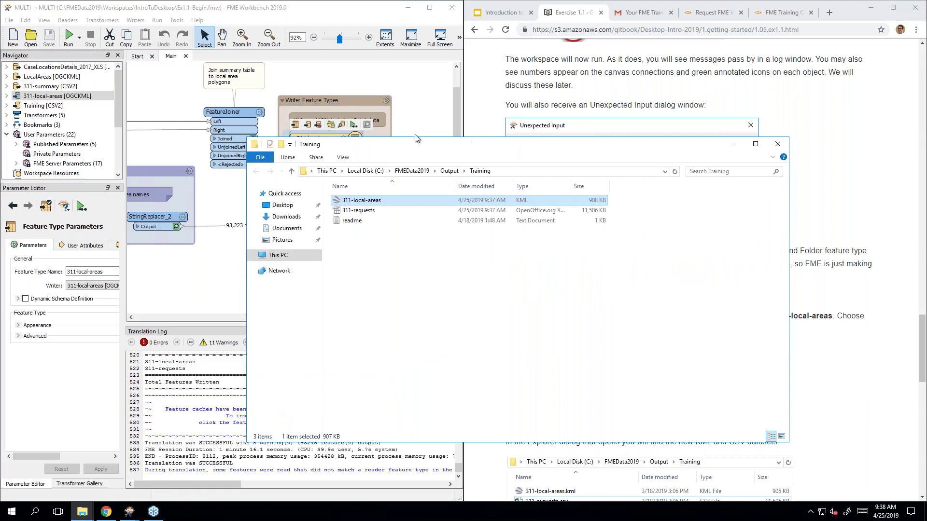
- Move and narrow the Training folder window to uncover the manual, and read its instructions for viewing the KML output
{"action": "left_click_drag", "start_coordinate": [383, 142], "coordinate": [178, 120]}
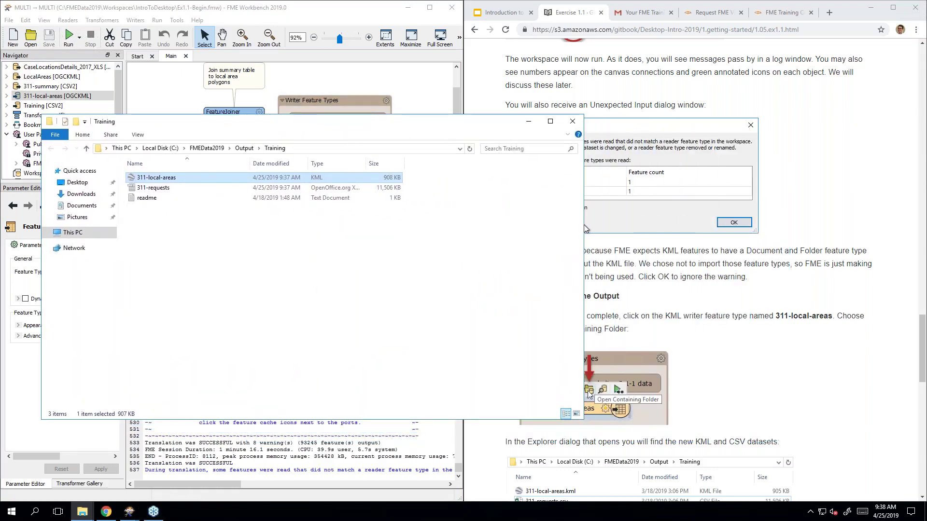
{"action": "left_click_drag", "start_coordinate": [583, 226], "coordinate": [436, 216]}
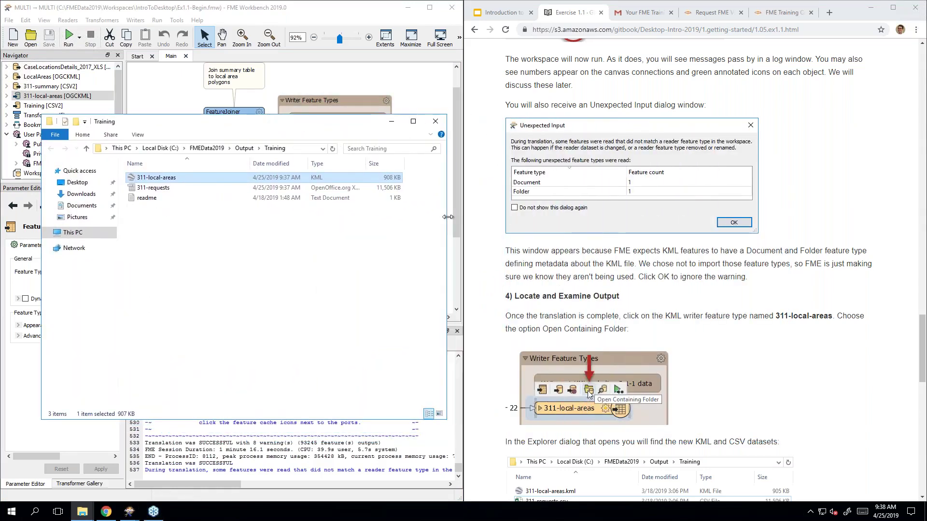
{"action": "left_click", "coordinate": [562, 275]}
{"action": "scroll", "coordinate": [562, 275], "scroll_direction": "down", "scroll_amount": 6}
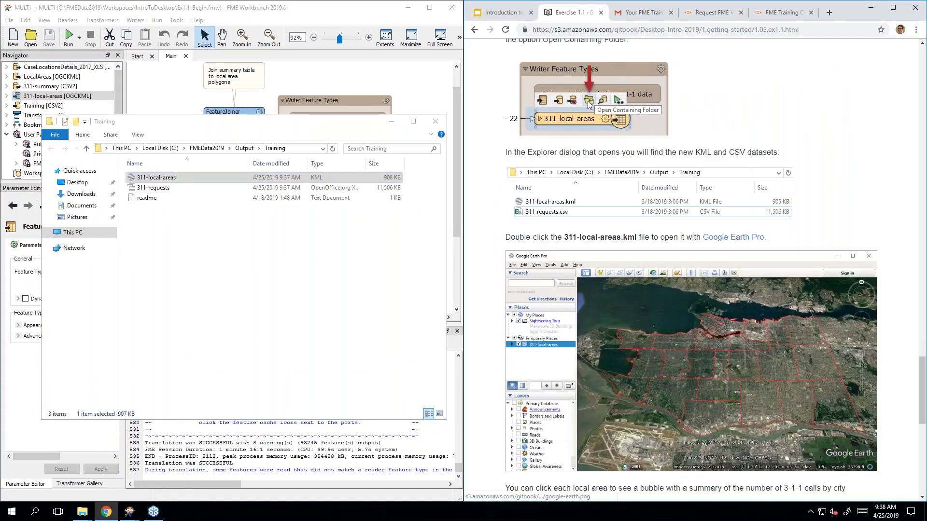
{"action": "scroll", "coordinate": [562, 275], "scroll_direction": "down", "scroll_amount": 2}
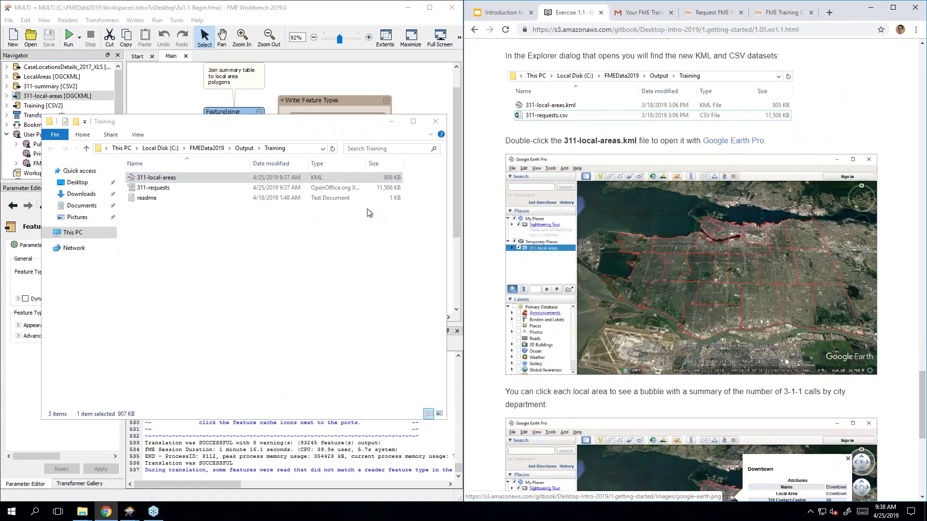
- Open the 311-local-areas KML file in Google Earth Pro, accepting the graphics card notice and the recommended switch to DirectX mode
{"action": "left_click", "coordinate": [163, 178]}
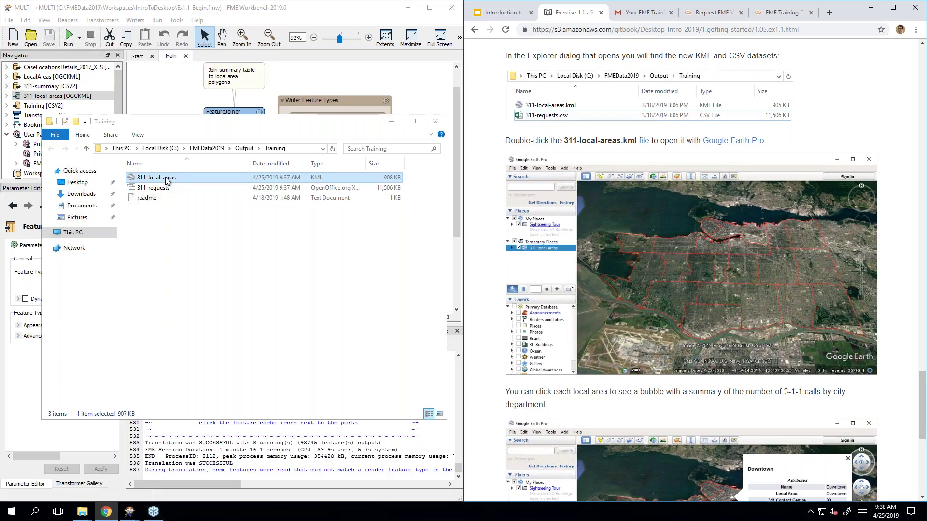
{"action": "double_click", "coordinate": [167, 179]}
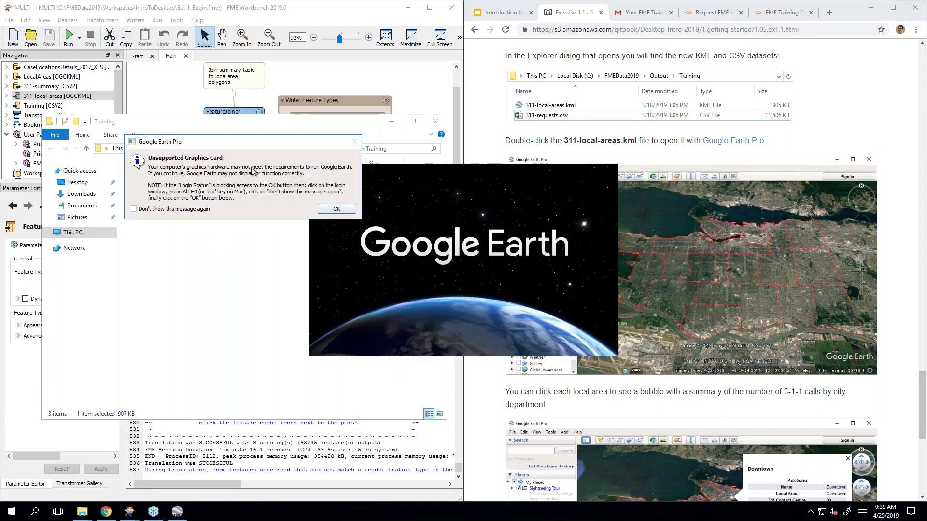
{"action": "left_click", "coordinate": [336, 209]}
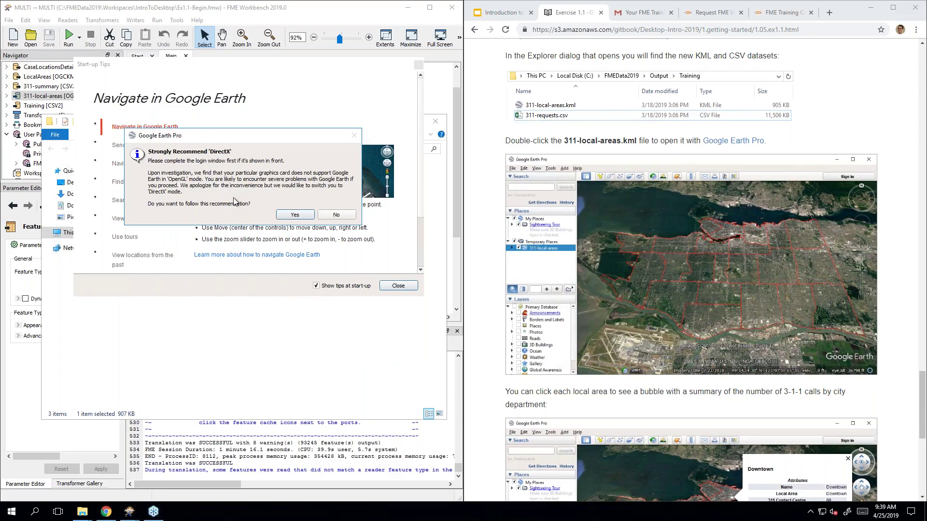
{"action": "left_click", "coordinate": [305, 218]}
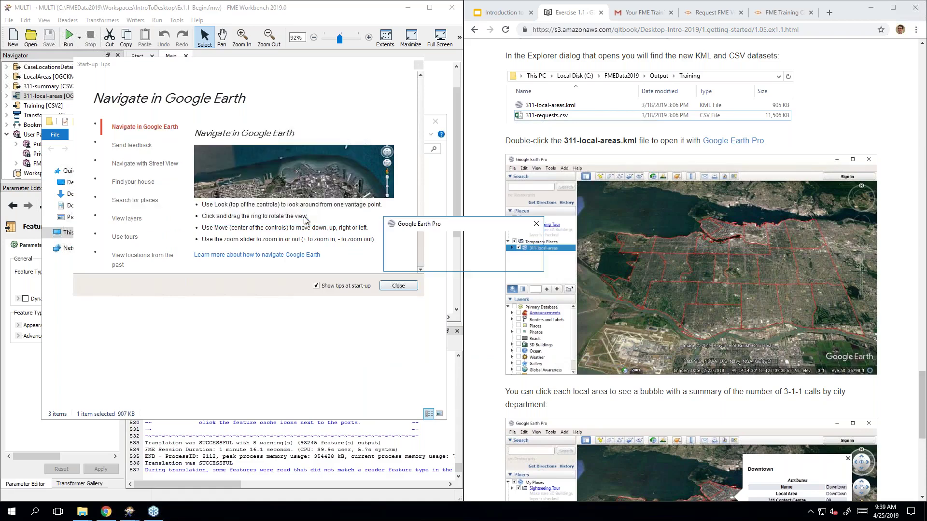
{"action": "left_click", "coordinate": [519, 260]}
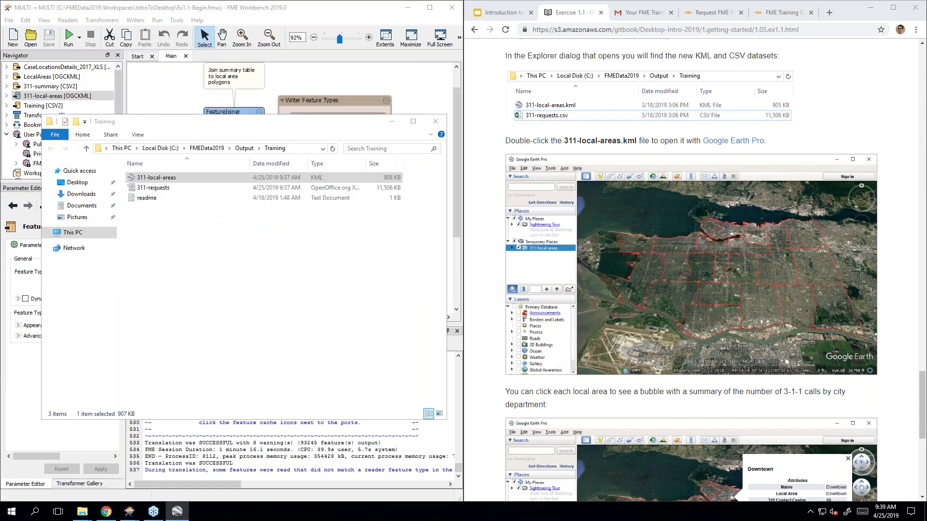
{"action": "double_click", "coordinate": [159, 182]}
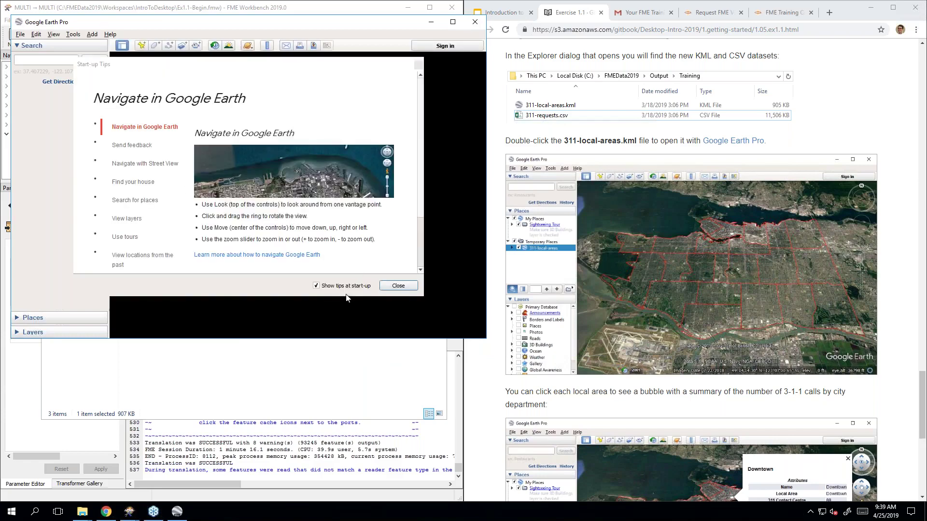
- Disable and close the Google Earth Pro start-up tips, and maximize the window to show the Vancouver local areas
{"action": "left_click", "coordinate": [317, 285]}
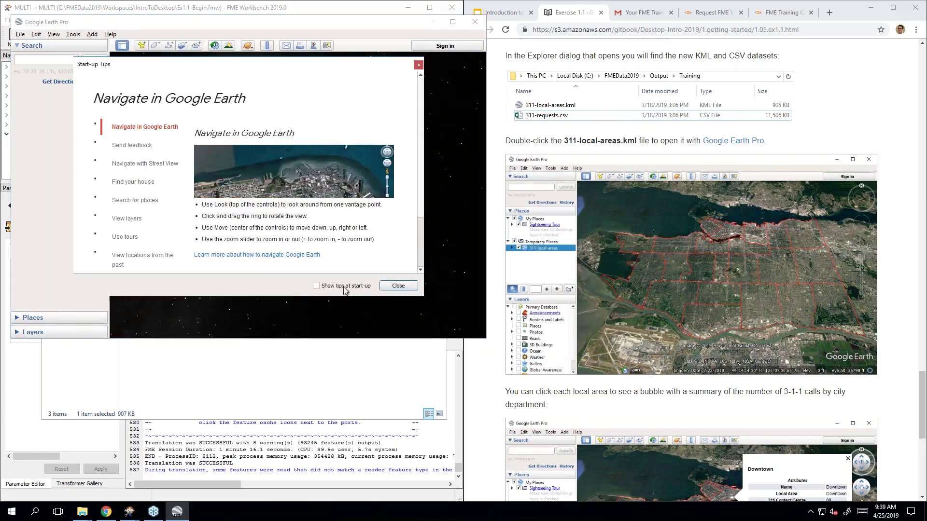
{"action": "left_click", "coordinate": [403, 287]}
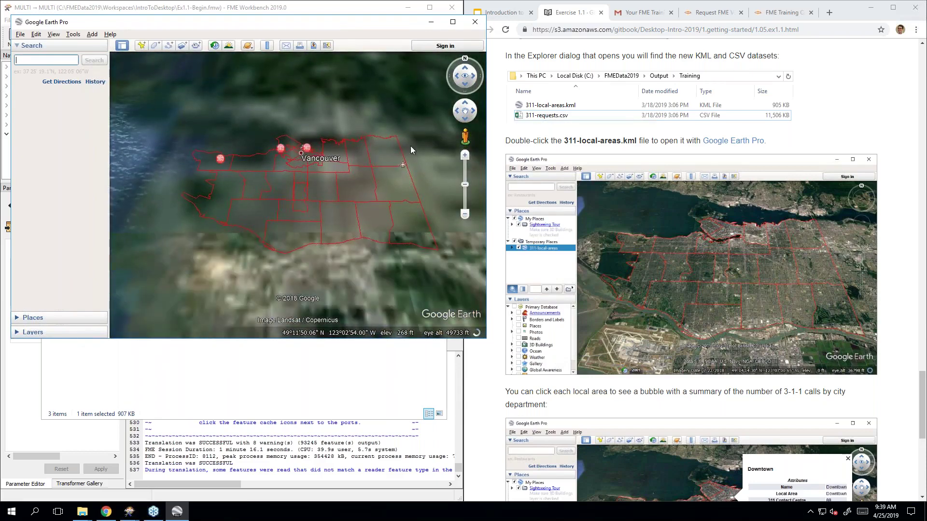
{"action": "left_click", "coordinate": [453, 22]}
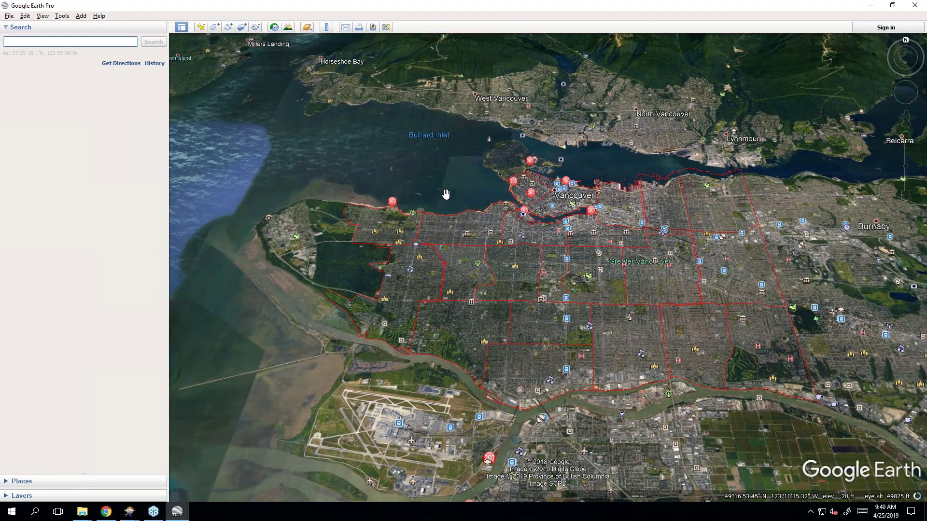
- Examine the attribute summary of the Kitsilano local area, close its bubble and minimize Google Earth Pro
{"action": "left_click", "coordinate": [446, 228]}
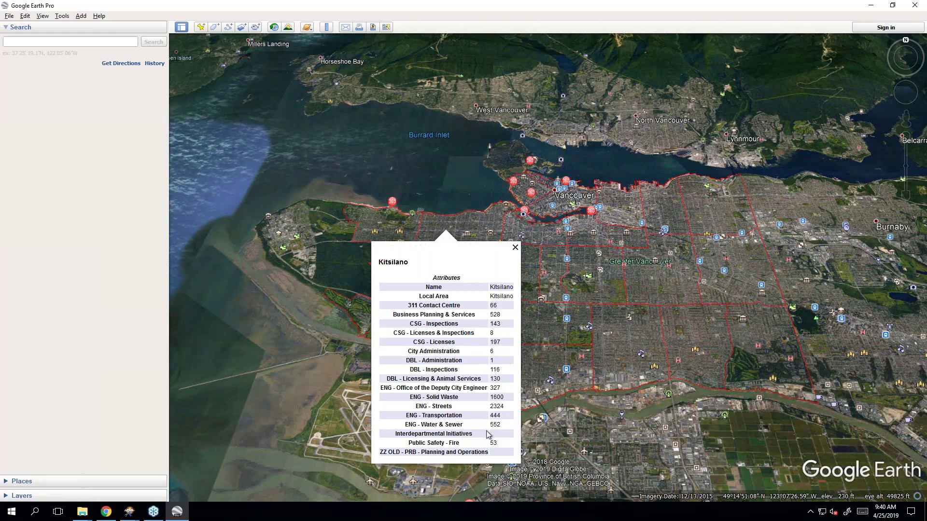
{"action": "left_click", "coordinate": [515, 247]}
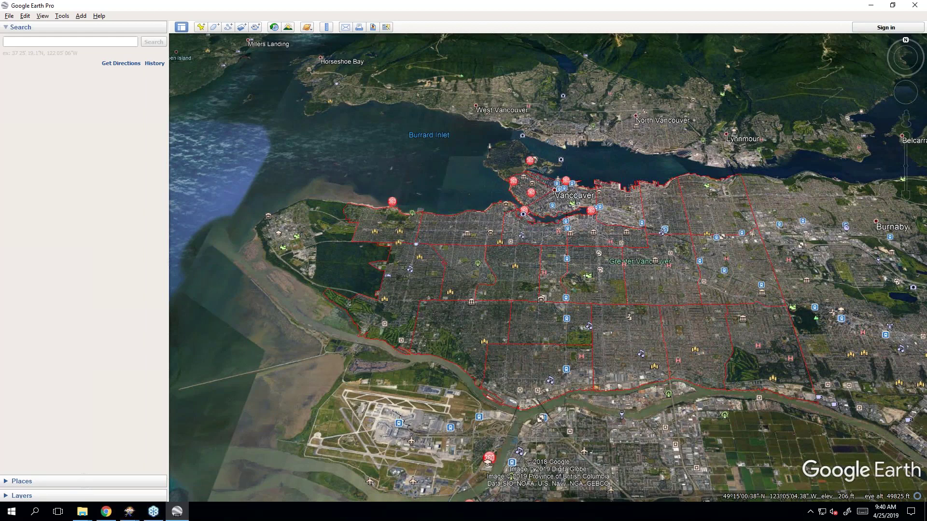
{"action": "left_click", "coordinate": [872, 6]}
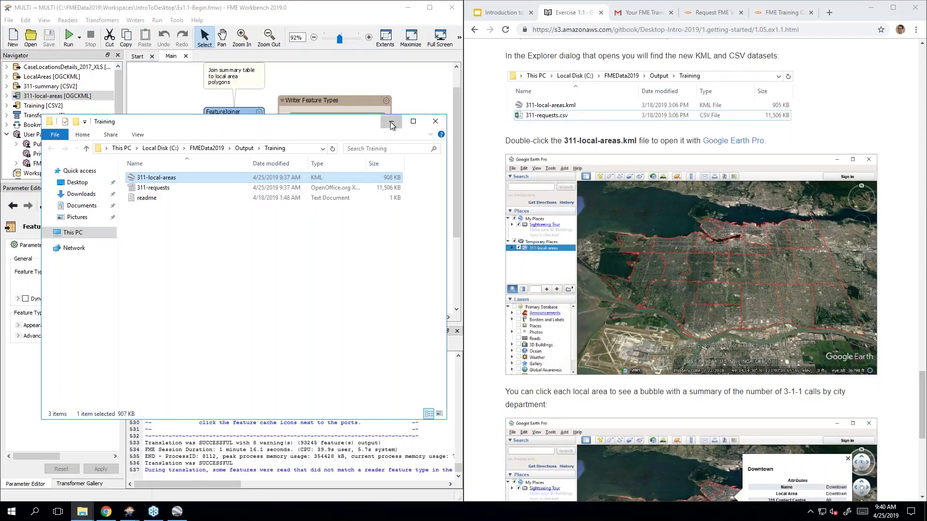
- Read the manual's Exercise 1.1 conclusion and review the workspace's reader feature types and its 311-local-areas and 311-requests writers
{"action": "left_click", "coordinate": [833, 127]}
{"action": "scroll", "coordinate": [833, 127], "scroll_direction": "down", "scroll_amount": 8}
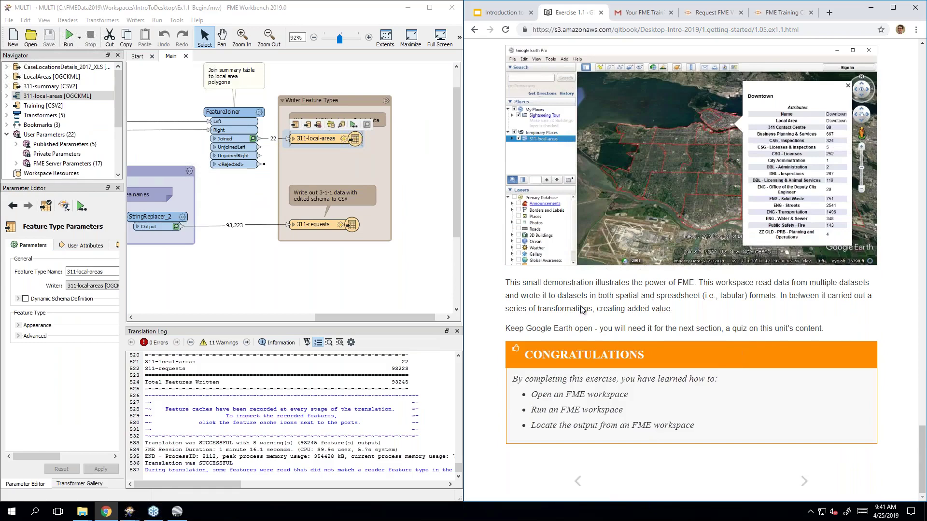
{"action": "left_click_drag", "start_coordinate": [329, 318], "coordinate": [209, 314]}
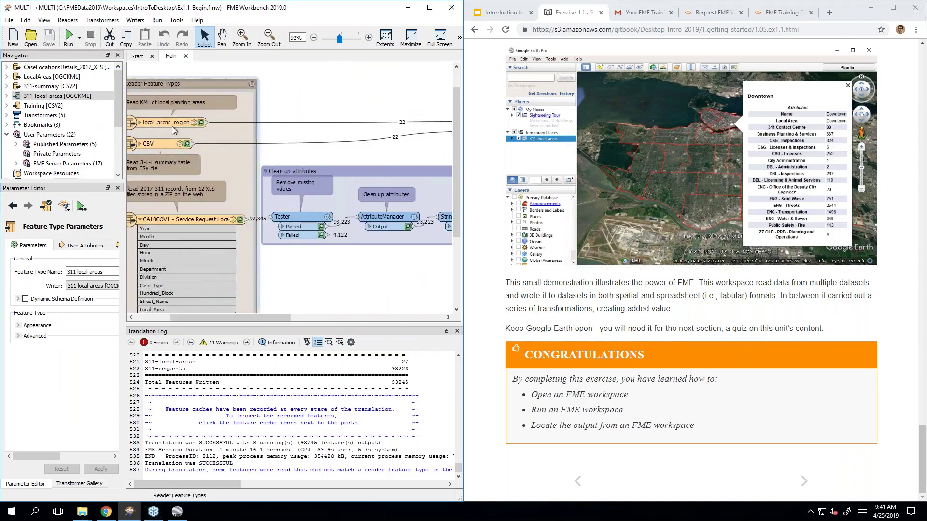
{"action": "left_click_drag", "start_coordinate": [296, 318], "coordinate": [389, 319]}
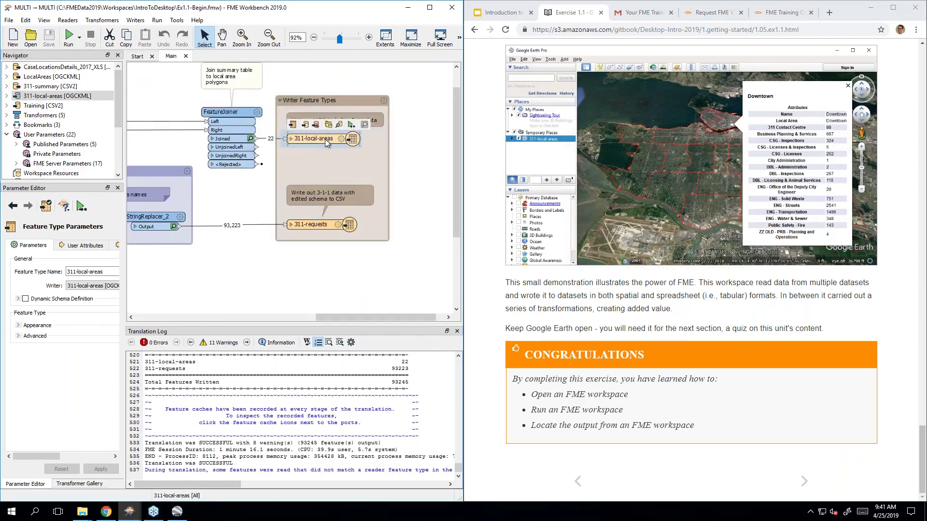
{"action": "mouse_move", "coordinate": [329, 139]}
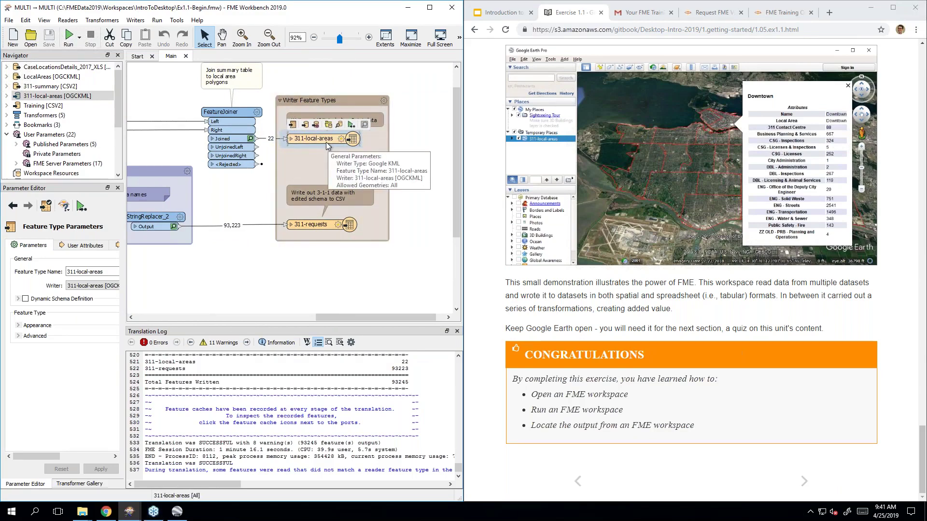
{"action": "left_click", "coordinate": [323, 227]}
{"action": "left_click", "coordinate": [313, 196]}
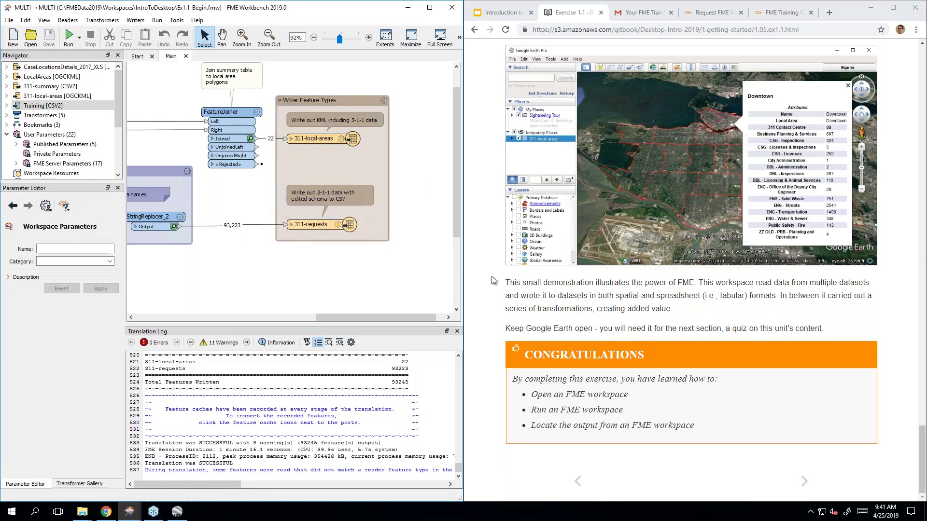
- Open the manual's FME Concepts Quiz page and read through its questions to the Downtown local planning area map
{"action": "left_click", "coordinate": [720, 327]}
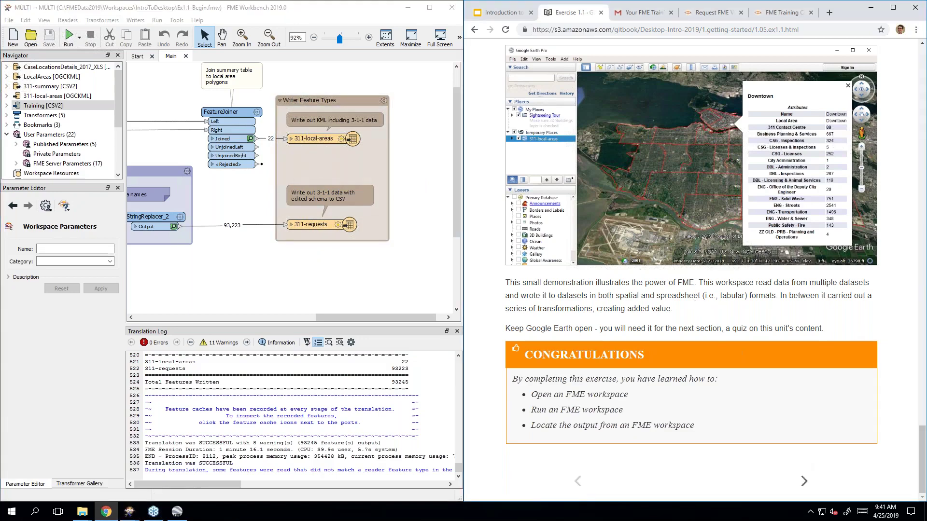
{"action": "left_click", "coordinate": [804, 482]}
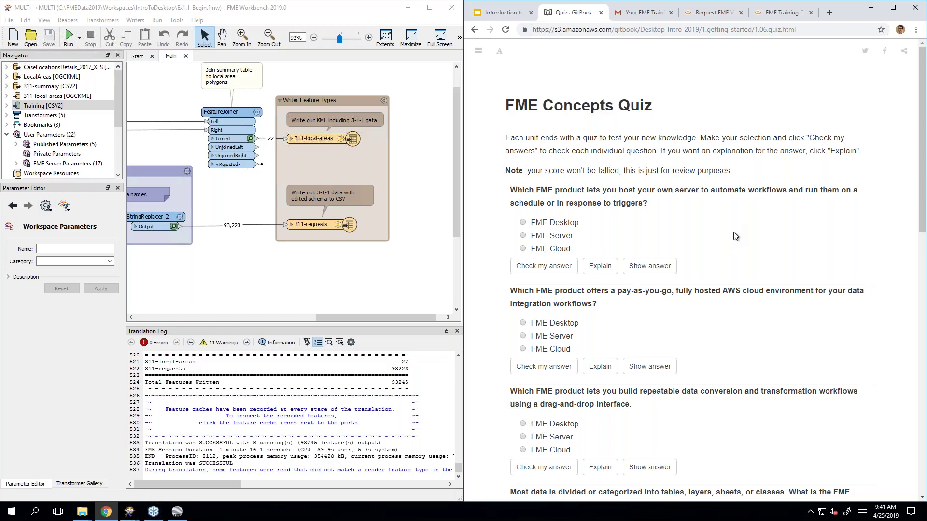
{"action": "scroll", "coordinate": [768, 294], "scroll_direction": "down", "scroll_amount": 5}
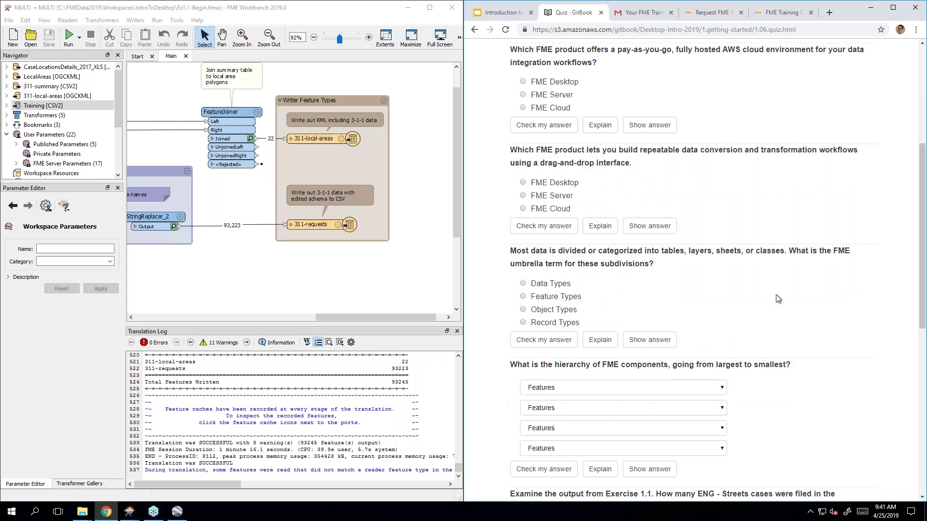
{"action": "scroll", "coordinate": [776, 298], "scroll_direction": "down", "scroll_amount": 4}
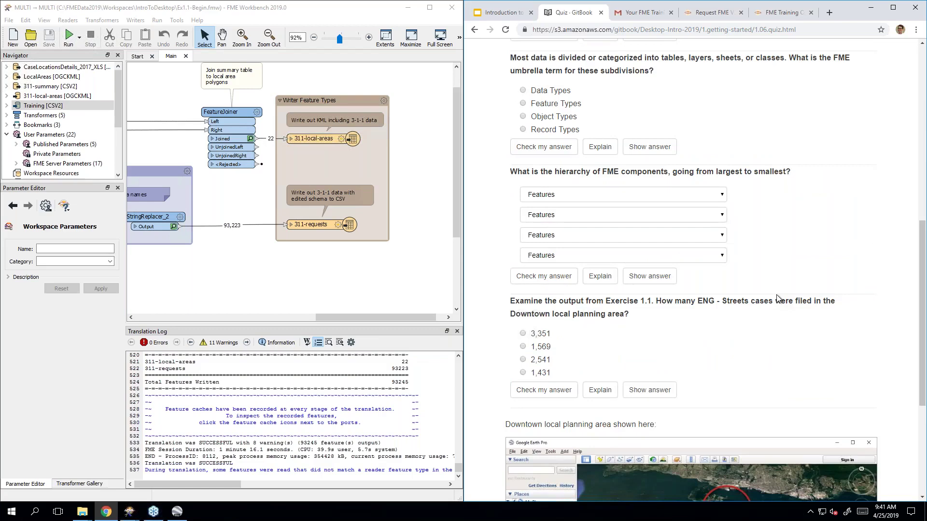
{"action": "scroll", "coordinate": [781, 291], "scroll_direction": "down", "scroll_amount": 2}
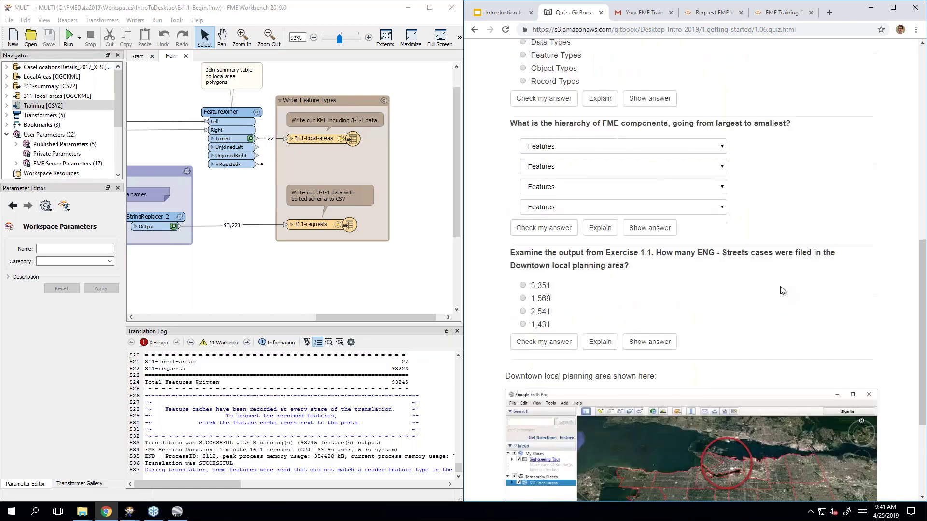
{"action": "scroll", "coordinate": [748, 320], "scroll_direction": "down", "scroll_amount": 3}
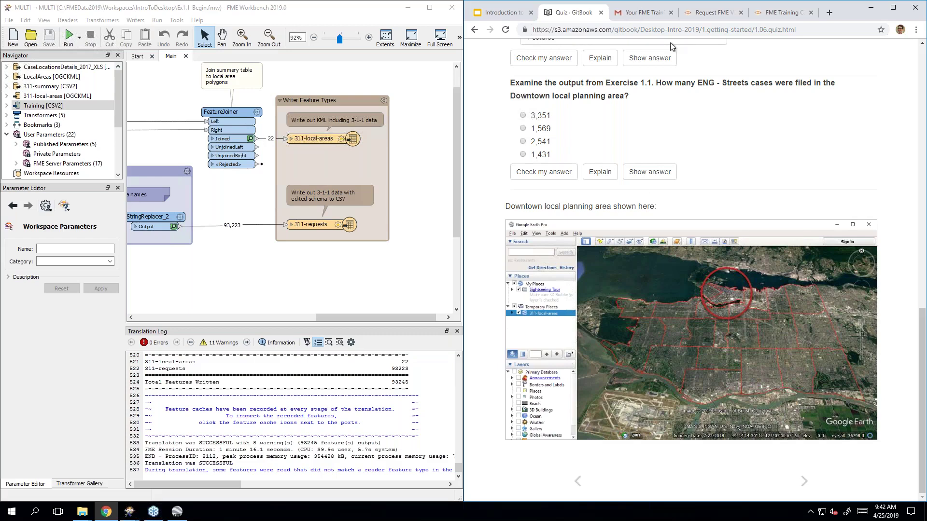
- Show the quiz page's address, and browse from the Training output folder up through FMEData2019 to the C: drive
{"action": "left_click", "coordinate": [628, 32]}
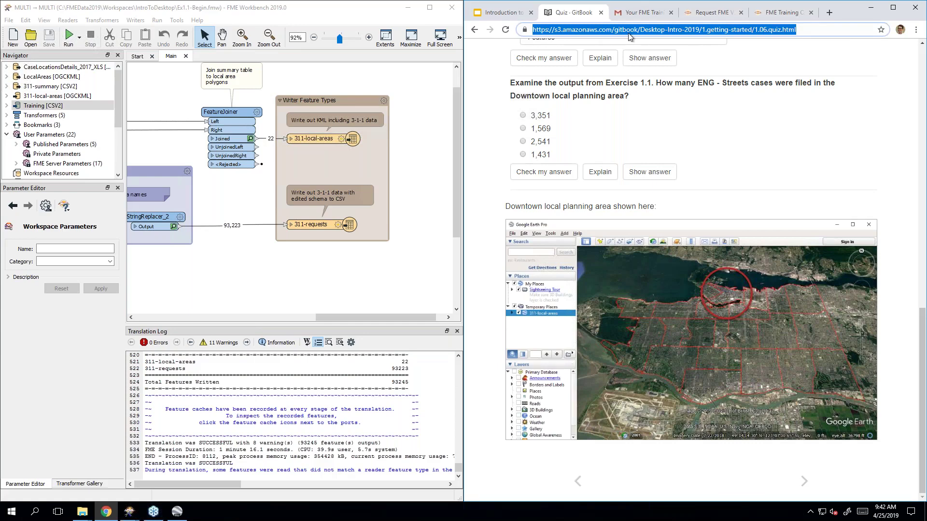
{"action": "left_click", "coordinate": [819, 31]}
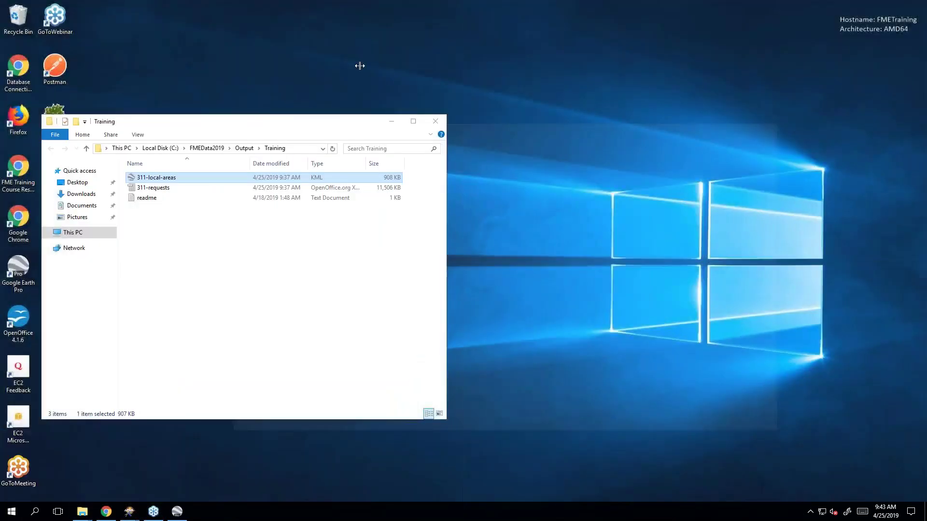
{"action": "left_click", "coordinate": [139, 466]}
{"action": "left_click", "coordinate": [207, 148]}
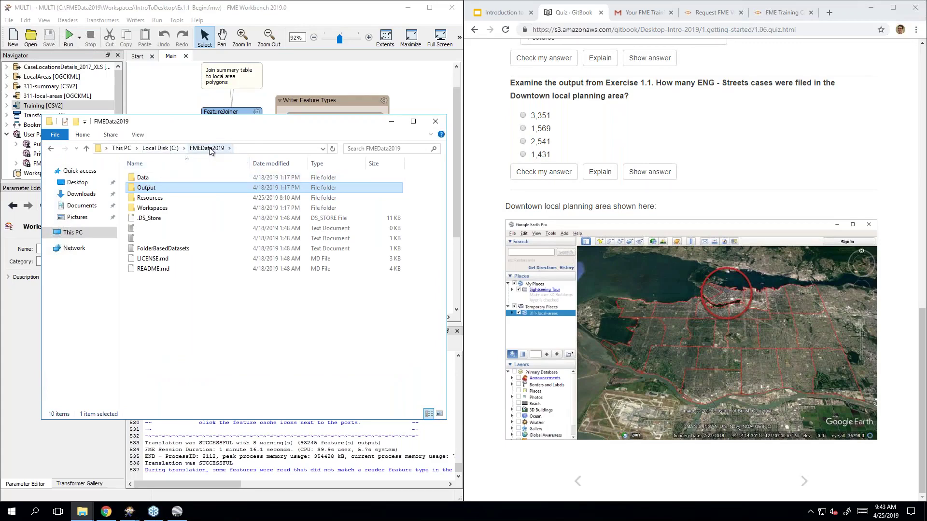
{"action": "left_click", "coordinate": [150, 149]}
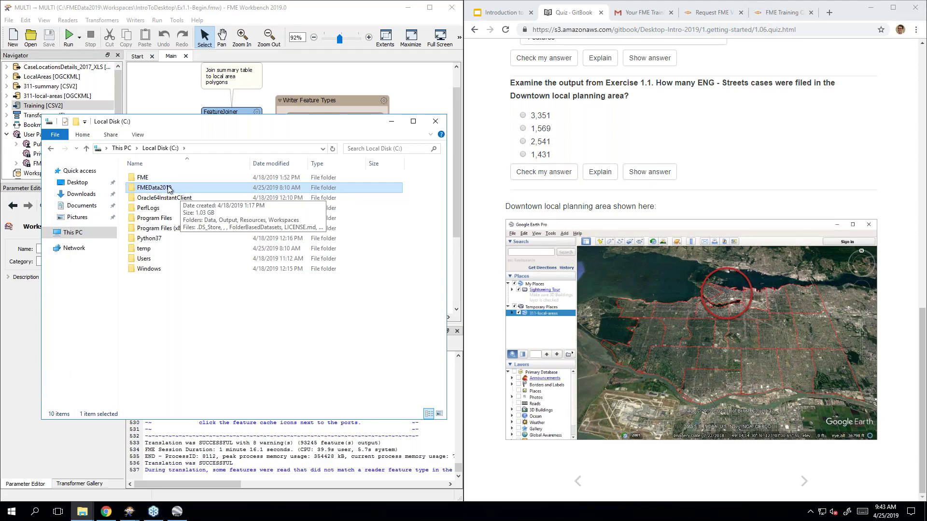
- Return to FME Workbench and examine the workspace run options, including Enable Feature Caching
{"action": "left_click", "coordinate": [139, 10]}
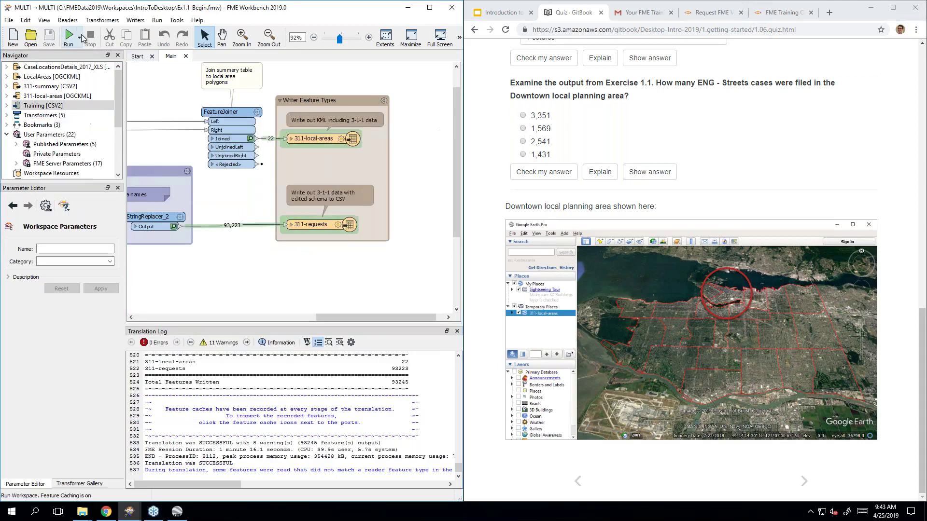
{"action": "left_click", "coordinate": [79, 37]}
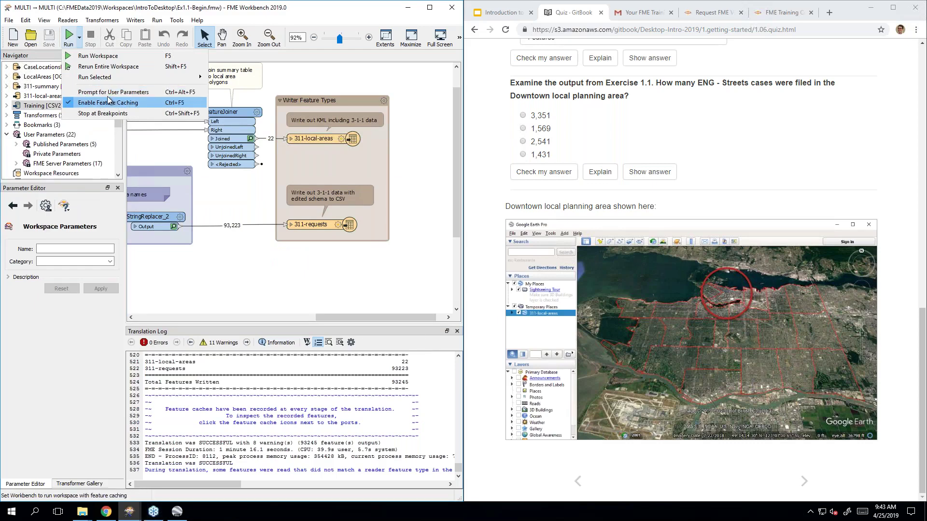
{"action": "left_click", "coordinate": [109, 9]}
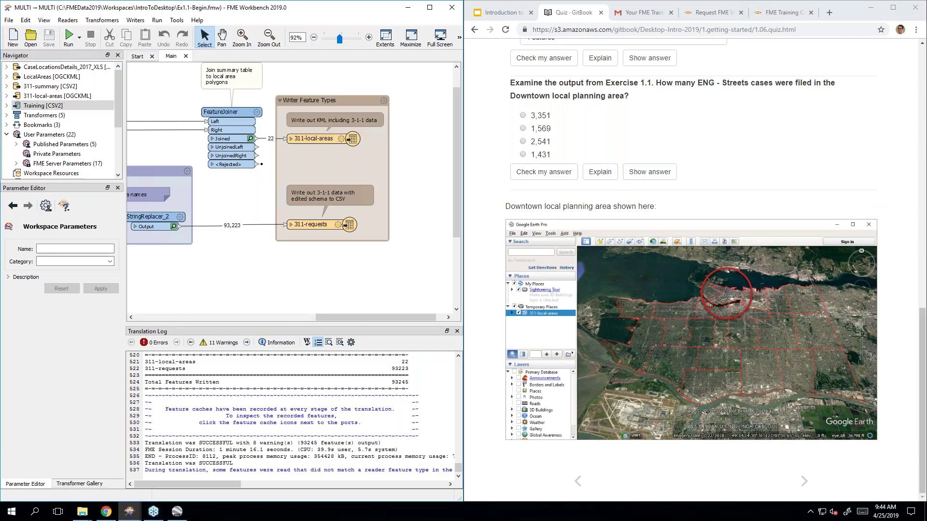
- Review the manual's quiz questions again, from the first one to the Downtown local planning area map
{"action": "left_click", "coordinate": [746, 169]}
{"action": "scroll", "coordinate": [746, 169], "scroll_direction": "up", "scroll_amount": 10}
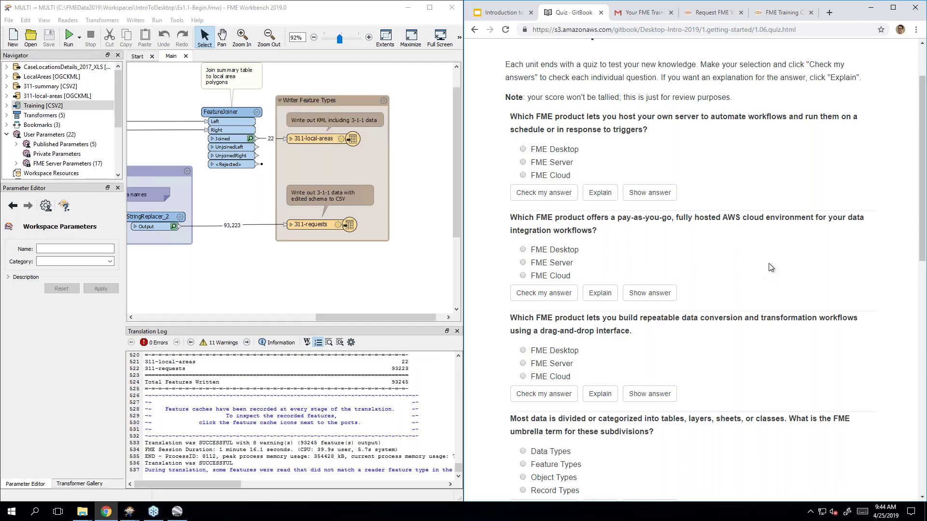
{"action": "middle_click", "coordinate": [775, 308]}
{"action": "scroll", "coordinate": [776, 308], "scroll_direction": "down", "scroll_amount": 9}
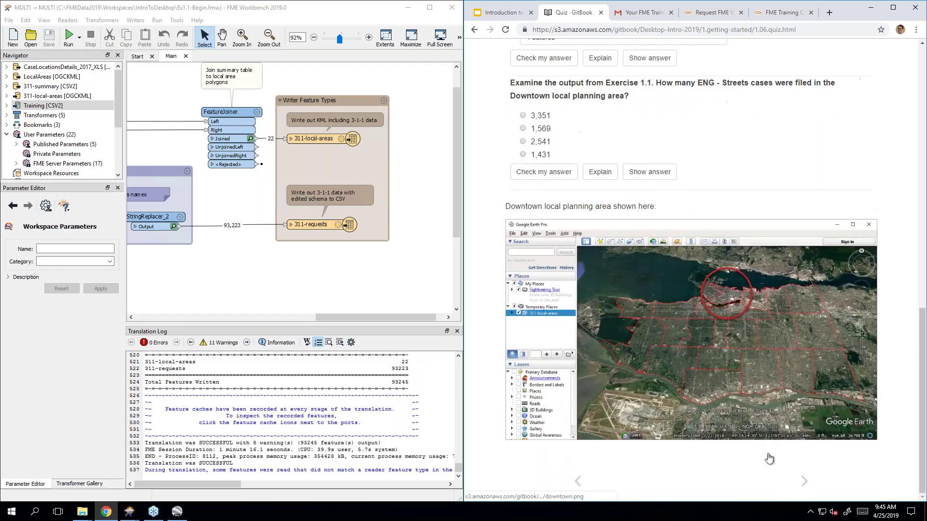
- Open the manual's FME Translations unit, read its learning objectives and continue to the Generate Workspace page
{"action": "left_click", "coordinate": [806, 488]}
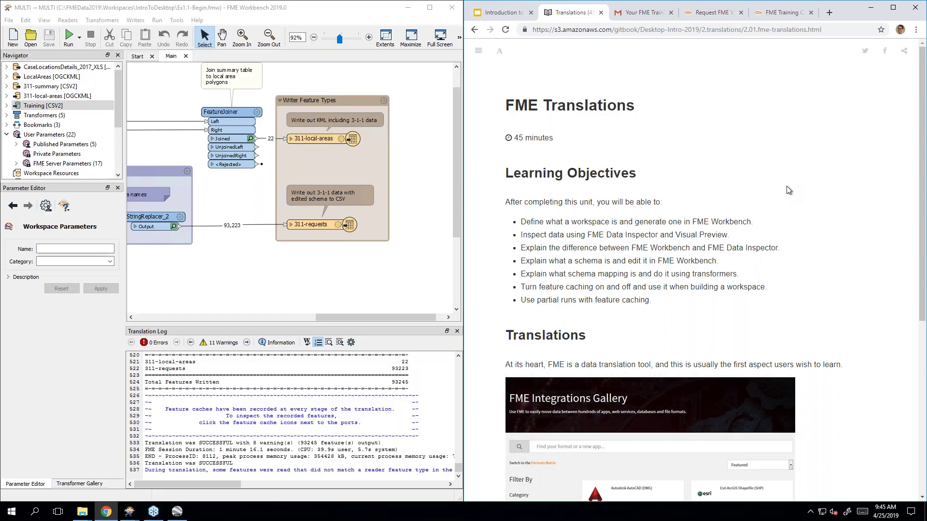
{"action": "scroll", "coordinate": [729, 208], "scroll_direction": "down", "scroll_amount": 1}
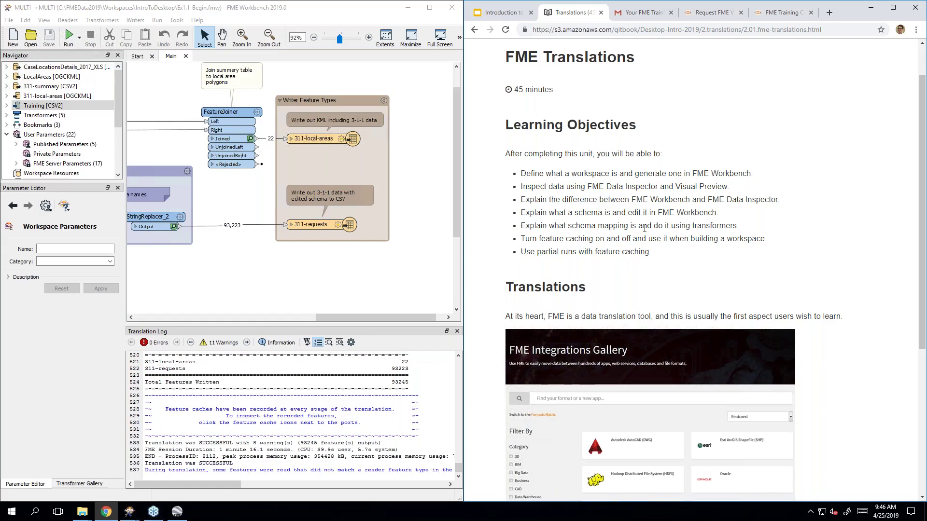
{"action": "scroll", "coordinate": [647, 228], "scroll_direction": "down", "scroll_amount": 1}
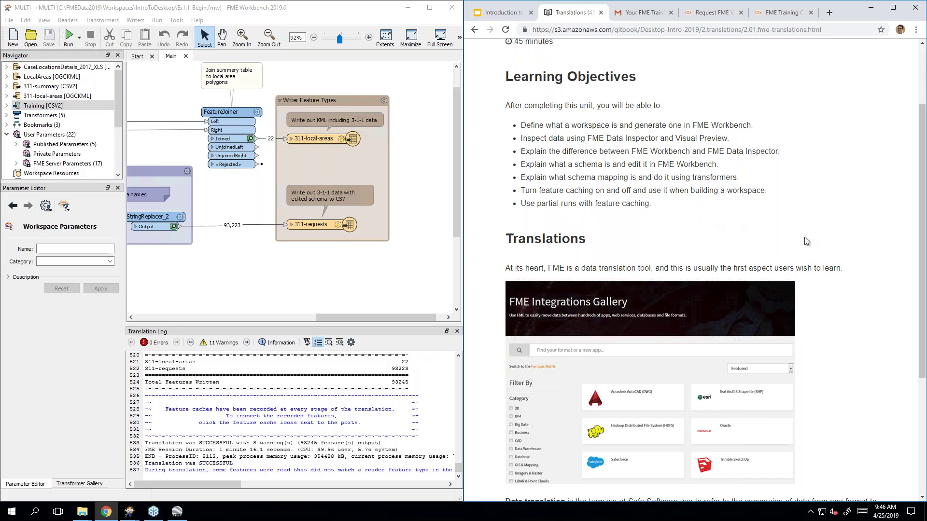
{"action": "key", "text": "Right"}
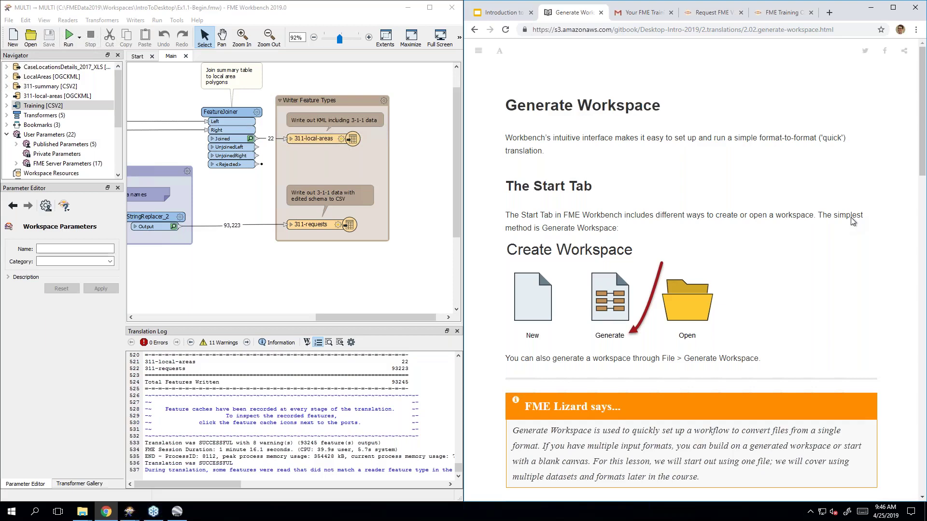
- Open the Generate Workspace dialog from the Start page and read the manual's sections on the dialog and format selection
{"action": "left_click", "coordinate": [138, 56]}
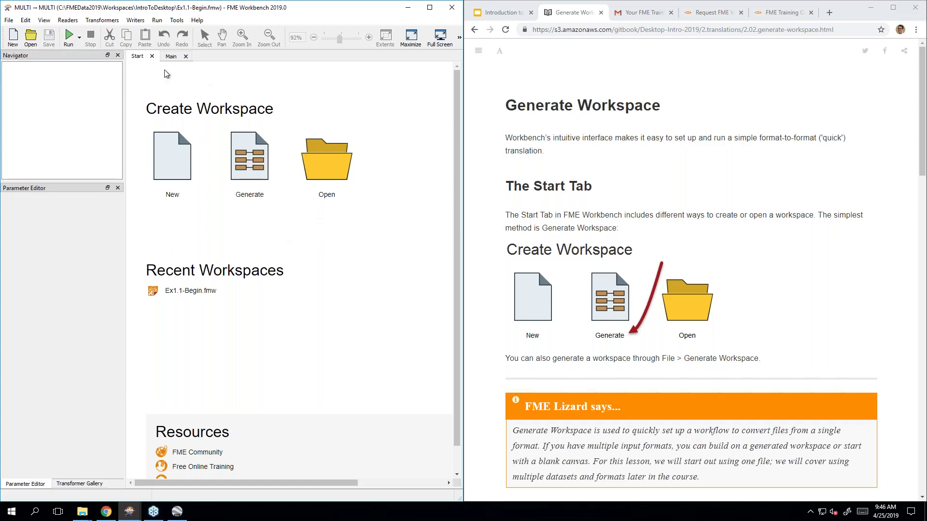
{"action": "left_click", "coordinate": [246, 173]}
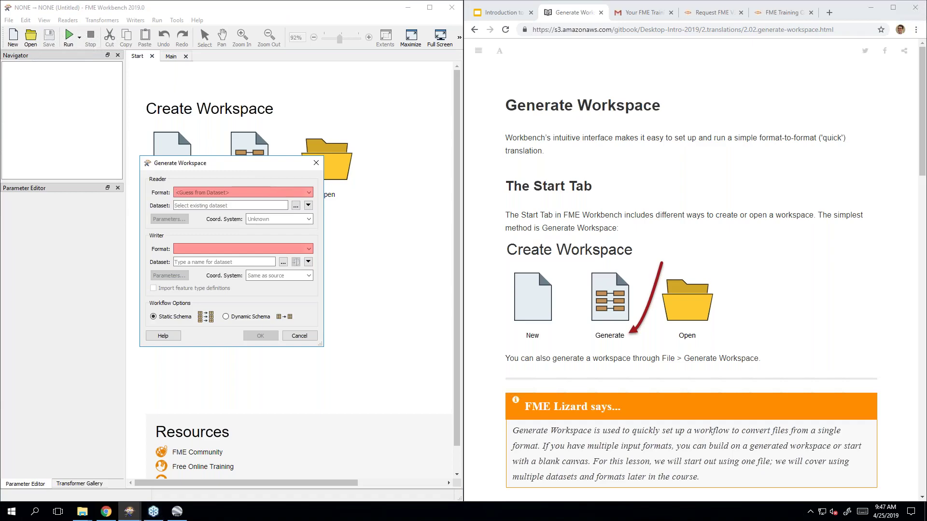
{"action": "left_click", "coordinate": [743, 294]}
{"action": "scroll", "coordinate": [743, 294], "scroll_direction": "down", "scroll_amount": 15}
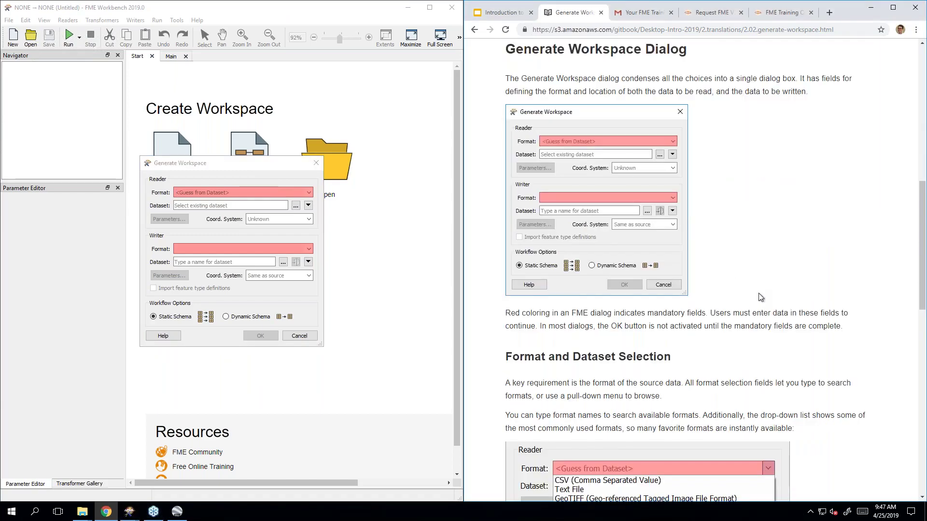
{"action": "scroll", "coordinate": [695, 270], "scroll_direction": "down", "scroll_amount": 2}
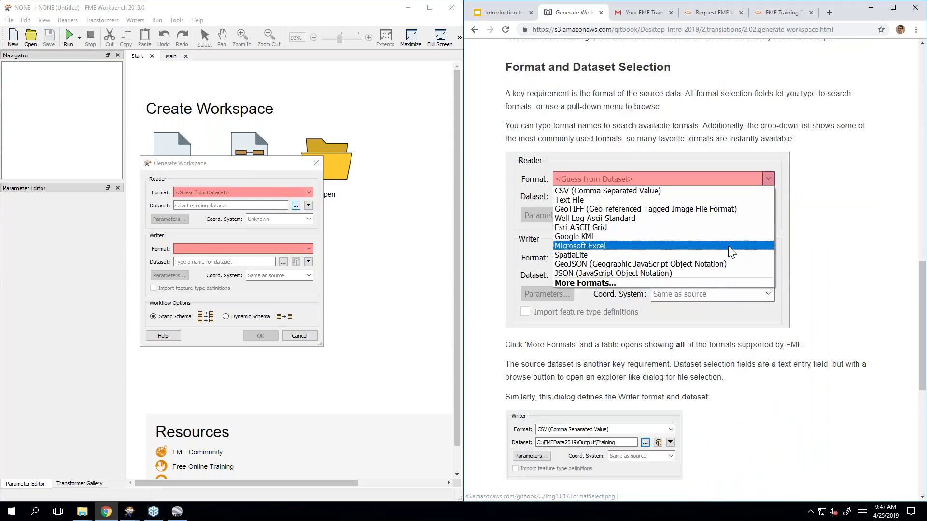
- Examine the reader format choices, search them for "csv", and view the full Reader Gallery without choosing a format
{"action": "left_click", "coordinate": [271, 208]}
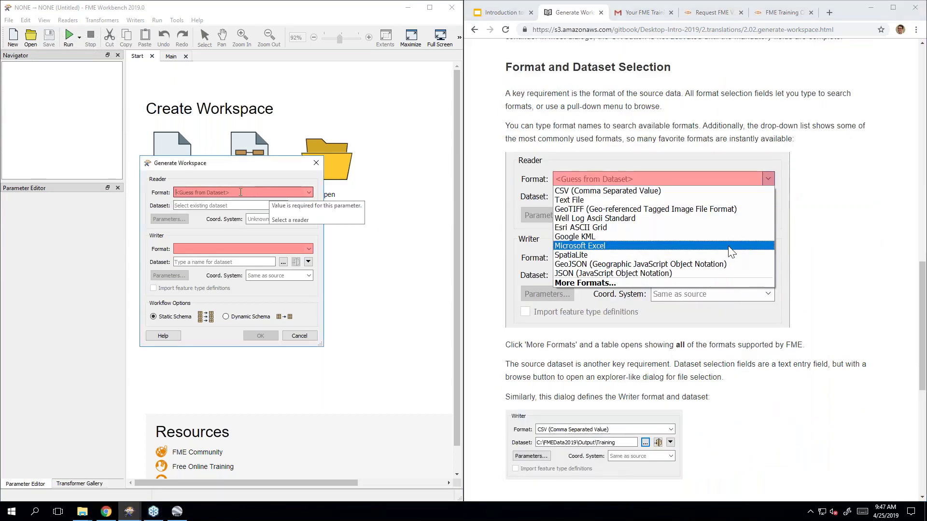
{"action": "left_click", "coordinate": [310, 193]}
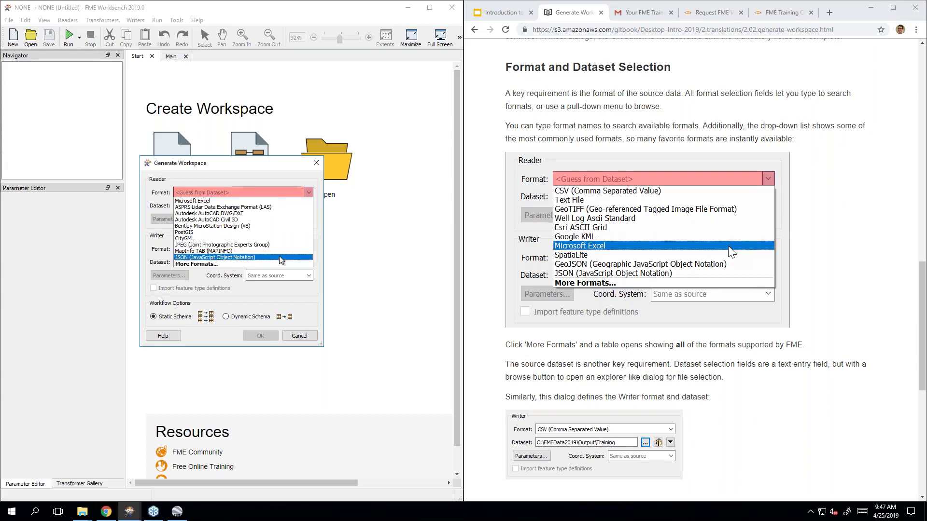
{"action": "left_click", "coordinate": [235, 180]}
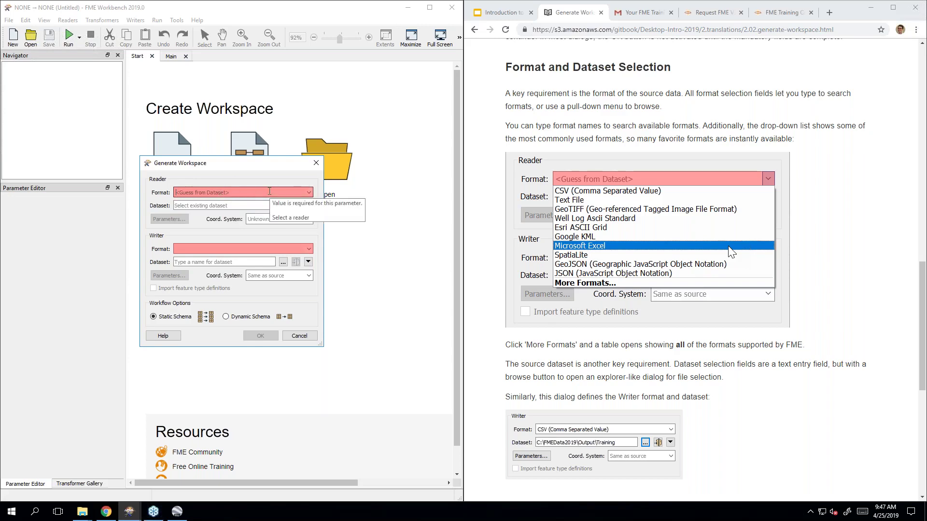
{"action": "type", "text": "csv"}
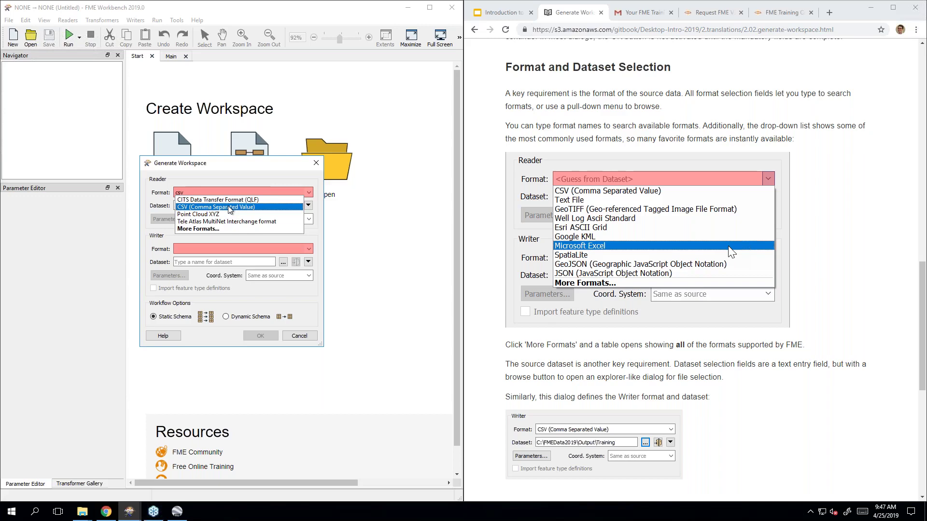
{"action": "left_click", "coordinate": [191, 230]}
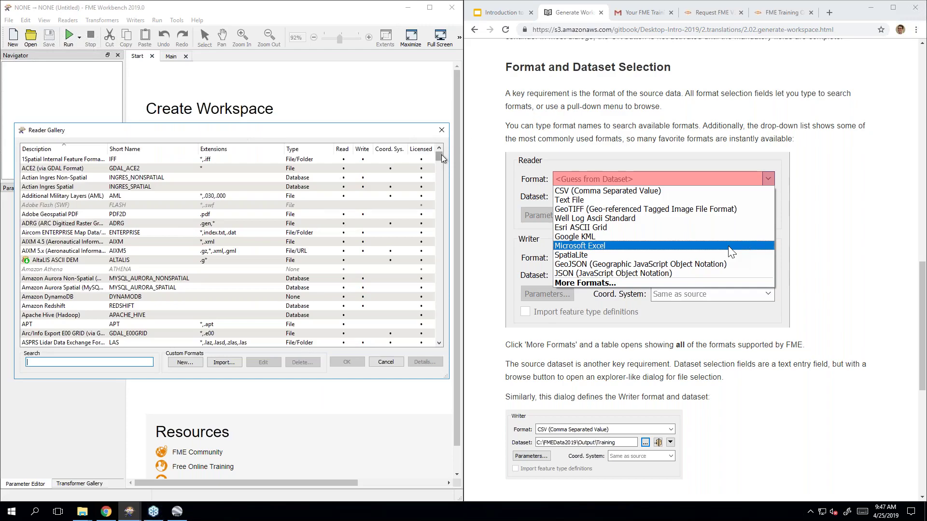
{"action": "left_click_drag", "start_coordinate": [443, 160], "coordinate": [440, 125]}
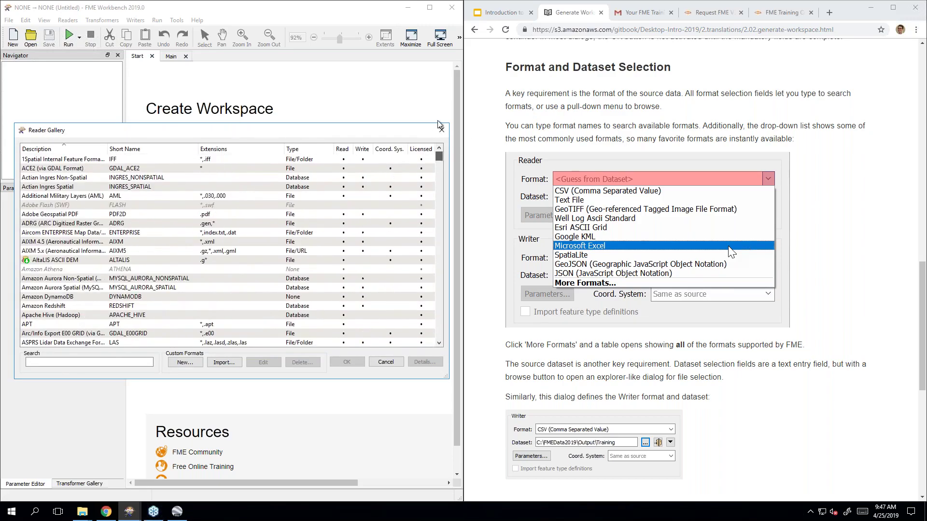
{"action": "left_click", "coordinate": [441, 129]}
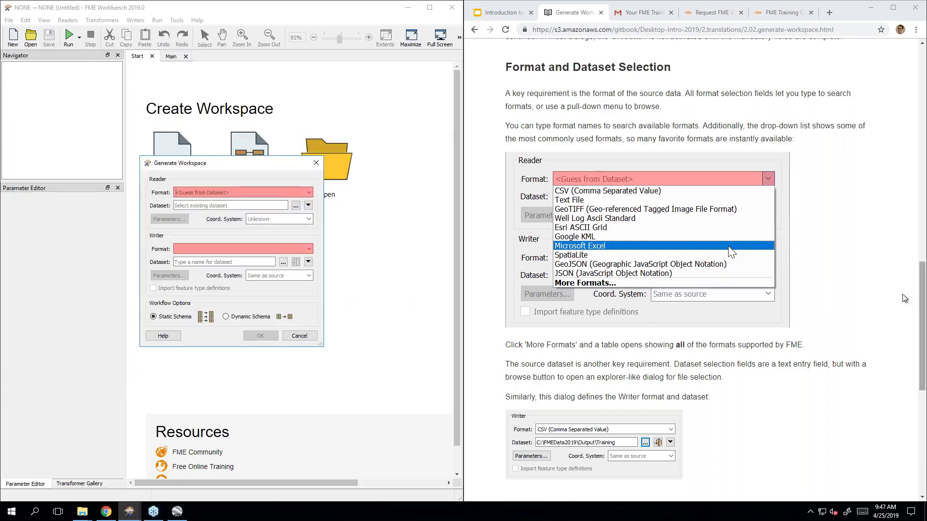
- Read the manual's notes on dataset selection and its Feature Types Dialog section, referring to the reader dataset field
{"action": "scroll", "coordinate": [724, 357], "scroll_direction": "down", "scroll_amount": 6}
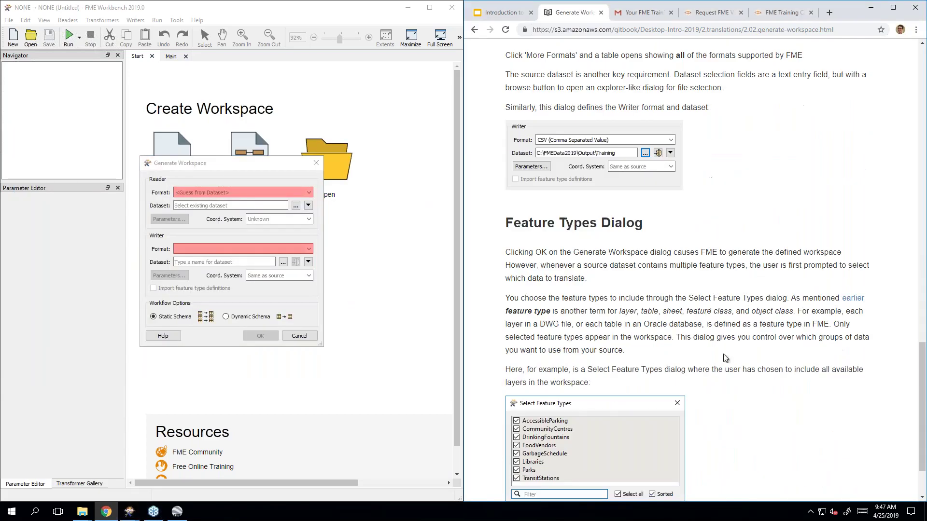
{"action": "left_click", "coordinate": [245, 203]}
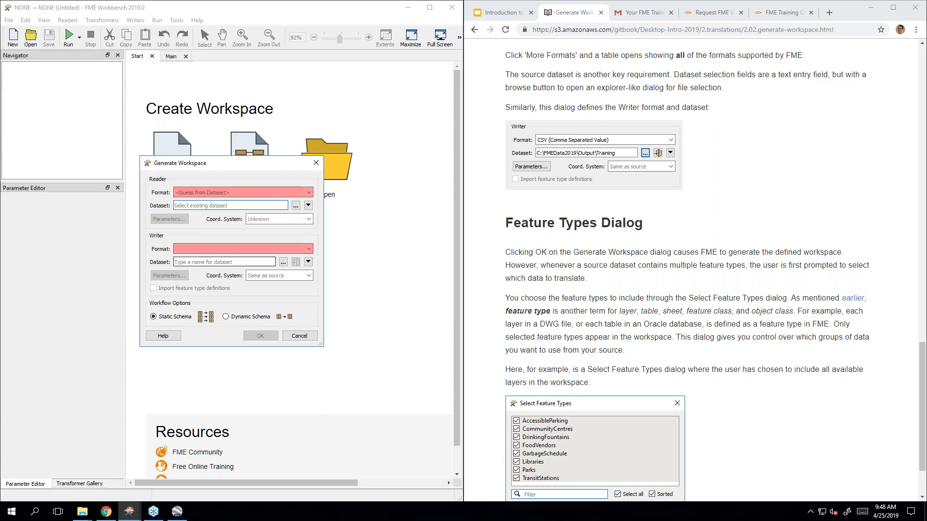
{"action": "left_click", "coordinate": [720, 207]}
{"action": "scroll", "coordinate": [719, 207], "scroll_direction": "down", "scroll_amount": 2}
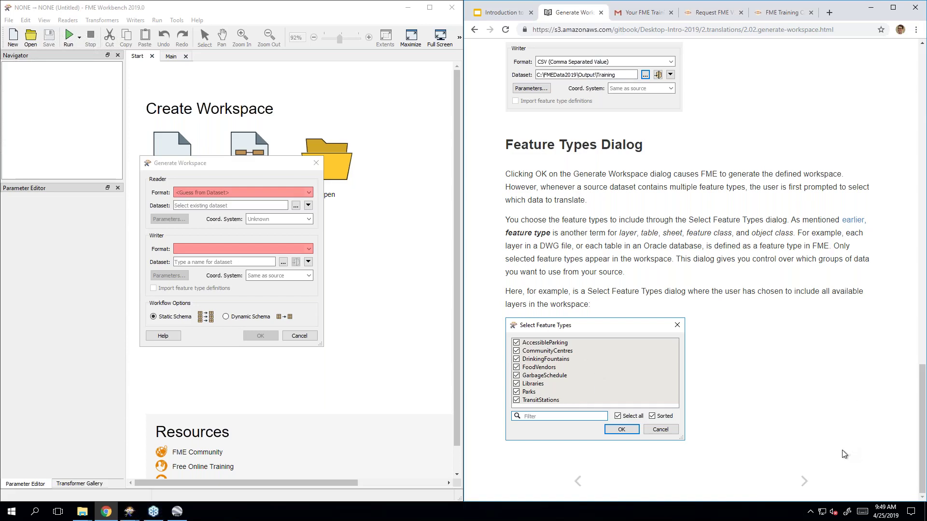
- Open the manual's Exercise 2.1 page, closing the empty Generate Workspace dialog, and check the manual's table of contents
{"action": "left_click", "coordinate": [805, 482]}
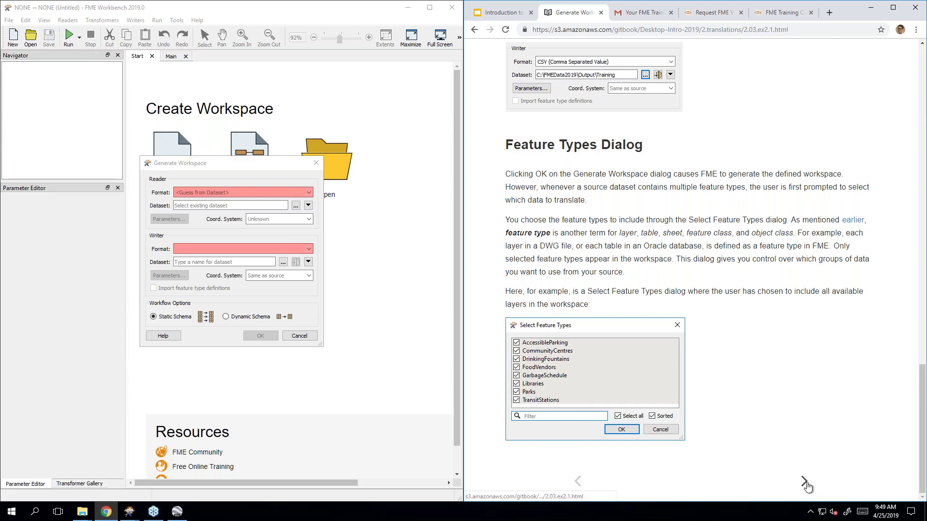
{"action": "left_click", "coordinate": [316, 163]}
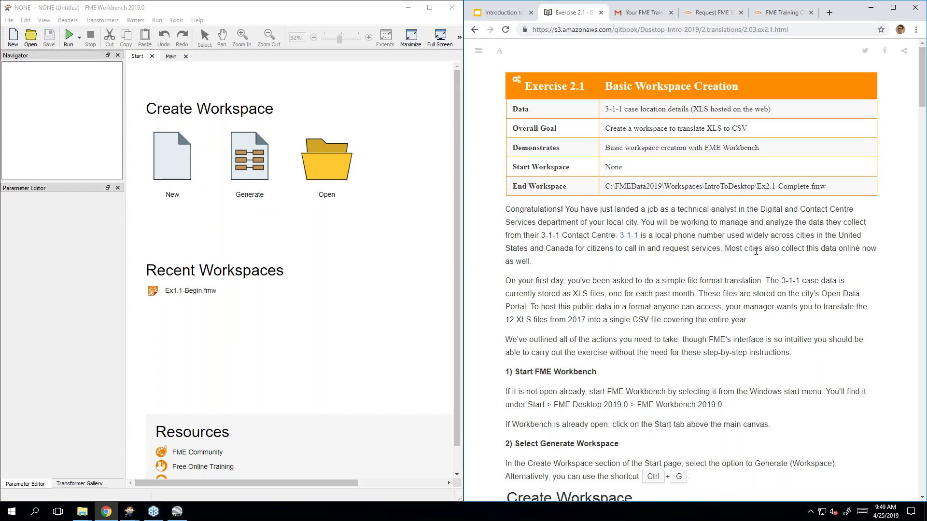
{"action": "left_click", "coordinate": [478, 50]}
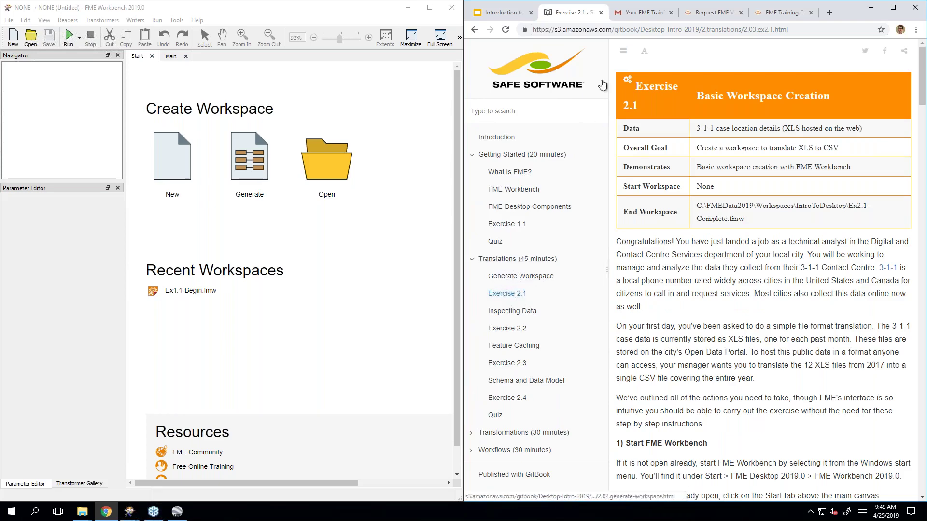
{"action": "left_click", "coordinate": [623, 51]}
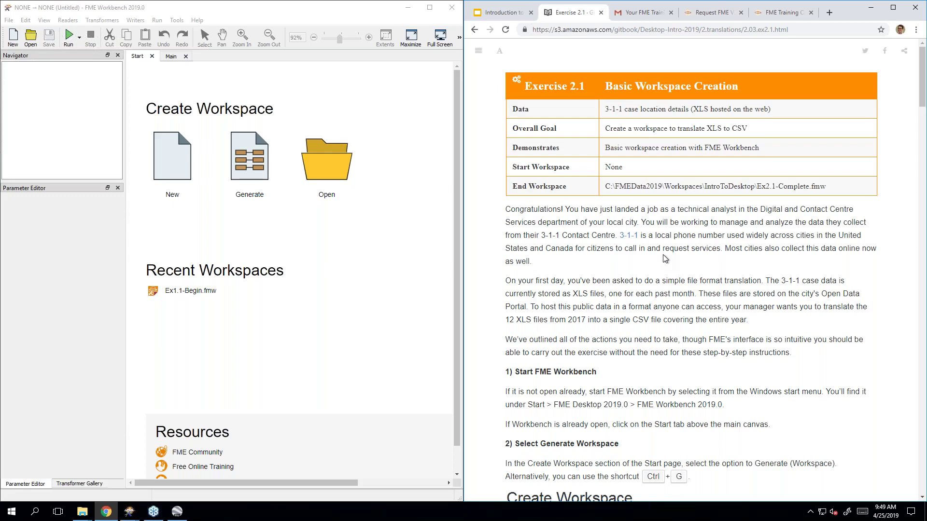
- Read the Exercise 2.1 introduction and its instructions up to the Define Translation reader settings
{"action": "scroll", "coordinate": [671, 259], "scroll_direction": "down", "scroll_amount": 1}
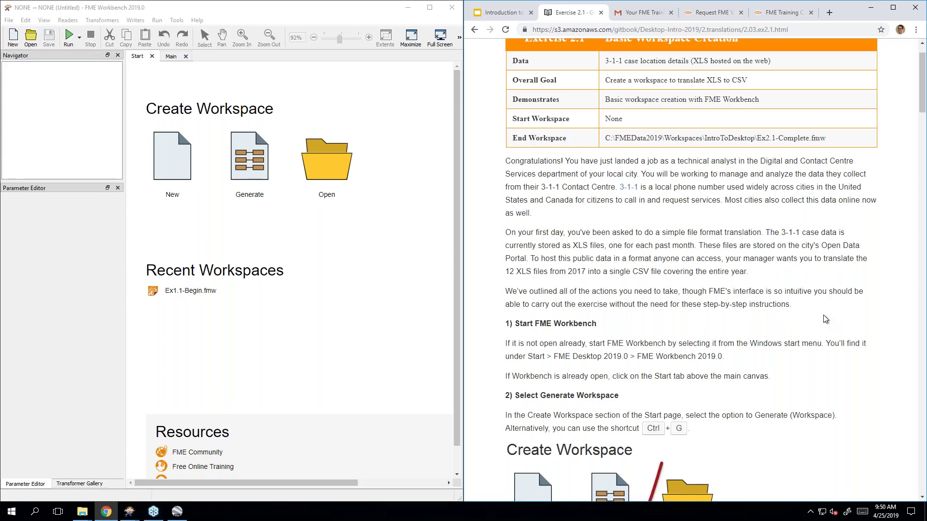
{"action": "scroll", "coordinate": [825, 318], "scroll_direction": "down", "scroll_amount": 1}
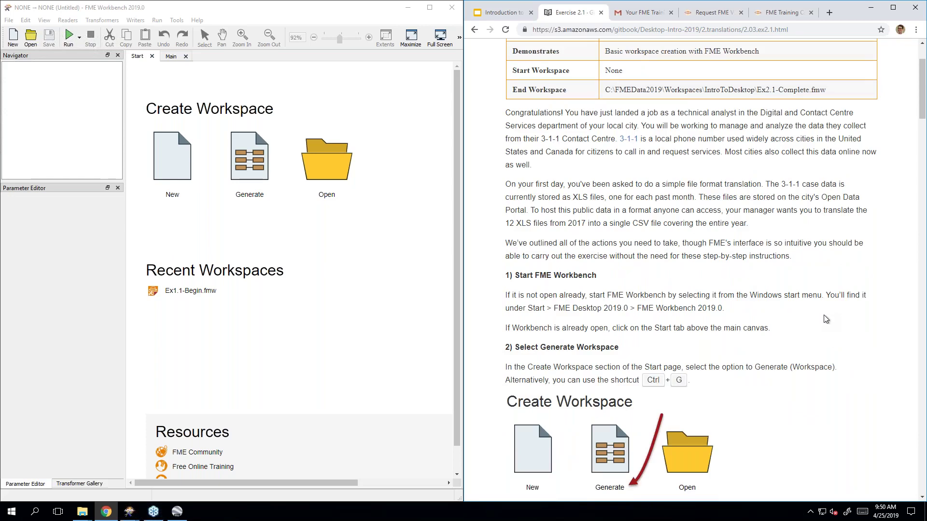
{"action": "scroll", "coordinate": [762, 259], "scroll_direction": "down", "scroll_amount": 2}
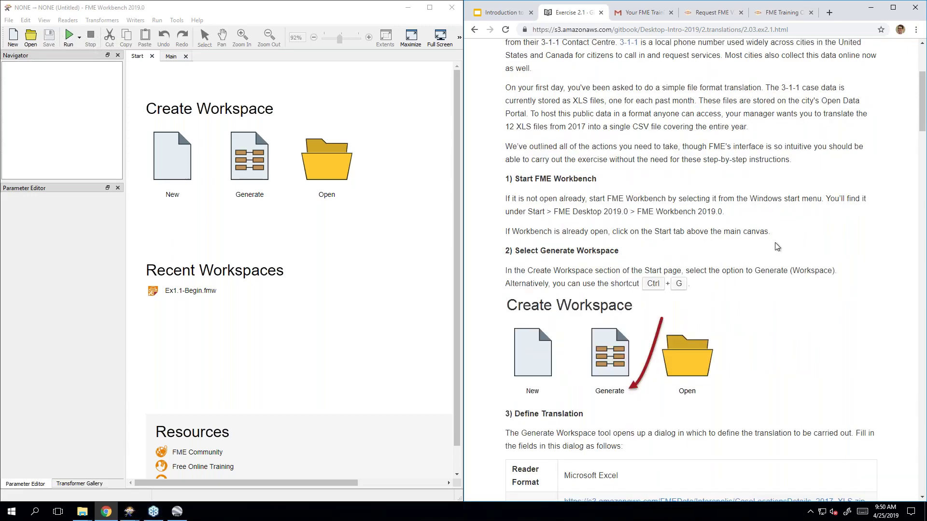
{"action": "scroll", "coordinate": [775, 241], "scroll_direction": "down", "scroll_amount": 1}
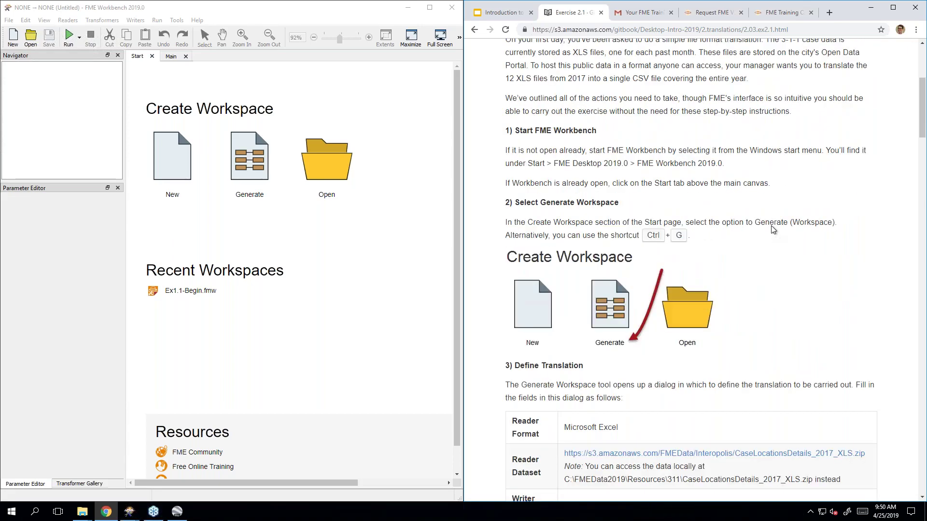
- Locate FME Workbench 2019.0 within the FME Desktop 2019.0.0.1 group of installed programs, without launching it
{"action": "scroll", "coordinate": [773, 230], "scroll_direction": "down", "scroll_amount": 1}
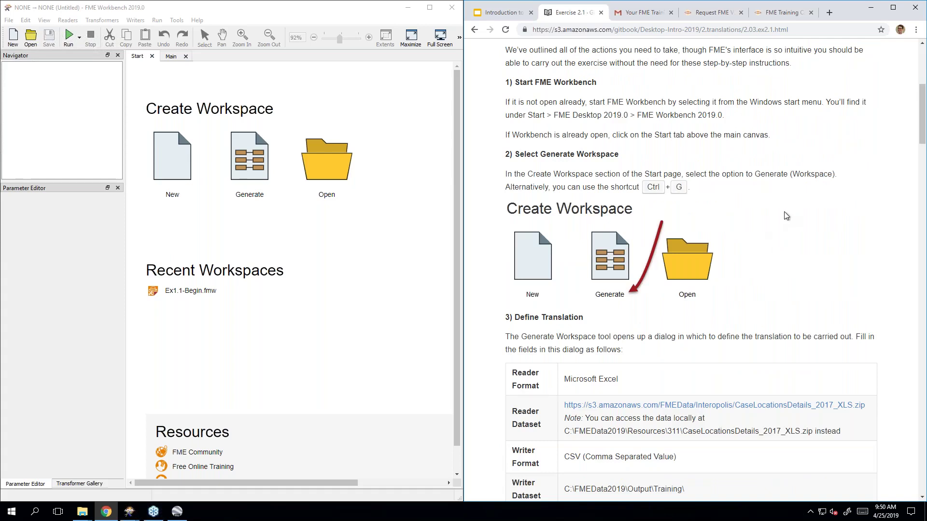
{"action": "left_click", "coordinate": [13, 509]}
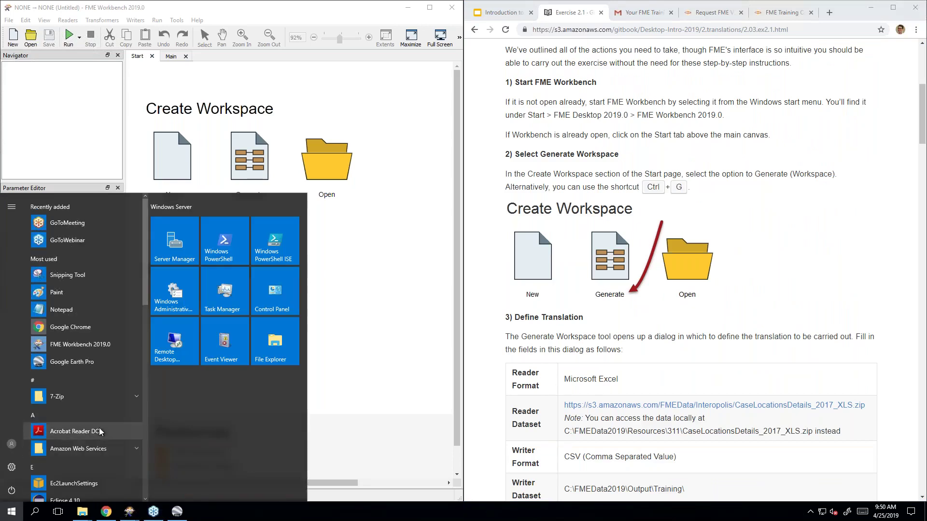
{"action": "scroll", "coordinate": [100, 428], "scroll_direction": "down", "scroll_amount": 5}
{"action": "scroll", "coordinate": [100, 428], "scroll_direction": "down", "scroll_amount": 2}
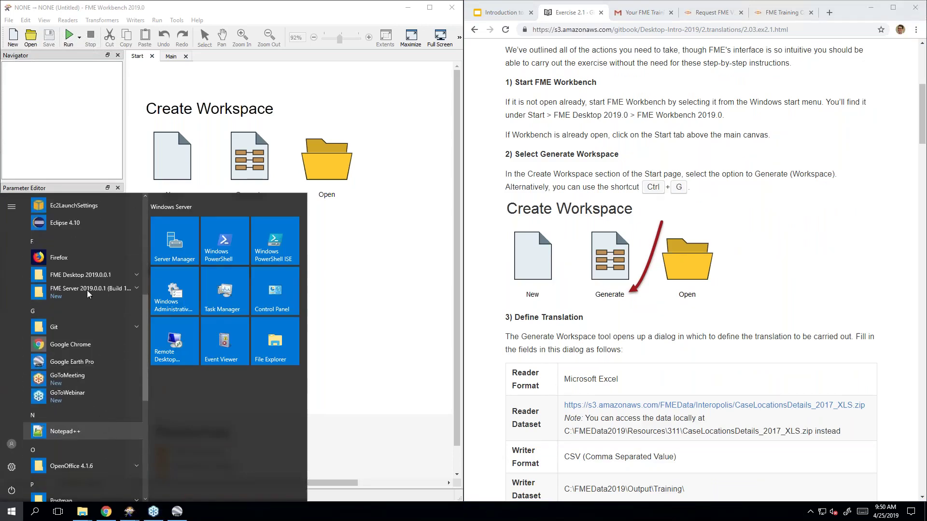
{"action": "left_click", "coordinate": [136, 274]}
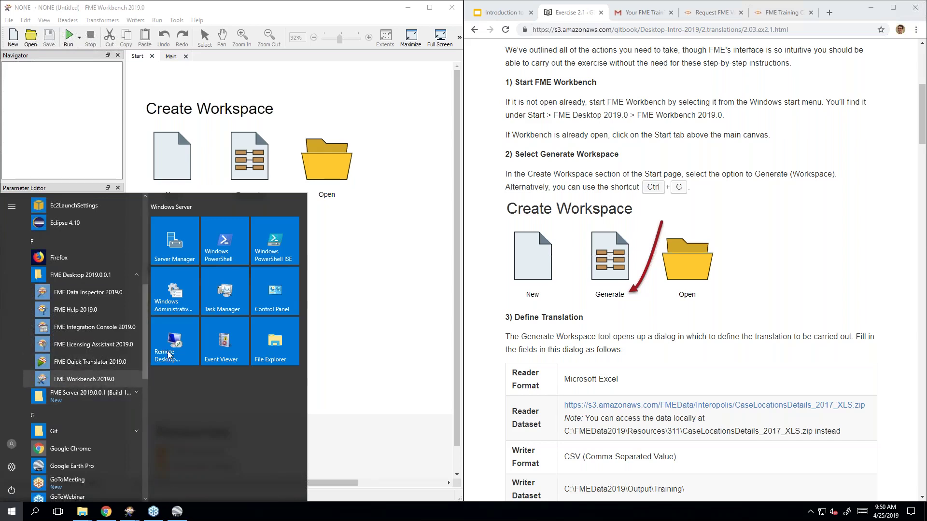
{"action": "left_click", "coordinate": [719, 141]}
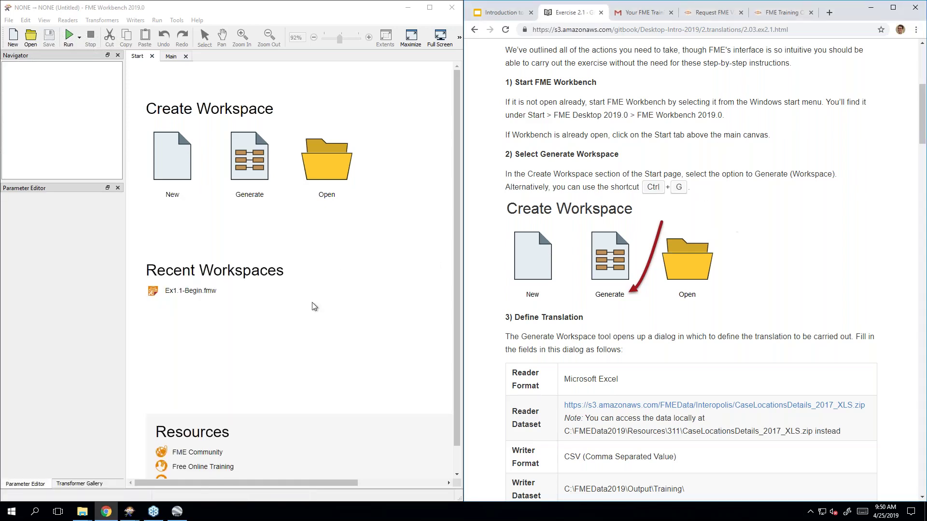
{"action": "left_click", "coordinate": [240, 253]}
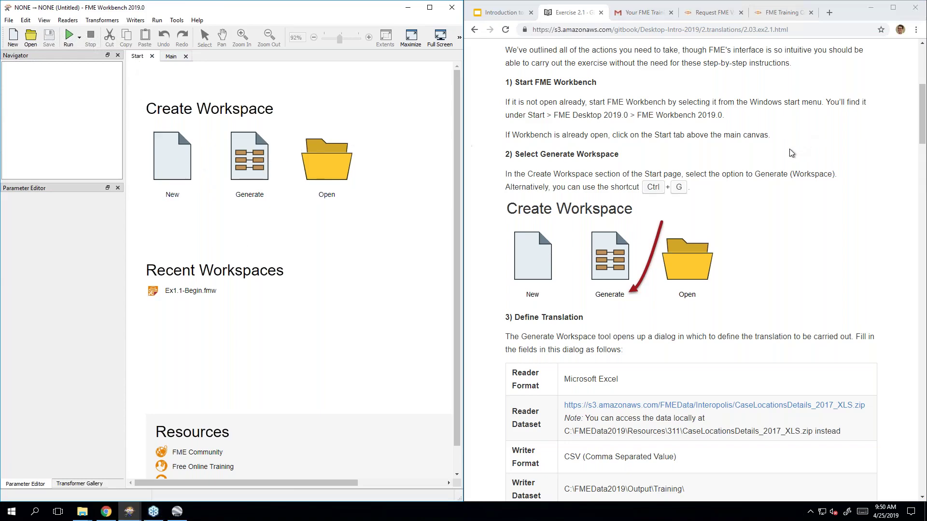
- Start generating a workspace and set its reader format to Microsoft Excel, following the exercise's Define Translation table
{"action": "scroll", "coordinate": [791, 153], "scroll_direction": "down", "scroll_amount": 2}
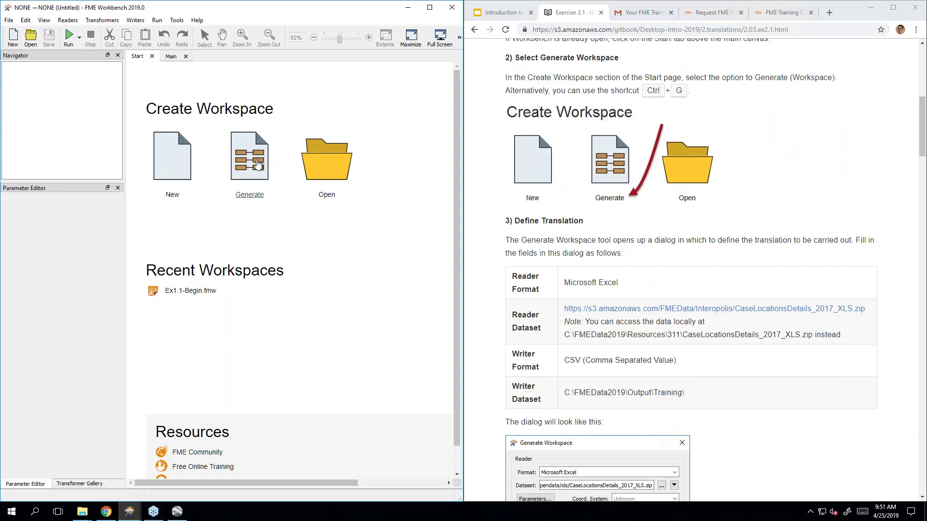
{"action": "left_click", "coordinate": [257, 164]}
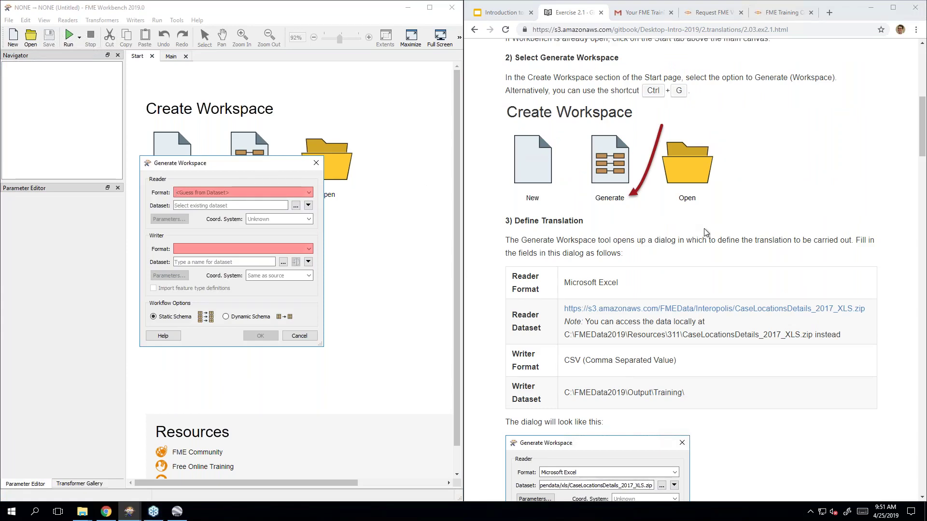
{"action": "scroll", "coordinate": [770, 239], "scroll_direction": "down", "scroll_amount": 1}
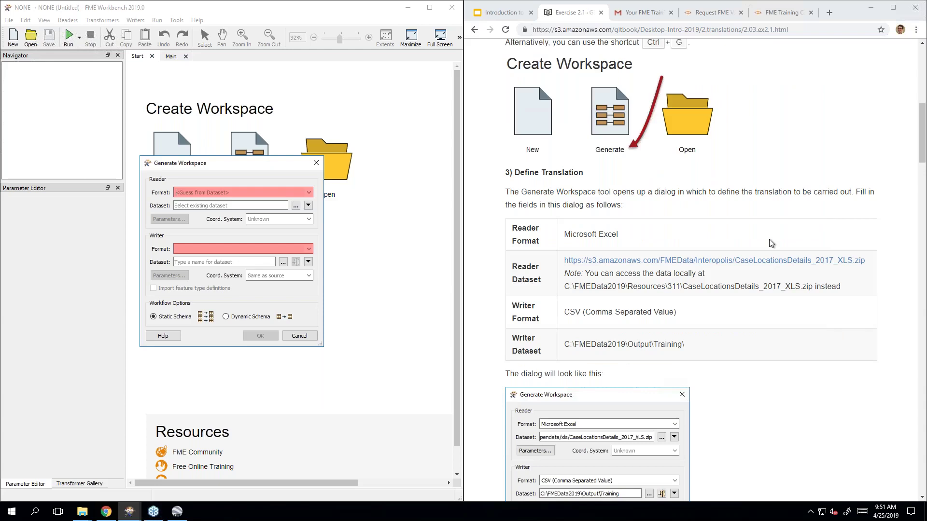
{"action": "scroll", "coordinate": [771, 243], "scroll_direction": "down", "scroll_amount": 1}
{"action": "scroll", "coordinate": [771, 243], "scroll_direction": "down", "scroll_amount": 1}
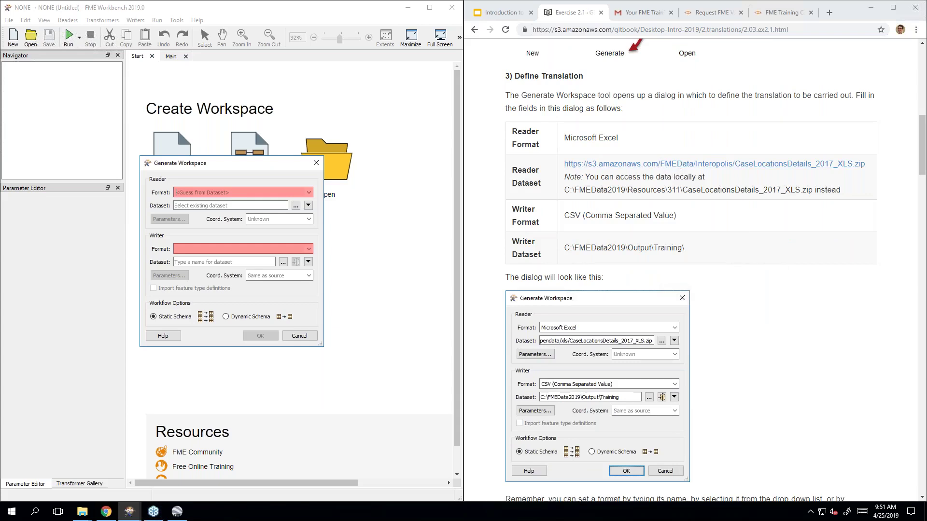
{"action": "scroll", "coordinate": [599, 164], "scroll_direction": "down", "scroll_amount": 1}
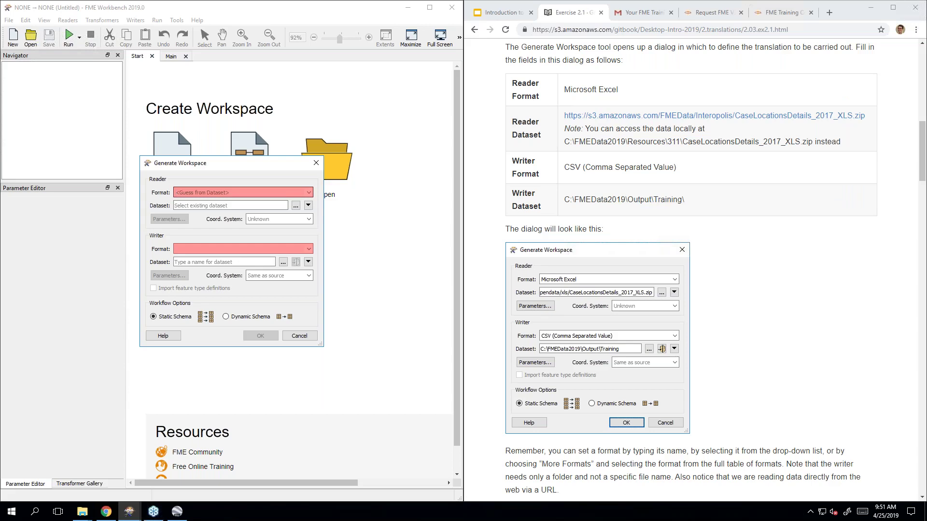
{"action": "type", "text": "excel"}
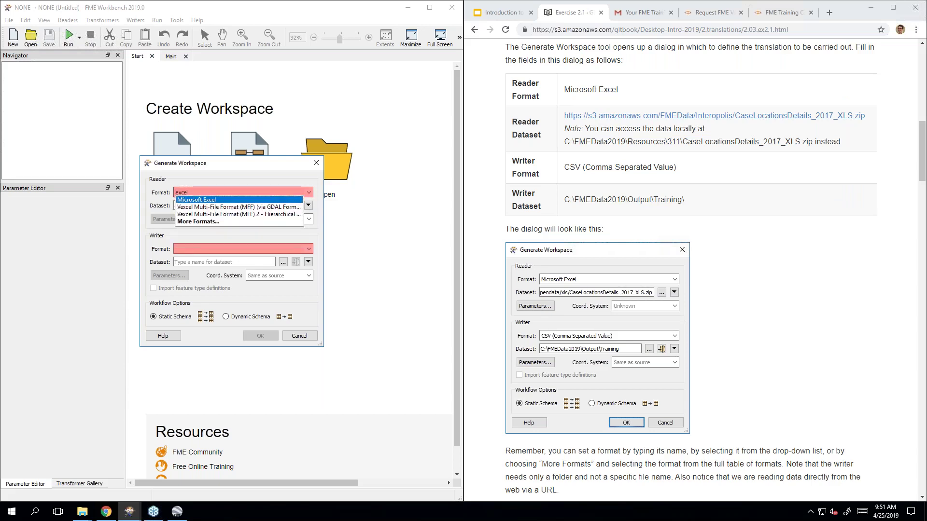
{"action": "left_click", "coordinate": [222, 200]}
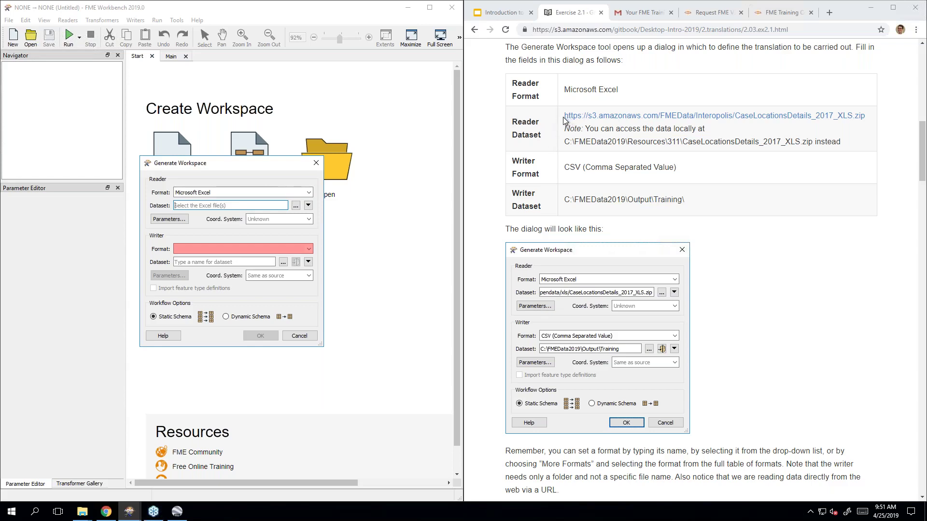
- Copy the CaseLocationsDetails_2017_XLS.zip web address from the exercise's Reader Dataset row
{"action": "left_click_drag", "start_coordinate": [564, 120], "coordinate": [870, 119]}
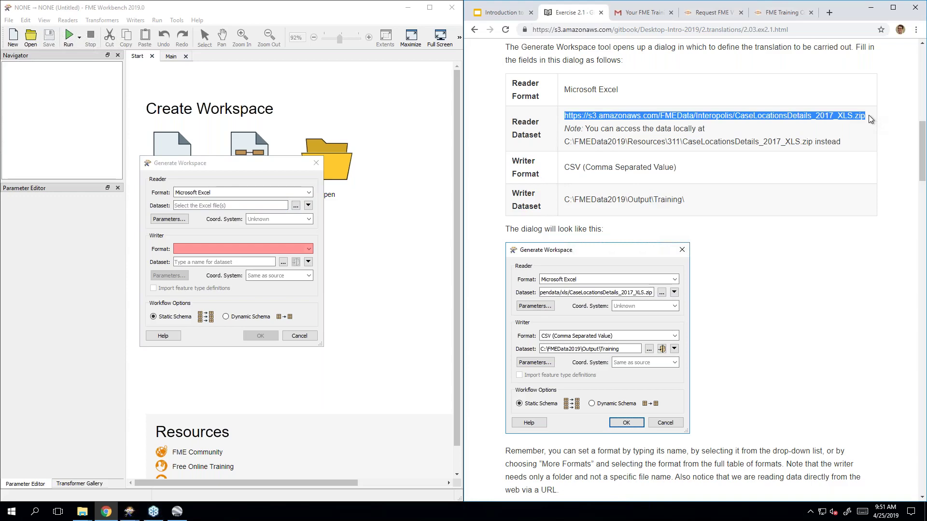
{"action": "left_click", "coordinate": [565, 135]}
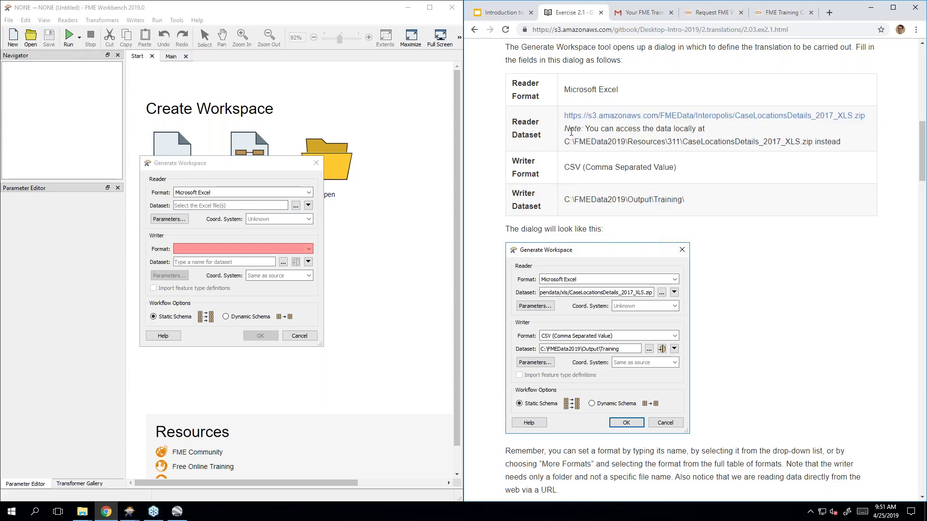
{"action": "left_click", "coordinate": [195, 250]}
{"action": "key", "text": "ctrl+v"}
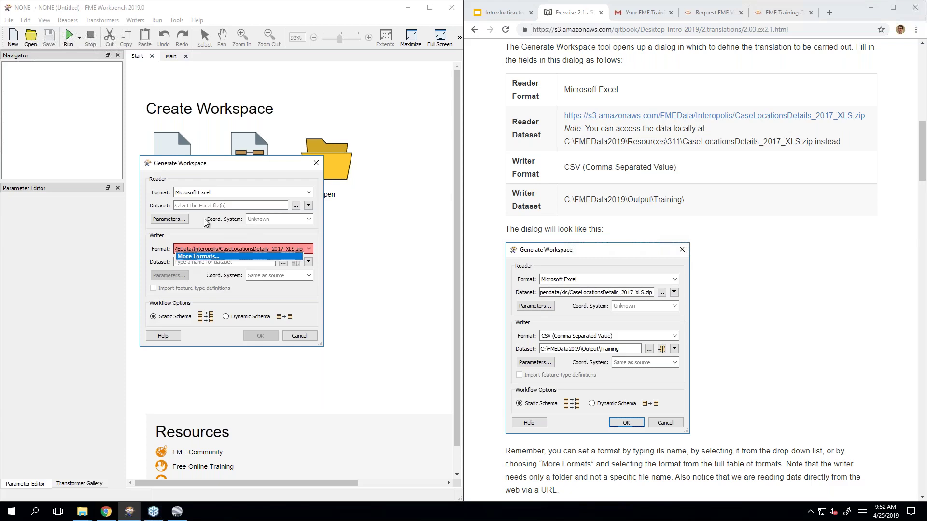
{"action": "key", "text": "ctrl+a"}
{"action": "key", "text": "BackSpace"}
{"action": "key", "text": "Escape"}
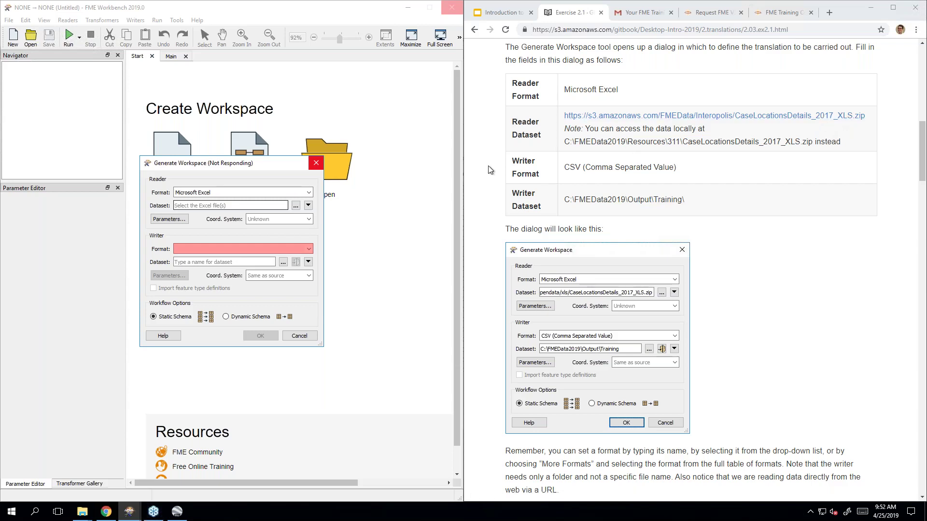
- Set the writer format to CSV (Comma Separated Value), as given in the exercise's Define Translation table
{"action": "left_click", "coordinate": [613, 167]}
{"action": "scroll", "coordinate": [614, 163], "scroll_direction": "down", "scroll_amount": 1}
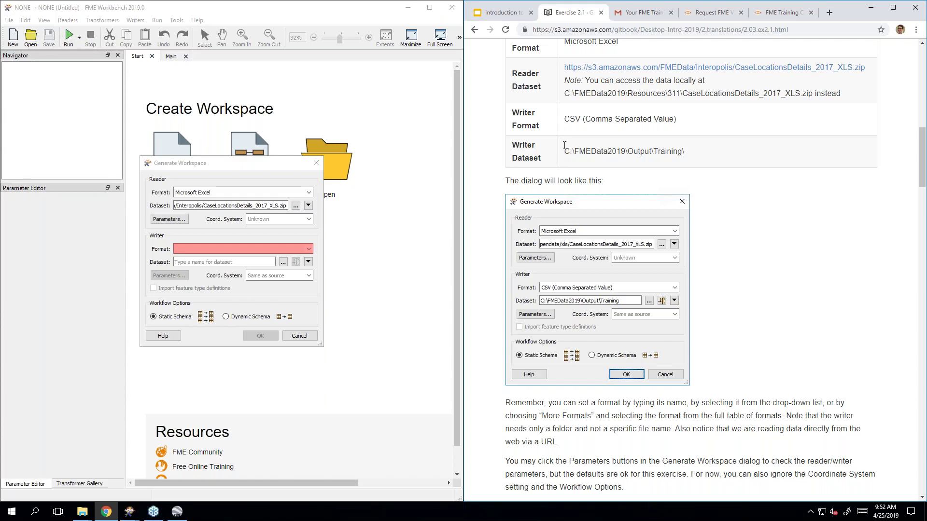
{"action": "left_click", "coordinate": [203, 251]}
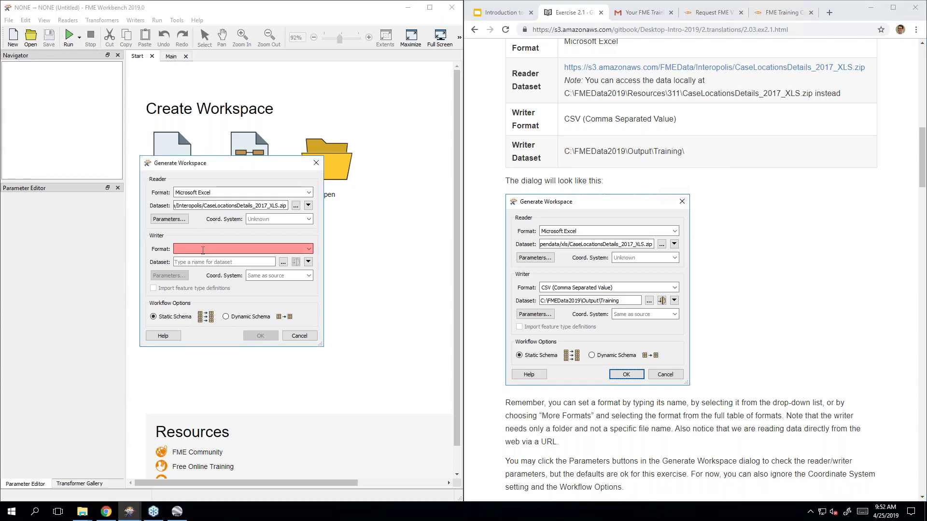
{"action": "type", "text": "csv"}
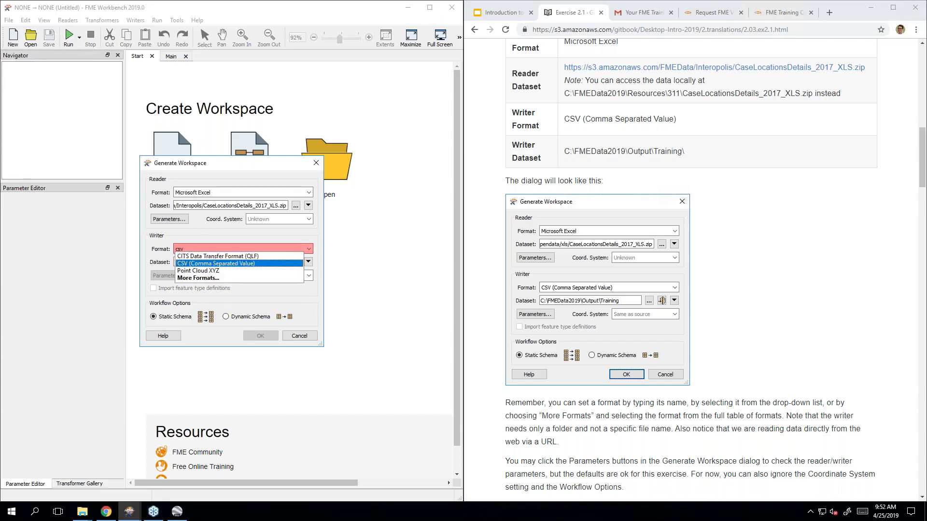
{"action": "left_click", "coordinate": [186, 263]}
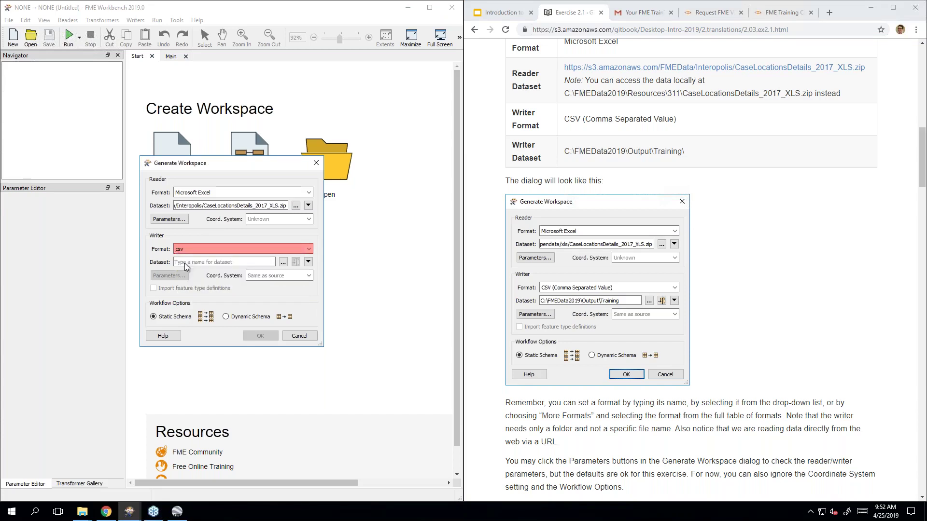
- Set the writer dataset to the folder C:\FMEData2019\Output\Training
{"action": "left_click", "coordinate": [207, 260]}
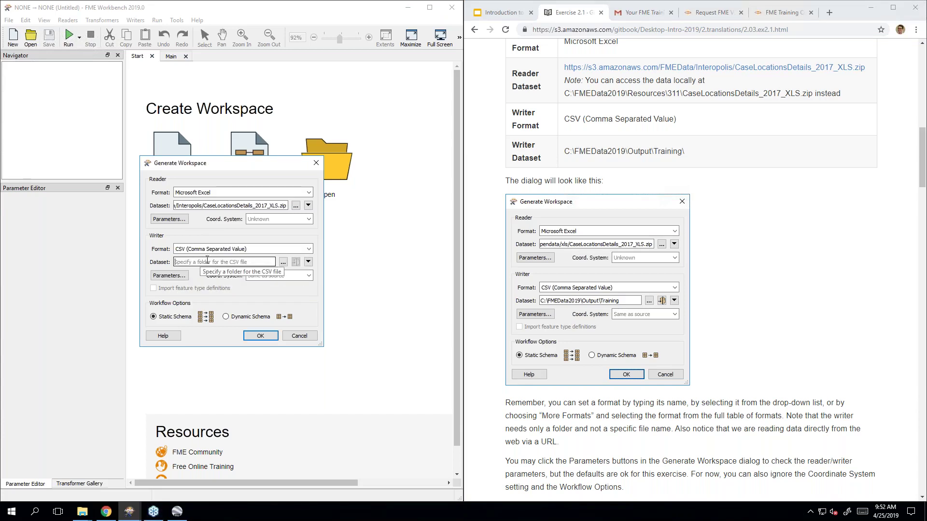
{"action": "left_click", "coordinate": [283, 262]}
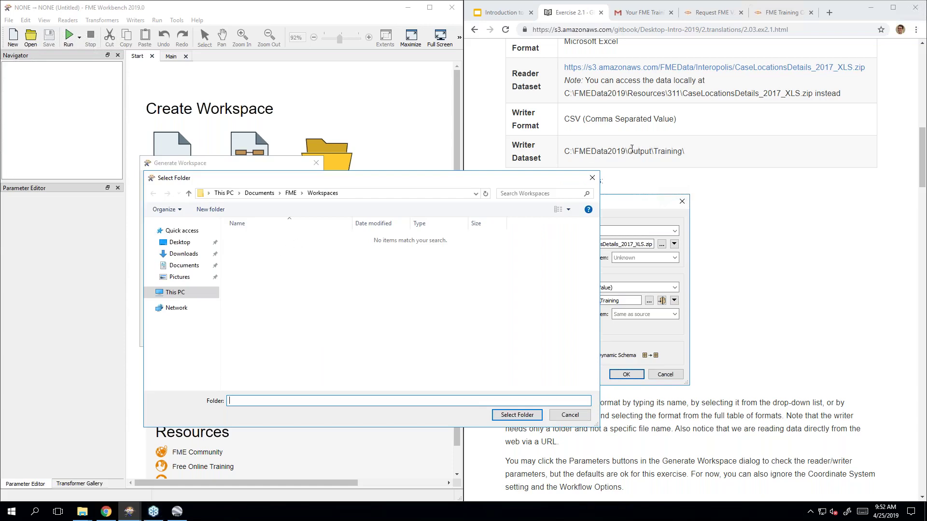
{"action": "left_click", "coordinate": [186, 292]}
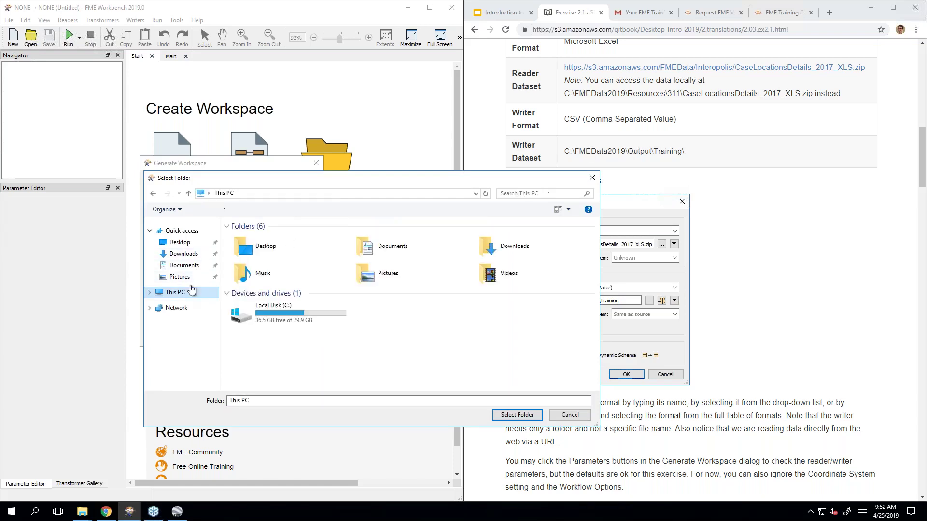
{"action": "double_click", "coordinate": [306, 314]}
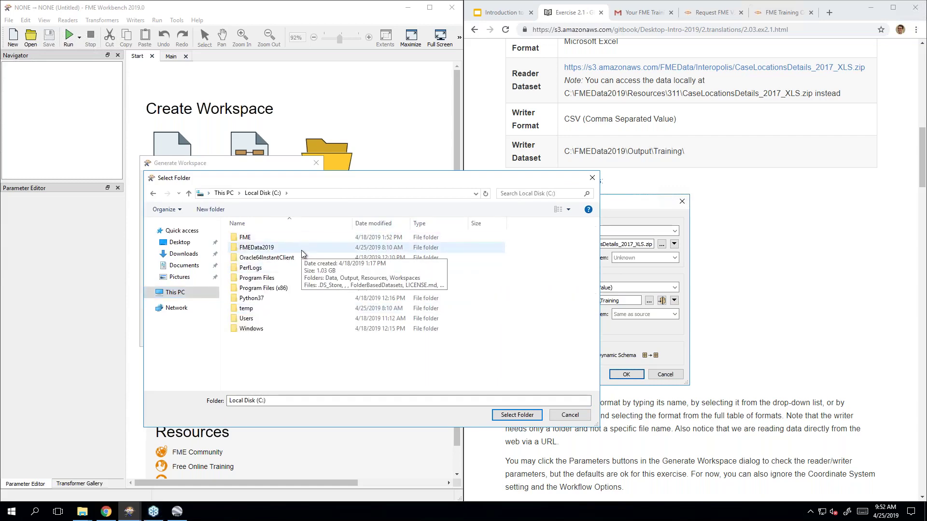
{"action": "double_click", "coordinate": [301, 251]}
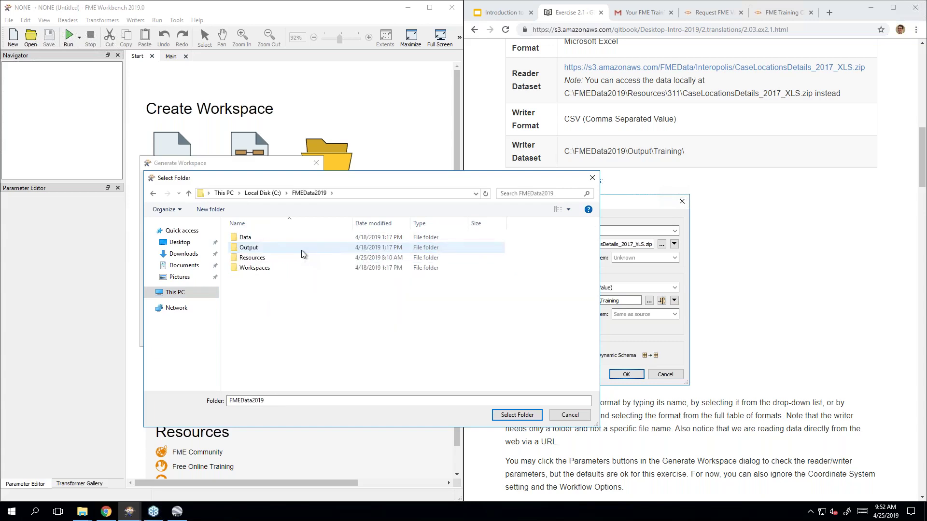
{"action": "double_click", "coordinate": [301, 250]}
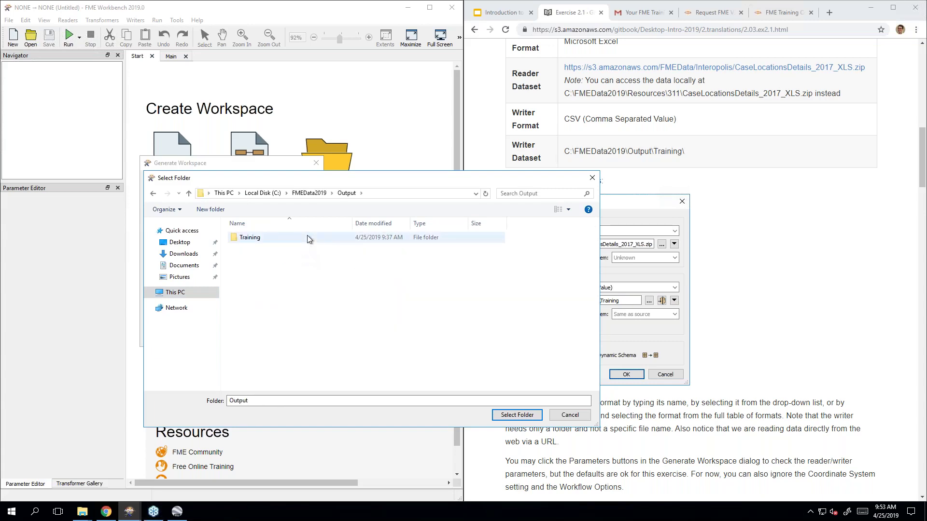
{"action": "left_click", "coordinate": [307, 237]}
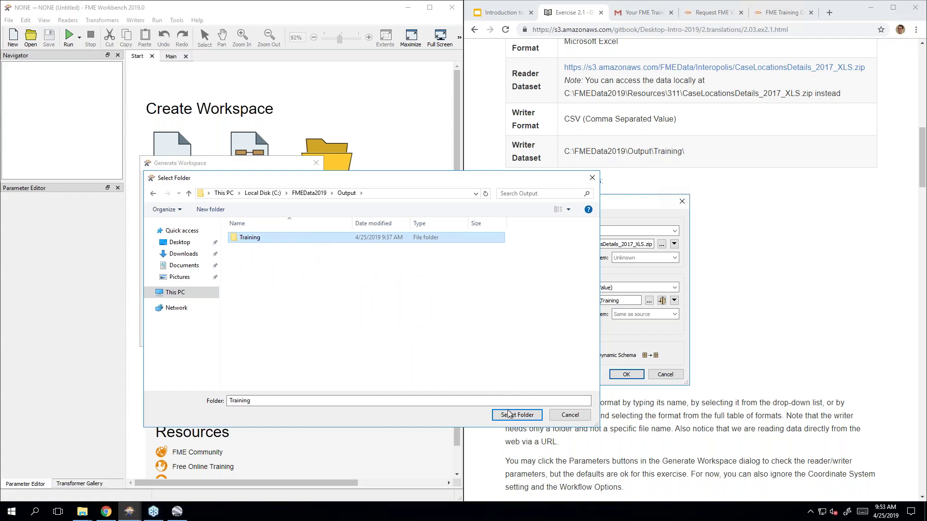
{"action": "left_click", "coordinate": [521, 418]}
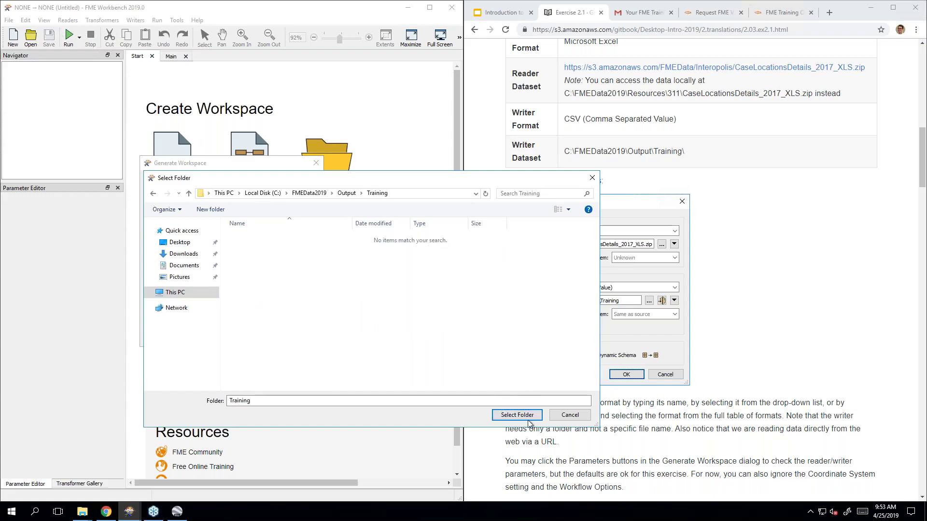
{"action": "left_click", "coordinate": [521, 418]}
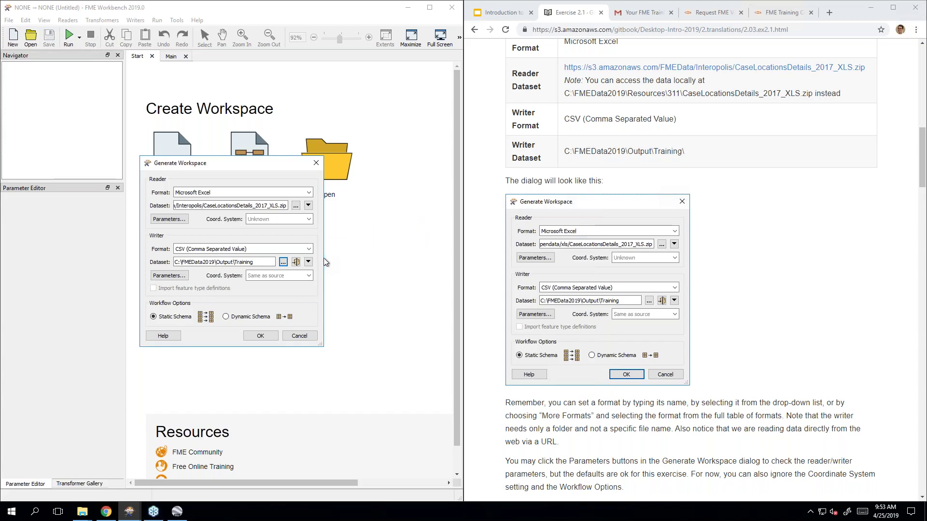
- Check the full dataset paths against the exercise's web and local paths, and generate the Excel-to-CSV workspace
{"action": "left_click_drag", "start_coordinate": [323, 258], "coordinate": [412, 256]}
{"action": "left_click", "coordinate": [735, 224]}
{"action": "scroll", "coordinate": [737, 226], "scroll_direction": "up", "scroll_amount": 2}
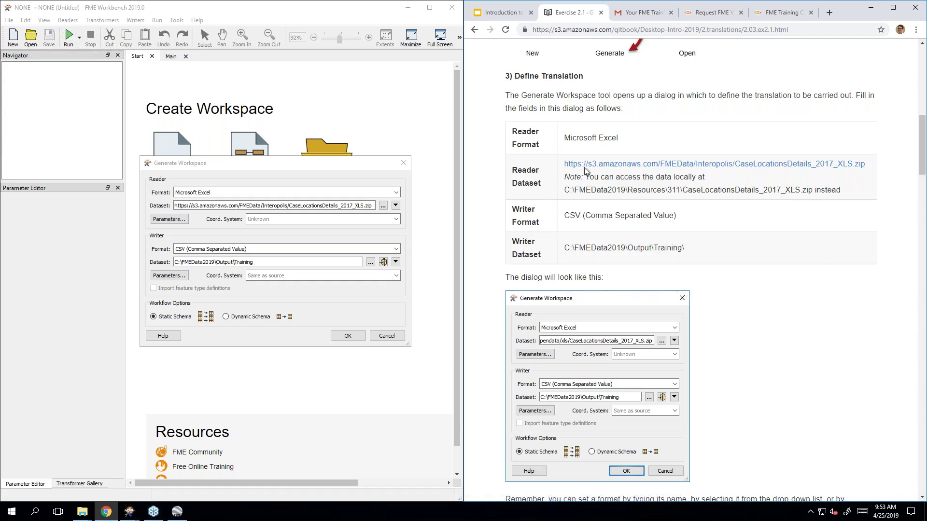
{"action": "left_click_drag", "start_coordinate": [565, 190], "coordinate": [813, 190]}
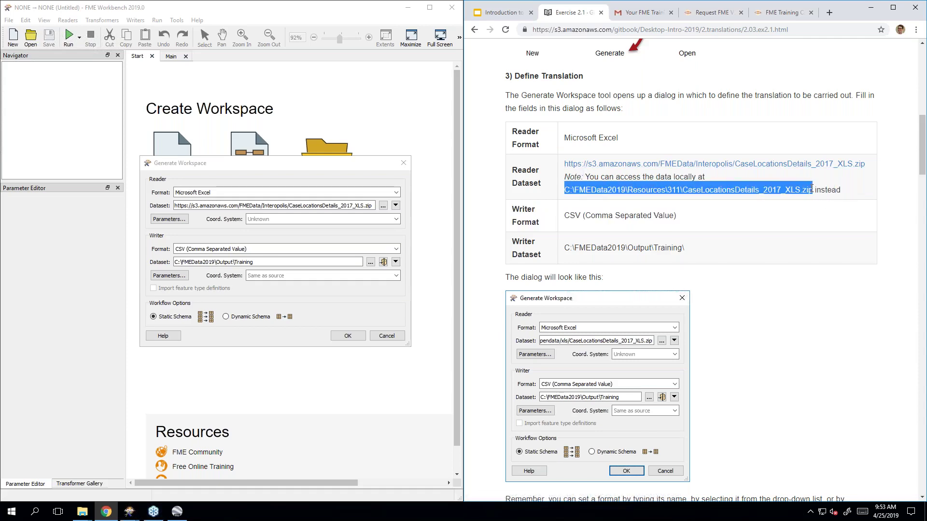
{"action": "left_click", "coordinate": [799, 218]}
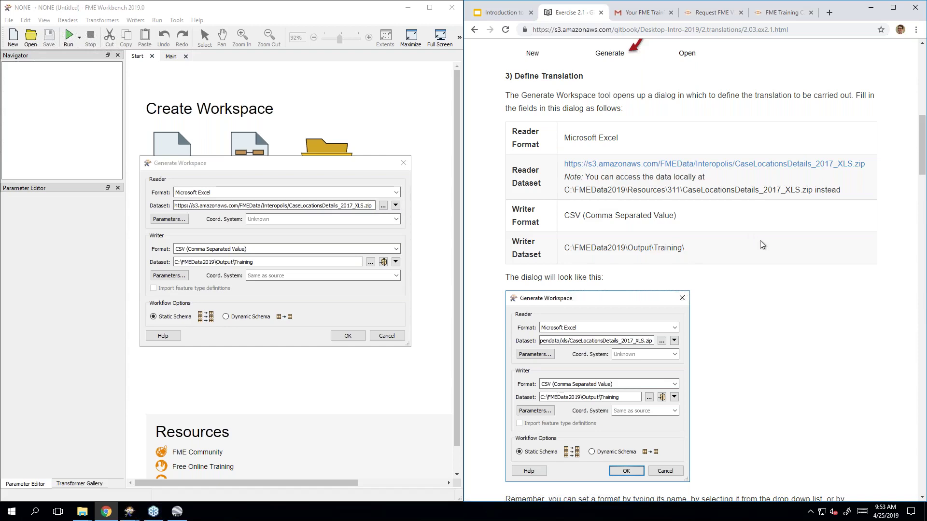
{"action": "left_click", "coordinate": [221, 262]}
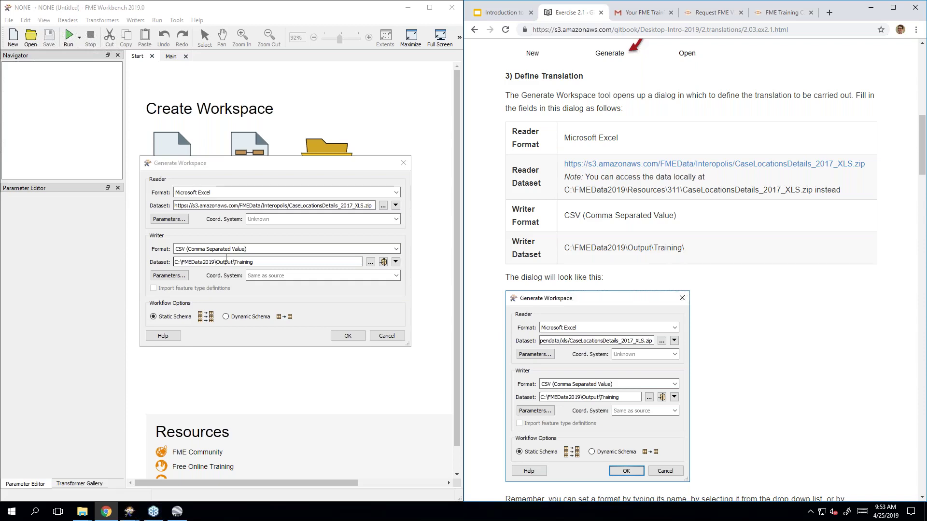
{"action": "left_click", "coordinate": [346, 336]}
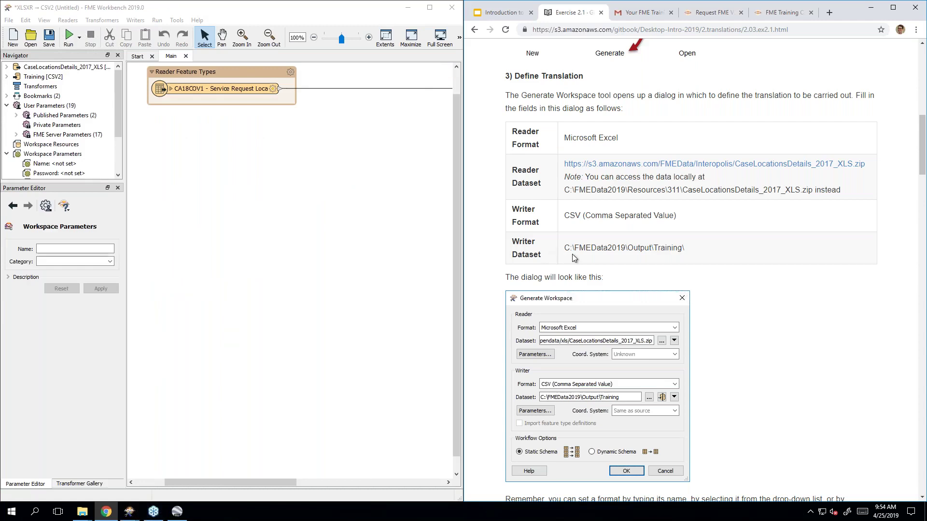
- Review the local C:\FMEData2019 resource path given in the exercise's Reader Dataset row
{"action": "left_click_drag", "start_coordinate": [566, 189], "coordinate": [626, 190]}
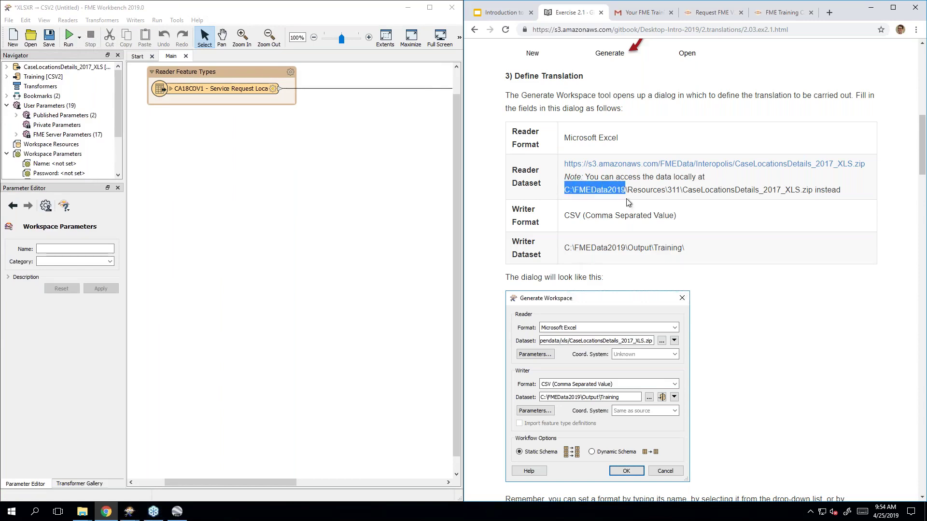
{"action": "left_click", "coordinate": [628, 202]}
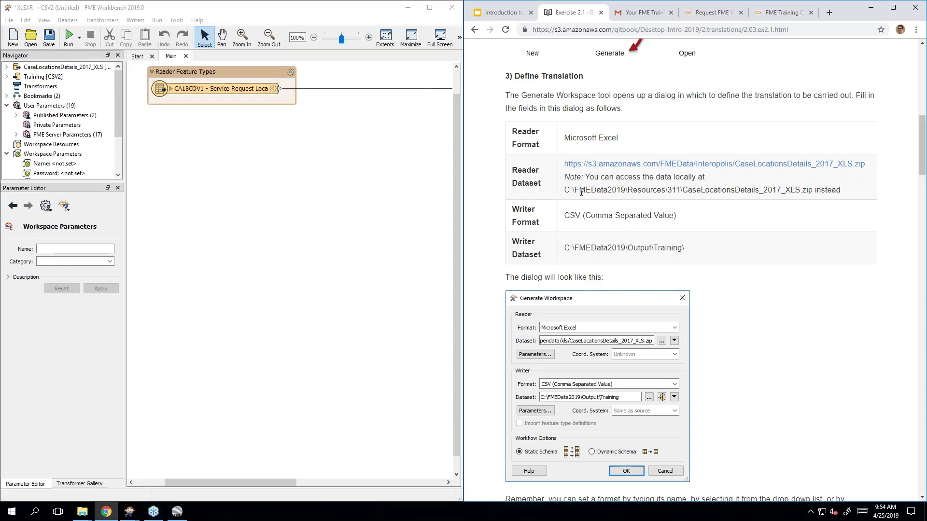
{"action": "left_click_drag", "start_coordinate": [575, 190], "coordinate": [626, 191]}
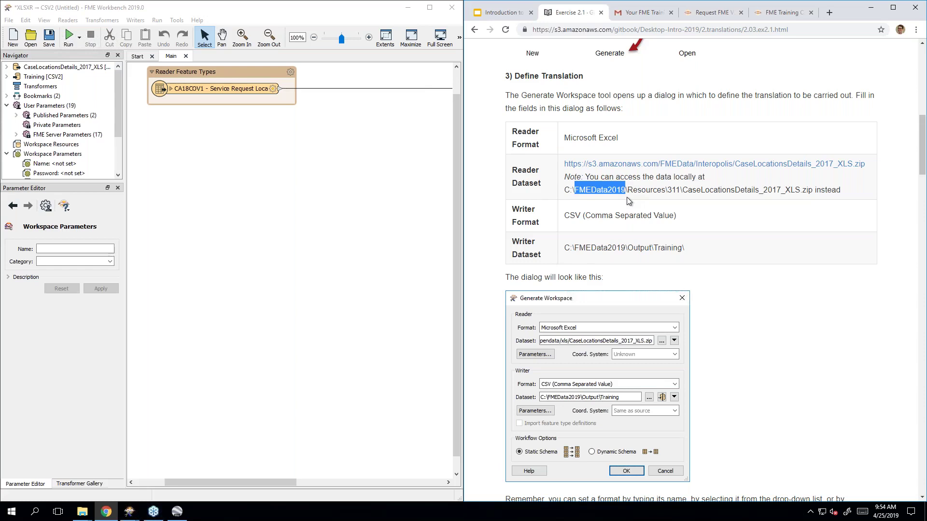
{"action": "left_click", "coordinate": [619, 203]}
{"action": "left_click_drag", "start_coordinate": [564, 190], "coordinate": [626, 189]}
{"action": "left_click", "coordinate": [627, 198]}
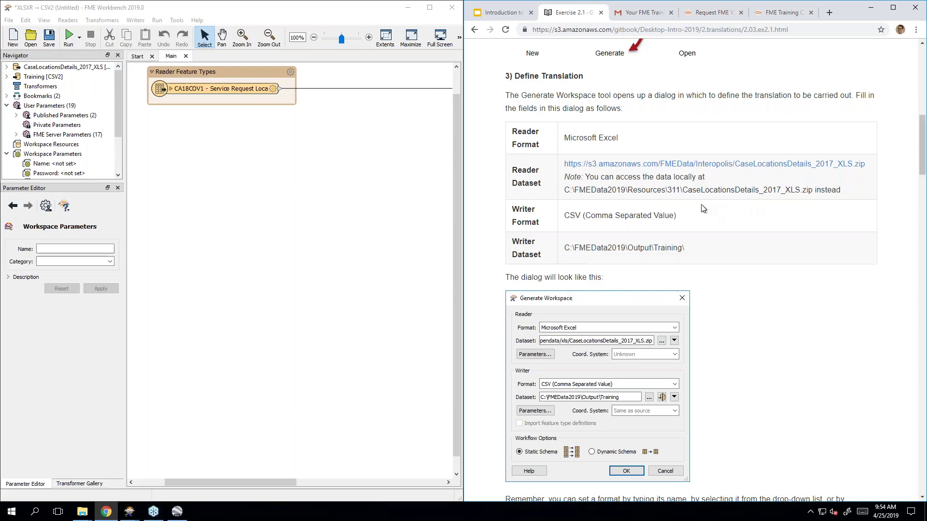
{"action": "left_click_drag", "start_coordinate": [574, 190], "coordinate": [627, 191]}
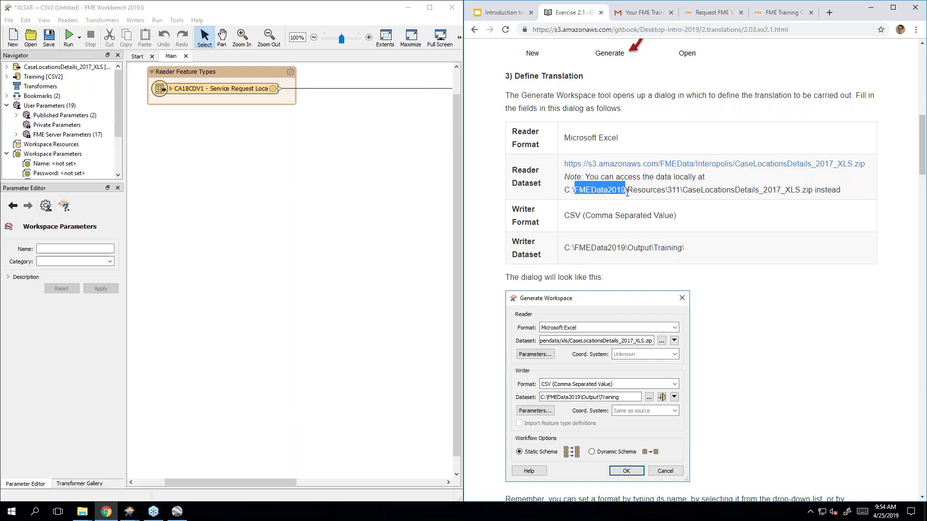
{"action": "left_click", "coordinate": [627, 193]}
{"action": "scroll", "coordinate": [651, 220], "scroll_direction": "up", "scroll_amount": 10}
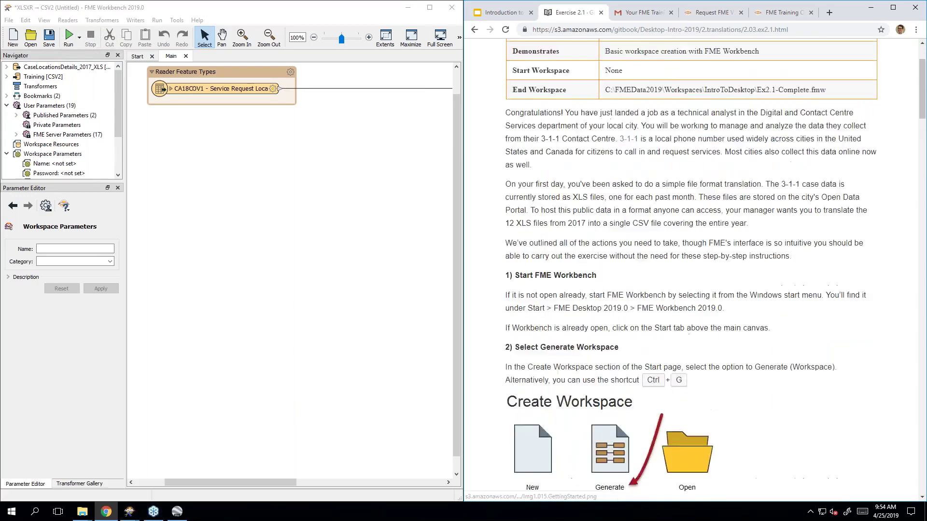
{"action": "scroll", "coordinate": [705, 254], "scroll_direction": "down", "scroll_amount": 10}
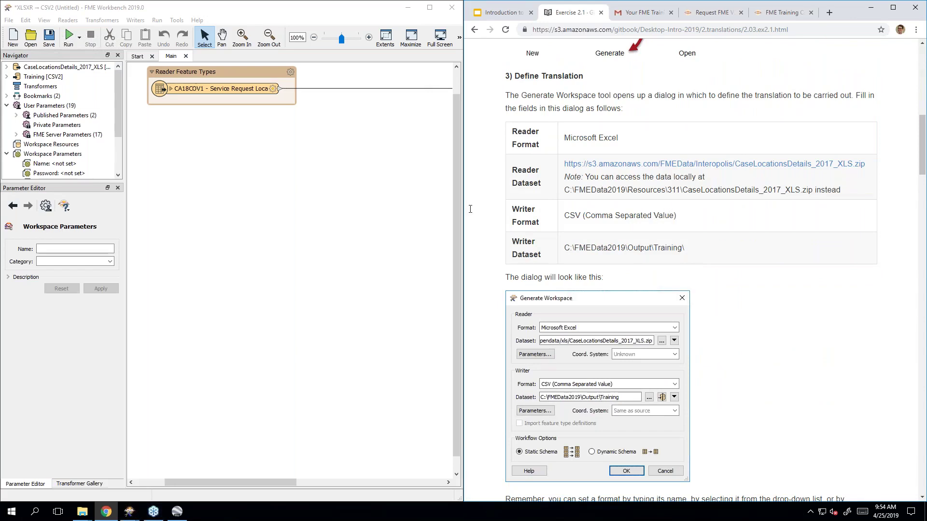
- Examine the generated reader and writer feature types on the canvas against the exercise's Generate and Examine Workspace section
{"action": "left_click", "coordinate": [342, 226]}
{"action": "scroll", "coordinate": [341, 227], "scroll_direction": "down", "scroll_amount": 4}
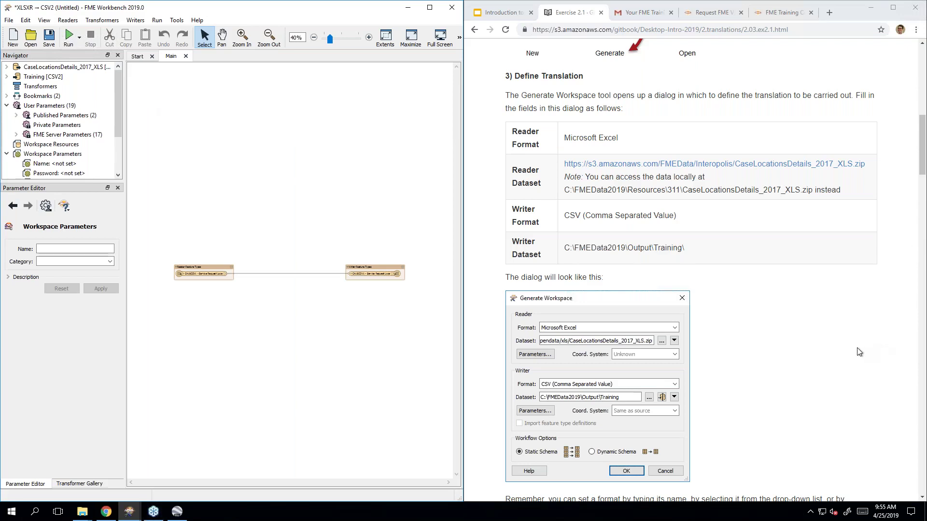
{"action": "scroll", "coordinate": [858, 352], "scroll_direction": "down", "scroll_amount": 4}
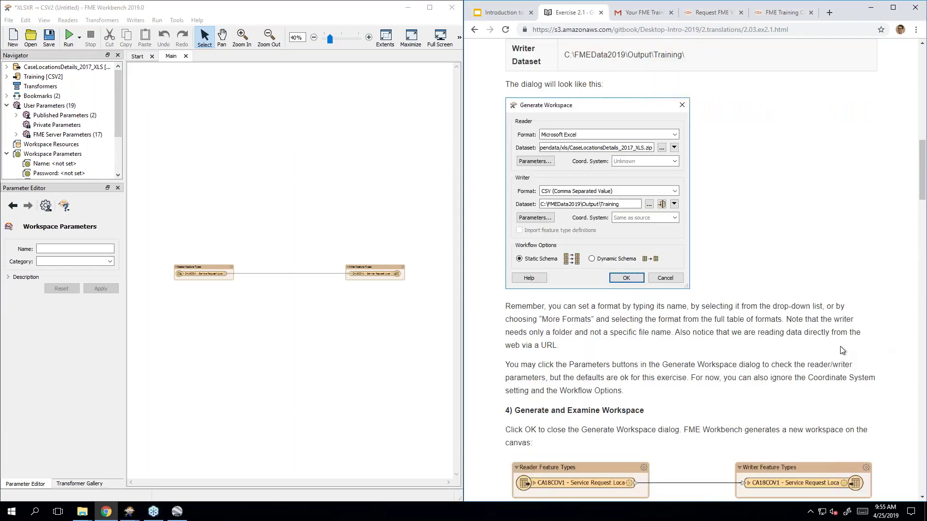
{"action": "scroll", "coordinate": [842, 350], "scroll_direction": "down", "scroll_amount": 3}
{"action": "scroll", "coordinate": [278, 303], "scroll_direction": "up", "scroll_amount": 3}
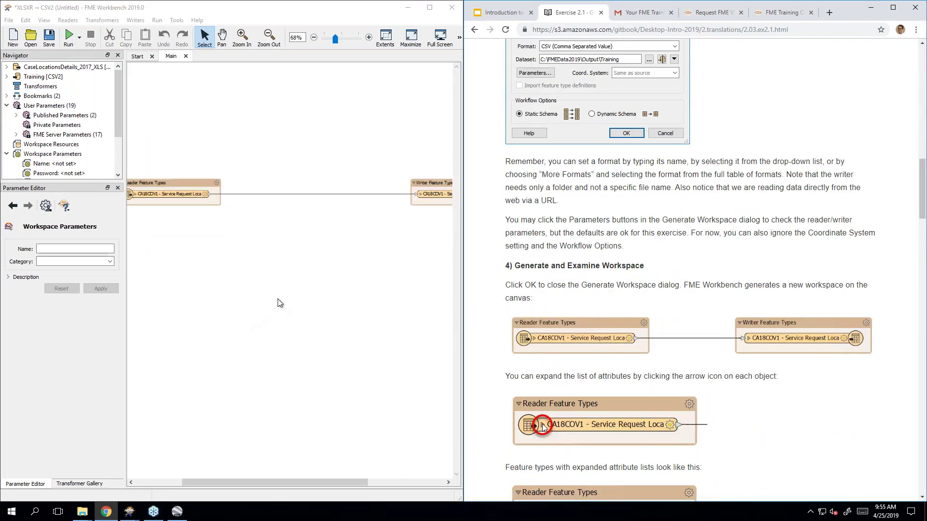
{"action": "scroll", "coordinate": [278, 304], "scroll_direction": "up", "scroll_amount": 1}
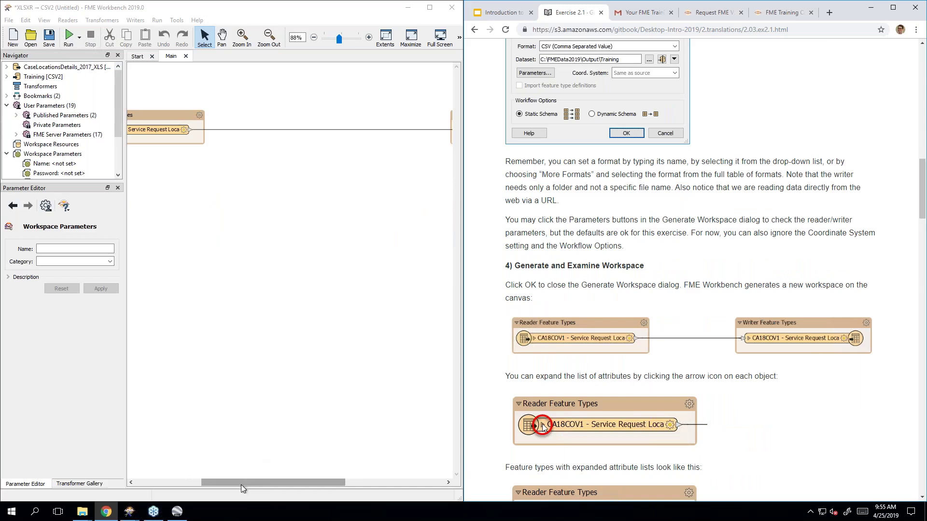
{"action": "left_click_drag", "start_coordinate": [228, 482], "coordinate": [179, 482]}
{"action": "scroll", "coordinate": [311, 310], "scroll_direction": "up", "scroll_amount": 1}
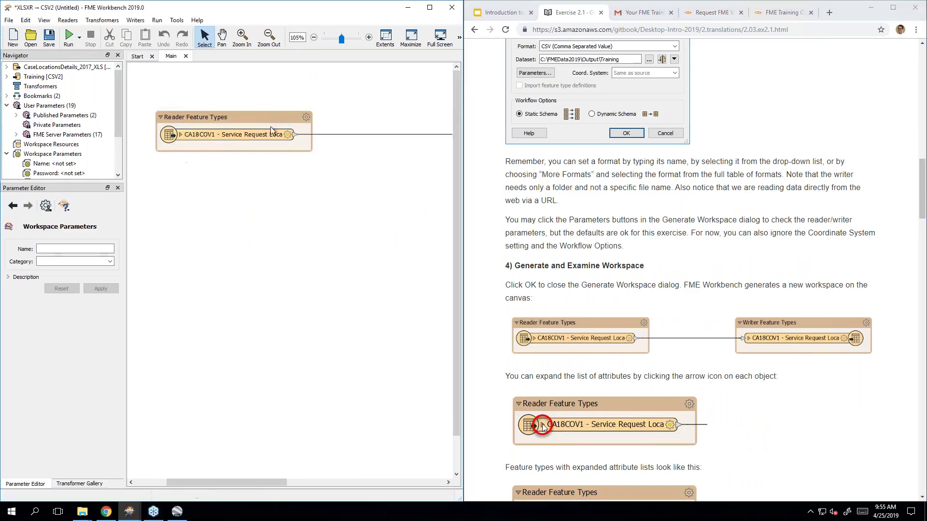
{"action": "left_click_drag", "start_coordinate": [239, 482], "coordinate": [397, 483]}
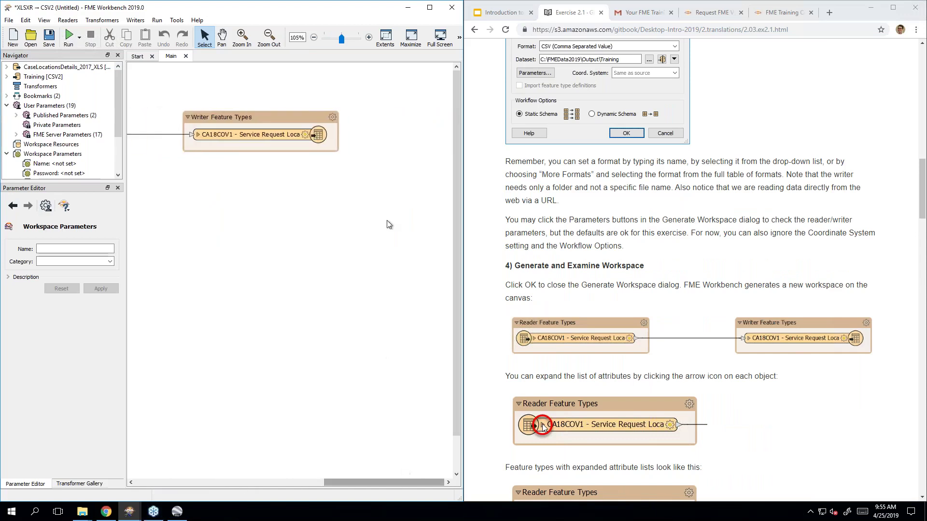
{"action": "left_click_drag", "start_coordinate": [341, 480], "coordinate": [301, 468]}
{"action": "left_click_drag", "start_coordinate": [181, 469], "coordinate": [183, 468]}
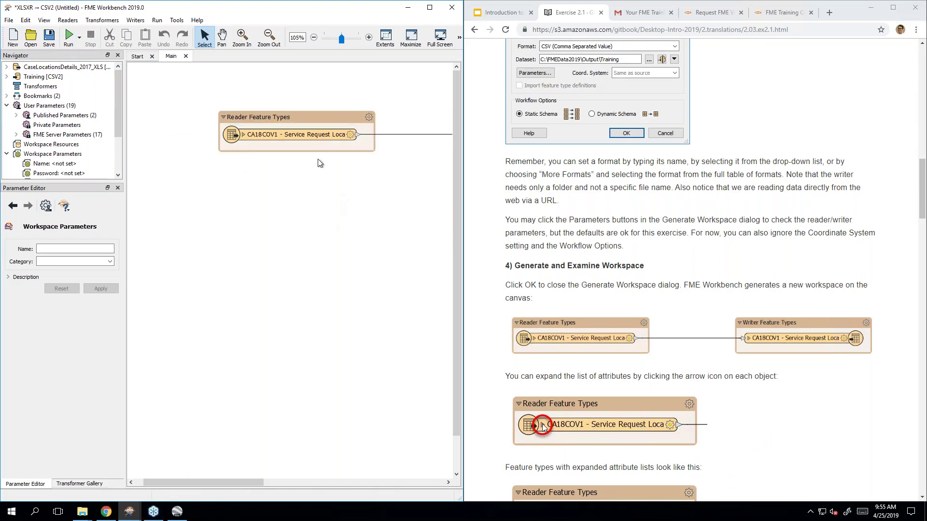
{"action": "left_click_drag", "start_coordinate": [236, 483], "coordinate": [381, 482]}
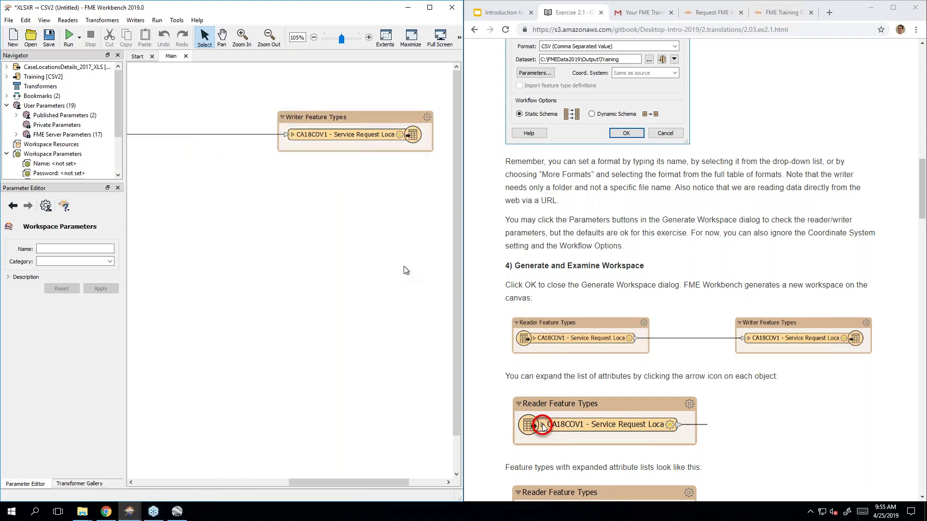
- Expand the attribute list of the CA18COV1 reader feature type, following the exercise instructions
{"action": "scroll", "coordinate": [682, 244], "scroll_direction": "down", "scroll_amount": 3}
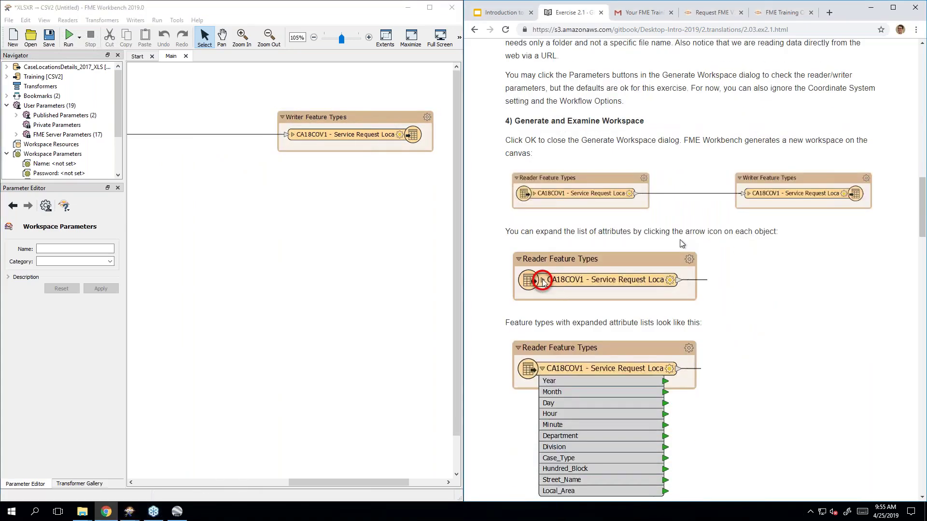
{"action": "scroll", "coordinate": [682, 244], "scroll_direction": "down", "scroll_amount": 2}
{"action": "scroll", "coordinate": [693, 389], "scroll_direction": "up", "scroll_amount": 1}
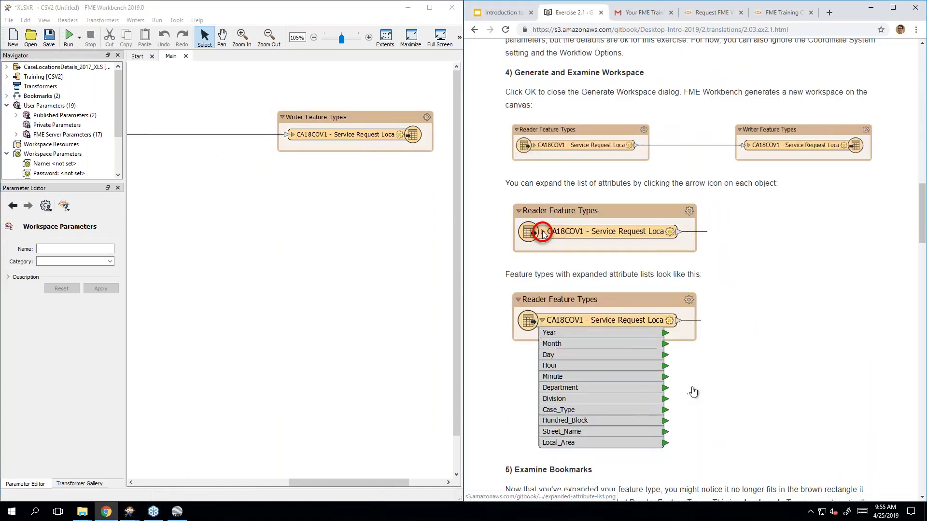
{"action": "scroll", "coordinate": [772, 263], "scroll_direction": "down", "scroll_amount": 1}
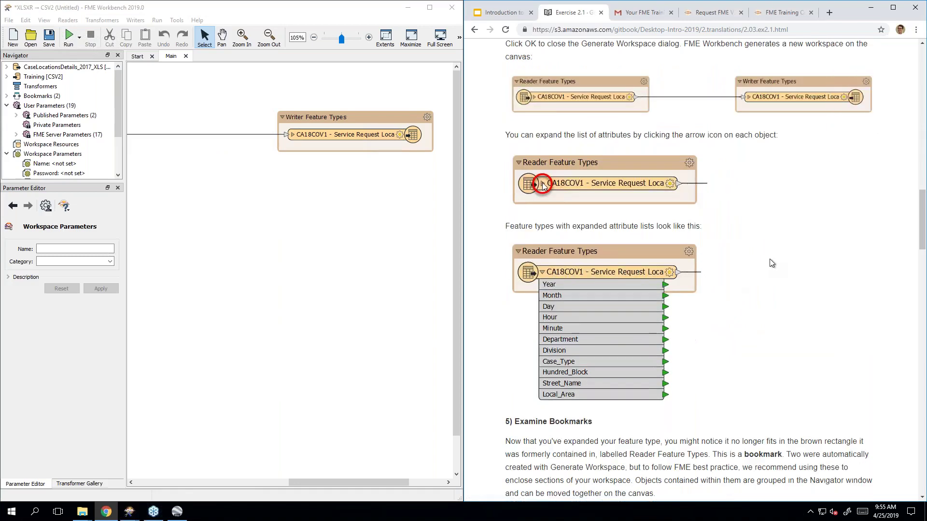
{"action": "left_click_drag", "start_coordinate": [291, 480], "coordinate": [204, 484]}
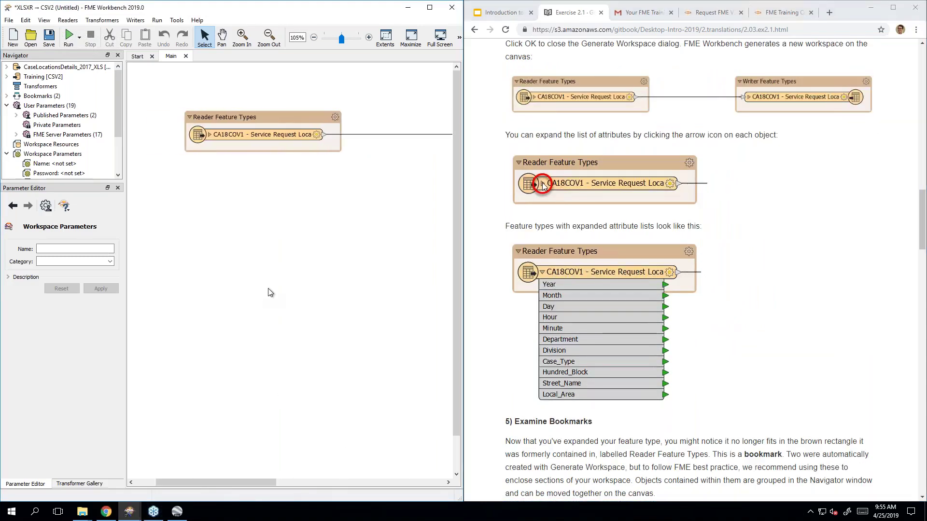
{"action": "left_click", "coordinate": [232, 141]}
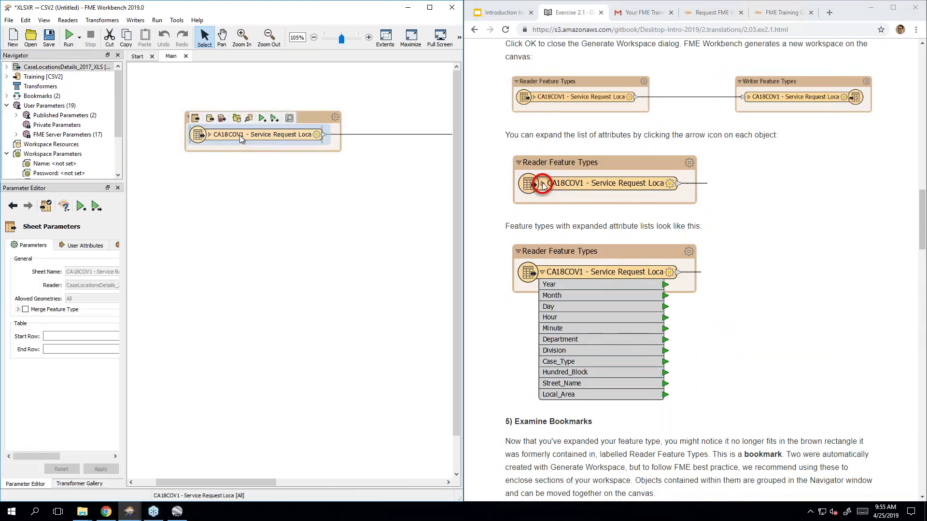
{"action": "left_click", "coordinate": [210, 136]}
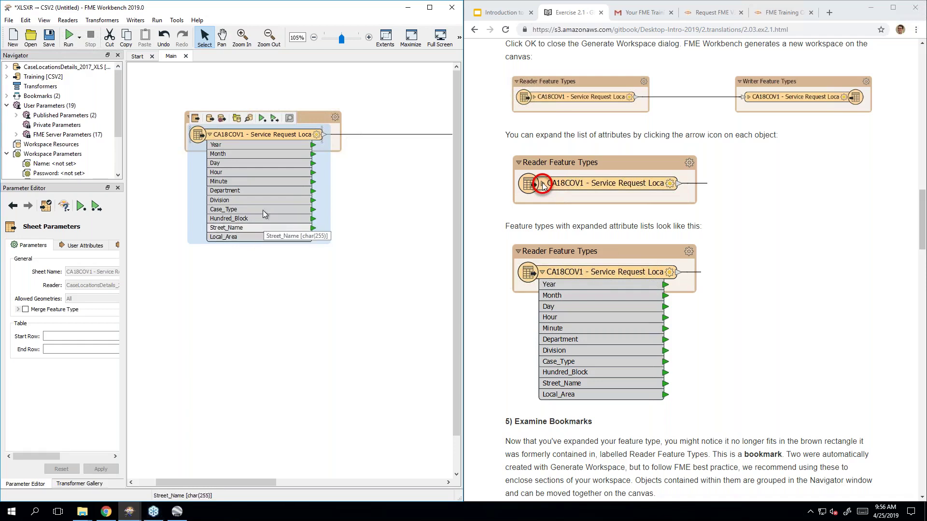
- Enlarge the Reader Feature Types bookmark downward to enclose the whole expanded attribute list, as the Examine Bookmarks section instructs
{"action": "left_click", "coordinate": [815, 271]}
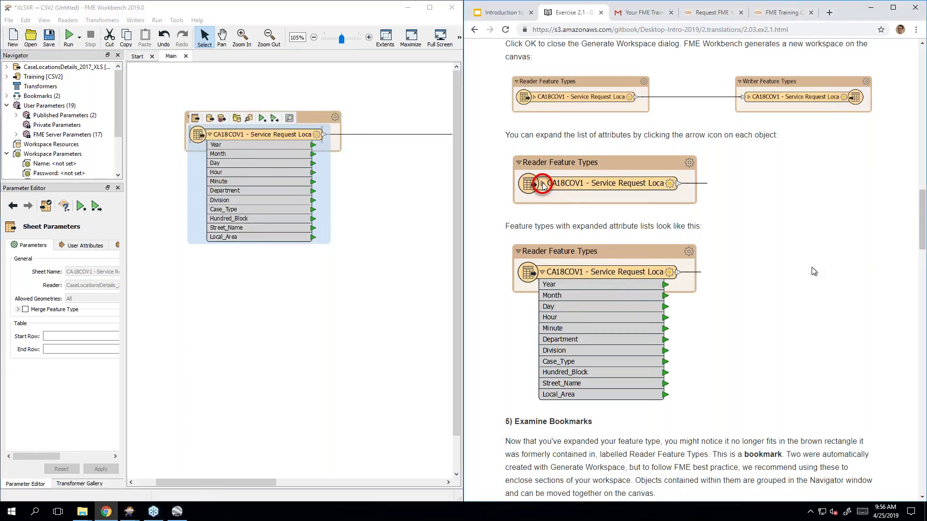
{"action": "scroll", "coordinate": [814, 271], "scroll_direction": "down", "scroll_amount": 3}
{"action": "scroll", "coordinate": [814, 271], "scroll_direction": "down", "scroll_amount": 3}
{"action": "scroll", "coordinate": [814, 271], "scroll_direction": "down", "scroll_amount": 1}
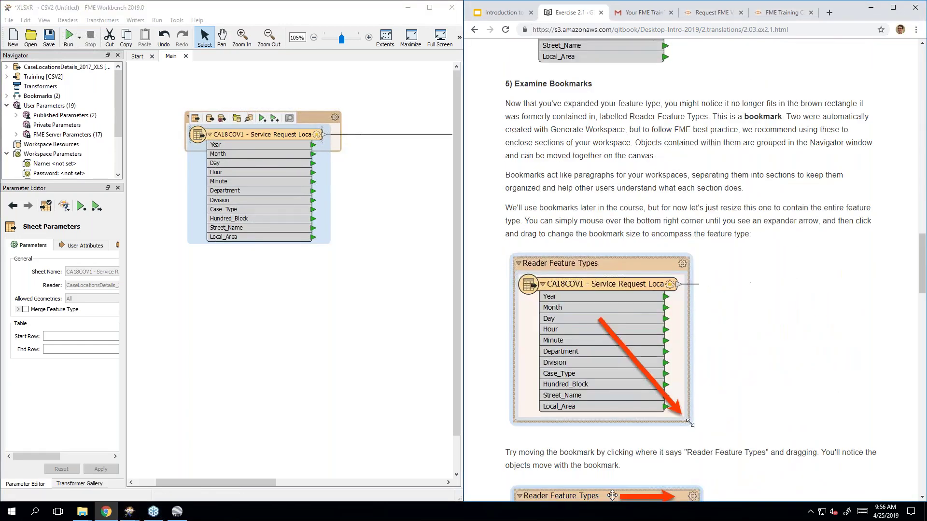
{"action": "scroll", "coordinate": [803, 265], "scroll_direction": "down", "scroll_amount": 1}
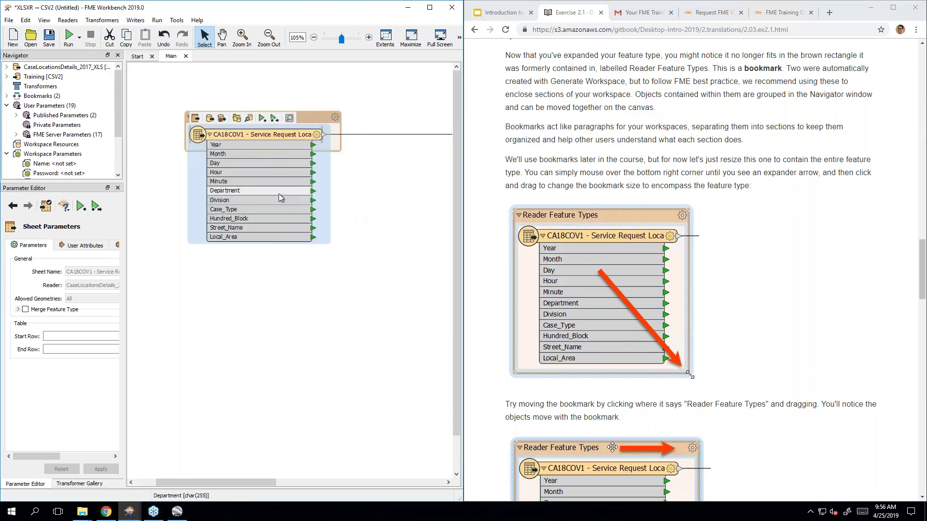
{"action": "left_click", "coordinate": [369, 175]}
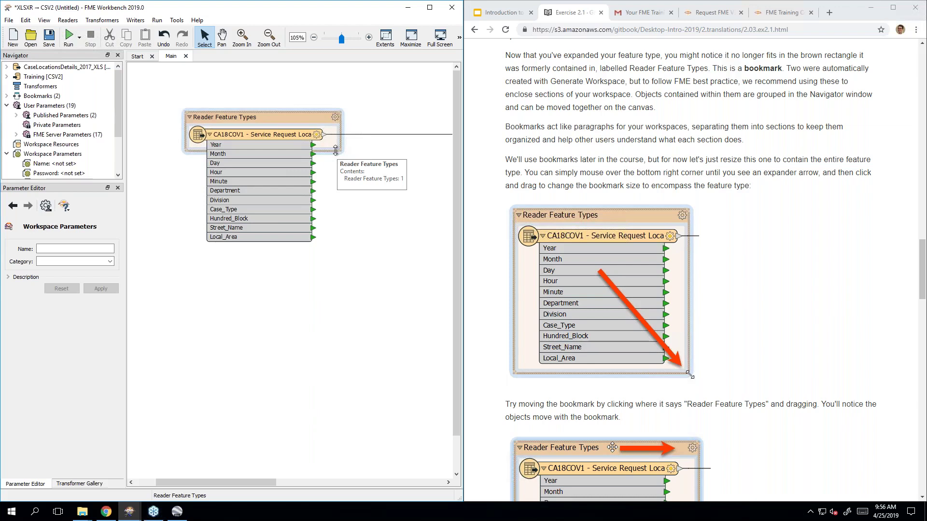
{"action": "left_click_drag", "start_coordinate": [335, 150], "coordinate": [336, 251]}
{"action": "left_click", "coordinate": [388, 223]}
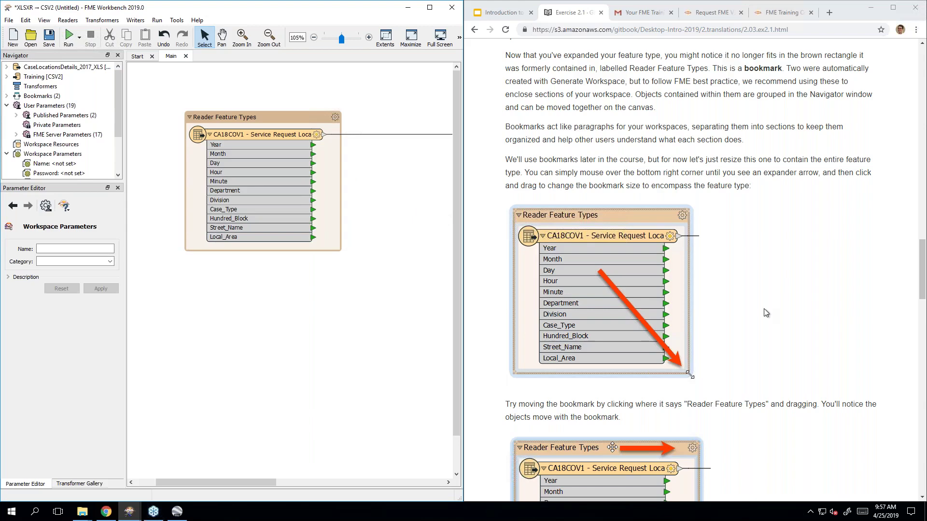
- Expand the writer feature type's attribute list and enlarge the Writer Feature Types bookmark to enclose it
{"action": "scroll", "coordinate": [765, 313], "scroll_direction": "down", "scroll_amount": 12}
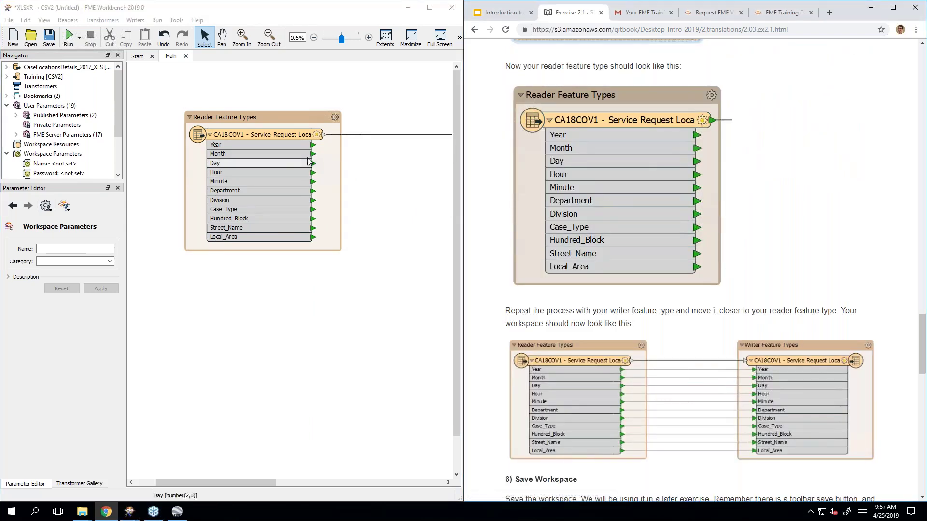
{"action": "left_click", "coordinate": [334, 188]}
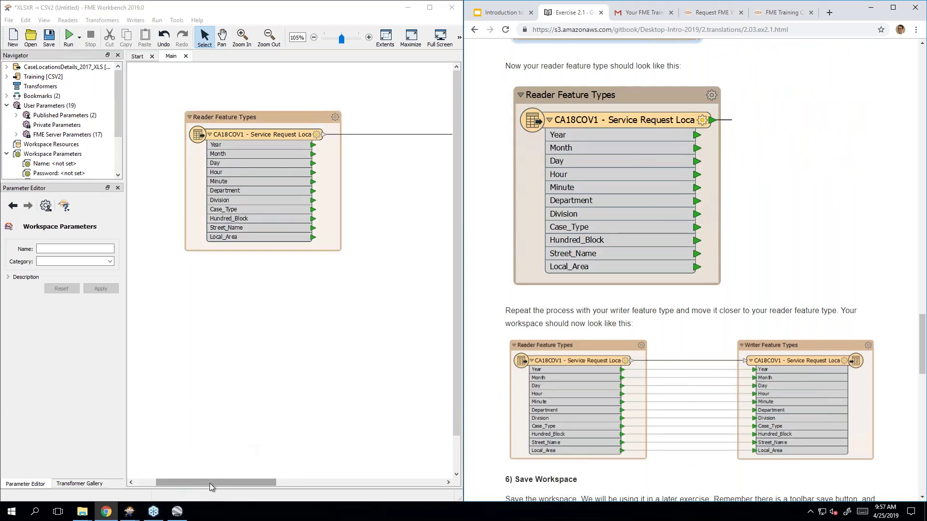
{"action": "left_click_drag", "start_coordinate": [210, 482], "coordinate": [381, 488]}
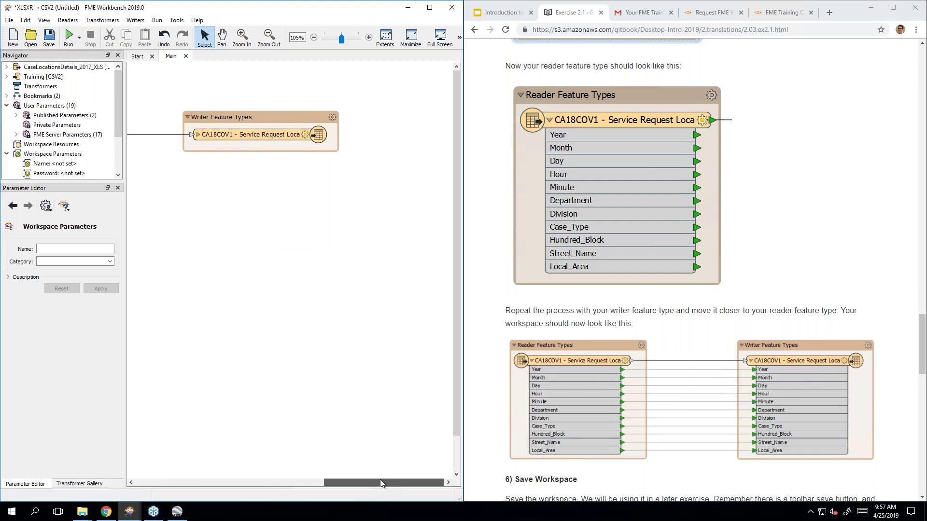
{"action": "left_click_drag", "start_coordinate": [379, 483], "coordinate": [368, 483]}
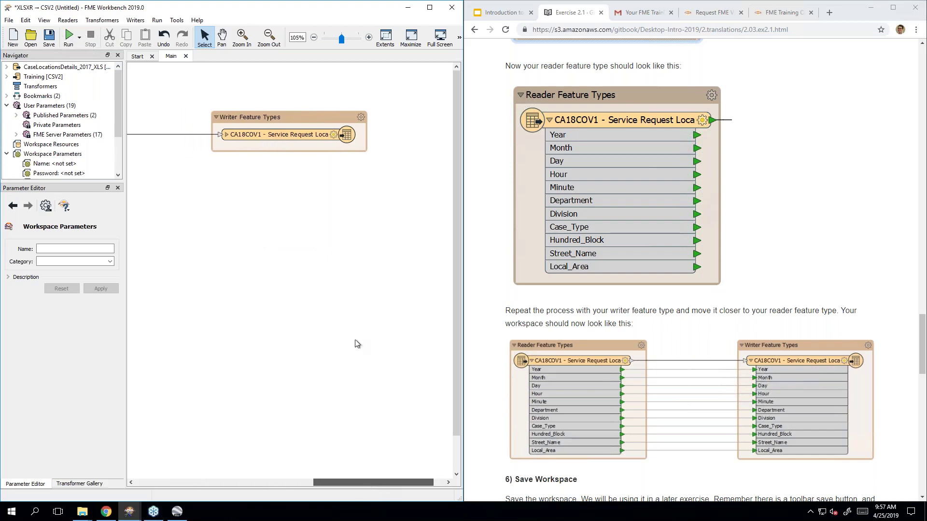
{"action": "left_click", "coordinate": [230, 135]}
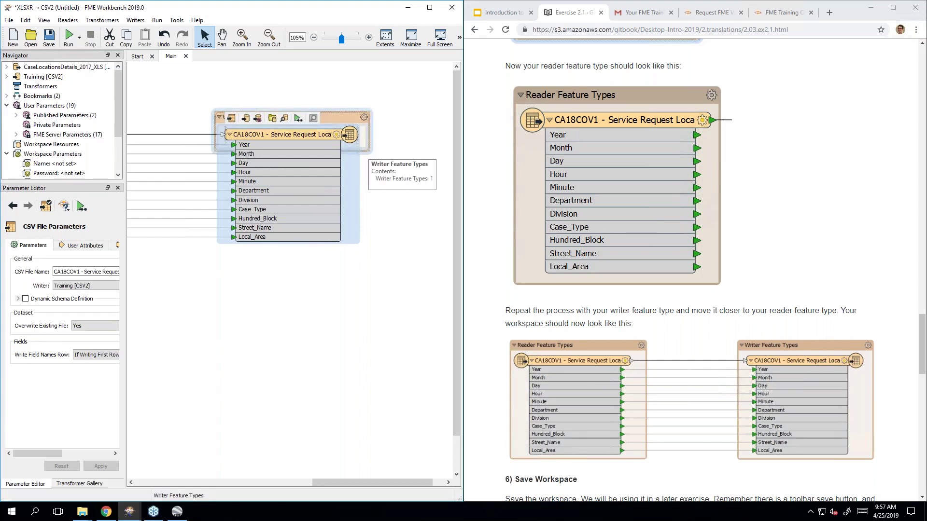
{"action": "left_click_drag", "start_coordinate": [363, 152], "coordinate": [364, 252]}
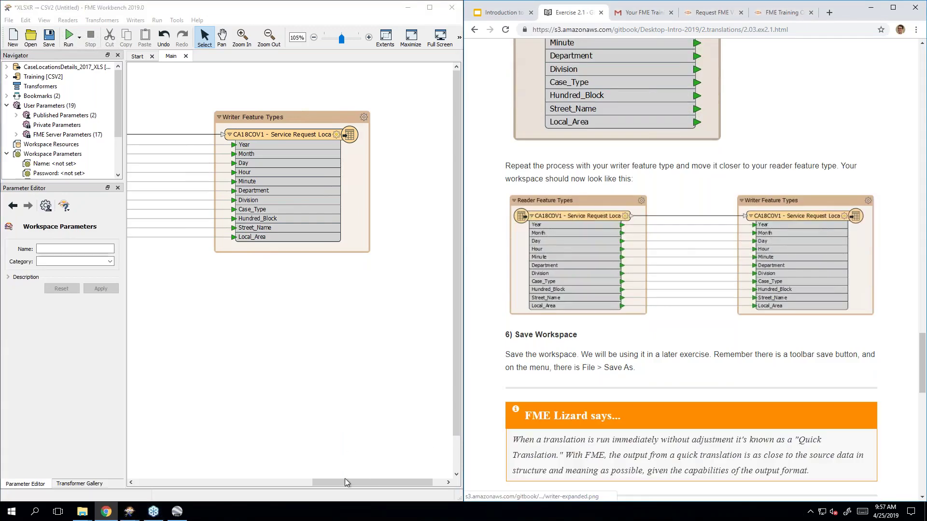
- Move the Writer Feature Types bookmark with its contents closer to the reader feature type
{"action": "left_click_drag", "start_coordinate": [345, 481], "coordinate": [312, 475]}
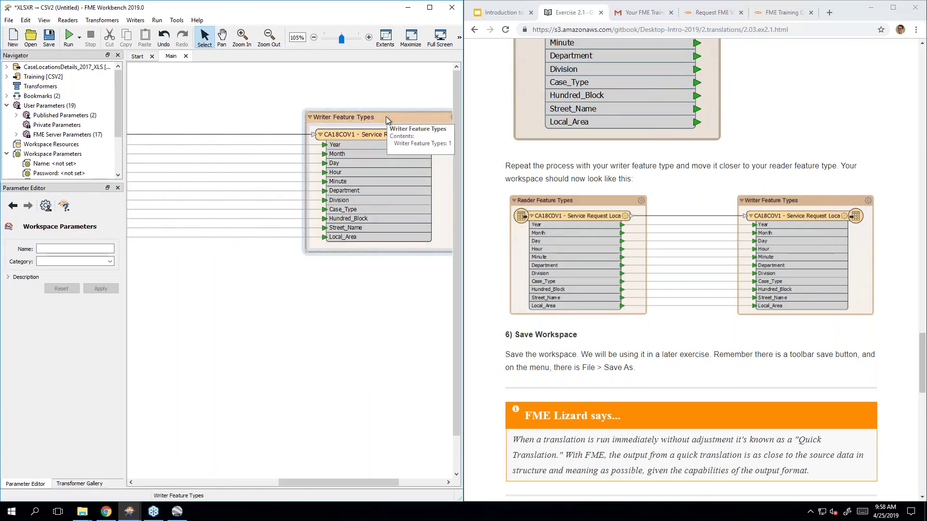
{"action": "left_click_drag", "start_coordinate": [375, 117], "coordinate": [281, 117]}
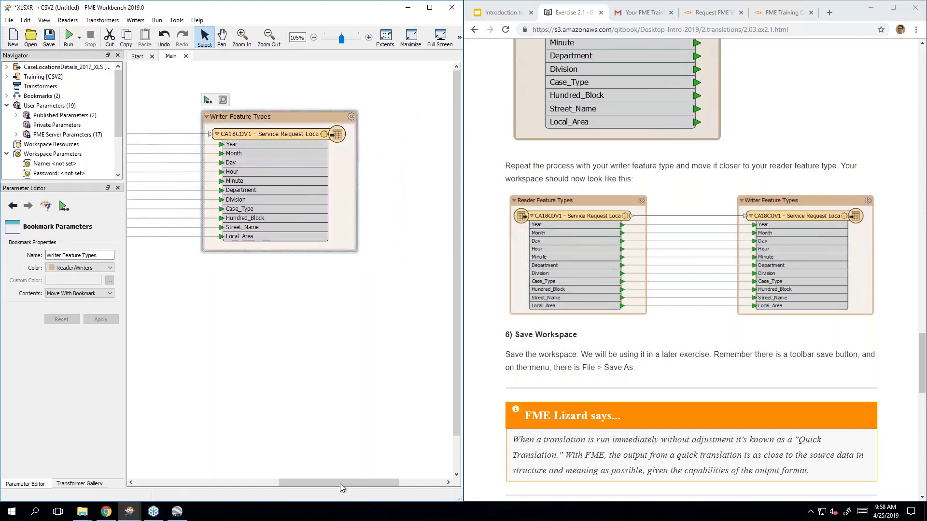
{"action": "left_click_drag", "start_coordinate": [340, 484], "coordinate": [284, 482]}
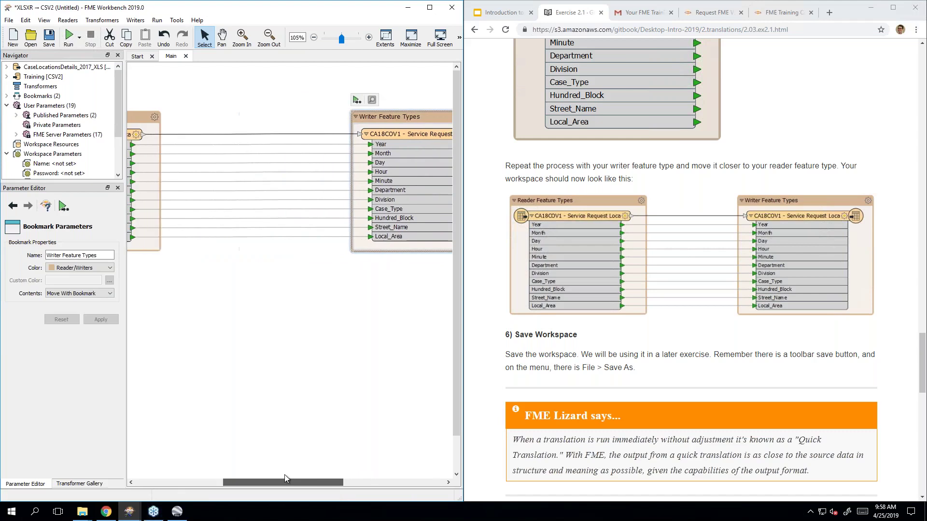
- Save the workspace as Ex2.1 in the FMEData2019 Workspaces folder
{"action": "left_click", "coordinate": [337, 292]}
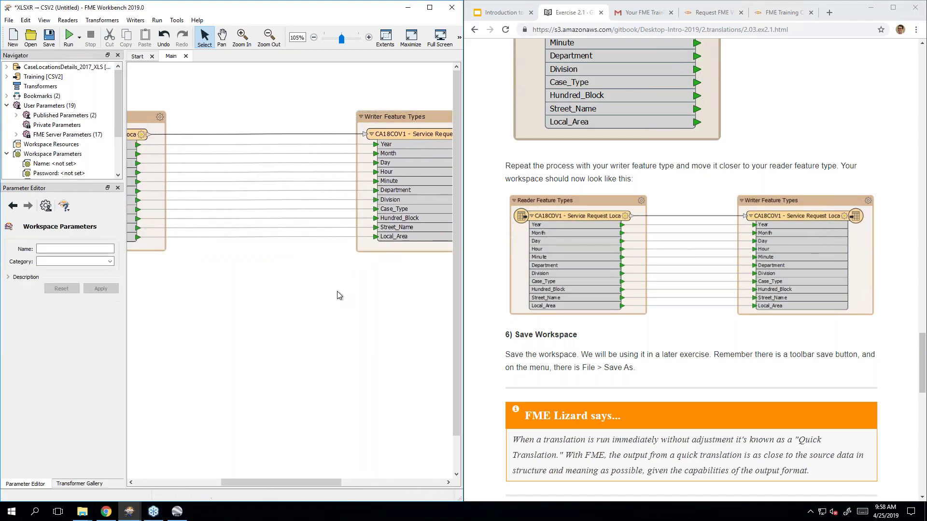
{"action": "left_click", "coordinate": [313, 38]}
{"action": "left_click", "coordinate": [314, 39]}
{"action": "left_click", "coordinate": [314, 38]}
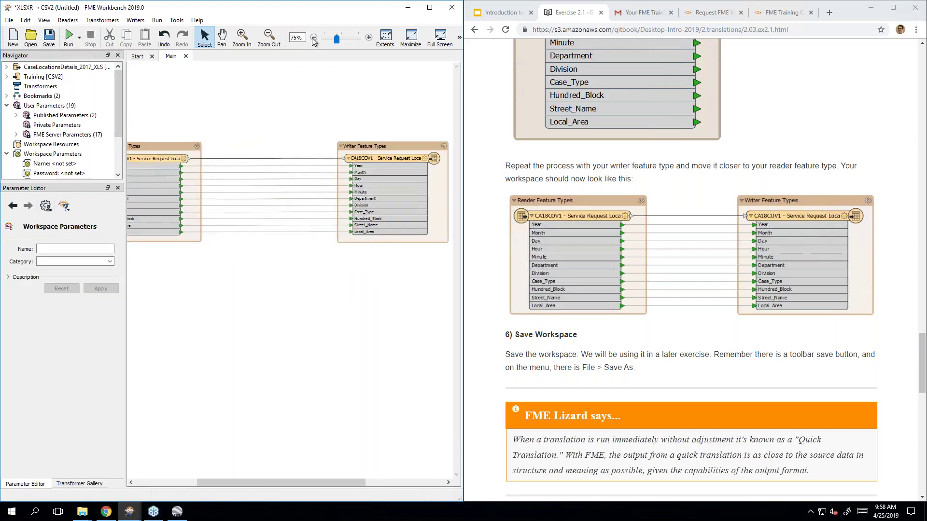
{"action": "left_click_drag", "start_coordinate": [302, 483], "coordinate": [283, 481]}
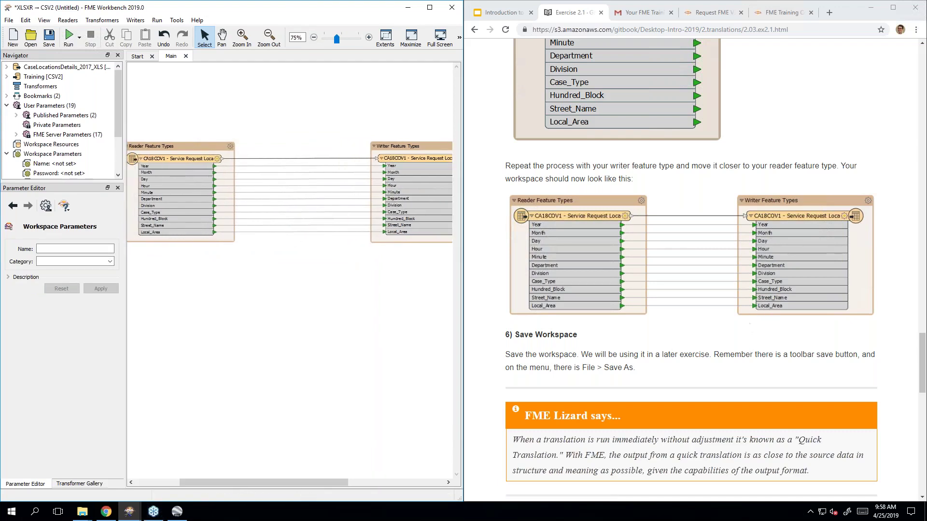
{"action": "left_click", "coordinate": [753, 328]}
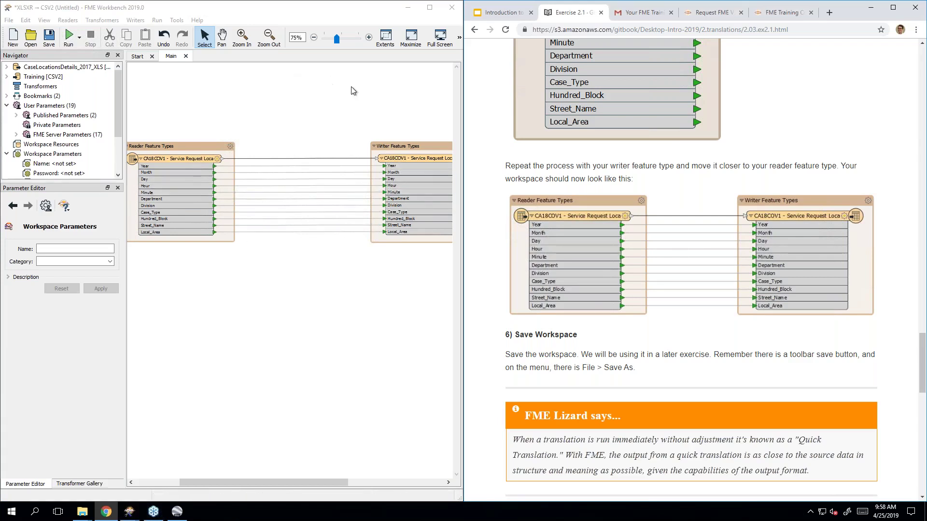
{"action": "left_click", "coordinate": [10, 20]}
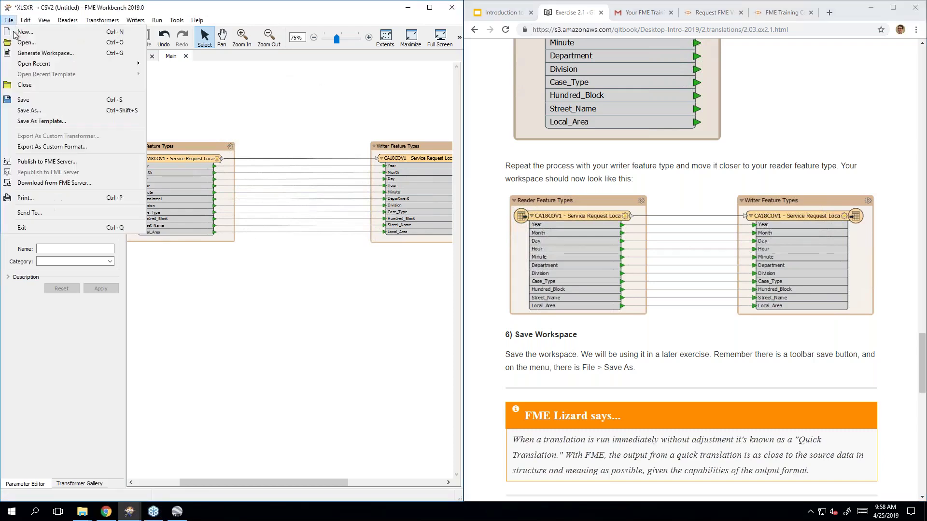
{"action": "left_click", "coordinate": [37, 100]}
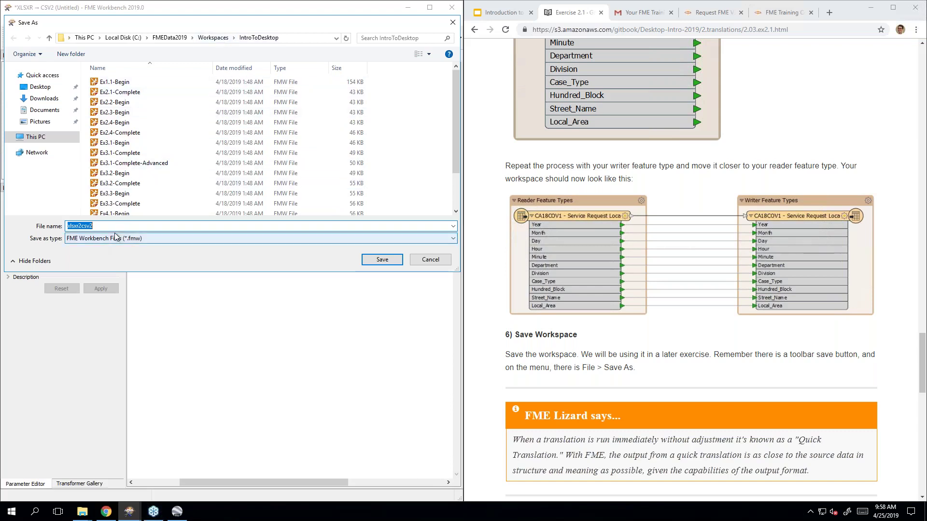
{"action": "left_click", "coordinate": [221, 39]}
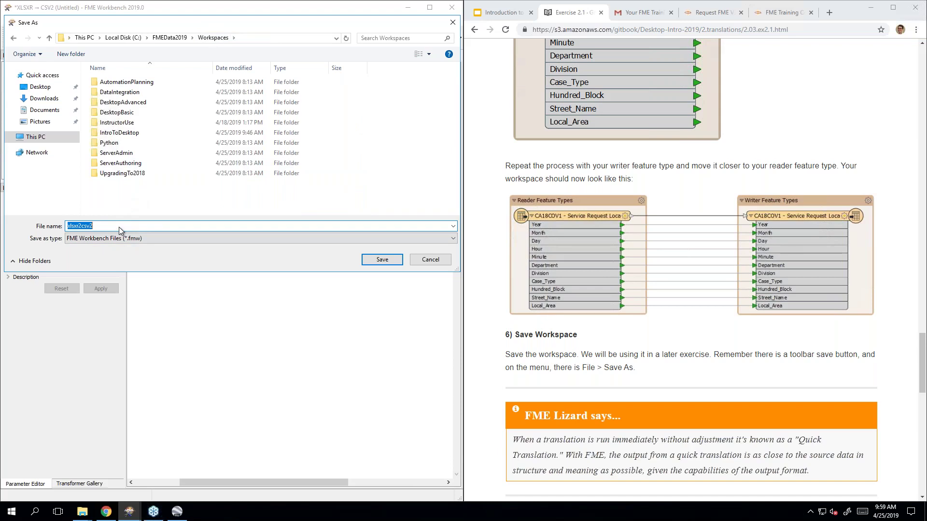
{"action": "type", "text": "Ex2.1"}
{"action": "left_click", "coordinate": [383, 260]}
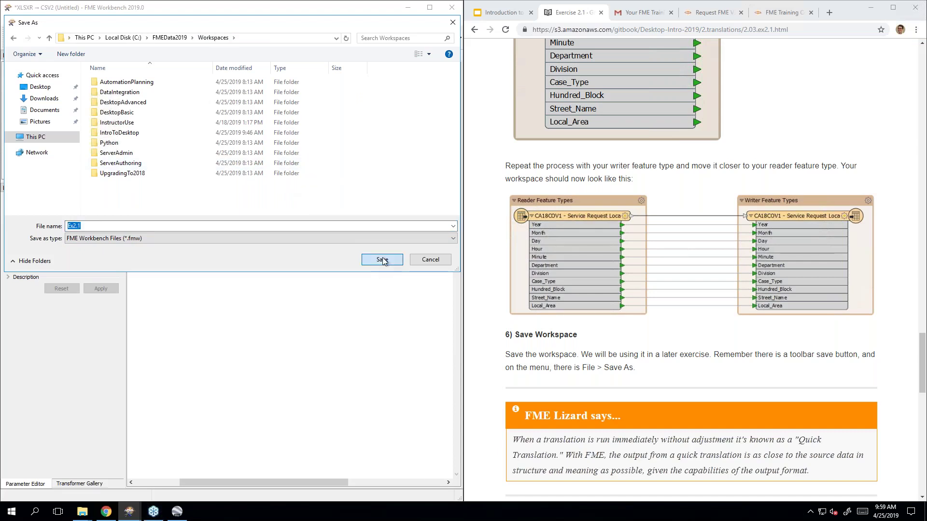
- Run the Ex2.1 workspace to translate the Excel case data to CSV, as the Run Workspace section instructs
{"action": "left_click", "coordinate": [751, 374]}
{"action": "scroll", "coordinate": [751, 374], "scroll_direction": "down", "scroll_amount": 5}
{"action": "scroll", "coordinate": [719, 133], "scroll_direction": "down", "scroll_amount": 3}
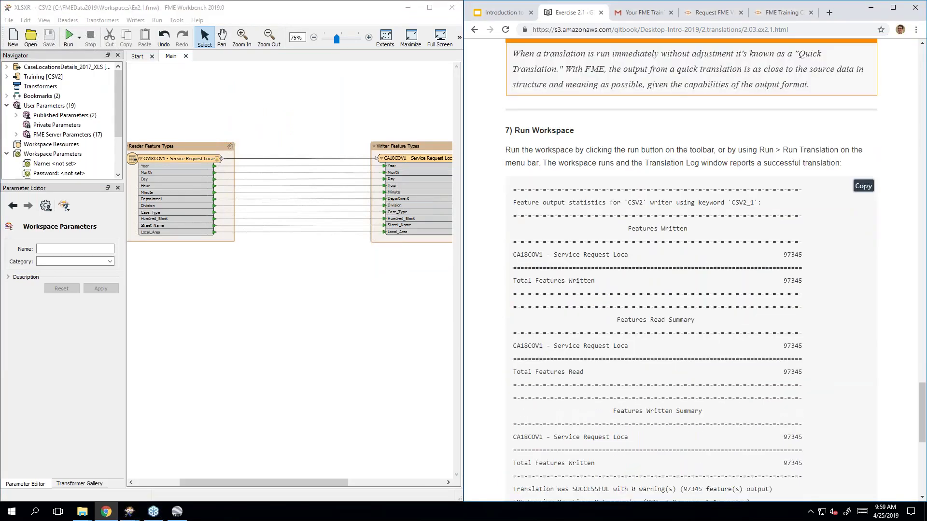
{"action": "scroll", "coordinate": [738, 344], "scroll_direction": "down", "scroll_amount": 1}
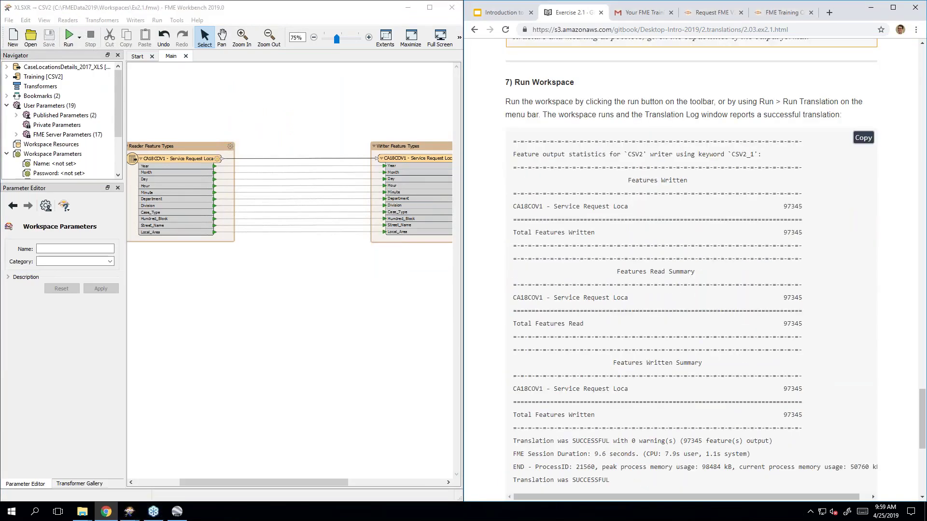
{"action": "left_click", "coordinate": [69, 36]}
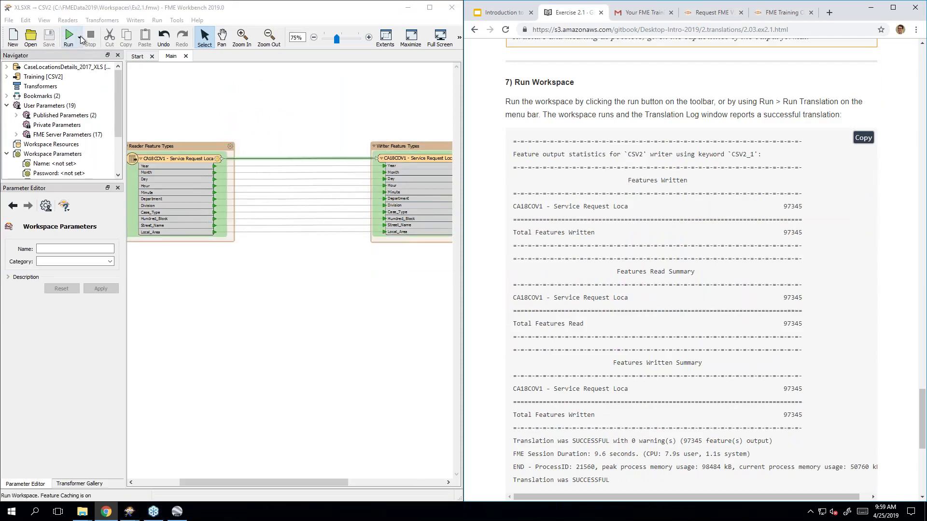
{"action": "left_click", "coordinate": [80, 38]}
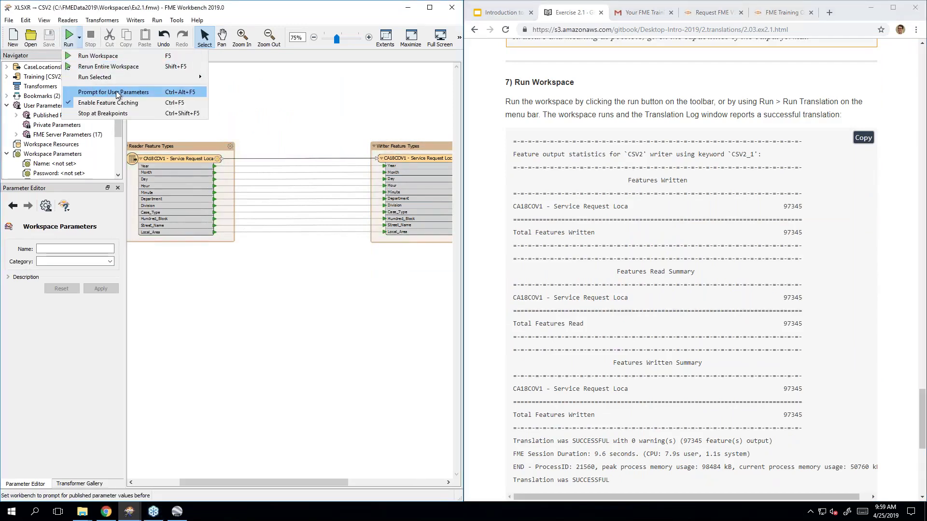
{"action": "left_click", "coordinate": [70, 37]}
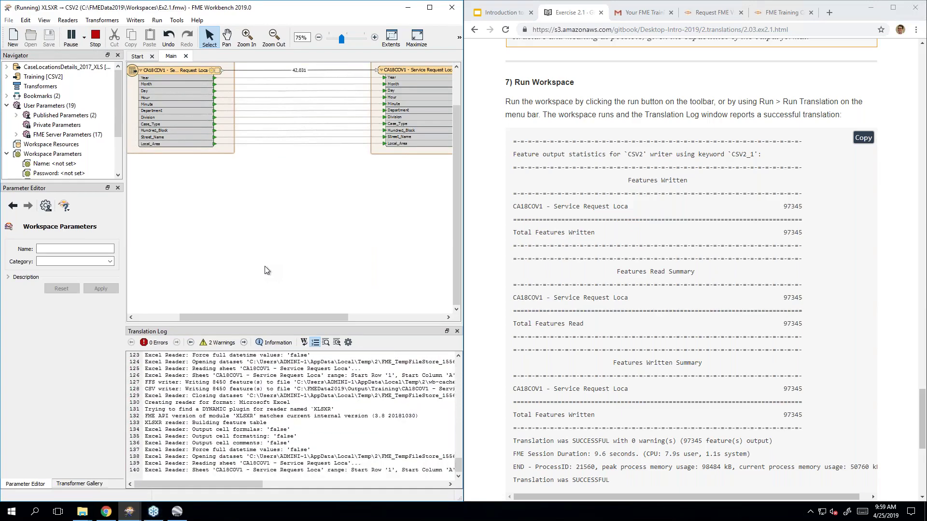
- Read the Locate Output instructions and open the folder containing the CSV file written by the writer feature type
{"action": "left_click", "coordinate": [691, 110]}
{"action": "scroll", "coordinate": [691, 110], "scroll_direction": "down", "scroll_amount": 1}
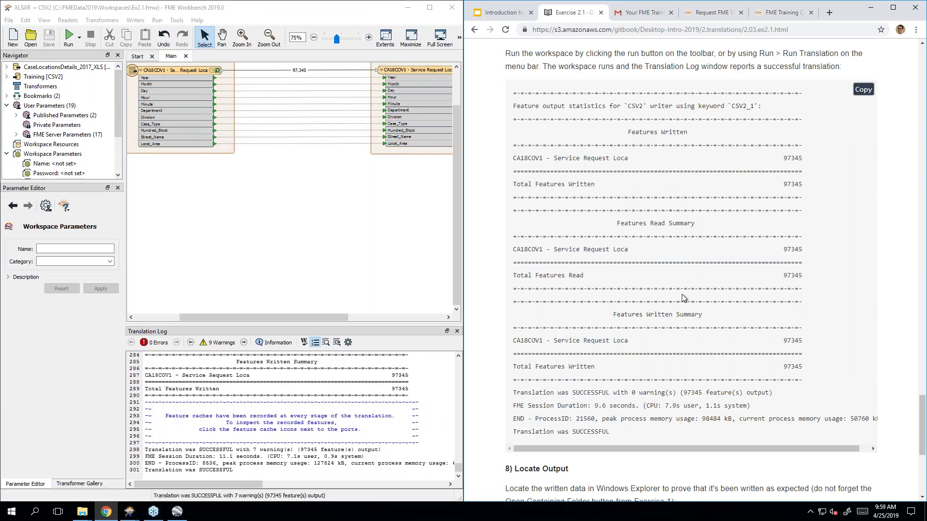
{"action": "scroll", "coordinate": [638, 258], "scroll_direction": "down", "scroll_amount": 3}
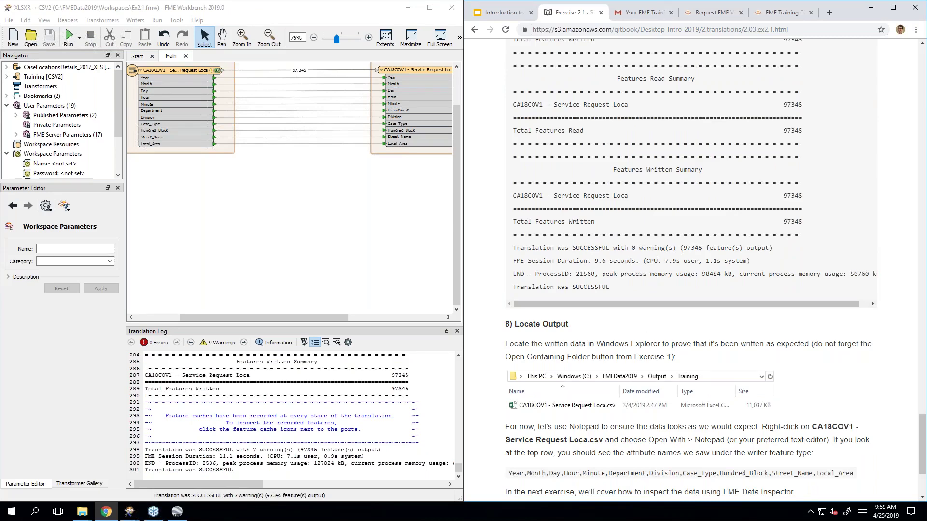
{"action": "scroll", "coordinate": [630, 347], "scroll_direction": "down", "scroll_amount": 2}
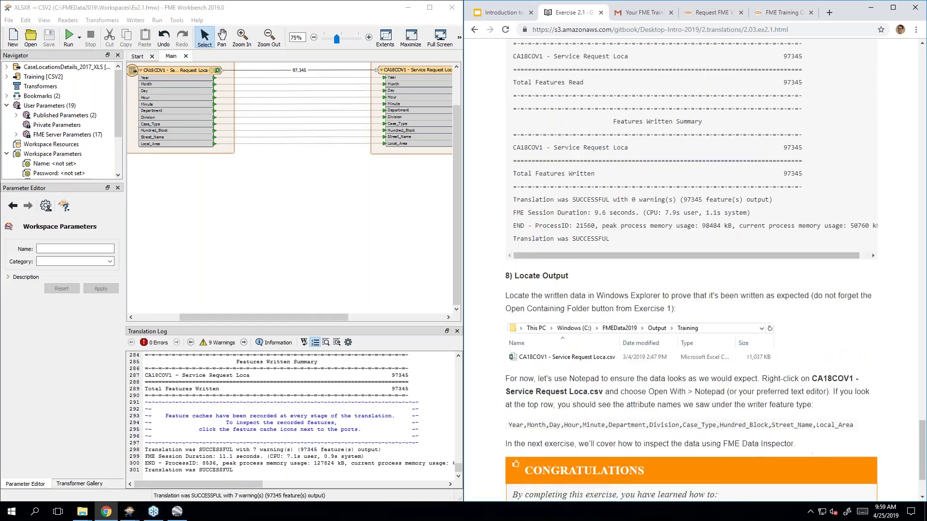
{"action": "scroll", "coordinate": [277, 266], "scroll_direction": "up", "scroll_amount": 1}
{"action": "scroll", "coordinate": [278, 266], "scroll_direction": "up", "scroll_amount": 1}
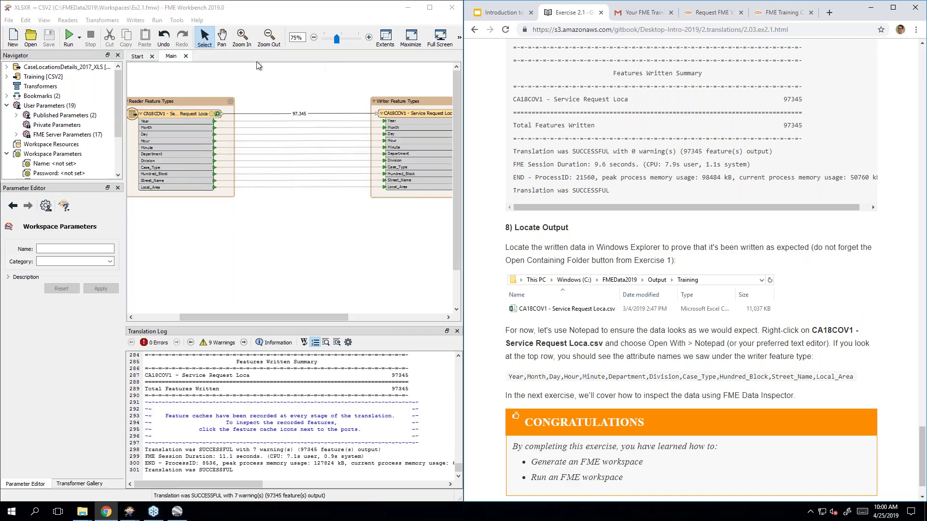
{"action": "left_click", "coordinate": [223, 15]}
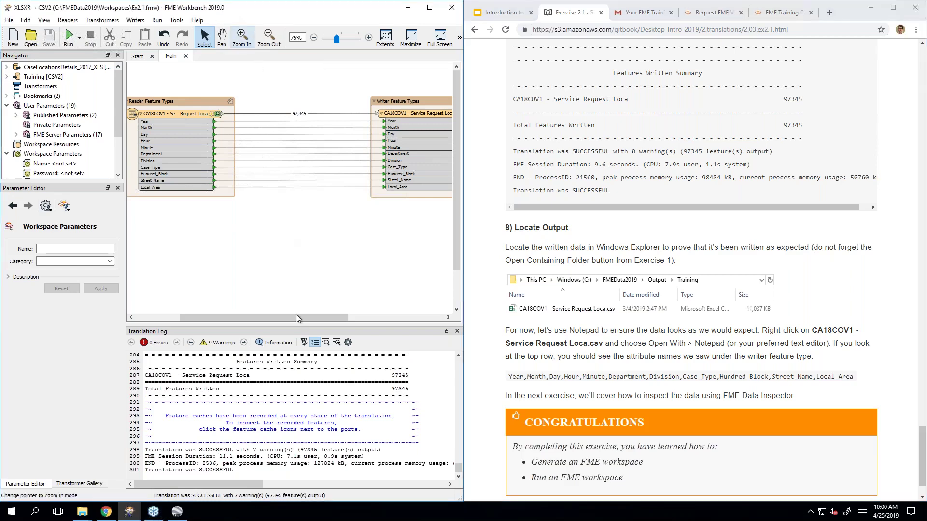
{"action": "mouse_move", "coordinate": [129, 512]}
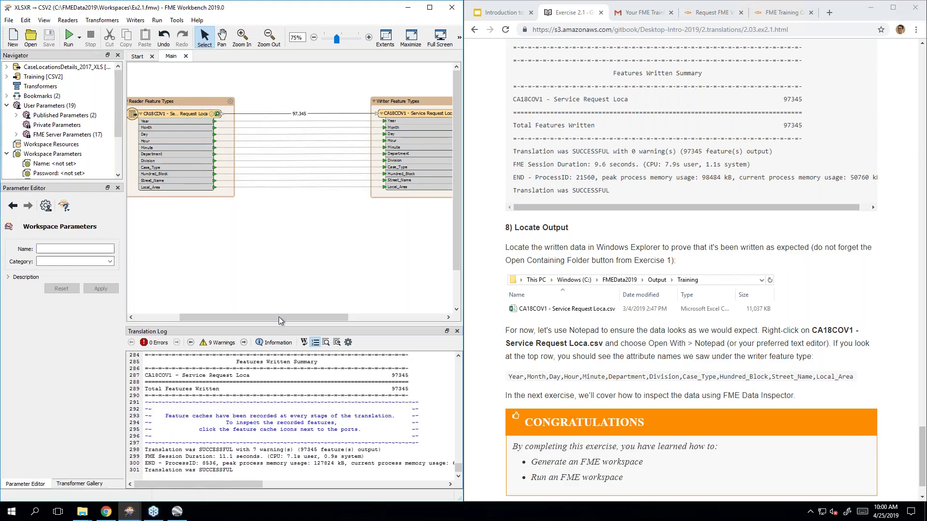
{"action": "left_click_drag", "start_coordinate": [341, 318], "coordinate": [366, 314]}
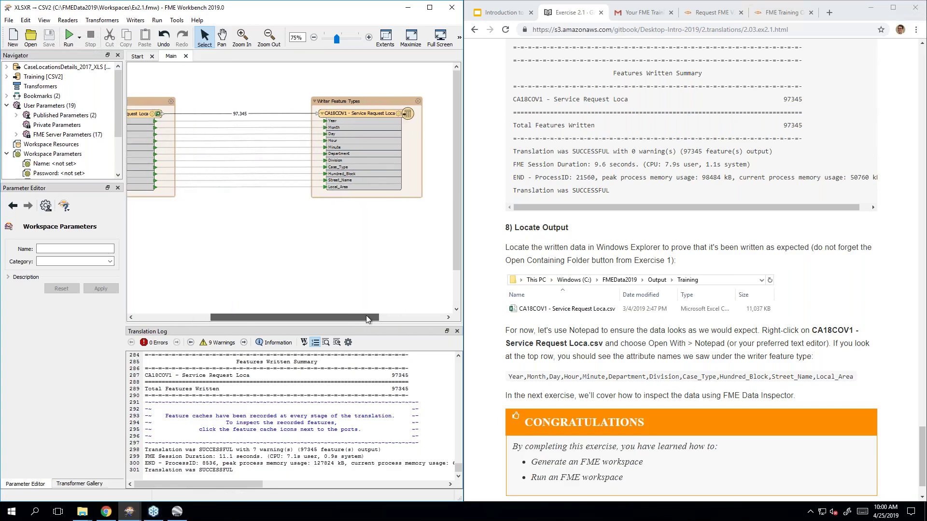
{"action": "left_click", "coordinate": [535, 249]}
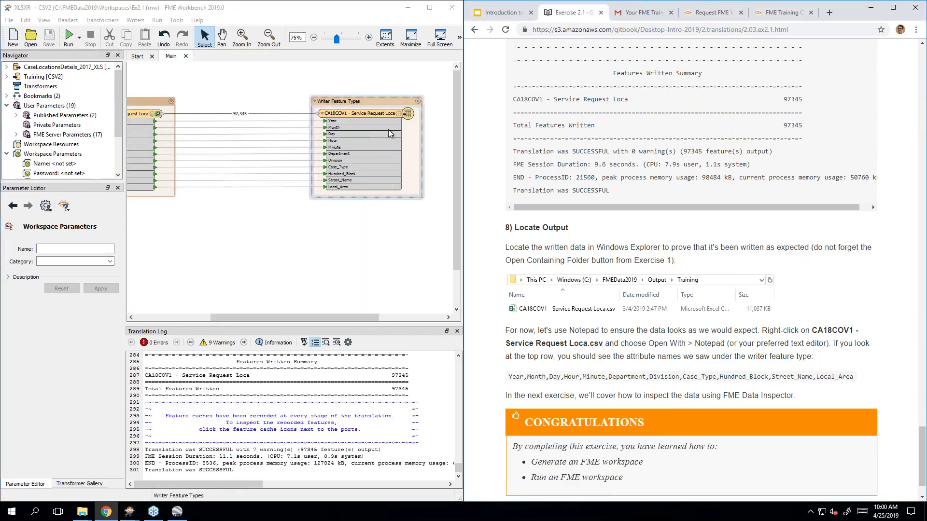
{"action": "left_click", "coordinate": [362, 113]}
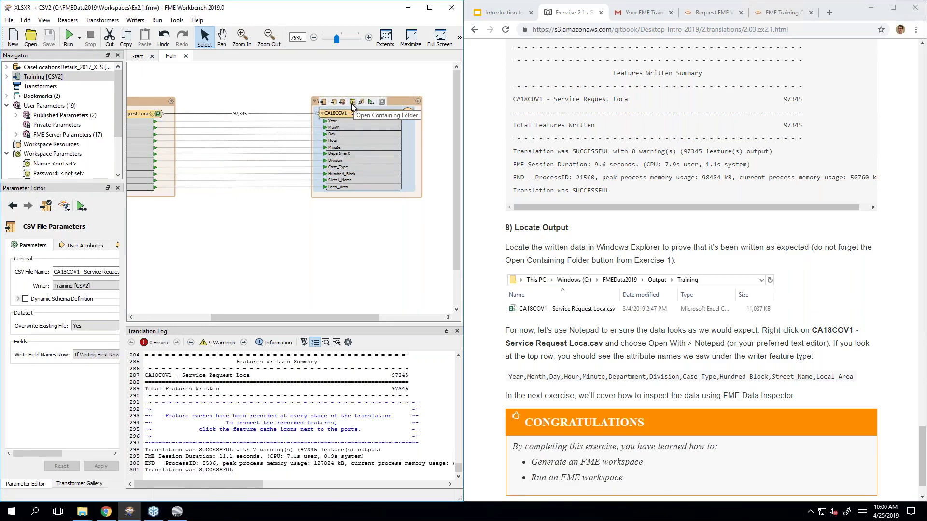
{"action": "left_click", "coordinate": [353, 103]}
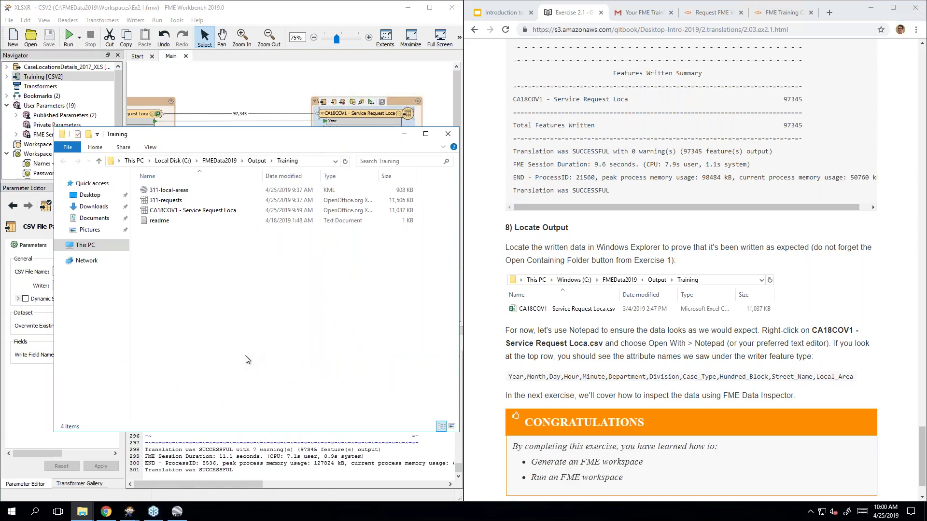
- Open CA18COV1 - Service Request Loca.csv in Notepad++, check its attribute names and rows, and close it
{"action": "left_click", "coordinate": [206, 212]}
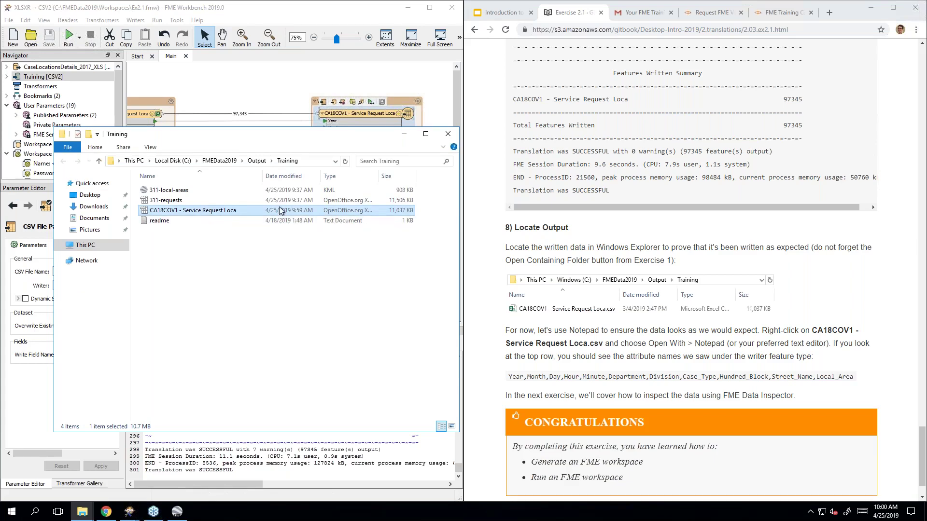
{"action": "right_click", "coordinate": [201, 213]}
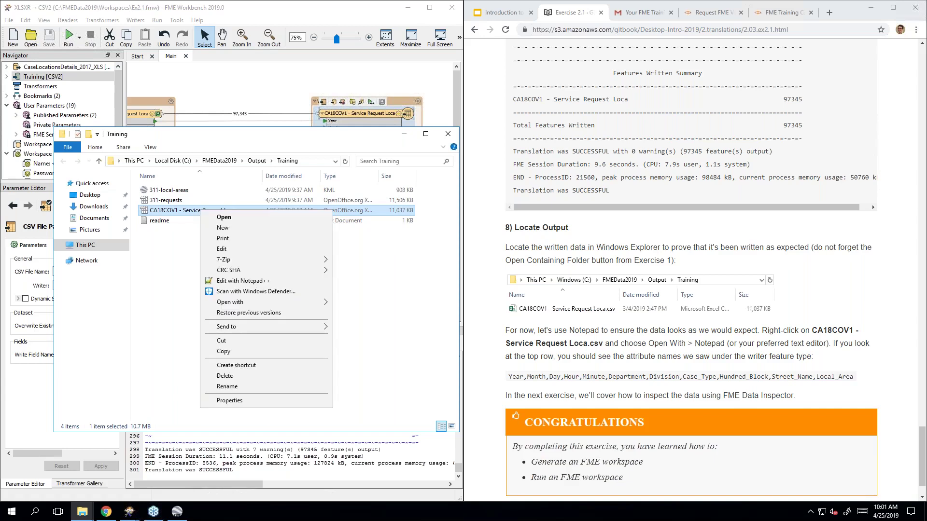
{"action": "left_click", "coordinate": [282, 282]}
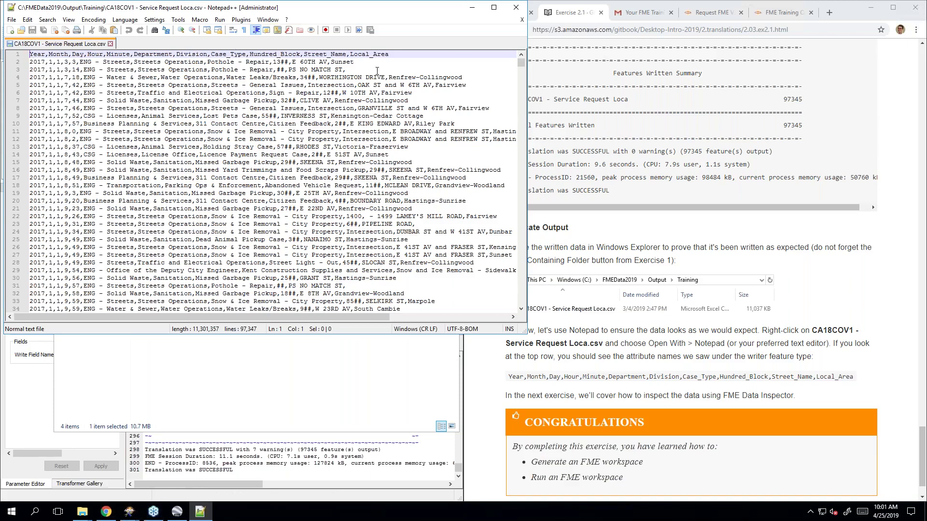
{"action": "scroll", "coordinate": [333, 181], "scroll_direction": "down", "scroll_amount": 6}
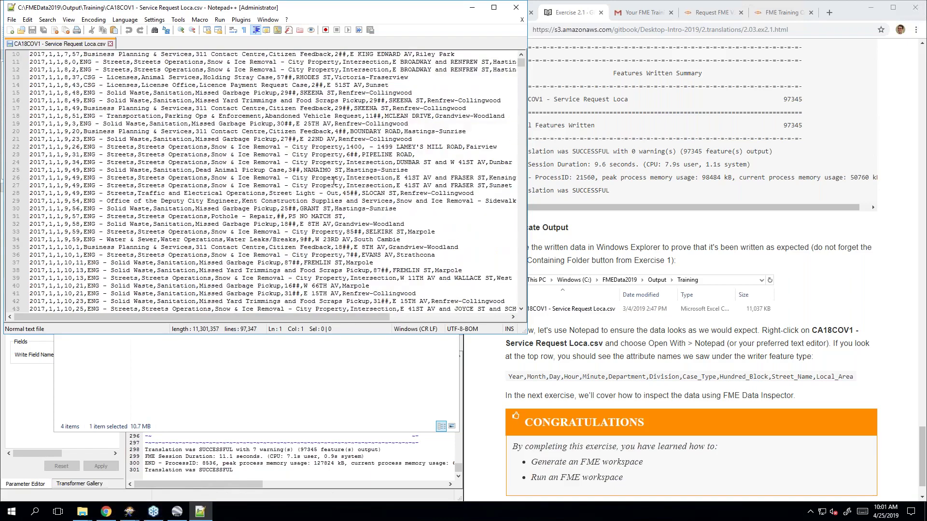
{"action": "scroll", "coordinate": [328, 124], "scroll_direction": "up", "scroll_amount": 6}
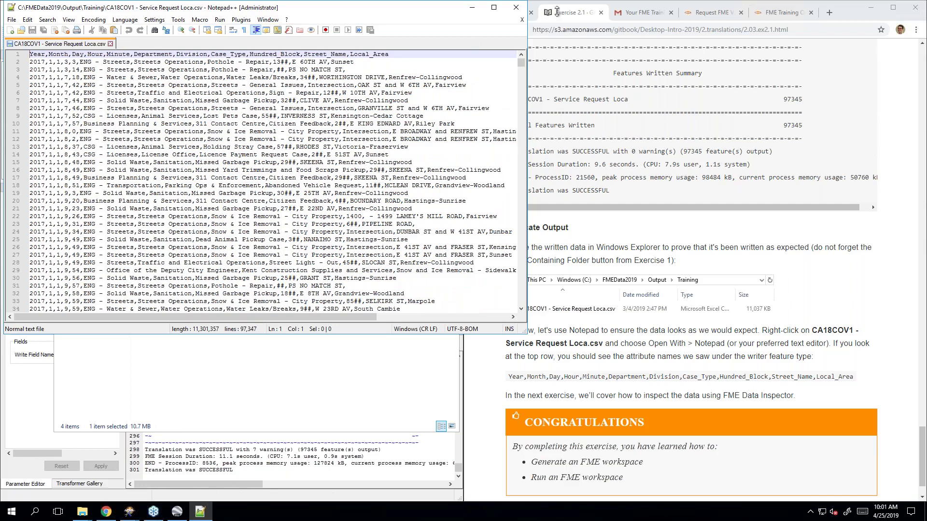
{"action": "left_click", "coordinate": [518, 9]}
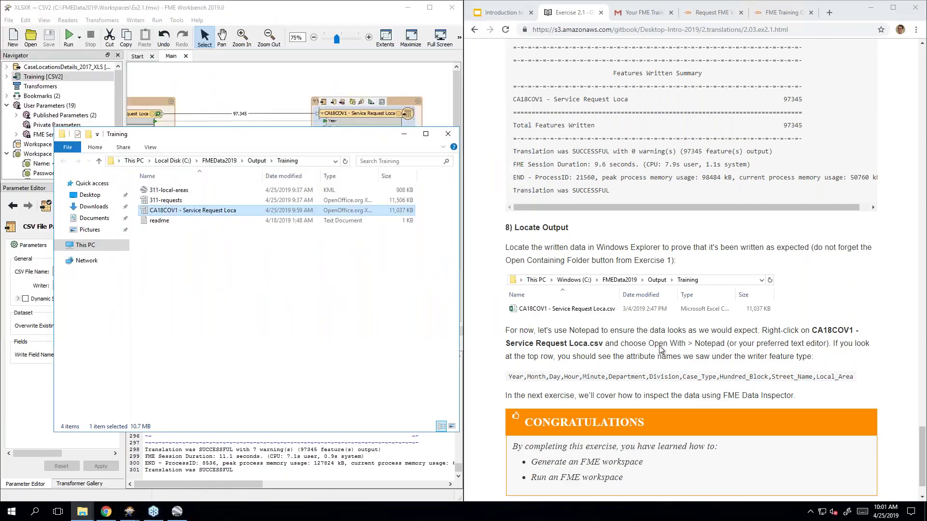
- Advance the training manual to the Inspecting Data page, put the output folder away, and read through to the Visual Preview section
{"action": "left_click", "coordinate": [828, 356]}
{"action": "scroll", "coordinate": [830, 359], "scroll_direction": "down", "scroll_amount": 1}
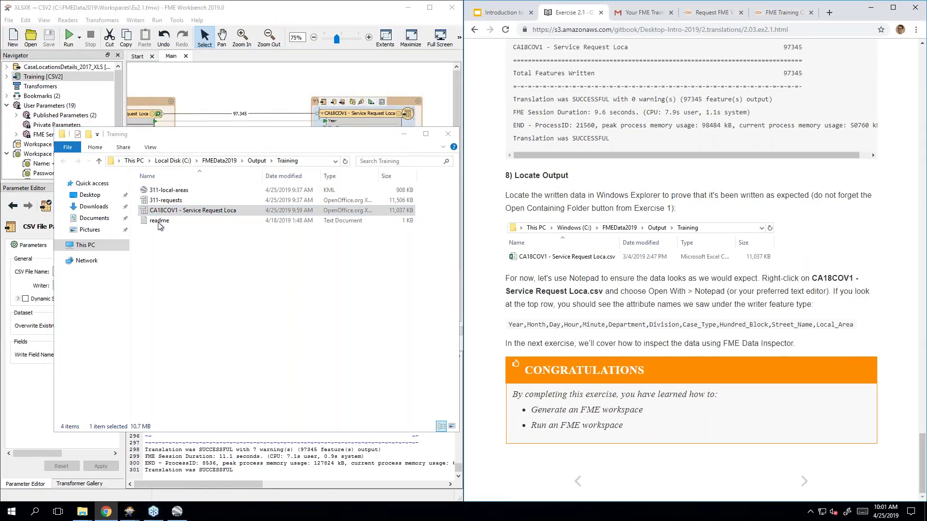
{"action": "left_click", "coordinate": [181, 213]}
{"action": "left_click", "coordinate": [828, 338]}
{"action": "key", "text": "Right"}
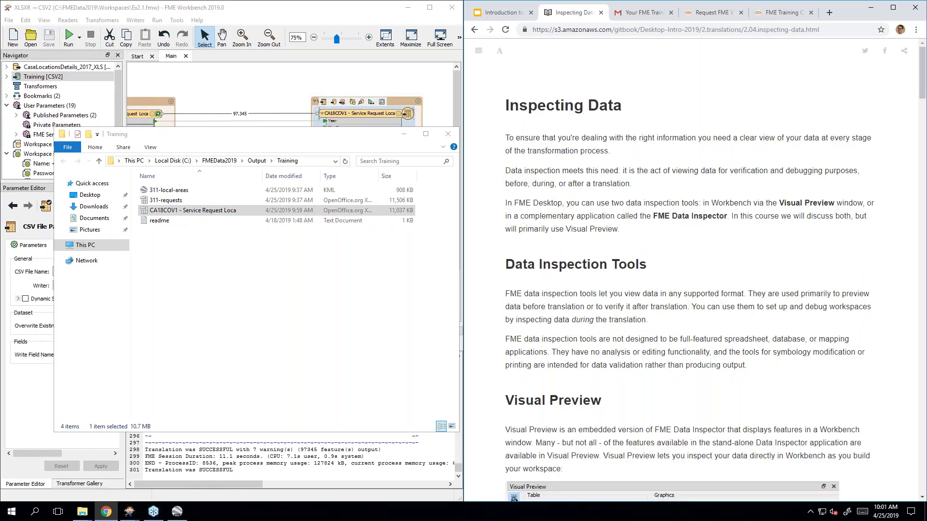
{"action": "left_click", "coordinate": [405, 139]}
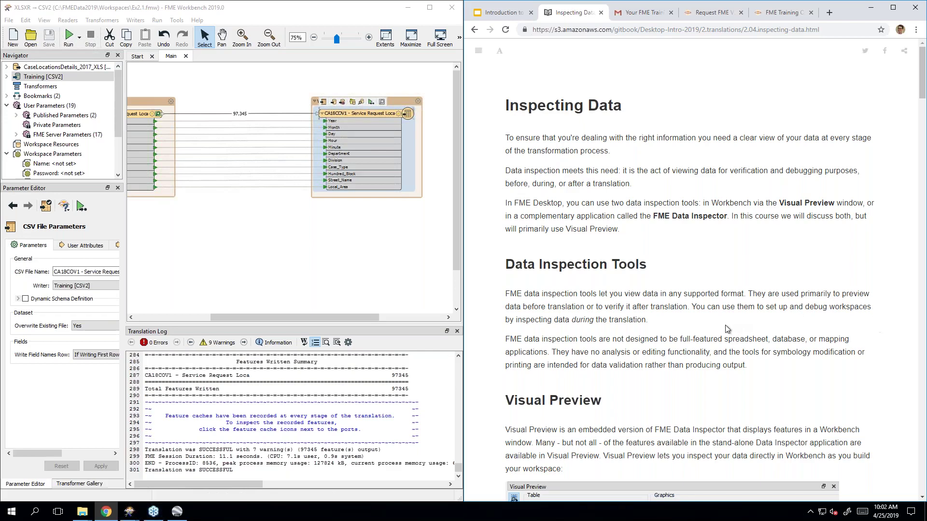
{"action": "scroll", "coordinate": [726, 329], "scroll_direction": "down", "scroll_amount": 1}
{"action": "scroll", "coordinate": [727, 329], "scroll_direction": "down", "scroll_amount": 5}
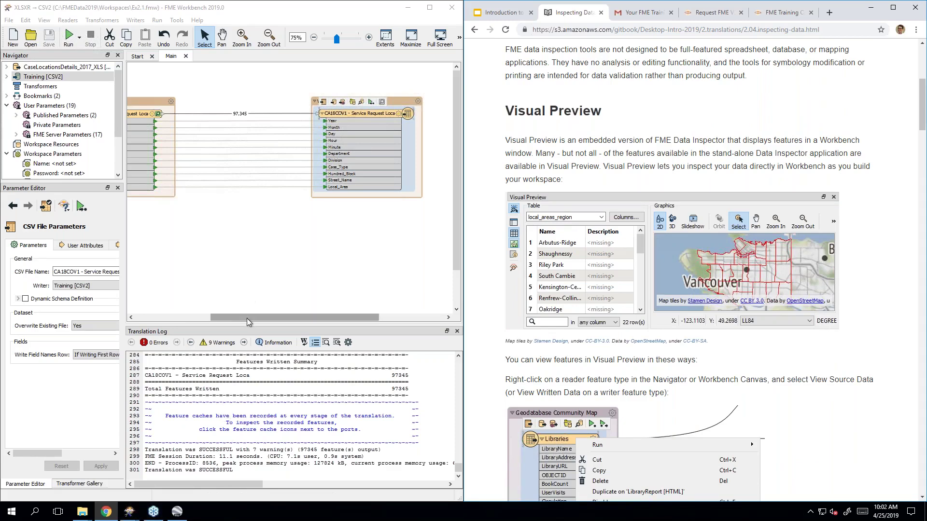
- Inspect the cached features of the CA18COV1 reader feature type in Visual Preview
{"action": "left_click_drag", "start_coordinate": [225, 314], "coordinate": [183, 314]}
{"action": "left_click", "coordinate": [193, 114]}
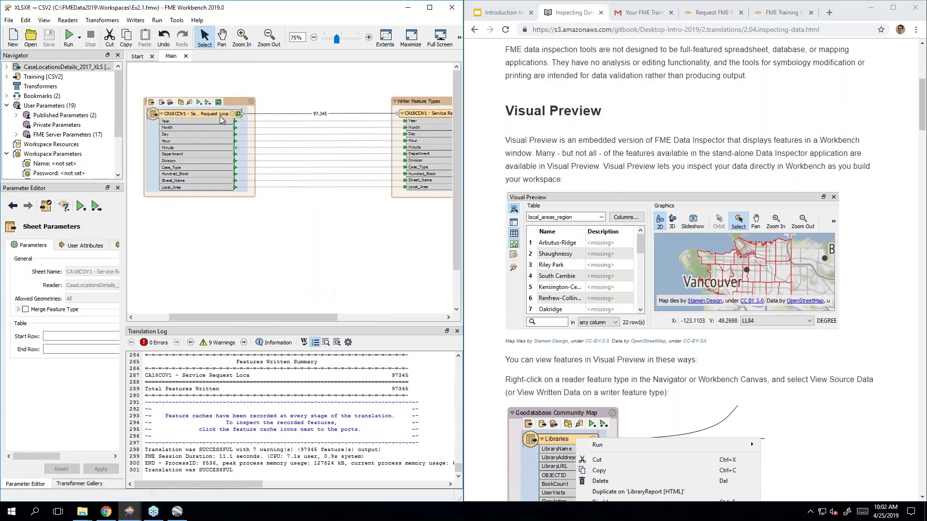
{"action": "left_click", "coordinate": [218, 102]}
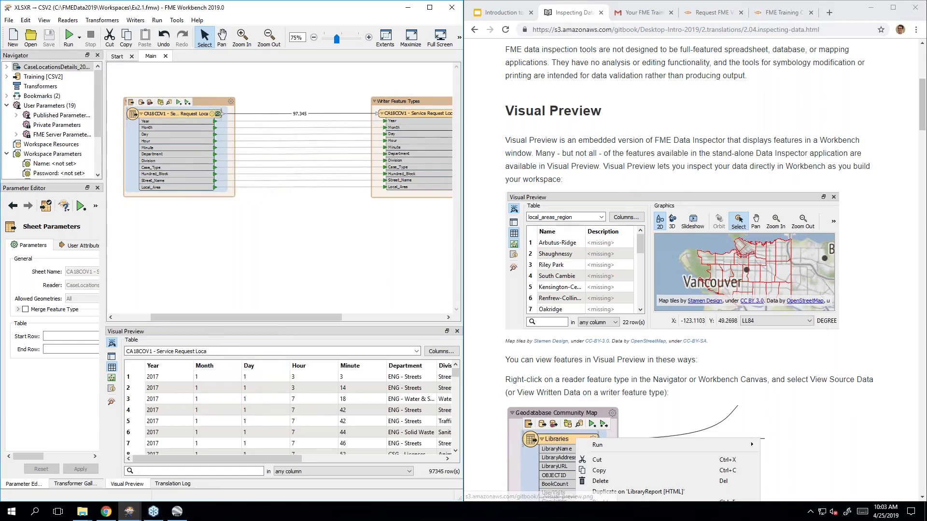
- Read the manual's Visual Preview introduction through the instructions for viewing source data from a reader feature type's context menu
{"action": "left_click", "coordinate": [675, 179]}
{"action": "scroll", "coordinate": [868, 177], "scroll_direction": "down", "scroll_amount": 2}
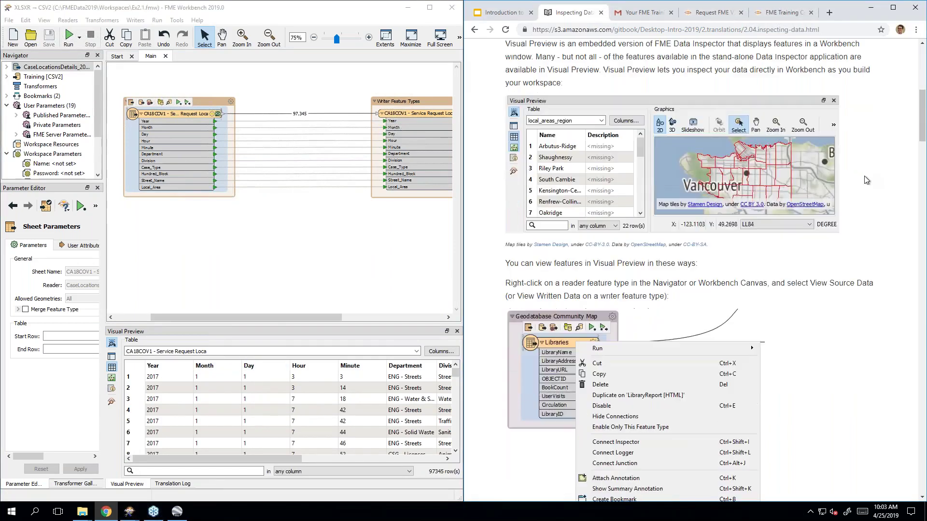
{"action": "scroll", "coordinate": [855, 283], "scroll_direction": "up", "scroll_amount": 1}
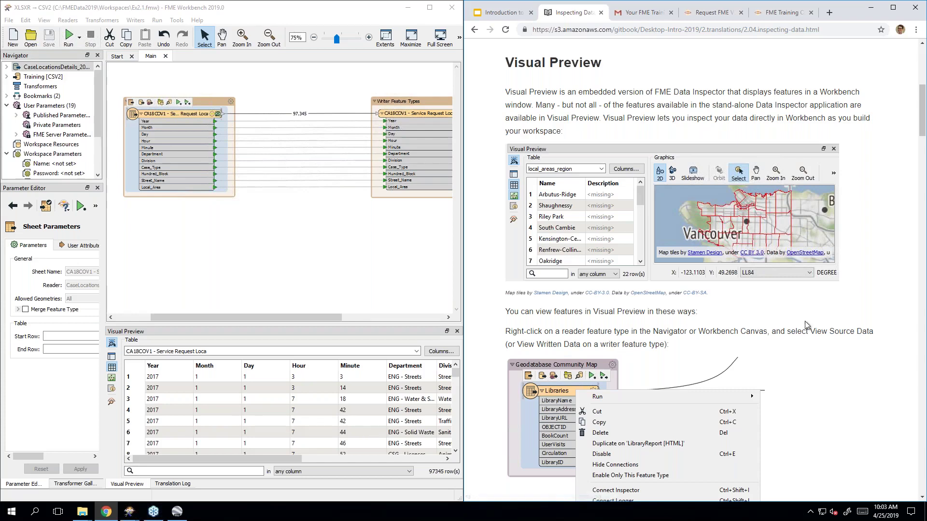
{"action": "scroll", "coordinate": [804, 321], "scroll_direction": "down", "scroll_amount": 2}
{"action": "scroll", "coordinate": [805, 322], "scroll_direction": "down", "scroll_amount": 2}
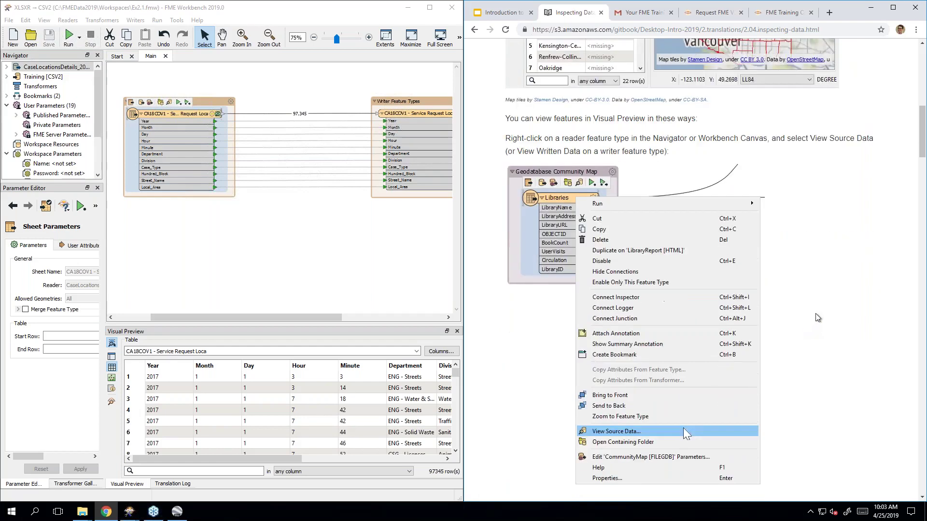
{"action": "scroll", "coordinate": [818, 318], "scroll_direction": "down", "scroll_amount": 1}
{"action": "scroll", "coordinate": [817, 317], "scroll_direction": "down", "scroll_amount": 1}
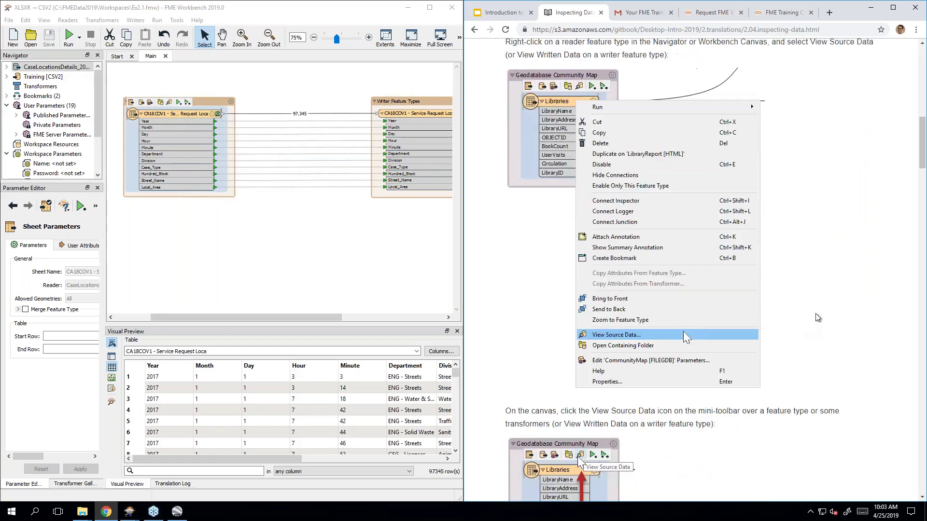
{"action": "scroll", "coordinate": [817, 309], "scroll_direction": "up", "scroll_amount": 1}
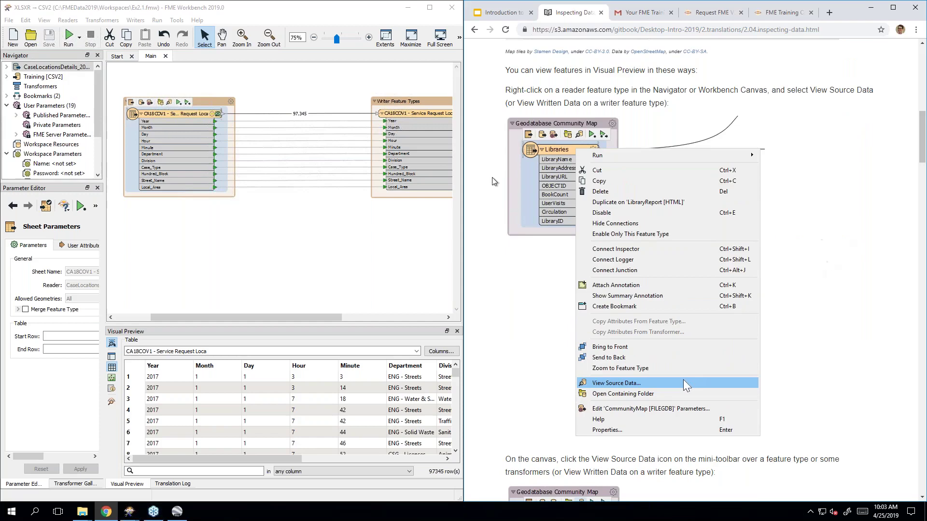
- Locate the View Source Data option for the CA18COV1 reader feature type and View Written Data for the writer feature type
{"action": "right_click", "coordinate": [174, 118]}
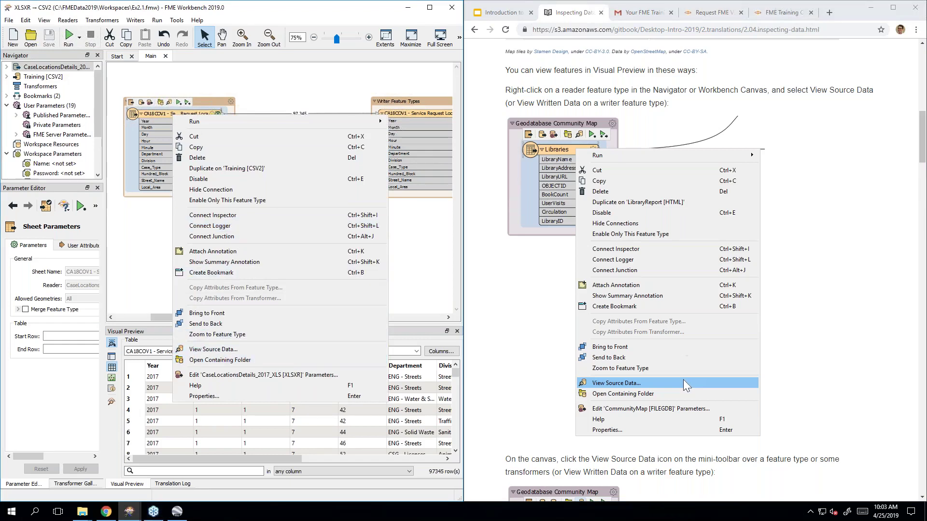
{"action": "left_click", "coordinate": [851, 331]}
{"action": "scroll", "coordinate": [850, 331], "scroll_direction": "down", "scroll_amount": 6}
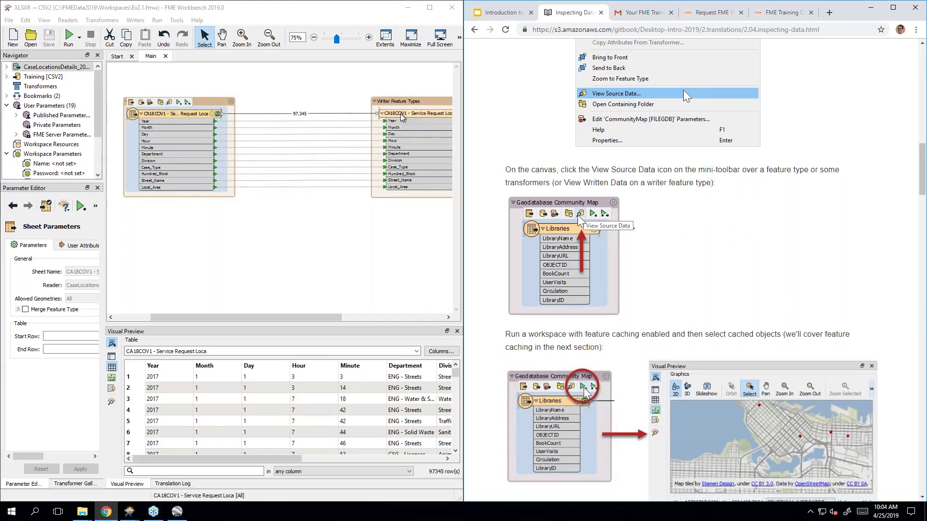
{"action": "left_click", "coordinate": [379, 151]}
{"action": "left_click_drag", "start_coordinate": [313, 318], "coordinate": [357, 318]}
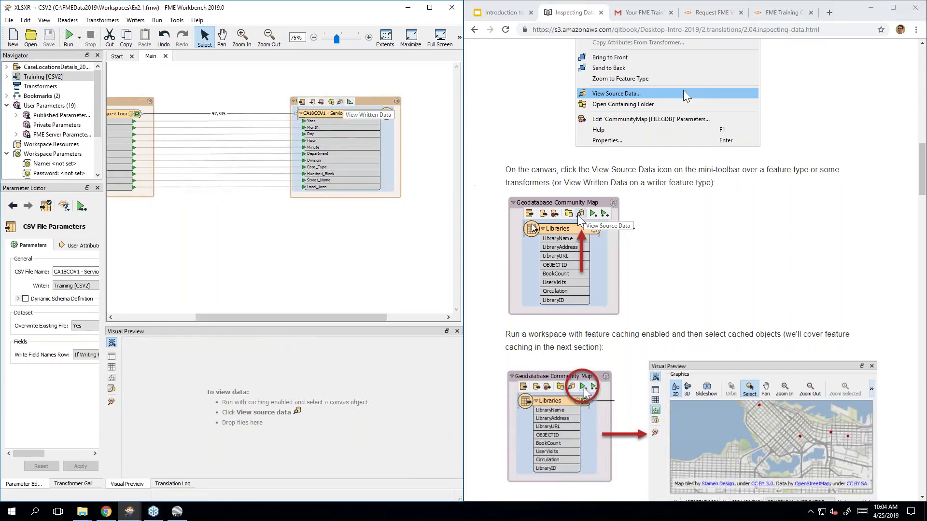
- Read the manual's feature caching method and inspect the cached features of the CA18COV1 reader feature type in Visual Preview
{"action": "scroll", "coordinate": [690, 271], "scroll_direction": "down", "scroll_amount": 4}
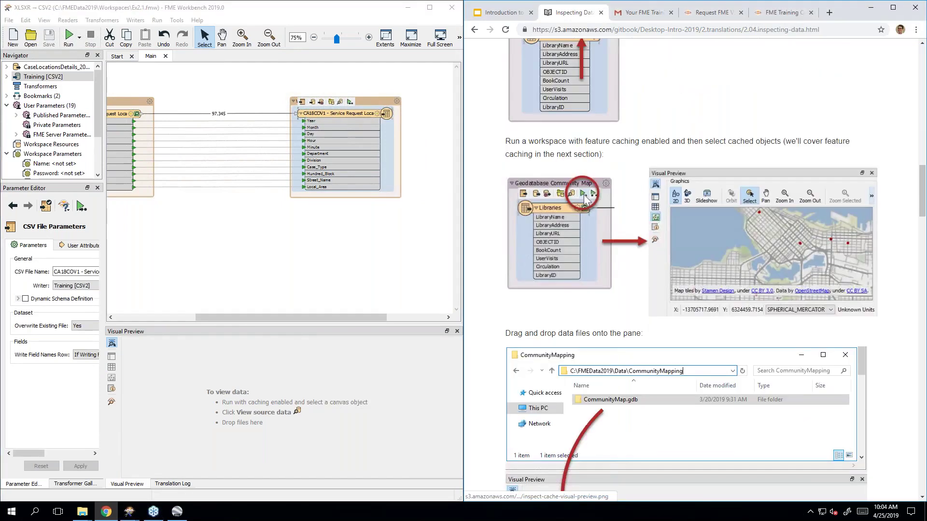
{"action": "scroll", "coordinate": [690, 270], "scroll_direction": "down", "scroll_amount": 1}
{"action": "left_click_drag", "start_coordinate": [254, 316], "coordinate": [181, 308]}
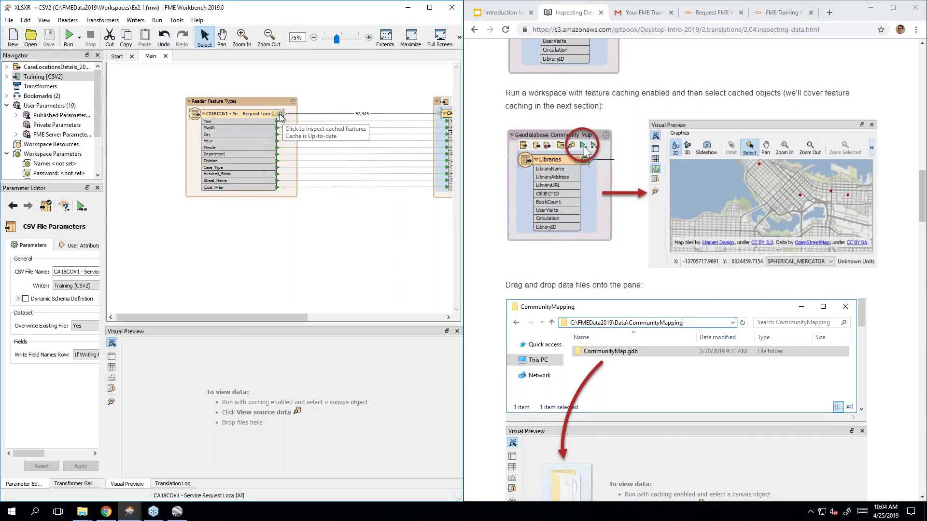
{"action": "left_click", "coordinate": [244, 113]}
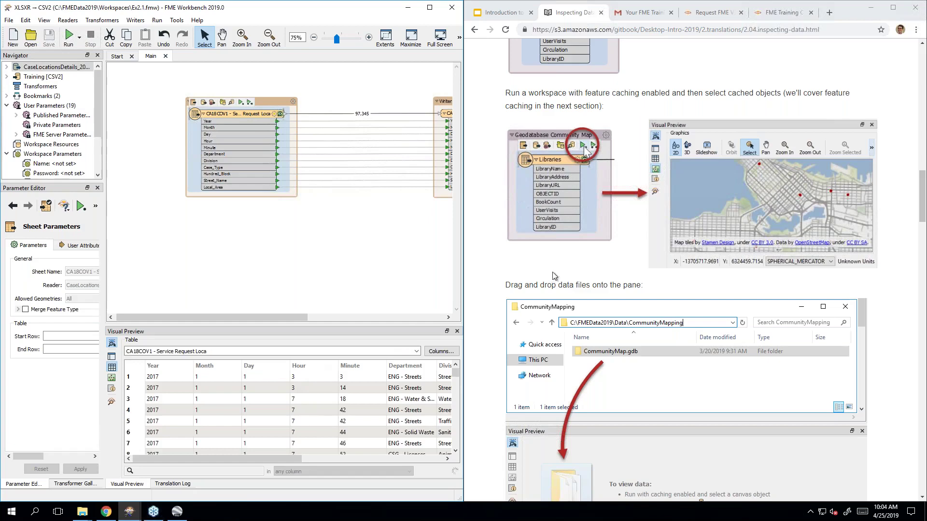
- Read how data files are added to Visual Preview and bring the folder C:\FMEData2019\Data\Parks up beside the workspace
{"action": "scroll", "coordinate": [585, 150], "scroll_direction": "down", "scroll_amount": 3}
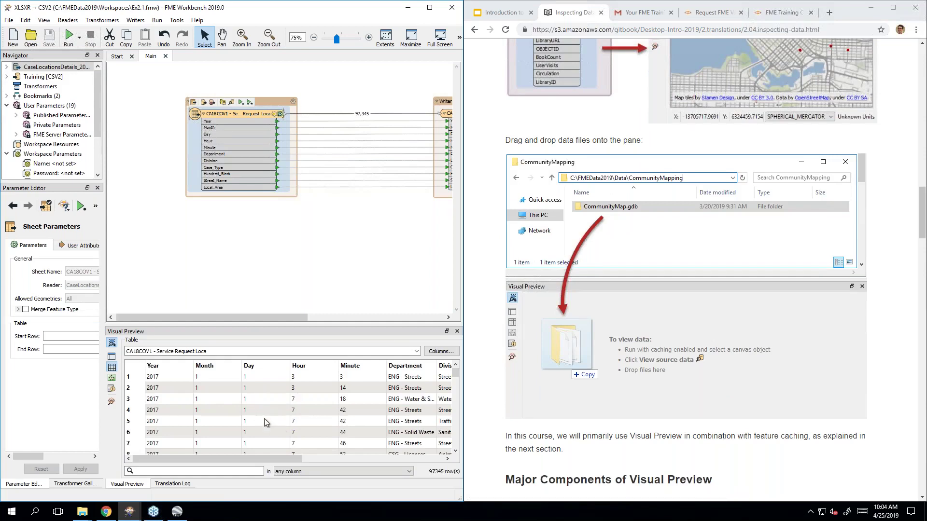
{"action": "mouse_move", "coordinate": [85, 514]}
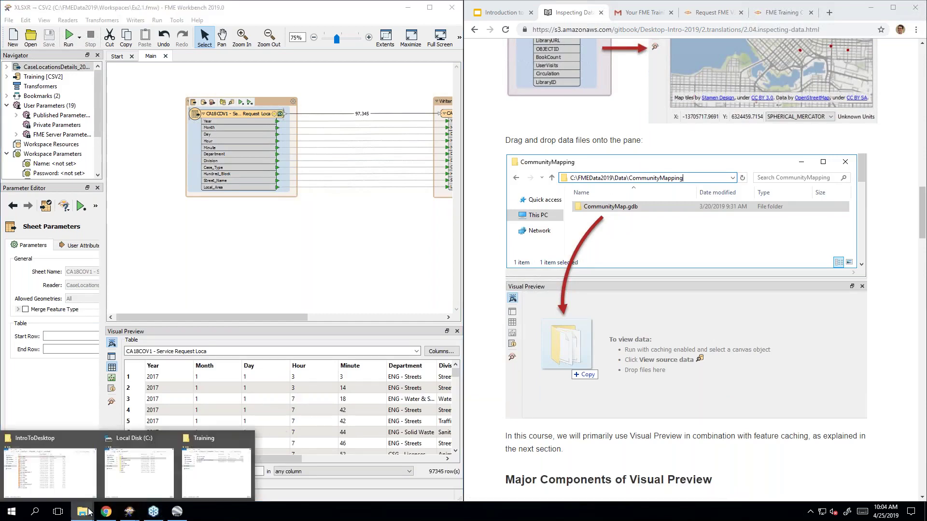
{"action": "left_click", "coordinate": [185, 472]}
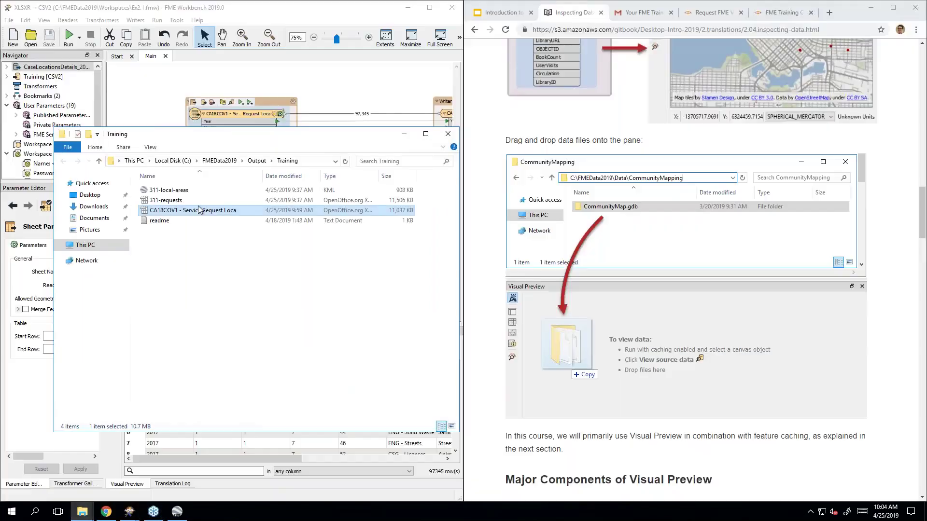
{"action": "left_click", "coordinate": [224, 161]}
{"action": "double_click", "coordinate": [168, 188]}
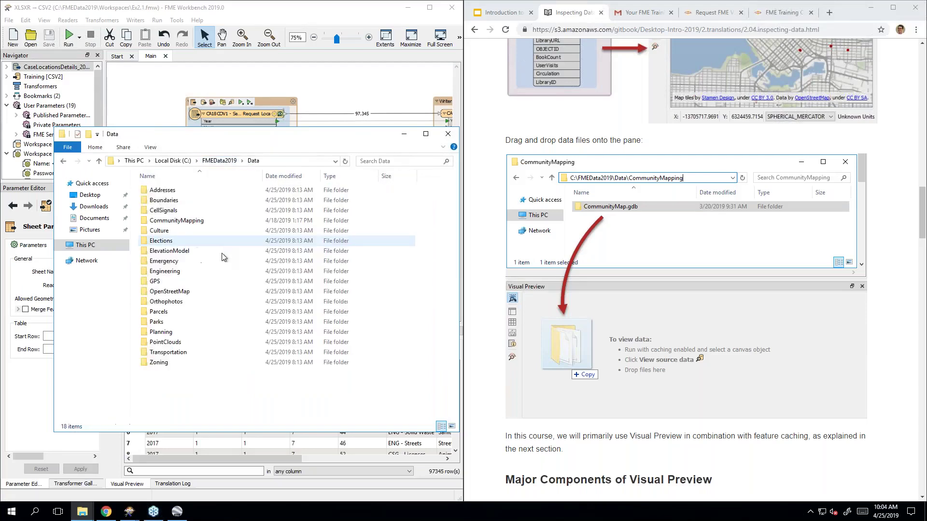
{"action": "double_click", "coordinate": [160, 322]}
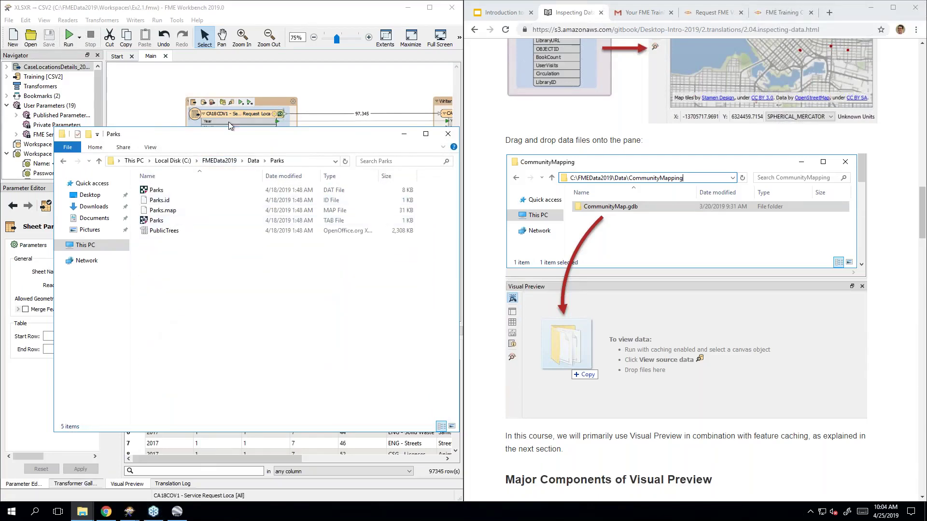
{"action": "left_click_drag", "start_coordinate": [310, 140], "coordinate": [797, 119]}
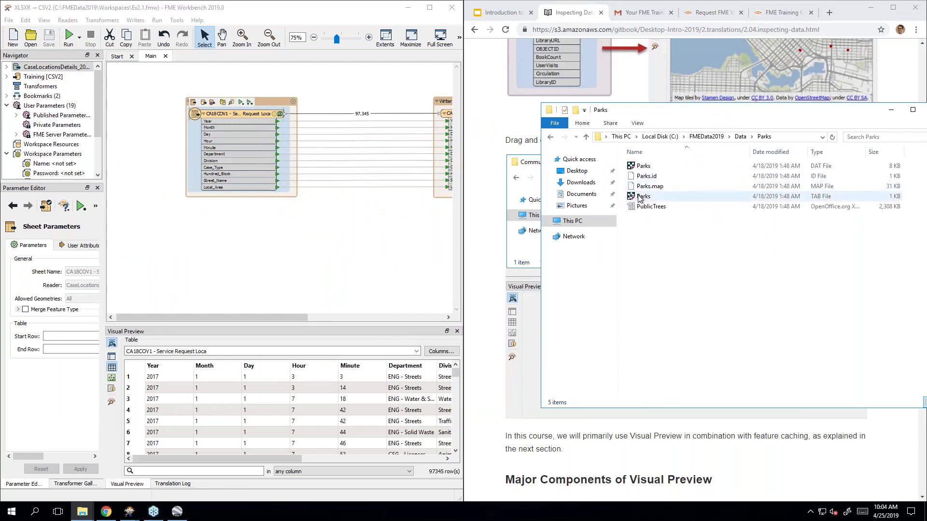
- Load Parks.tab into Visual Preview with the MapInfo TAB format and put the Parks folder window away
{"action": "left_click", "coordinate": [645, 197]}
{"action": "left_click_drag", "start_coordinate": [646, 198], "coordinate": [294, 424]}
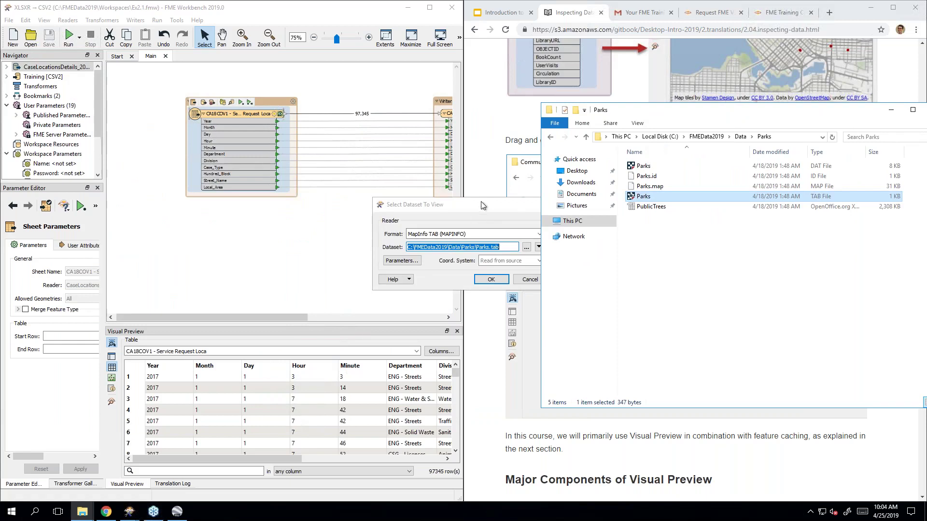
{"action": "left_click", "coordinate": [481, 205]}
{"action": "left_click", "coordinate": [492, 280]}
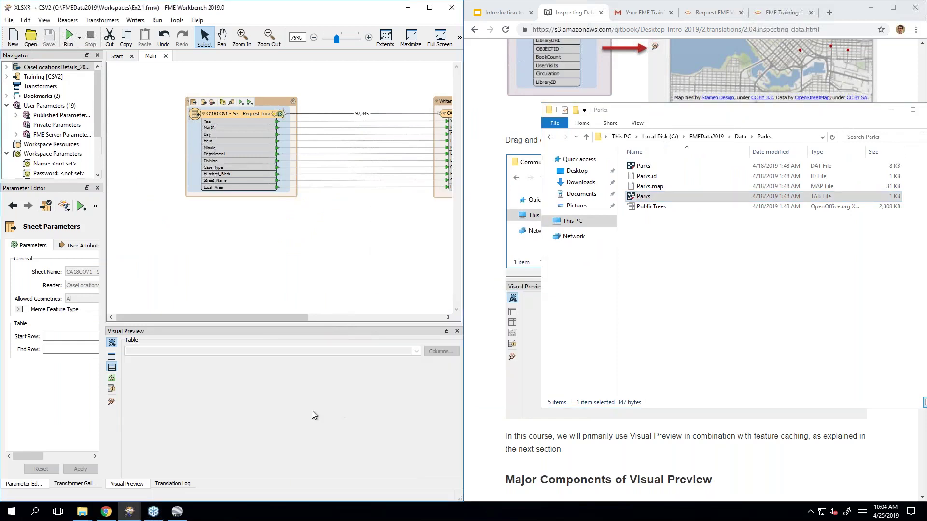
{"action": "left_click", "coordinate": [890, 114]}
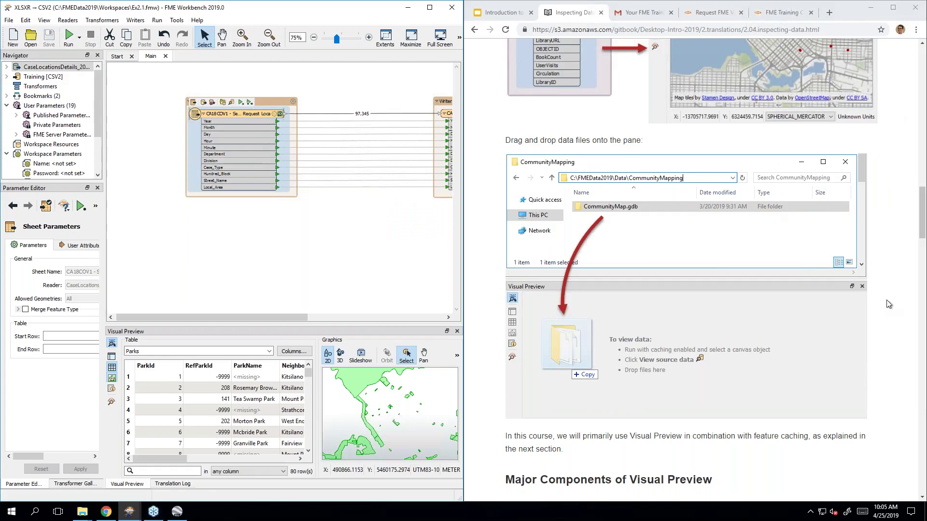
- Read the Major Components and Options sections, and deselect and reselect the CA18COV1 reader feature type to try automatic inspection
{"action": "scroll", "coordinate": [888, 304], "scroll_direction": "down", "scroll_amount": 5}
{"action": "scroll", "coordinate": [888, 304], "scroll_direction": "down", "scroll_amount": 4}
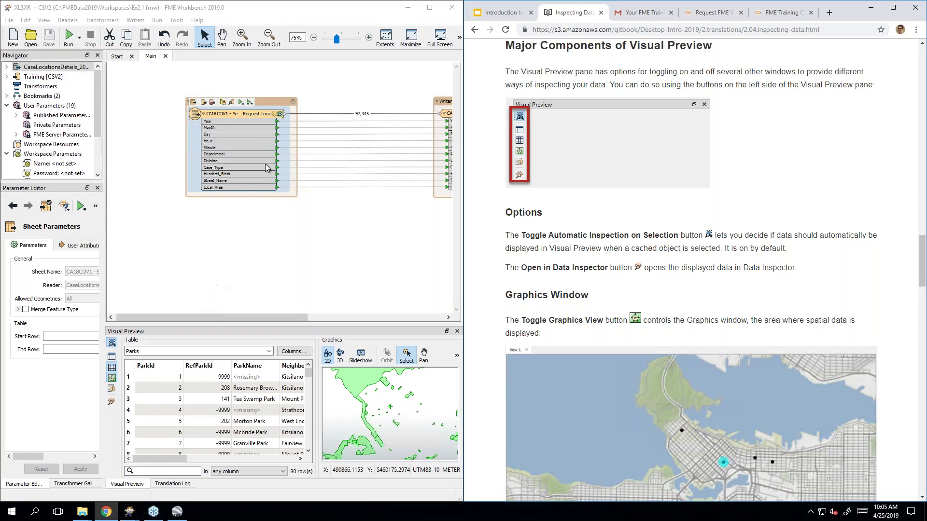
{"action": "left_click", "coordinate": [240, 242]}
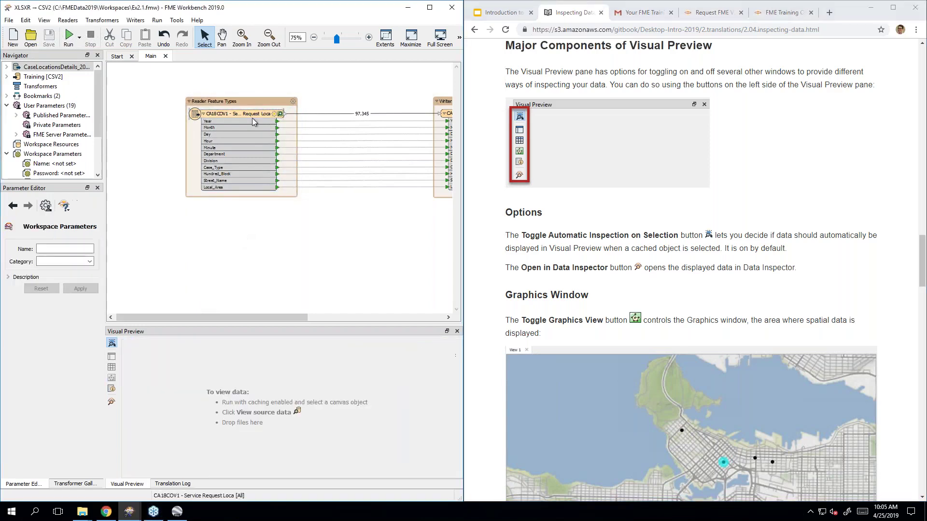
{"action": "left_click", "coordinate": [253, 115]}
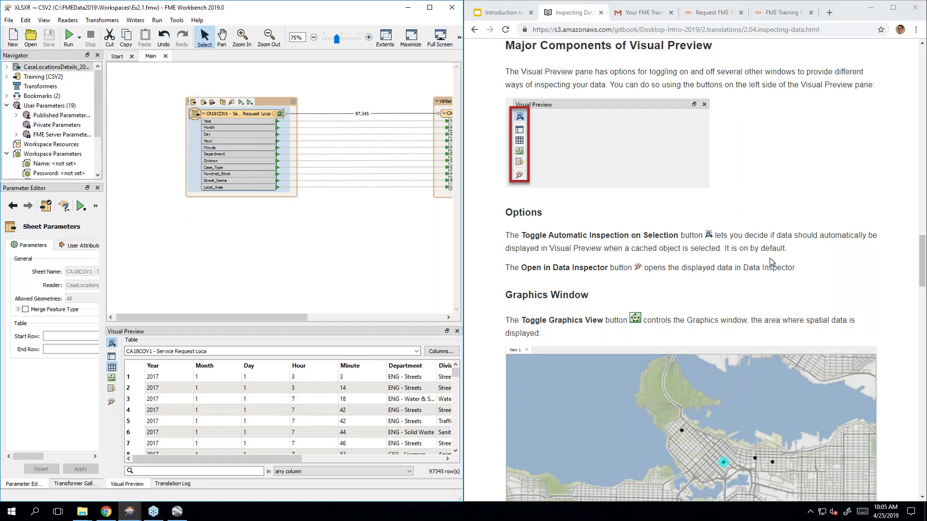
- Read the Graphics Window section, toggle the Table View off and on, and replace it with the Graphics View in Visual Preview
{"action": "scroll", "coordinate": [770, 258], "scroll_direction": "down", "scroll_amount": 3}
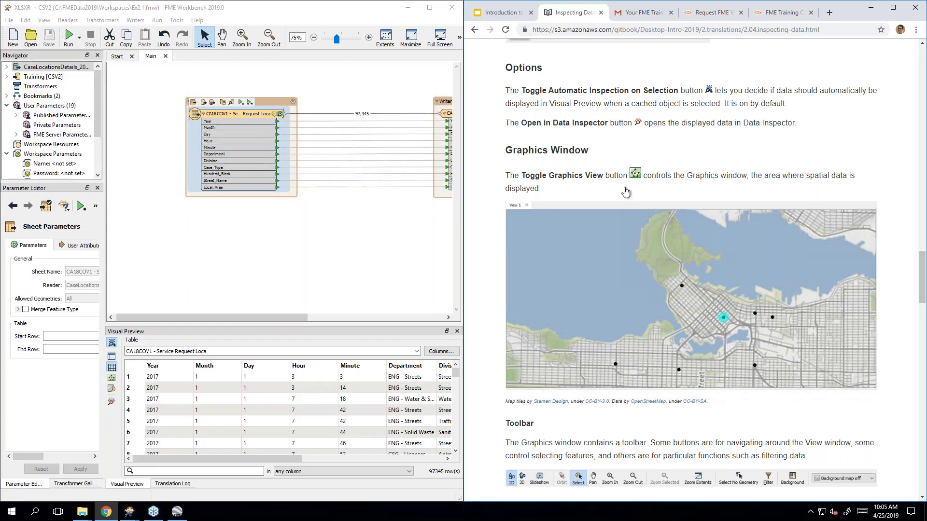
{"action": "scroll", "coordinate": [625, 192], "scroll_direction": "down", "scroll_amount": 2}
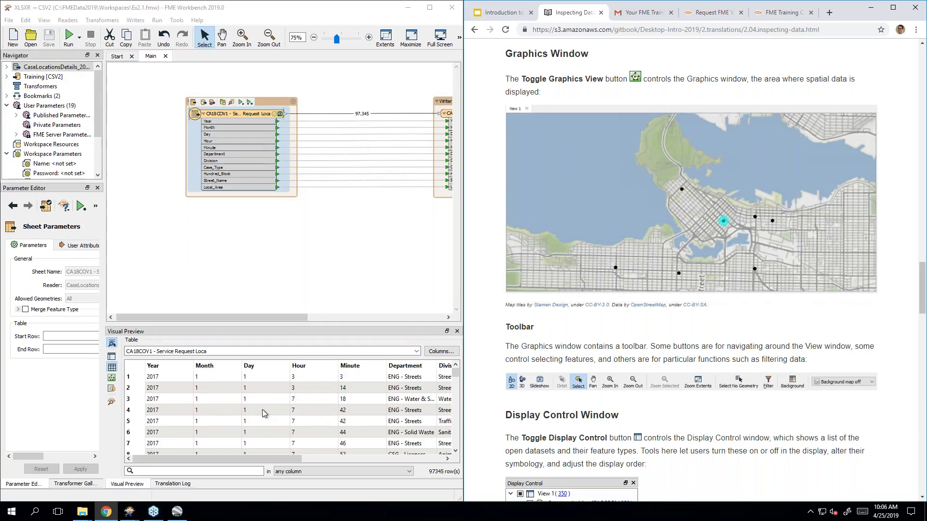
{"action": "left_click", "coordinate": [113, 371]}
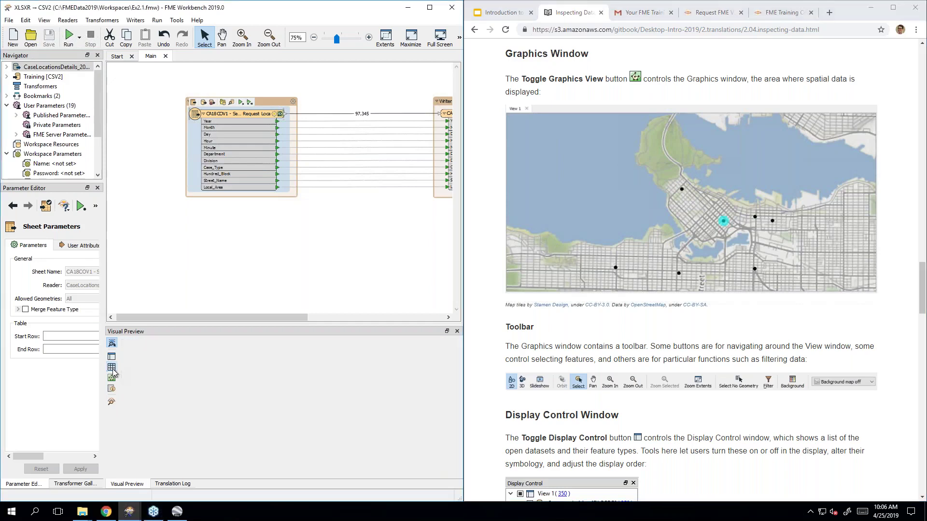
{"action": "left_click", "coordinate": [114, 372]}
{"action": "left_click", "coordinate": [114, 372]}
{"action": "left_click", "coordinate": [114, 371]}
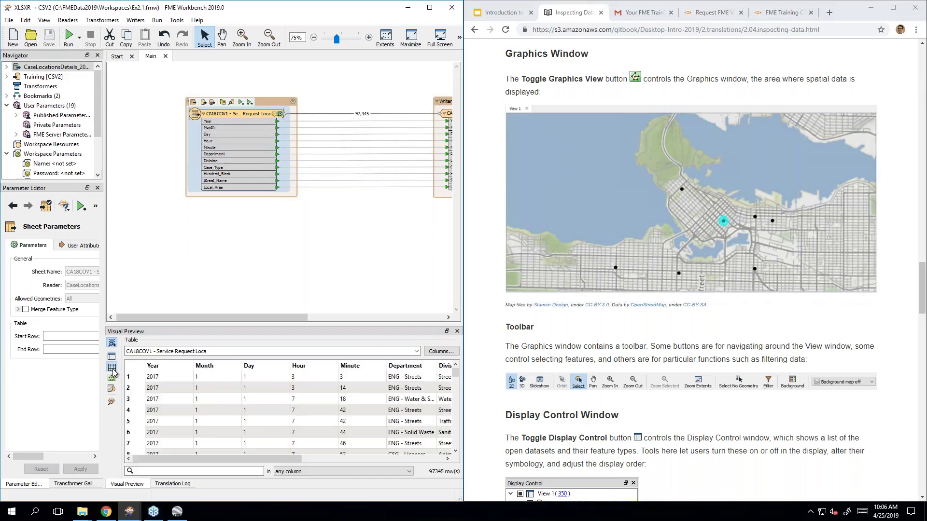
{"action": "left_click", "coordinate": [114, 372]}
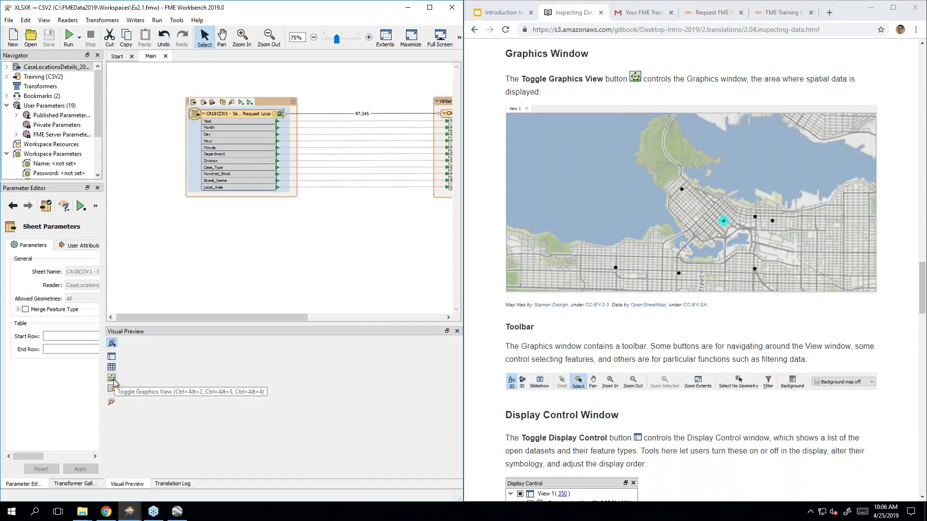
{"action": "left_click", "coordinate": [113, 379]}
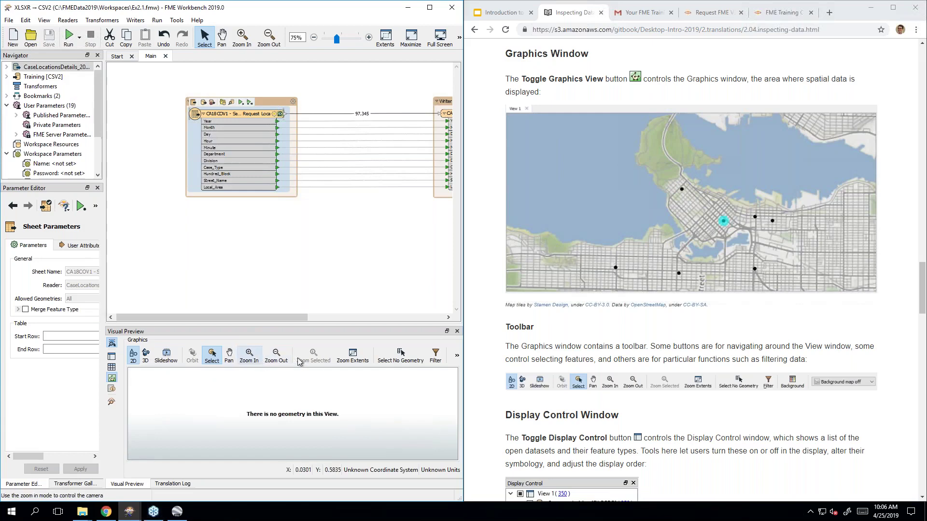
- Read the Display Control Window section and show Display Control alongside the Graphics View in Visual Preview
{"action": "scroll", "coordinate": [745, 313], "scroll_direction": "down", "scroll_amount": 7}
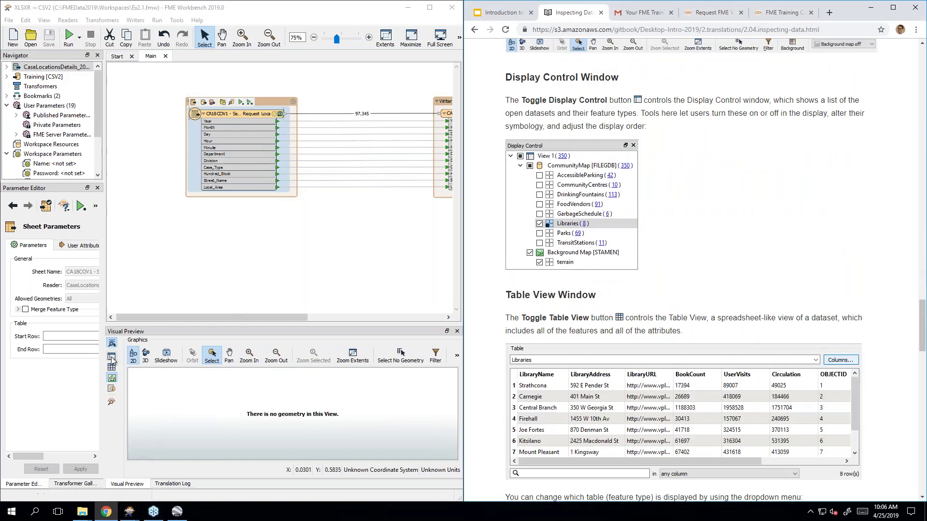
{"action": "left_click", "coordinate": [112, 381]}
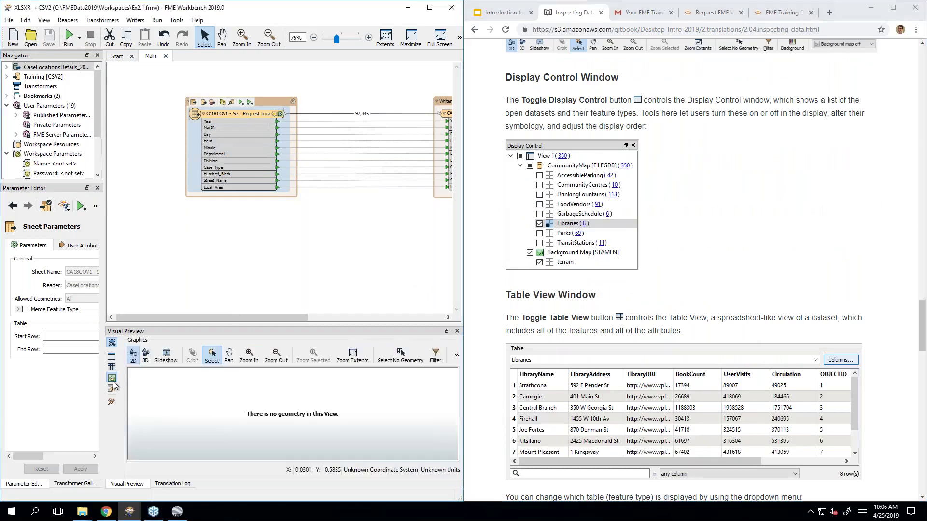
{"action": "left_click", "coordinate": [112, 357]}
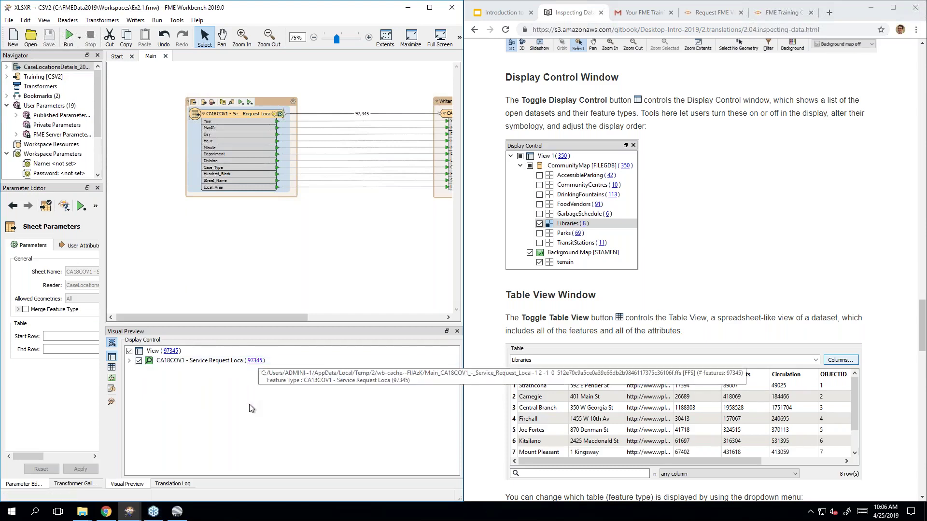
{"action": "left_click", "coordinate": [112, 378]}
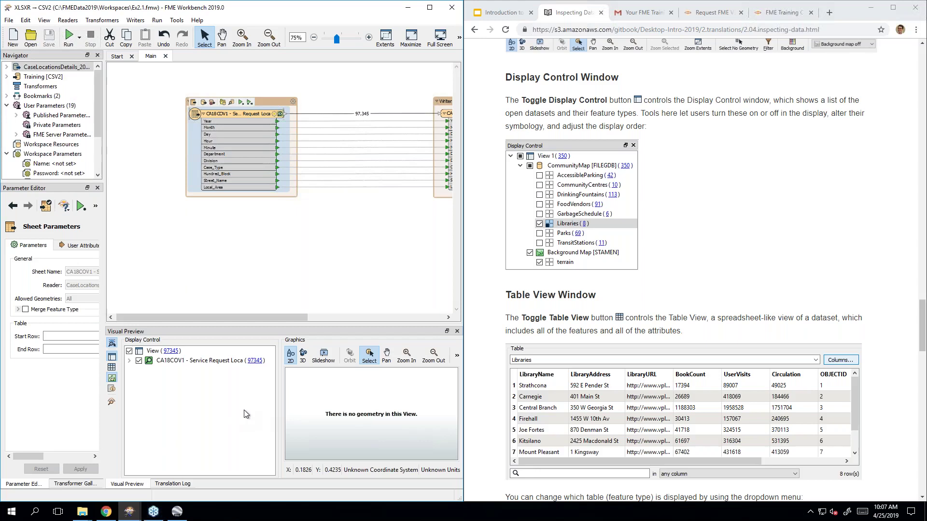
- Read the Table View and Feature Information sections, and replace the Graphics View and Display Control with the Table View in Visual Preview
{"action": "left_click", "coordinate": [710, 242]}
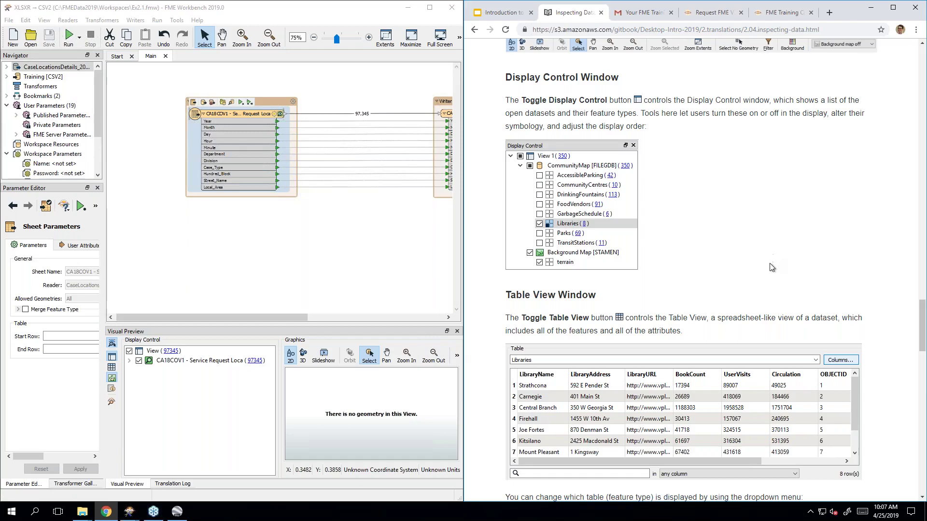
{"action": "scroll", "coordinate": [778, 258], "scroll_direction": "down", "scroll_amount": 12}
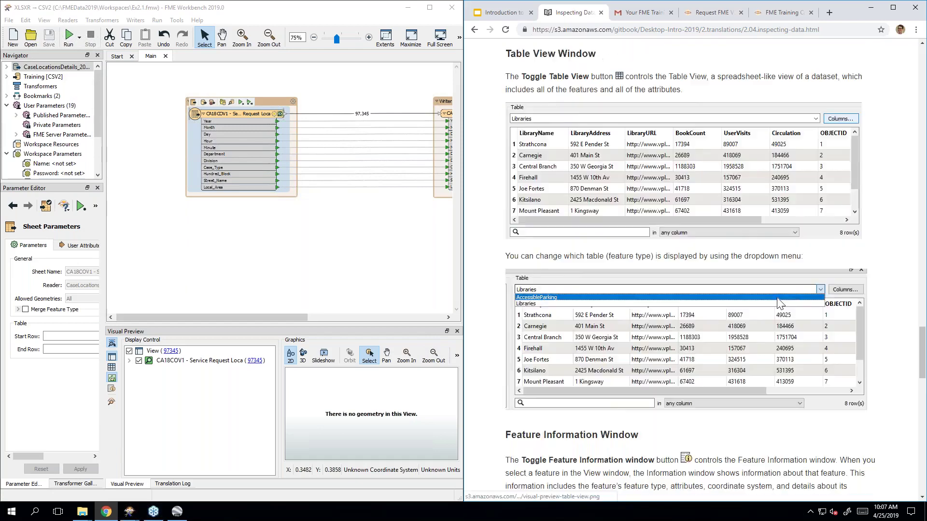
{"action": "scroll", "coordinate": [765, 262], "scroll_direction": "down", "scroll_amount": 1}
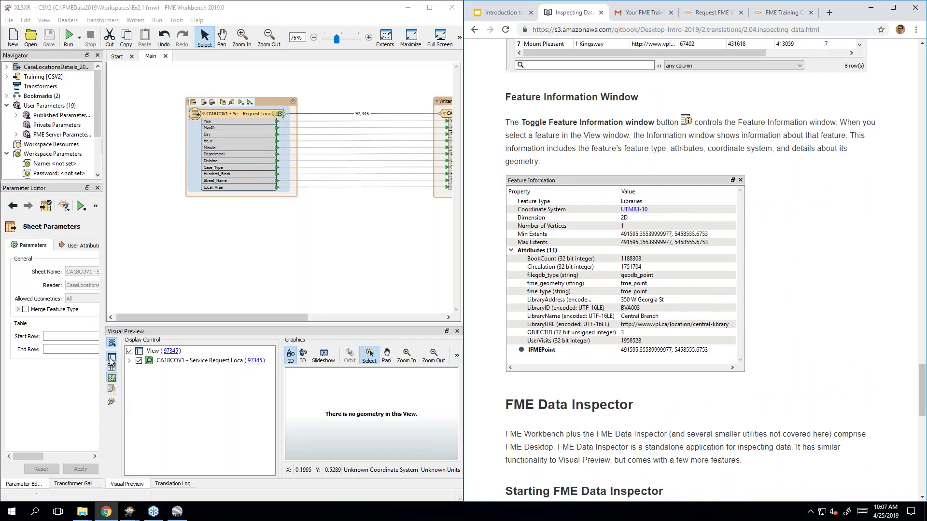
{"action": "left_click", "coordinate": [112, 378]}
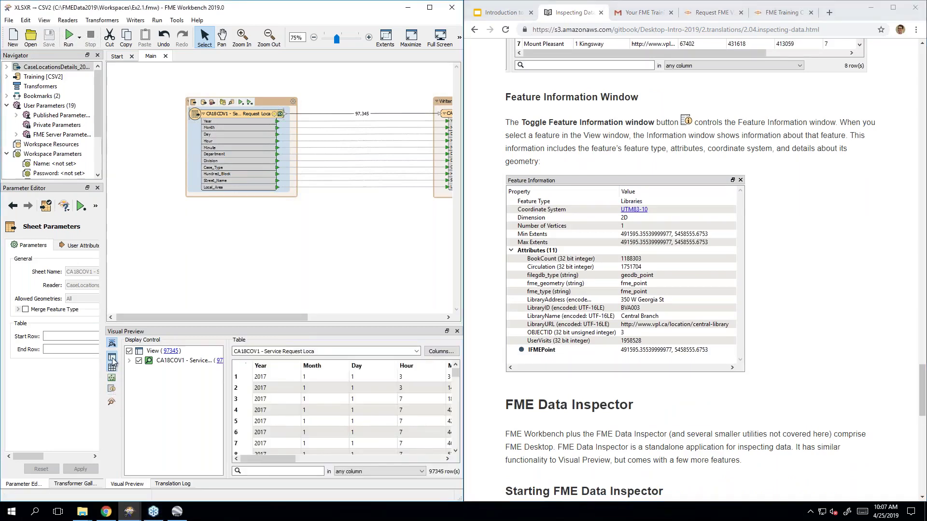
- Select the first CA18COV1 record, examine its properties and attributes in a widened Feature Information window, and close that window
{"action": "left_click", "coordinate": [157, 378]}
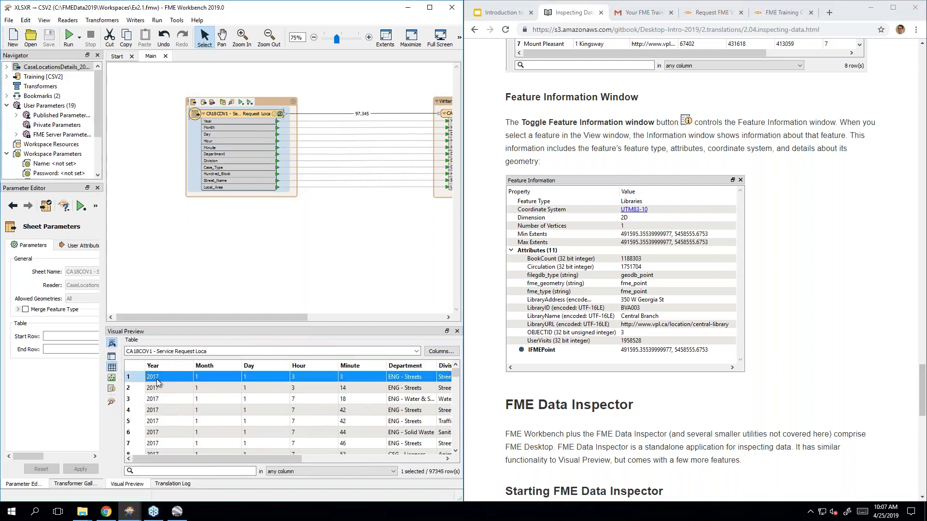
{"action": "left_click", "coordinate": [111, 390]}
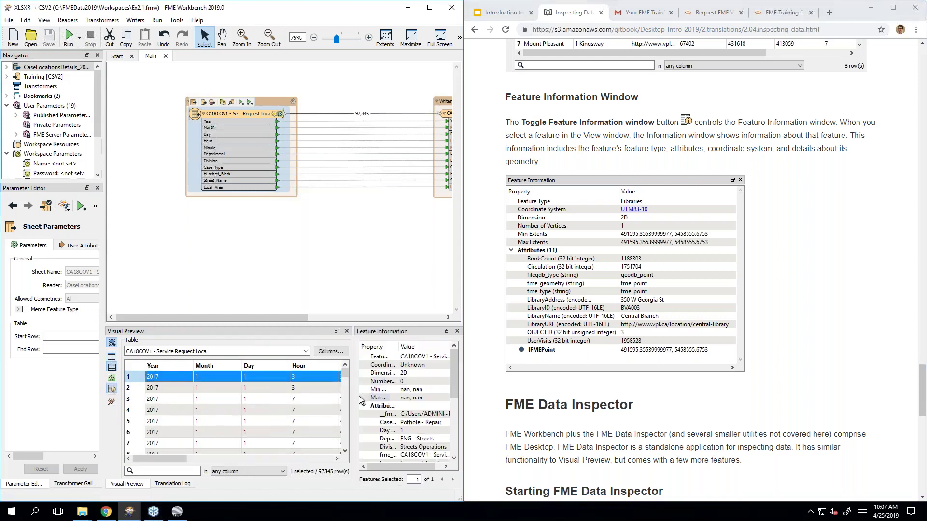
{"action": "left_click_drag", "start_coordinate": [355, 398], "coordinate": [251, 391]}
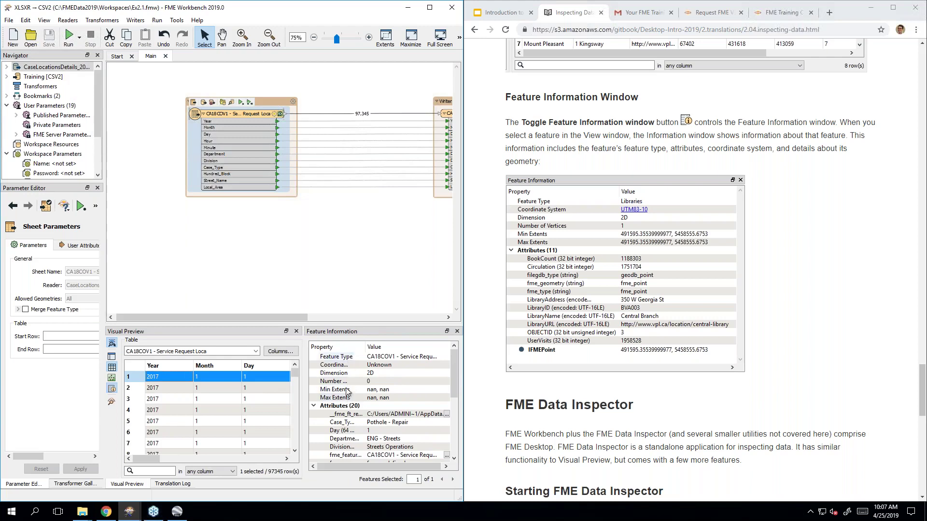
{"action": "scroll", "coordinate": [344, 401], "scroll_direction": "down", "scroll_amount": 2}
{"action": "scroll", "coordinate": [344, 408], "scroll_direction": "down", "scroll_amount": 3}
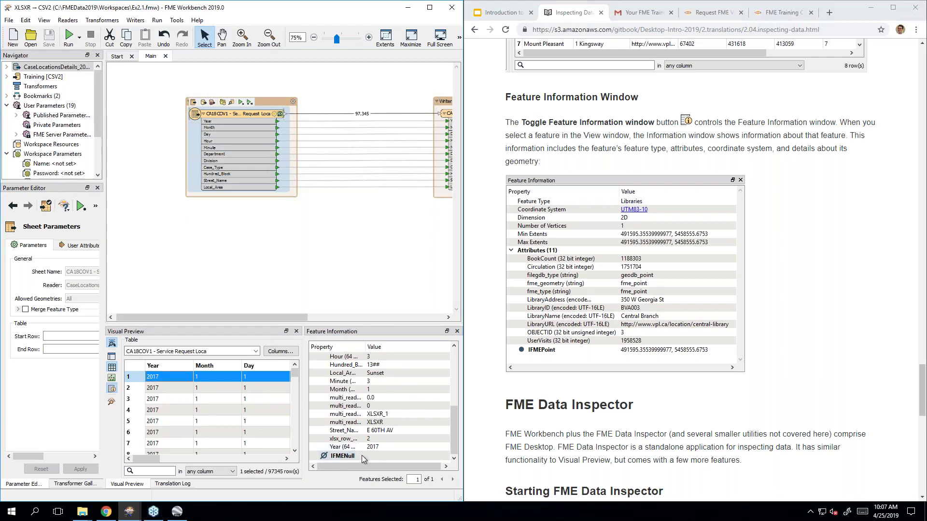
{"action": "scroll", "coordinate": [361, 456], "scroll_direction": "up", "scroll_amount": 6}
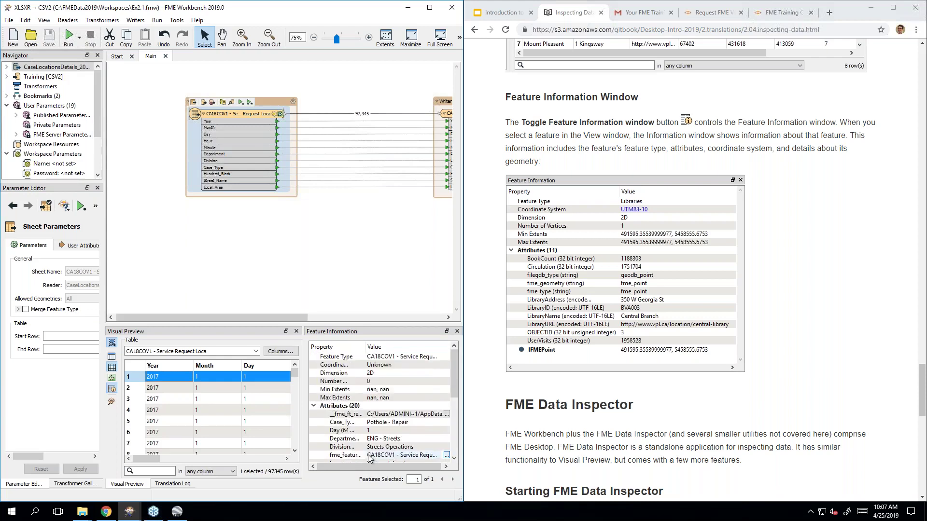
{"action": "left_click", "coordinate": [457, 332]}
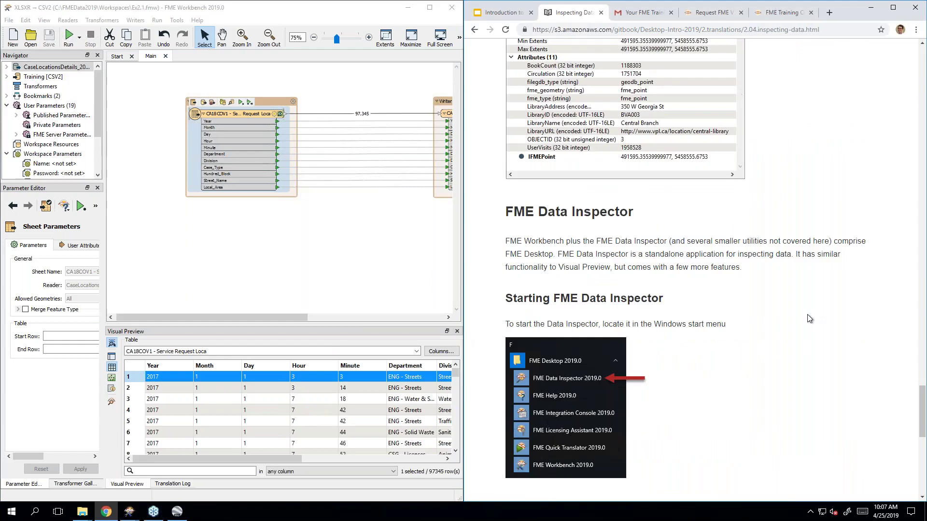
- Read how to start the Data Inspector, launch FME Data Inspector 2019.0 from the FME Desktop 2019.0.0.1 programs, and maximize it
{"action": "scroll", "coordinate": [810, 319], "scroll_direction": "down", "scroll_amount": 3}
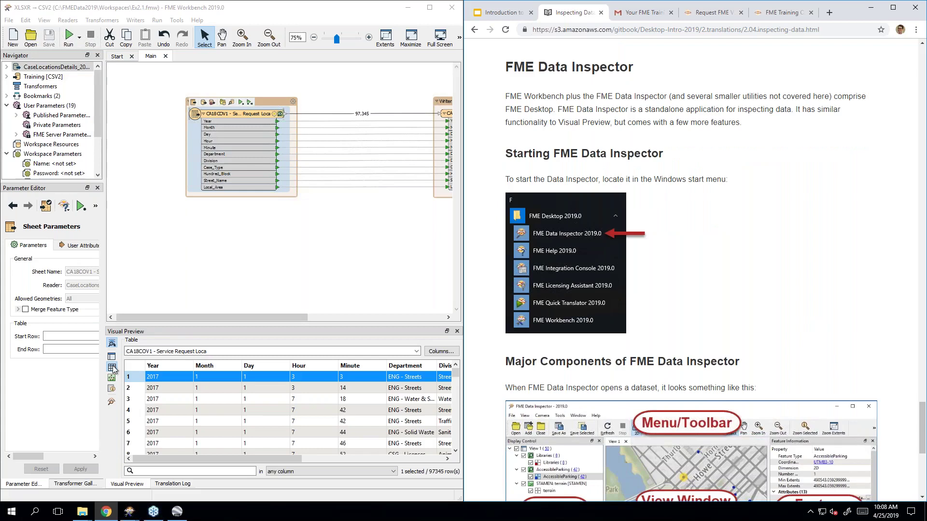
{"action": "left_click", "coordinate": [11, 513]}
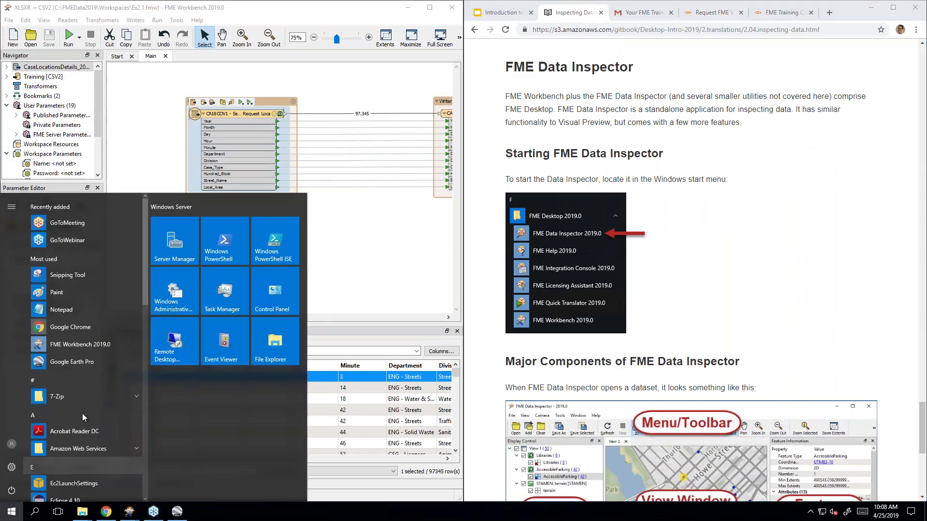
{"action": "scroll", "coordinate": [82, 413], "scroll_direction": "down", "scroll_amount": 3}
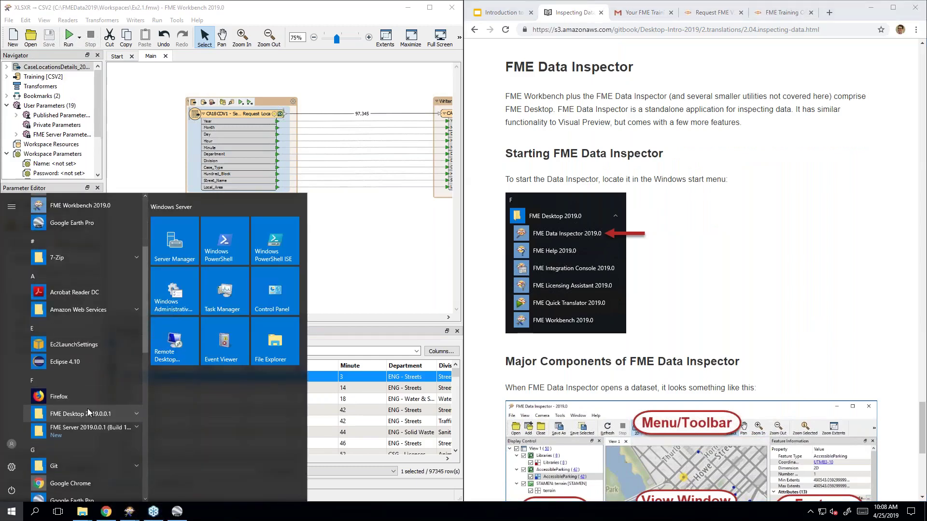
{"action": "scroll", "coordinate": [88, 408], "scroll_direction": "down", "scroll_amount": 3}
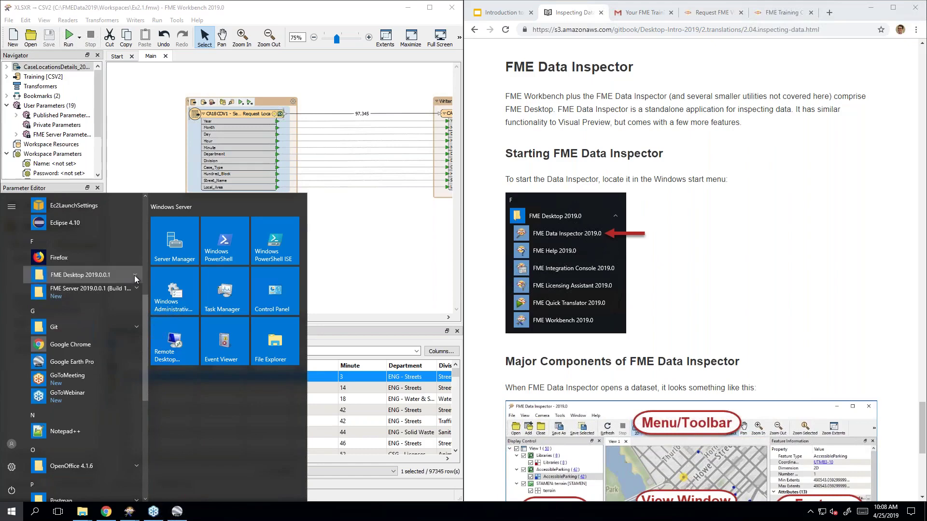
{"action": "left_click", "coordinate": [133, 275]}
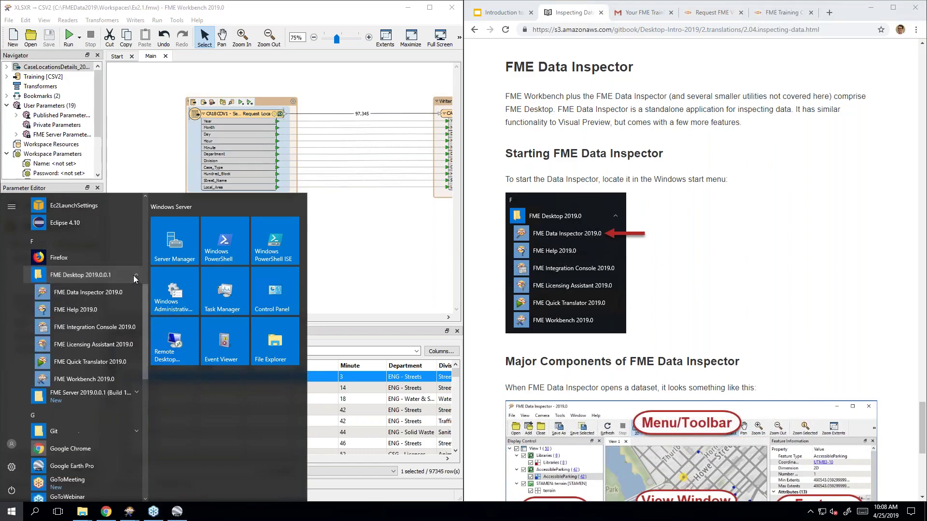
{"action": "left_click", "coordinate": [102, 293]}
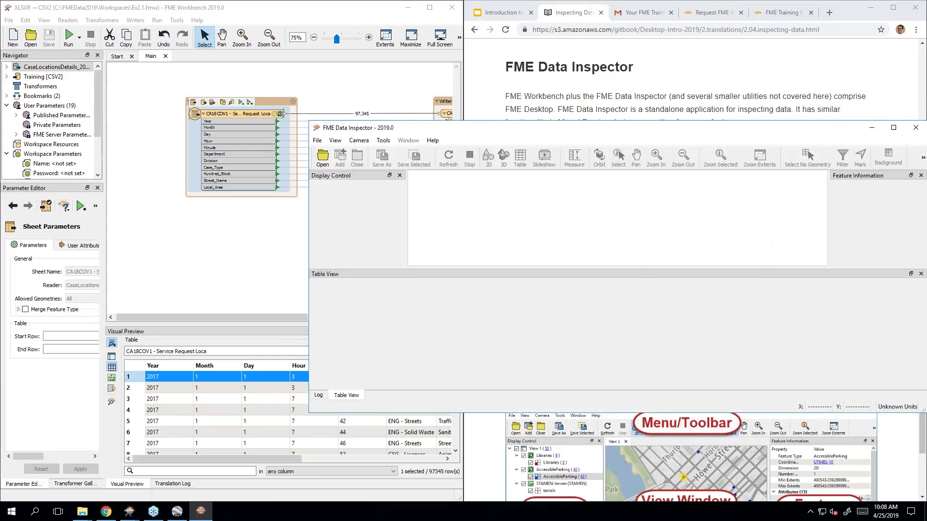
{"action": "double_click", "coordinate": [675, 122]}
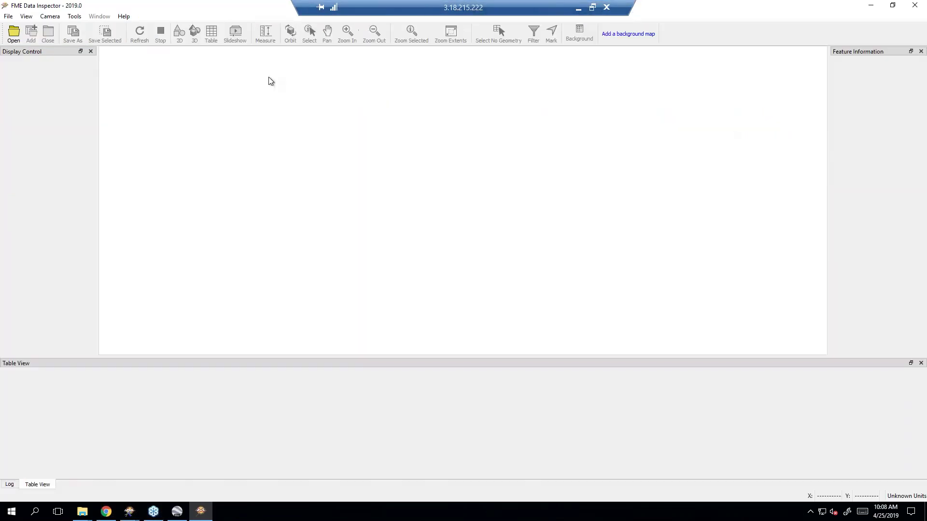
- Open the Parks dataset from FMEData2019\Data\Parks using the MapInfo TAB (MITAB) format
{"action": "left_click", "coordinate": [19, 33]}
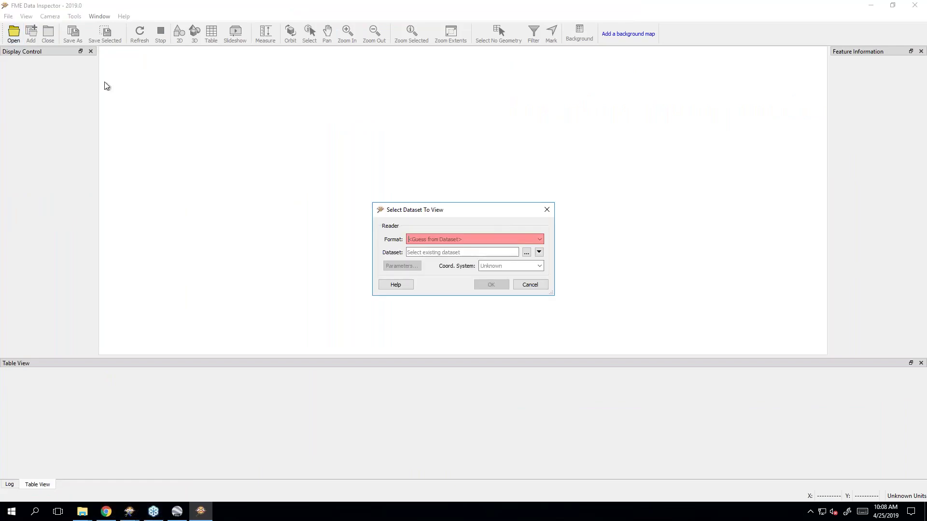
{"action": "type", "text": "mita"}
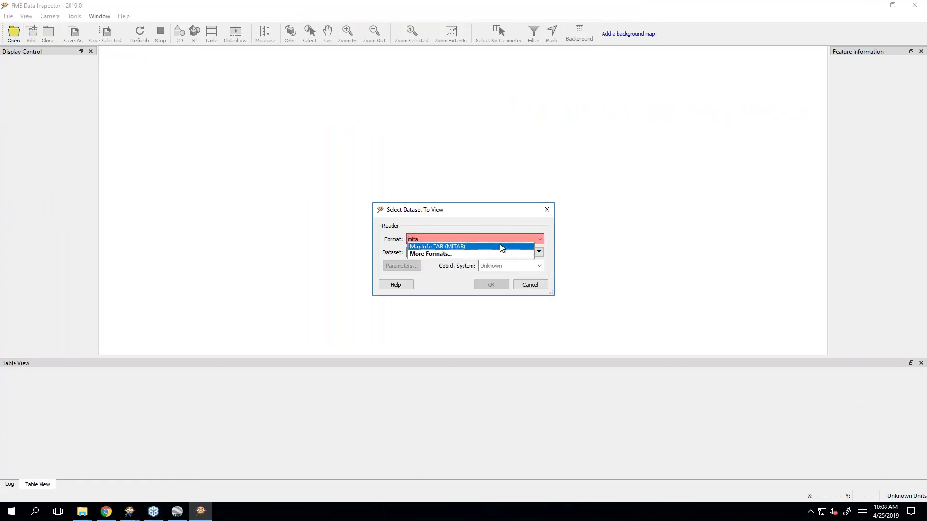
{"action": "left_click", "coordinate": [501, 247]}
{"action": "left_click", "coordinate": [526, 252]}
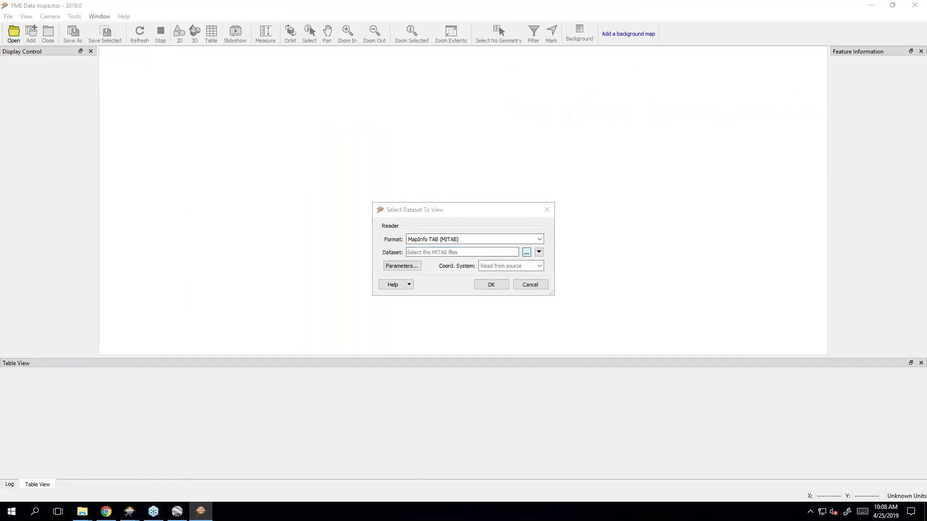
{"action": "left_click", "coordinate": [524, 240]}
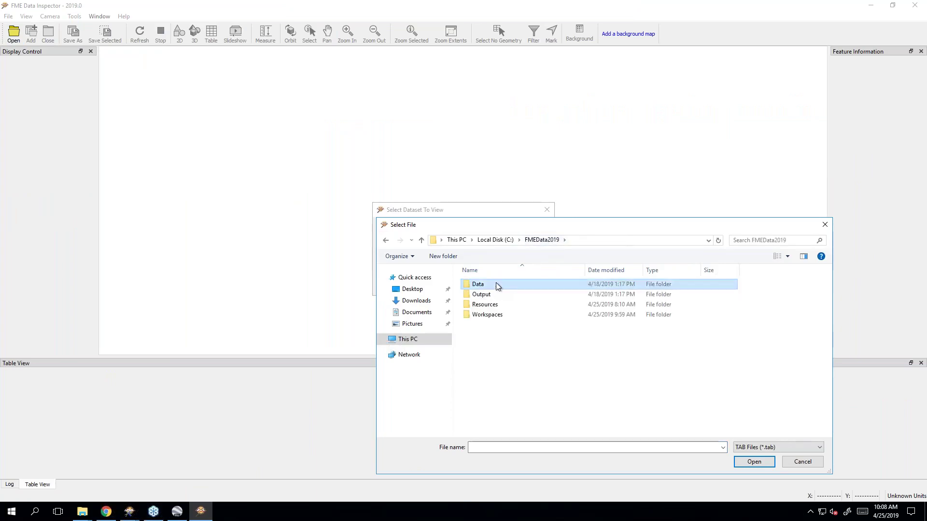
{"action": "double_click", "coordinate": [497, 284]}
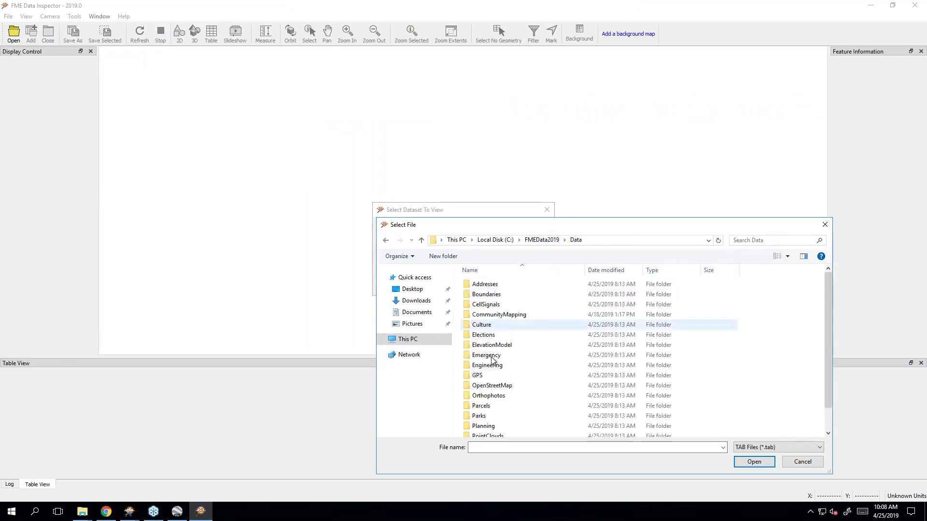
{"action": "double_click", "coordinate": [479, 416]}
{"action": "double_click", "coordinate": [479, 285]}
{"action": "left_click", "coordinate": [488, 285]}
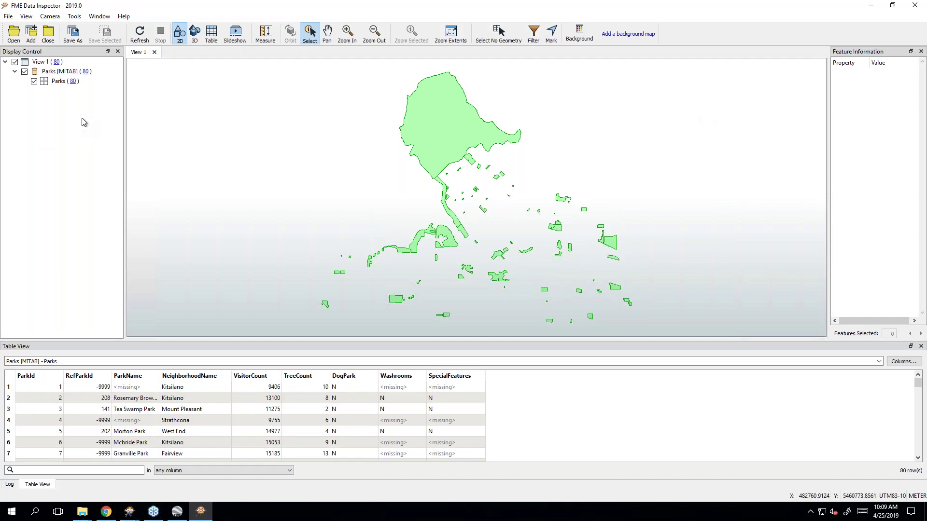
- Try the Parks dataset's display toggle, and select several park records through Granville Park in Table View to locate them on the map
{"action": "left_click", "coordinate": [24, 71]}
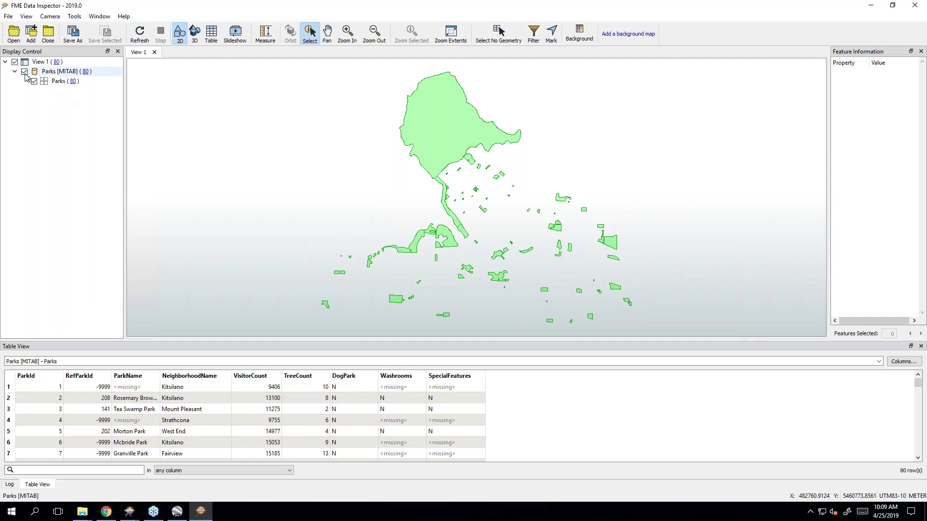
{"action": "left_click", "coordinate": [24, 72]}
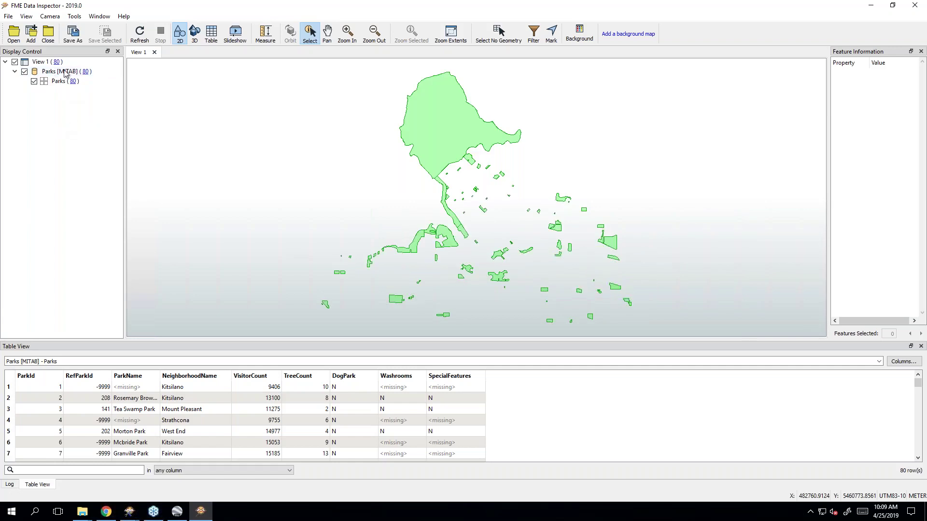
{"action": "left_click", "coordinate": [146, 402]}
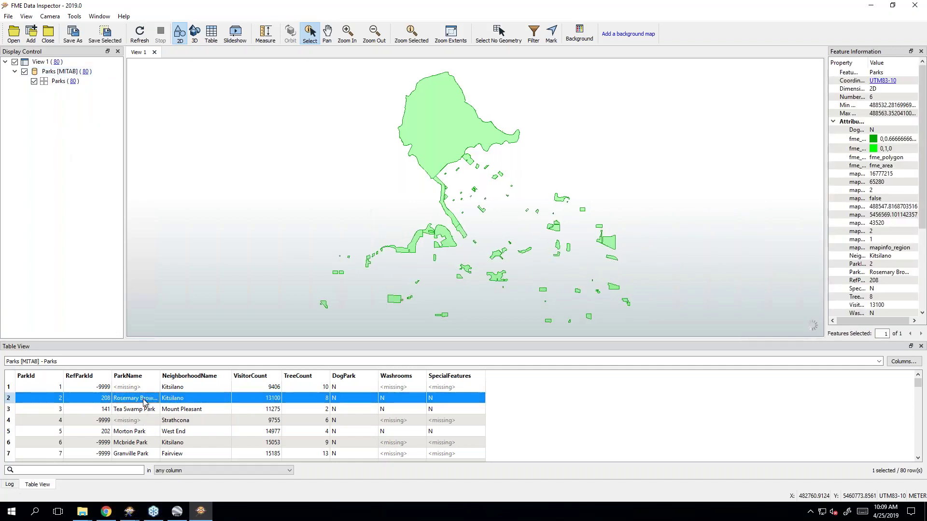
{"action": "left_click", "coordinate": [138, 410]}
{"action": "left_click", "coordinate": [142, 435]}
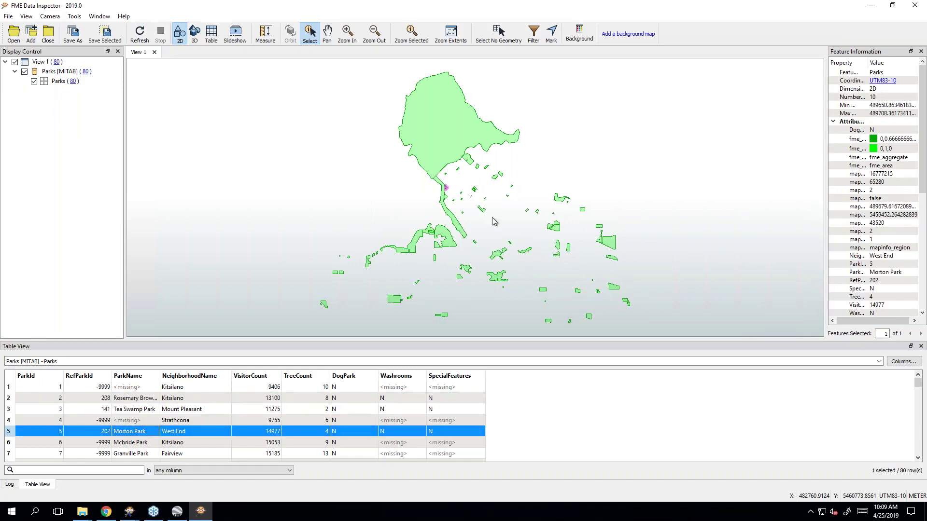
{"action": "left_click", "coordinate": [145, 445]}
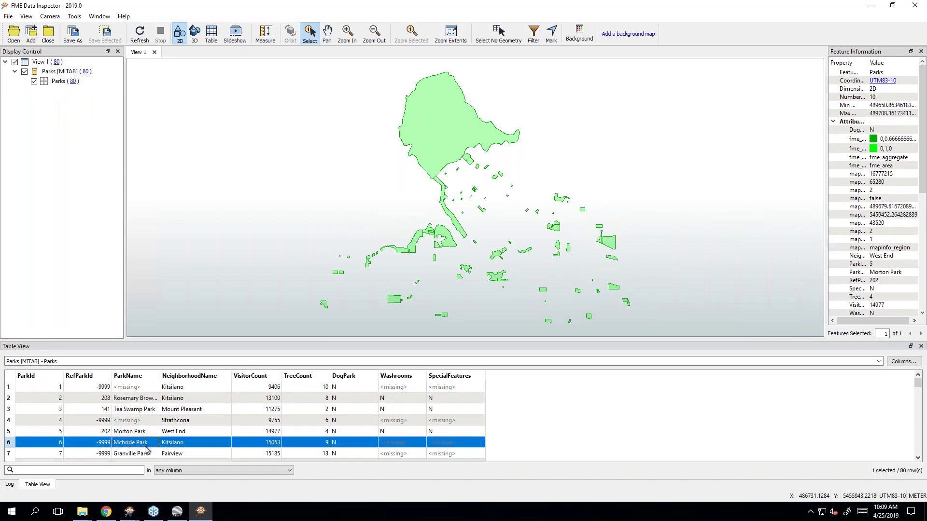
{"action": "left_click", "coordinate": [146, 456]}
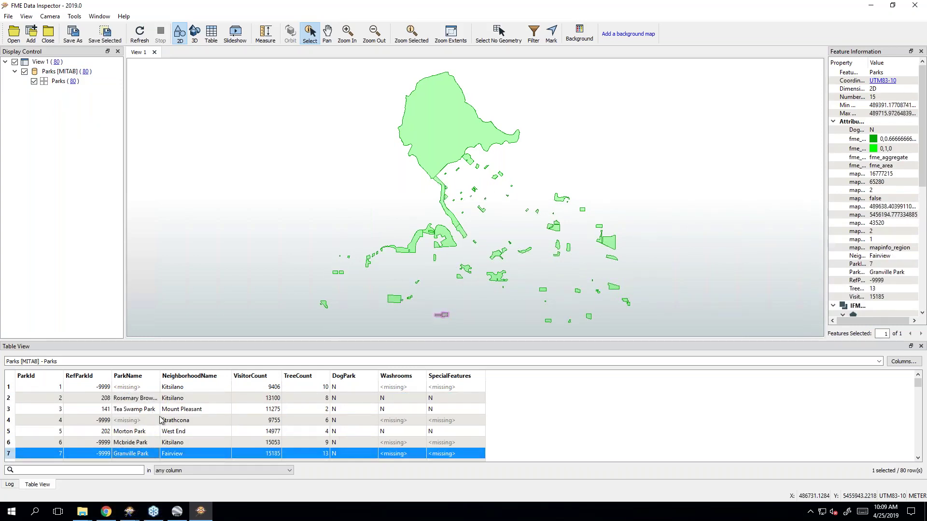
- Select Stanley Park on the map to inspect its Feature Information, and clear the selection
{"action": "left_click", "coordinate": [444, 116]}
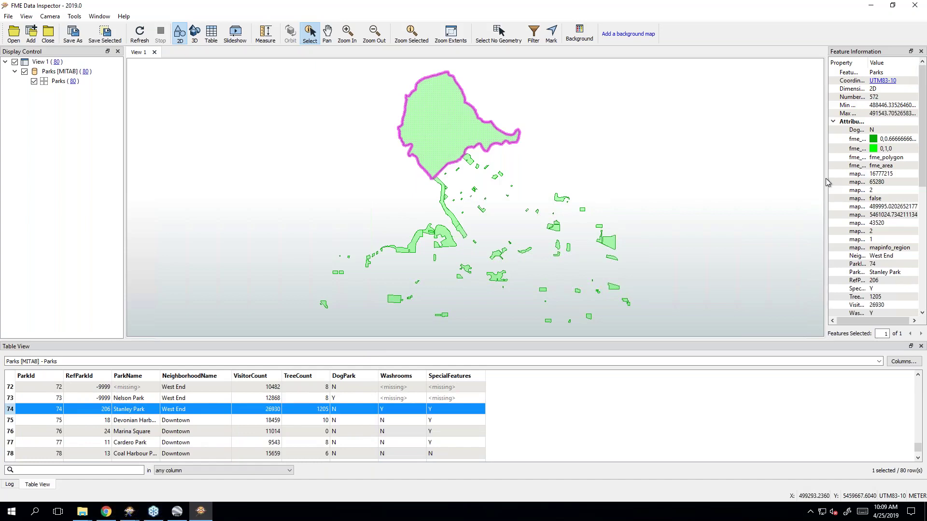
{"action": "left_click_drag", "start_coordinate": [828, 182], "coordinate": [709, 188]}
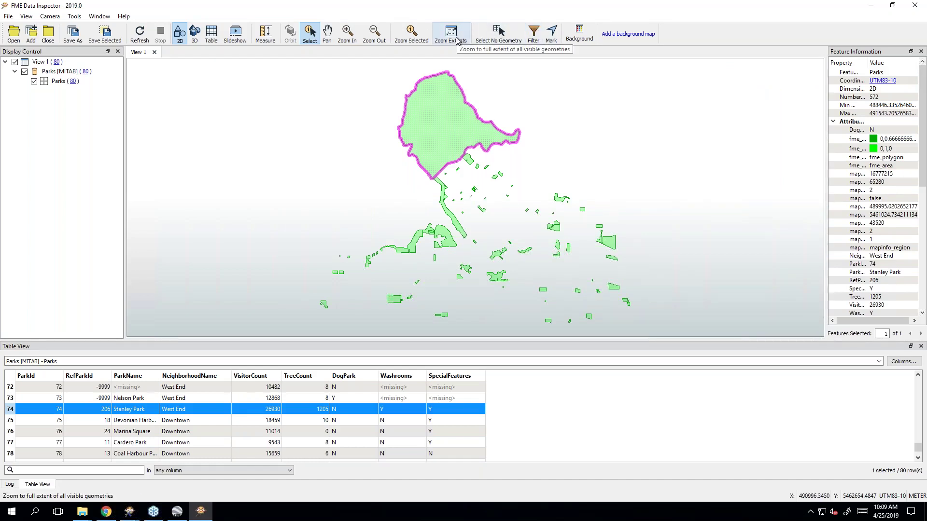
{"action": "left_click", "coordinate": [312, 183]}
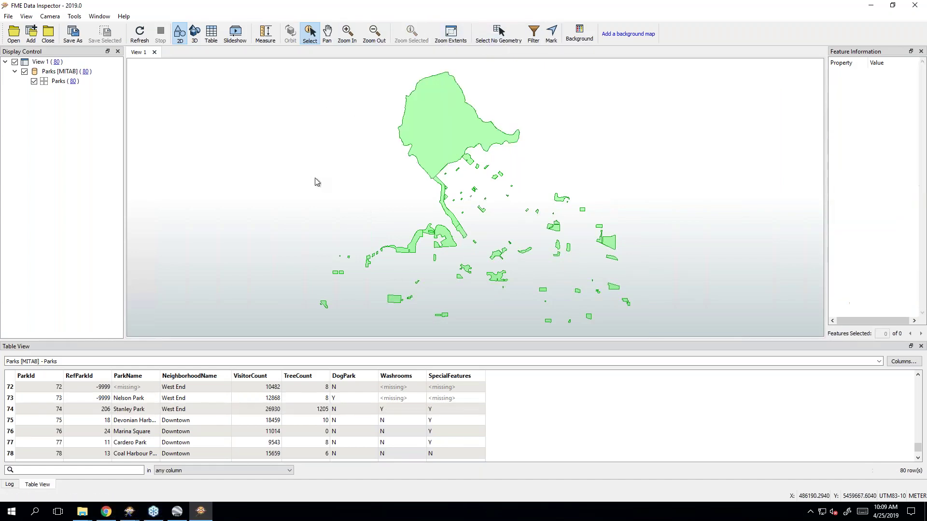
- Minimize the Data Inspector and read the manual's Major Components of FME Data Inspector section, including the differences from Visual Preview
{"action": "left_click", "coordinate": [870, 9]}
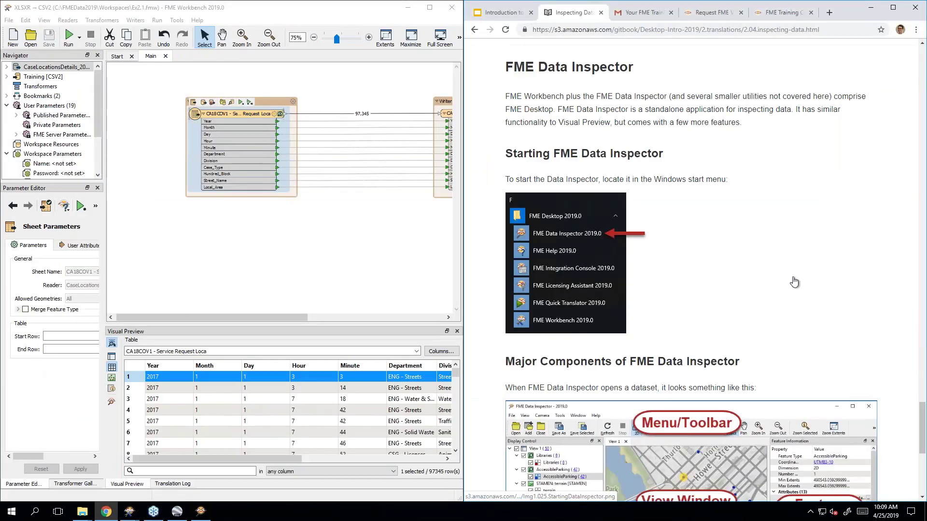
{"action": "scroll", "coordinate": [693, 205], "scroll_direction": "down", "scroll_amount": 7}
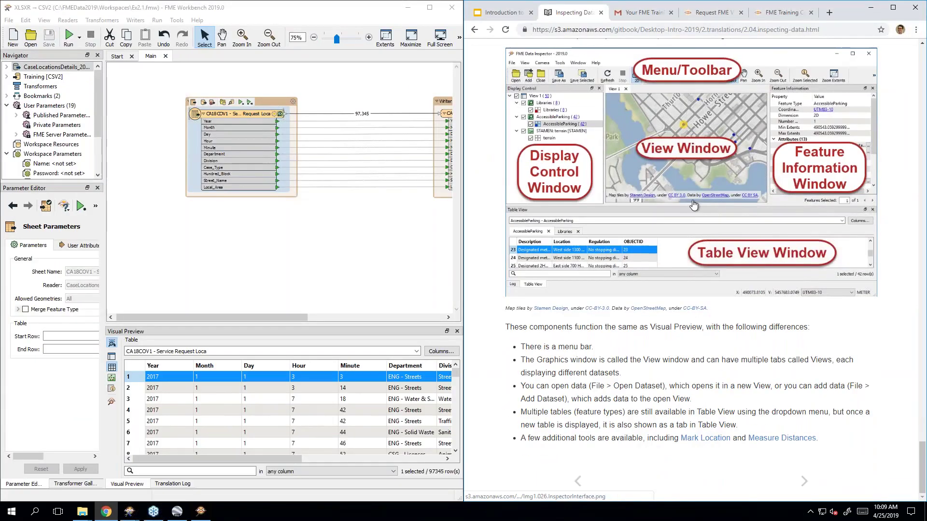
{"action": "scroll", "coordinate": [693, 205], "scroll_direction": "up", "scroll_amount": 2}
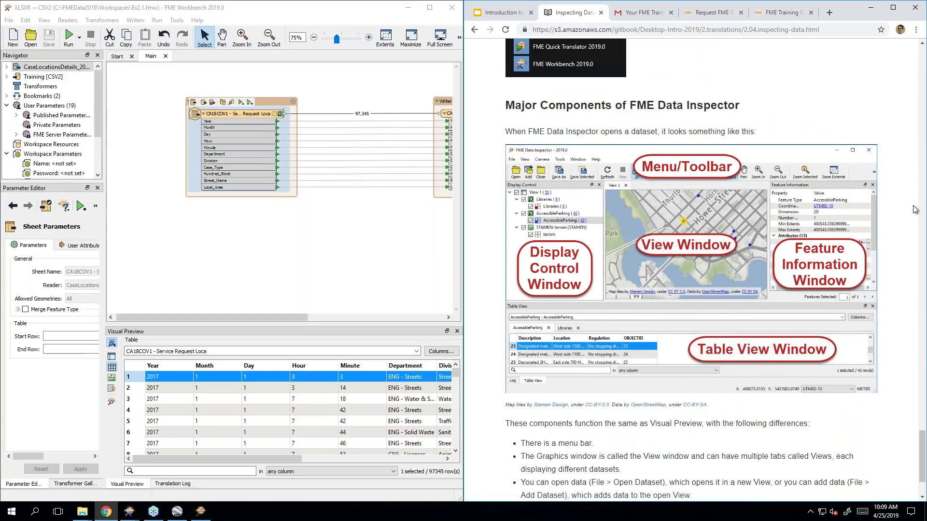
- Finish reading the manual's list of Data Inspector differences and go on to the opening instructions of Exercise 2.2, Basic Data Inspection
{"action": "scroll", "coordinate": [915, 210], "scroll_direction": "down", "scroll_amount": 2}
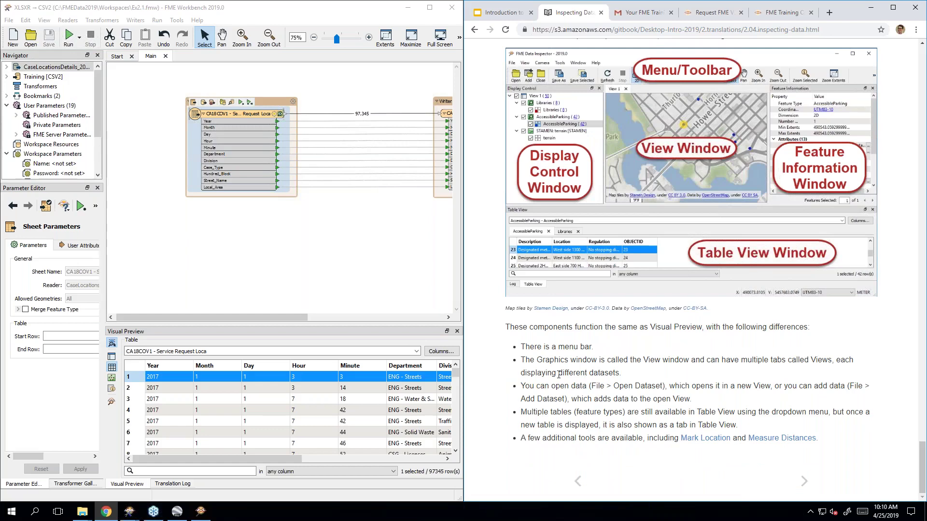
{"action": "left_click", "coordinate": [201, 511]}
{"action": "key", "text": "Right"}
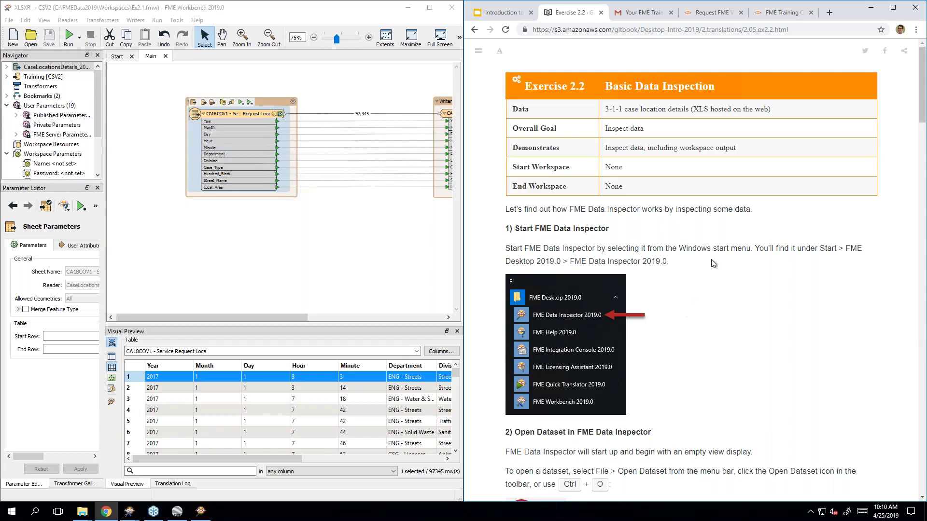
{"action": "scroll", "coordinate": [714, 265], "scroll_direction": "down", "scroll_amount": 3}
{"action": "scroll", "coordinate": [713, 265], "scroll_direction": "down", "scroll_amount": 2}
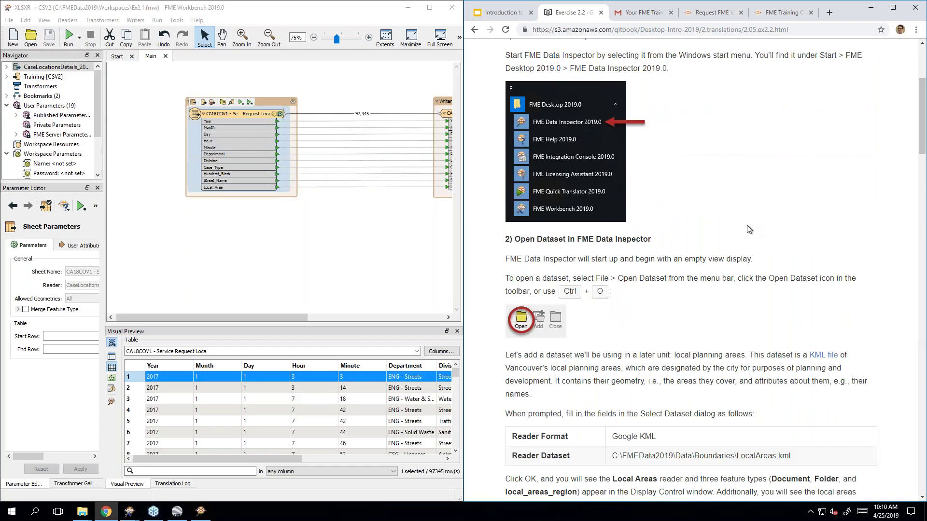
{"action": "scroll", "coordinate": [759, 228], "scroll_direction": "up", "scroll_amount": 2}
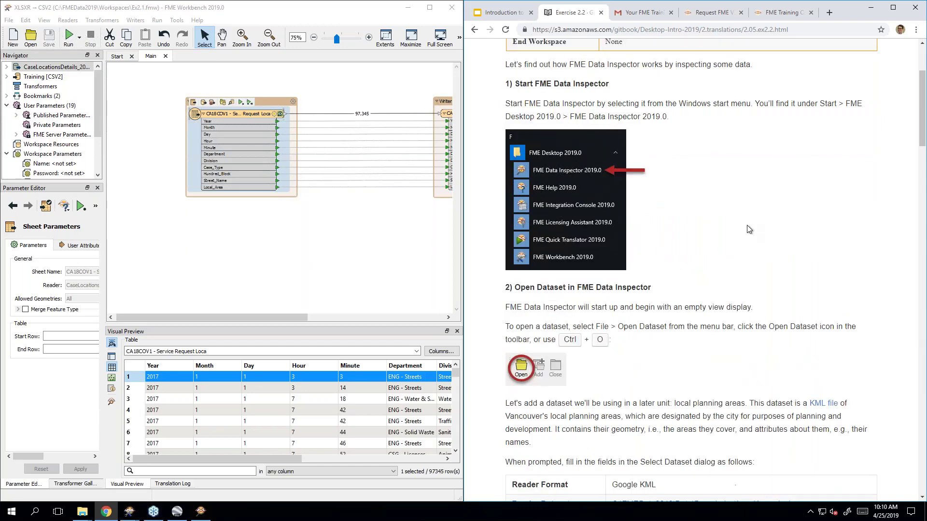
- Close the running Data Inspector, start FME Data Inspector 2019.0 afresh, and fit its window beside the manual
{"action": "right_click", "coordinate": [201, 512]}
{"action": "left_click", "coordinate": [200, 491]}
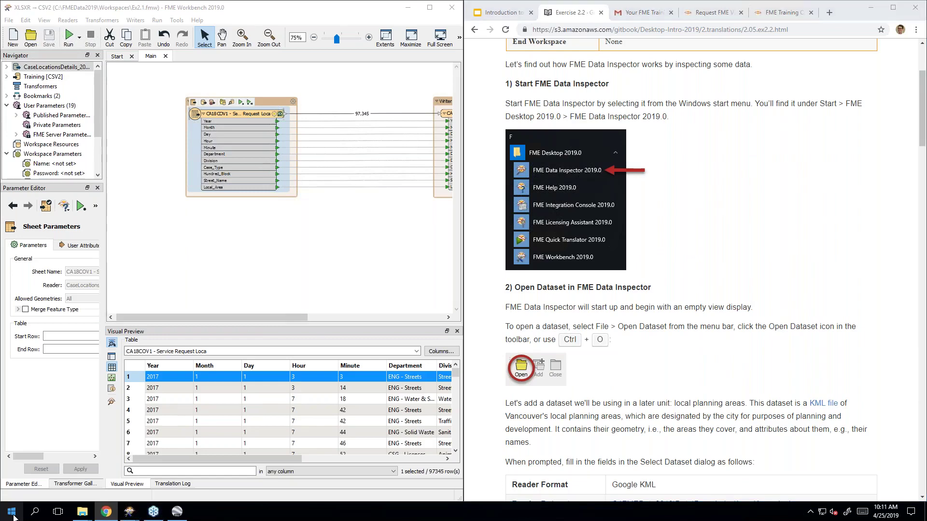
{"action": "left_click", "coordinate": [12, 512]}
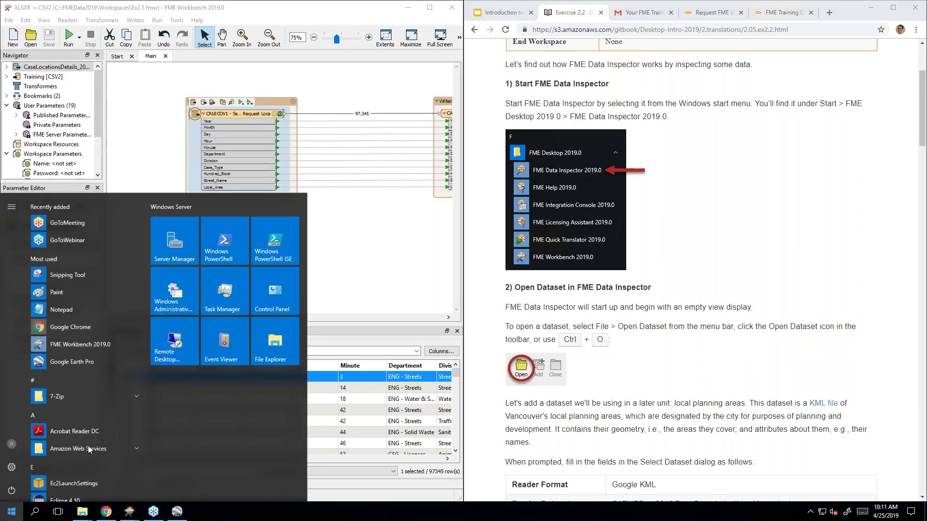
{"action": "scroll", "coordinate": [89, 445], "scroll_direction": "down", "scroll_amount": 5}
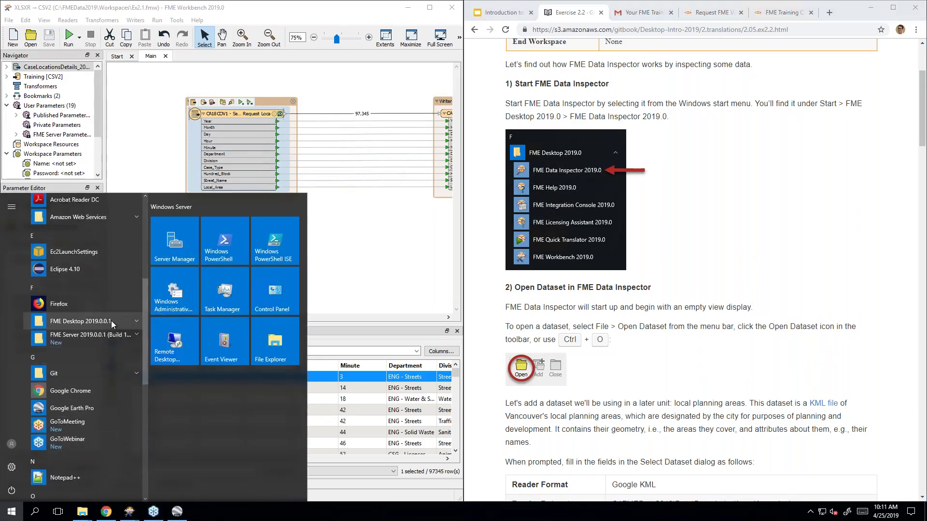
{"action": "left_click", "coordinate": [109, 321]}
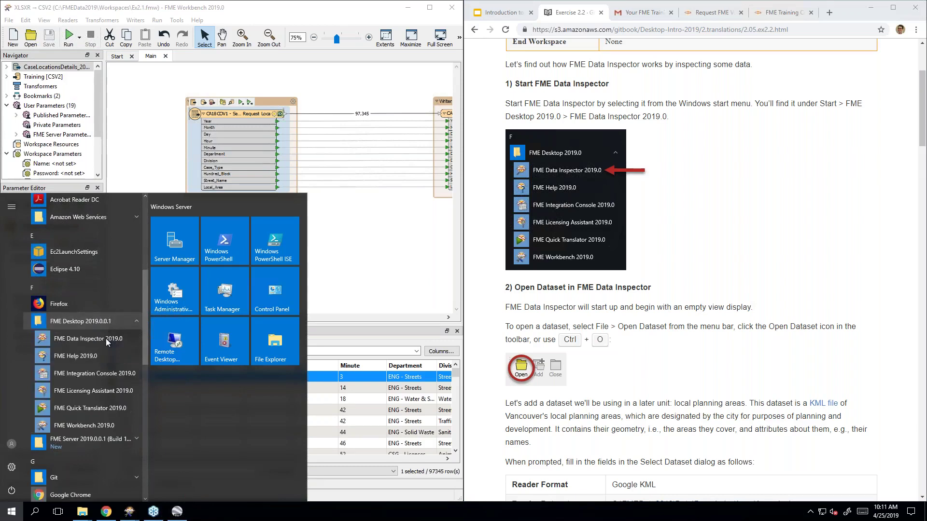
{"action": "left_click", "coordinate": [132, 339]}
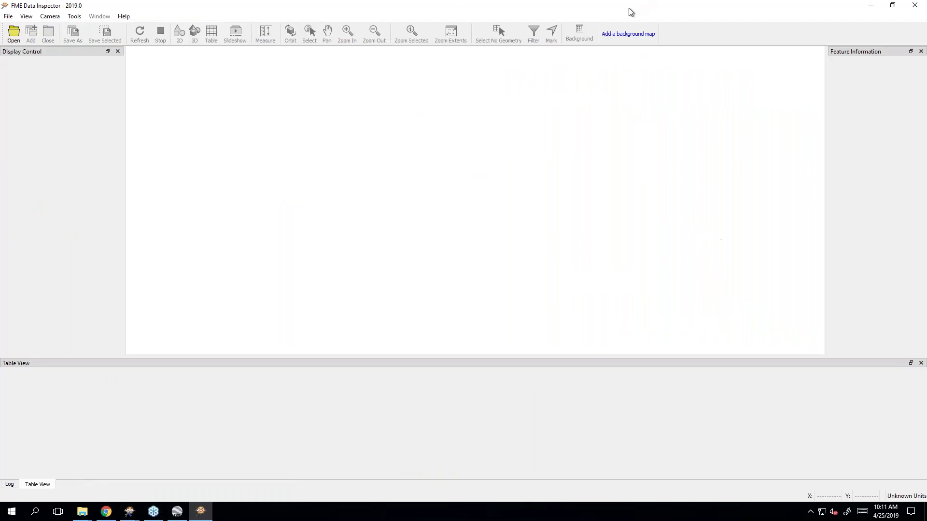
{"action": "key", "text": "super+Left"}
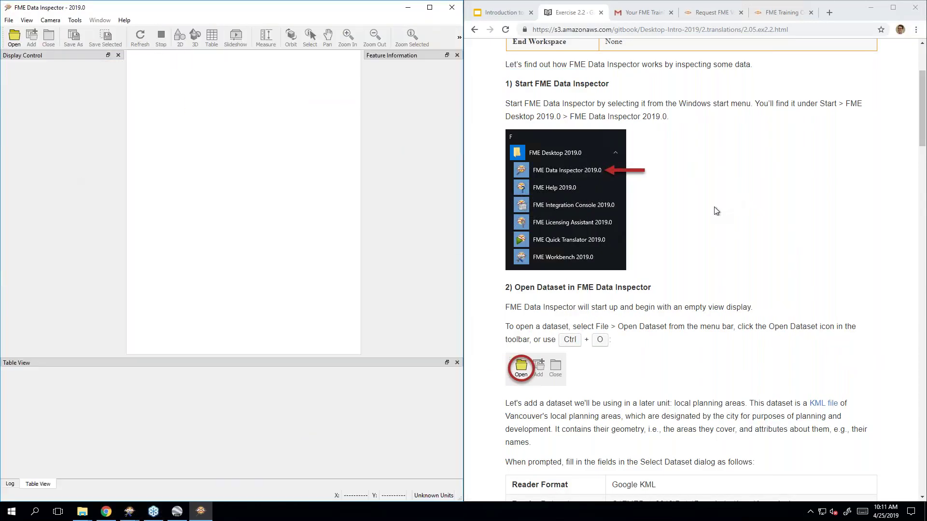
- Follow the exercise's Open Dataset instructions to begin opening a dataset with the reader format set to Google KML
{"action": "left_click", "coordinate": [821, 242]}
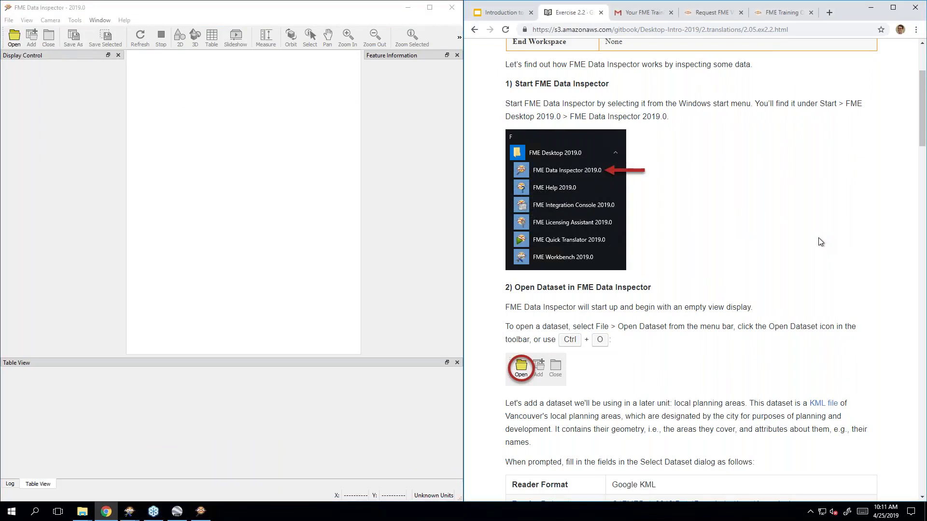
{"action": "scroll", "coordinate": [818, 239], "scroll_direction": "down", "scroll_amount": 2}
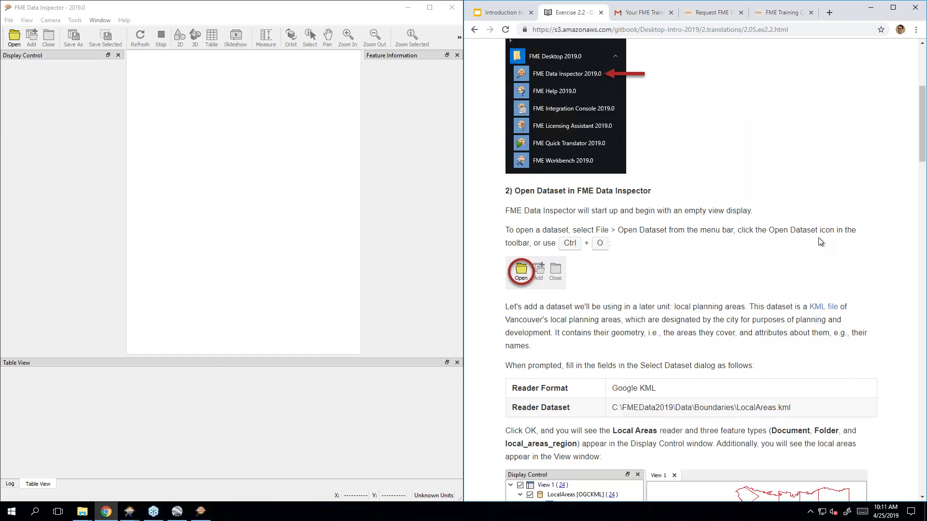
{"action": "scroll", "coordinate": [819, 237], "scroll_direction": "down", "scroll_amount": 3}
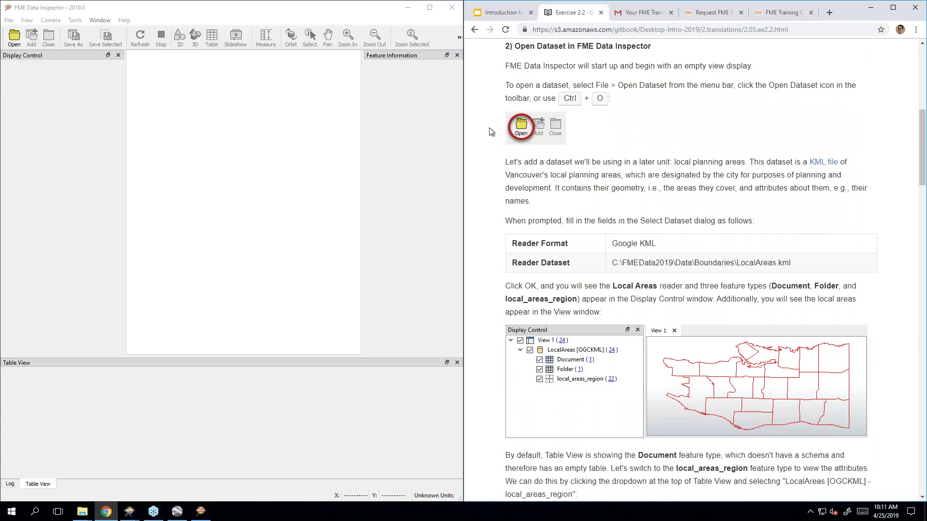
{"action": "left_click", "coordinate": [17, 47]}
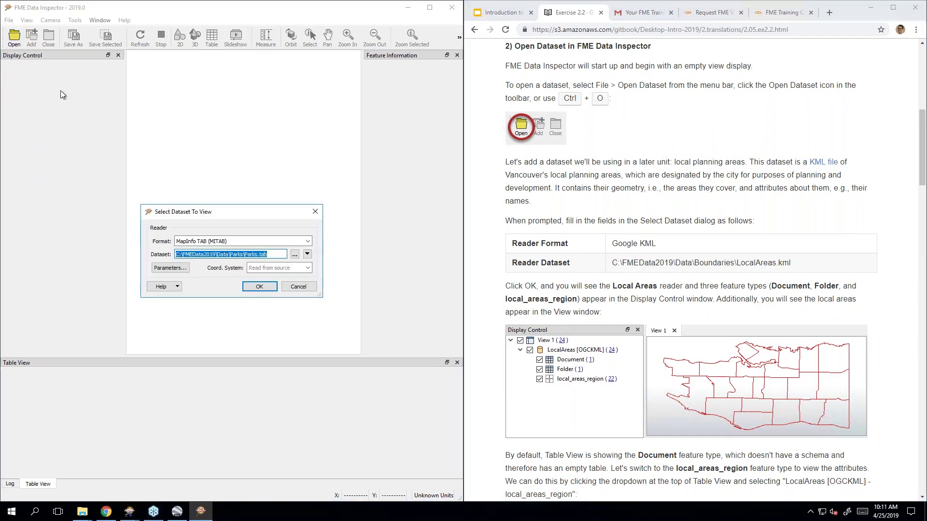
{"action": "left_click", "coordinate": [249, 240]}
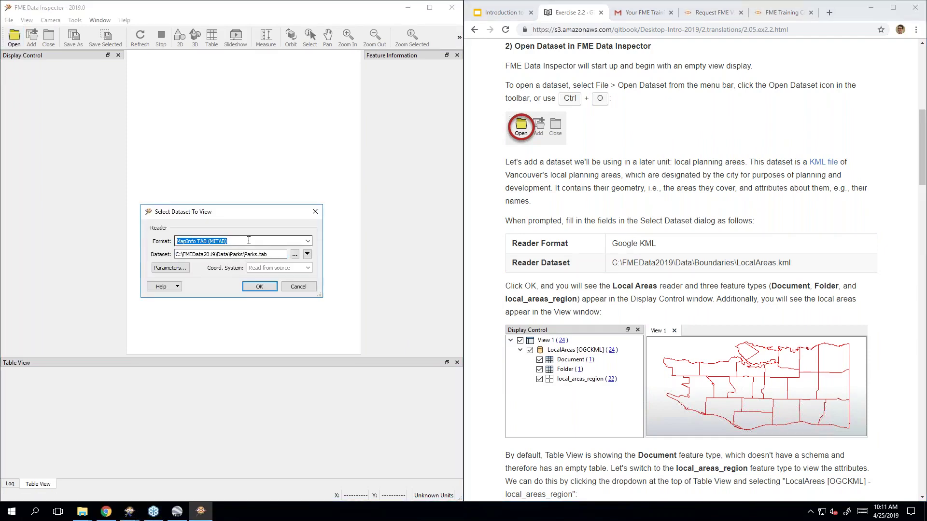
{"action": "left_click", "coordinate": [249, 240]}
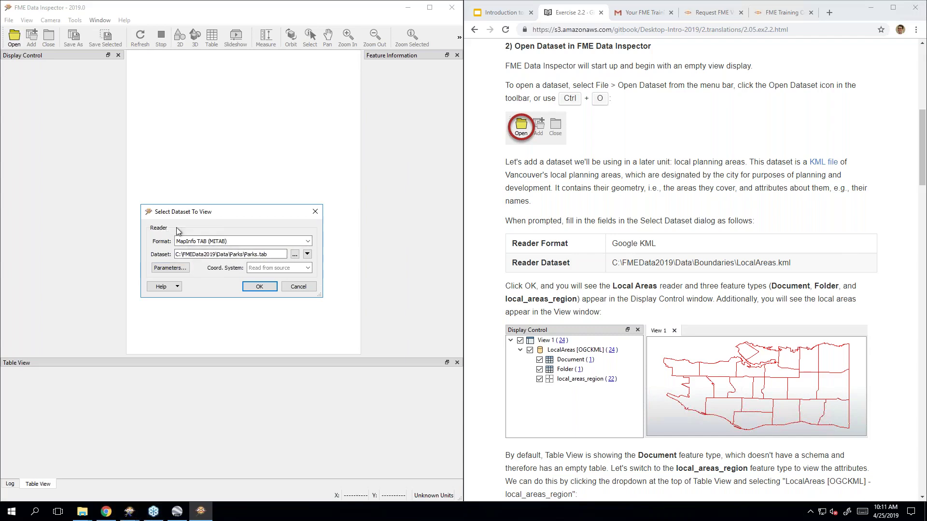
{"action": "triple_click", "coordinate": [249, 240]}
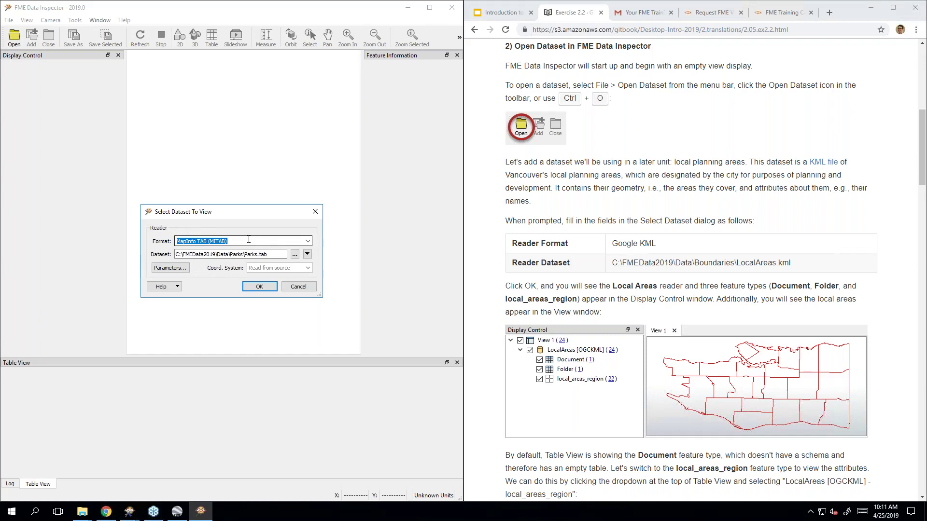
{"action": "type", "text": "kml"}
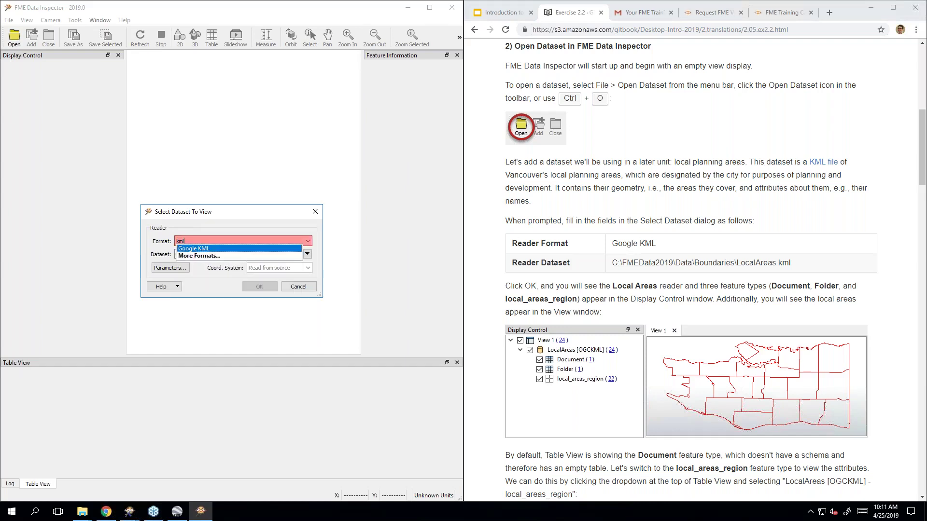
{"action": "left_click", "coordinate": [249, 248]}
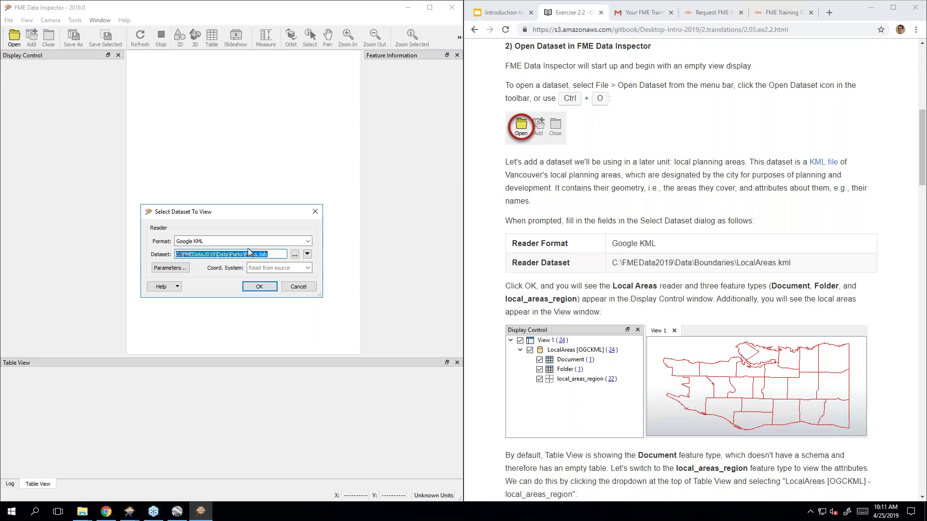
- Choose LocalAreas.kml from FMEData2019\Data\Boundaries as the dataset, and widen the dialog to show its full path
{"action": "left_click", "coordinate": [296, 255]}
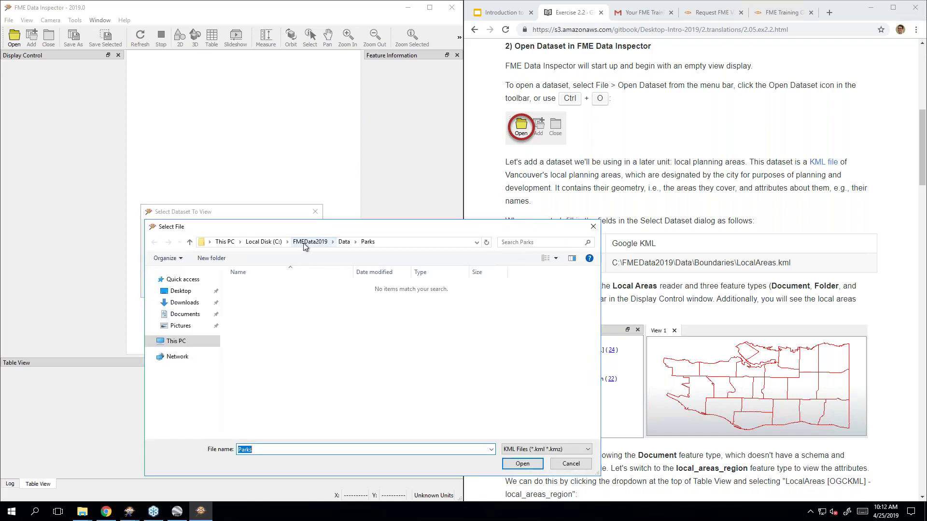
{"action": "left_click", "coordinate": [304, 244]}
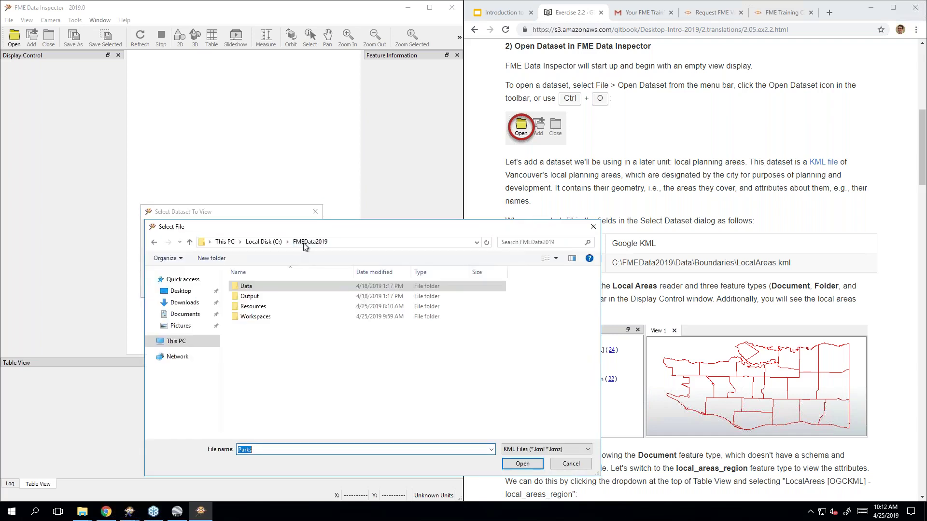
{"action": "left_click", "coordinate": [252, 287]}
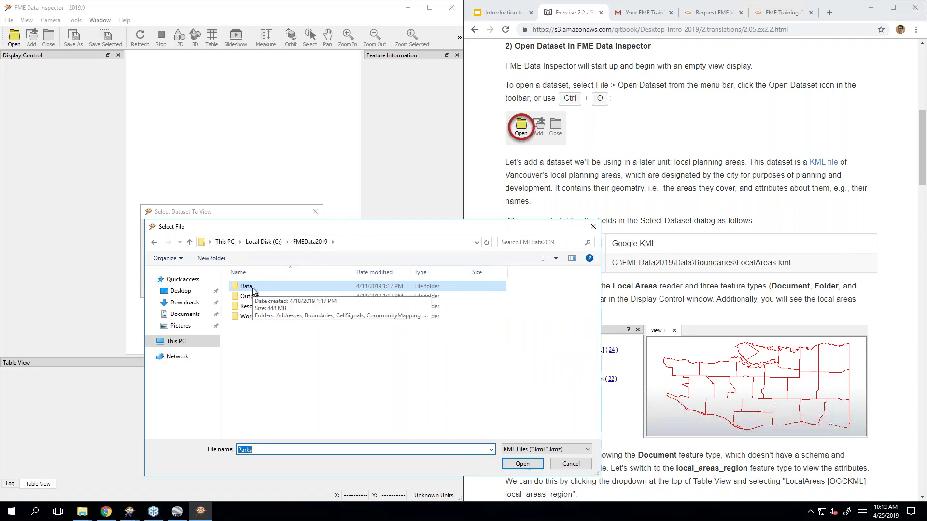
{"action": "double_click", "coordinate": [253, 291]}
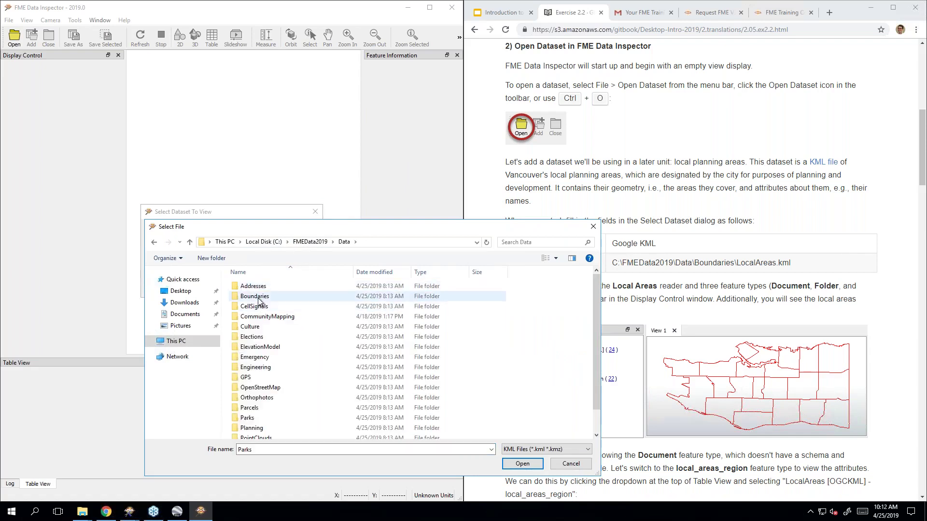
{"action": "double_click", "coordinate": [258, 297]}
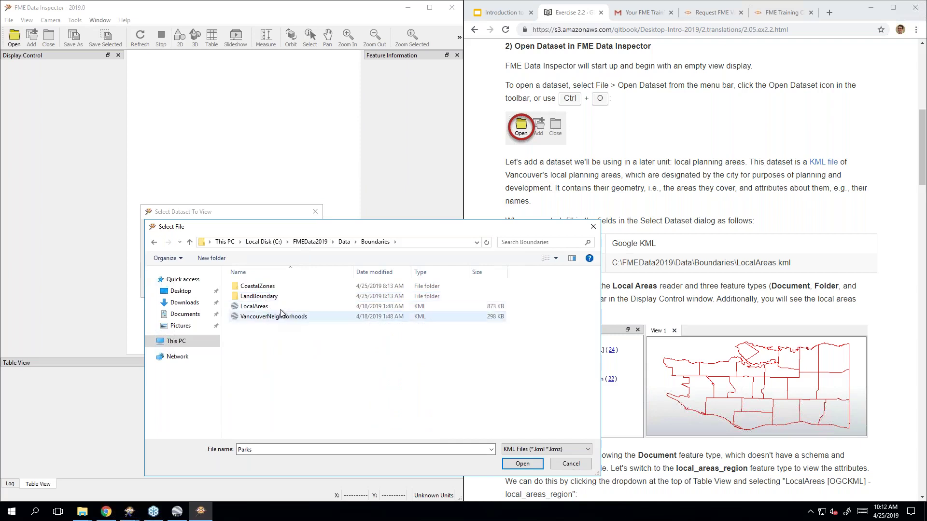
{"action": "left_click", "coordinate": [280, 309]}
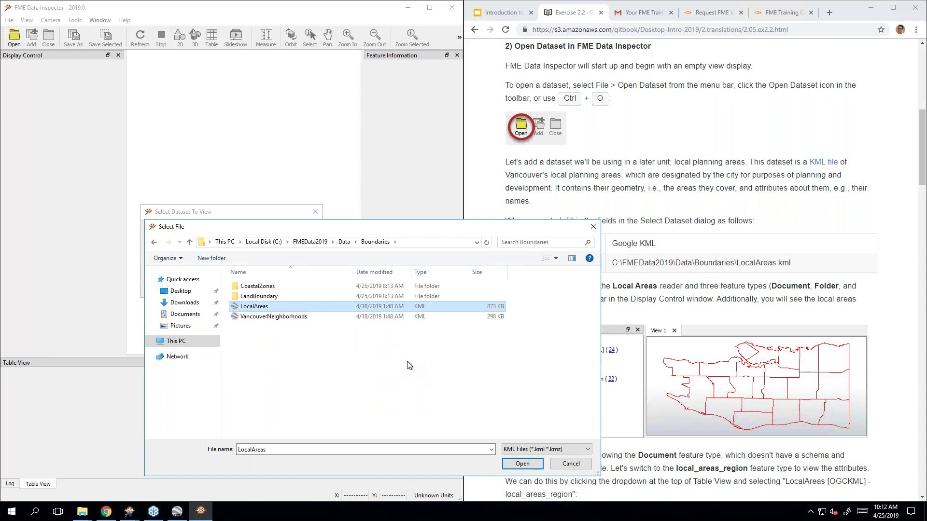
{"action": "left_click", "coordinate": [522, 464]}
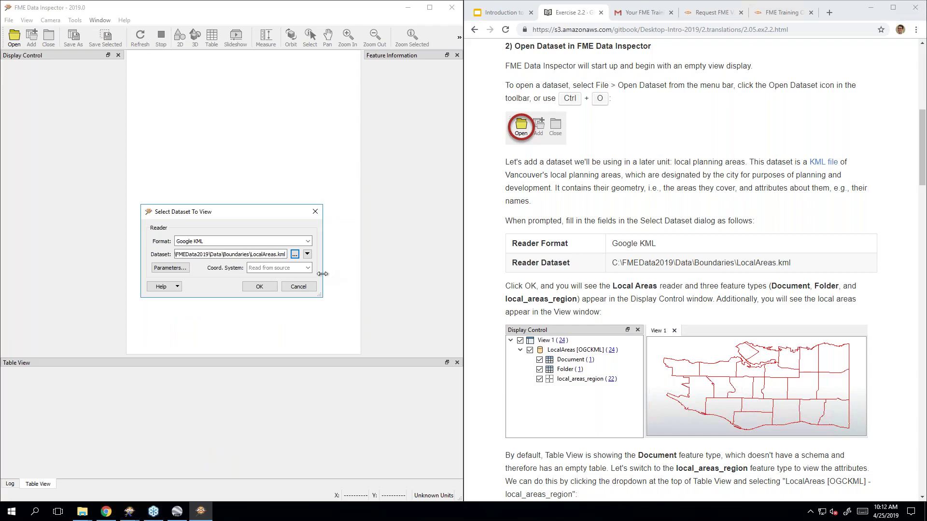
{"action": "left_click_drag", "start_coordinate": [323, 278], "coordinate": [350, 276]}
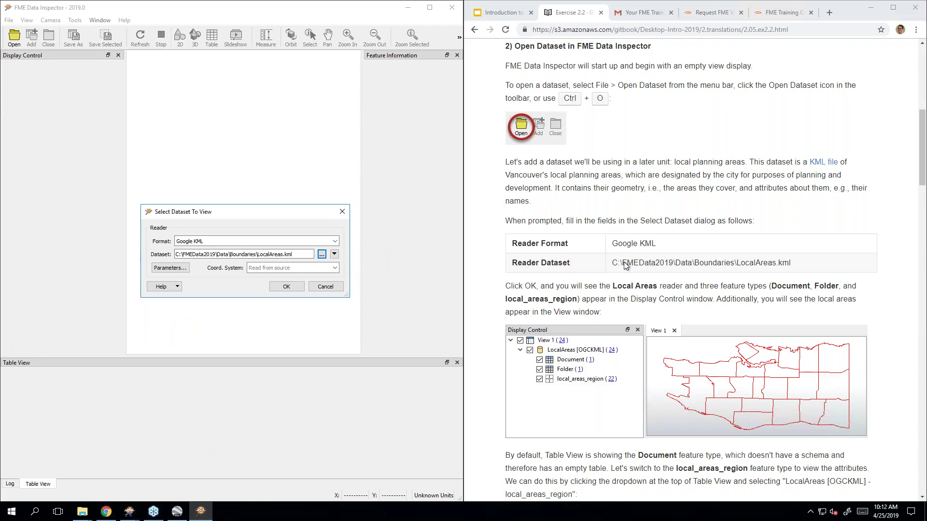
- Fill in the dataset path C:\FMEData2019\Data\Boundaries\LocalAreas.kml by copying it from the manual, and open the dataset
{"action": "left_click_drag", "start_coordinate": [611, 262], "coordinate": [795, 263]}
{"action": "key", "text": "ctrl+c"}
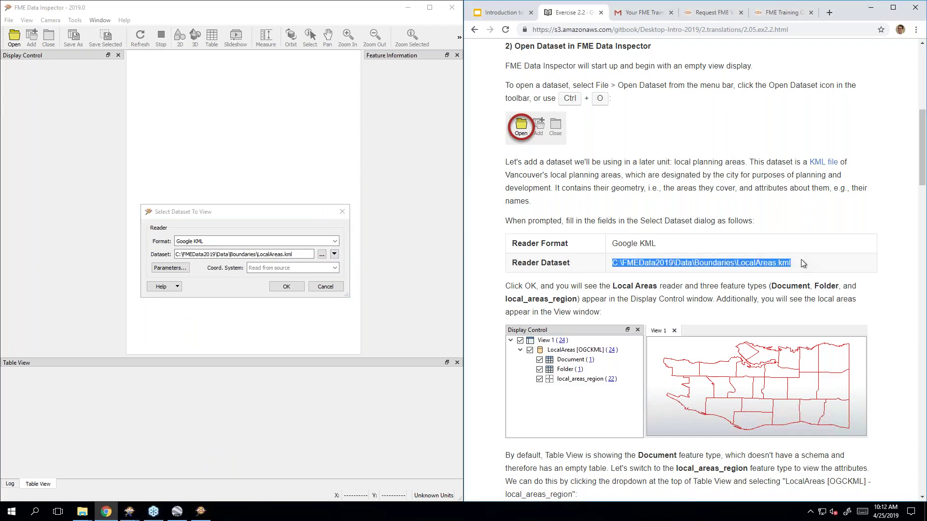
{"action": "left_click", "coordinate": [216, 254]}
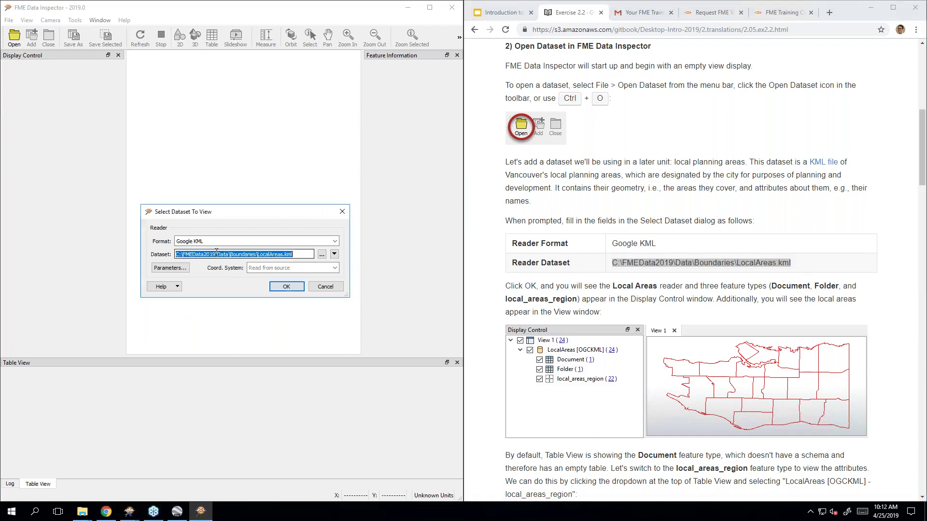
{"action": "key", "text": "ctrl+v"}
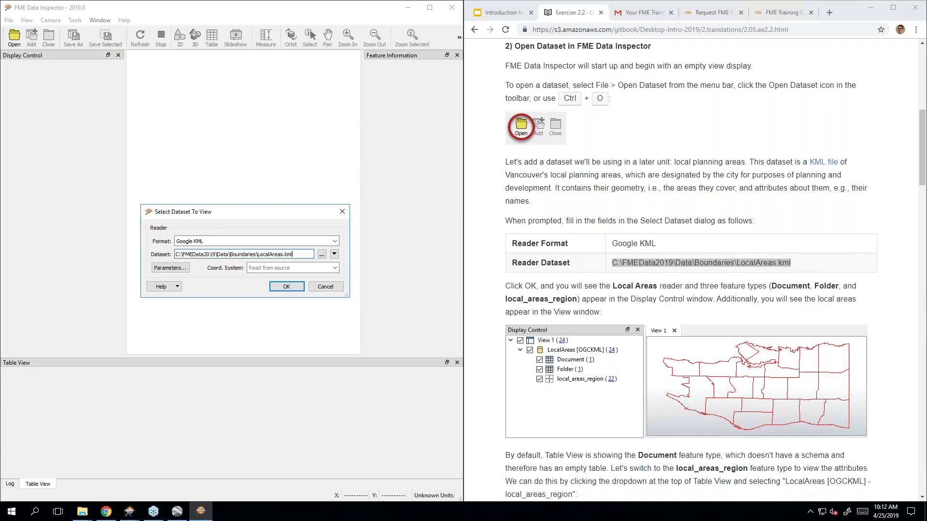
{"action": "left_click", "coordinate": [292, 286]}
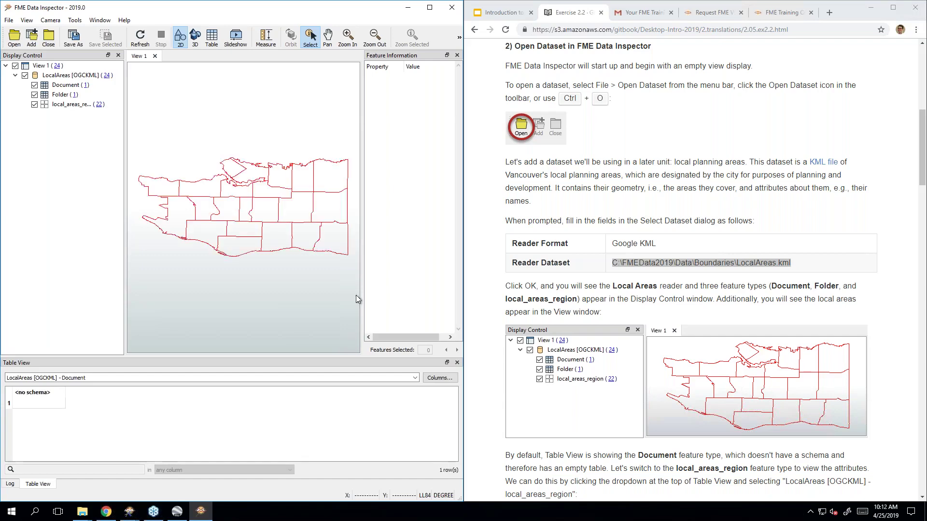
- Read the manual's instructions on showing local_areas_region in Table View, and look at the Document feature type in Display Control
{"action": "scroll", "coordinate": [691, 270], "scroll_direction": "down", "scroll_amount": 4}
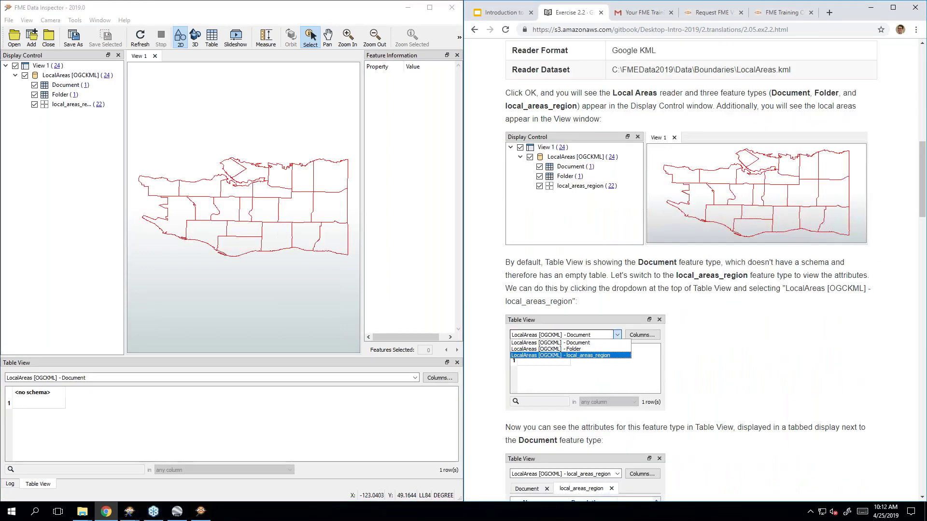
{"action": "scroll", "coordinate": [666, 300], "scroll_direction": "down", "scroll_amount": 1}
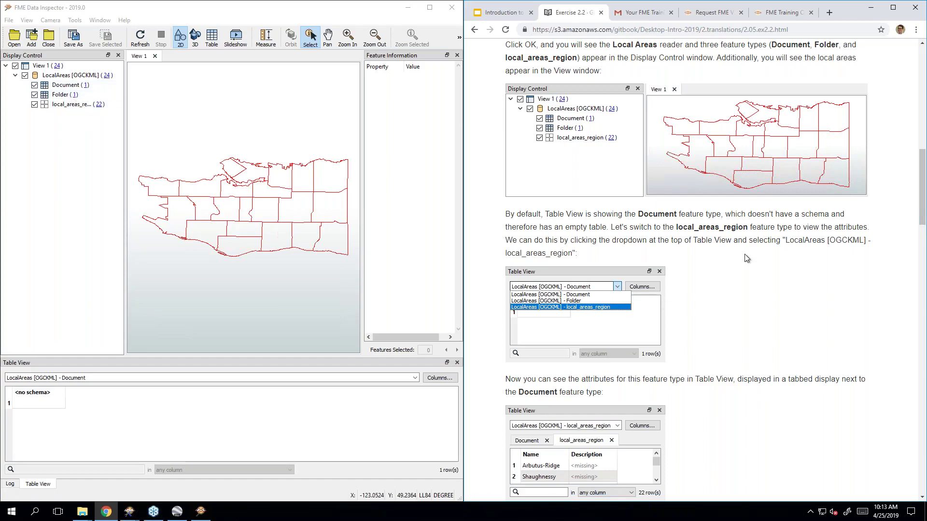
{"action": "scroll", "coordinate": [746, 258], "scroll_direction": "down", "scroll_amount": 1}
{"action": "scroll", "coordinate": [746, 258], "scroll_direction": "down", "scroll_amount": 2}
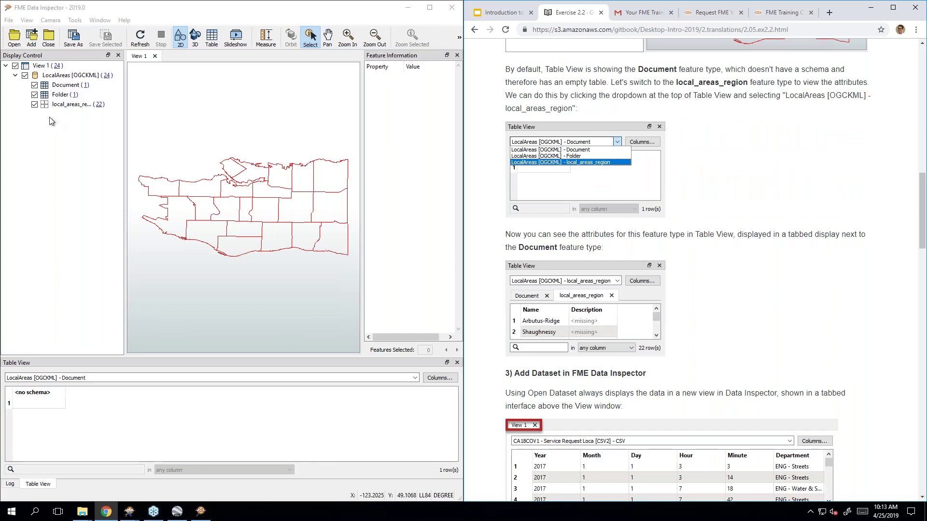
{"action": "left_click", "coordinate": [62, 85]}
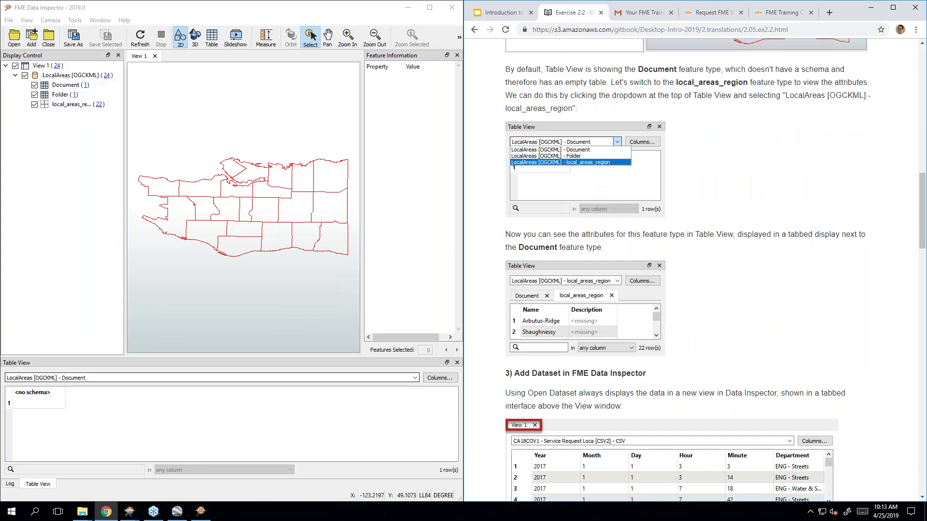
- Show the LocalAreas local_areas_region feature type in Table View, look through its rows, and select the Arbutus-Ridge record
{"action": "left_click", "coordinate": [143, 377]}
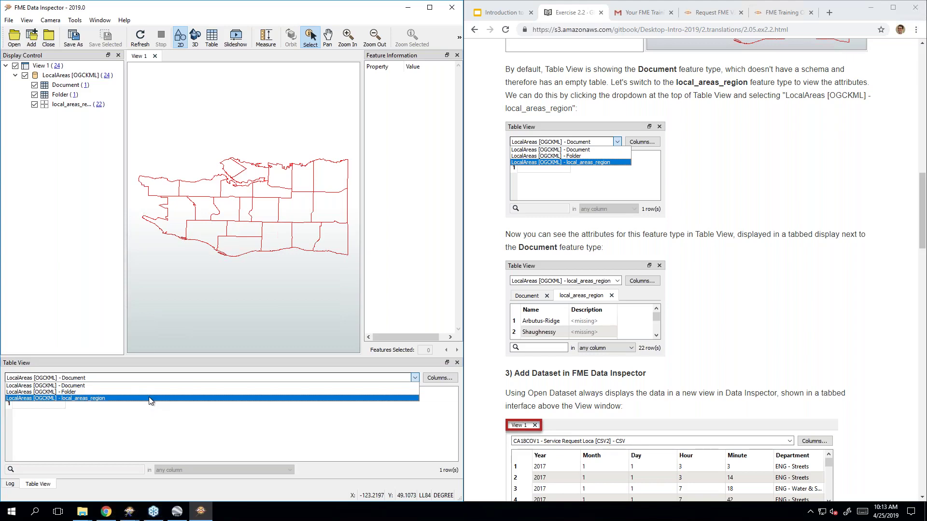
{"action": "left_click", "coordinate": [163, 397]}
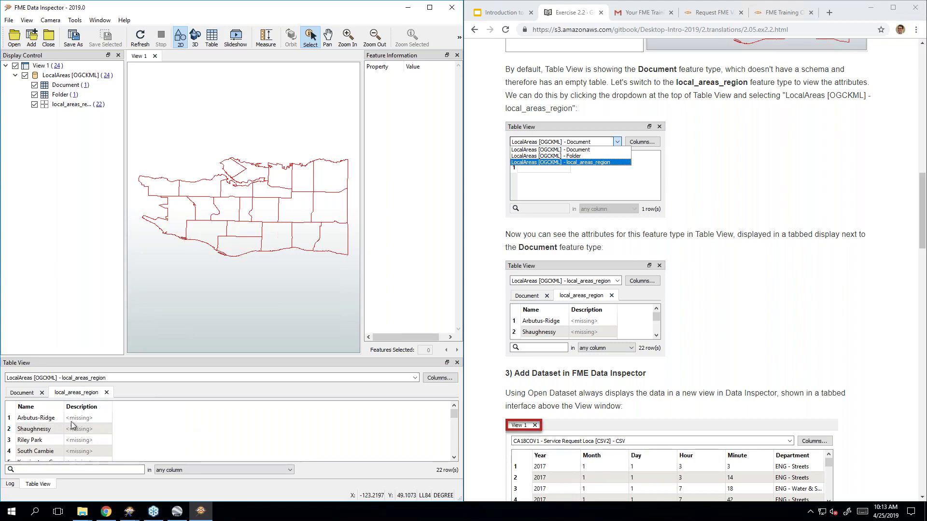
{"action": "scroll", "coordinate": [130, 434], "scroll_direction": "down", "scroll_amount": 1}
{"action": "scroll", "coordinate": [128, 430], "scroll_direction": "down", "scroll_amount": 5}
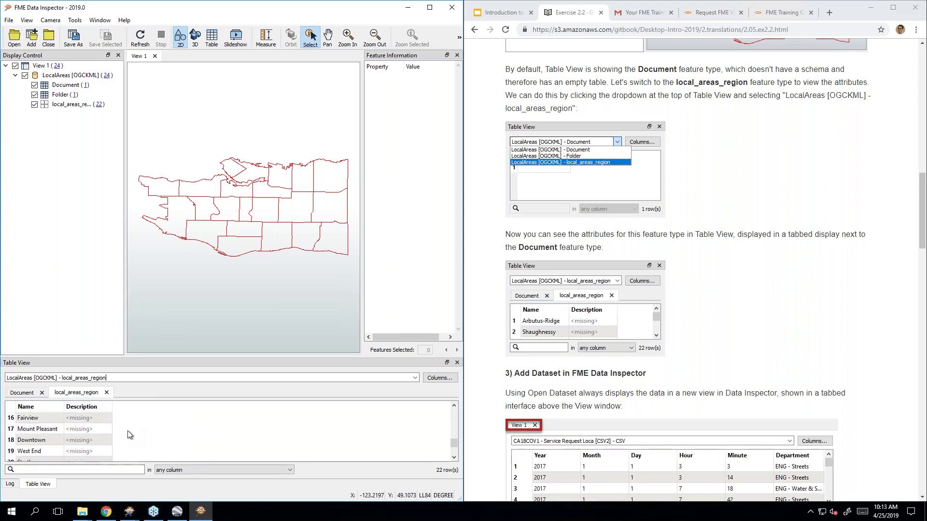
{"action": "scroll", "coordinate": [128, 433], "scroll_direction": "up", "scroll_amount": 6}
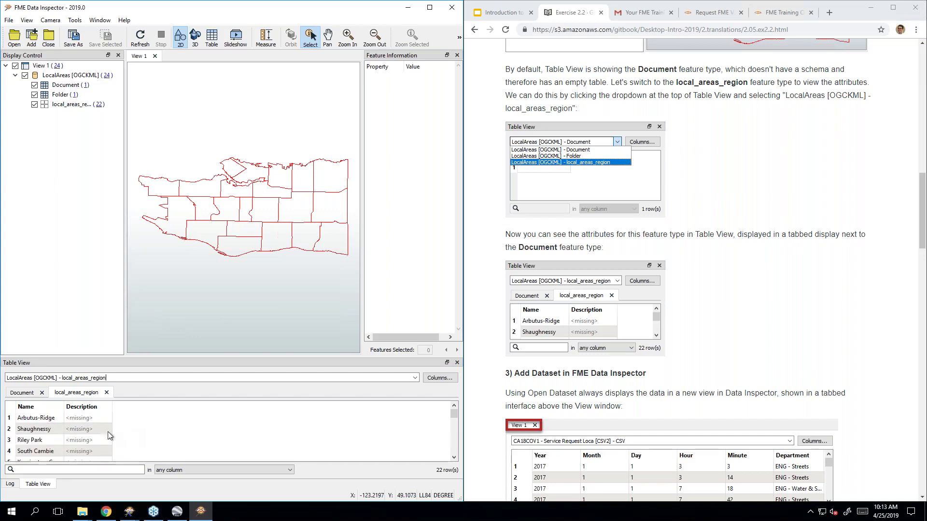
{"action": "left_click", "coordinate": [39, 420]}
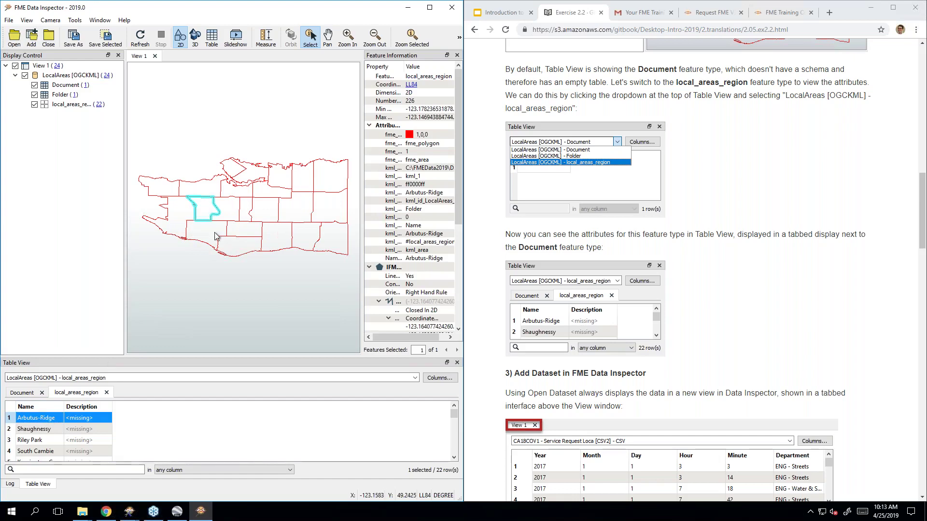
- Read the manual's Add Dataset section and inspect several local area polygons on the map, finishing with South Cambie selected
{"action": "left_click", "coordinate": [764, 286]}
{"action": "scroll", "coordinate": [764, 287], "scroll_direction": "down", "scroll_amount": 5}
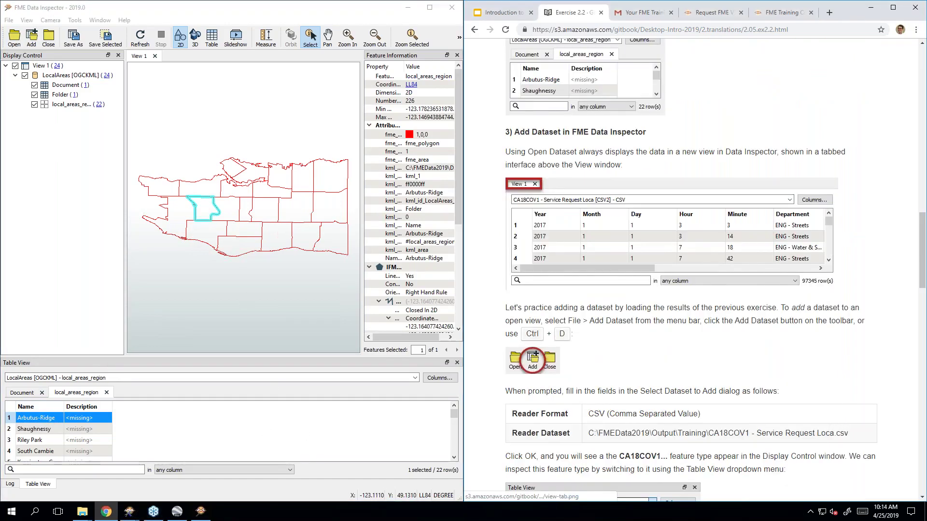
{"action": "scroll", "coordinate": [763, 286], "scroll_direction": "down", "scroll_amount": 1}
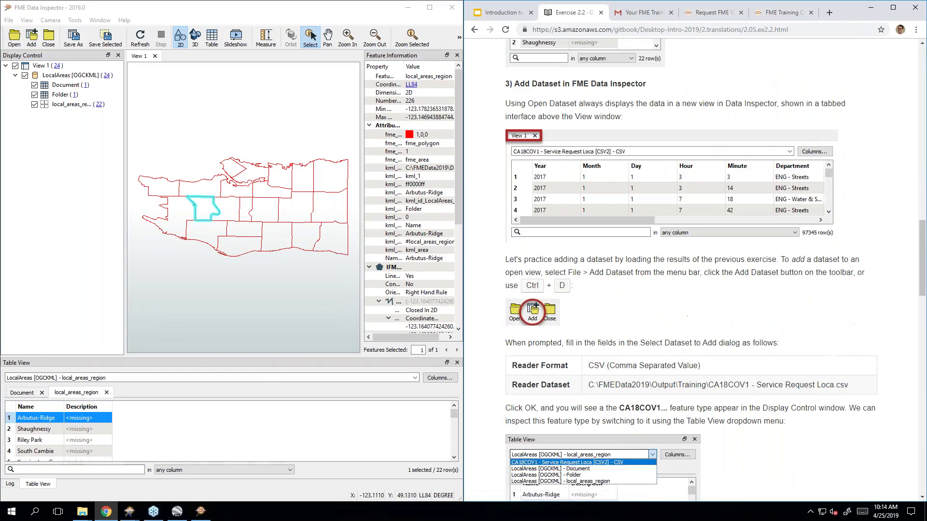
{"action": "left_click", "coordinate": [296, 214]}
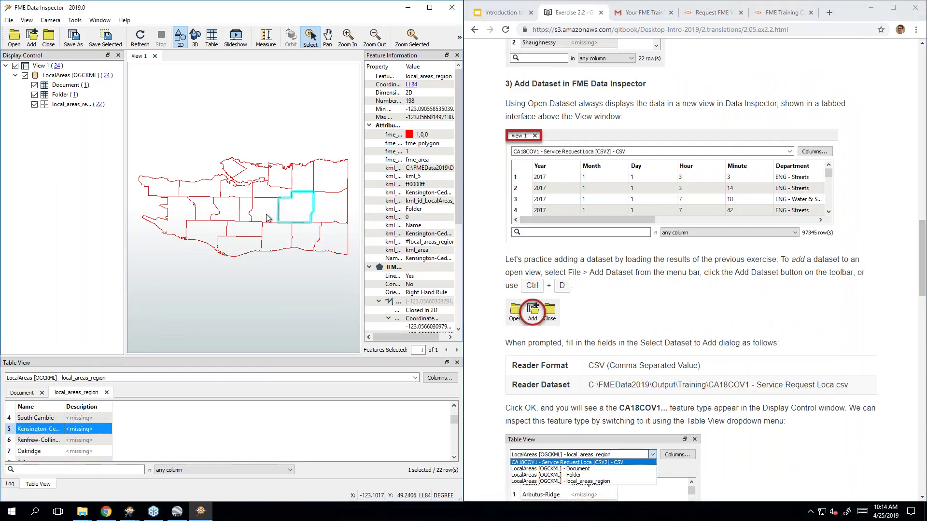
{"action": "left_click", "coordinate": [267, 215]}
{"action": "left_click", "coordinate": [253, 235]}
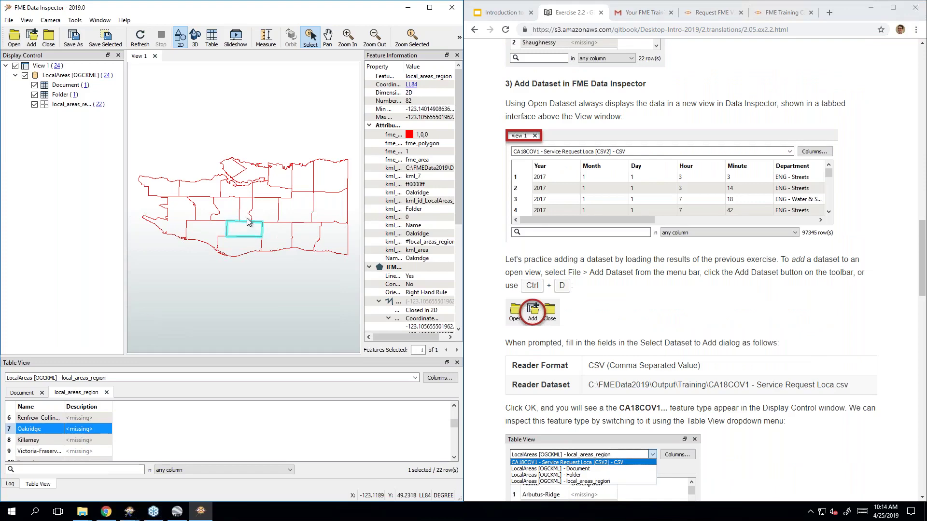
{"action": "left_click", "coordinate": [248, 215]}
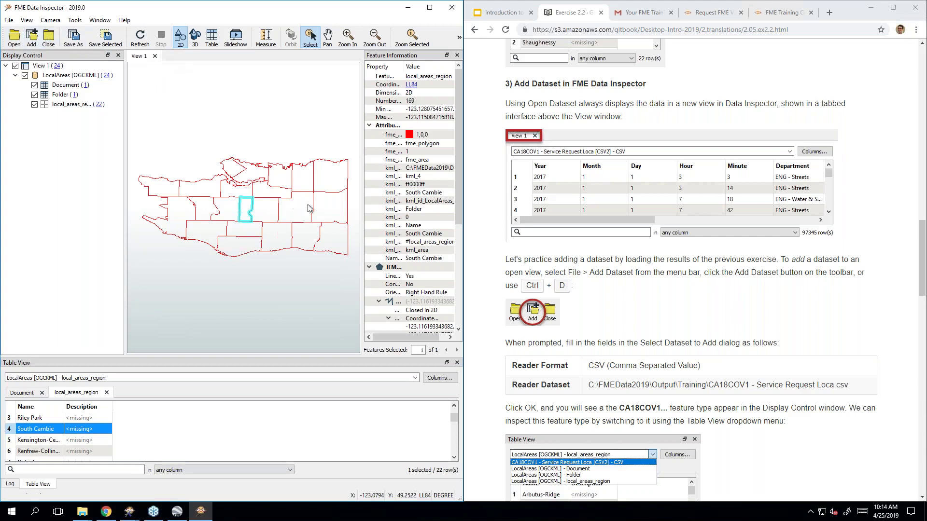
- Start adding a dataset to the open view with the reader format set to CSV (Comma Separated Value)
{"action": "left_click", "coordinate": [32, 36]}
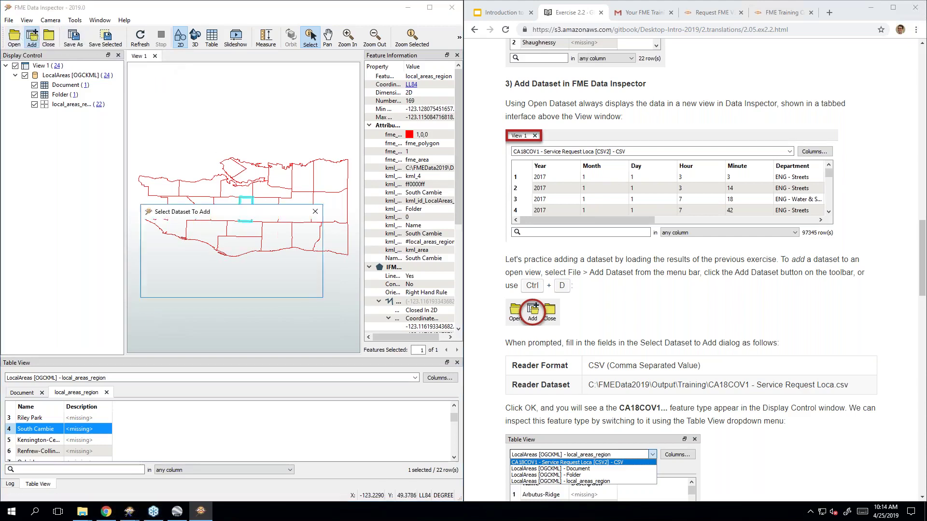
{"action": "left_click", "coordinate": [738, 303]}
{"action": "scroll", "coordinate": [738, 303], "scroll_direction": "down", "scroll_amount": 4}
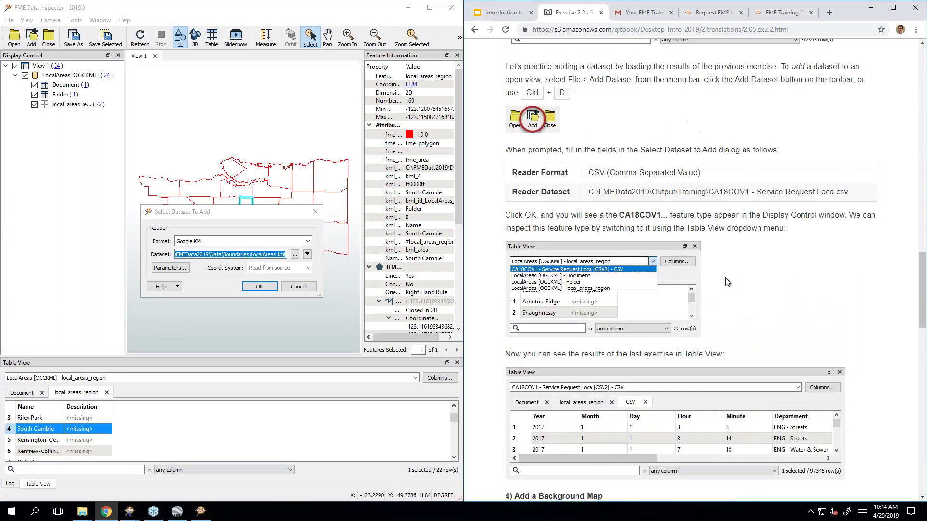
{"action": "left_click", "coordinate": [207, 243]}
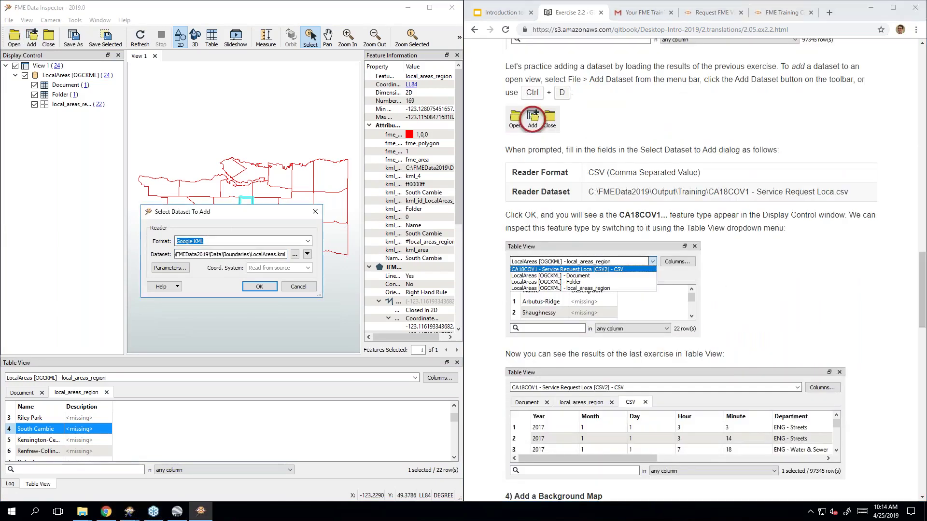
{"action": "type", "text": "csv"}
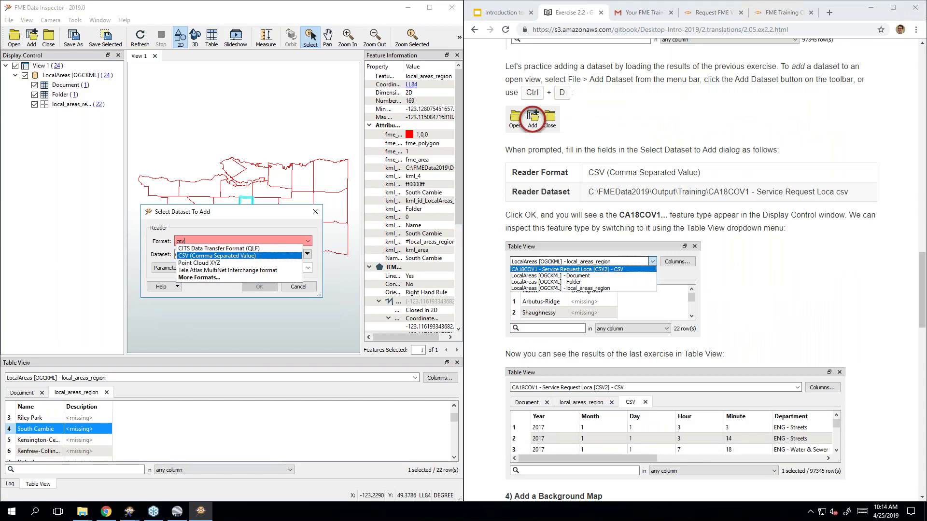
{"action": "key", "text": "Tab"}
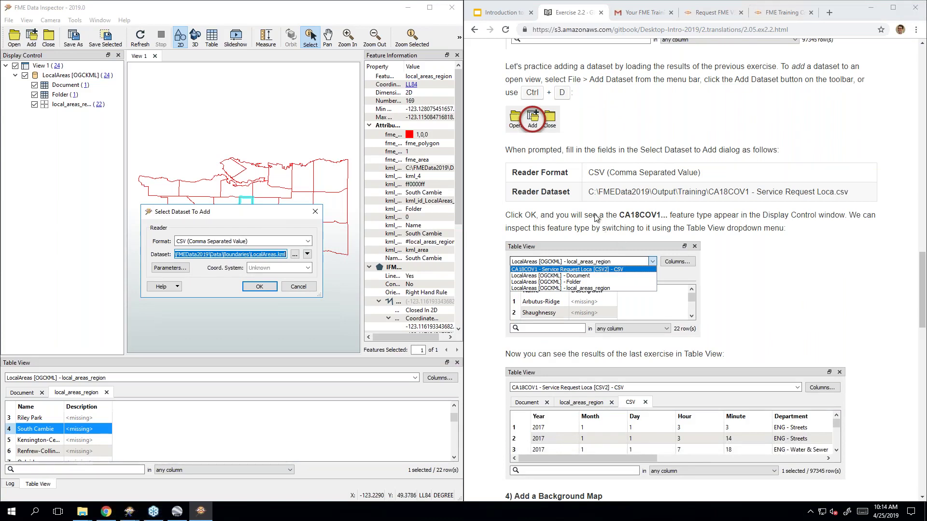
- Choose CA18COV1 - Service Request Loca.csv from FMEData2019\Output\Training as the dataset and add it to the view
{"action": "left_click", "coordinate": [295, 255]}
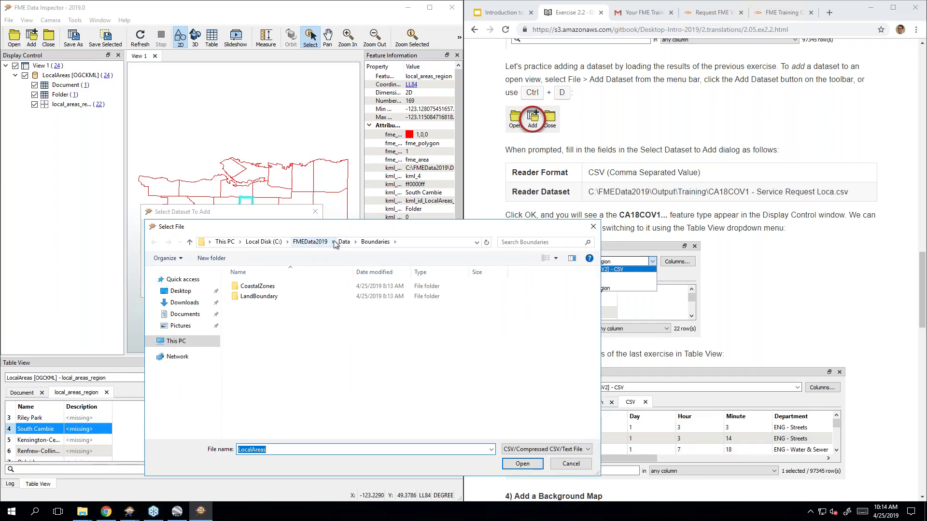
{"action": "left_click", "coordinate": [314, 246]}
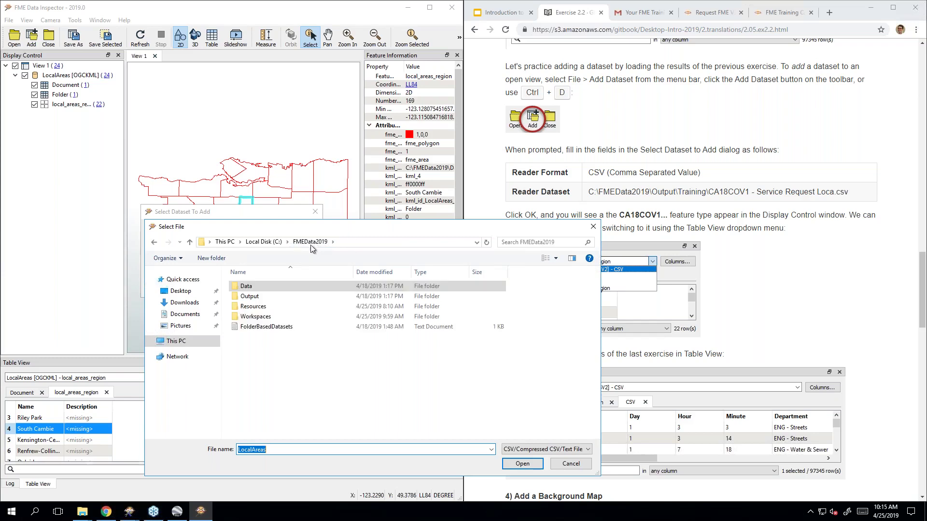
{"action": "double_click", "coordinate": [262, 296]}
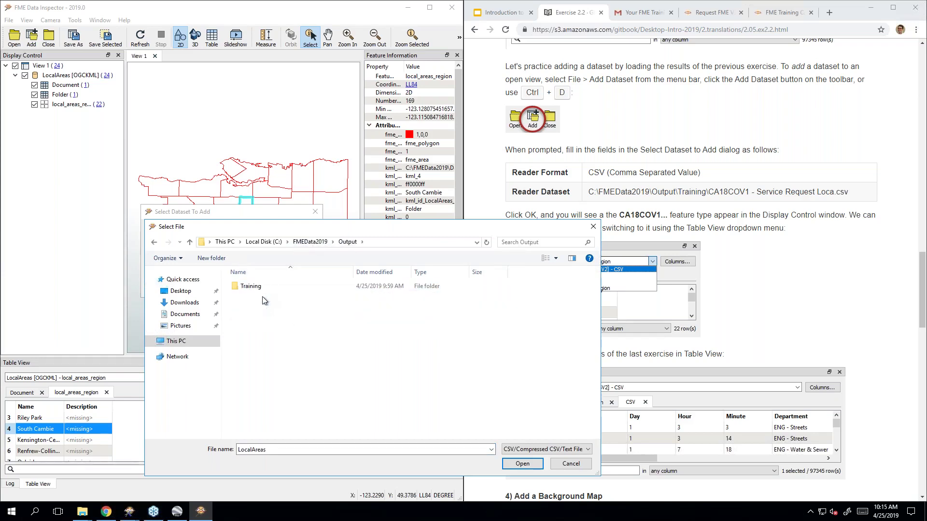
{"action": "double_click", "coordinate": [262, 286]}
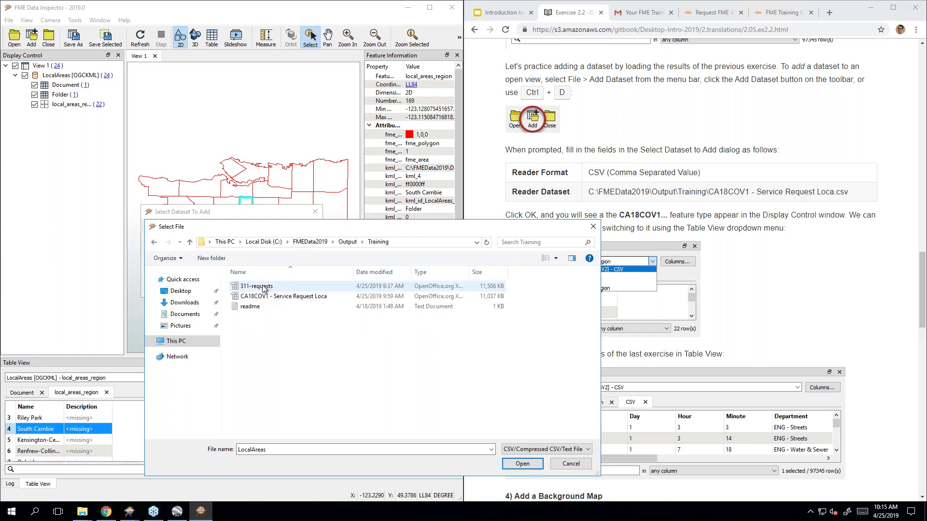
{"action": "left_click", "coordinate": [265, 296]}
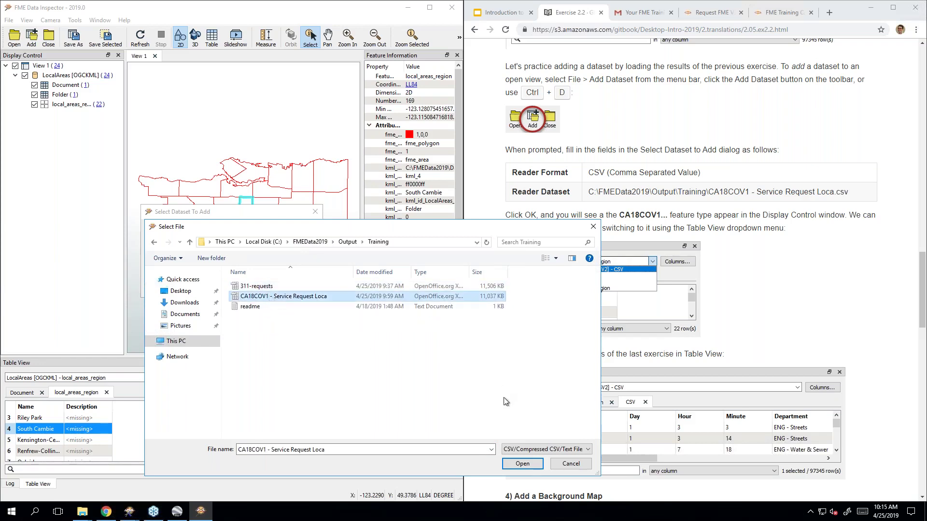
{"action": "left_click", "coordinate": [521, 462]}
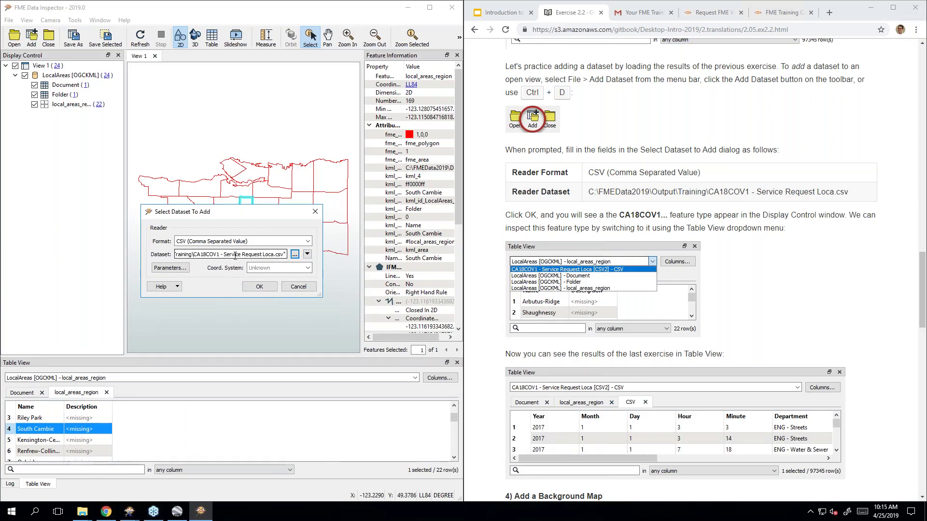
{"action": "left_click", "coordinate": [259, 288]}
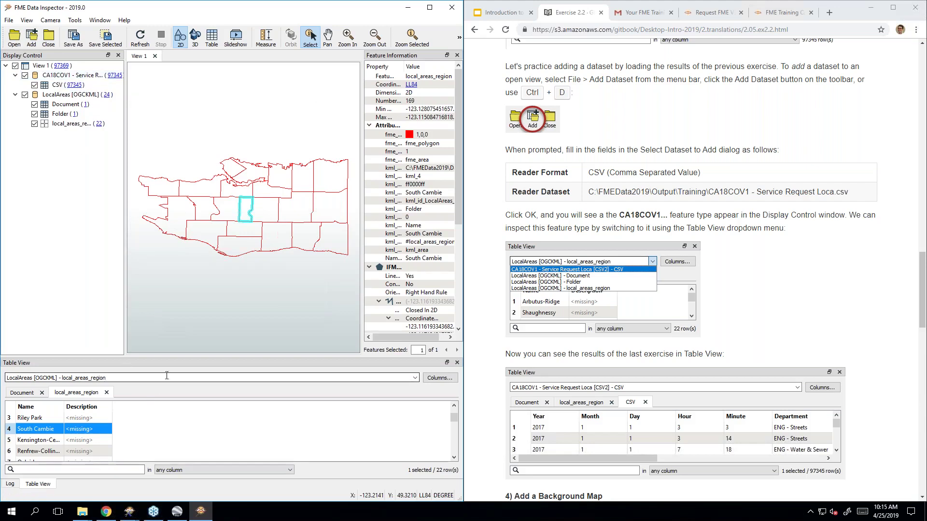
- Show the CA18COV1 - Service Request Loca CSV feature type in Table View and look across its attribute columns
{"action": "left_click", "coordinate": [403, 379]}
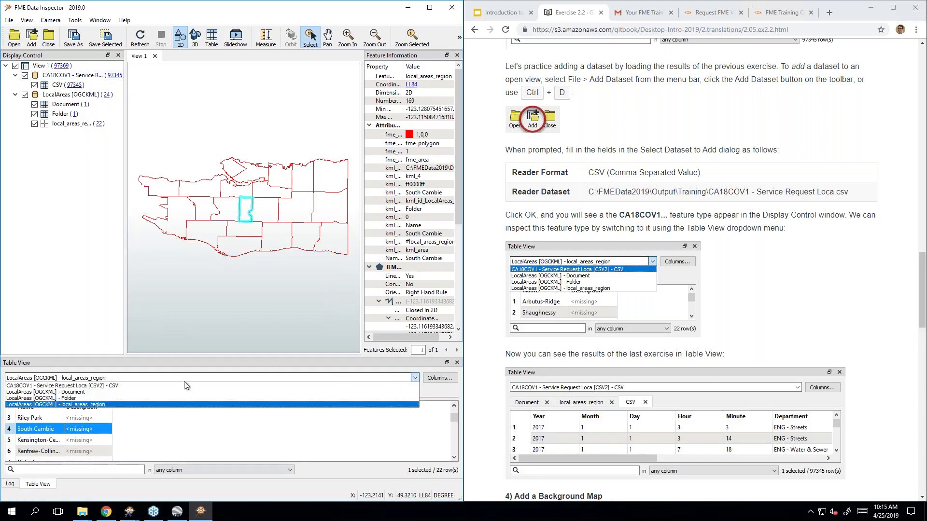
{"action": "left_click", "coordinate": [156, 386]}
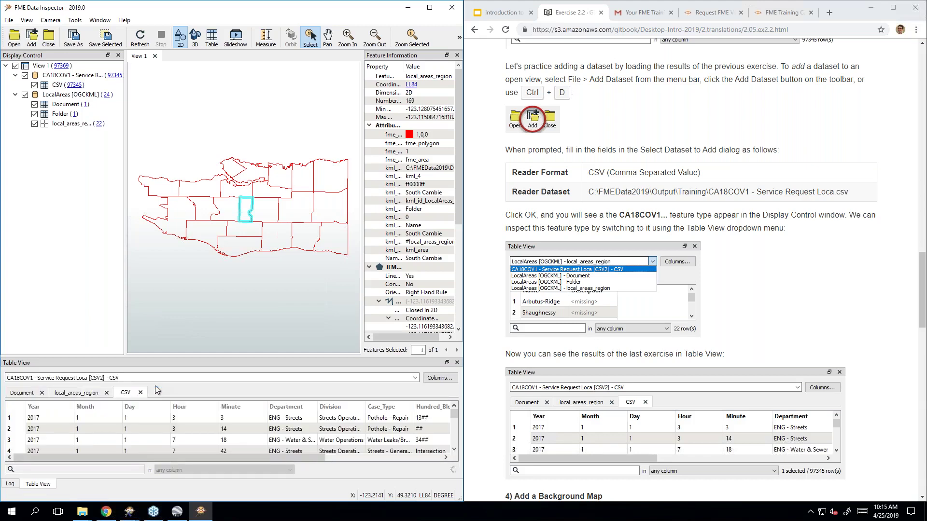
{"action": "left_click_drag", "start_coordinate": [167, 457], "coordinate": [77, 450]}
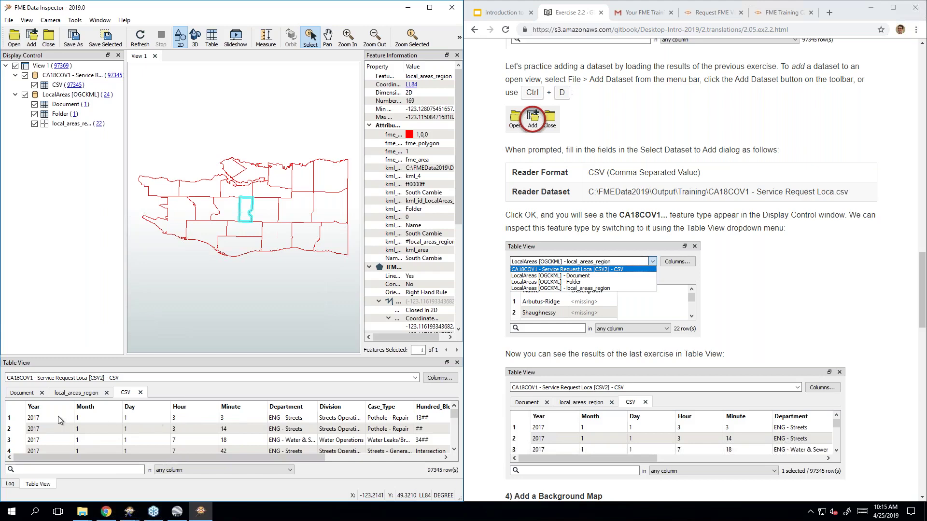
{"action": "left_click_drag", "start_coordinate": [133, 458], "coordinate": [231, 457]}
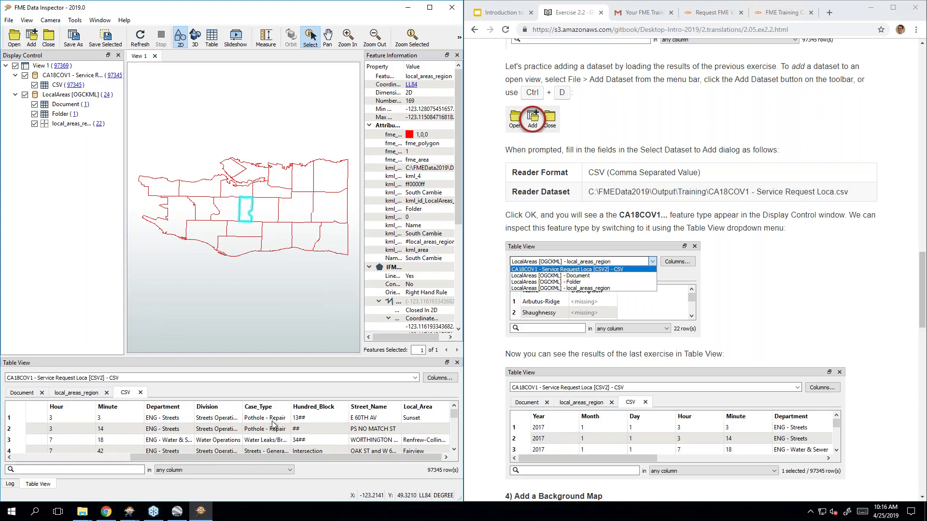
- Read the manual's instructions for adding a background map
{"action": "left_click", "coordinate": [794, 298]}
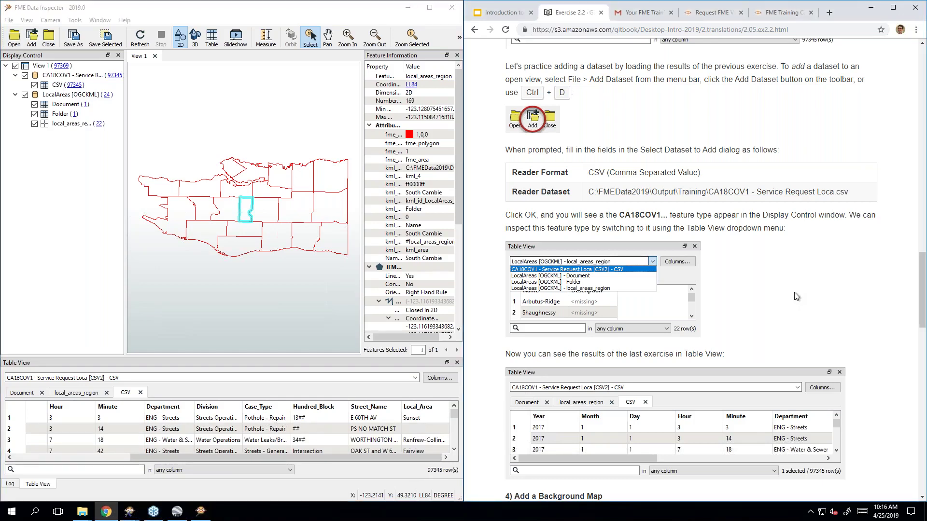
{"action": "scroll", "coordinate": [796, 296], "scroll_direction": "down", "scroll_amount": 7}
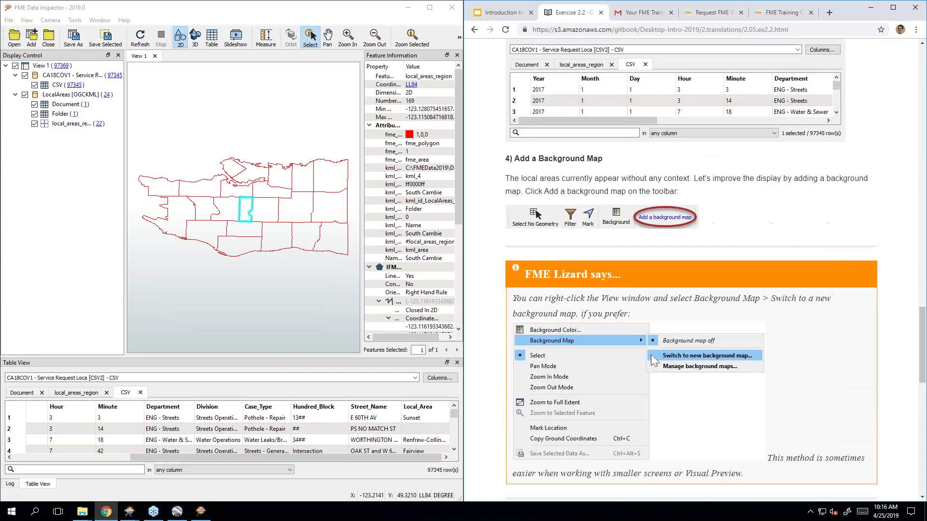
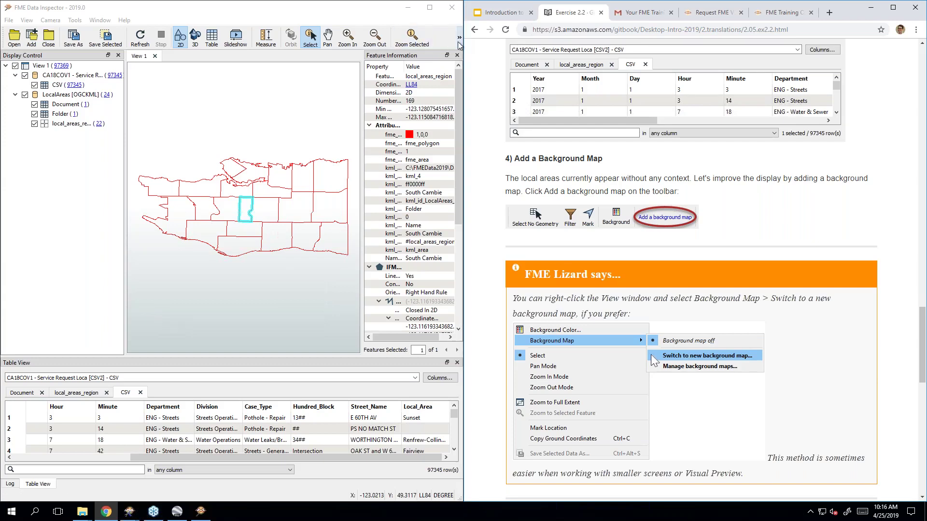
- Start adding a background map to the view, with Stamen Maps as its source
{"action": "left_click", "coordinate": [459, 39]}
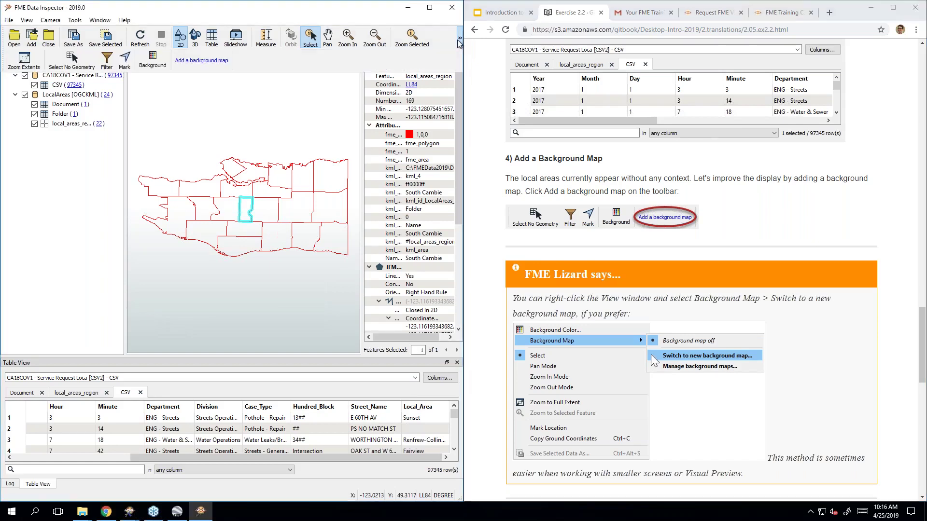
{"action": "left_click", "coordinate": [220, 62]}
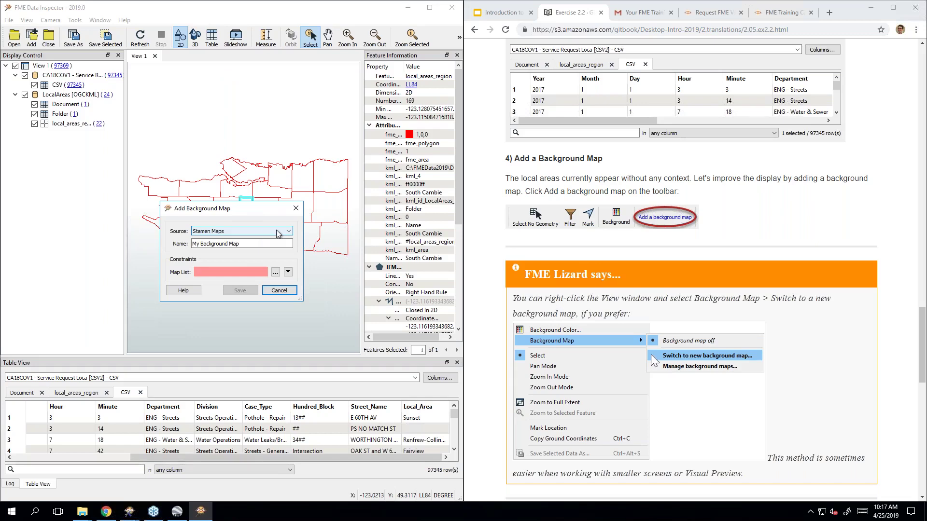
{"action": "left_click", "coordinate": [759, 226]}
{"action": "scroll", "coordinate": [759, 226], "scroll_direction": "down", "scroll_amount": 10}
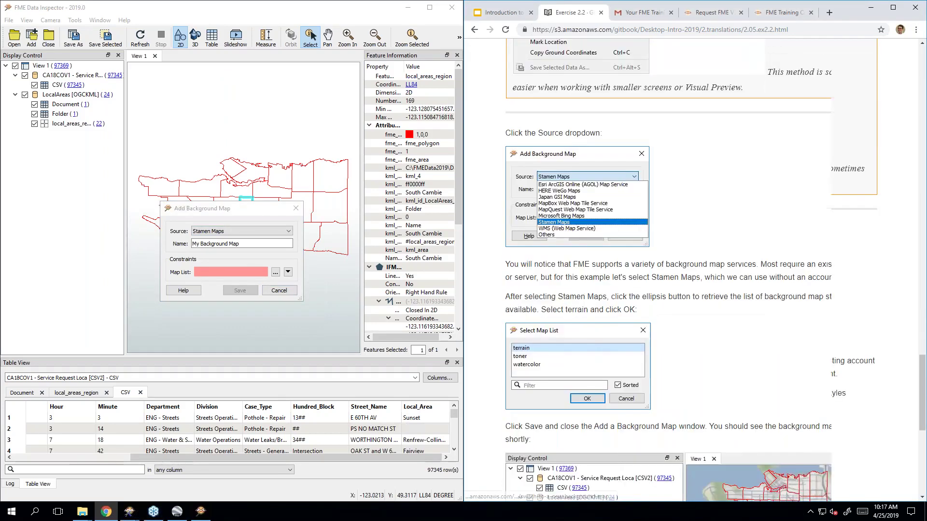
{"action": "left_click", "coordinate": [246, 231]}
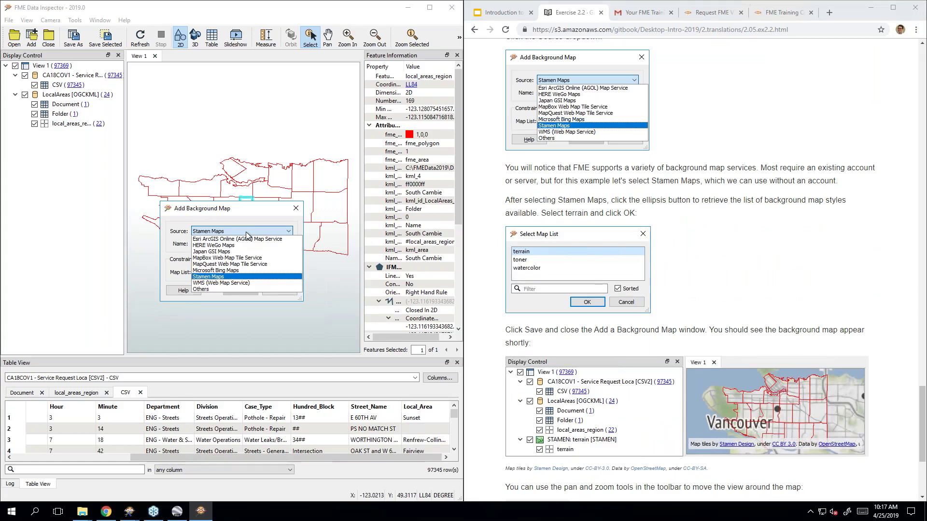
{"action": "left_click", "coordinate": [246, 278]}
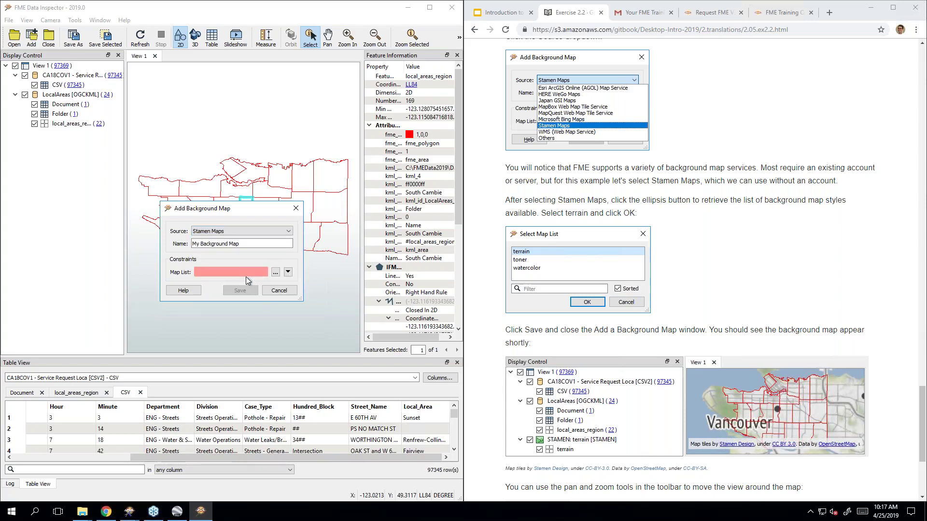
- Choose terrain as the map style and save the background map
{"action": "left_click", "coordinate": [275, 273]}
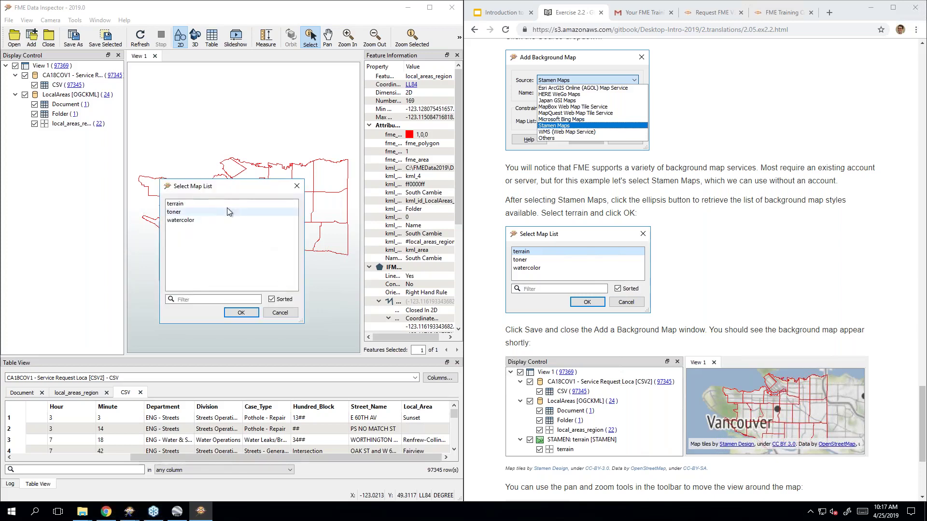
{"action": "left_click", "coordinate": [207, 204]}
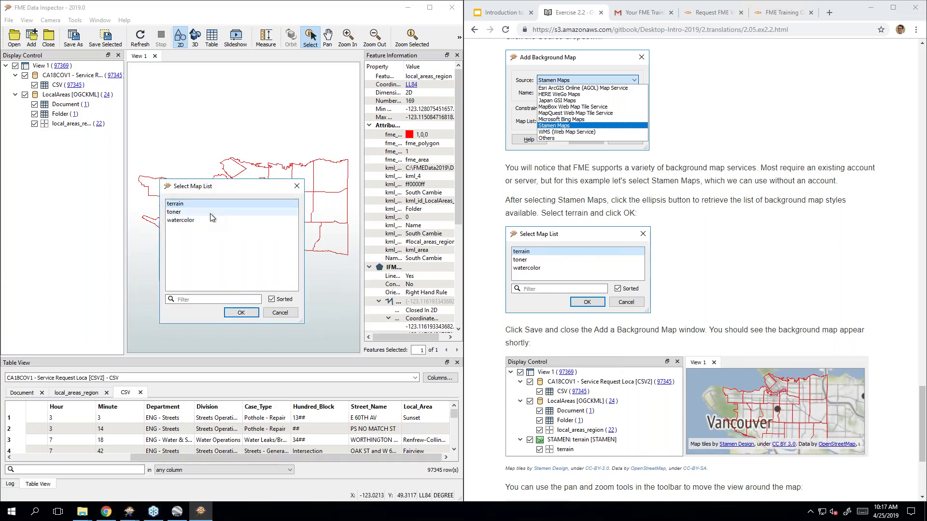
{"action": "left_click", "coordinate": [250, 315]}
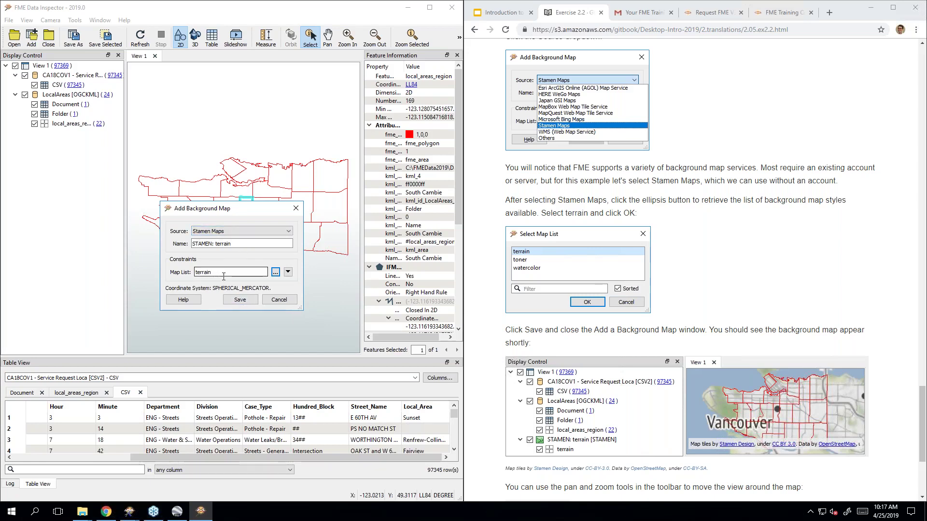
{"action": "left_click", "coordinate": [236, 302]}
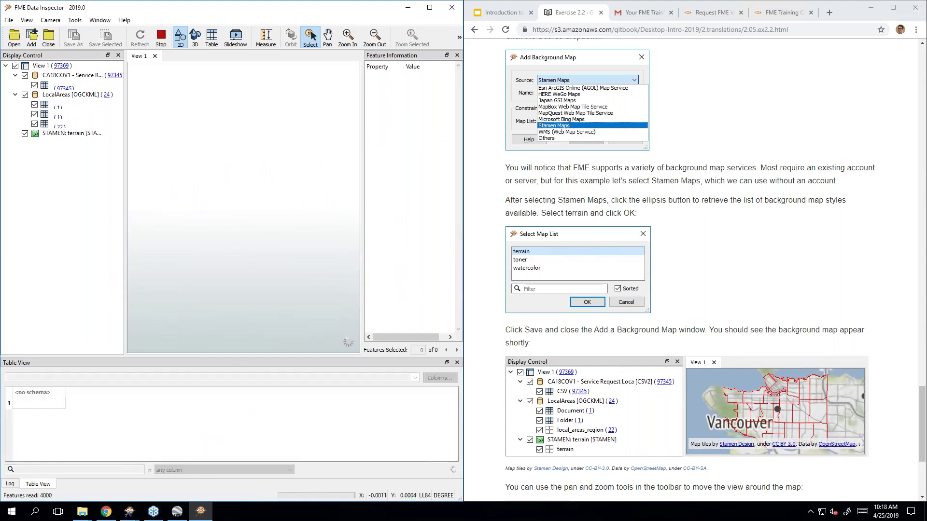
- Review the end of the exercise instructions and examine the local area boundaries against the terrain background at several zoom levels
{"action": "left_click", "coordinate": [724, 261]}
{"action": "scroll", "coordinate": [724, 260], "scroll_direction": "down", "scroll_amount": 3}
{"action": "scroll", "coordinate": [702, 299], "scroll_direction": "down", "scroll_amount": 1}
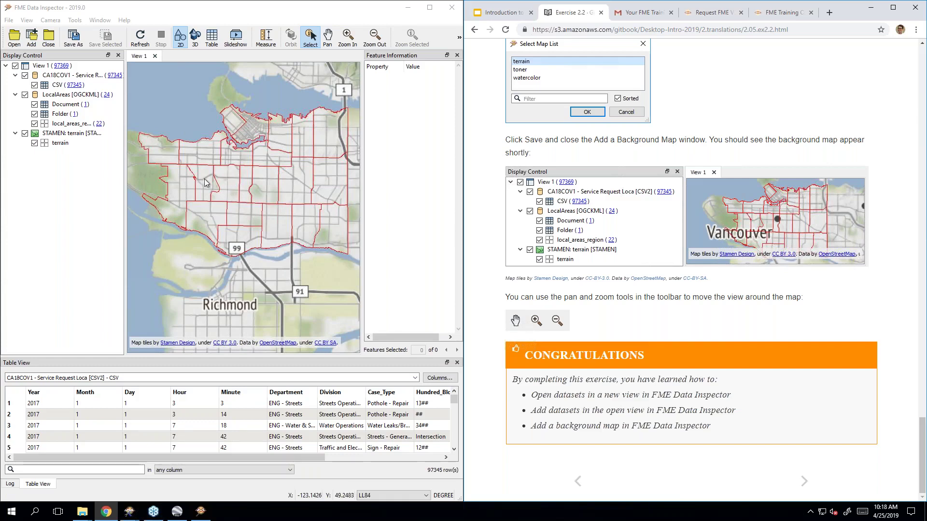
{"action": "scroll", "coordinate": [231, 171], "scroll_direction": "up", "scroll_amount": 5}
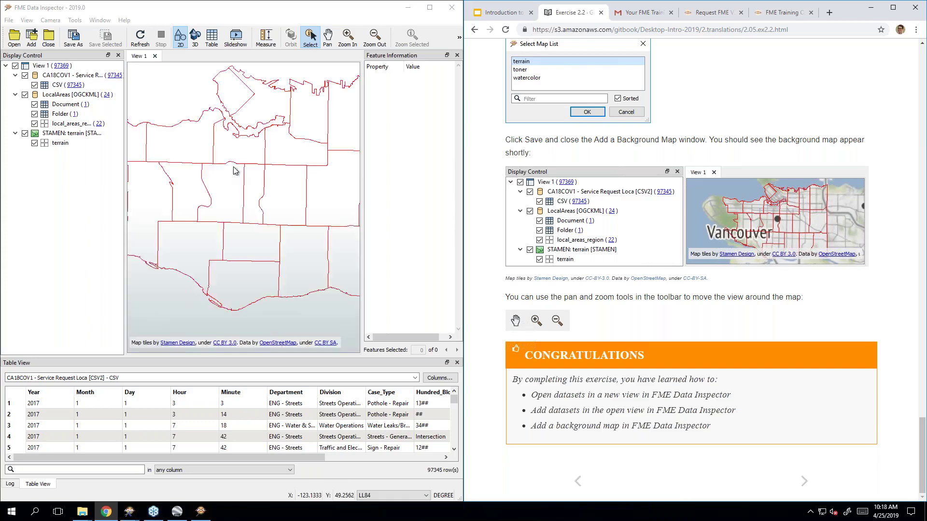
{"action": "scroll", "coordinate": [239, 174], "scroll_direction": "up", "scroll_amount": 2}
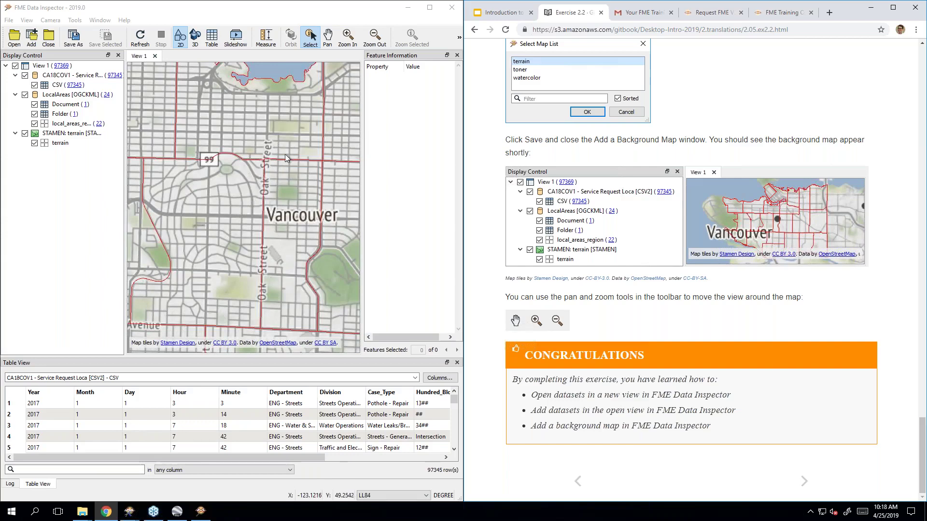
{"action": "scroll", "coordinate": [277, 164], "scroll_direction": "down", "scroll_amount": 5}
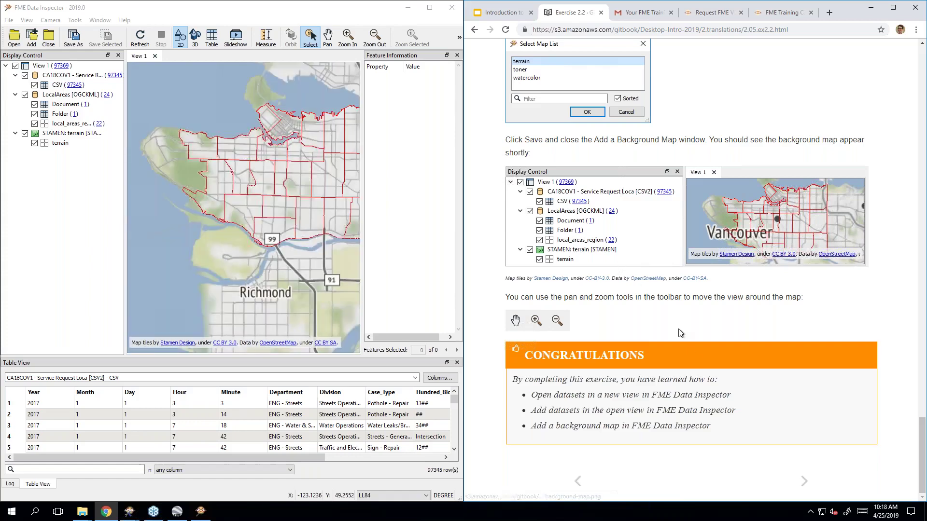
{"action": "scroll", "coordinate": [300, 187], "scroll_direction": "up", "scroll_amount": 5}
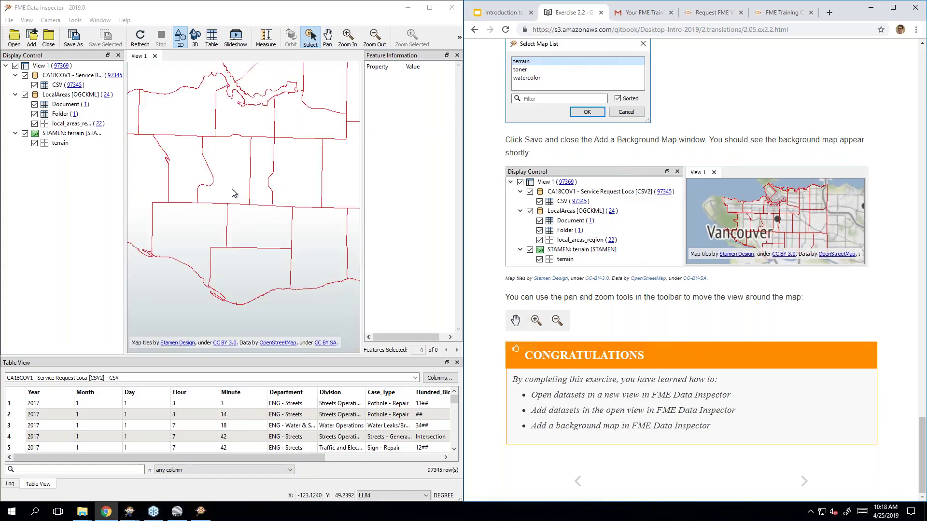
{"action": "scroll", "coordinate": [232, 189], "scroll_direction": "up", "scroll_amount": 3}
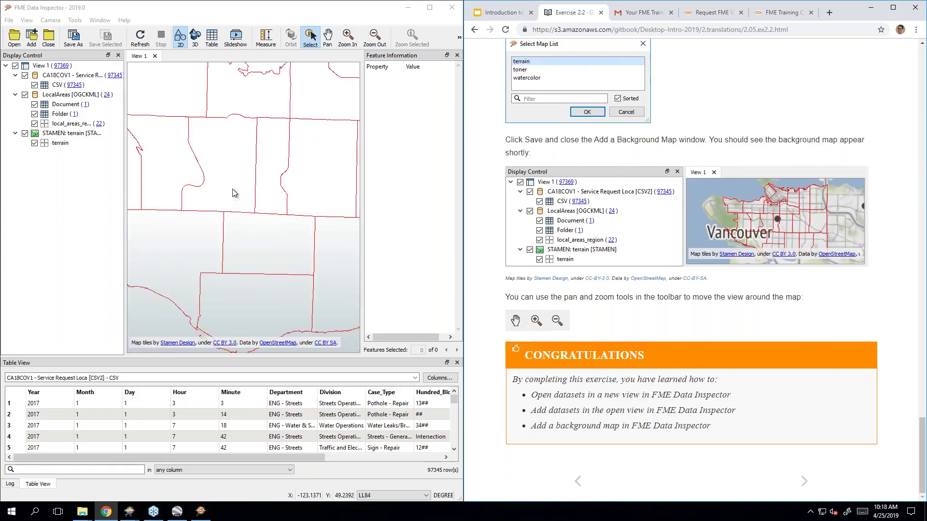
- Pan across Vancouver, examine the Vanier Park area up close with the Zoom In tool, and restore the full extents
{"action": "left_click", "coordinate": [328, 35]}
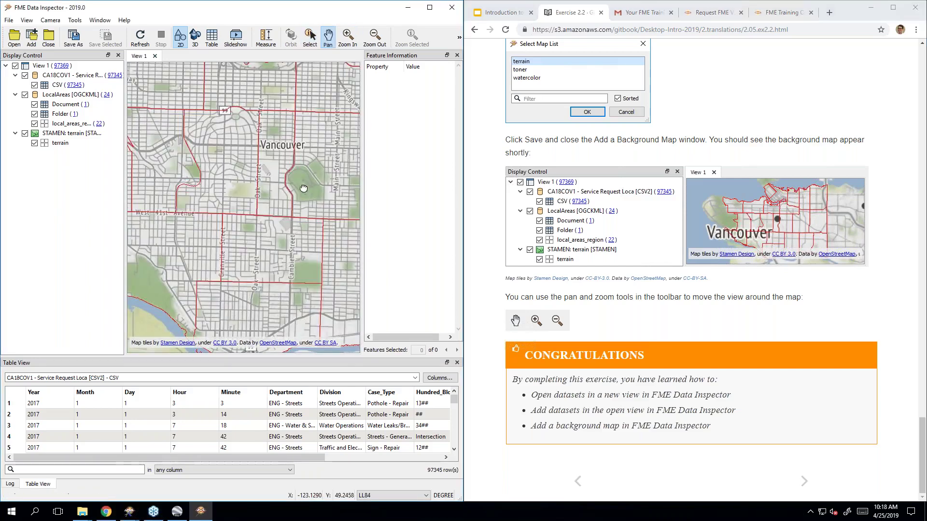
{"action": "scroll", "coordinate": [341, 217], "scroll_direction": "up", "scroll_amount": 4}
{"action": "left_click_drag", "start_coordinate": [249, 161], "coordinate": [309, 222]}
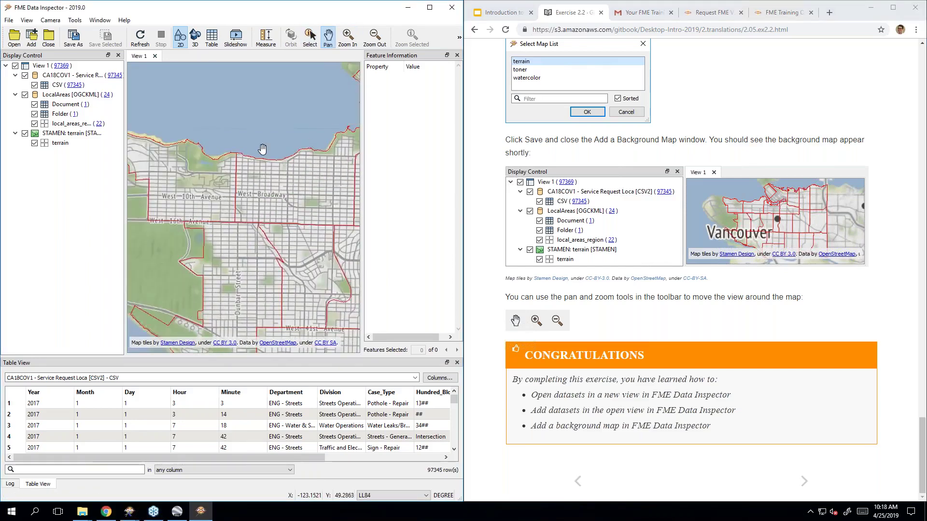
{"action": "left_click_drag", "start_coordinate": [263, 149], "coordinate": [190, 160]}
{"action": "left_click", "coordinate": [347, 34]}
{"action": "left_click_drag", "start_coordinate": [253, 119], "coordinate": [329, 193]}
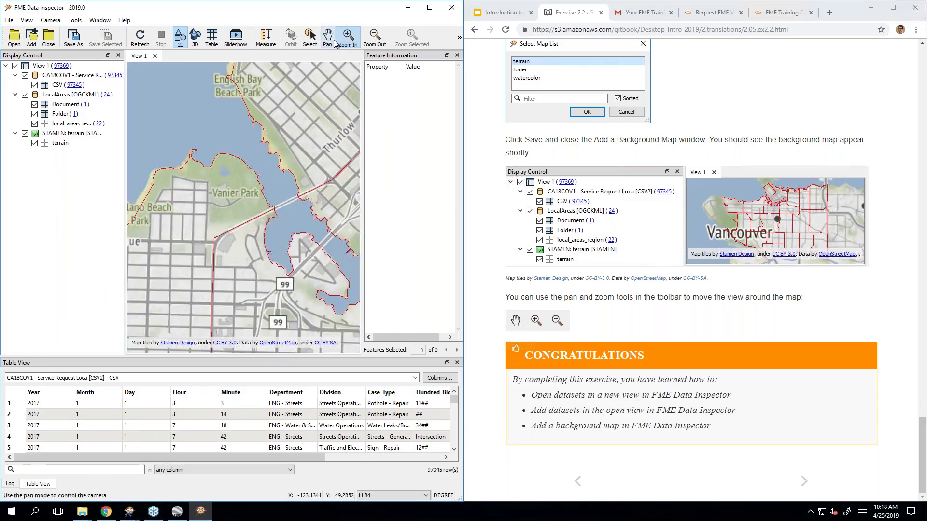
{"action": "left_click", "coordinate": [459, 38]}
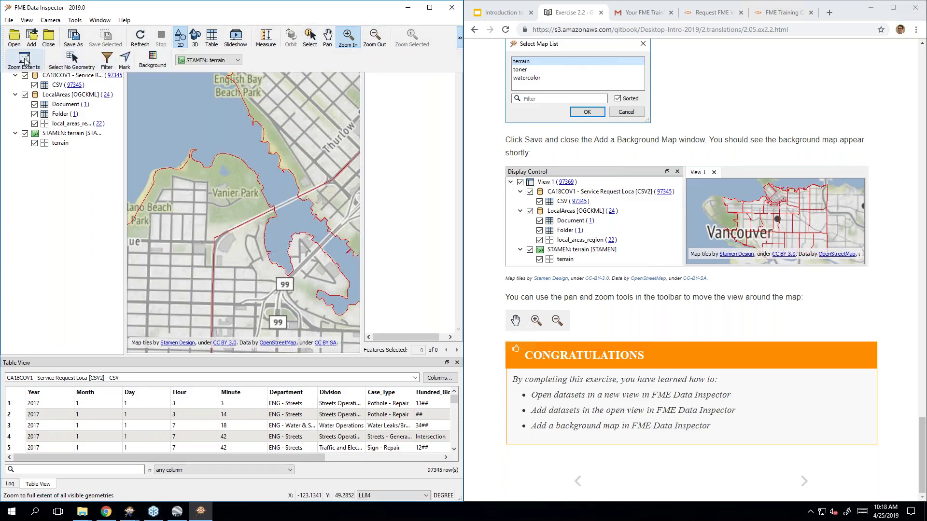
{"action": "left_click", "coordinate": [25, 58]}
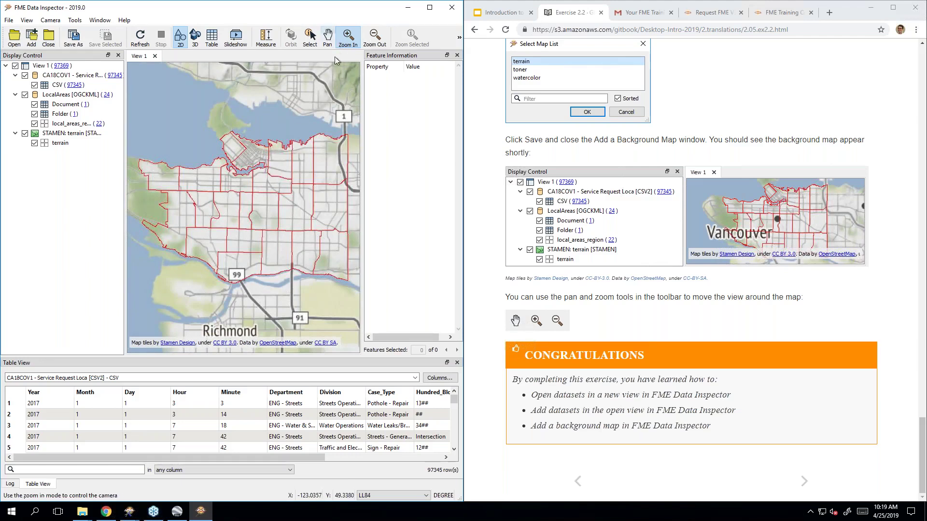
- Advance the training manual to the Feature Caching page and switch to the Ex2.1 workspace in FME Workbench
{"action": "left_click", "coordinate": [694, 332]}
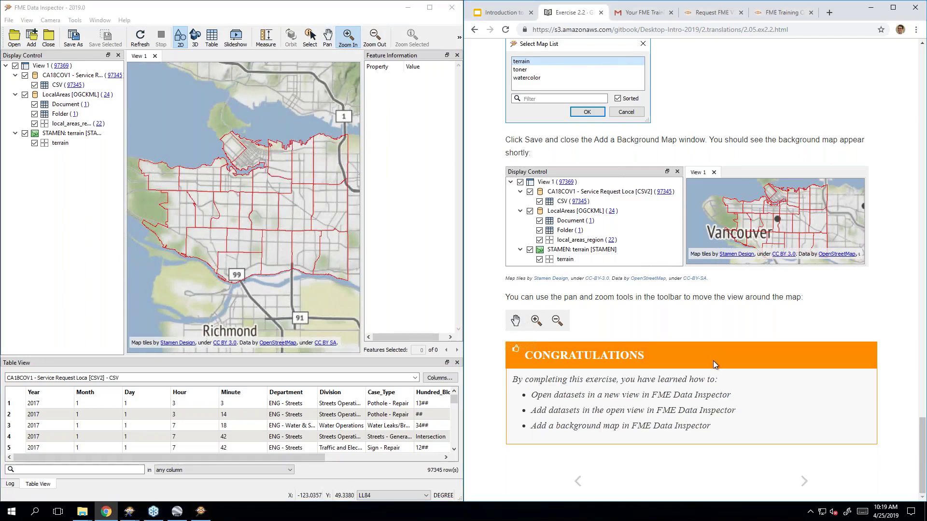
{"action": "left_click", "coordinate": [804, 482]}
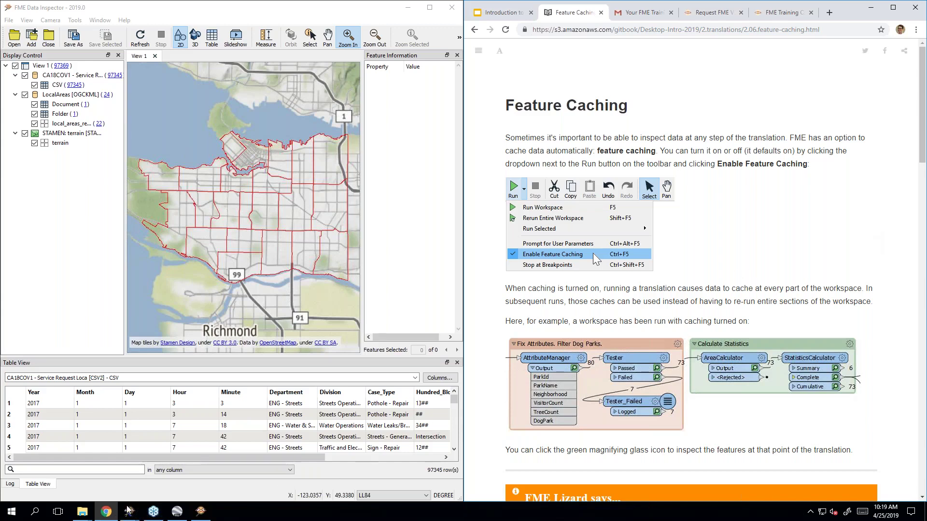
{"action": "mouse_move", "coordinate": [129, 511]}
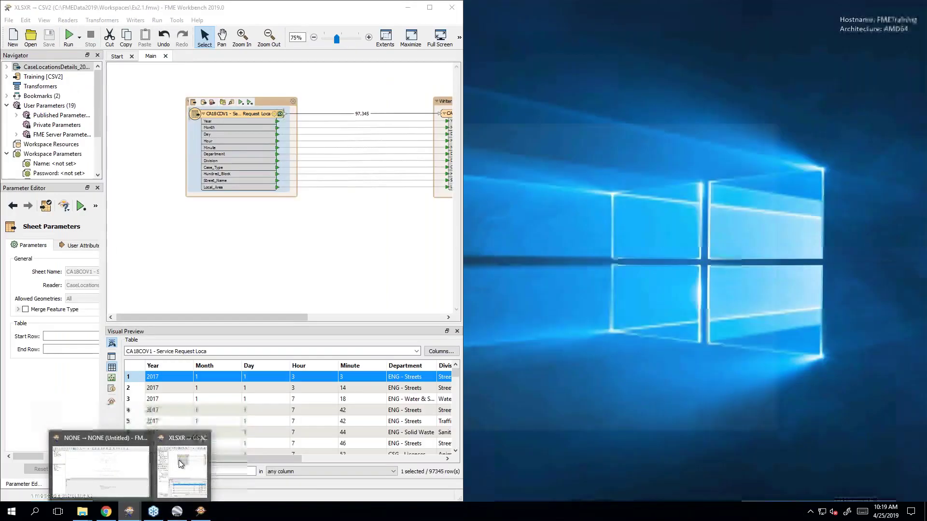
{"action": "left_click", "coordinate": [180, 464]}
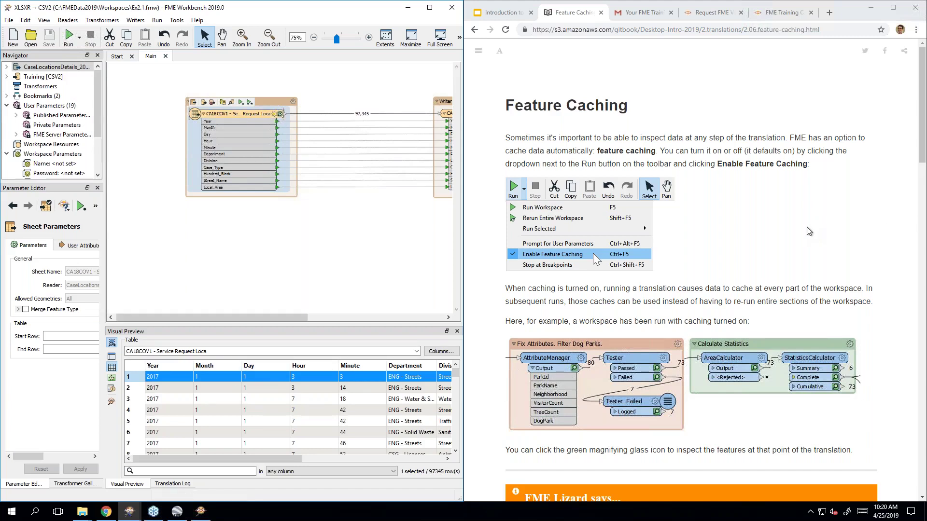
- Read the Feature Caching page down to its Partial Runs section
{"action": "scroll", "coordinate": [806, 227], "scroll_direction": "down", "scroll_amount": 5}
{"action": "scroll", "coordinate": [821, 234], "scroll_direction": "down", "scroll_amount": 5}
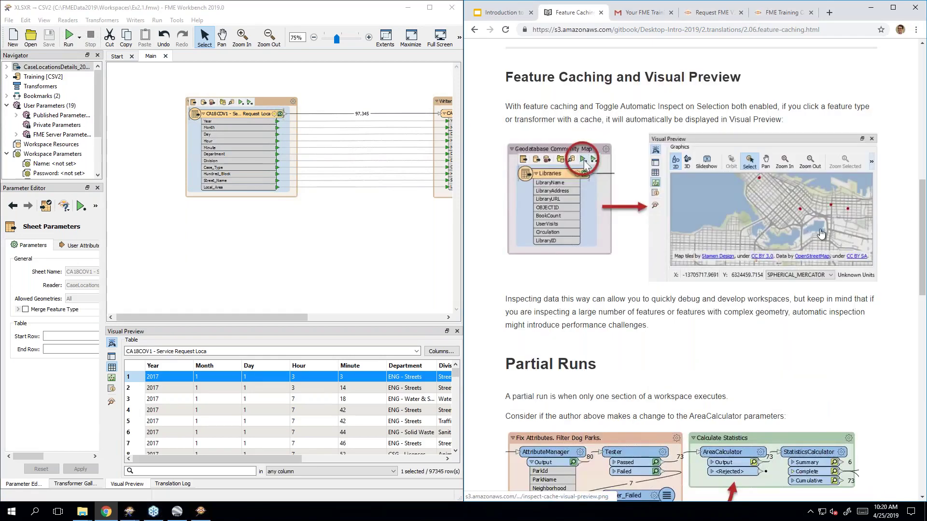
{"action": "scroll", "coordinate": [821, 234], "scroll_direction": "down", "scroll_amount": 6}
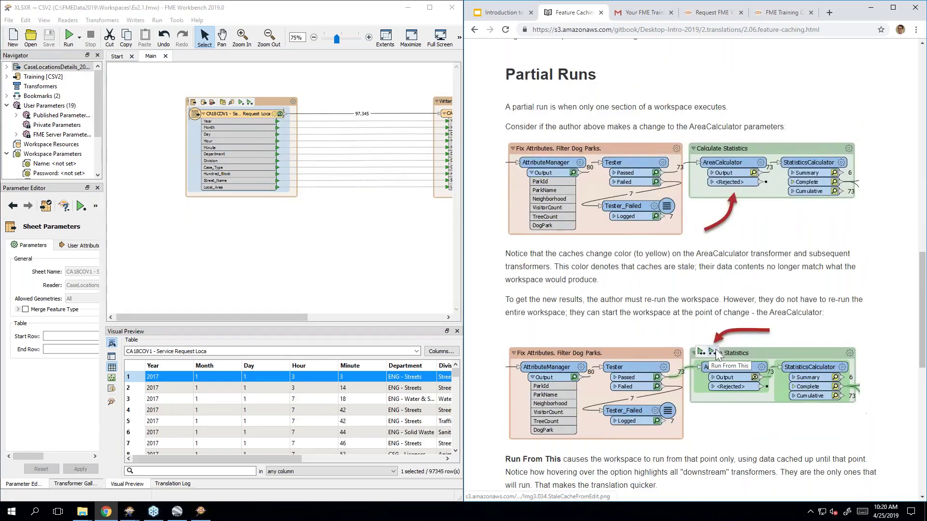
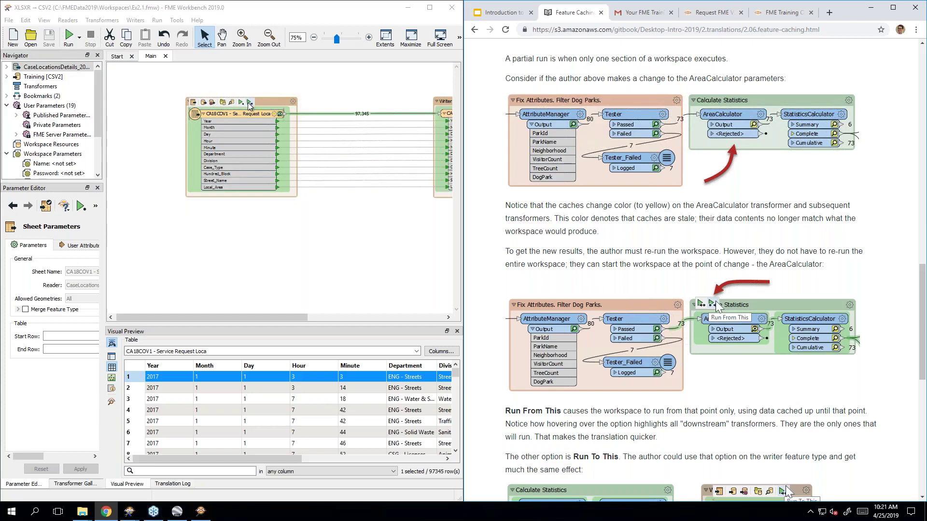
- Select the CA18COV1 - Service Request Loca writer feature type in the workspace
{"action": "left_click_drag", "start_coordinate": [273, 318], "coordinate": [352, 320]}
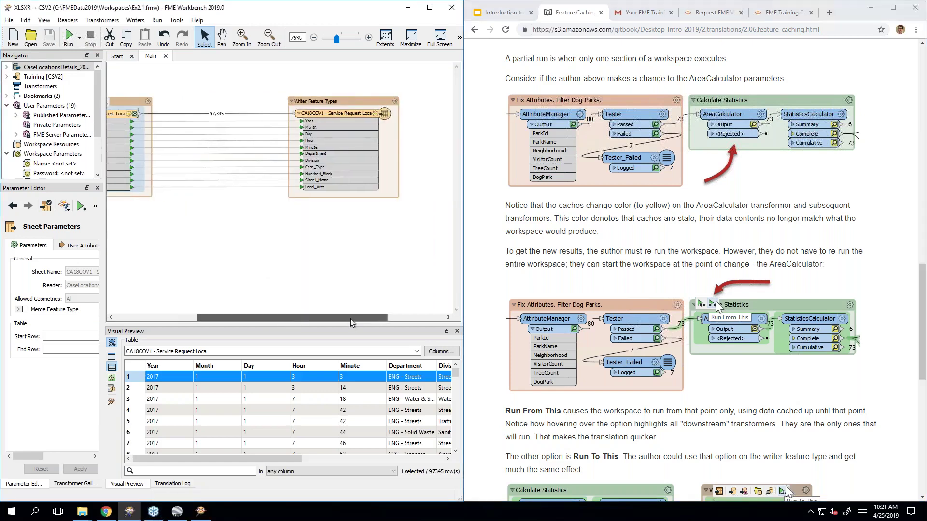
{"action": "left_click", "coordinate": [338, 118]}
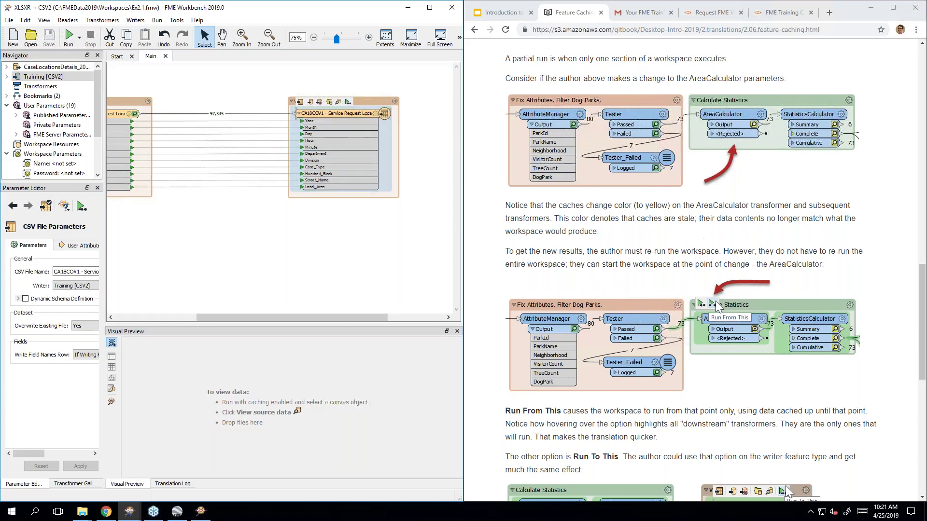
- Review how Run From This and Run To This work in the manual, comparing with the partial-run option on the selected writer feature type
{"action": "left_click", "coordinate": [700, 148]}
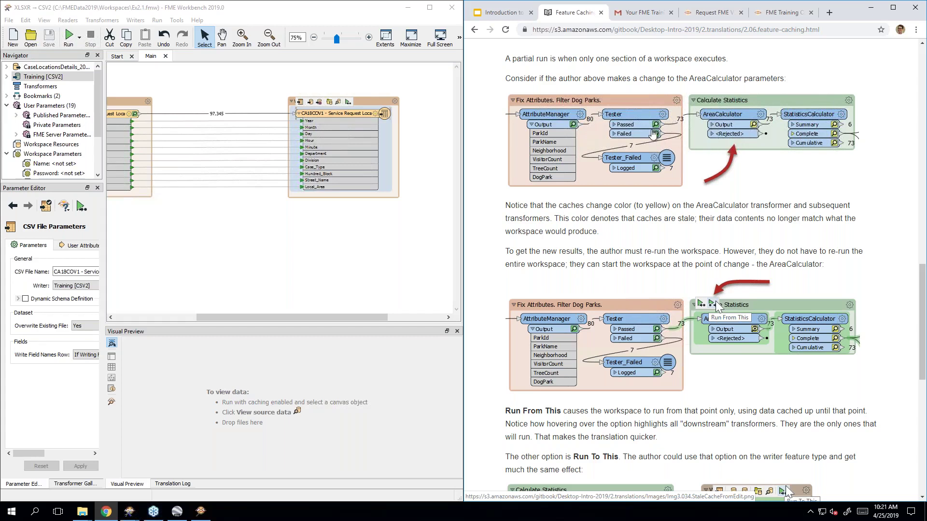
{"action": "scroll", "coordinate": [726, 187], "scroll_direction": "up", "scroll_amount": 3}
{"action": "scroll", "coordinate": [726, 187], "scroll_direction": "down", "scroll_amount": 1}
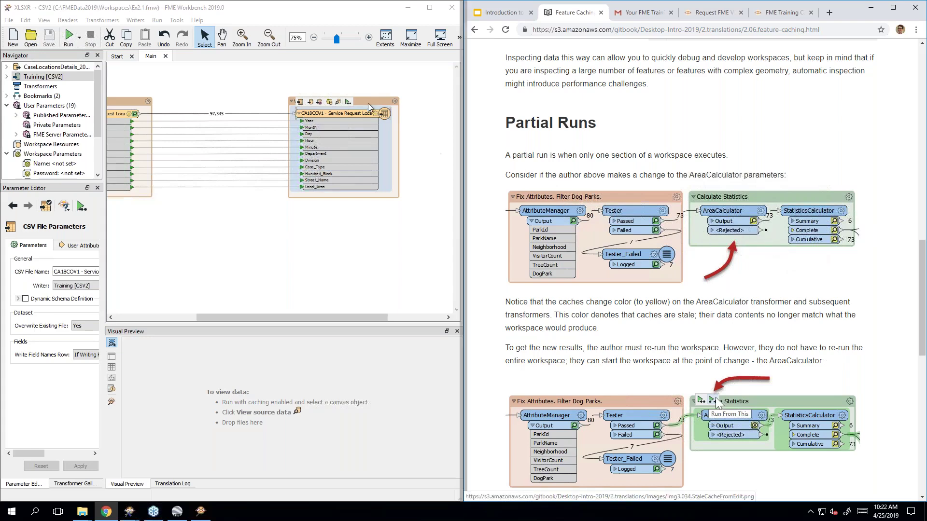
{"action": "left_click", "coordinate": [348, 102]}
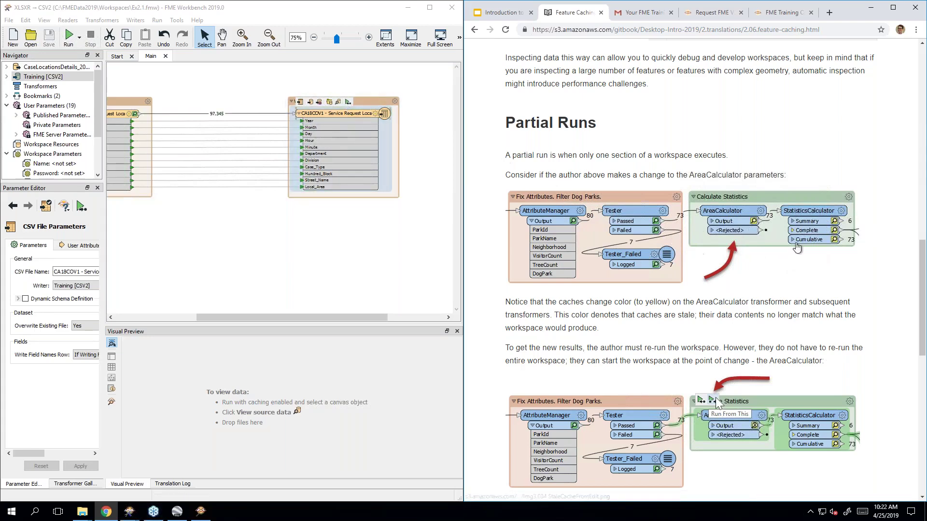
{"action": "scroll", "coordinate": [506, 161], "scroll_direction": "down", "scroll_amount": 2}
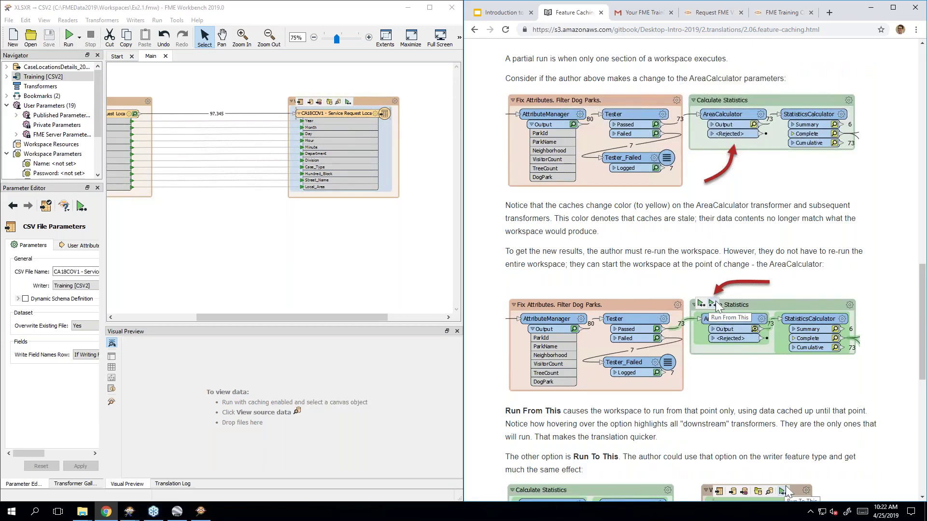
{"action": "scroll", "coordinate": [690, 270], "scroll_direction": "down", "scroll_amount": 7}
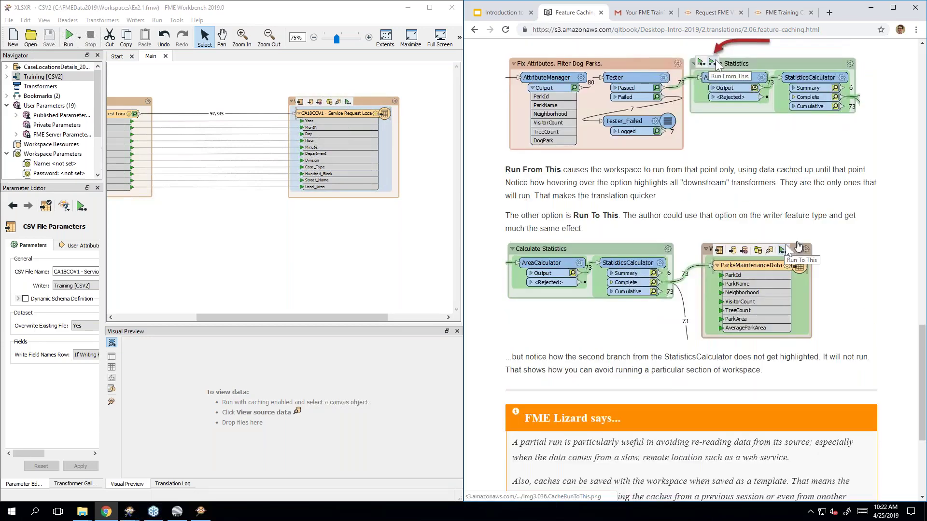
- Inspect the cached features of the reader feature type in the Visual Preview table
{"action": "scroll", "coordinate": [691, 271], "scroll_direction": "down", "scroll_amount": 1}
{"action": "scroll", "coordinate": [467, 183], "scroll_direction": "up", "scroll_amount": 4}
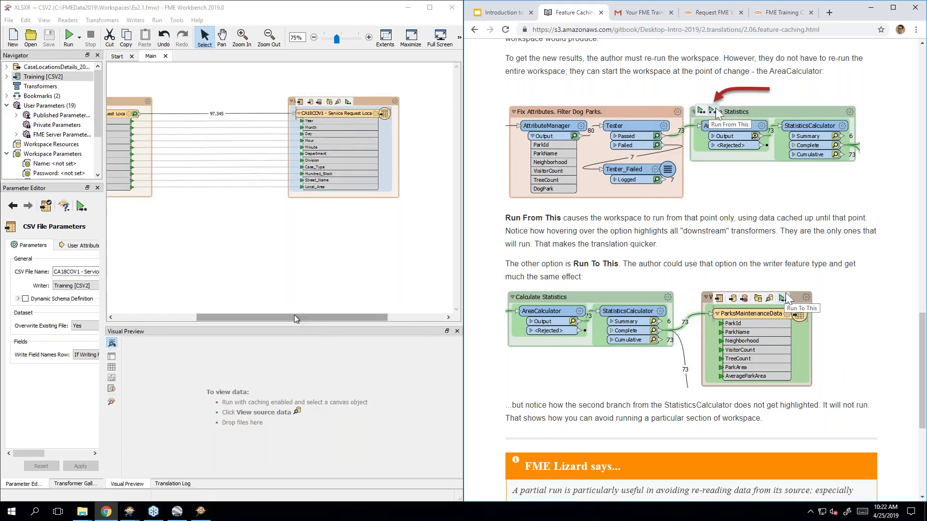
{"action": "left_click_drag", "start_coordinate": [312, 317], "coordinate": [290, 317]}
{"action": "left_click", "coordinate": [174, 113]}
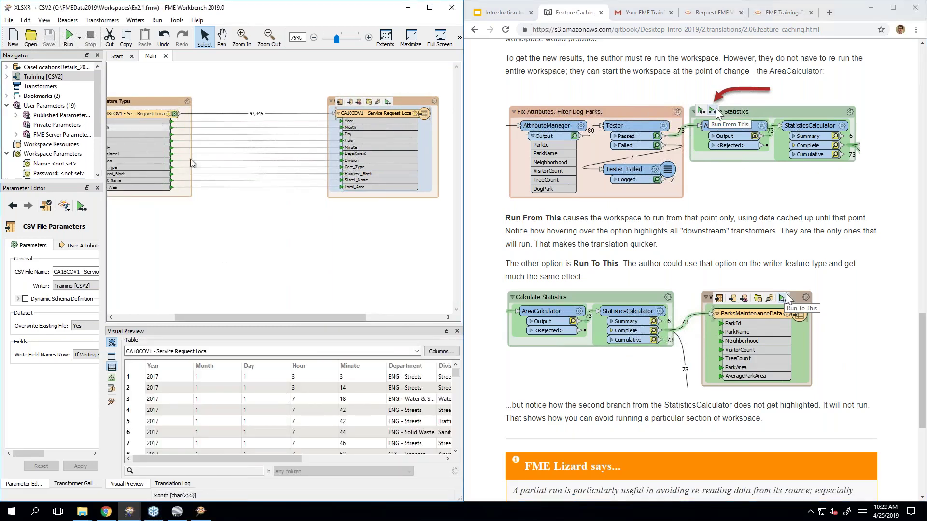
- Read the remaining partial-run tips and caching warning in the manual and advance to Exercise 2.3
{"action": "left_click", "coordinate": [879, 274]}
{"action": "scroll", "coordinate": [879, 273], "scroll_direction": "down", "scroll_amount": 2}
{"action": "scroll", "coordinate": [879, 274], "scroll_direction": "down", "scroll_amount": 3}
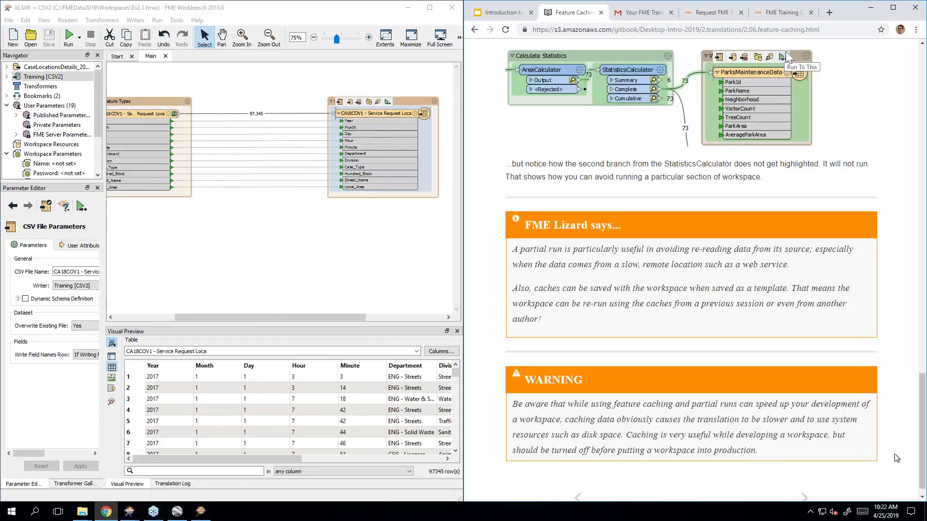
{"action": "left_click", "coordinate": [809, 497]}
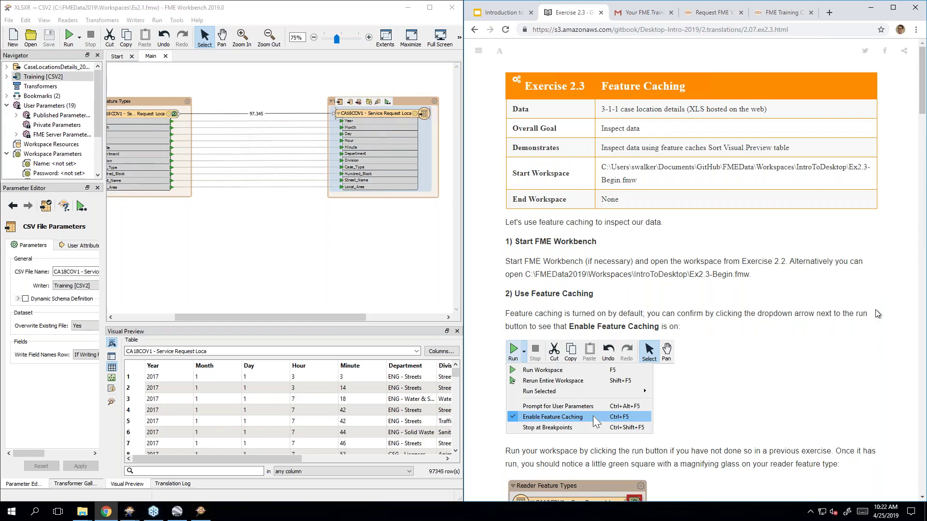
- Read the Exercise 2.3 overview and highlight FMEData\Workspaces\IntroToDesktop\Ex2.3-Begin.fmw in the start workspace path
{"action": "scroll", "coordinate": [718, 237], "scroll_direction": "down", "scroll_amount": 2}
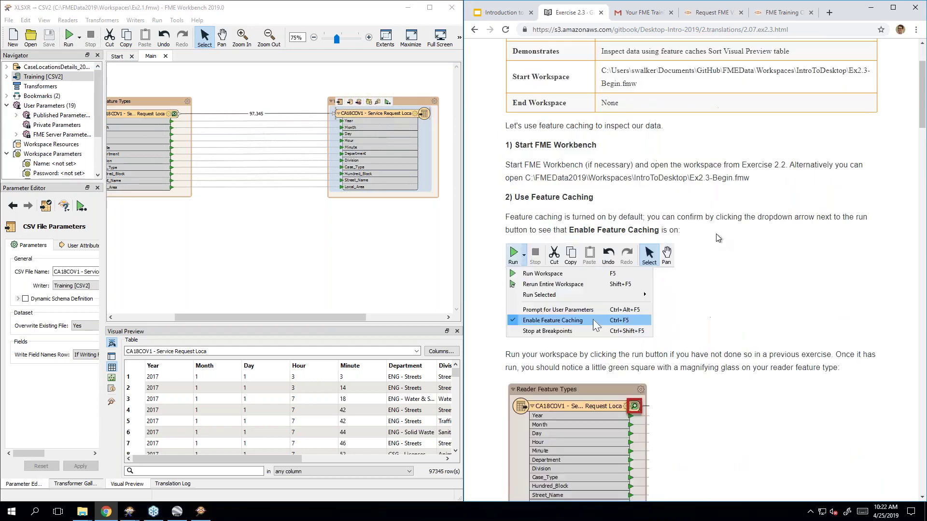
{"action": "scroll", "coordinate": [718, 238], "scroll_direction": "down", "scroll_amount": 2}
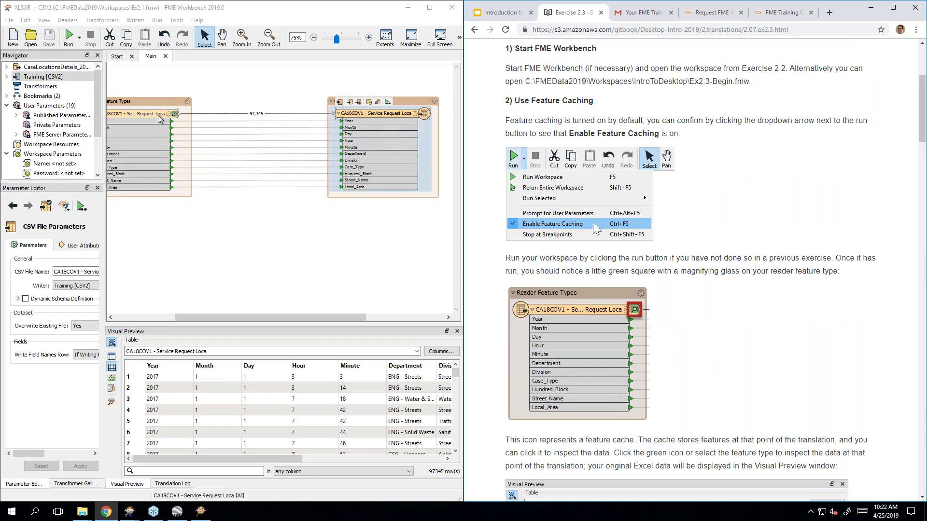
{"action": "scroll", "coordinate": [772, 151], "scroll_direction": "up", "scroll_amount": 3}
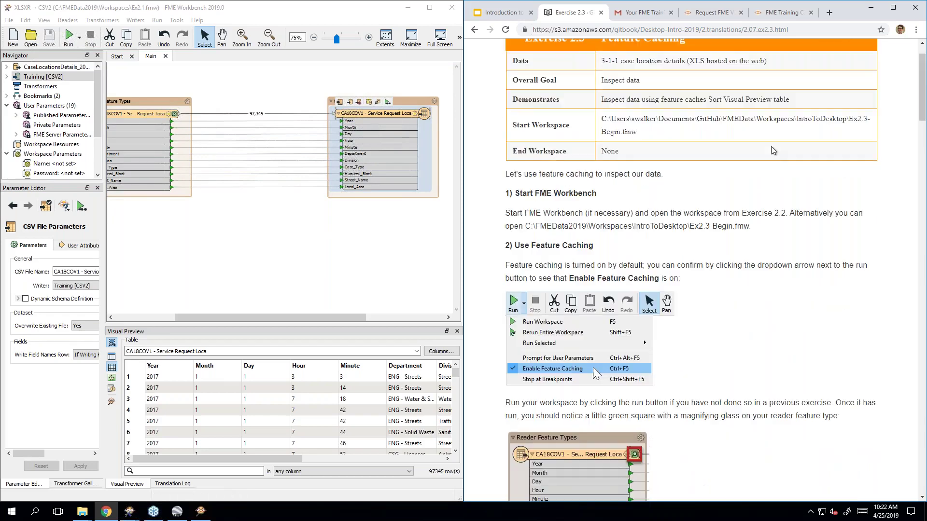
{"action": "scroll", "coordinate": [772, 150], "scroll_direction": "up", "scroll_amount": 1}
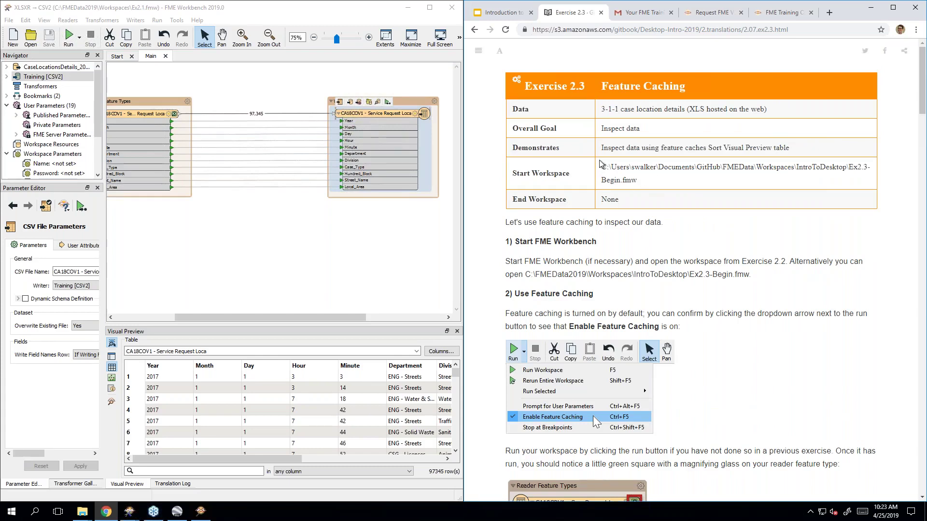
{"action": "left_click_drag", "start_coordinate": [601, 167], "coordinate": [655, 184]}
{"action": "left_click", "coordinate": [664, 184]}
{"action": "left_click_drag", "start_coordinate": [724, 166], "coordinate": [734, 178]}
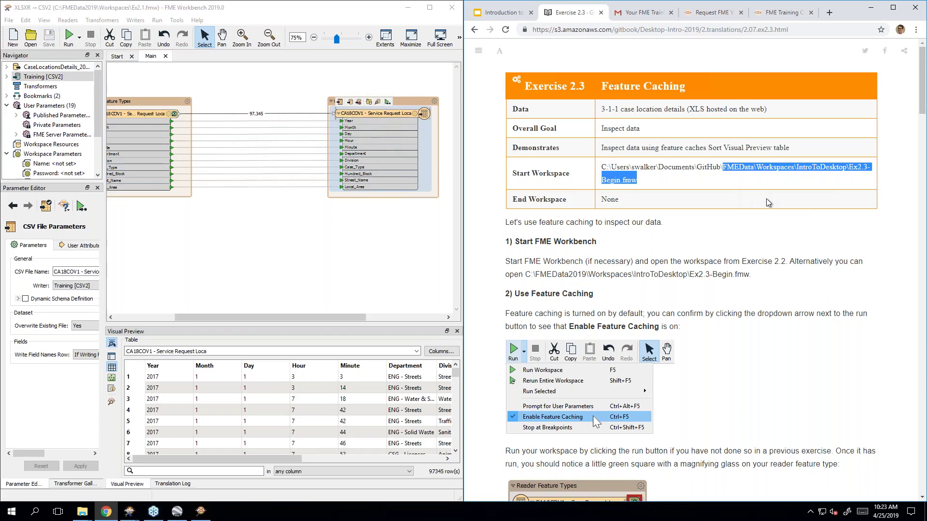
- Read the exercise instructions on starting FME Workbench and using feature caching
{"action": "scroll", "coordinate": [756, 99], "scroll_direction": "down", "scroll_amount": 1}
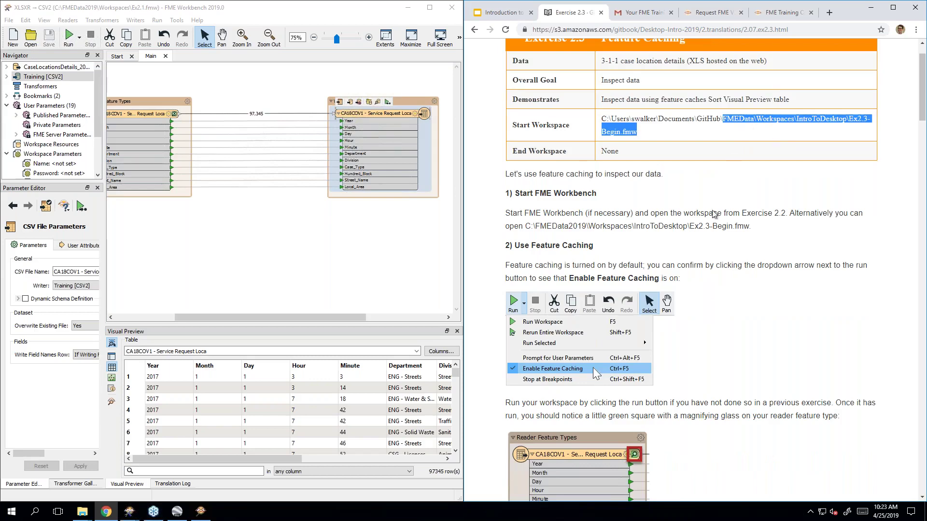
{"action": "scroll", "coordinate": [736, 214], "scroll_direction": "down", "scroll_amount": 2}
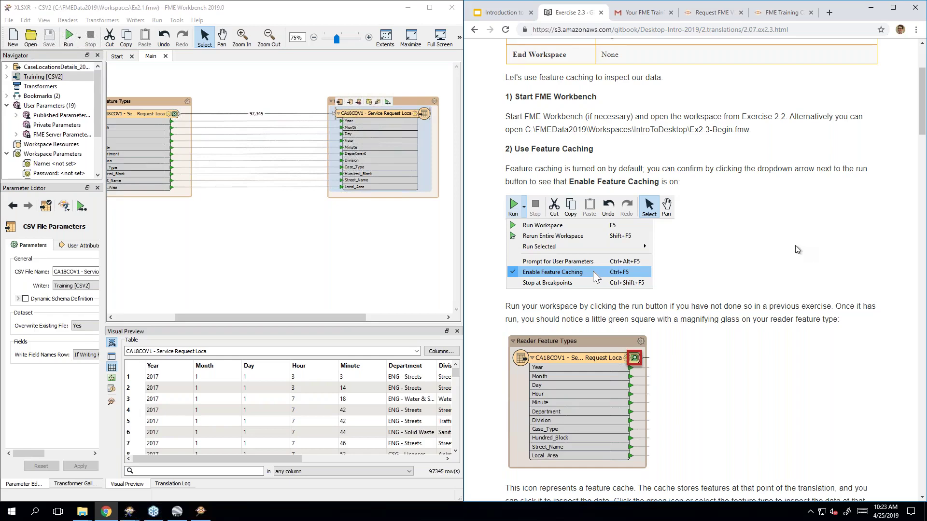
{"action": "scroll", "coordinate": [798, 250], "scroll_direction": "up", "scroll_amount": 1}
{"action": "scroll", "coordinate": [728, 209], "scroll_direction": "down", "scroll_amount": 1}
{"action": "scroll", "coordinate": [774, 213], "scroll_direction": "down", "scroll_amount": 2}
- Check the workspace's run options for the Enable Feature Caching setting
{"action": "left_click_drag", "start_coordinate": [331, 319], "coordinate": [314, 319]}
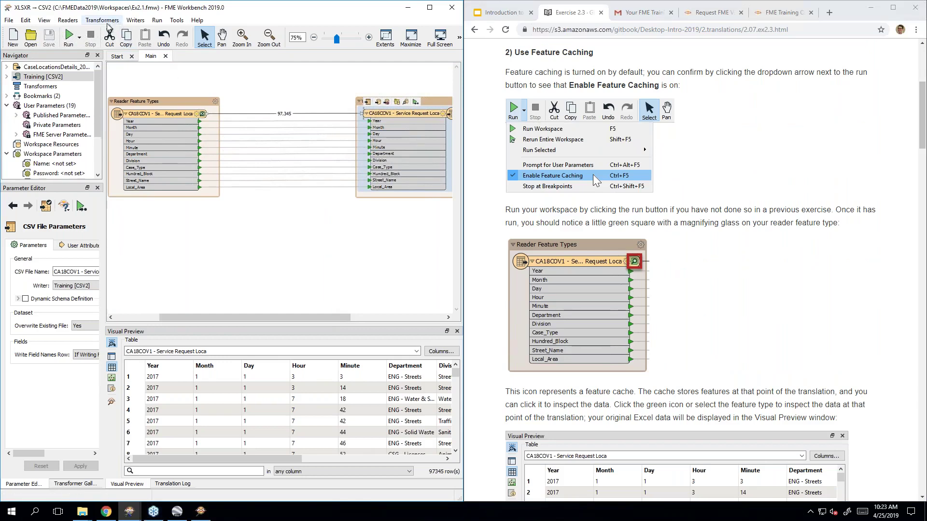
{"action": "left_click", "coordinate": [80, 37]}
{"action": "left_click", "coordinate": [80, 38]}
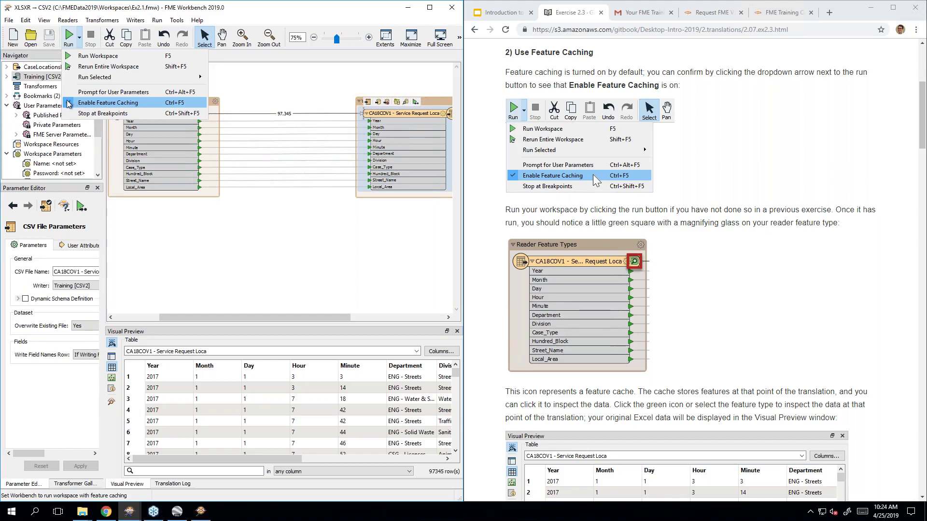
{"action": "left_click", "coordinate": [305, 226]}
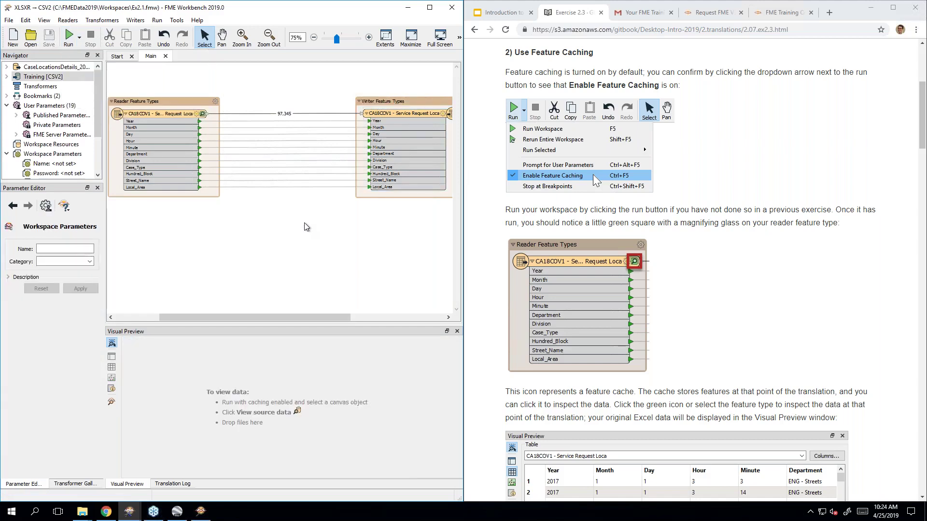
{"action": "left_click", "coordinate": [69, 41]}
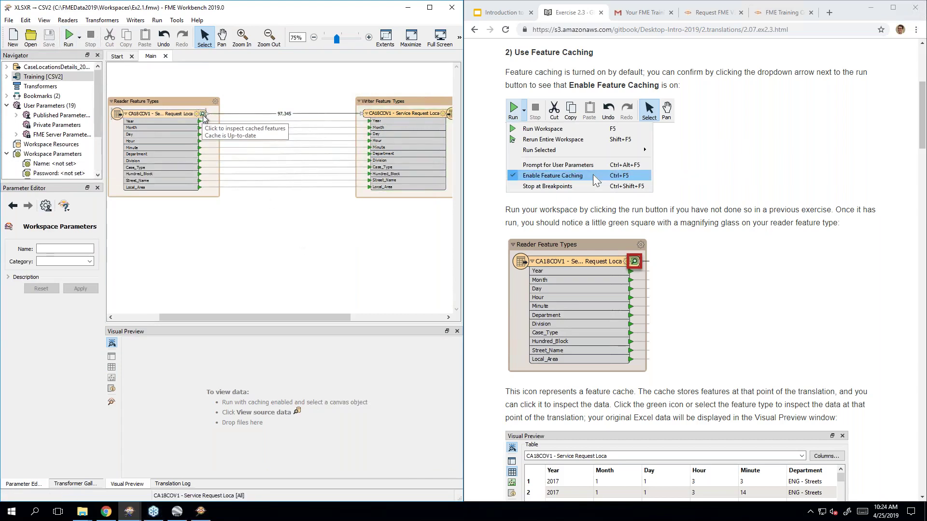
- Inspect the reader feature type's cached data and look across all table columns from Year to Local_Area
{"action": "scroll", "coordinate": [147, 117], "scroll_direction": "up", "scroll_amount": 1}
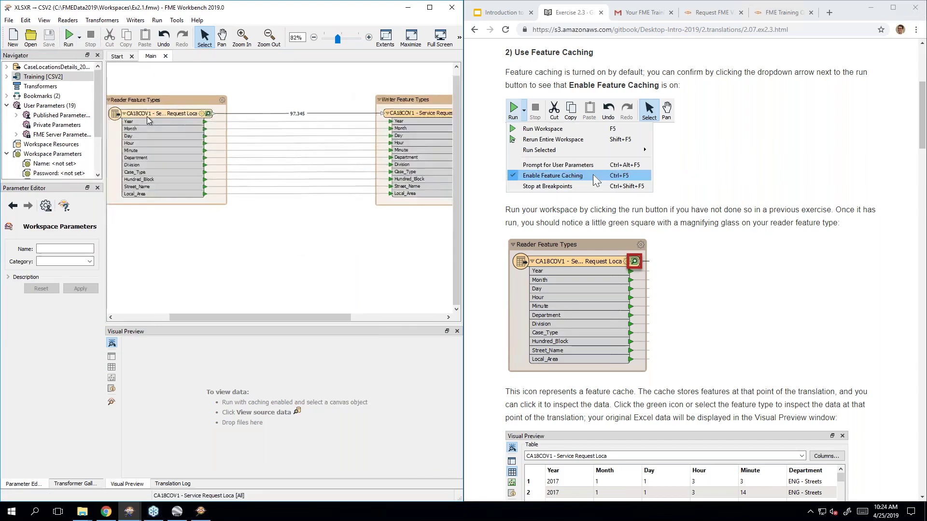
{"action": "scroll", "coordinate": [147, 117], "scroll_direction": "up", "scroll_amount": 6}
{"action": "left_click_drag", "start_coordinate": [237, 316], "coordinate": [191, 318]}
{"action": "left_click", "coordinate": [351, 114]}
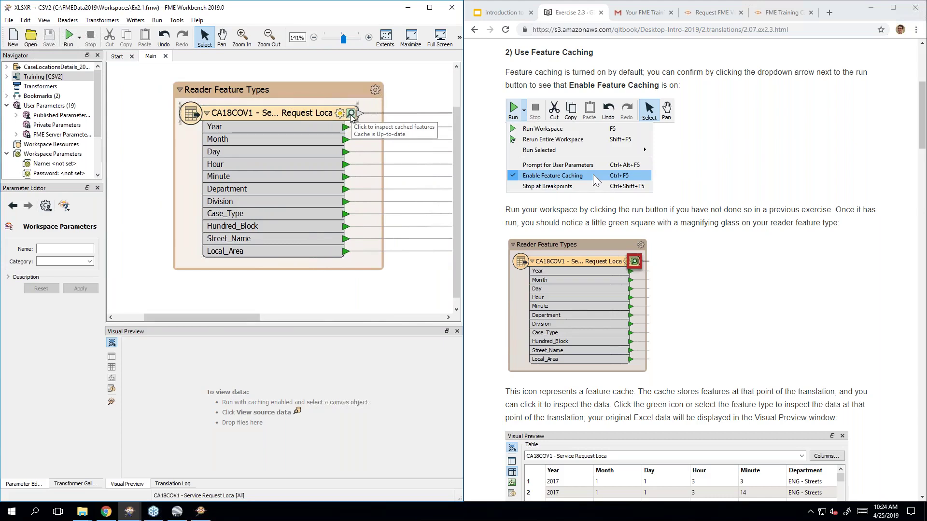
{"action": "left_click", "coordinate": [351, 114]}
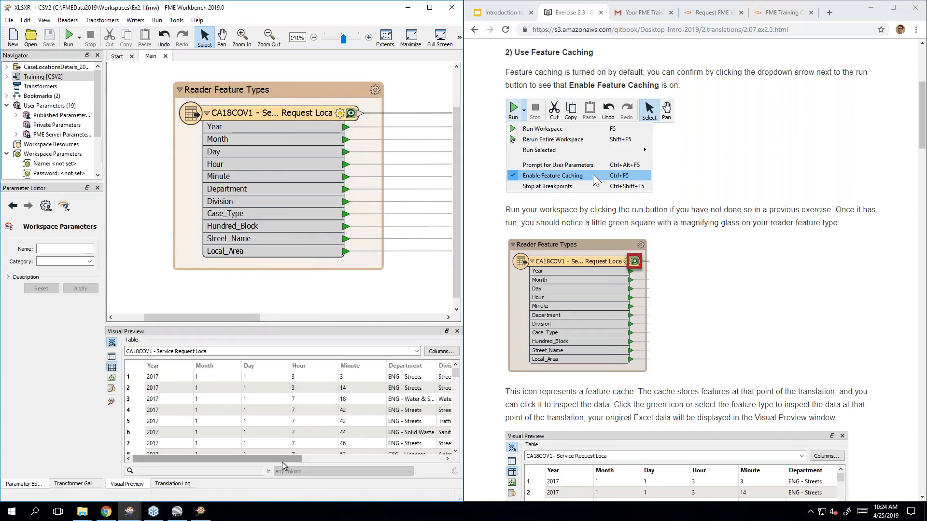
{"action": "left_click_drag", "start_coordinate": [283, 462], "coordinate": [427, 463]}
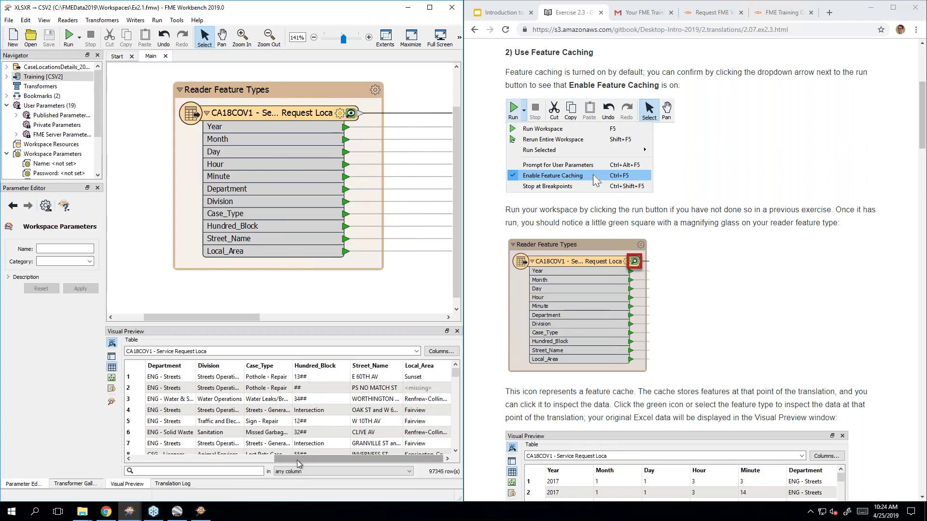
{"action": "left_click_drag", "start_coordinate": [298, 463], "coordinate": [157, 459]}
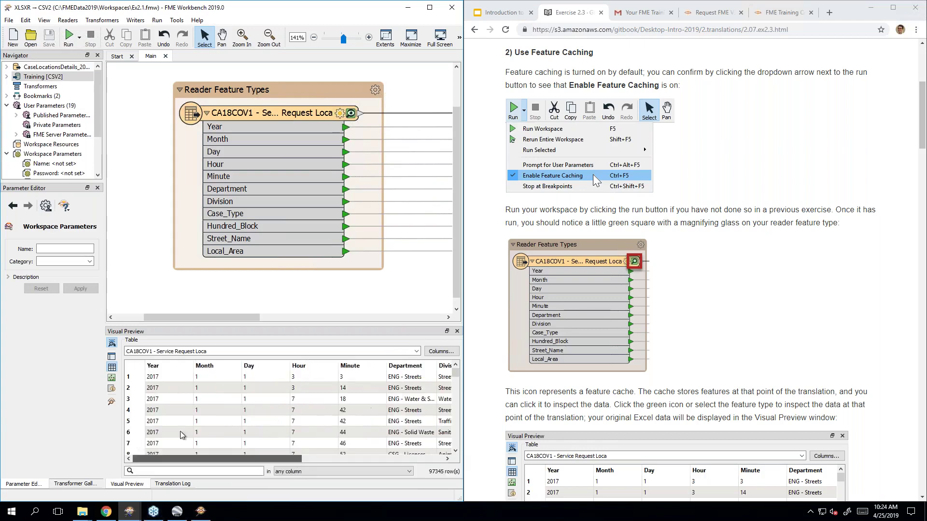
- Read the exercise section on using partial runs with feature caching
{"action": "left_click", "coordinate": [741, 303]}
{"action": "scroll", "coordinate": [742, 303], "scroll_direction": "down", "scroll_amount": 7}
{"action": "scroll", "coordinate": [741, 304], "scroll_direction": "down", "scroll_amount": 2}
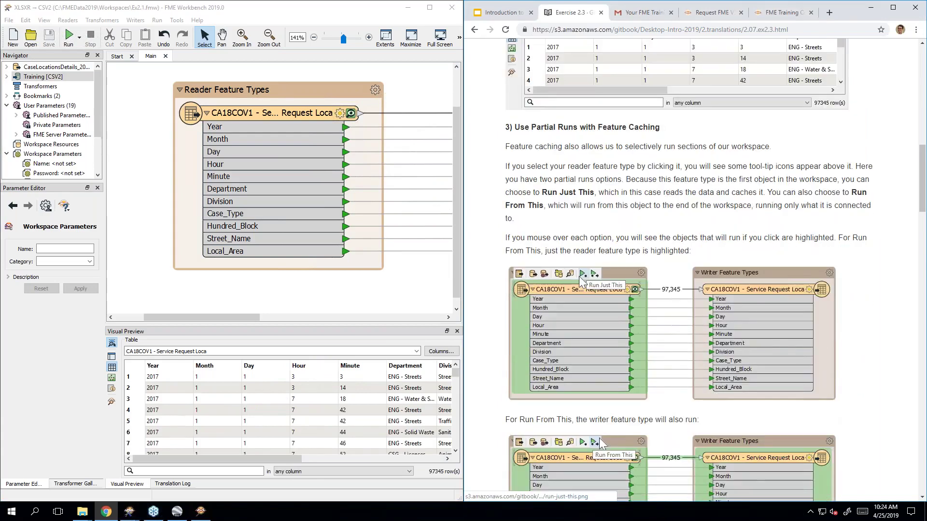
{"action": "scroll", "coordinate": [741, 303], "scroll_direction": "down", "scroll_amount": 2}
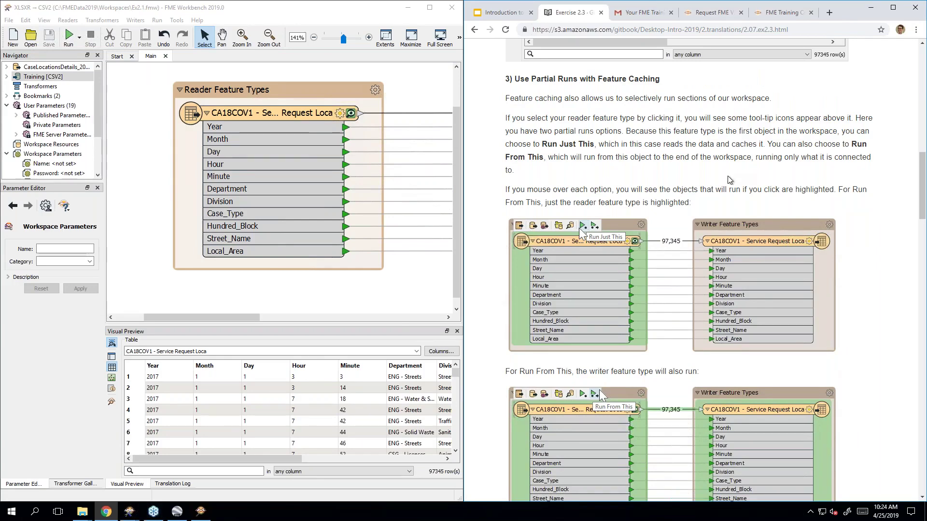
{"action": "scroll", "coordinate": [729, 180], "scroll_direction": "down", "scroll_amount": 1}
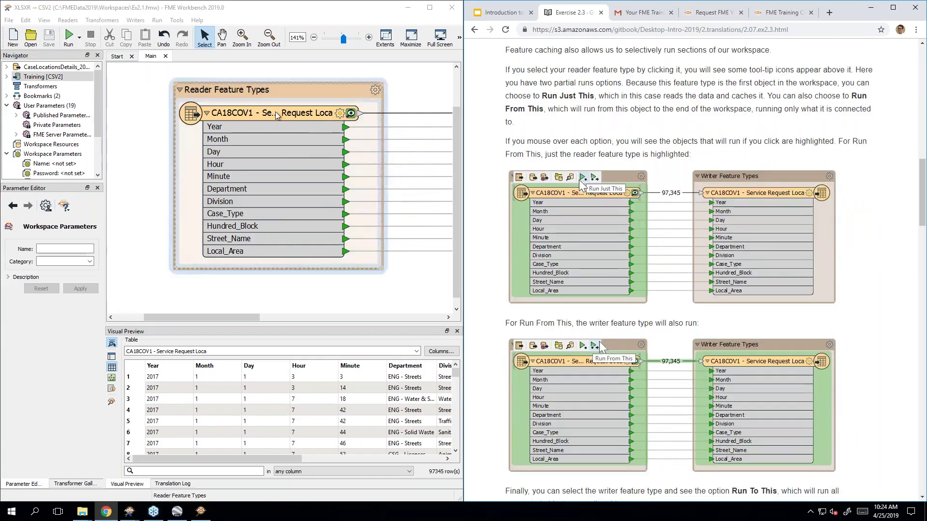
- Select the reader feature type and preview which objects Run Just This and Run From This would run
{"action": "left_click", "coordinate": [271, 112]}
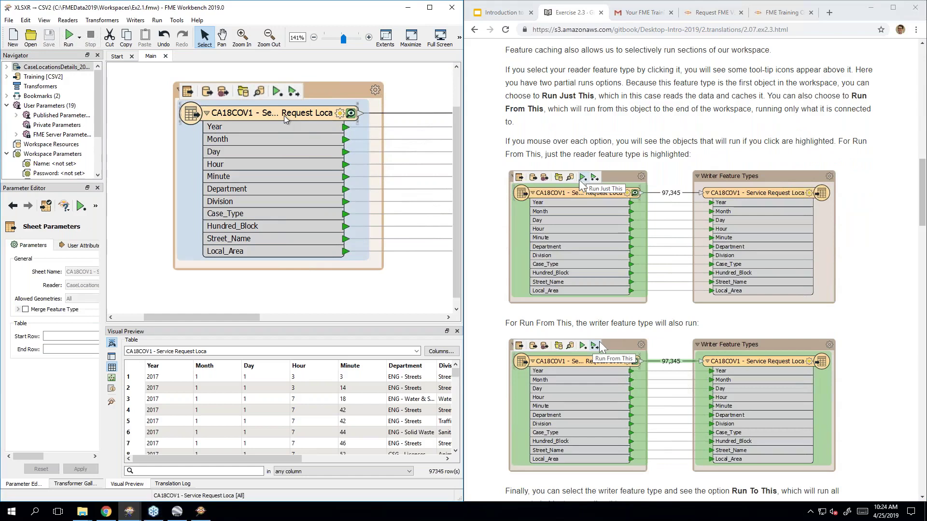
{"action": "mouse_move", "coordinate": [279, 92]}
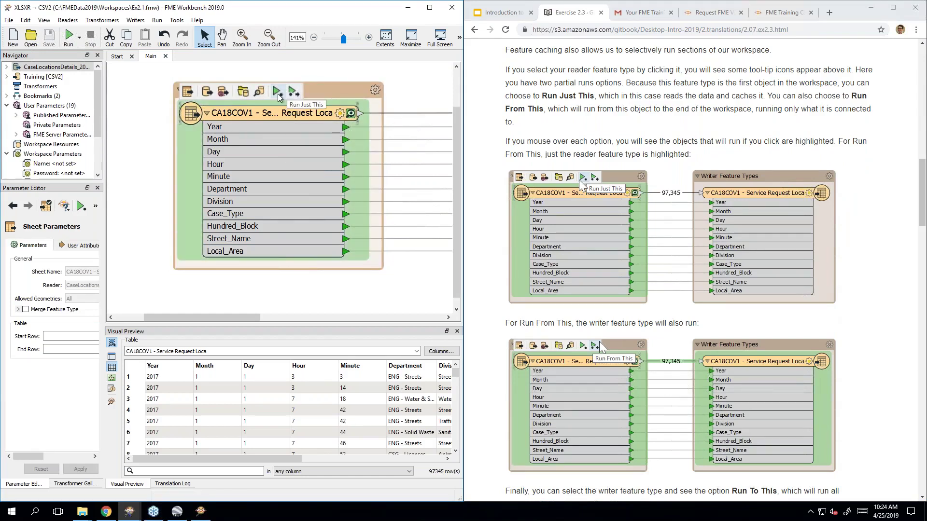
{"action": "scroll", "coordinate": [281, 215], "scroll_direction": "down", "scroll_amount": 2}
{"action": "scroll", "coordinate": [309, 265], "scroll_direction": "right", "scroll_amount": 5}
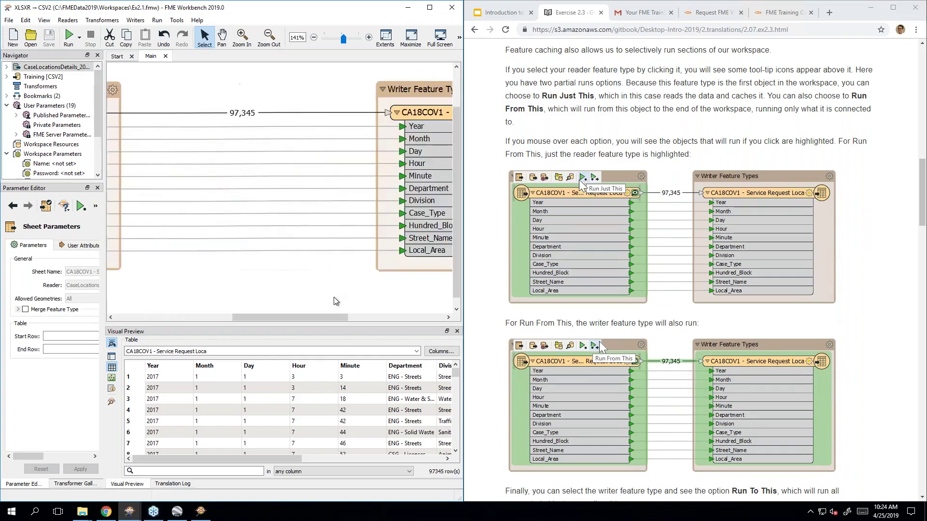
{"action": "scroll", "coordinate": [330, 307], "scroll_direction": "down", "scroll_amount": 1}
{"action": "scroll", "coordinate": [309, 290], "scroll_direction": "left", "scroll_amount": 4}
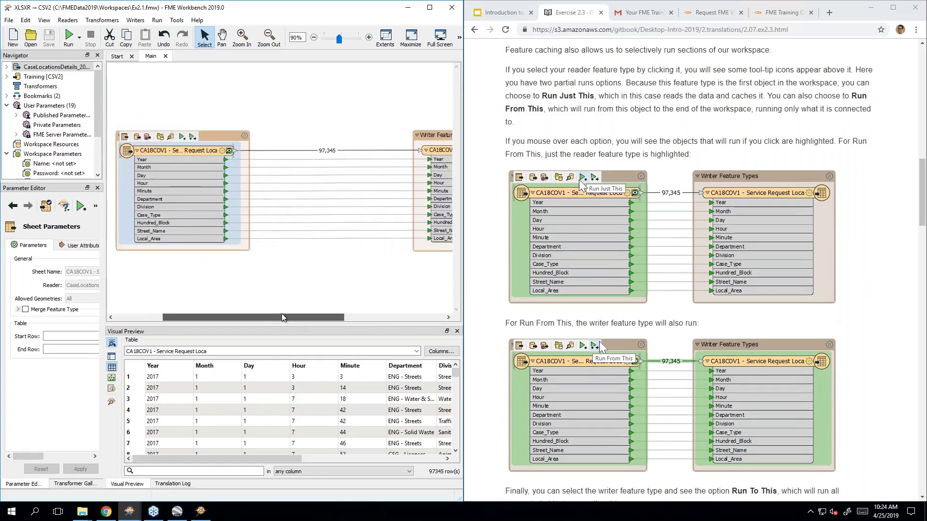
{"action": "scroll", "coordinate": [295, 282], "scroll_direction": "down", "scroll_amount": 1}
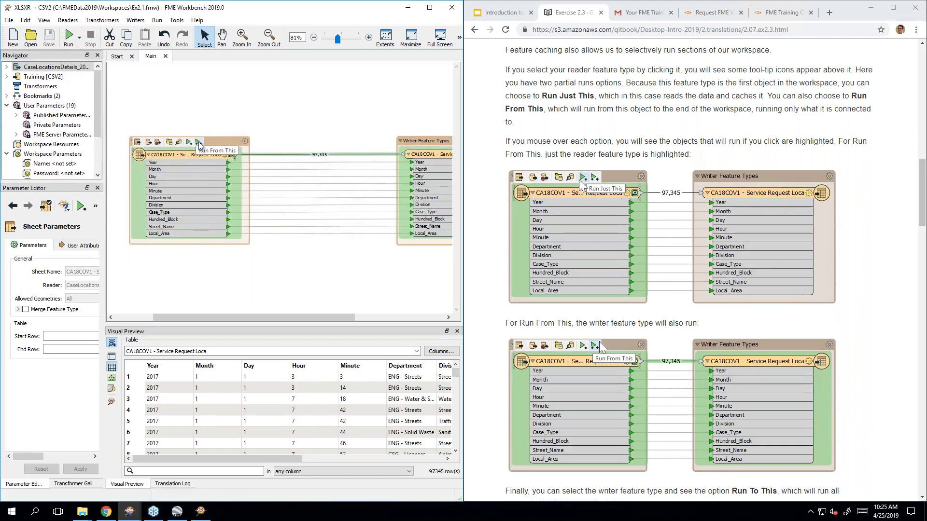
- Read the Run To This instructions and select the writer feature type in the workspace to show its partial-run option
{"action": "left_click", "coordinate": [698, 132]}
{"action": "scroll", "coordinate": [697, 131], "scroll_direction": "down", "scroll_amount": 1}
{"action": "scroll", "coordinate": [697, 132], "scroll_direction": "down", "scroll_amount": 6}
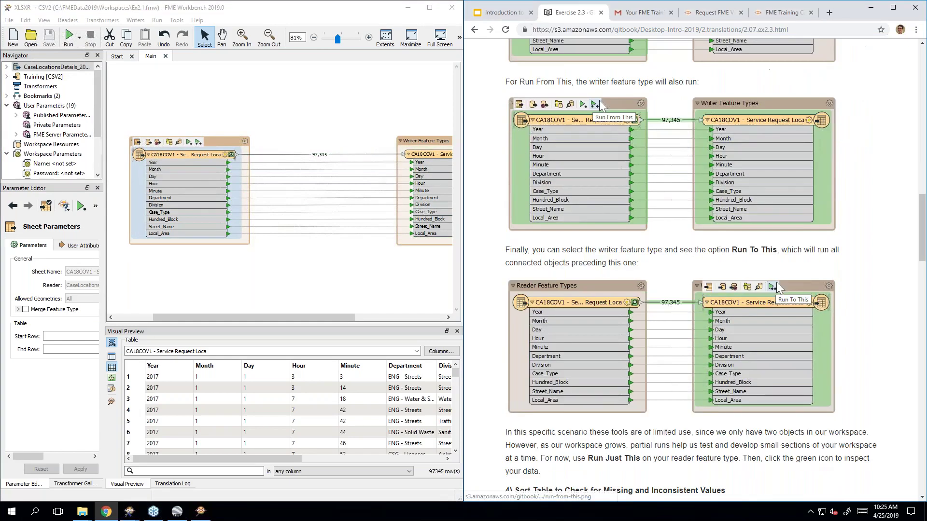
{"action": "left_click_drag", "start_coordinate": [359, 317], "coordinate": [418, 318]}
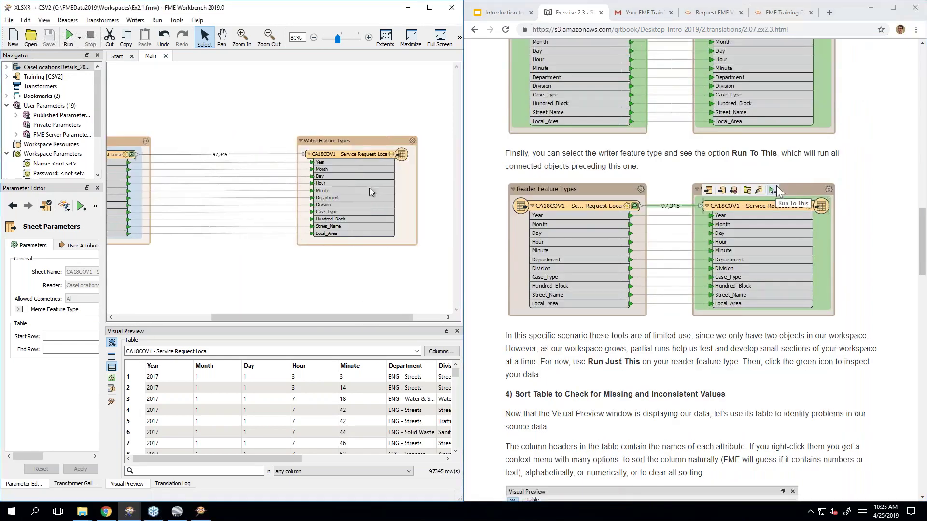
{"action": "left_click", "coordinate": [363, 141]}
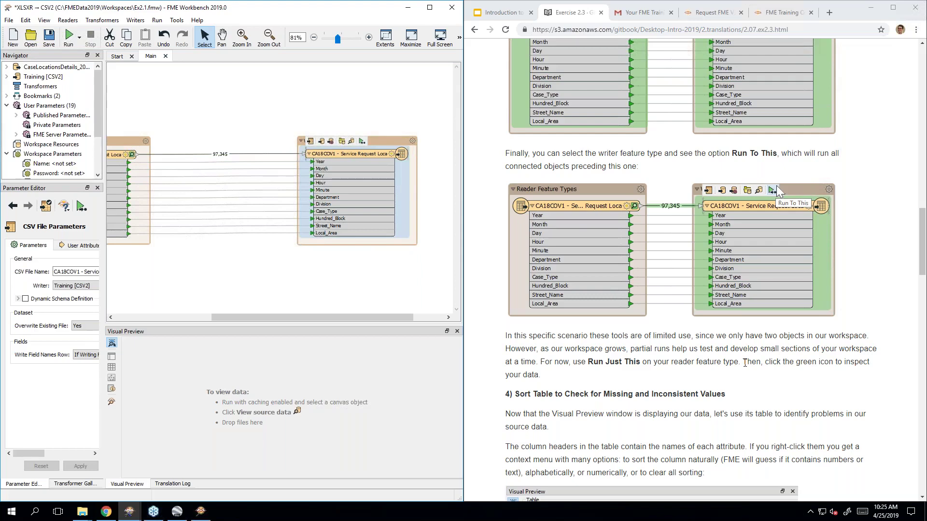
- Read the sorting section of the exercise and display the reader feature type's cached data in the preview table
{"action": "scroll", "coordinate": [745, 362], "scroll_direction": "down", "scroll_amount": 6}
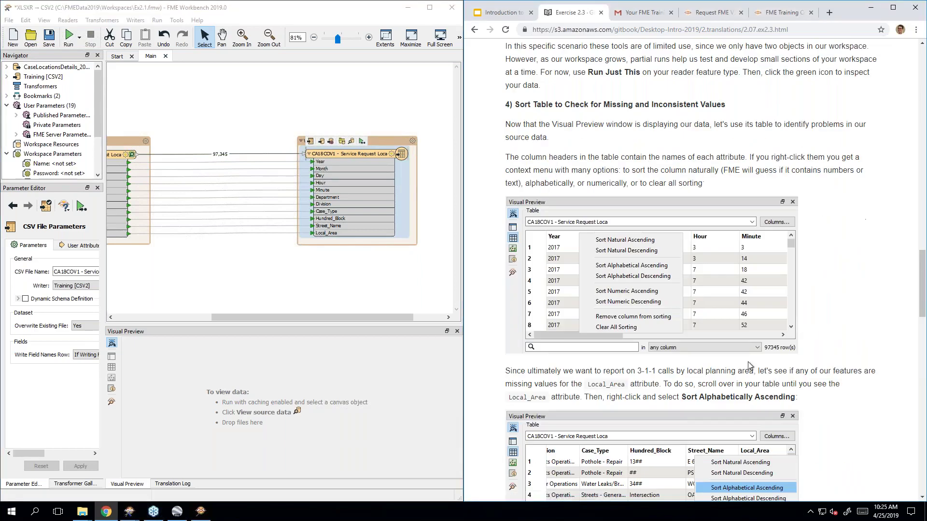
{"action": "left_click_drag", "start_coordinate": [326, 317], "coordinate": [230, 252]}
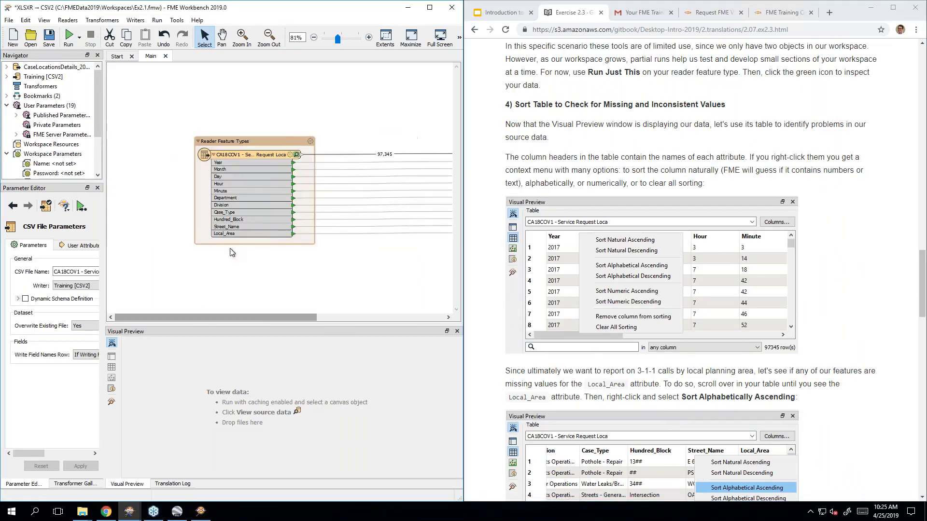
{"action": "left_click", "coordinate": [265, 155]}
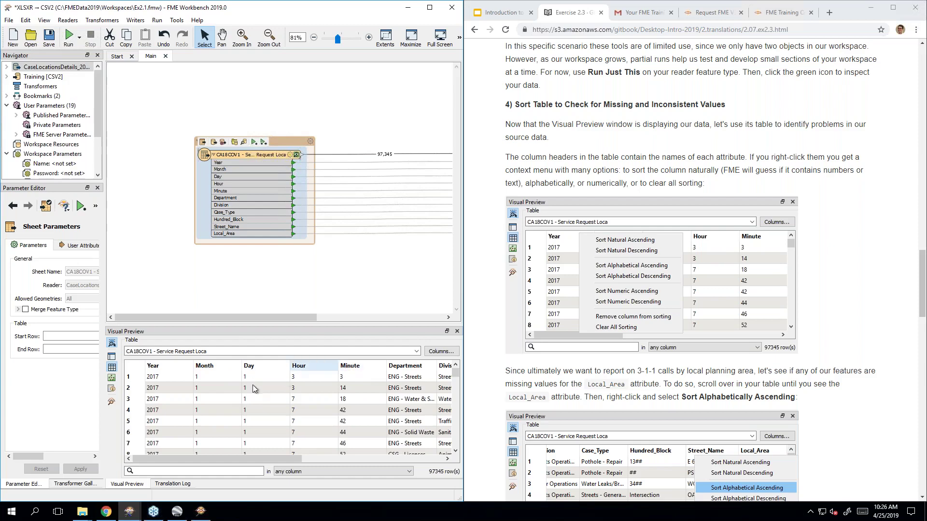
- Look at the sorting options for the Year column and read the exercise instructions on missing Local_Area values
{"action": "right_click", "coordinate": [174, 369]}
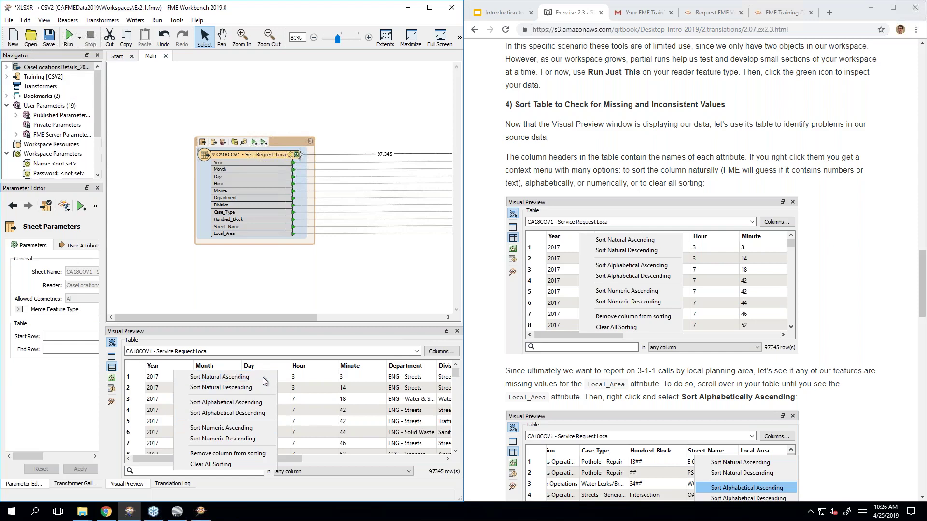
{"action": "left_click", "coordinate": [879, 251]}
{"action": "scroll", "coordinate": [878, 251], "scroll_direction": "down", "scroll_amount": 5}
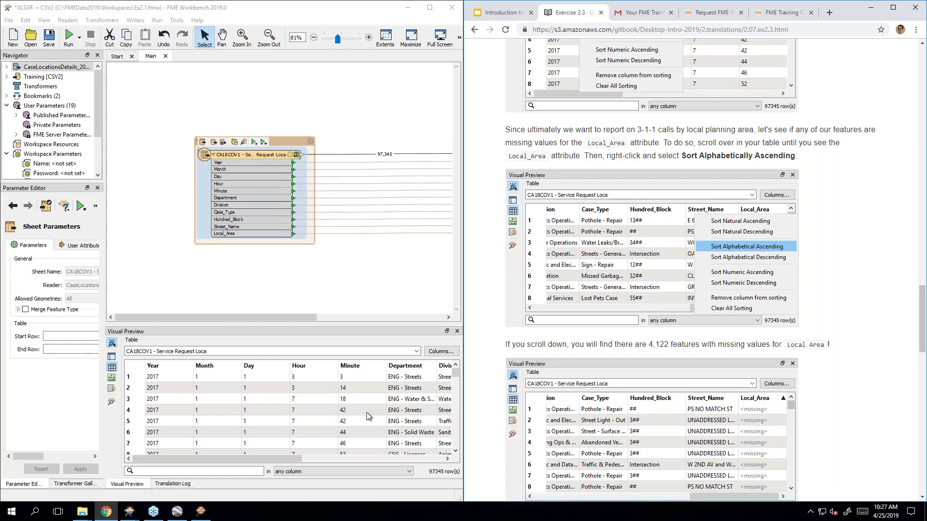
- Sort the preview table by Local_Area in alphabetical ascending order and look through the rows with missing values
{"action": "left_click_drag", "start_coordinate": [283, 459], "coordinate": [424, 458]}
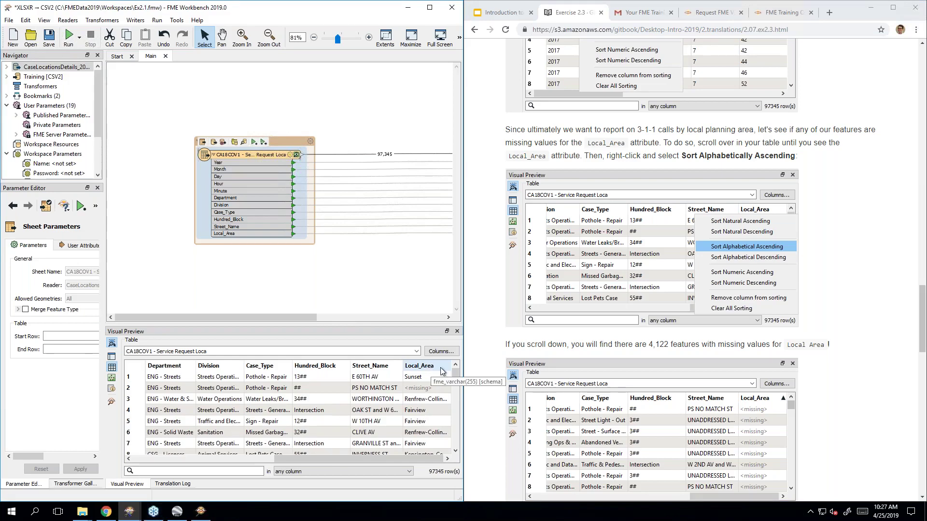
{"action": "left_click", "coordinate": [421, 391]}
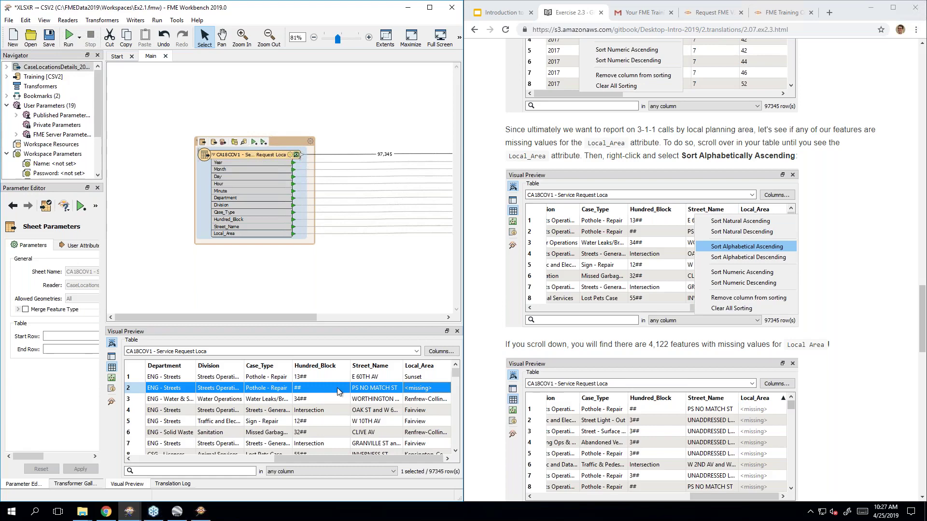
{"action": "right_click", "coordinate": [428, 369]}
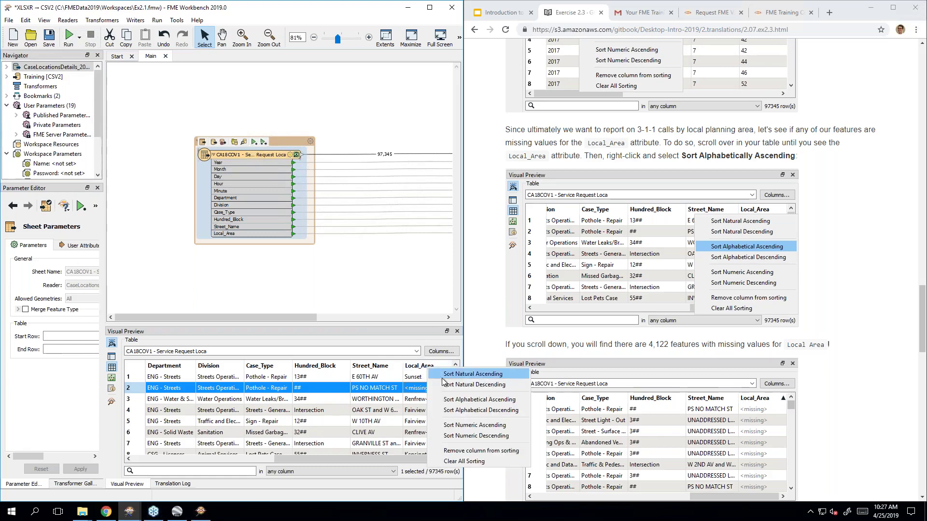
{"action": "left_click", "coordinate": [458, 400]}
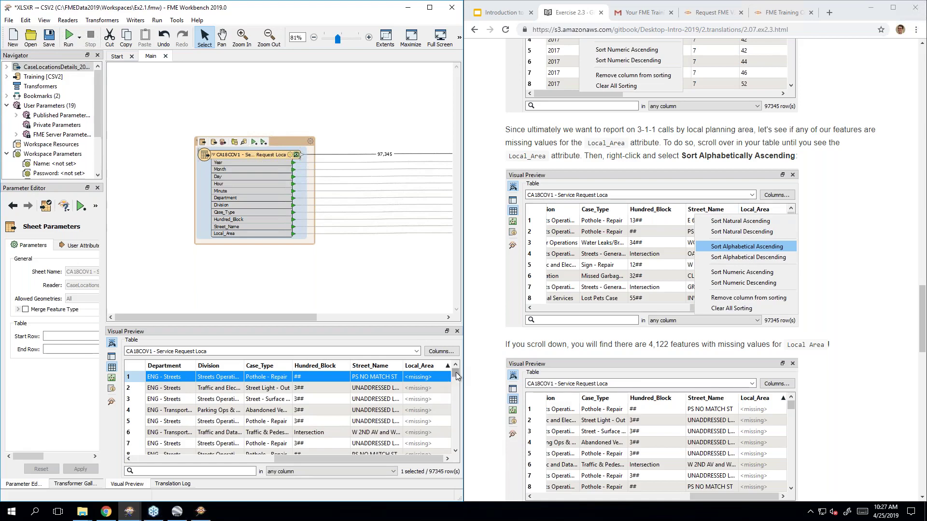
{"action": "left_click_drag", "start_coordinate": [456, 376], "coordinate": [467, 377]}
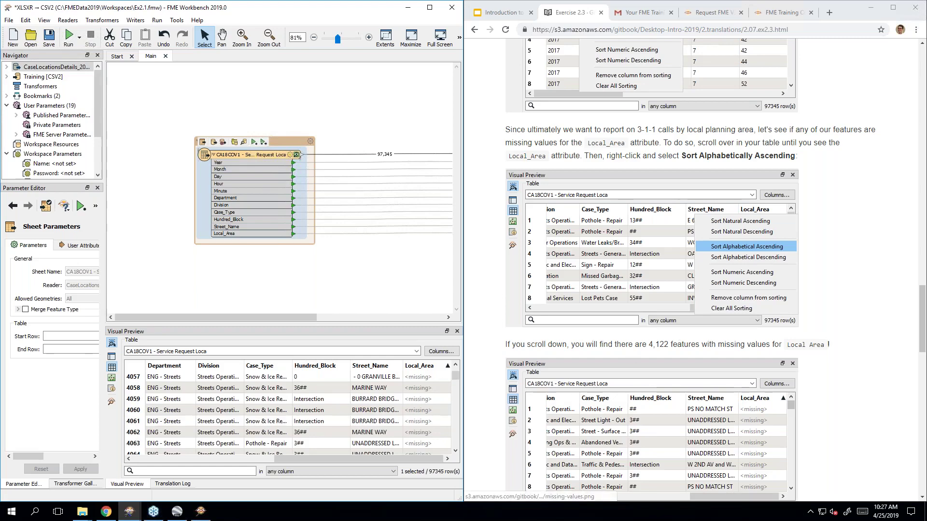
- Read the exercise notes on missing data, inconsistent hyphenated area names and searching the Local_Area column
{"action": "scroll", "coordinate": [669, 225], "scroll_direction": "down", "scroll_amount": 3}
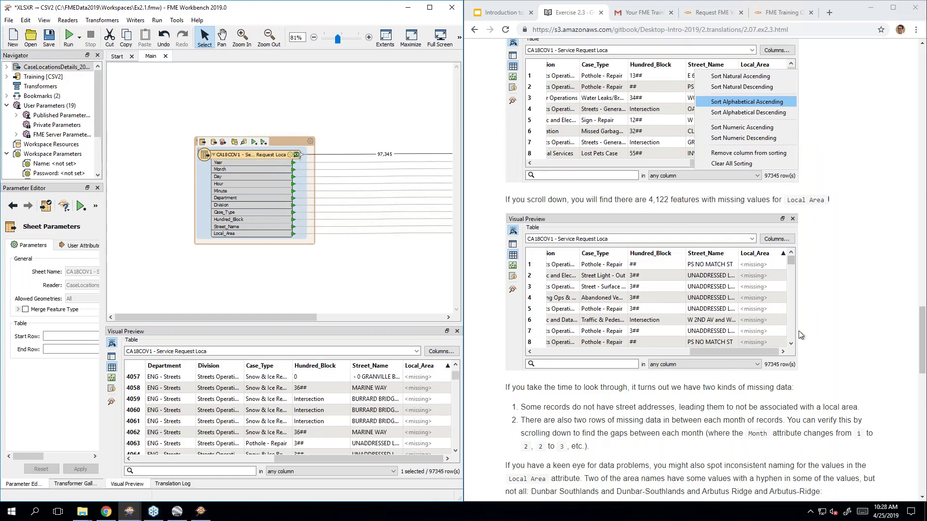
{"action": "left_click", "coordinate": [851, 311]}
{"action": "scroll", "coordinate": [851, 312], "scroll_direction": "down", "scroll_amount": 4}
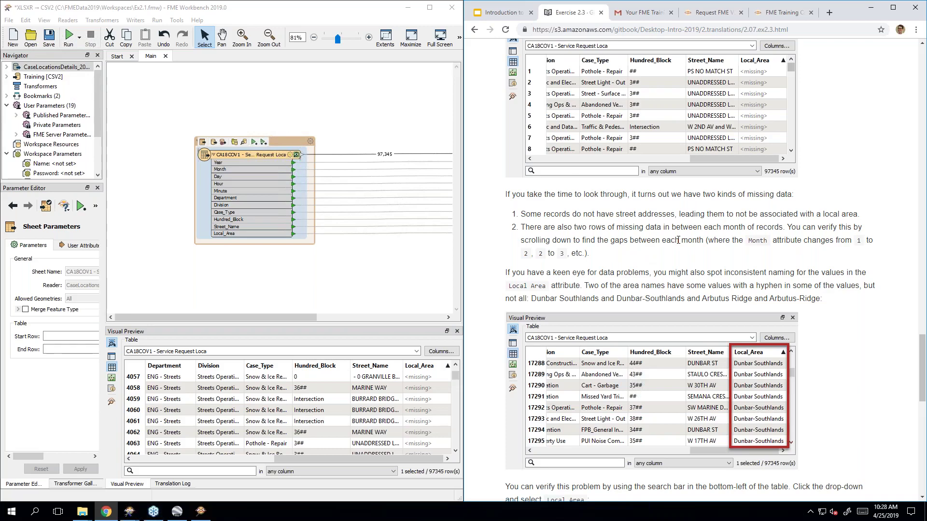
{"action": "scroll", "coordinate": [678, 240], "scroll_direction": "down", "scroll_amount": 2}
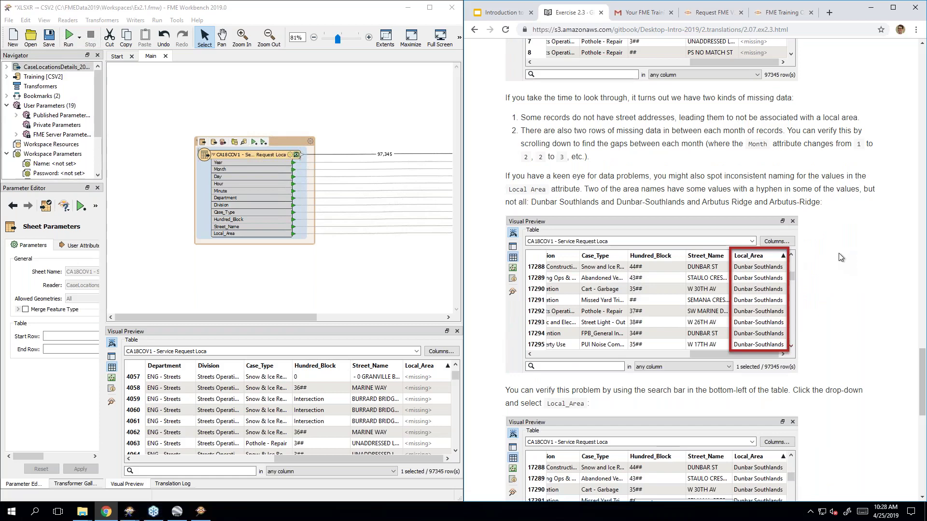
{"action": "scroll", "coordinate": [836, 244], "scroll_direction": "down", "scroll_amount": 1}
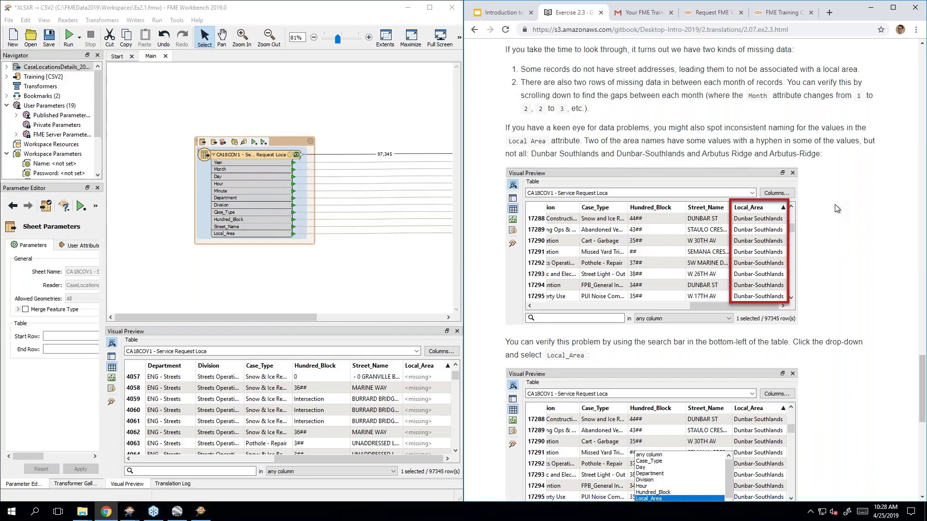
{"action": "scroll", "coordinate": [836, 208], "scroll_direction": "down", "scroll_amount": 1}
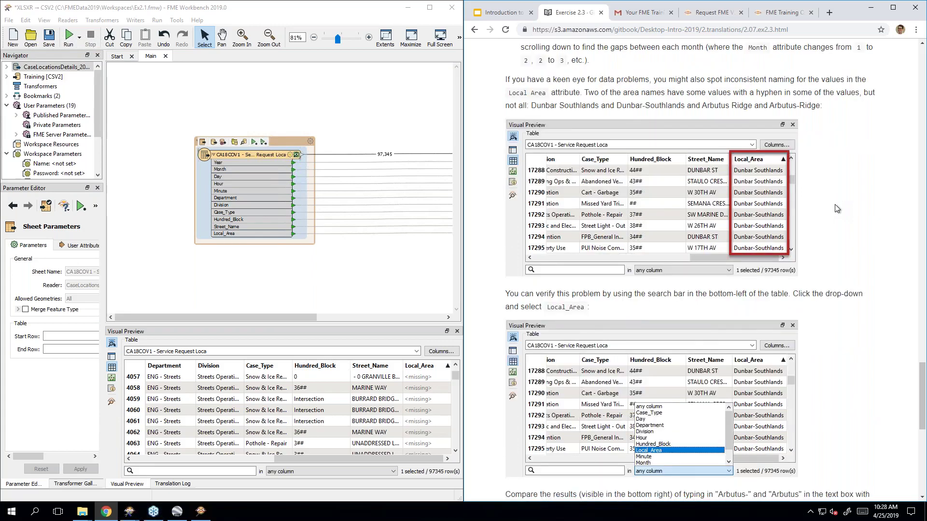
{"action": "scroll", "coordinate": [827, 190], "scroll_direction": "down", "scroll_amount": 1}
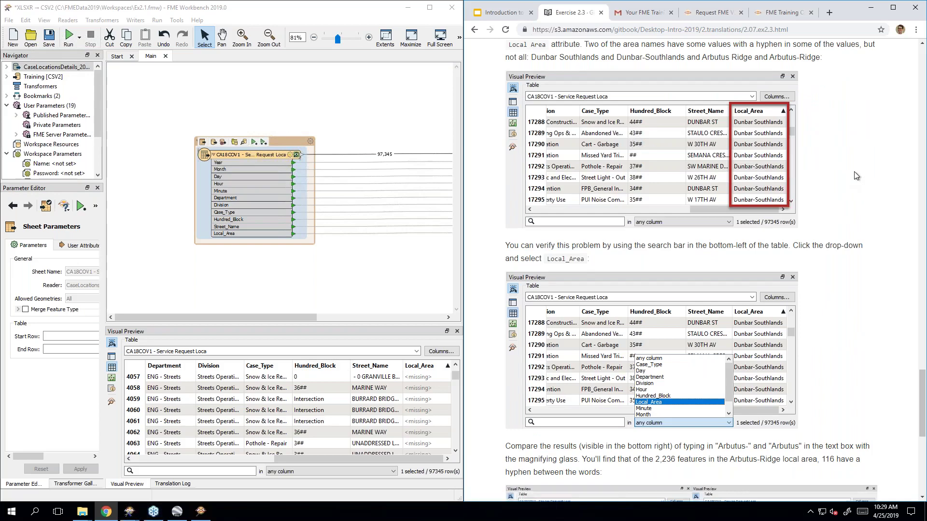
{"action": "scroll", "coordinate": [853, 172], "scroll_direction": "down", "scroll_amount": 3}
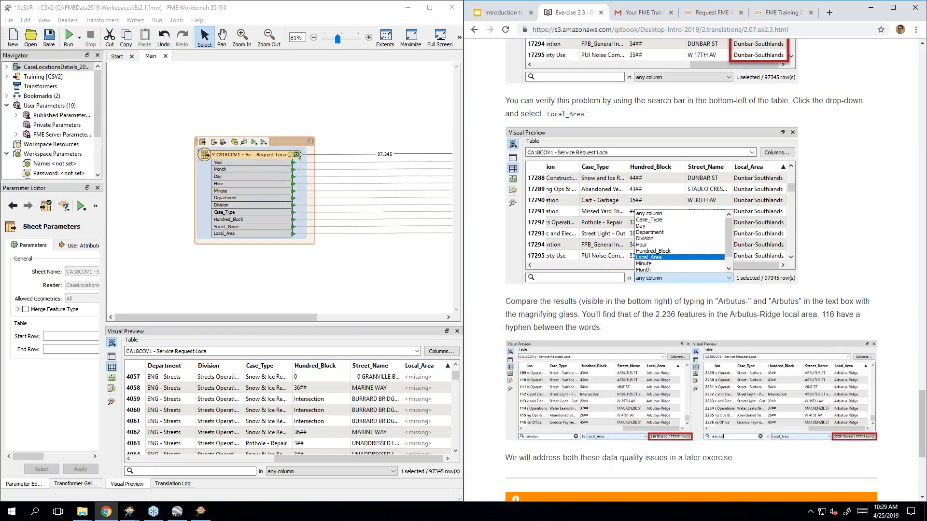
- Filter the preview table for "arbutus-" in the Local_Area column
{"action": "left_click", "coordinate": [162, 470]}
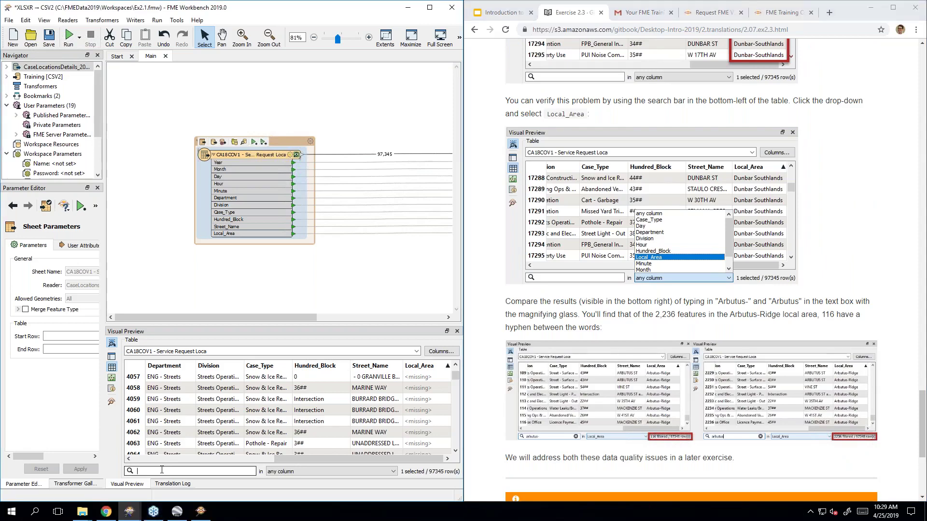
{"action": "left_click", "coordinate": [293, 471]}
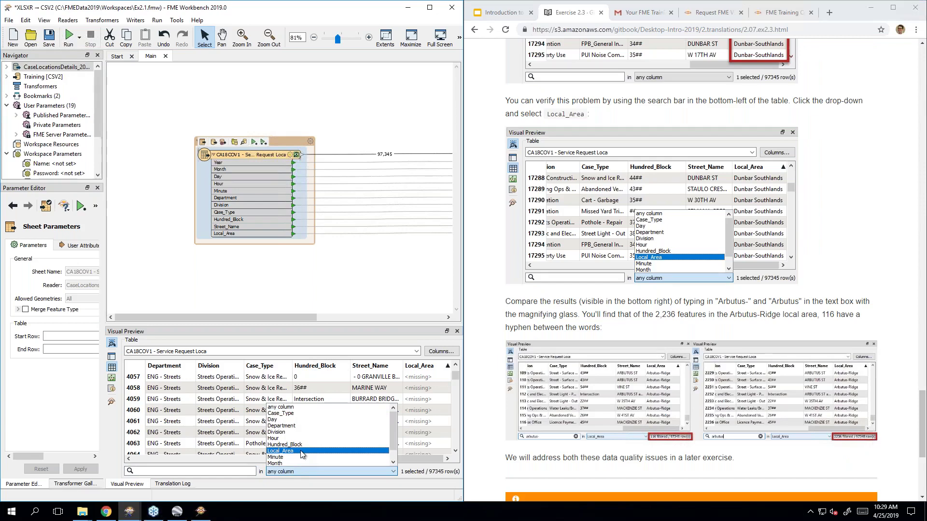
{"action": "left_click", "coordinate": [302, 452]}
{"action": "left_click", "coordinate": [232, 472]}
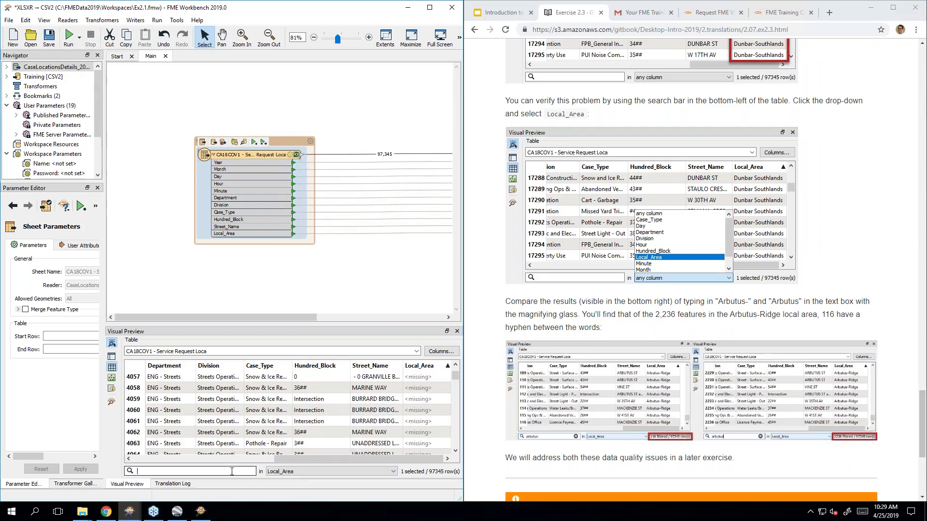
{"action": "type", "text": "ar"}
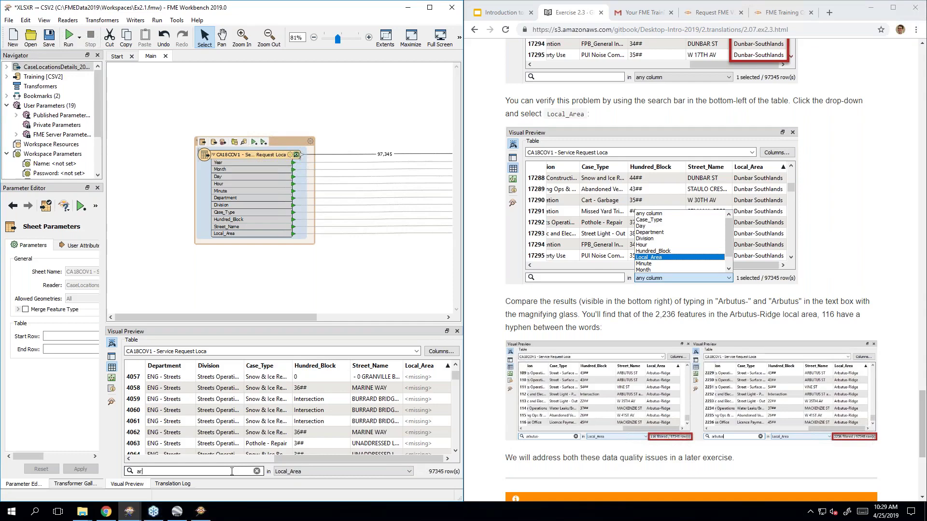
{"action": "type", "text": "butus-"}
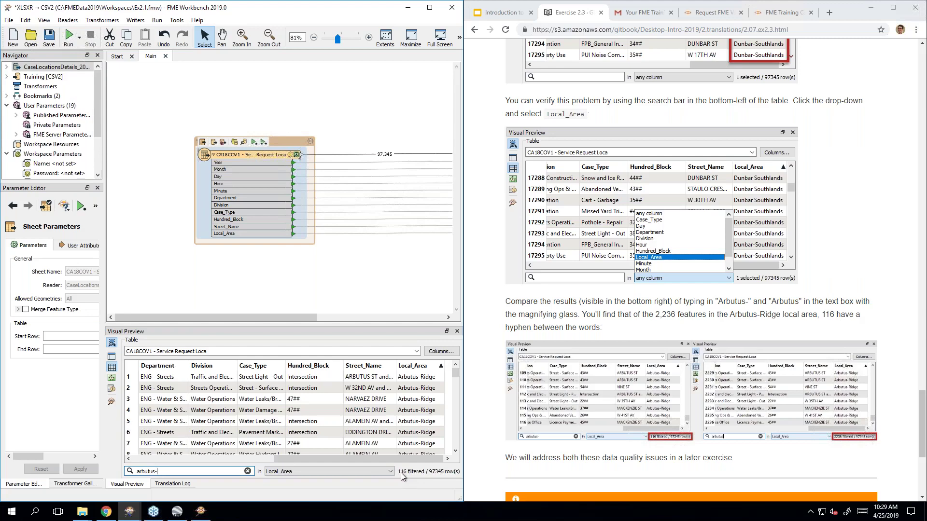
- Compare the Local_Area filters "dunbar" and "dunbar-", and clear the search text
{"action": "key", "text": "ctrl+a"}
{"action": "type", "text": "dunbar"}
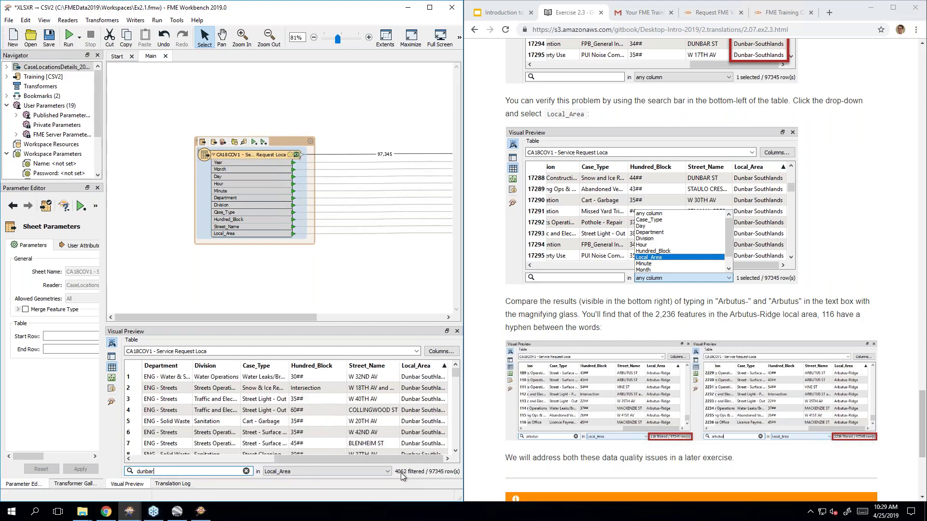
{"action": "type", "text": "-"}
{"action": "key", "text": "ctrl+a"}
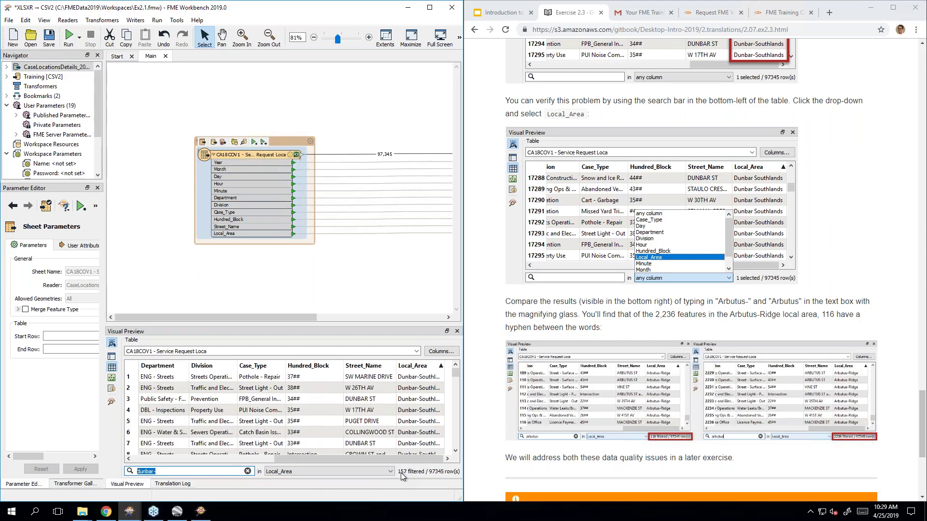
{"action": "key", "text": "BackSpace"}
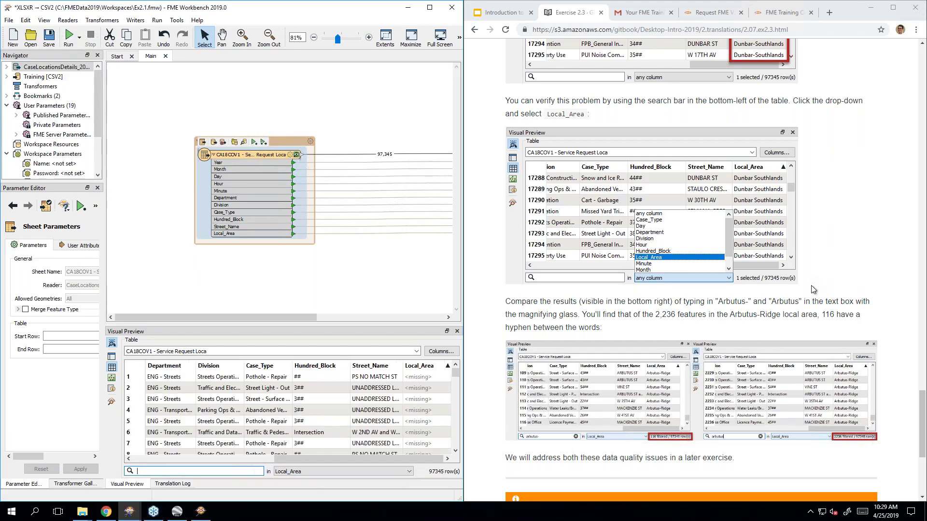
- Read the exercise's closing notes and go to the Schema and Data Model page of the training manual
{"action": "left_click", "coordinate": [812, 289]}
{"action": "scroll", "coordinate": [816, 289], "scroll_direction": "down", "scroll_amount": 3}
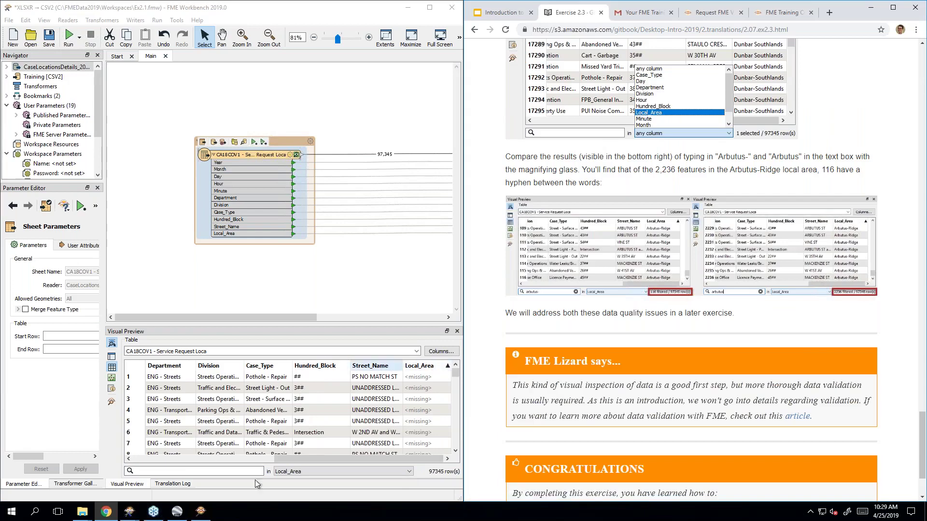
{"action": "left_click", "coordinate": [224, 471]}
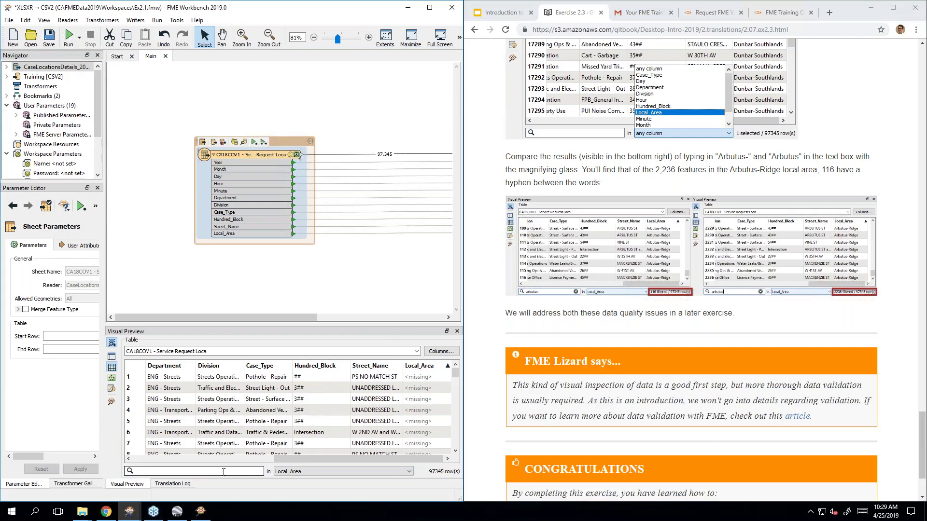
{"action": "left_click", "coordinate": [733, 329]}
{"action": "scroll", "coordinate": [733, 330], "scroll_direction": "down", "scroll_amount": 2}
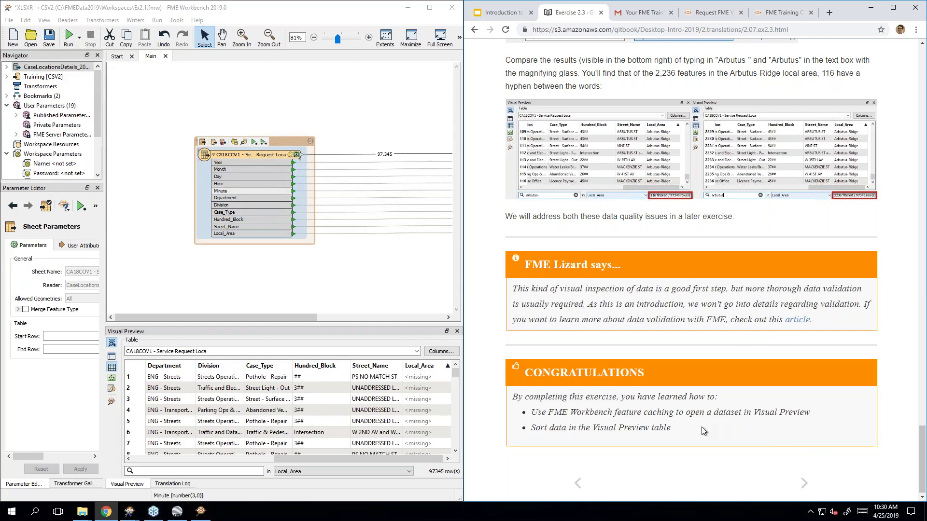
{"action": "left_click", "coordinate": [806, 484]}
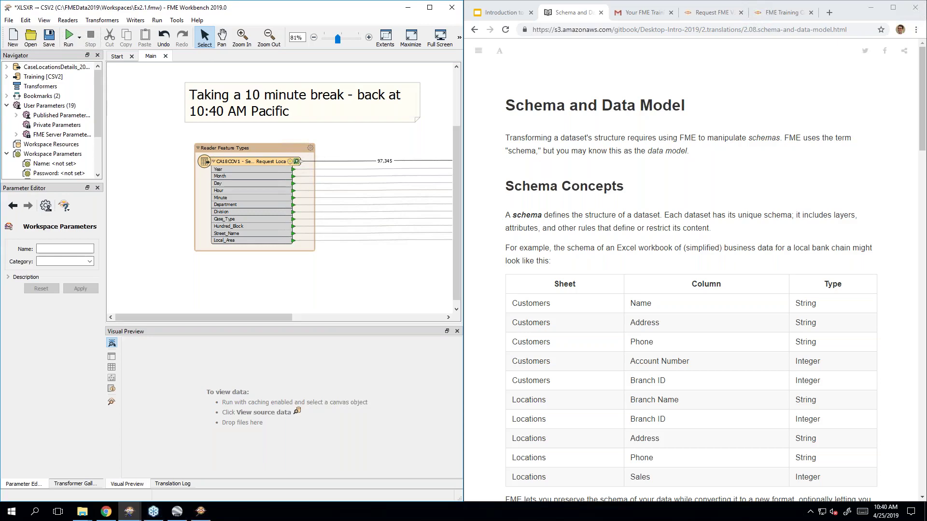
- Read the Schema Concepts and Schema Representation sections of the training page
{"action": "left_click", "coordinate": [727, 192]}
{"action": "scroll", "coordinate": [727, 192], "scroll_direction": "down", "scroll_amount": 3}
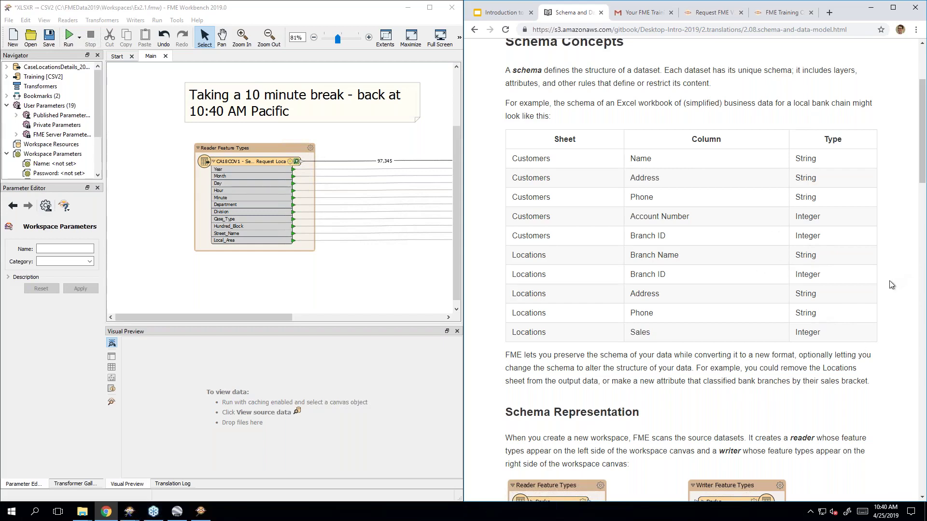
{"action": "scroll", "coordinate": [892, 285], "scroll_direction": "down", "scroll_amount": 6}
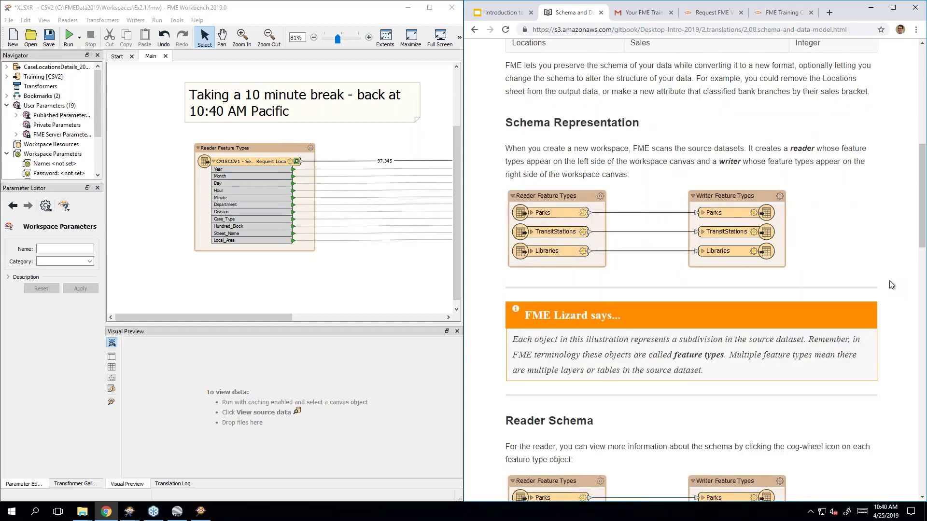
{"action": "scroll", "coordinate": [892, 285], "scroll_direction": "down", "scroll_amount": 1}
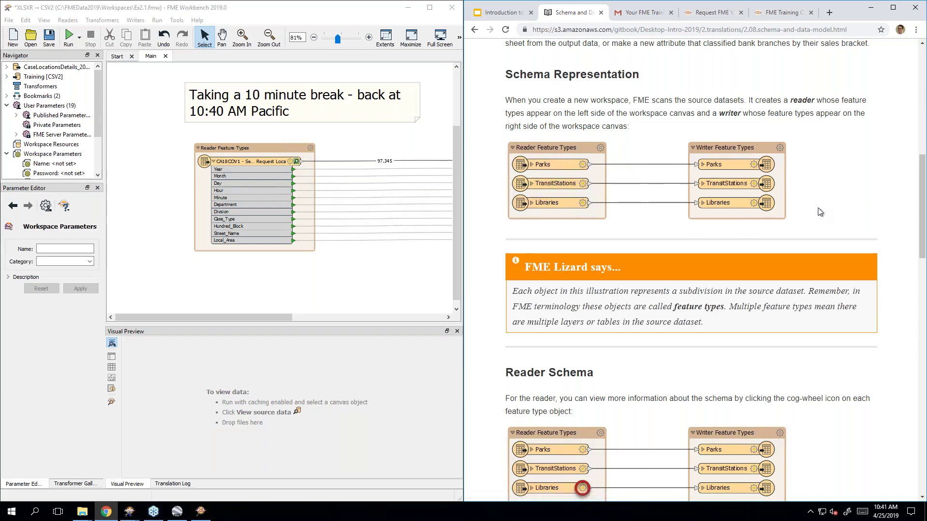
- Read the Reader Schema section and open the feature type properties of the reader feature type in the workspace
{"action": "scroll", "coordinate": [821, 214], "scroll_direction": "down", "scroll_amount": 5}
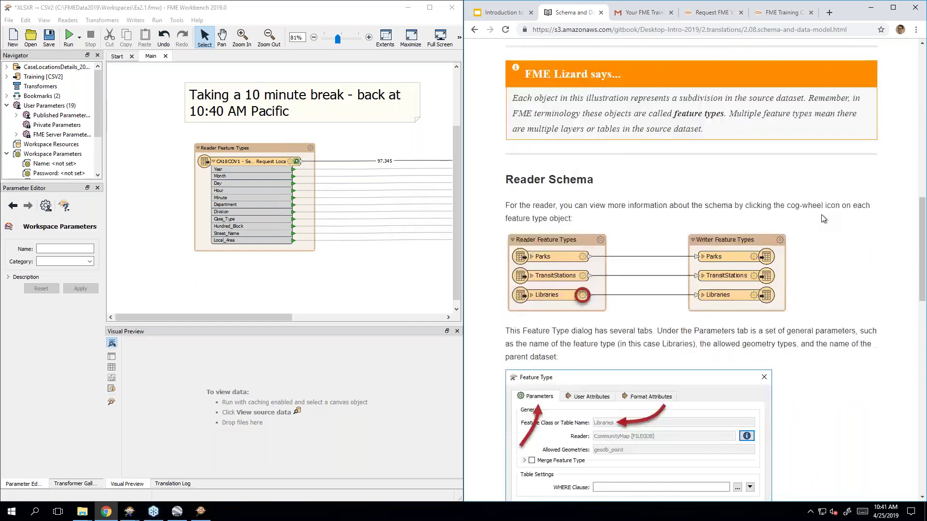
{"action": "scroll", "coordinate": [823, 218], "scroll_direction": "down", "scroll_amount": 1}
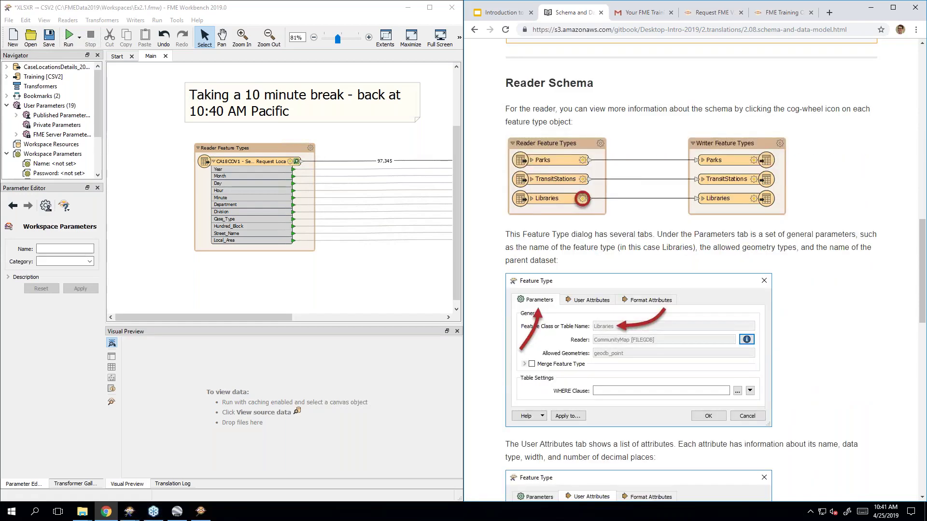
{"action": "double_click", "coordinate": [236, 162]}
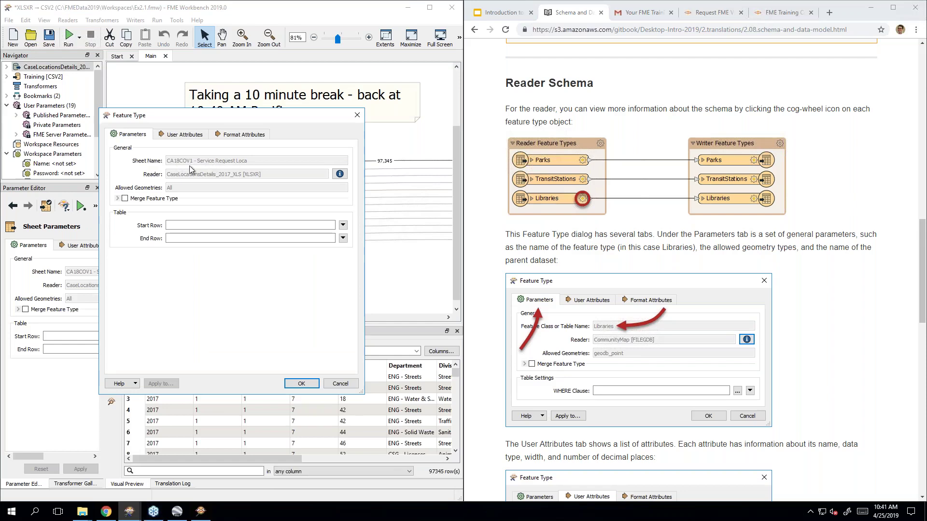
- Examine the user attributes of the reader feature type, and the parameters and user attributes of the writer feature type
{"action": "left_click", "coordinate": [178, 140]}
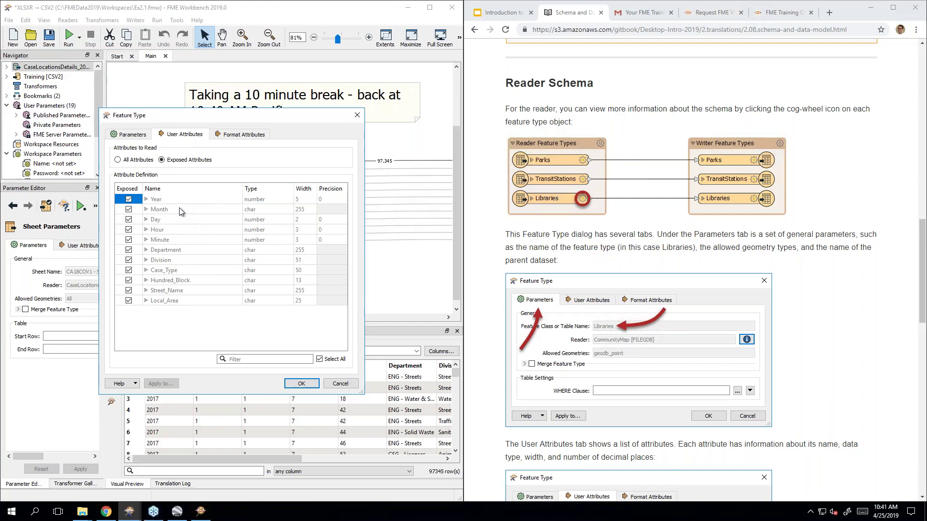
{"action": "left_click", "coordinate": [357, 117]}
{"action": "left_click_drag", "start_coordinate": [253, 317], "coordinate": [404, 322]}
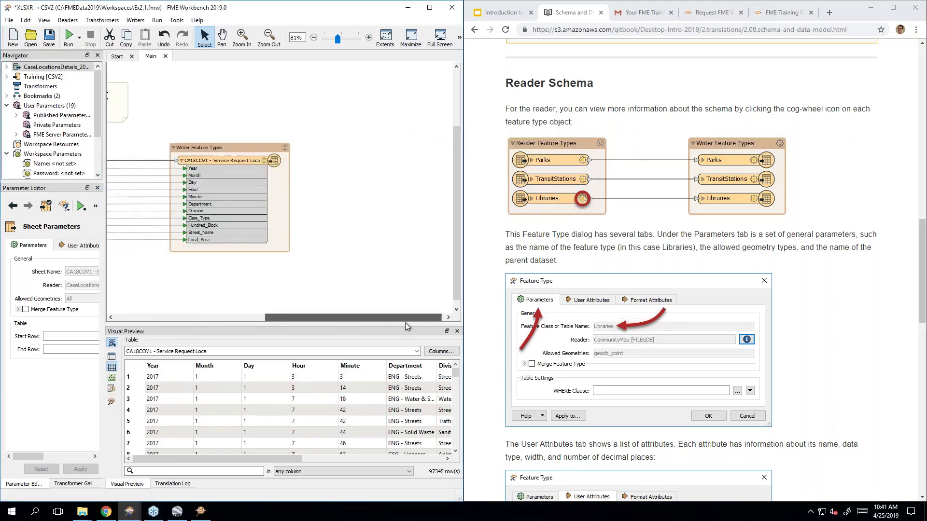
{"action": "left_click", "coordinate": [229, 167]}
{"action": "double_click", "coordinate": [229, 167]}
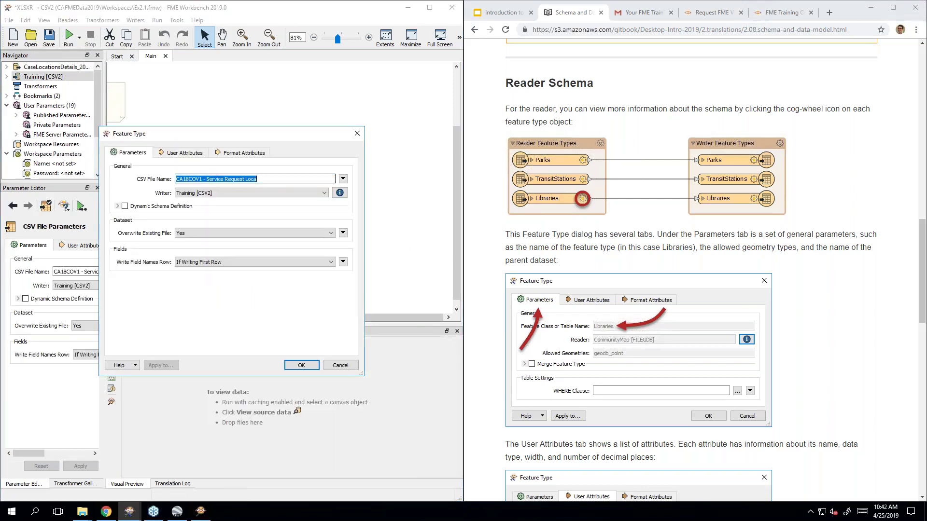
{"action": "left_click", "coordinate": [207, 179]}
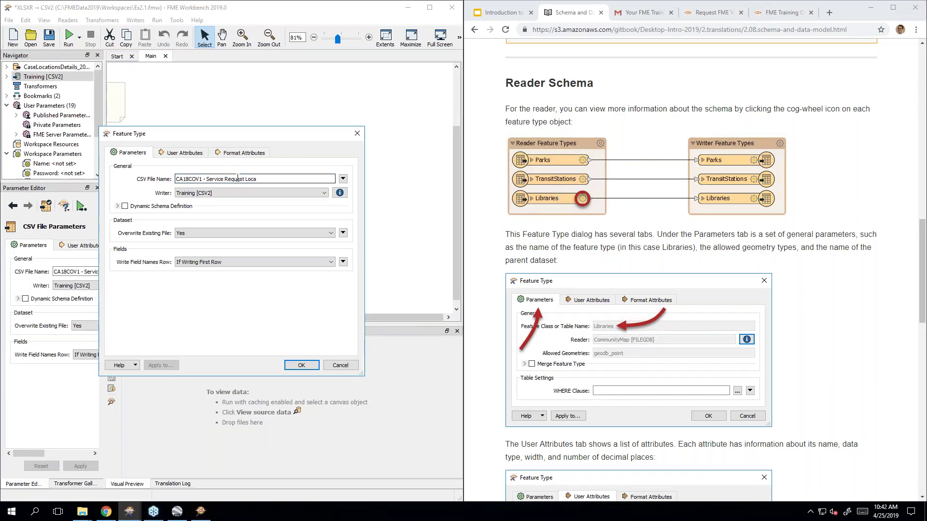
{"action": "left_click", "coordinate": [190, 153]}
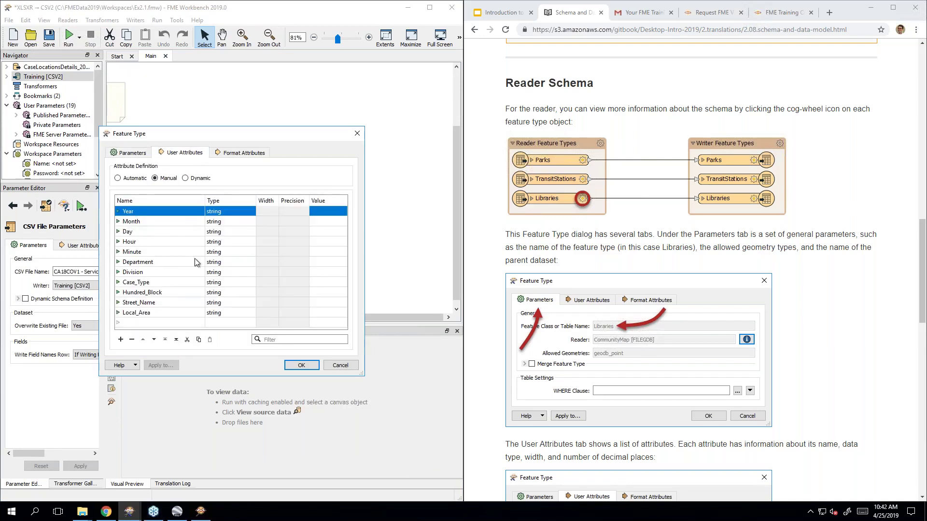
{"action": "left_click", "coordinate": [150, 215]}
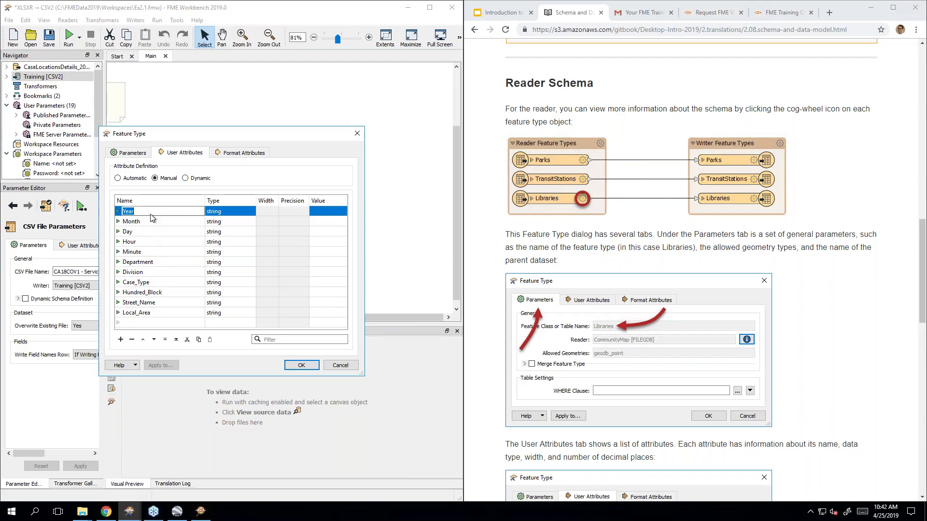
- Rename the writer's Case_Type attribute to Case Type and keep its data type as string
{"action": "left_click", "coordinate": [147, 283]}
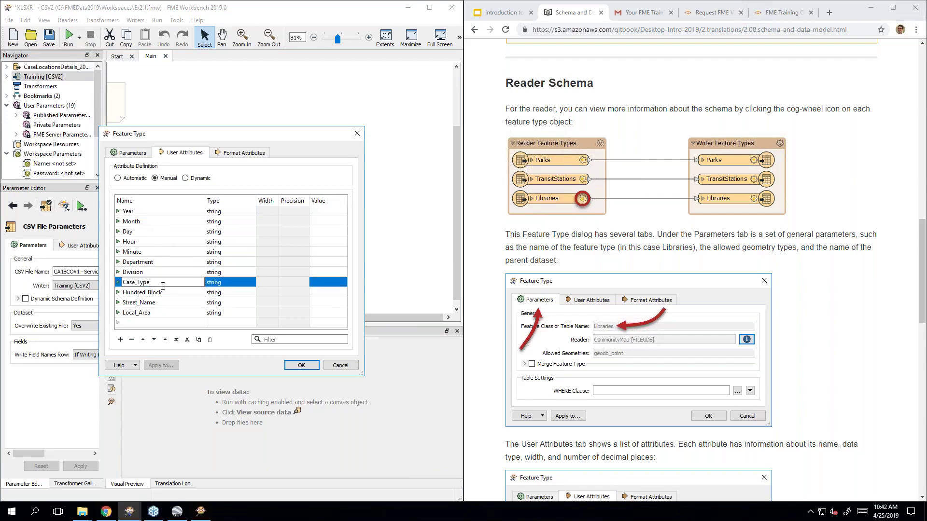
{"action": "key", "text": "BackSpace"}
{"action": "left_click", "coordinate": [225, 285]}
{"action": "left_click", "coordinate": [225, 285]}
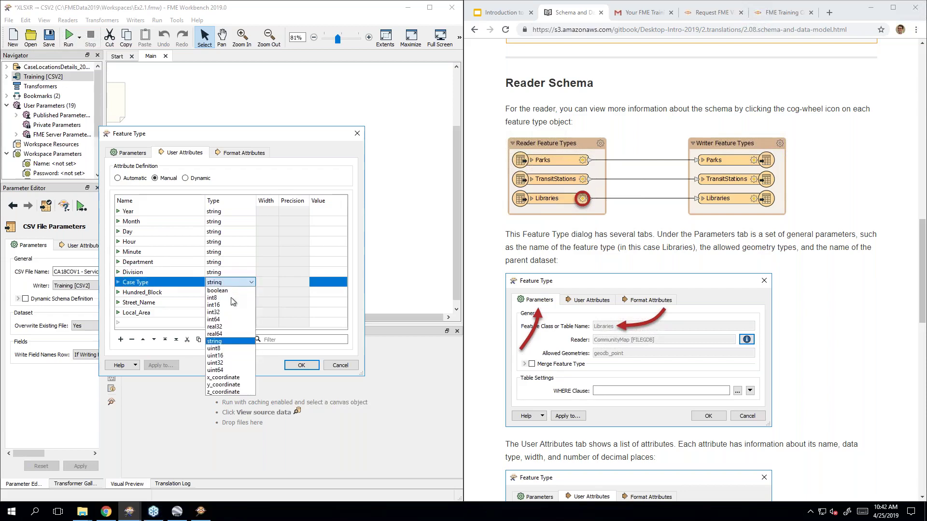
{"action": "key", "text": "Escape"}
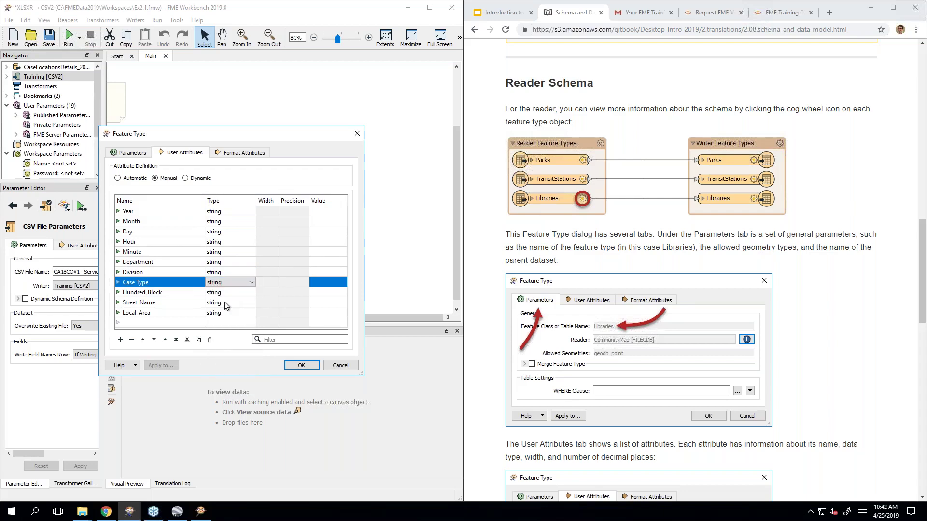
- Add a Date attribute to the end of the writer's attribute list and remove it again
{"action": "left_click", "coordinate": [161, 322]}
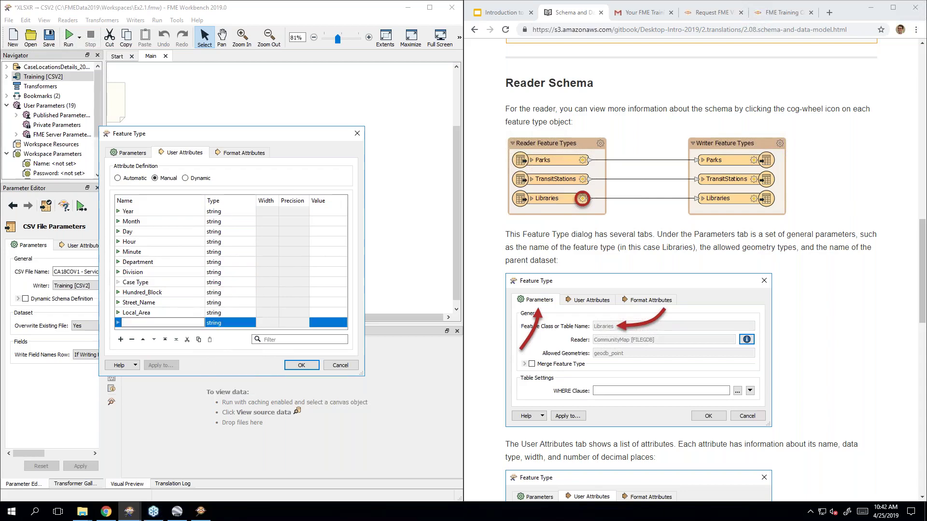
{"action": "type", "text": "Date"}
{"action": "left_click", "coordinate": [160, 332]}
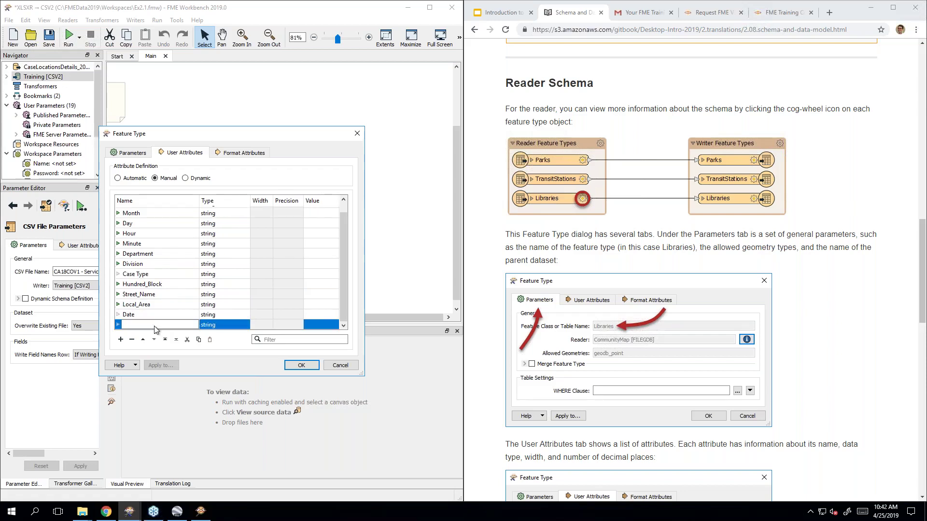
{"action": "left_click", "coordinate": [132, 340]}
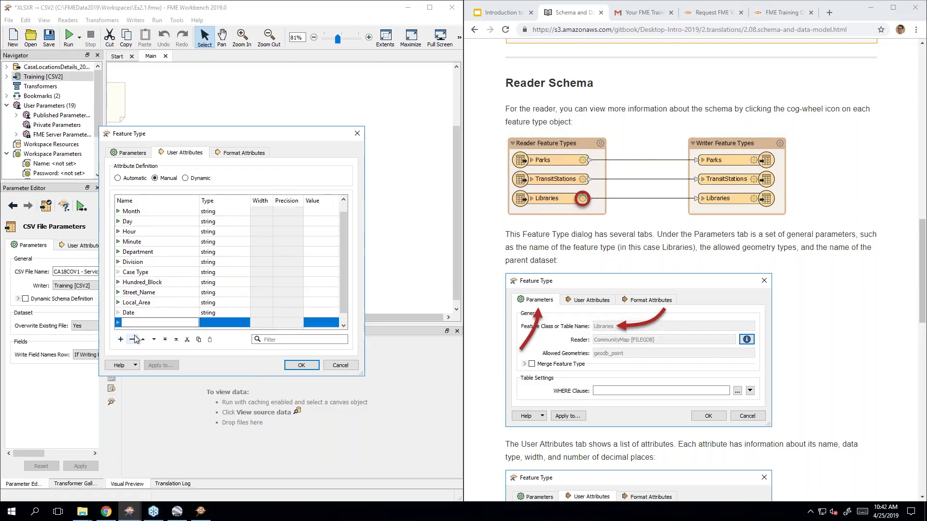
{"action": "left_click", "coordinate": [134, 340]}
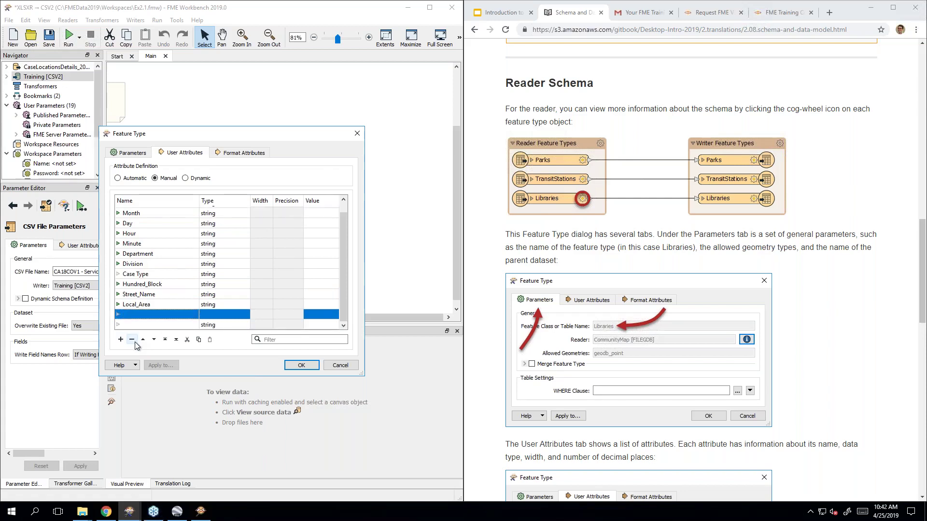
{"action": "left_click", "coordinate": [134, 340]}
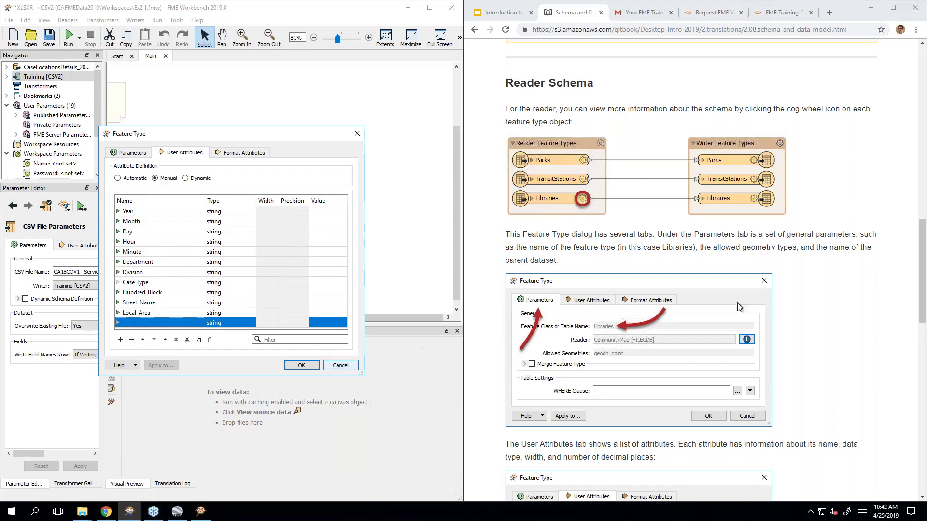
- Consult the manual's Schema Editing and Schema Mapping sections and apply the edited writer attributes
{"action": "left_click", "coordinate": [723, 246]}
{"action": "scroll", "coordinate": [723, 246], "scroll_direction": "down", "scroll_amount": 20}
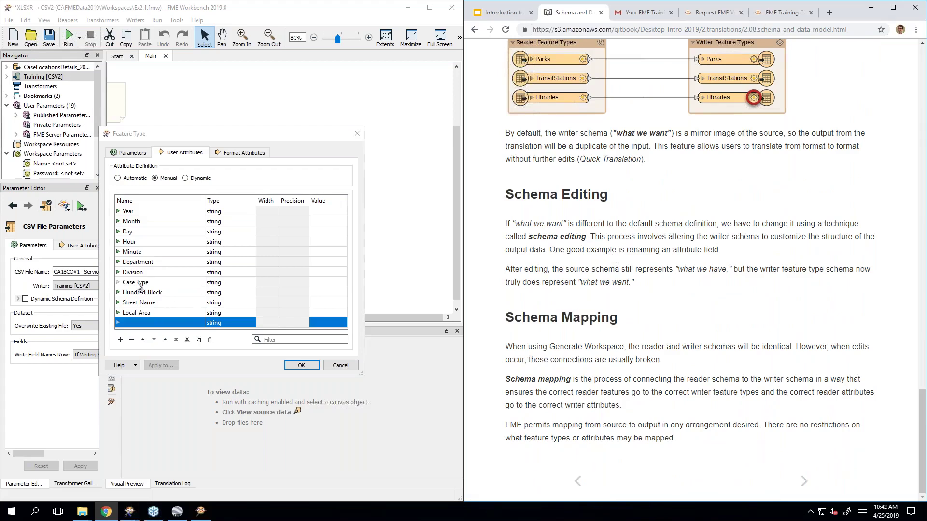
{"action": "left_click", "coordinate": [307, 370]}
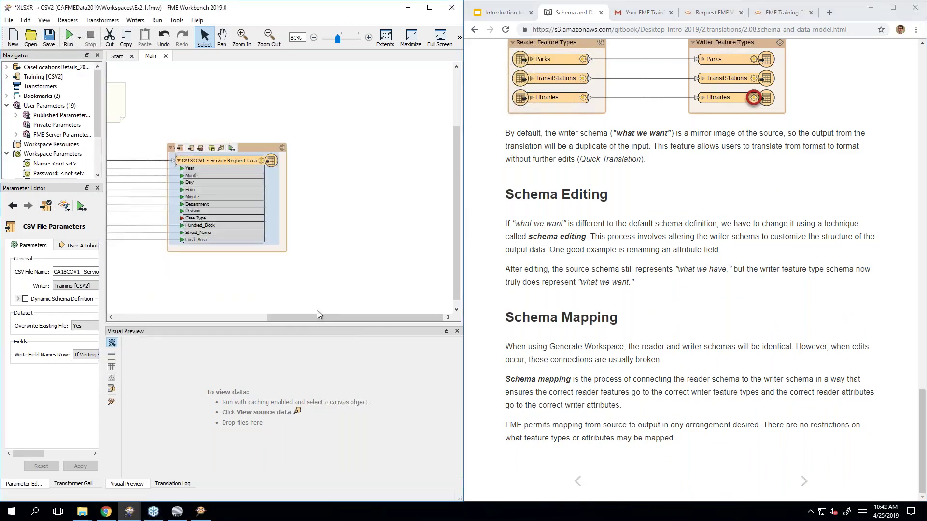
- Examine the attribute connections between the reader and writer feature types, comparing the ports of the renamed Case Type attribute
{"action": "left_click_drag", "start_coordinate": [311, 319], "coordinate": [222, 315]}
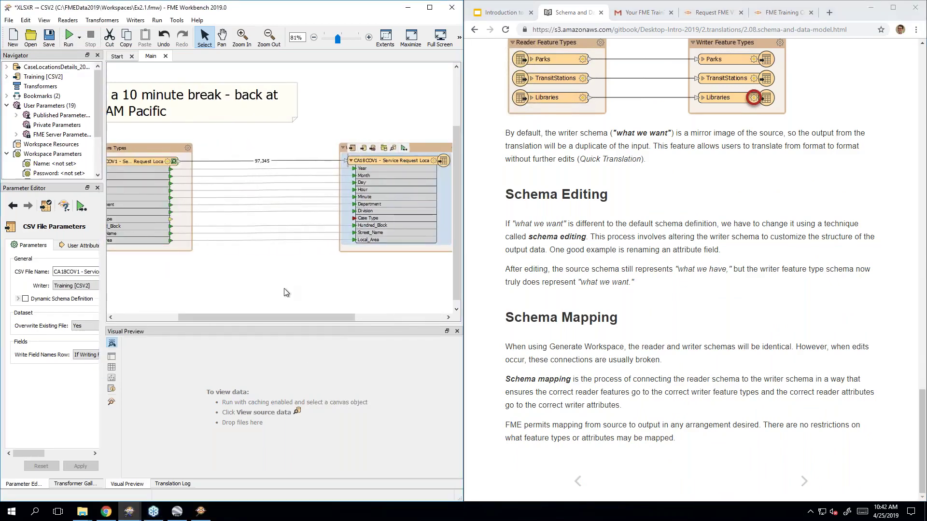
{"action": "left_click", "coordinate": [283, 290]}
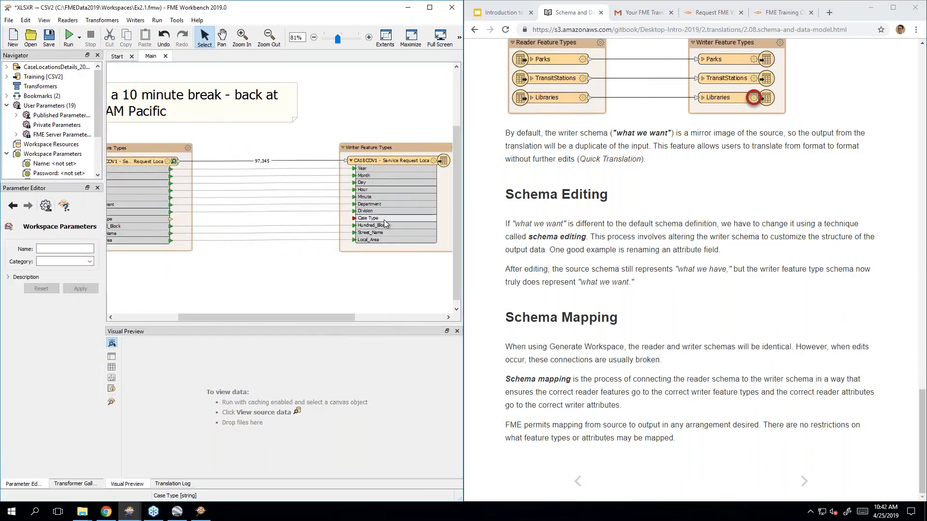
{"action": "scroll", "coordinate": [375, 222], "scroll_direction": "up", "scroll_amount": 1}
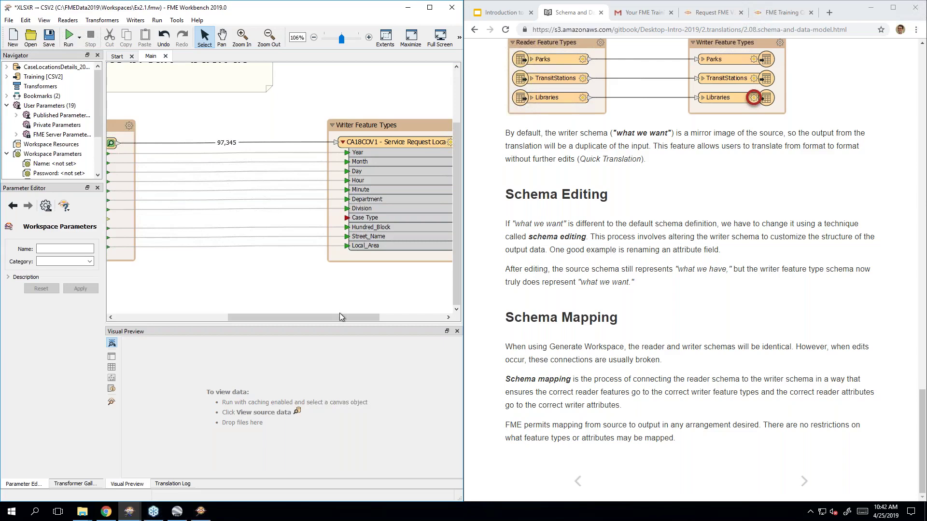
{"action": "left_click_drag", "start_coordinate": [339, 318], "coordinate": [348, 318]}
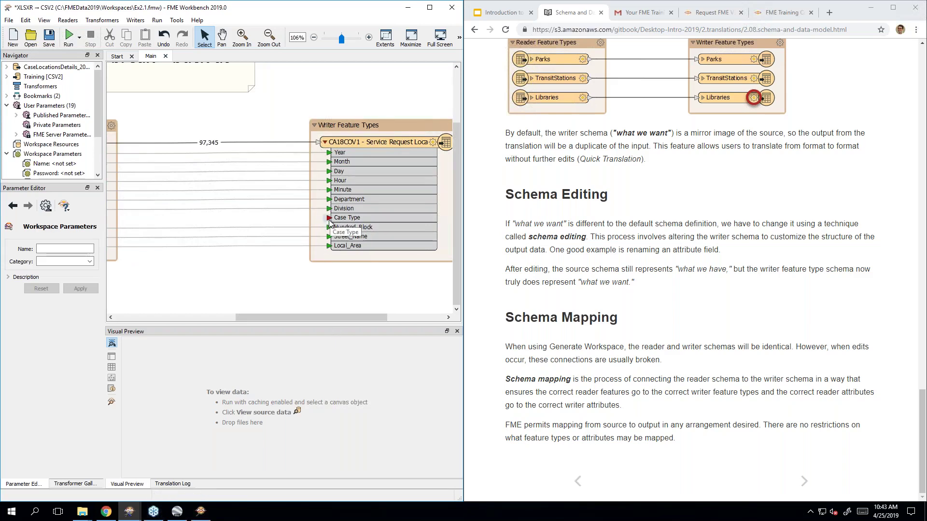
{"action": "left_click_drag", "start_coordinate": [284, 315], "coordinate": [240, 316]}
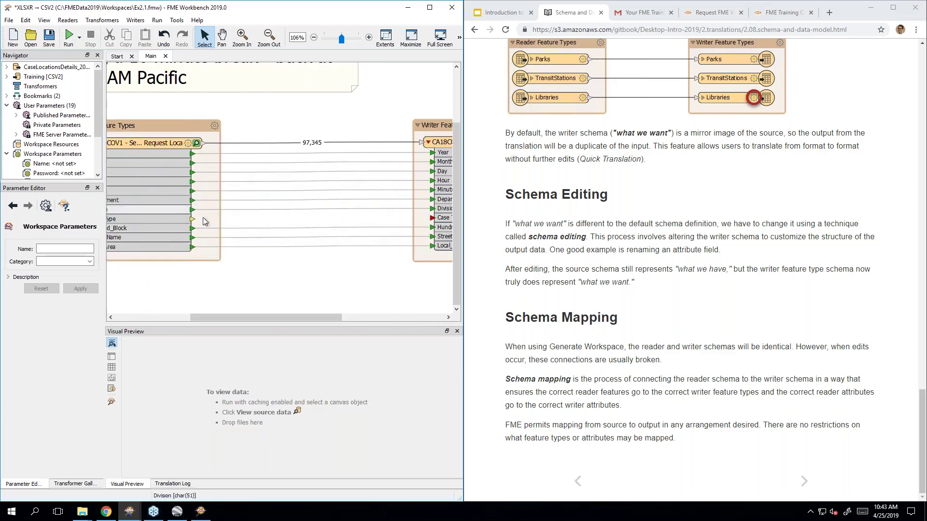
{"action": "left_click_drag", "start_coordinate": [303, 319], "coordinate": [351, 321]}
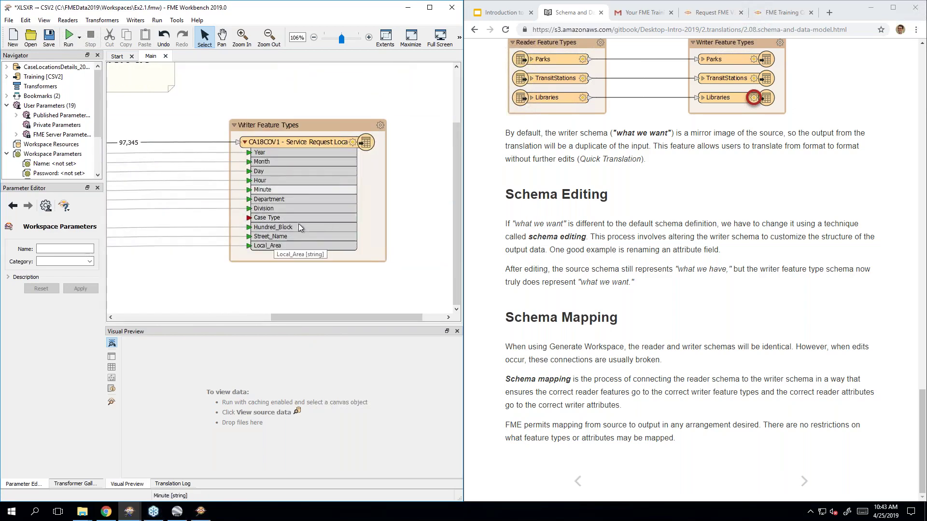
- Undo the renaming of the writer's Case Type attribute
{"action": "left_click", "coordinate": [671, 347]}
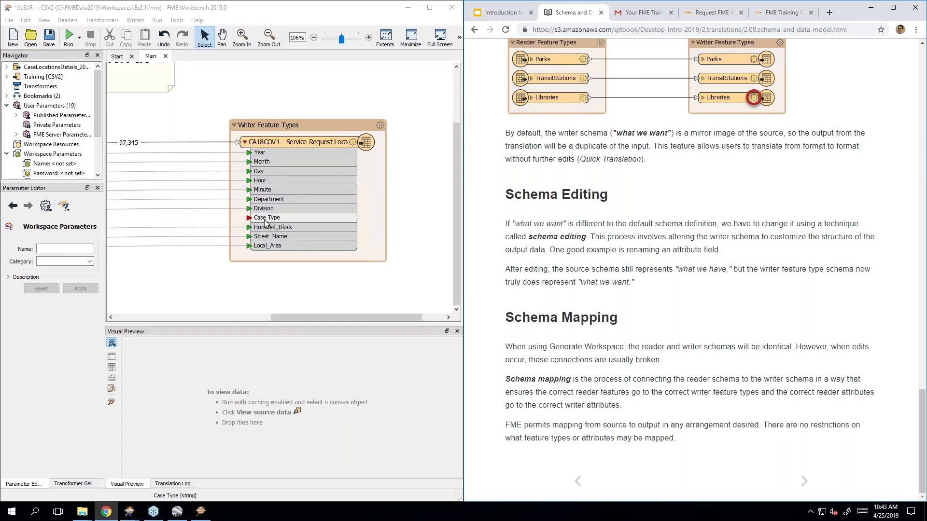
{"action": "left_click", "coordinate": [272, 273]}
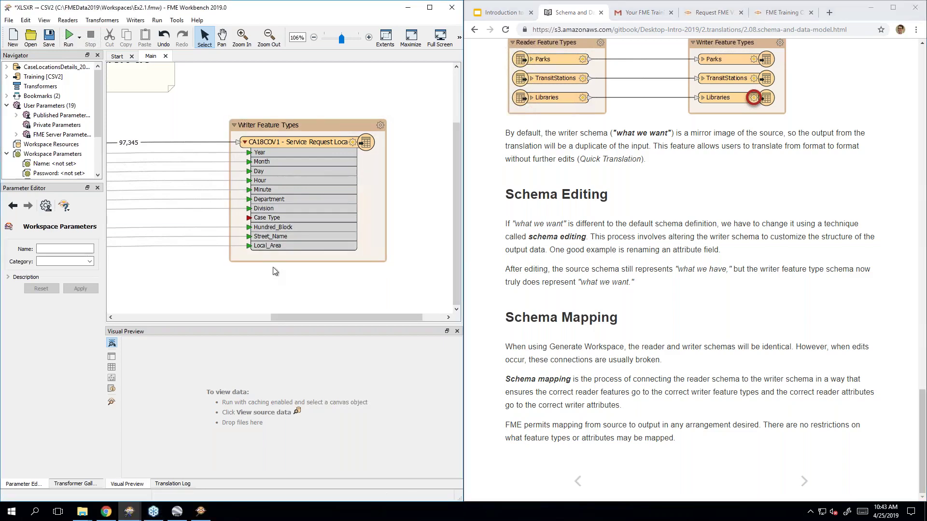
{"action": "key", "text": "ctrl+z"}
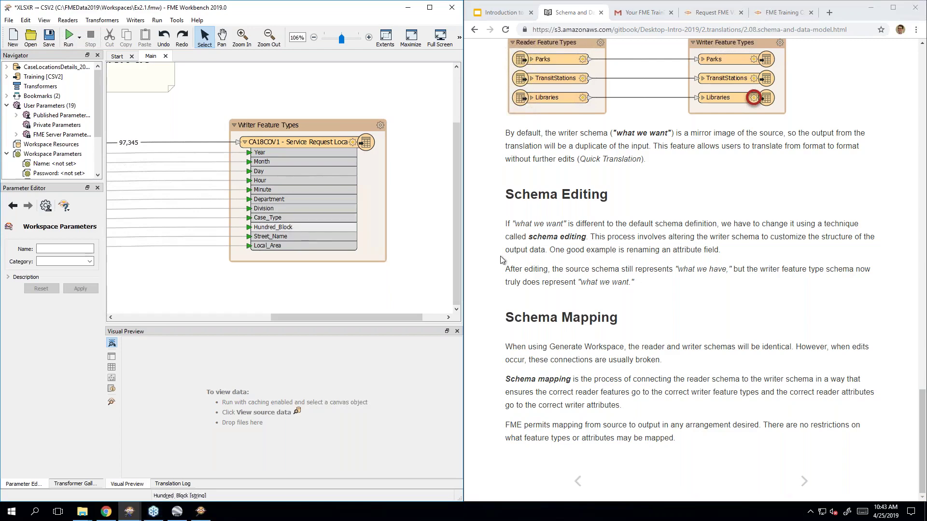
- Go to the Exercise 2.4 page of the training manual and delete the 10-minute-break annotation from the workspace canvas
{"action": "left_click", "coordinate": [645, 282]}
{"action": "key", "text": "Right"}
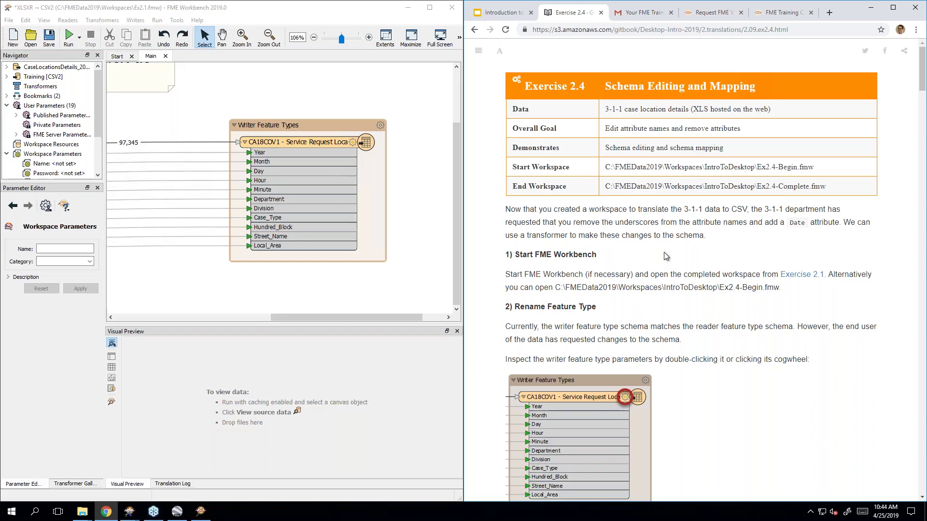
{"action": "scroll", "coordinate": [654, 248], "scroll_direction": "down", "scroll_amount": 1}
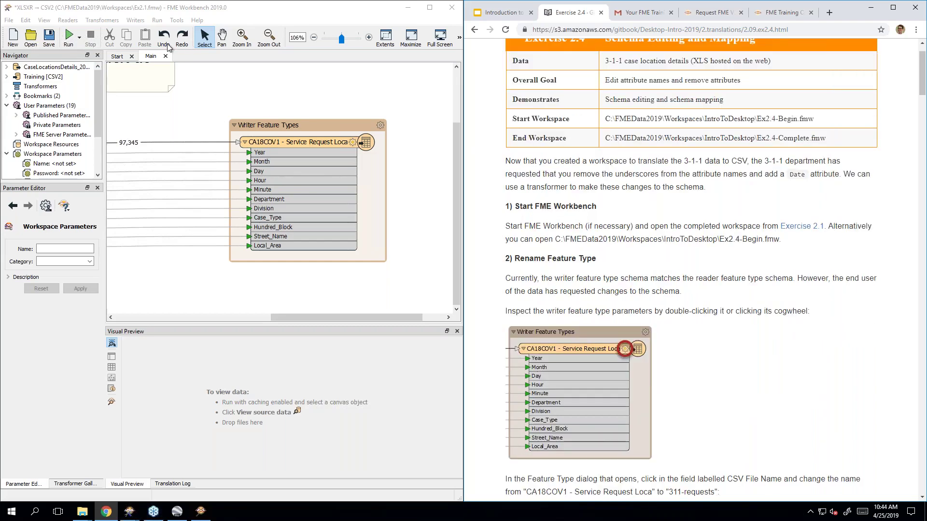
{"action": "left_click", "coordinate": [136, 74]}
{"action": "key", "text": "Delete"}
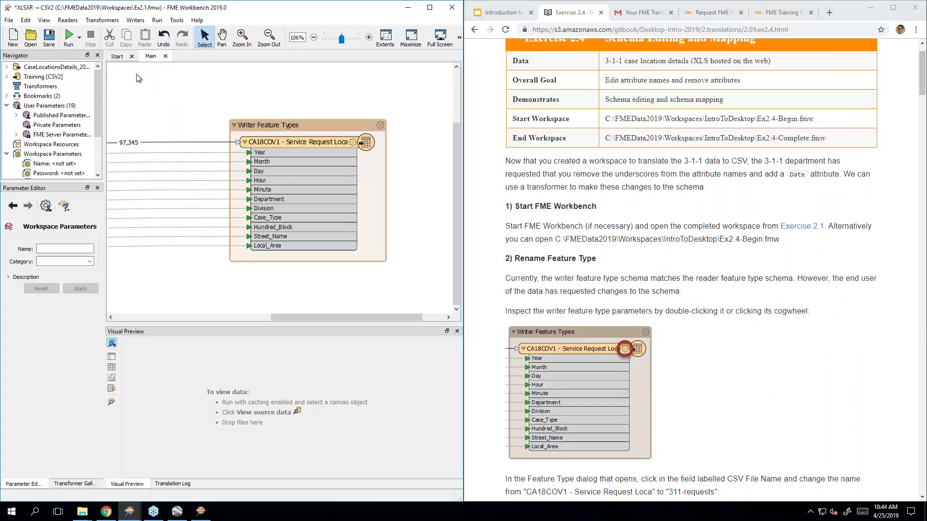
- Read the Exercise 2.4 introduction and the instructions for starting Workbench and renaming the feature type
{"action": "left_click", "coordinate": [616, 140]}
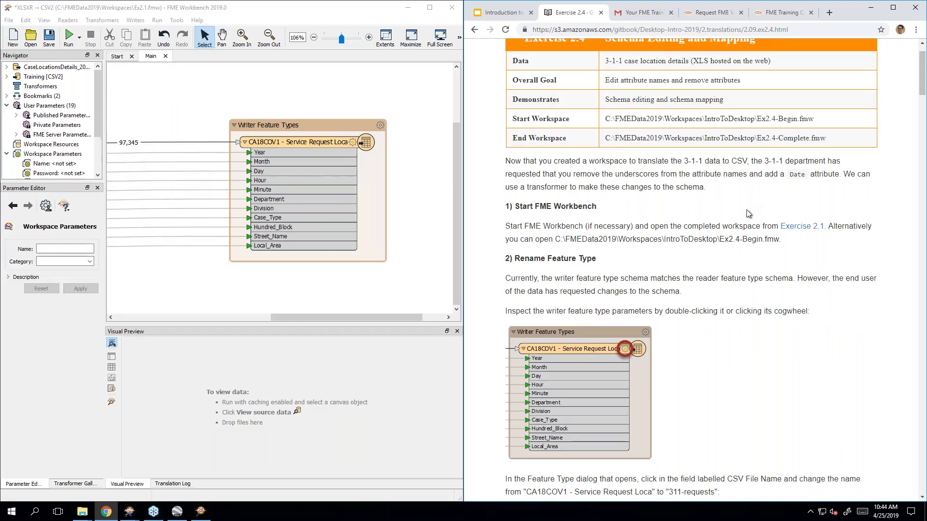
{"action": "scroll", "coordinate": [747, 214], "scroll_direction": "down", "scroll_amount": 1}
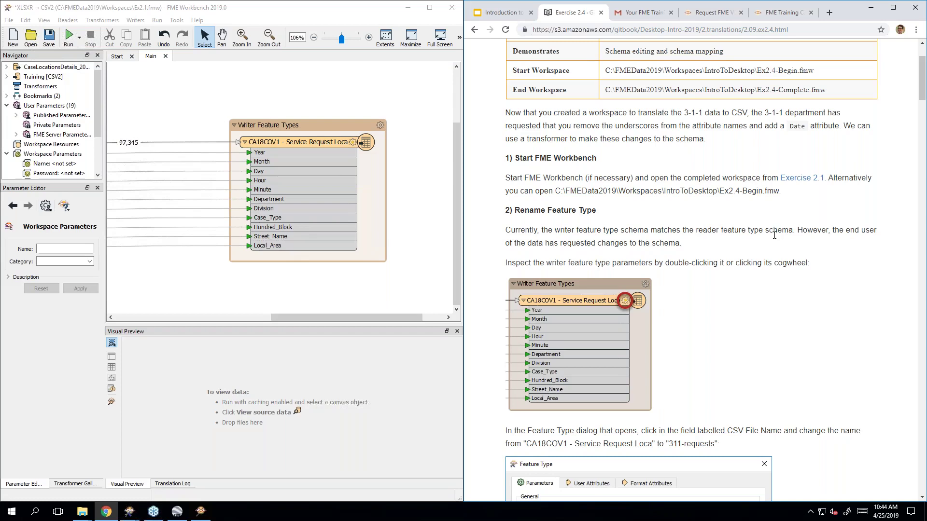
{"action": "scroll", "coordinate": [775, 241], "scroll_direction": "down", "scroll_amount": 1}
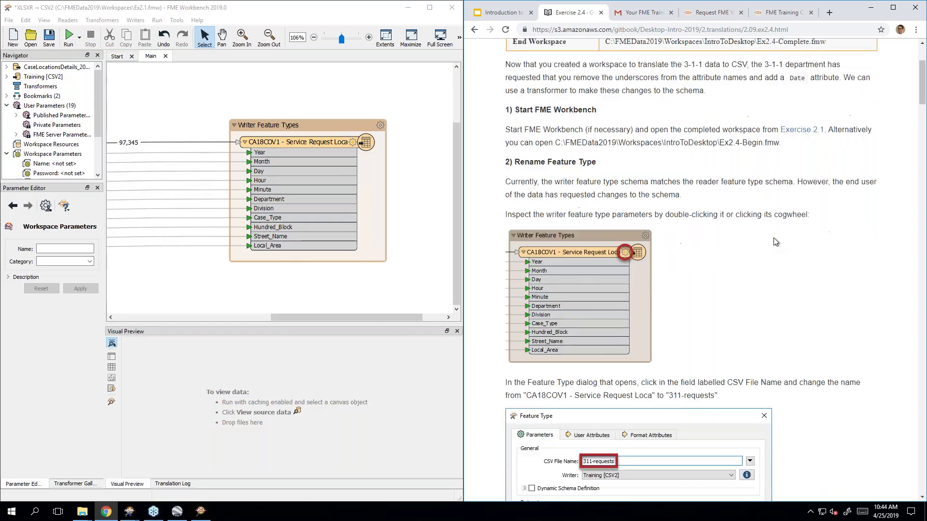
{"action": "scroll", "coordinate": [774, 241], "scroll_direction": "down", "scroll_amount": 1}
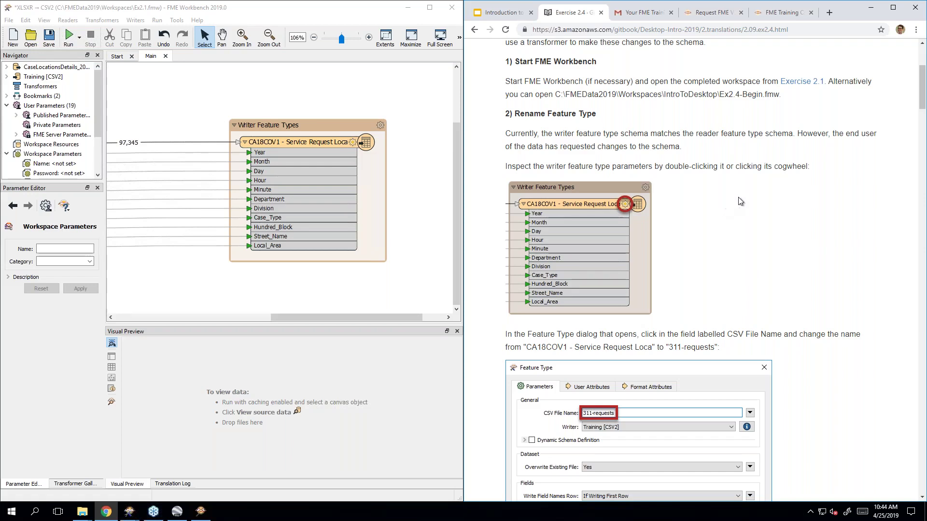
{"action": "scroll", "coordinate": [738, 197], "scroll_direction": "down", "scroll_amount": 1}
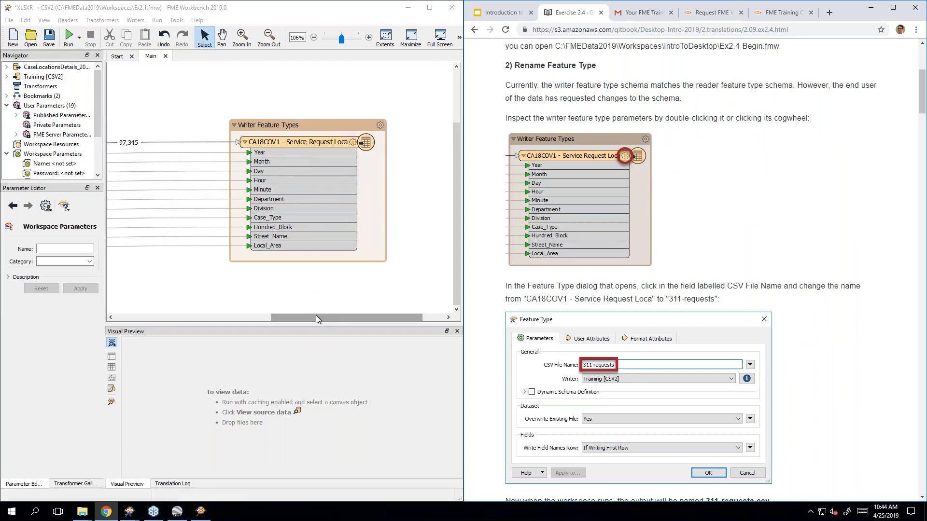
- Open the writer feature type's parameters and set its CSV file name to 311-requests, following the exercise instructions
{"action": "left_click_drag", "start_coordinate": [316, 315], "coordinate": [344, 321]}
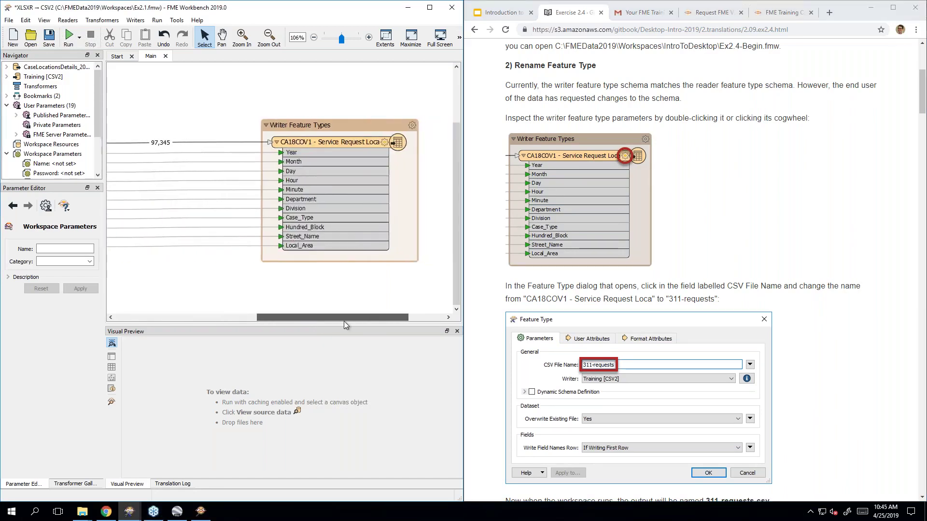
{"action": "double_click", "coordinate": [271, 143]}
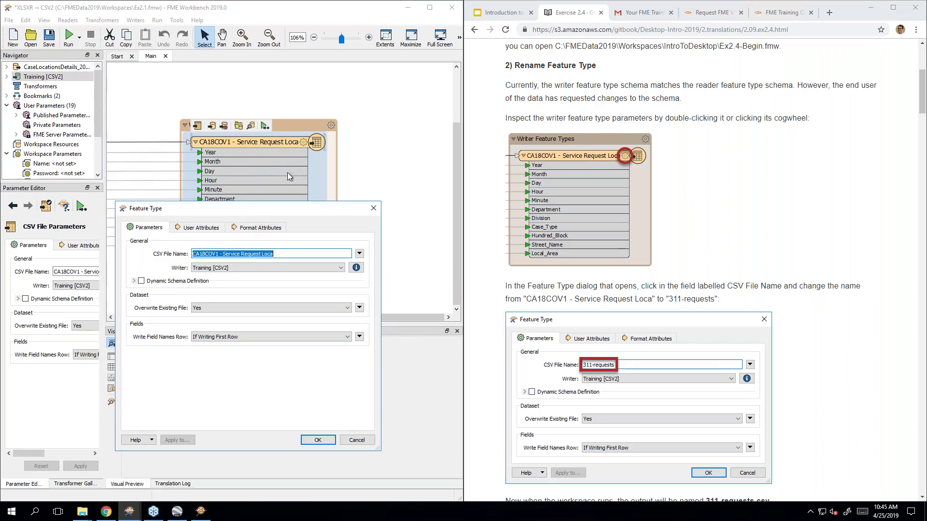
{"action": "left_click_drag", "start_coordinate": [278, 208], "coordinate": [310, 159]}
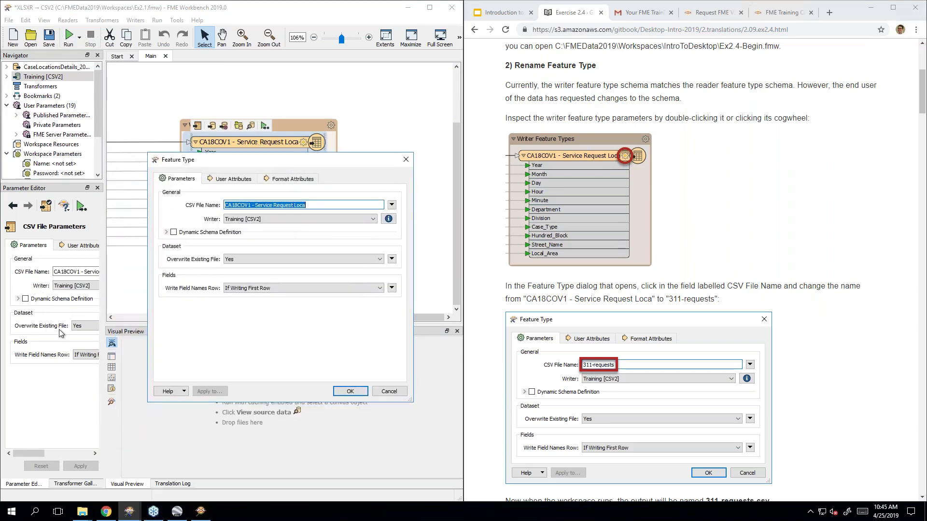
{"action": "left_click_drag", "start_coordinate": [243, 158], "coordinate": [233, 176]}
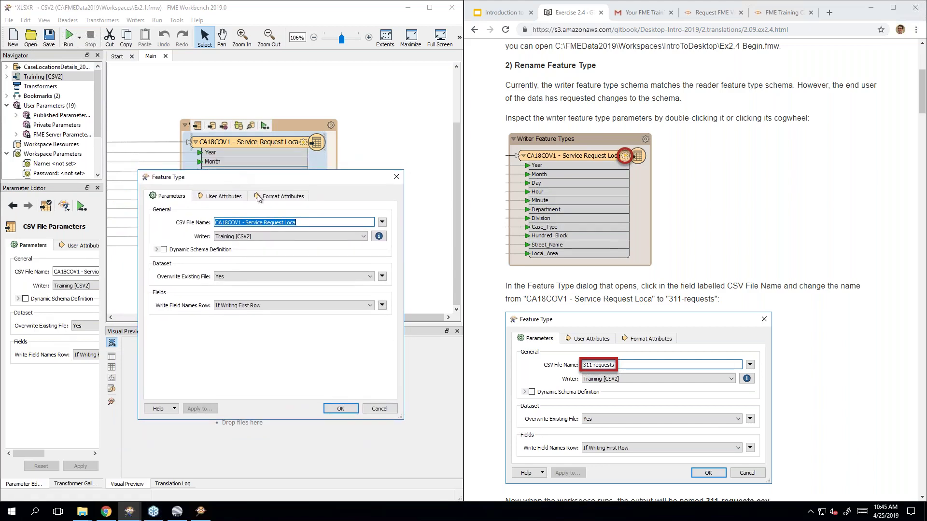
{"action": "left_click", "coordinate": [784, 213]}
{"action": "scroll", "coordinate": [784, 214], "scroll_direction": "down", "scroll_amount": 3}
{"action": "scroll", "coordinate": [784, 218], "scroll_direction": "down", "scroll_amount": 2}
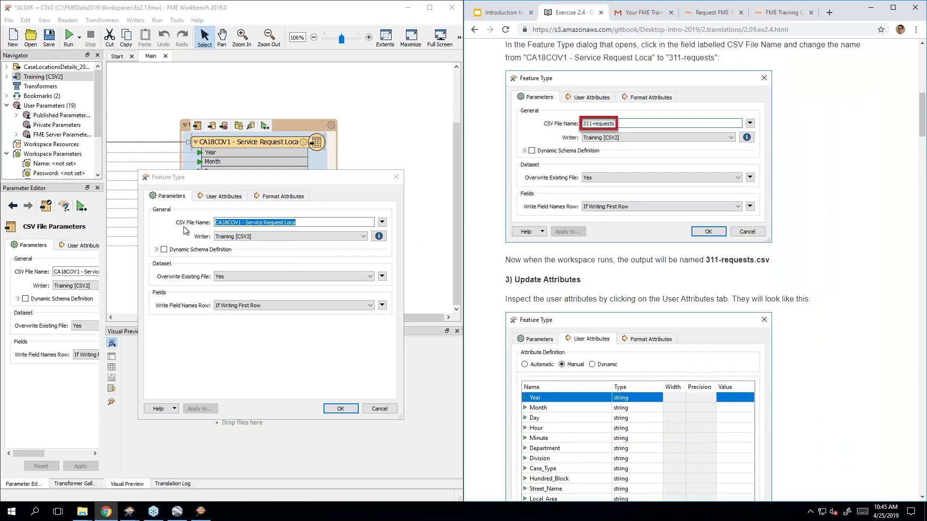
{"action": "left_click_drag", "start_coordinate": [299, 222], "coordinate": [207, 222]}
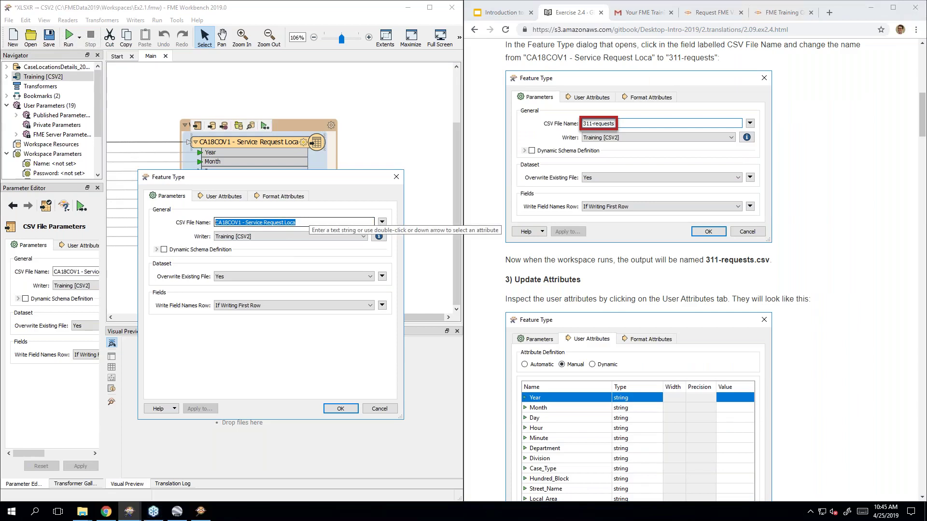
{"action": "type", "text": "31"}
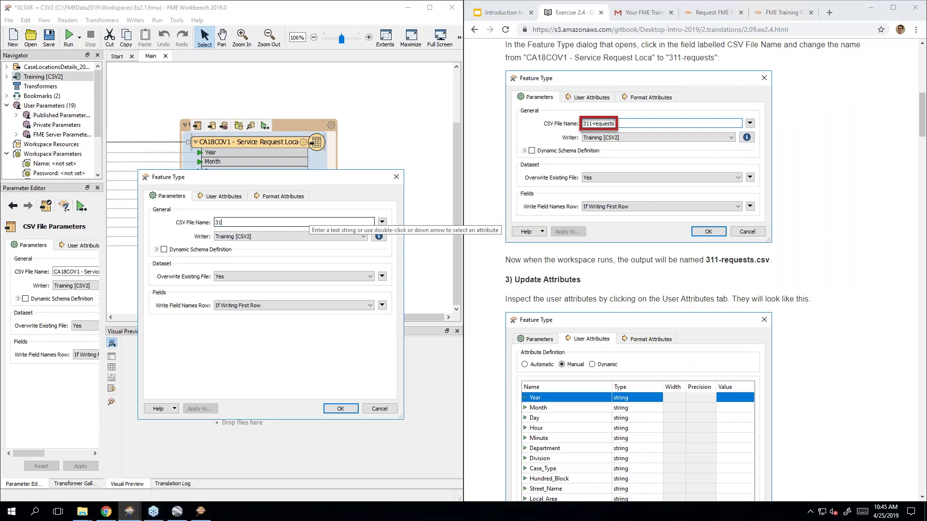
{"action": "type", "text": "1-requests"}
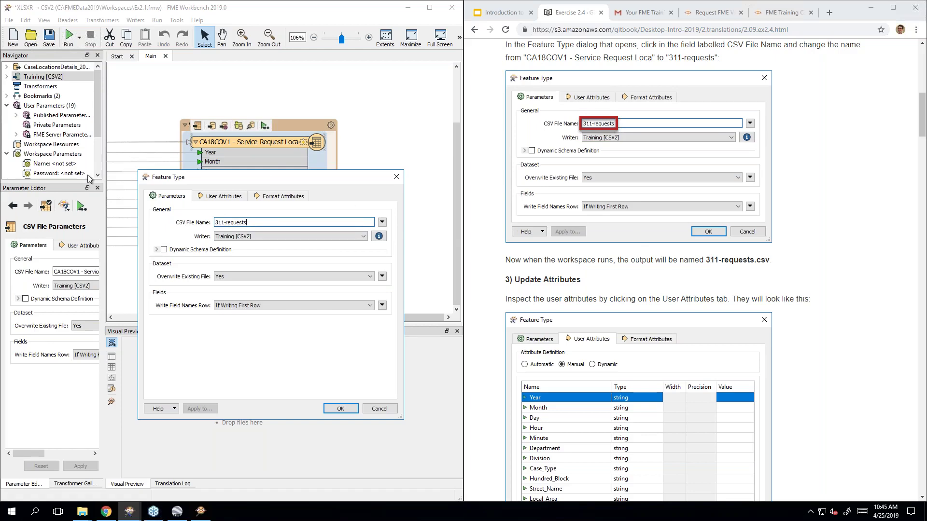
- Display the writer's user attributes and read the exercise's Update Attributes instructions with the table of required changes
{"action": "left_click", "coordinate": [808, 284]}
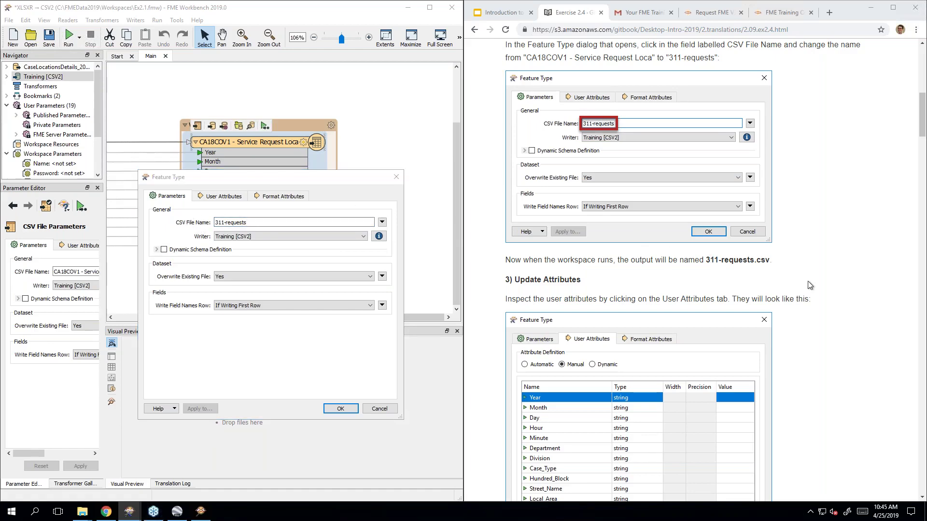
{"action": "scroll", "coordinate": [809, 284], "scroll_direction": "down", "scroll_amount": 3}
{"action": "scroll", "coordinate": [809, 285], "scroll_direction": "down", "scroll_amount": 1}
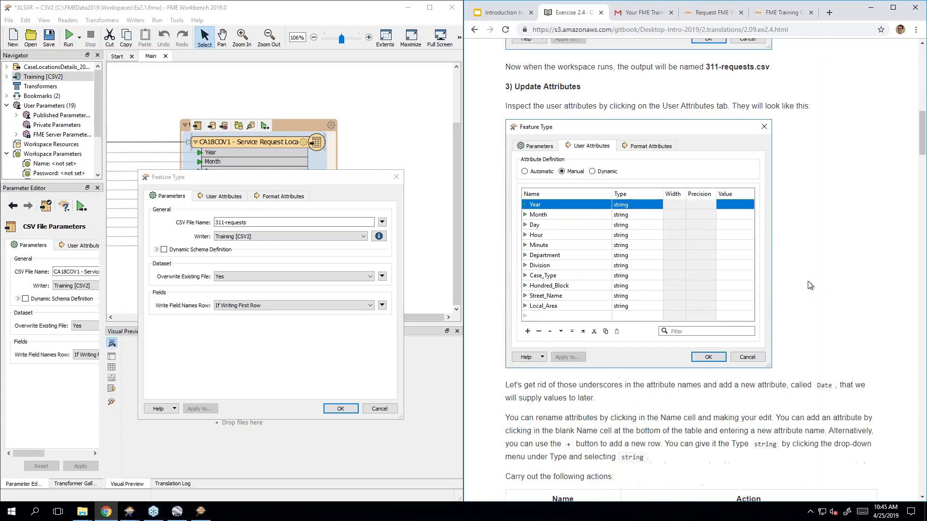
{"action": "left_click", "coordinate": [229, 198]}
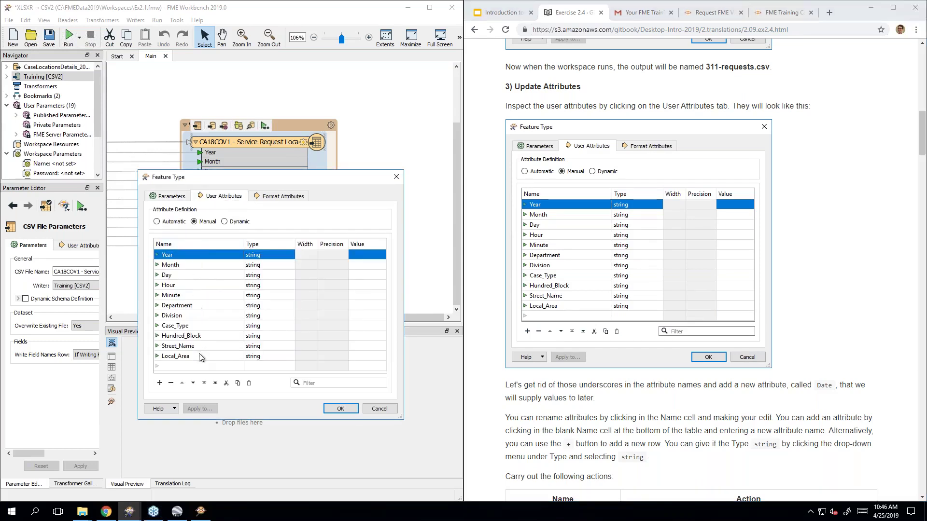
{"action": "left_click", "coordinate": [845, 247]}
{"action": "scroll", "coordinate": [845, 249], "scroll_direction": "down", "scroll_amount": 4}
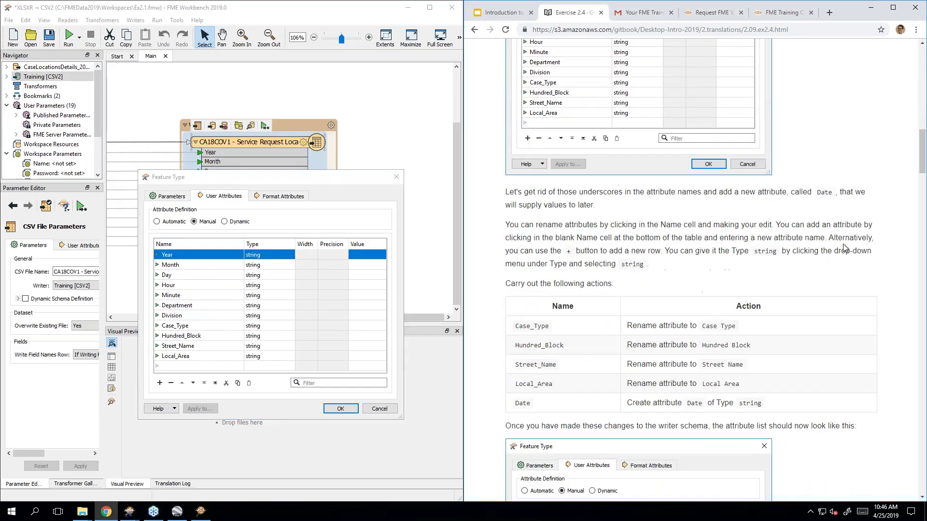
{"action": "scroll", "coordinate": [845, 247], "scroll_direction": "down", "scroll_amount": 3}
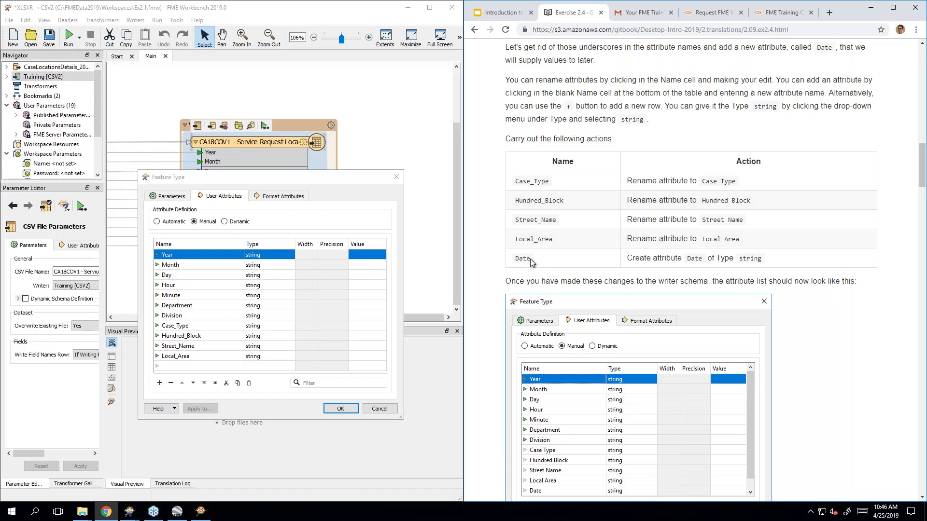
- Rename the writer attributes Case_Type and Hundred_Block to Case Type and Hundred Block
{"action": "left_click", "coordinate": [181, 326]}
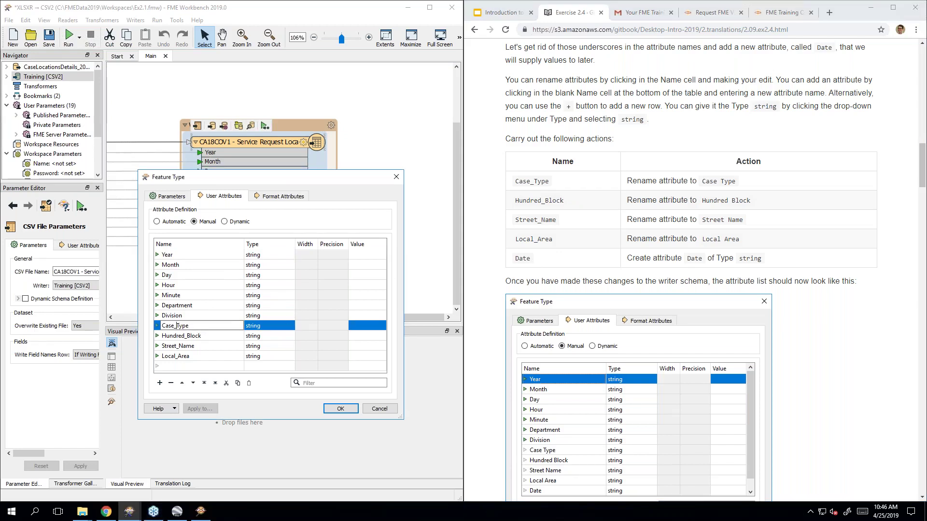
{"action": "key", "text": "BackSpace"}
{"action": "key", "text": "Return"}
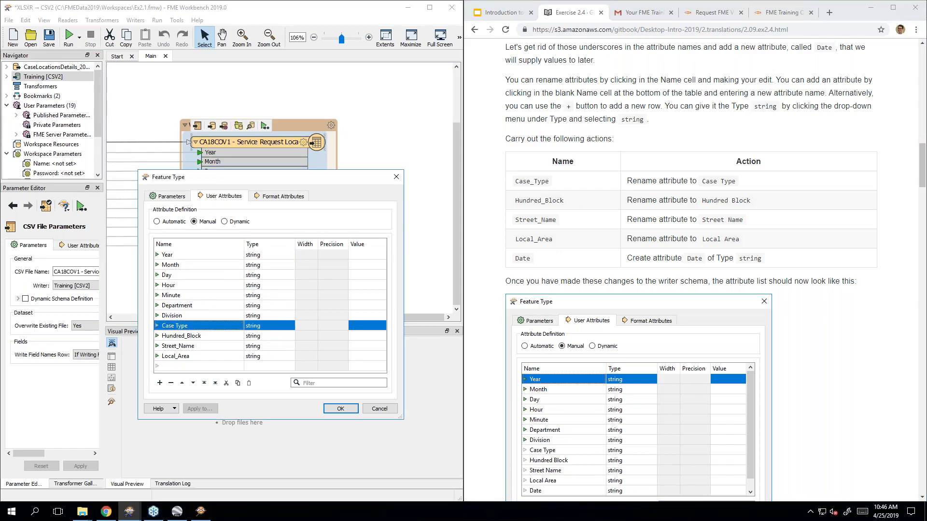
{"action": "left_click", "coordinate": [171, 336]}
{"action": "key", "text": "BackSpace"}
{"action": "key", "text": "Return"}
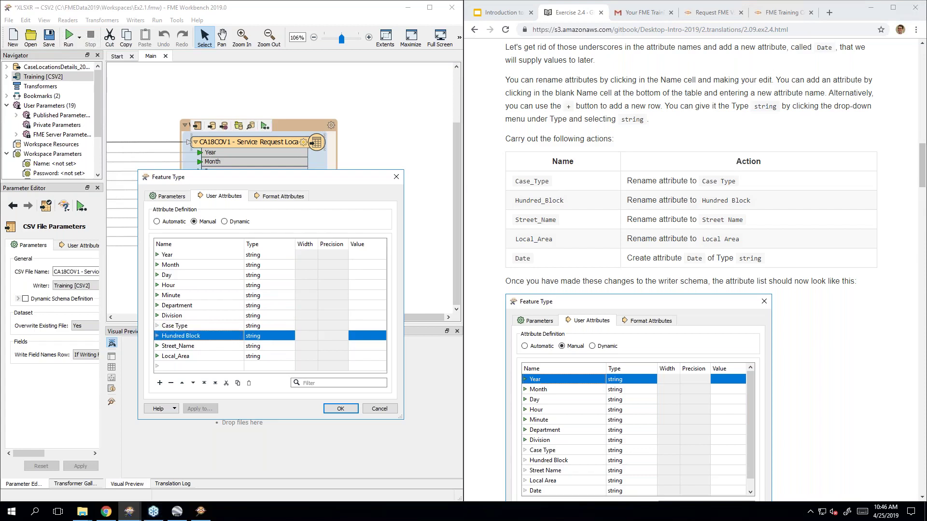
- Rename the writer attributes Street_Name and Local_Area to Street Name and Local Area
{"action": "left_click", "coordinate": [182, 346]}
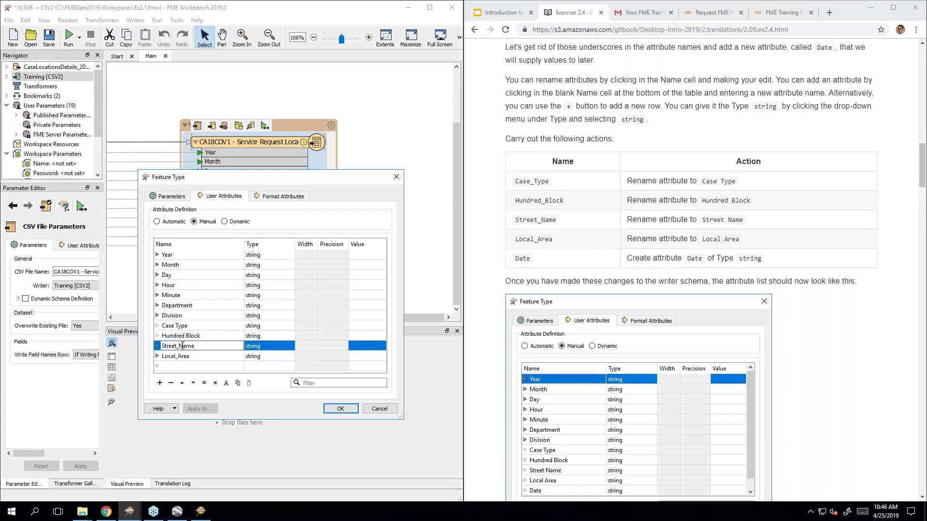
{"action": "key", "text": "BackSpace"}
{"action": "key", "text": "Return"}
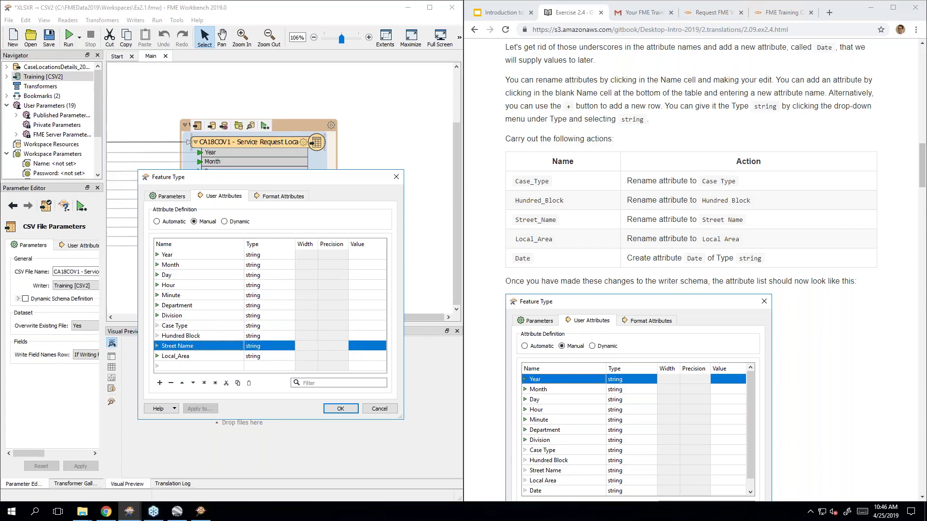
{"action": "left_click", "coordinate": [179, 356]}
{"action": "left_click", "coordinate": [179, 356]}
{"action": "key", "text": "BackSpace"}
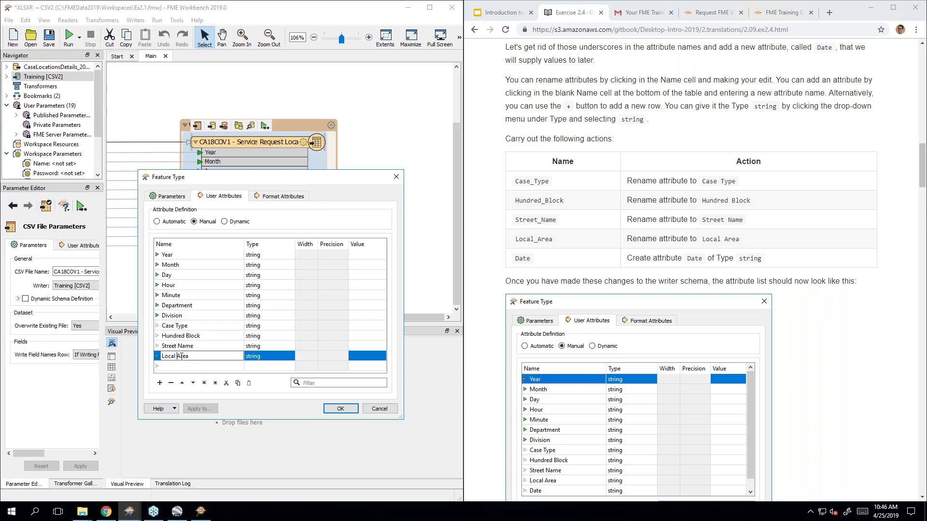
{"action": "key", "text": "Return"}
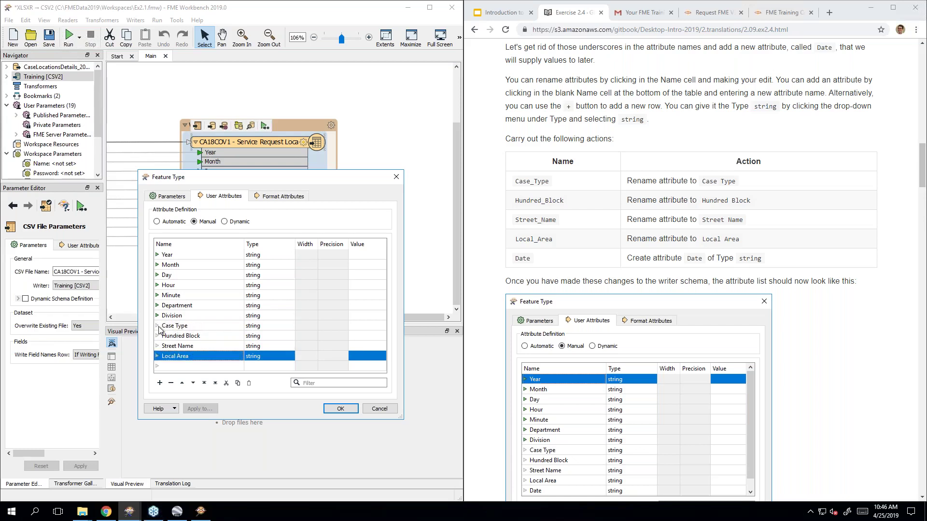
- Add a string attribute named Date at the end of the writer's attribute list and accept the feature type changes
{"action": "left_click", "coordinate": [169, 367]}
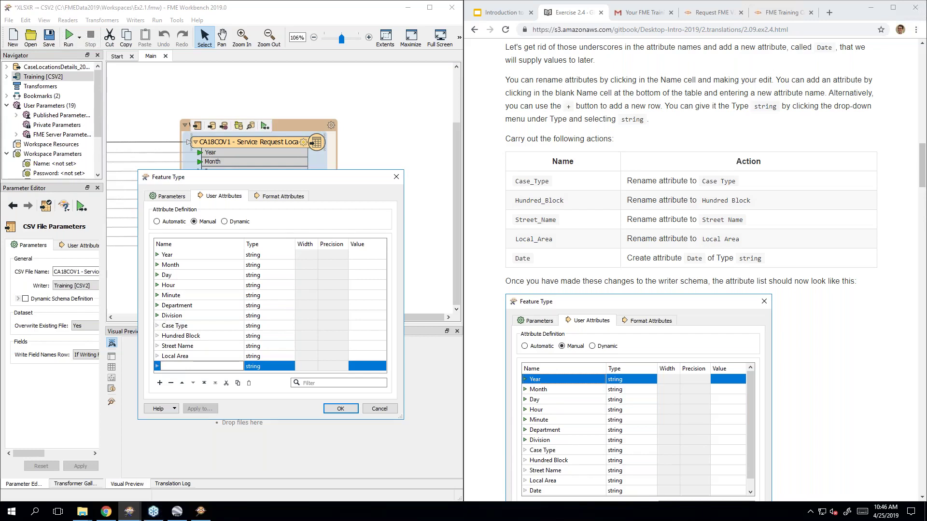
{"action": "type", "text": "Date"}
{"action": "scroll", "coordinate": [691, 270], "scroll_direction": "down", "scroll_amount": 4}
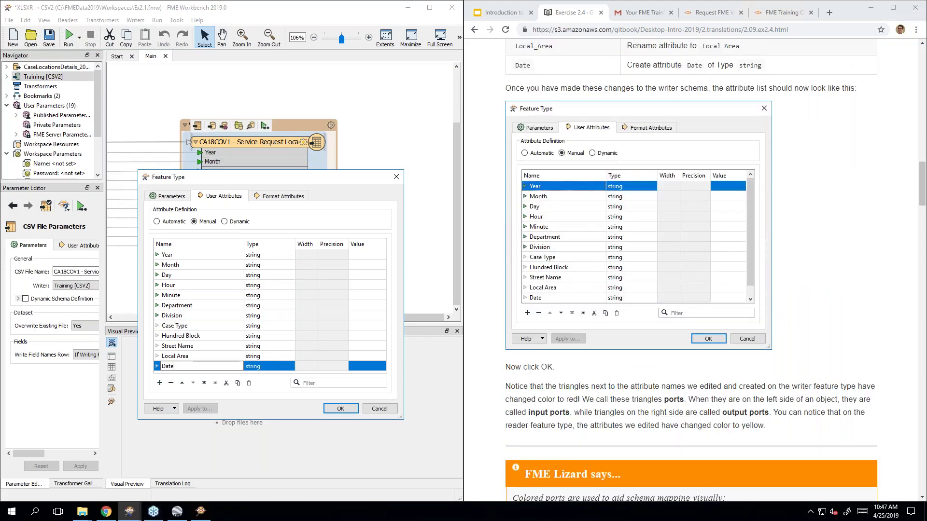
{"action": "key", "text": "Return"}
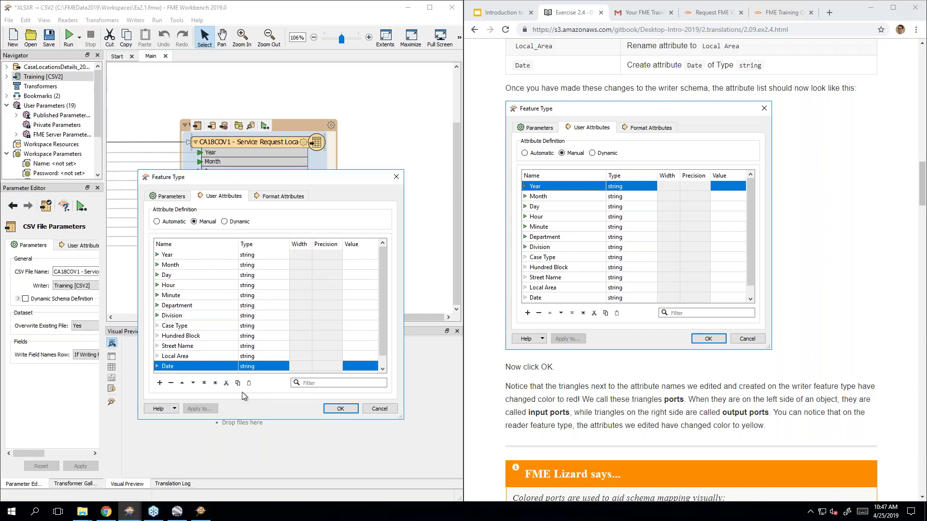
{"action": "left_click", "coordinate": [340, 409]}
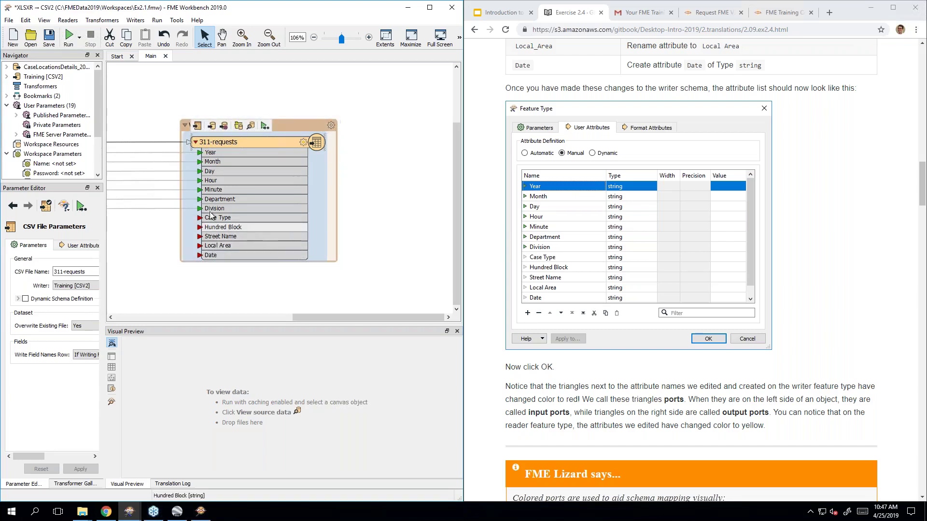
- Examine the port colors on the reader and writer feature types and compare them with the manual's explanation of colored ports
{"action": "left_click_drag", "start_coordinate": [346, 317], "coordinate": [207, 318]}
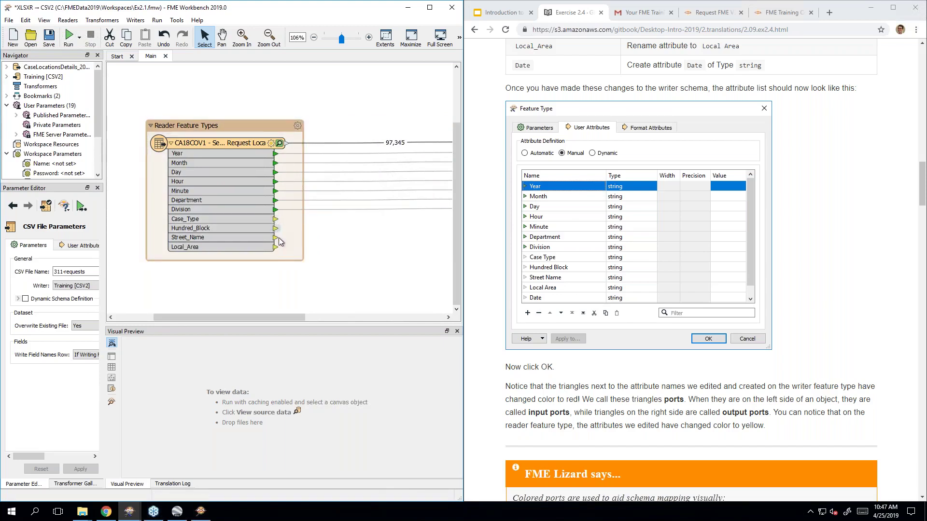
{"action": "left_click_drag", "start_coordinate": [256, 317], "coordinate": [269, 318]}
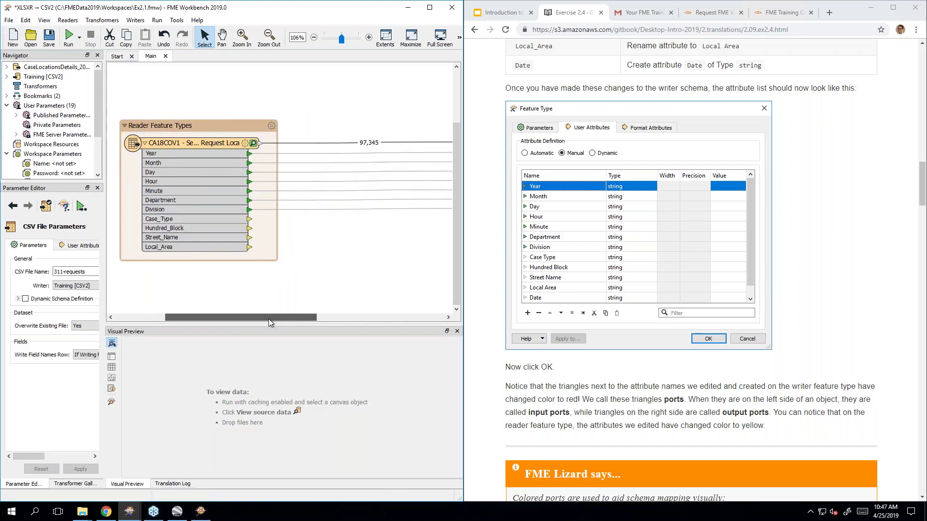
{"action": "left_click", "coordinate": [839, 277]}
{"action": "scroll", "coordinate": [838, 277], "scroll_direction": "down", "scroll_amount": 4}
{"action": "scroll", "coordinate": [838, 277], "scroll_direction": "down", "scroll_amount": 4}
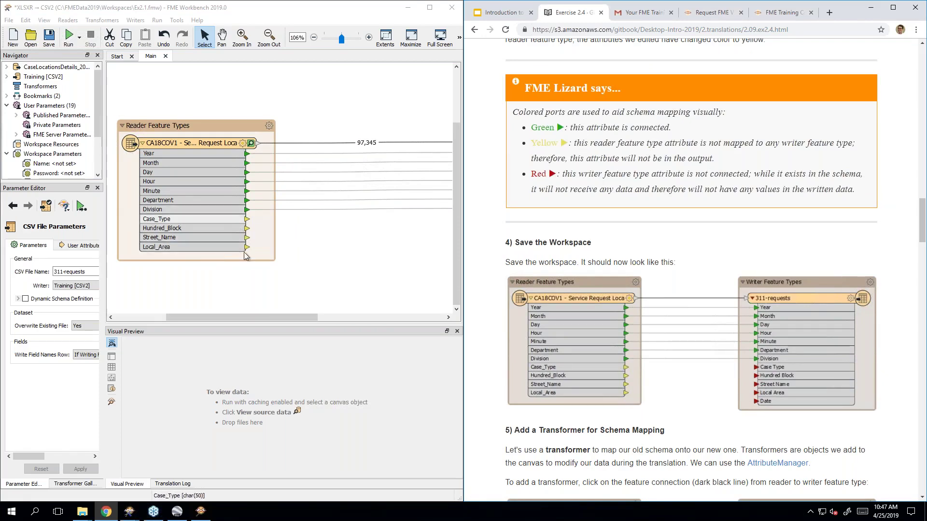
{"action": "left_click_drag", "start_coordinate": [265, 320], "coordinate": [358, 321]}
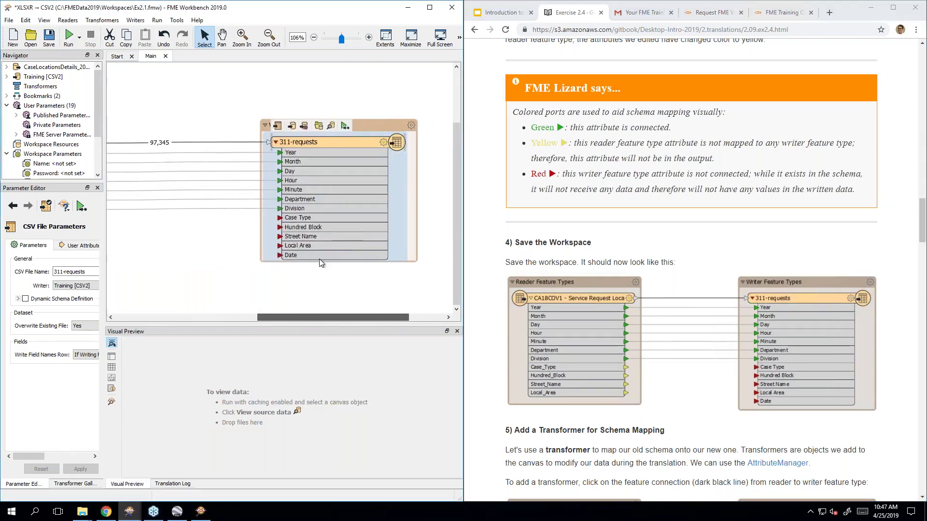
- Save the workspace under the new file name Ex2.4 in the Workspaces folder
{"action": "left_click", "coordinate": [678, 223]}
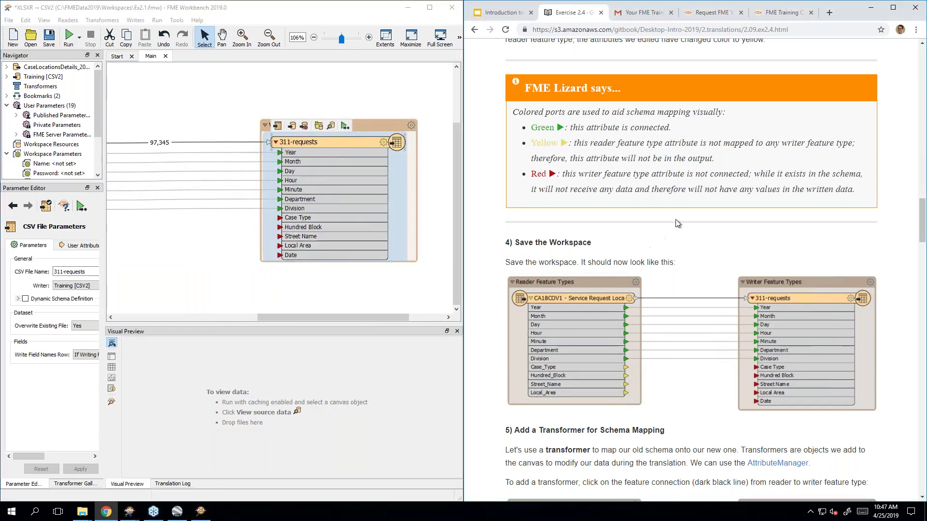
{"action": "scroll", "coordinate": [682, 228], "scroll_direction": "down", "scroll_amount": 4}
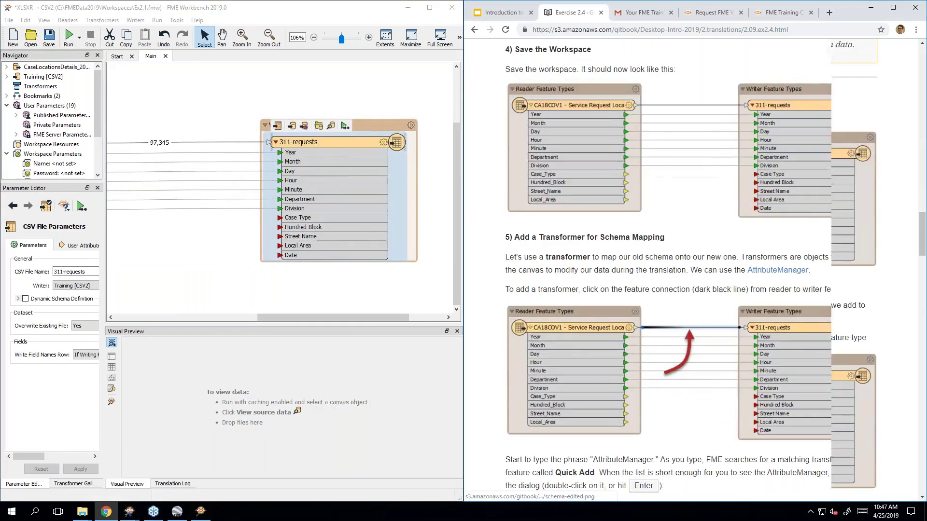
{"action": "scroll", "coordinate": [692, 270], "scroll_direction": "up", "scroll_amount": 1}
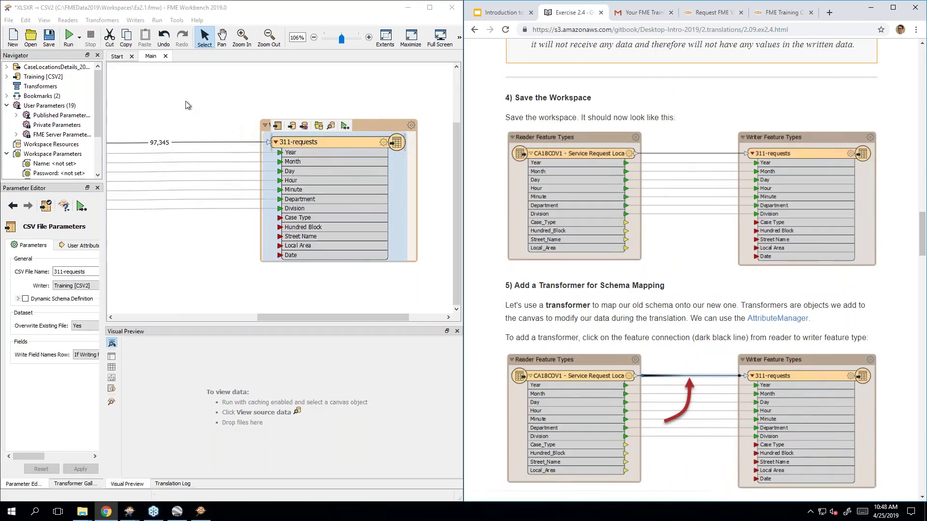
{"action": "left_click", "coordinate": [9, 20]}
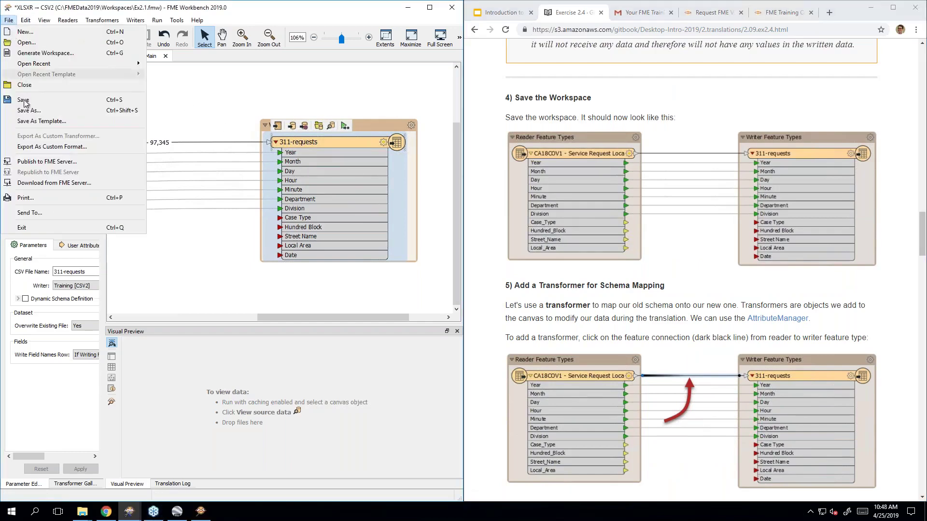
{"action": "left_click", "coordinate": [27, 110]}
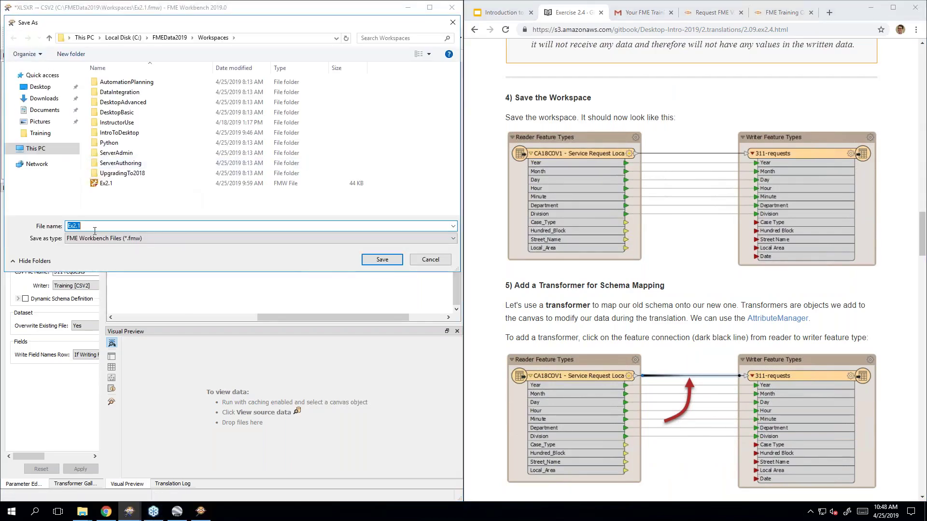
{"action": "left_click", "coordinate": [96, 224]}
{"action": "key", "text": "BackSpace"}
{"action": "key", "text": "BackSpace"}
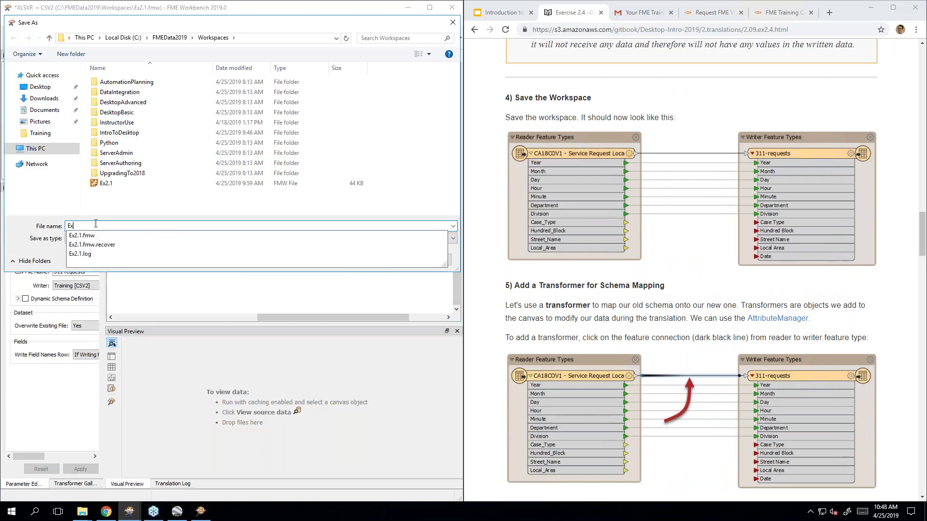
{"action": "type", "text": ".4"}
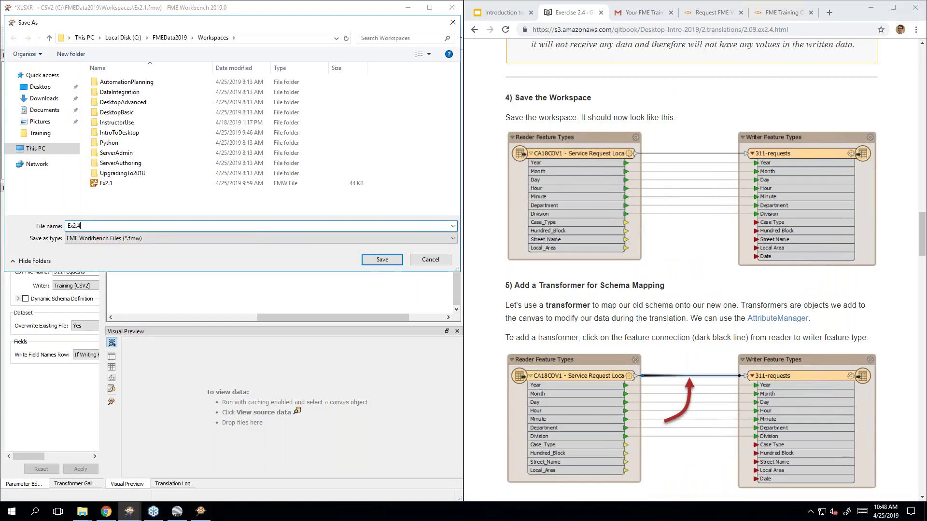
{"action": "key", "text": "Return"}
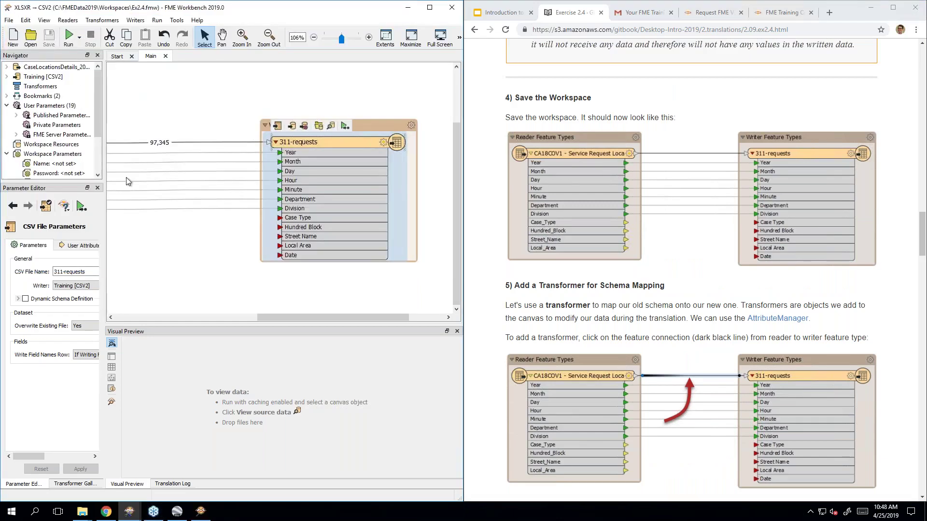
- Insert an AttributeManager transformer on the feature connection between the reader feature type and the 311-requests writer feature type
{"action": "left_click", "coordinate": [704, 295]}
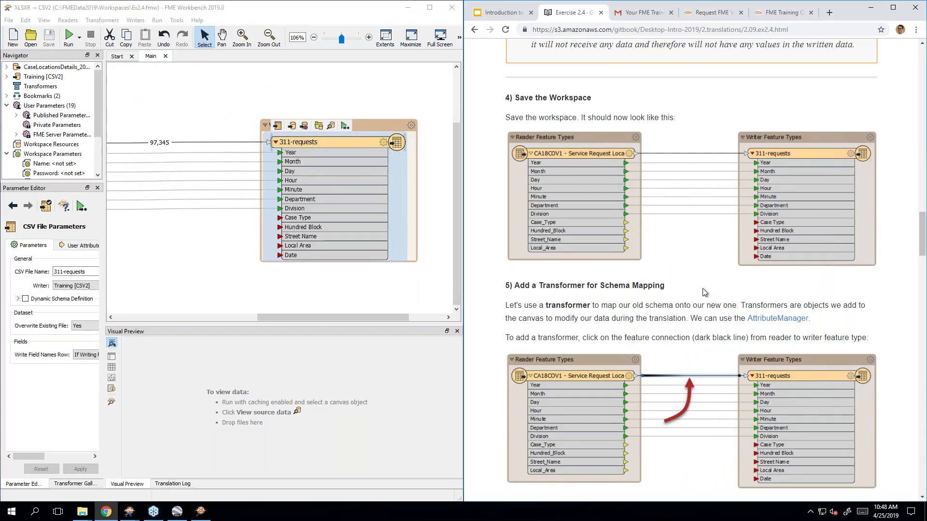
{"action": "scroll", "coordinate": [704, 293], "scroll_direction": "down", "scroll_amount": 3}
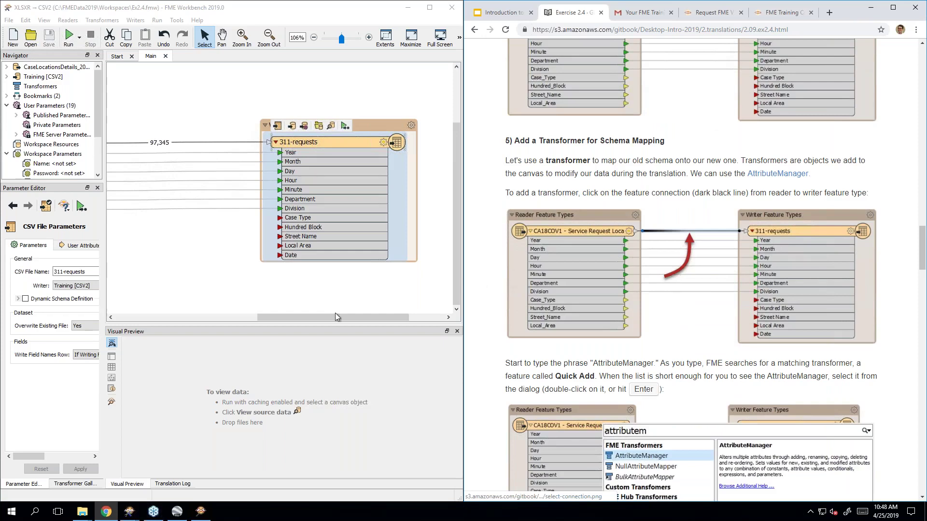
{"action": "left_click_drag", "start_coordinate": [332, 315], "coordinate": [240, 307]}
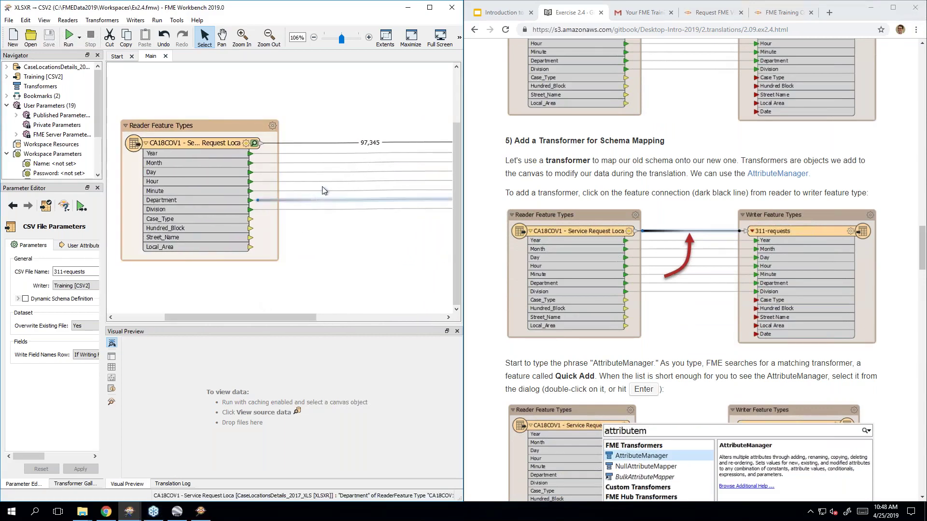
{"action": "left_click", "coordinate": [323, 145]}
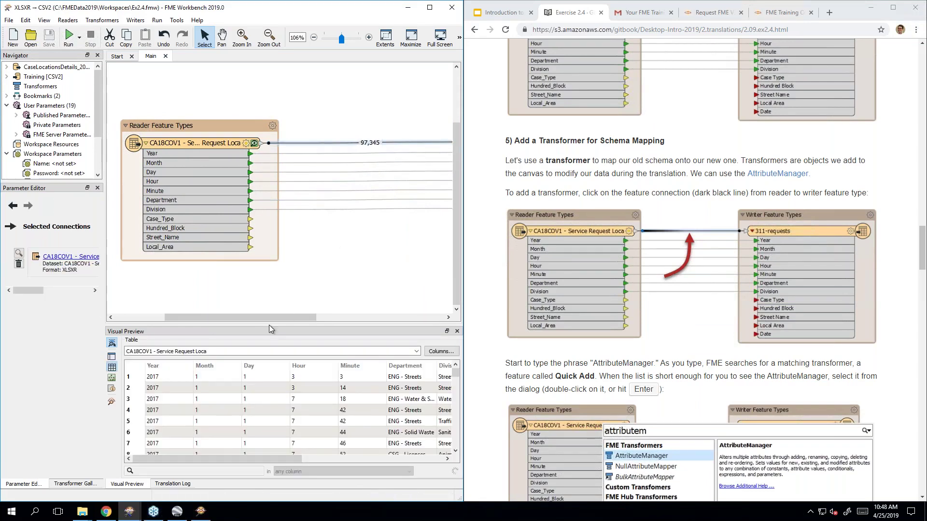
{"action": "left_click_drag", "start_coordinate": [273, 317], "coordinate": [294, 315]}
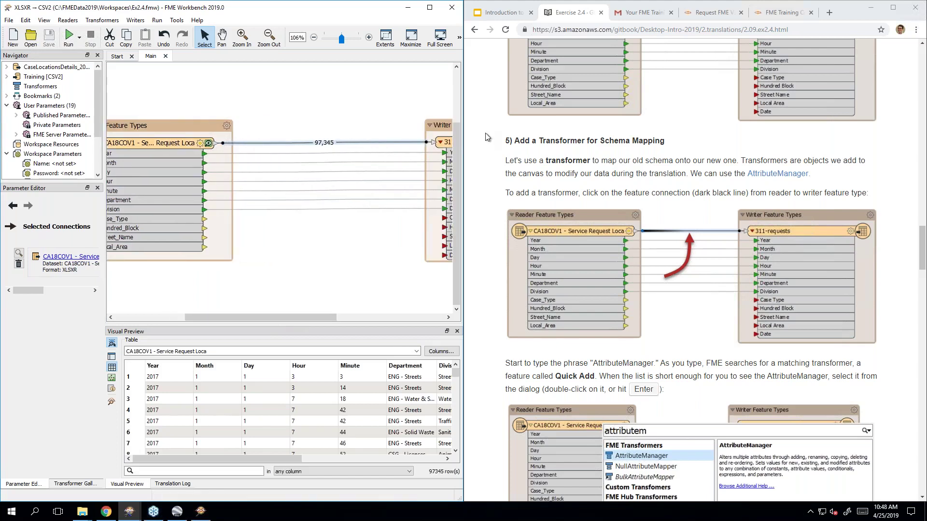
{"action": "left_click_drag", "start_coordinate": [266, 319], "coordinate": [287, 319]}
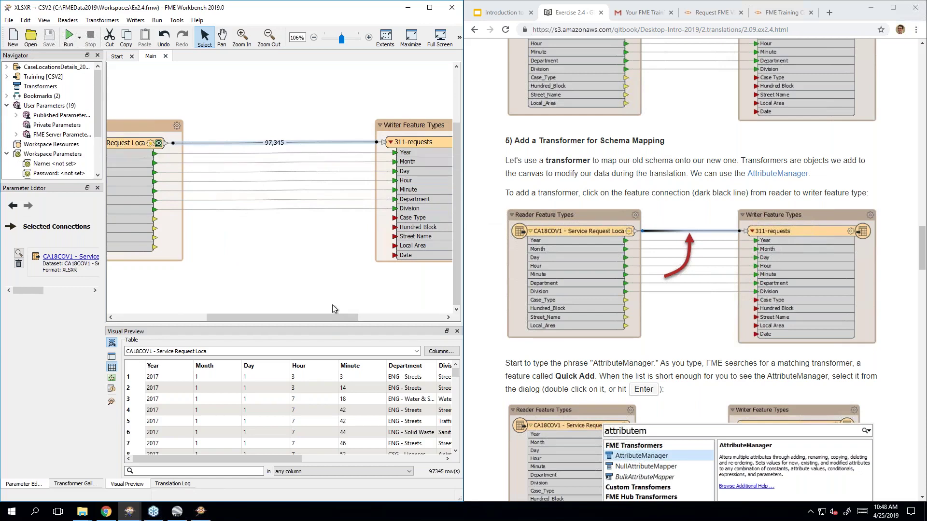
{"action": "scroll", "coordinate": [693, 335], "scroll_direction": "down", "scroll_amount": 2}
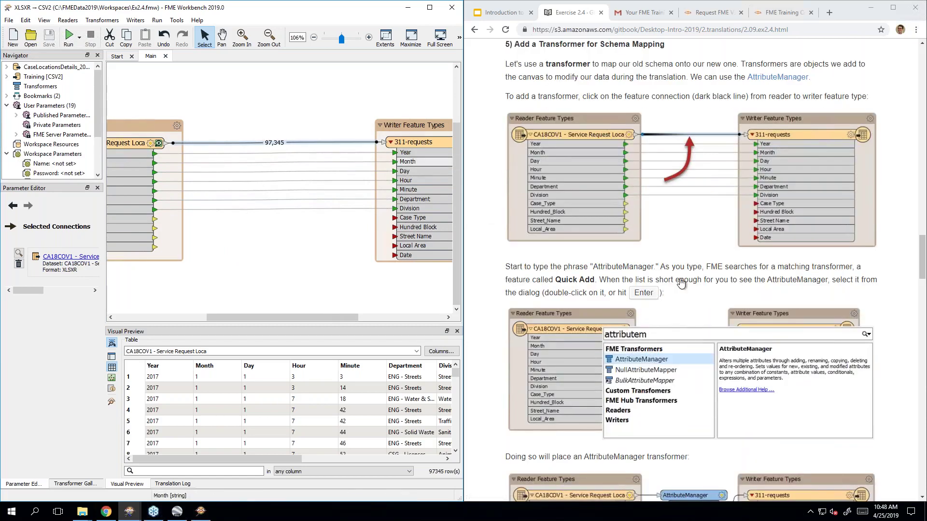
{"action": "scroll", "coordinate": [681, 283], "scroll_direction": "down", "scroll_amount": 1}
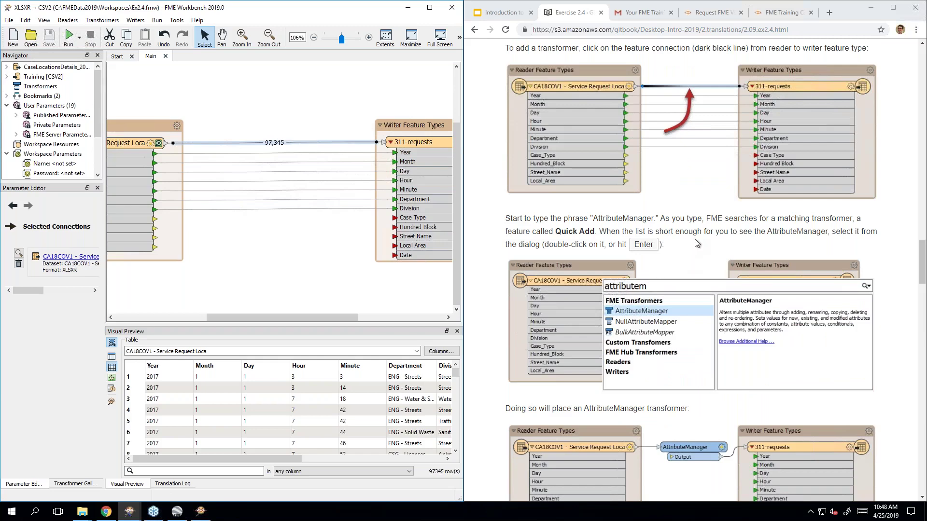
{"action": "type", "text": "att"}
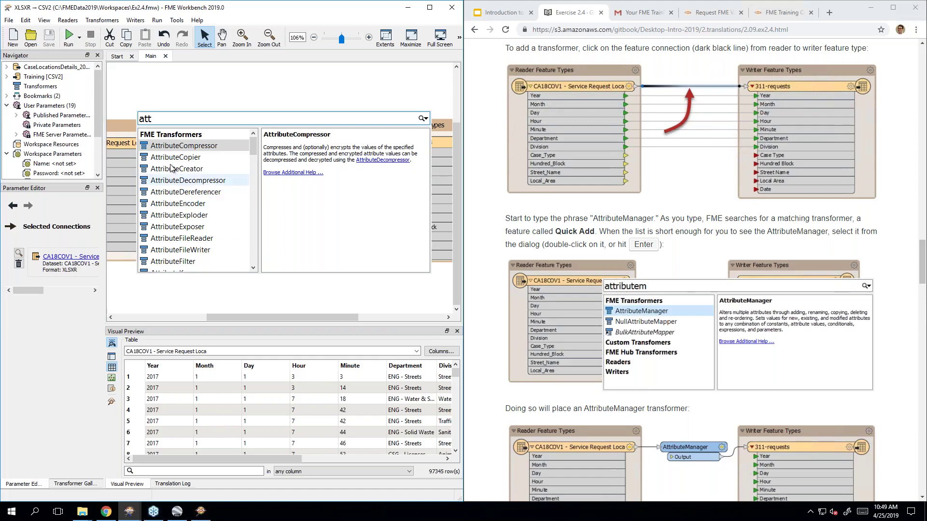
{"action": "scroll", "coordinate": [172, 168], "scroll_direction": "down", "scroll_amount": 5}
{"action": "scroll", "coordinate": [174, 169], "scroll_direction": "up", "scroll_amount": 6}
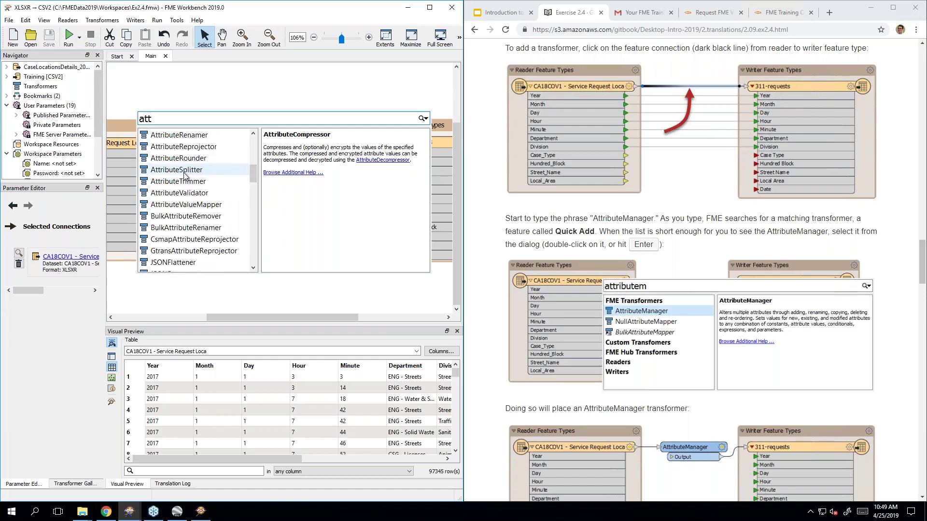
{"action": "type", "text": "ributeman"}
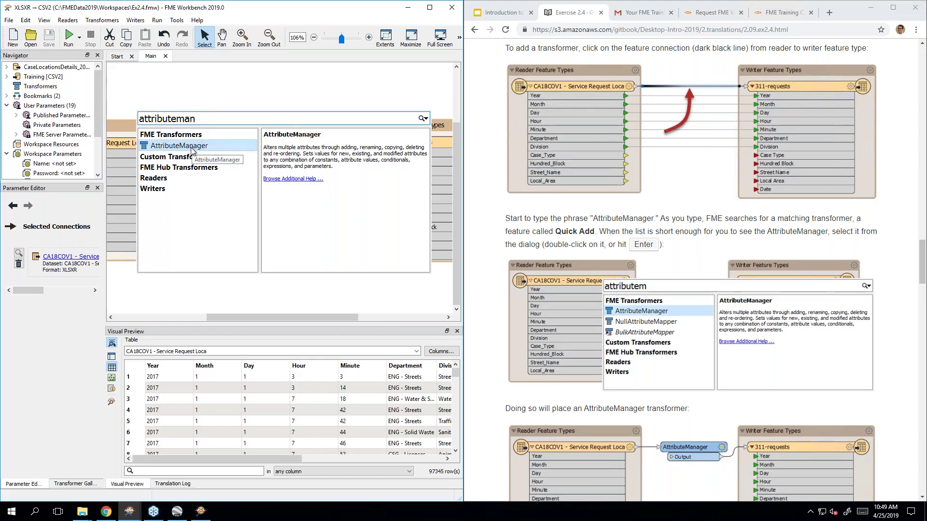
{"action": "double_click", "coordinate": [238, 147]}
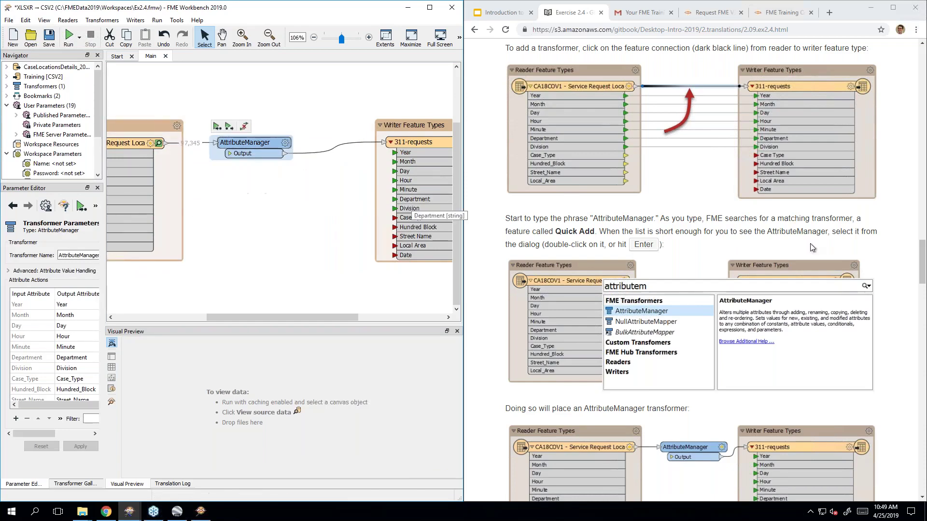
- Move the Writer Feature Types bookmark closer to the AttributeManager and shift the transformer slightly toward the reader
{"action": "scroll", "coordinate": [697, 236], "scroll_direction": "down", "scroll_amount": 5}
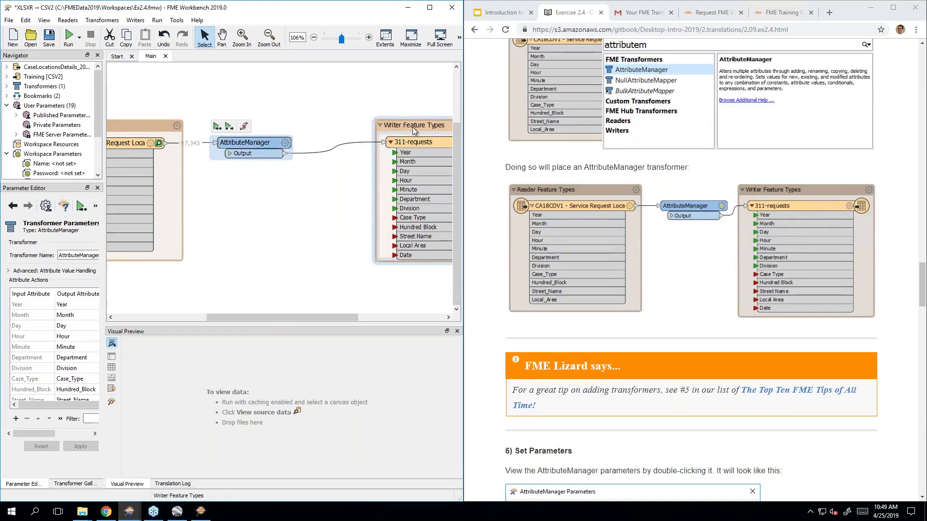
{"action": "left_click_drag", "start_coordinate": [412, 126], "coordinate": [338, 137]}
{"action": "left_click_drag", "start_coordinate": [285, 316], "coordinate": [259, 315]}
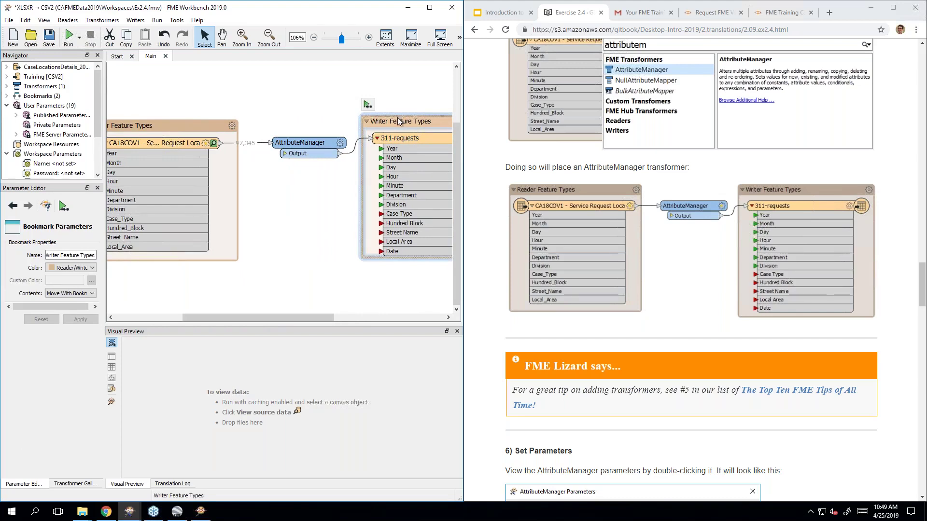
{"action": "left_click", "coordinate": [397, 117]}
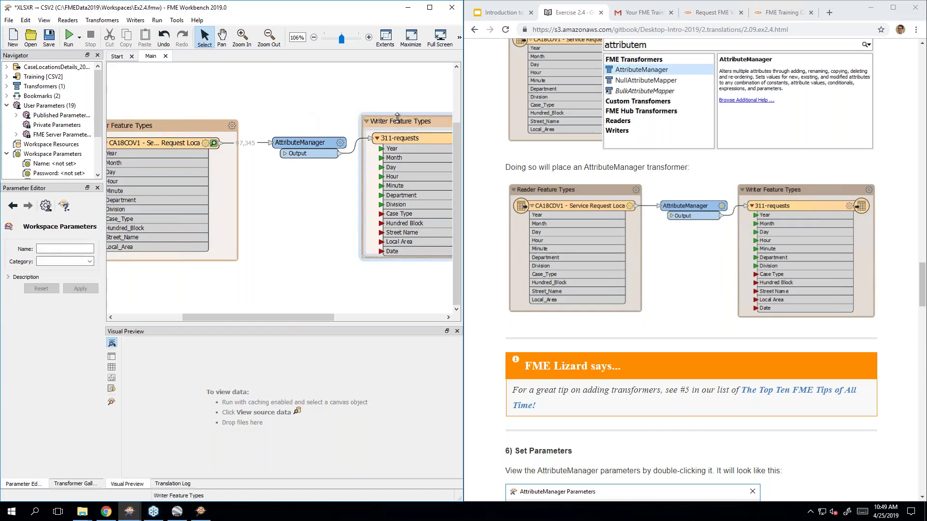
{"action": "left_click_drag", "start_coordinate": [309, 148], "coordinate": [302, 147]}
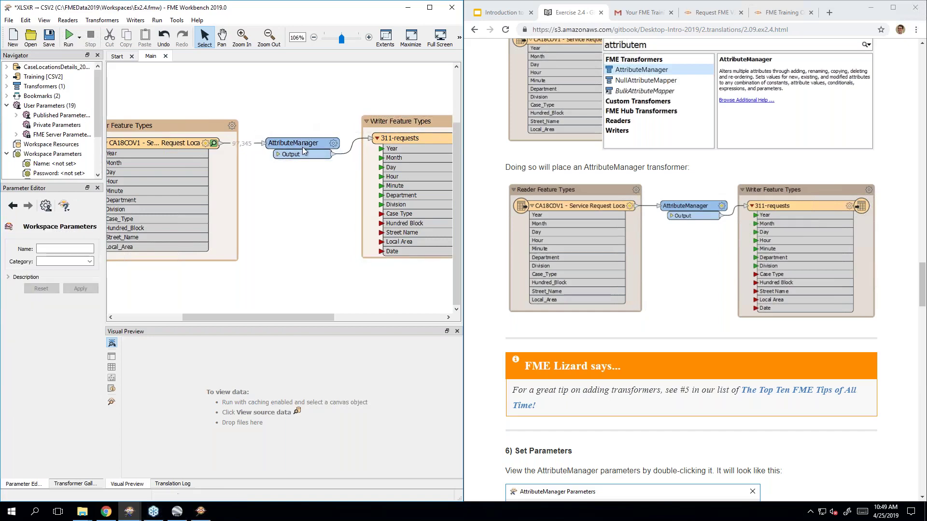
- Open the AttributeManager parameters and widen the dialog so that all four attribute action columns fit
{"action": "left_click", "coordinate": [711, 352]}
{"action": "scroll", "coordinate": [711, 352], "scroll_direction": "down", "scroll_amount": 4}
{"action": "scroll", "coordinate": [711, 353], "scroll_direction": "down", "scroll_amount": 4}
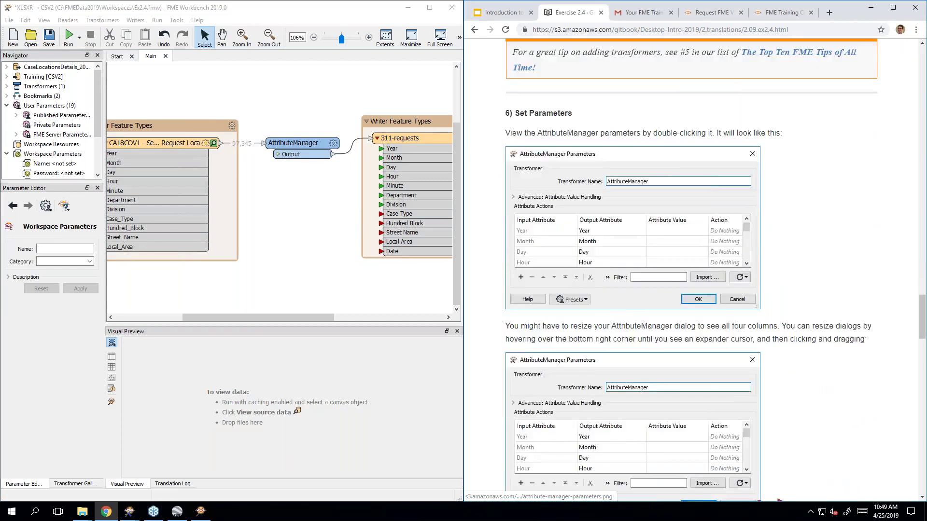
{"action": "scroll", "coordinate": [711, 352], "scroll_direction": "down", "scroll_amount": 1}
{"action": "scroll", "coordinate": [711, 352], "scroll_direction": "up", "scroll_amount": 1}
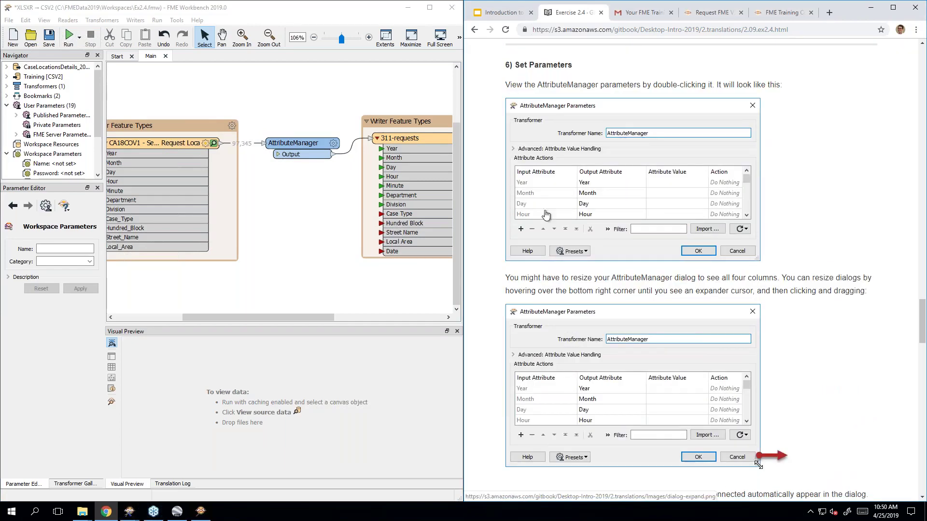
{"action": "left_click", "coordinate": [303, 143]}
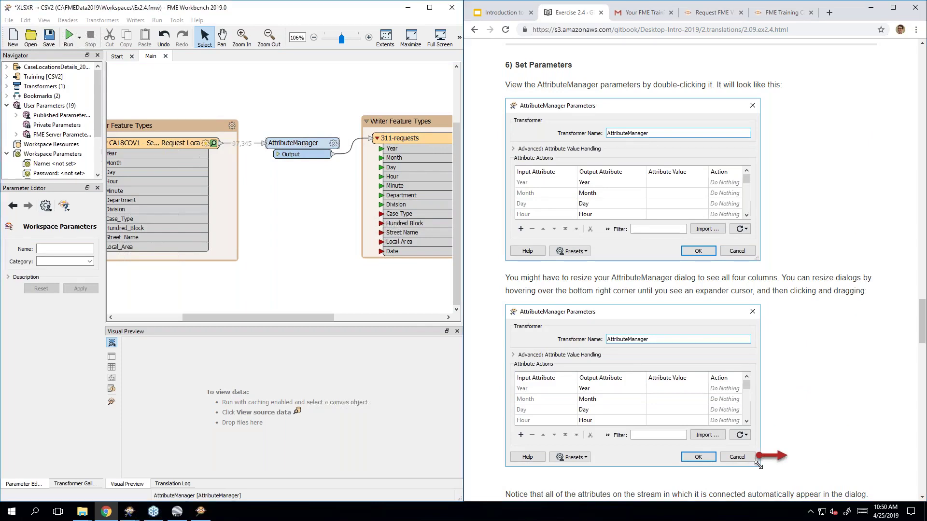
{"action": "double_click", "coordinate": [301, 143]}
{"action": "scroll", "coordinate": [776, 223], "scroll_direction": "down", "scroll_amount": 2}
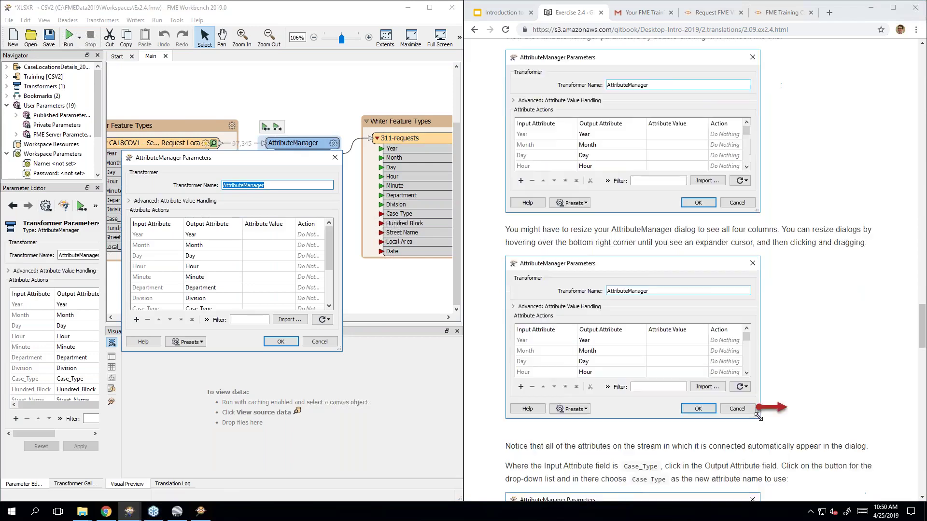
{"action": "scroll", "coordinate": [747, 224], "scroll_direction": "down", "scroll_amount": 1}
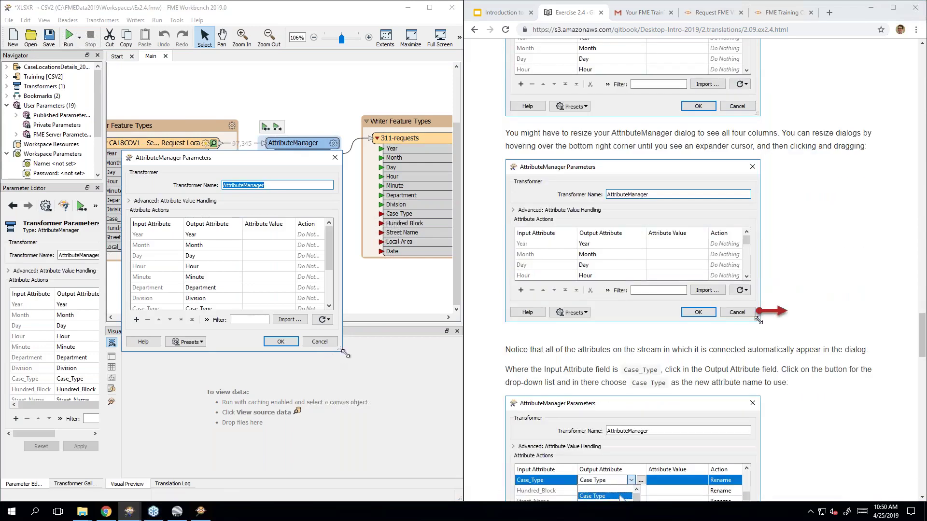
{"action": "left_click_drag", "start_coordinate": [342, 349], "coordinate": [387, 346]}
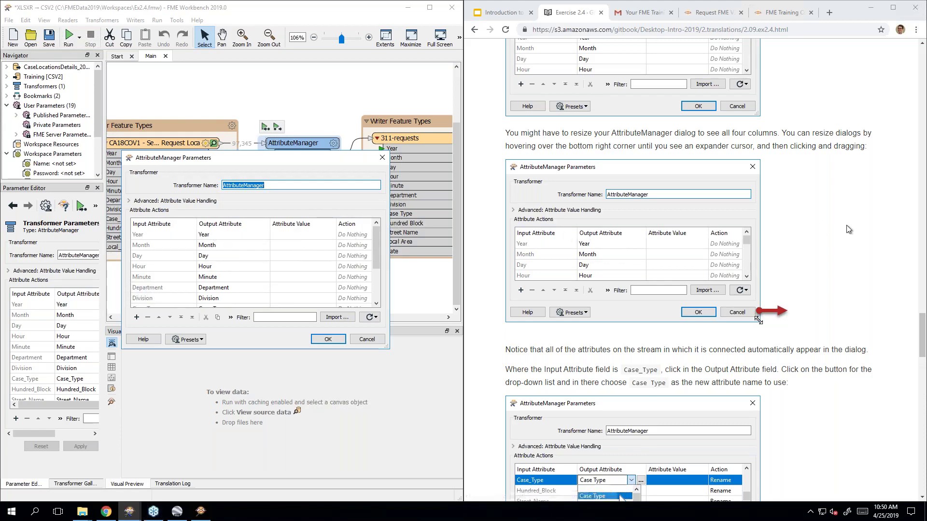
- Rename the Case_Type attribute by setting its output attribute to Case Type in the AttributeManager
{"action": "scroll", "coordinate": [848, 230], "scroll_direction": "down", "scroll_amount": 2}
{"action": "scroll", "coordinate": [848, 229], "scroll_direction": "down", "scroll_amount": 2}
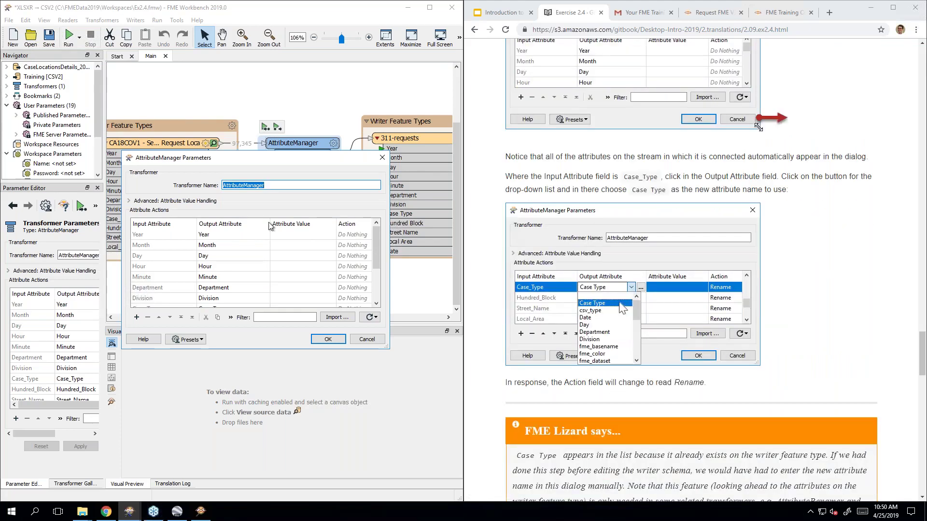
{"action": "scroll", "coordinate": [259, 258], "scroll_direction": "down", "scroll_amount": 2}
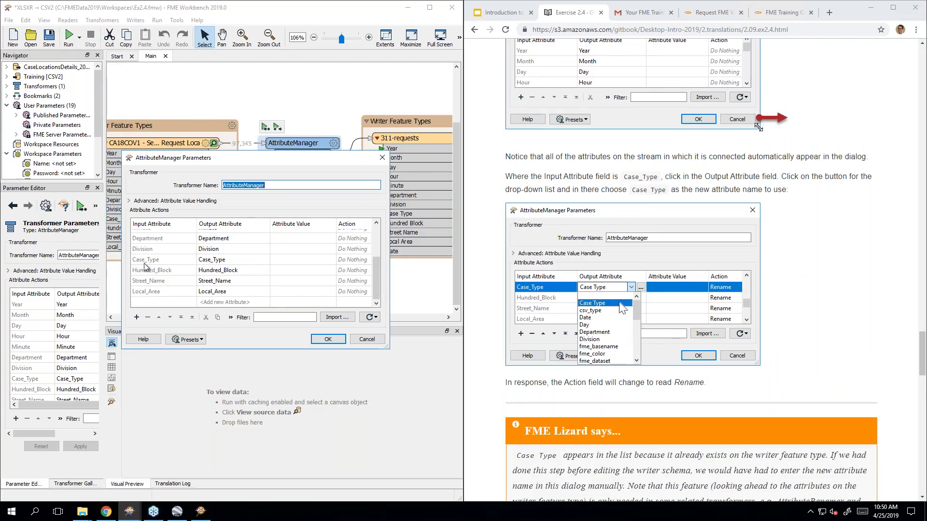
{"action": "left_click", "coordinate": [226, 260]}
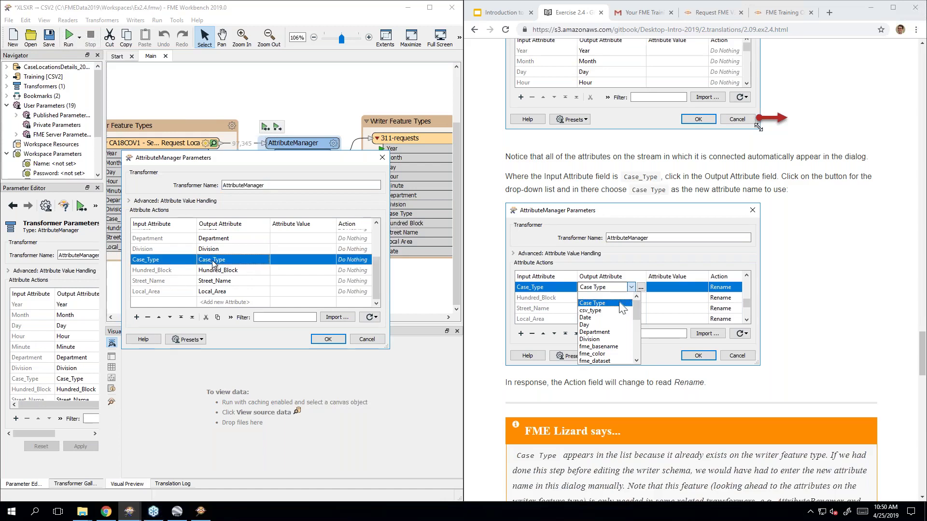
{"action": "left_click", "coordinate": [213, 261]}
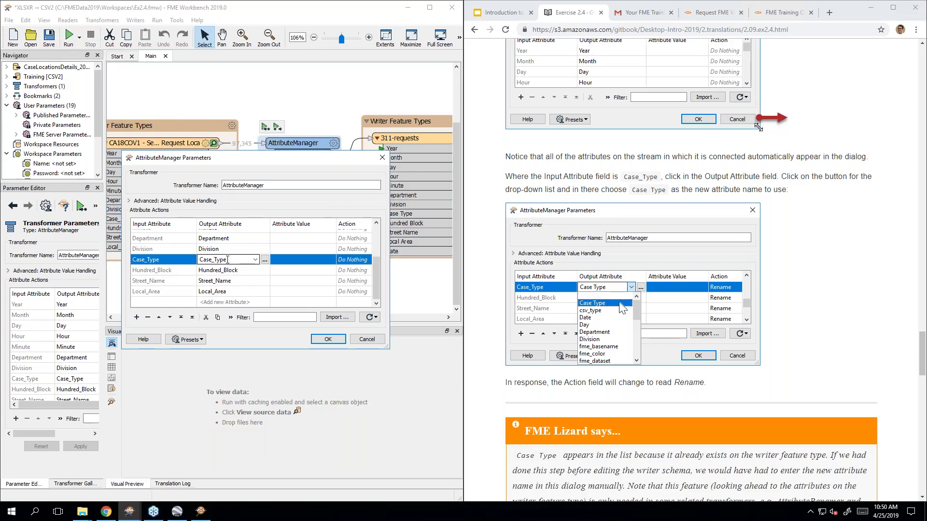
{"action": "key", "text": "BackSpace"}
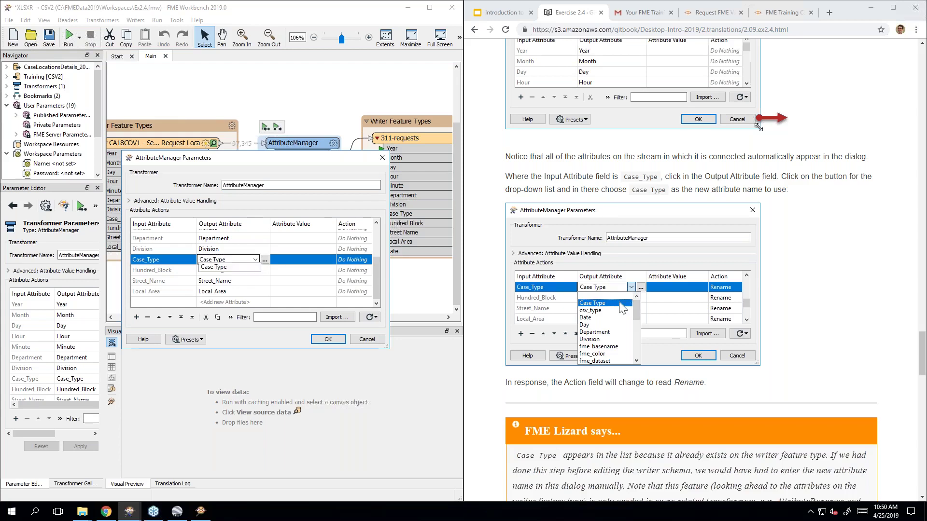
{"action": "left_click", "coordinate": [220, 268]}
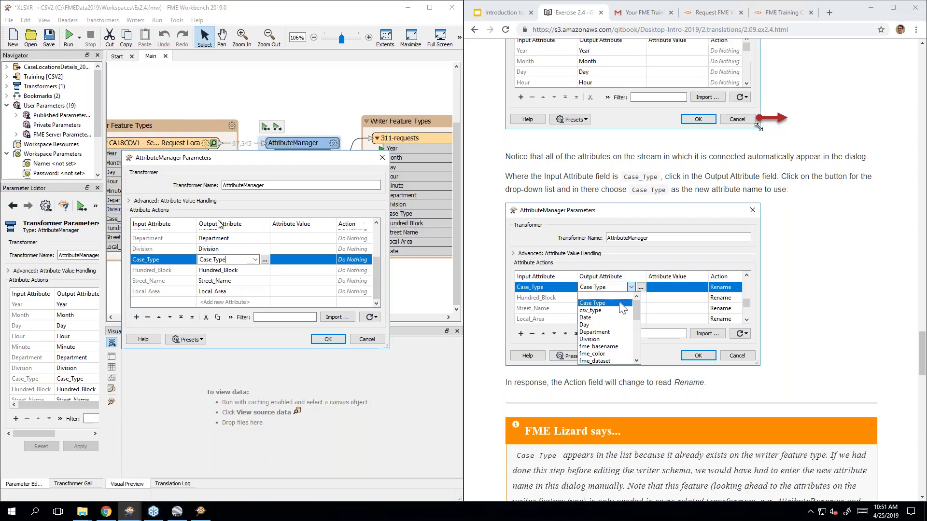
- Set the output attribute of Hundred_Block to Hundred Block and that of Street_Name to Street Name
{"action": "left_click", "coordinate": [239, 273]}
{"action": "left_click", "coordinate": [255, 271]}
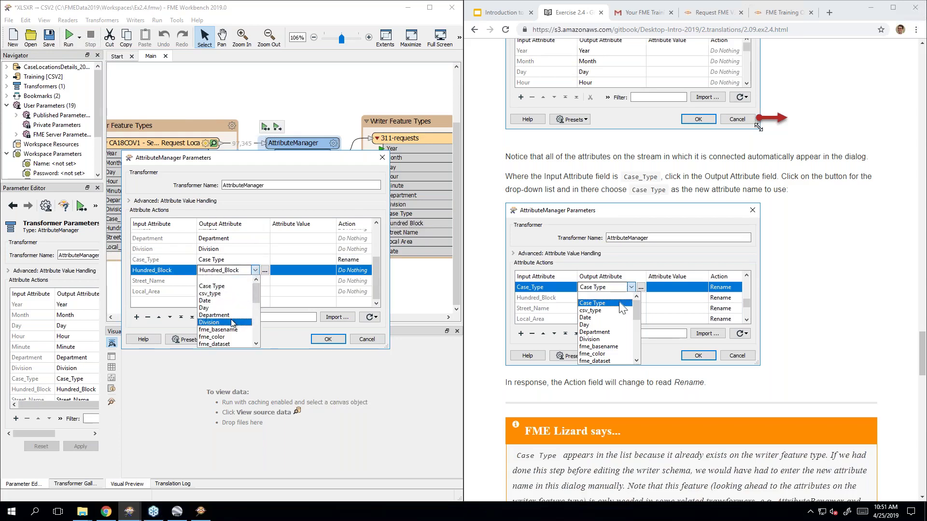
{"action": "scroll", "coordinate": [232, 322], "scroll_direction": "down", "scroll_amount": 5}
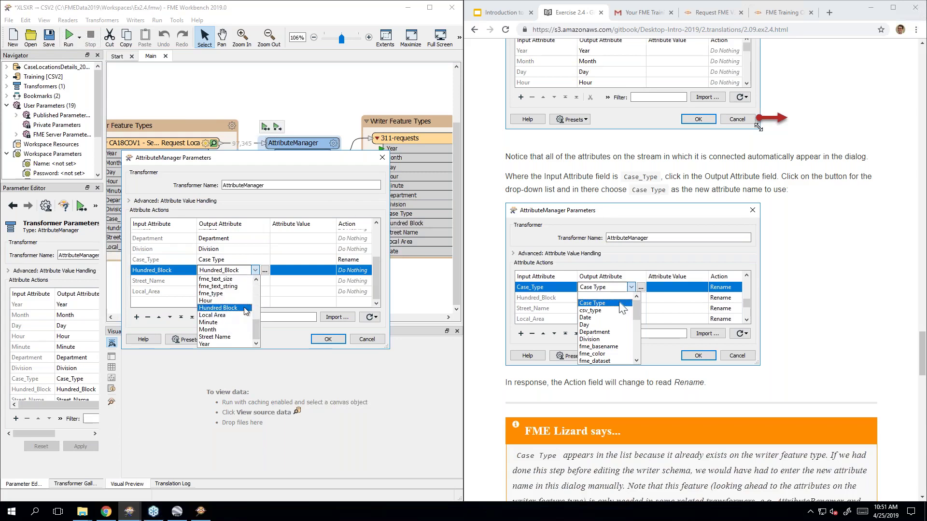
{"action": "left_click", "coordinate": [245, 309]}
{"action": "left_click", "coordinate": [259, 282]}
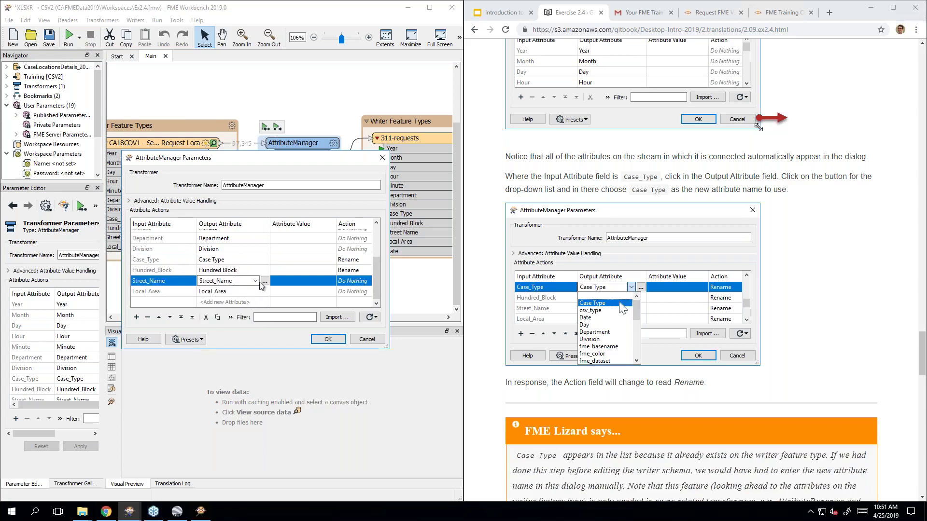
{"action": "left_click", "coordinate": [255, 281]}
{"action": "scroll", "coordinate": [229, 321], "scroll_direction": "down", "scroll_amount": 5}
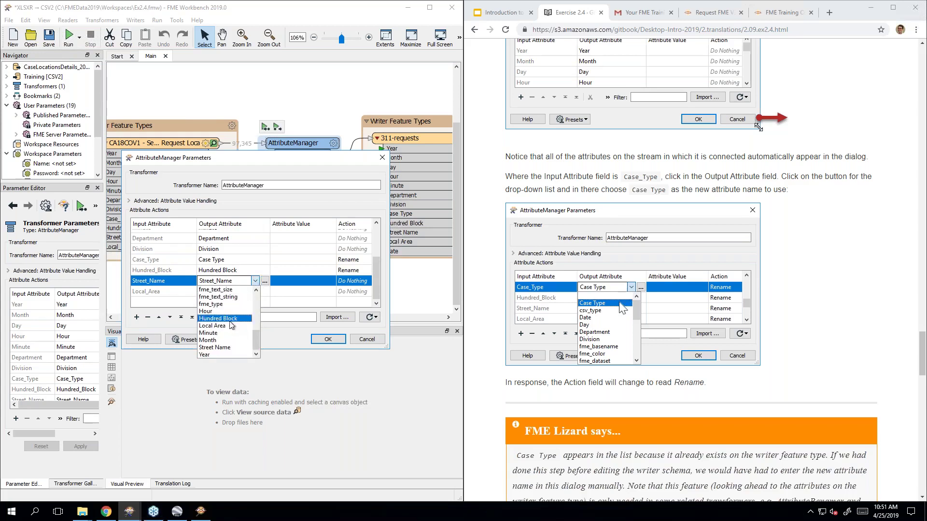
{"action": "left_click", "coordinate": [225, 347]}
- Set the output attribute of Local_Area to Local Area and accept the AttributeManager parameters
{"action": "left_click", "coordinate": [245, 293]}
{"action": "left_click", "coordinate": [255, 291]}
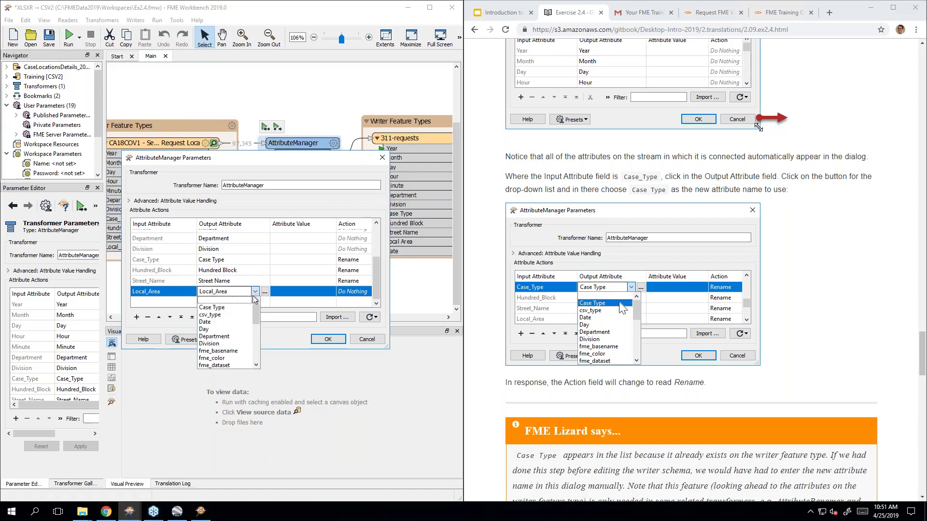
{"action": "scroll", "coordinate": [237, 329], "scroll_direction": "down", "scroll_amount": 5}
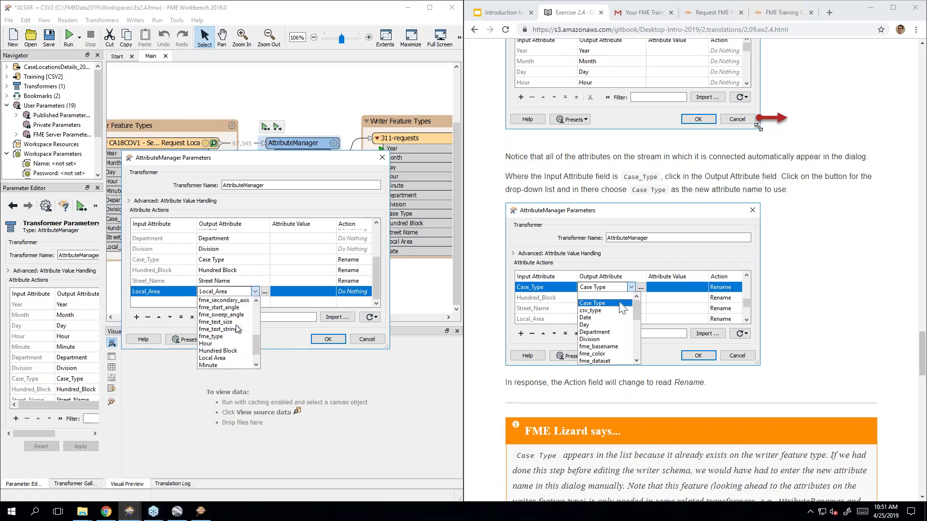
{"action": "left_click", "coordinate": [223, 359]}
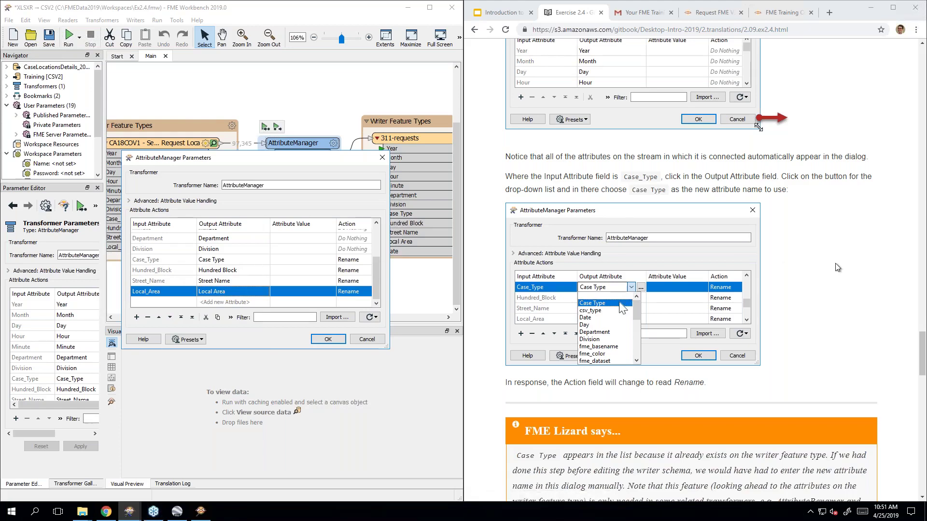
{"action": "scroll", "coordinate": [837, 267], "scroll_direction": "down", "scroll_amount": 3}
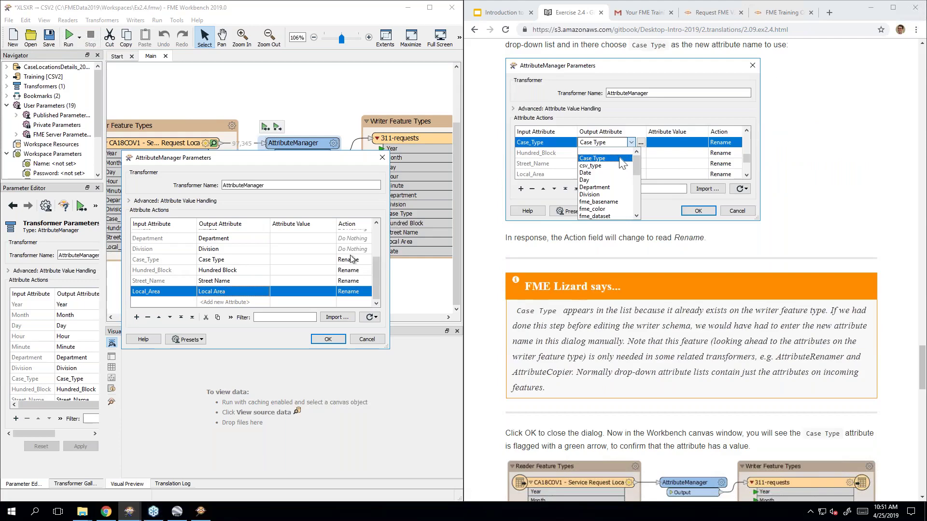
{"action": "scroll", "coordinate": [818, 206], "scroll_direction": "down", "scroll_amount": 3}
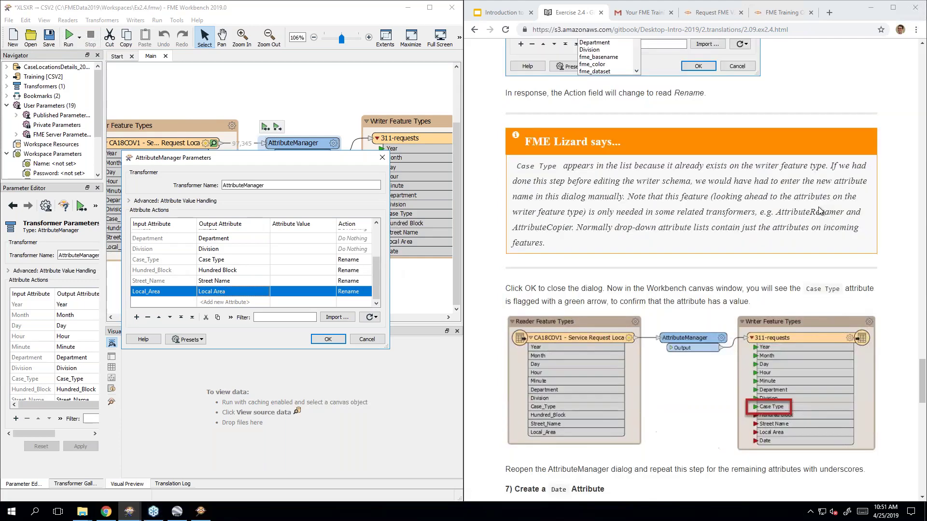
{"action": "scroll", "coordinate": [818, 211], "scroll_direction": "down", "scroll_amount": 4}
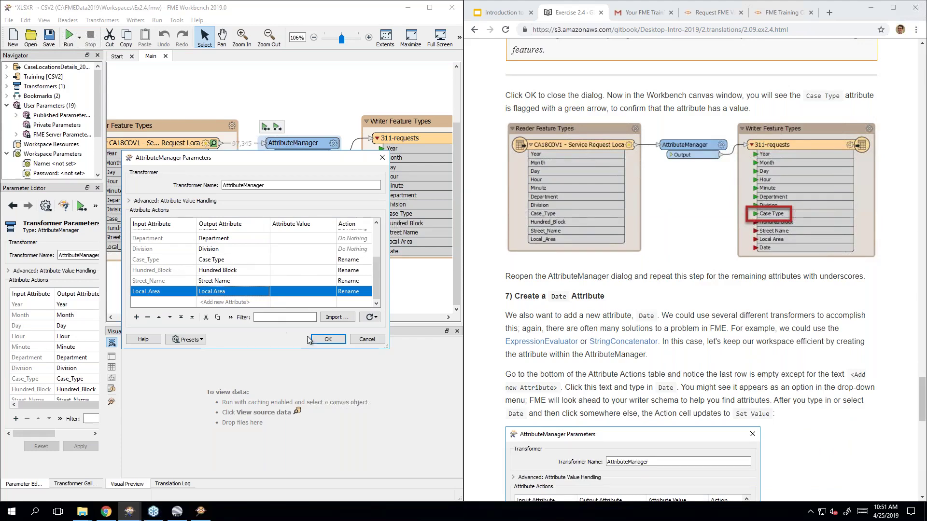
{"action": "left_click", "coordinate": [327, 340]}
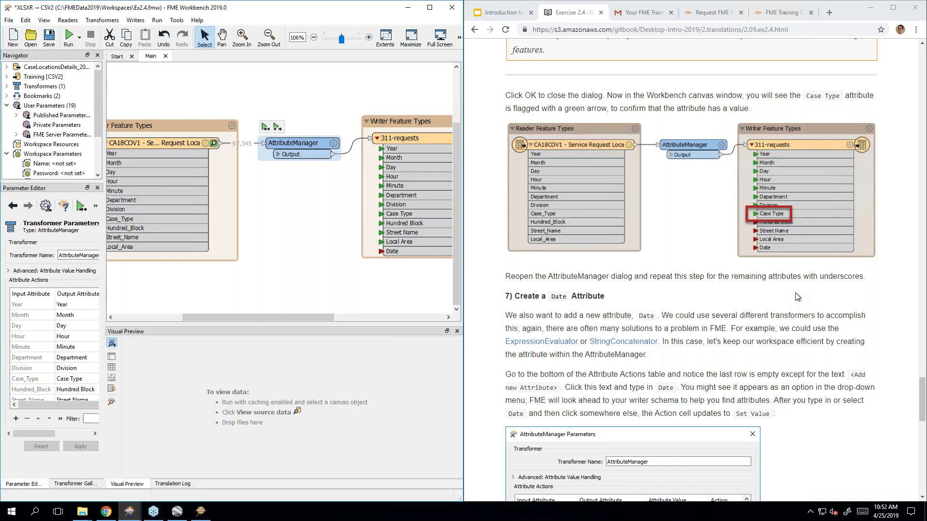
- Reopen the AttributeManager parameters, add a new output attribute Date at the end of the attribute actions, and accept the change
{"action": "scroll", "coordinate": [795, 293], "scroll_direction": "down", "scroll_amount": 4}
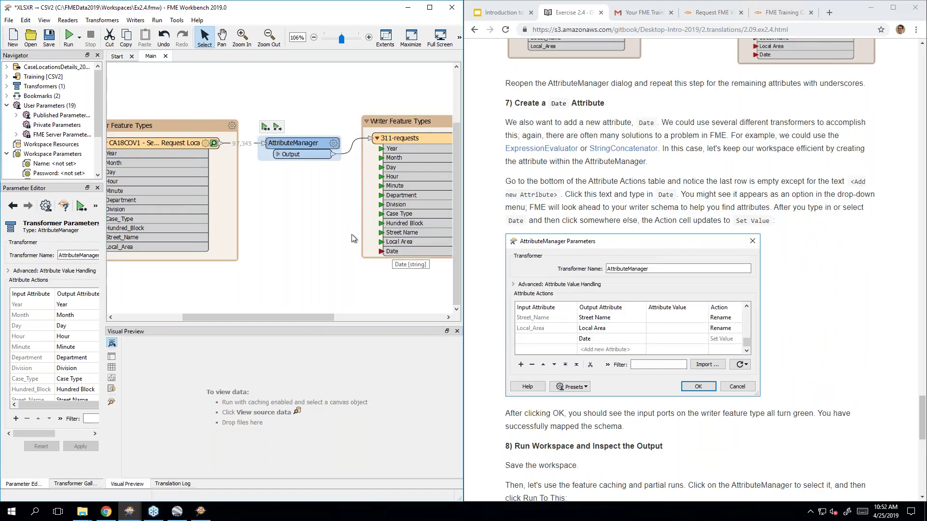
{"action": "mouse_move", "coordinate": [313, 144]}
{"action": "double_click", "coordinate": [299, 143]}
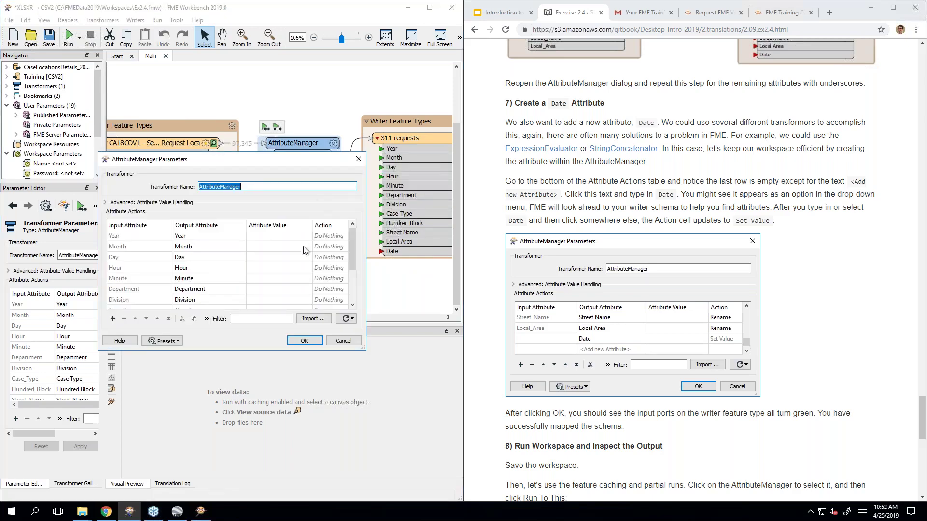
{"action": "scroll", "coordinate": [288, 278], "scroll_direction": "down", "scroll_amount": 2}
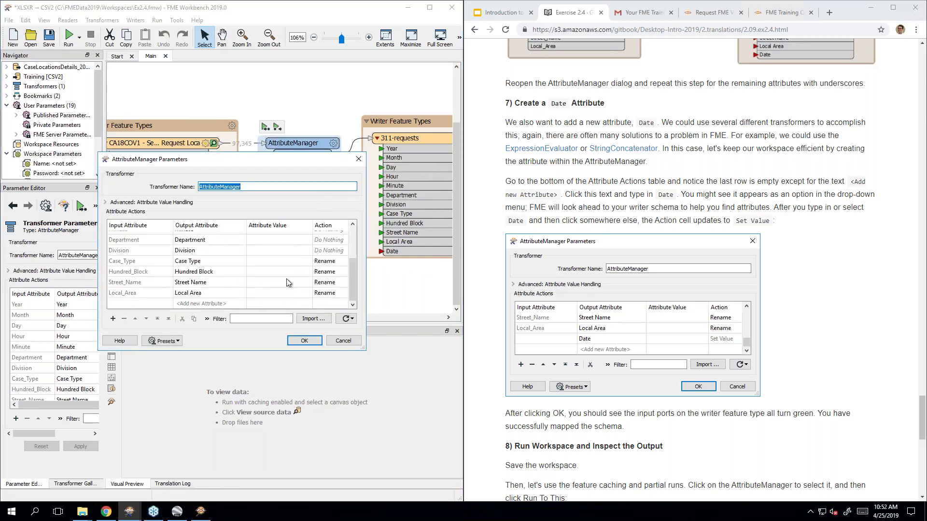
{"action": "left_click", "coordinate": [206, 304]}
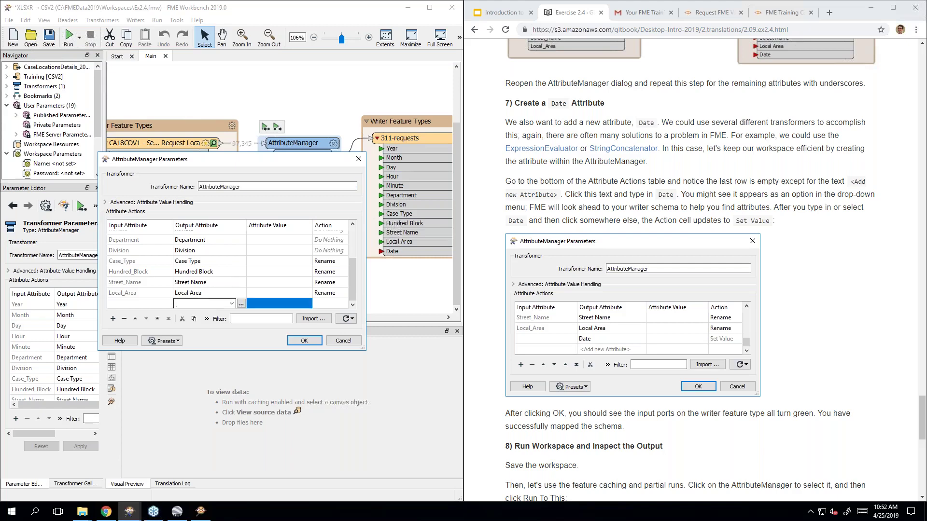
{"action": "type", "text": "Da"}
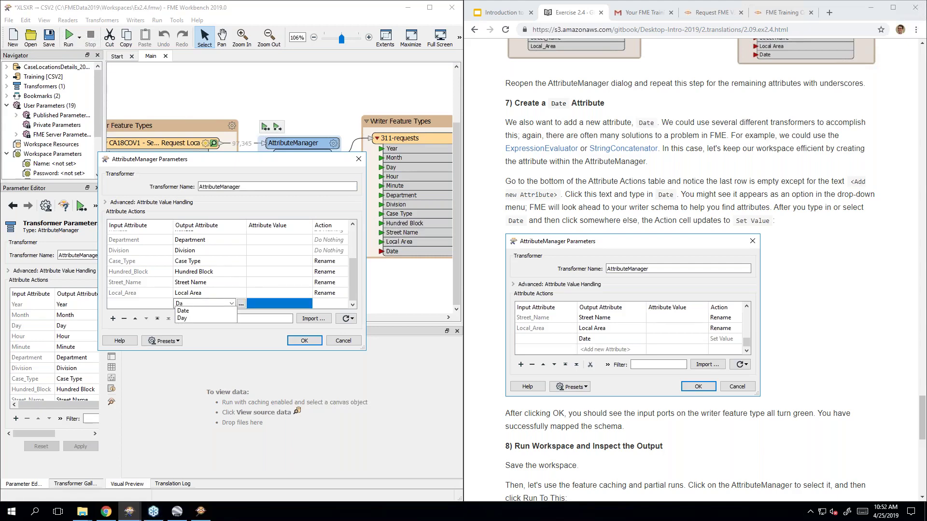
{"action": "left_click", "coordinate": [197, 311]}
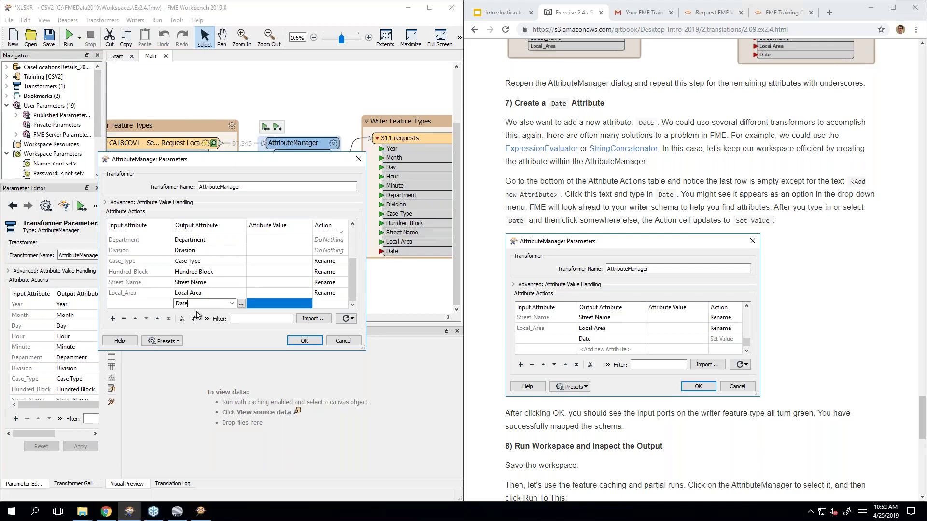
{"action": "left_click", "coordinate": [152, 304]}
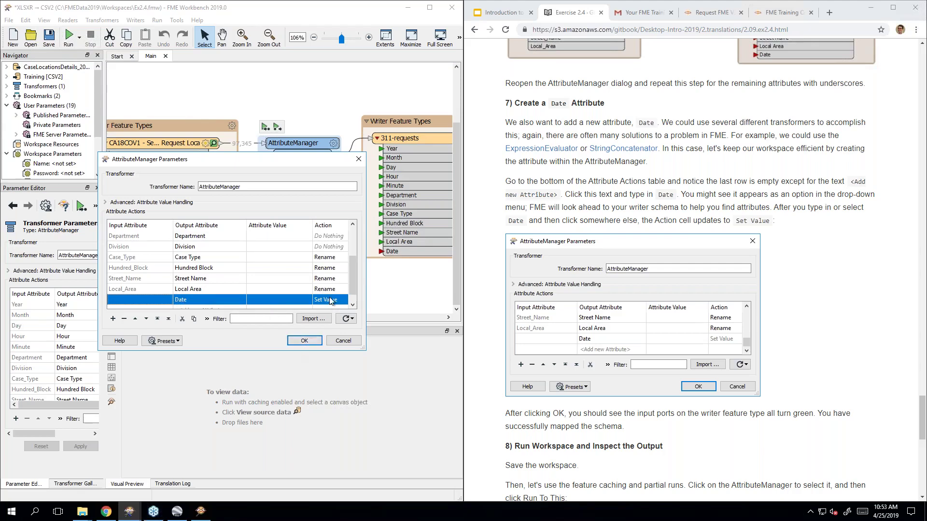
{"action": "left_click", "coordinate": [304, 341]}
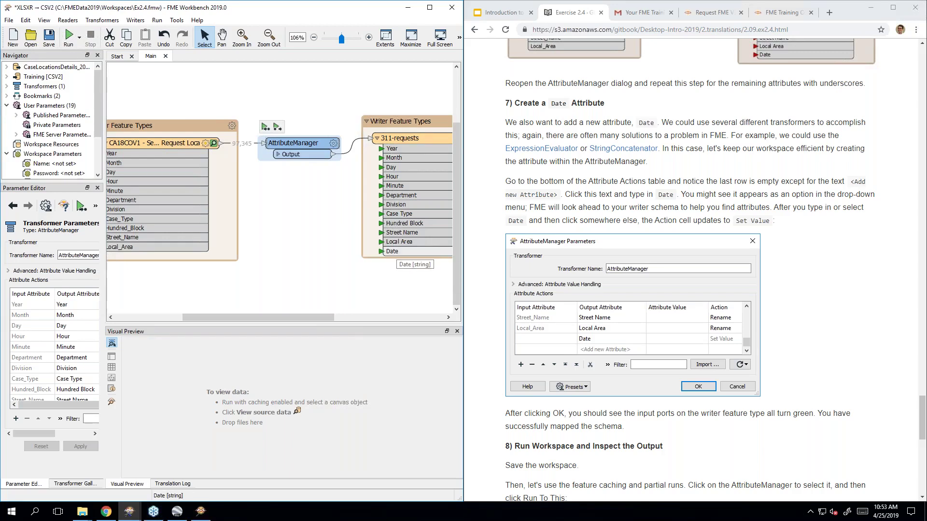
- Save the workspace and run it with feature caching on
{"action": "left_click", "coordinate": [843, 264]}
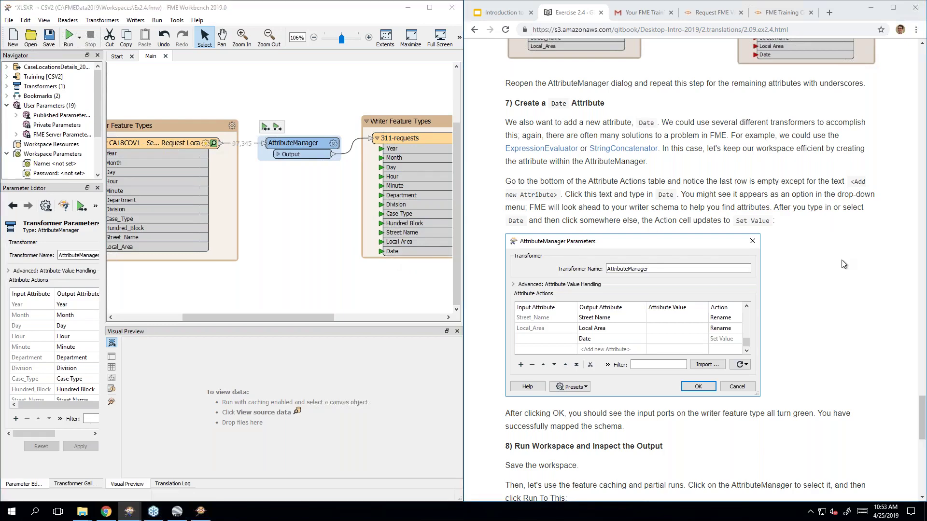
{"action": "scroll", "coordinate": [843, 264], "scroll_direction": "down", "scroll_amount": 2}
{"action": "scroll", "coordinate": [844, 264], "scroll_direction": "down", "scroll_amount": 6}
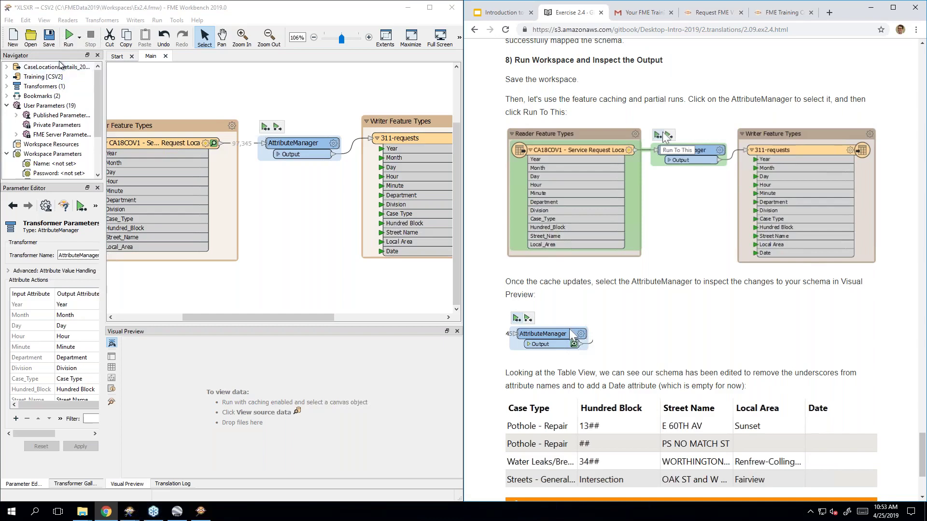
{"action": "left_click", "coordinate": [71, 38]}
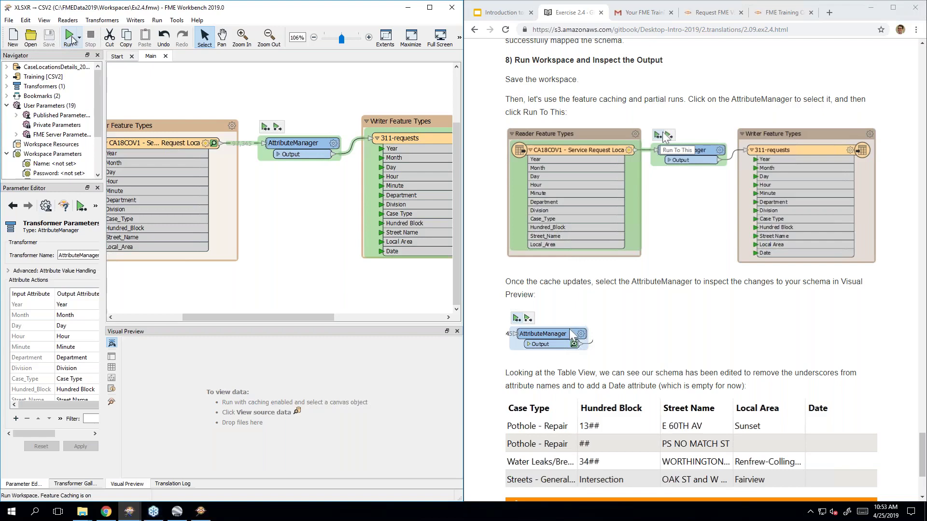
{"action": "left_click", "coordinate": [70, 37]}
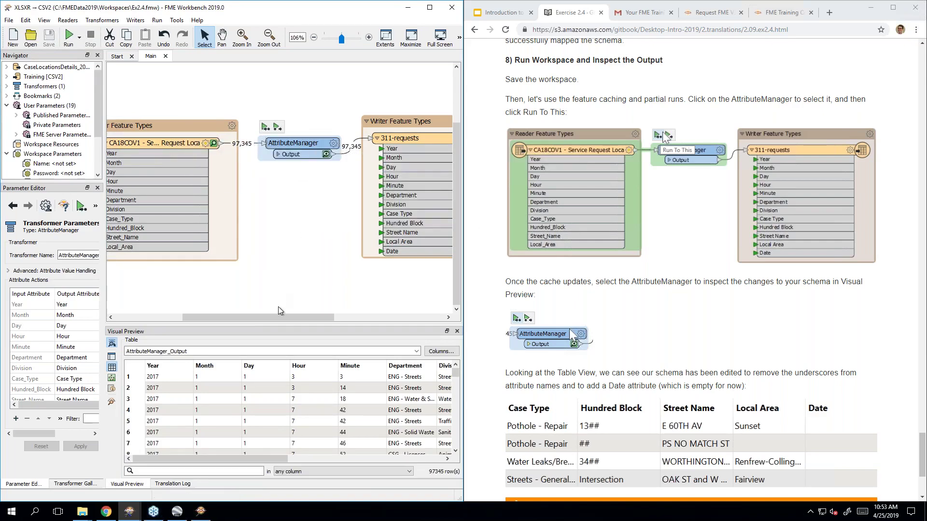
- Inspect the AttributeManager output in Visual Preview, checking the renamed attribute columns and the Date column
{"action": "left_click", "coordinate": [306, 187]}
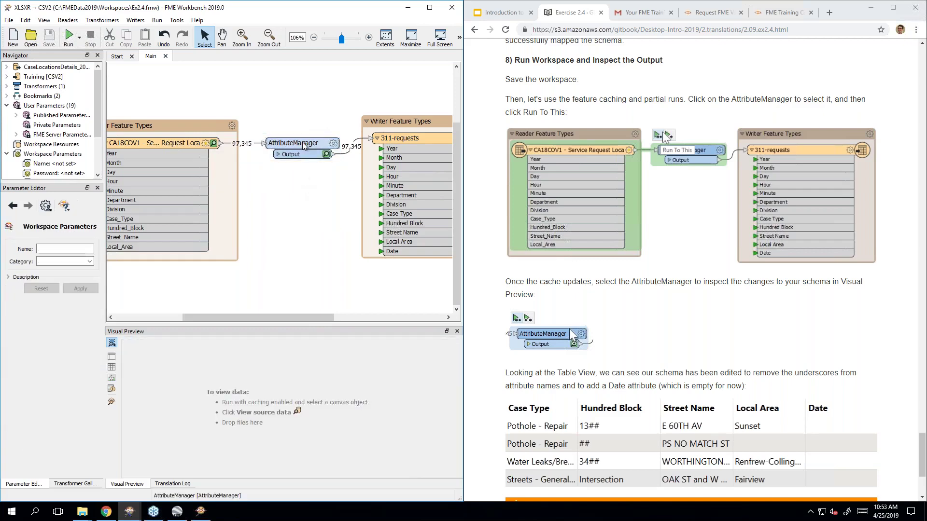
{"action": "left_click", "coordinate": [304, 144]}
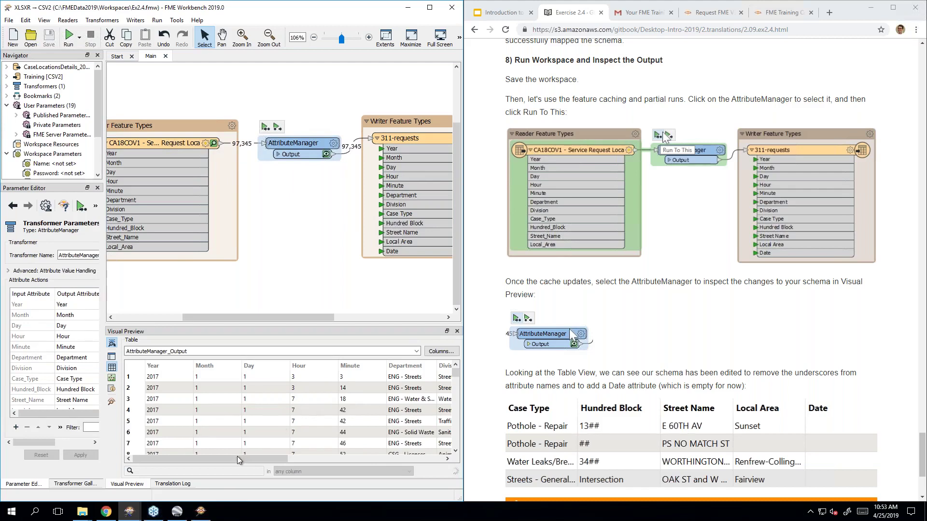
{"action": "left_click_drag", "start_coordinate": [238, 459], "coordinate": [438, 461]}
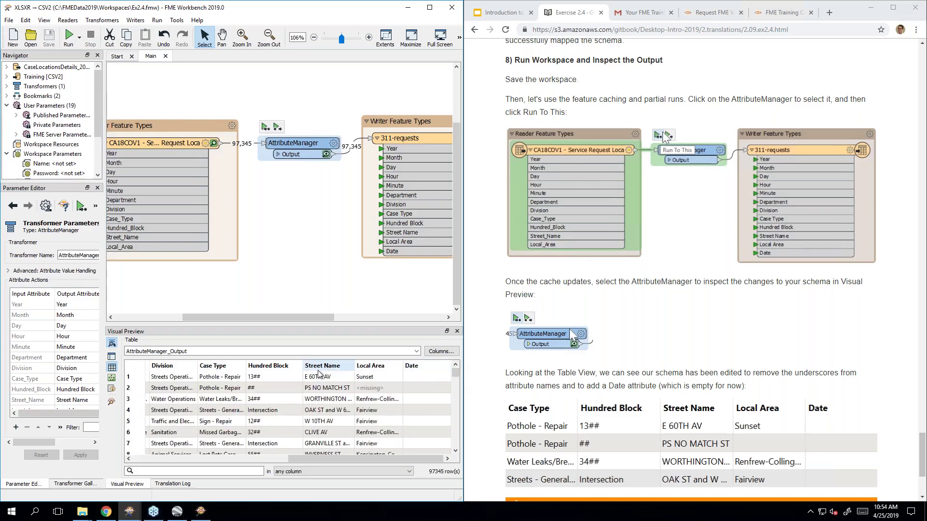
- Go from the end of Exercise 2.4 to the FME Translations Quiz page and select its web address
{"action": "left_click", "coordinate": [720, 341]}
{"action": "scroll", "coordinate": [723, 346], "scroll_direction": "down", "scroll_amount": 4}
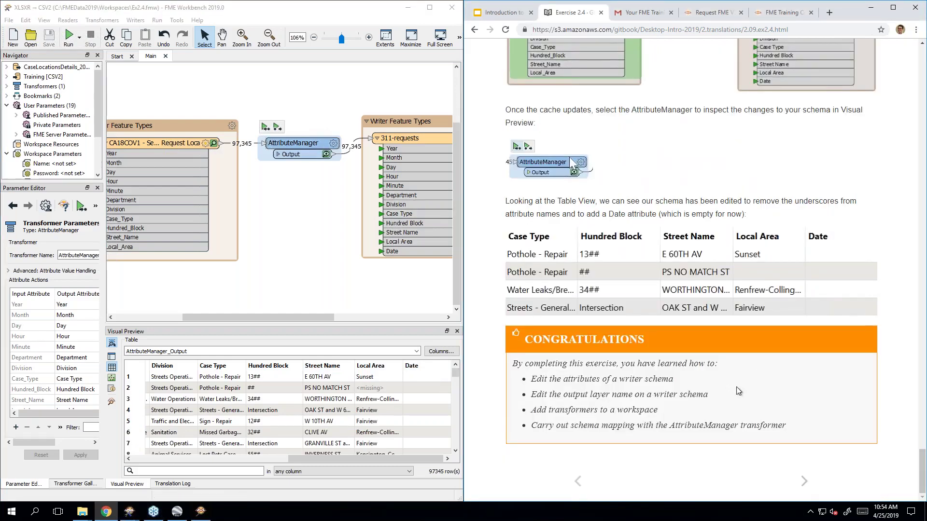
{"action": "left_click", "coordinate": [805, 482]}
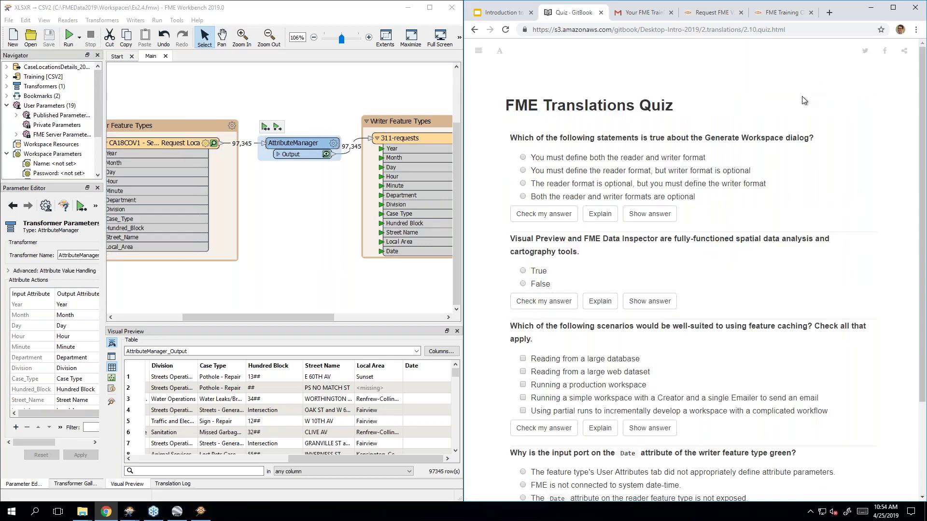
{"action": "scroll", "coordinate": [775, 175], "scroll_direction": "down", "scroll_amount": 3}
{"action": "scroll", "coordinate": [775, 175], "scroll_direction": "up", "scroll_amount": 3}
{"action": "left_click", "coordinate": [710, 30]}
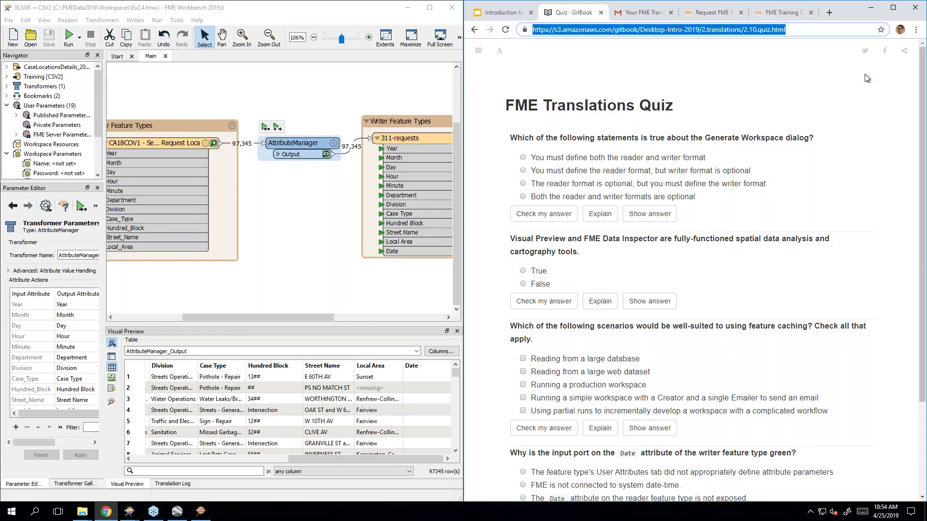
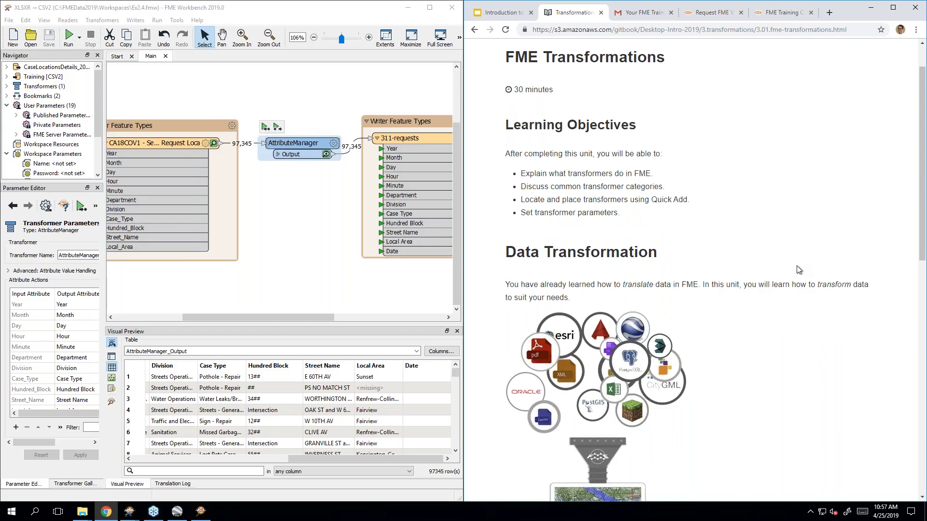
- Read through the FME Transformations page on data transformation and continue to the Transformers page
{"action": "scroll", "coordinate": [796, 269], "scroll_direction": "down", "scroll_amount": 4}
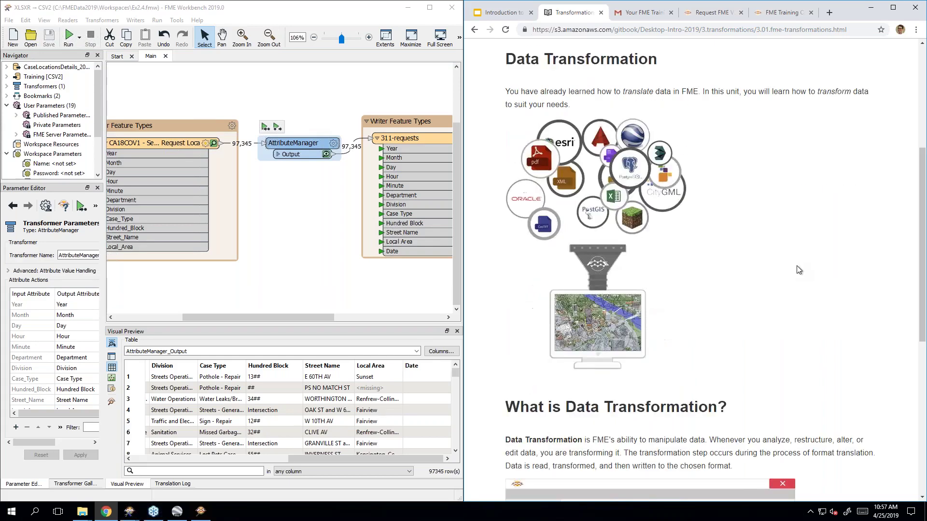
{"action": "scroll", "coordinate": [797, 266], "scroll_direction": "down", "scroll_amount": 7}
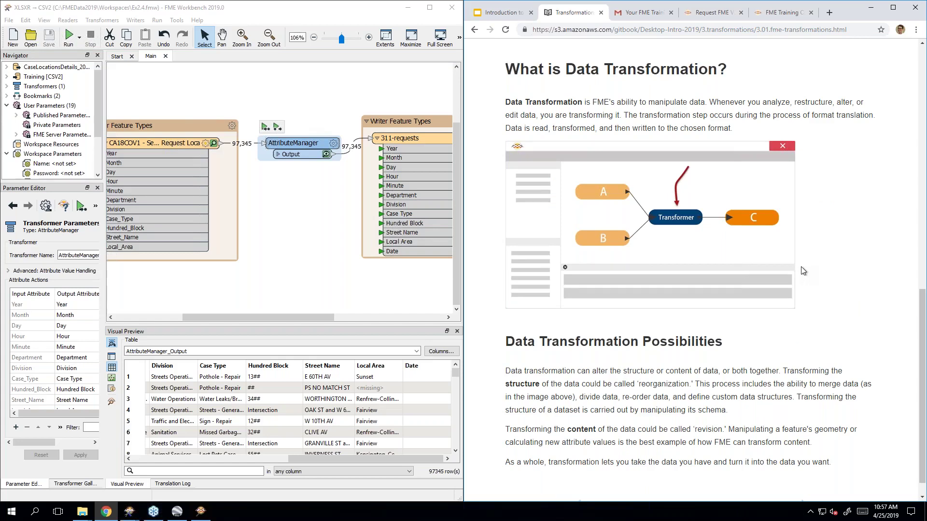
{"action": "scroll", "coordinate": [825, 372], "scroll_direction": "down", "scroll_amount": 1}
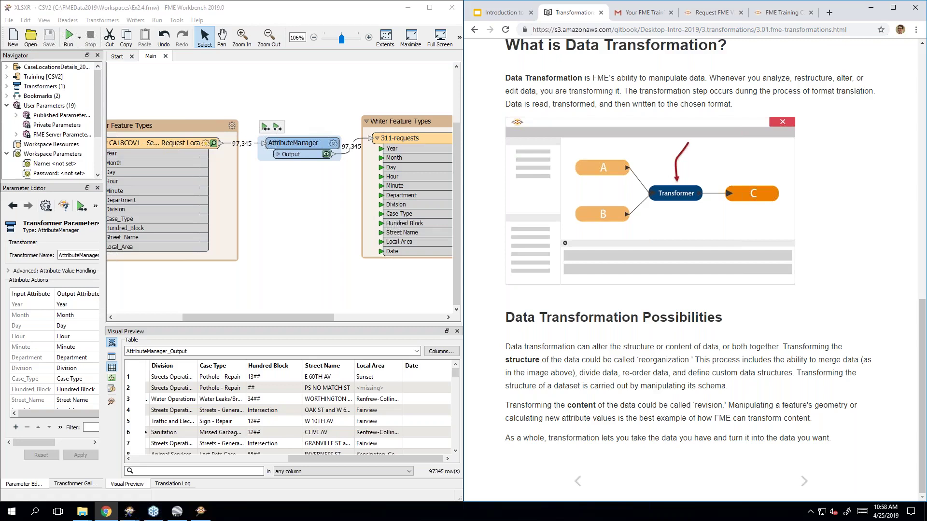
{"action": "left_click", "coordinate": [804, 481]}
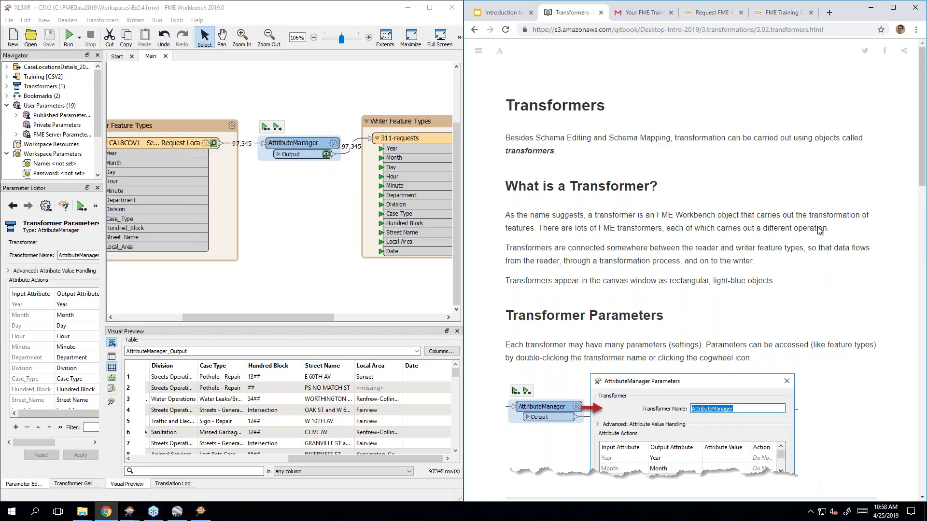
- Read the Transformers page, covering transformer parameters, color-coded parameter buttons, ports and attributes
{"action": "scroll", "coordinate": [784, 280], "scroll_direction": "down", "scroll_amount": 2}
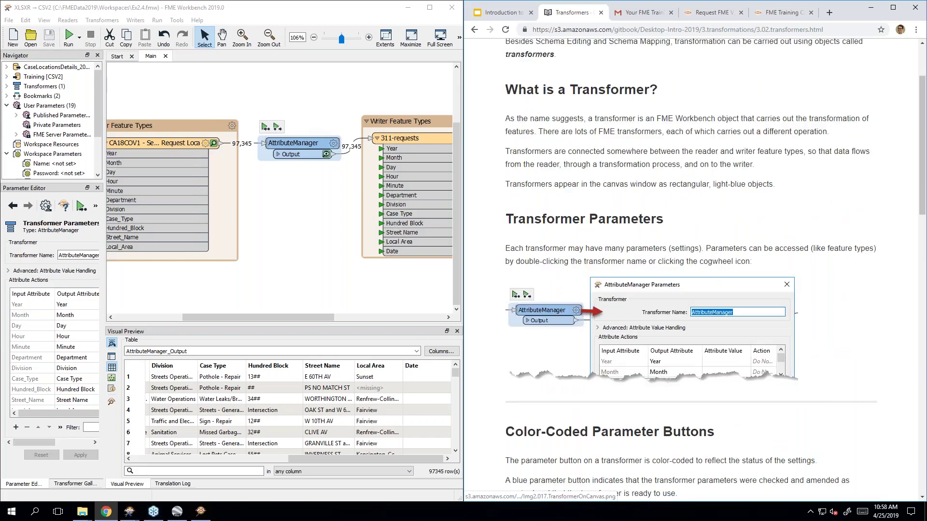
{"action": "scroll", "coordinate": [789, 284], "scroll_direction": "down", "scroll_amount": 2}
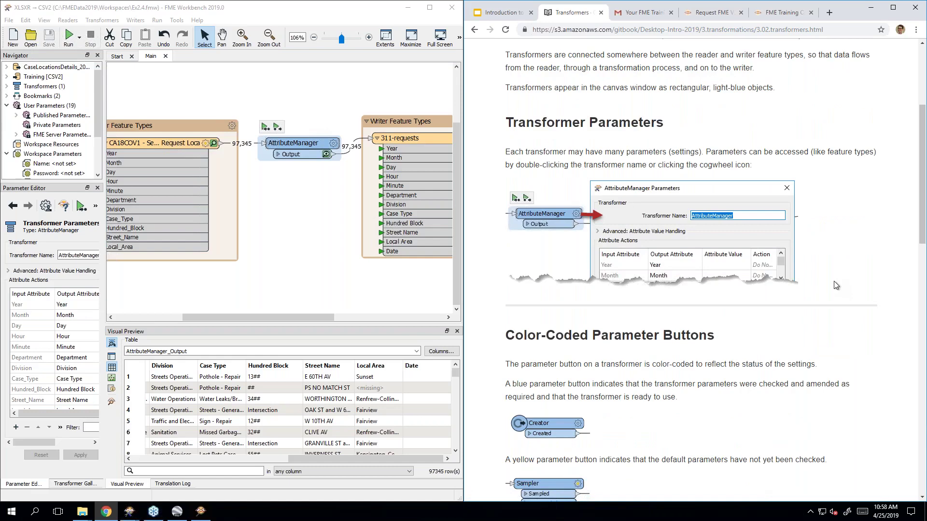
{"action": "scroll", "coordinate": [836, 285], "scroll_direction": "down", "scroll_amount": 4}
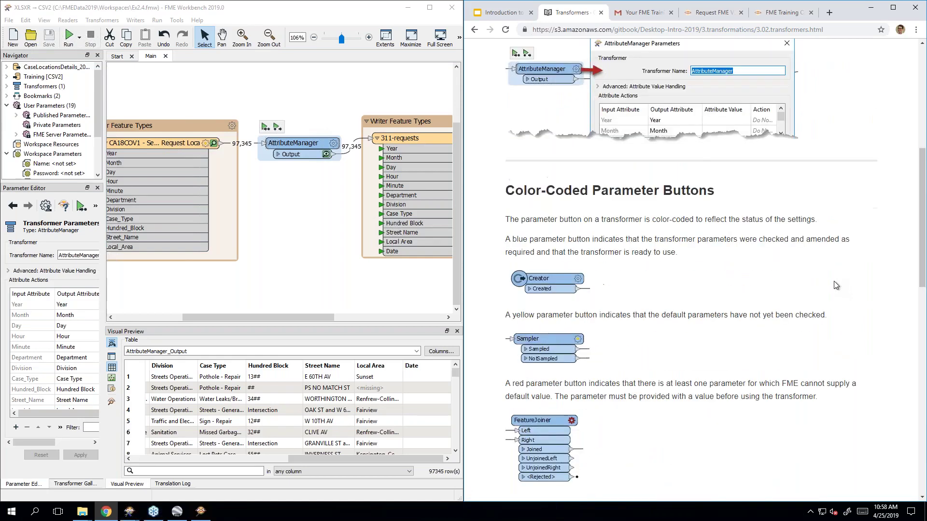
{"action": "scroll", "coordinate": [860, 287], "scroll_direction": "down", "scroll_amount": 1}
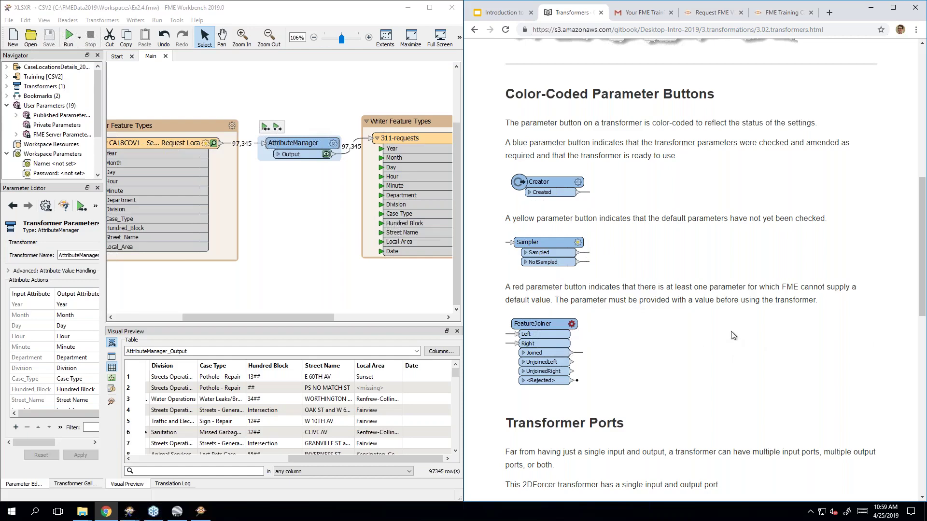
{"action": "scroll", "coordinate": [871, 345], "scroll_direction": "down", "scroll_amount": 7}
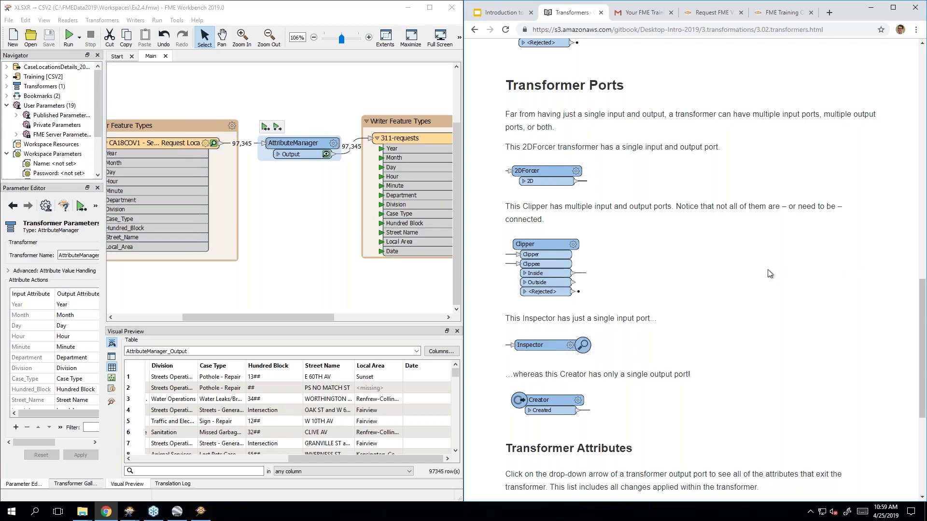
{"action": "scroll", "coordinate": [771, 268], "scroll_direction": "down", "scroll_amount": 1}
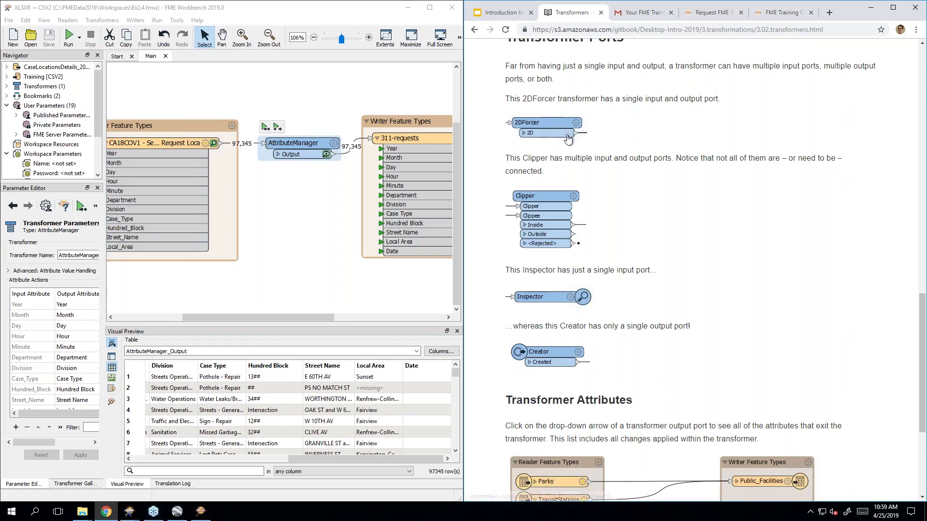
{"action": "scroll", "coordinate": [771, 196], "scroll_direction": "down", "scroll_amount": 1}
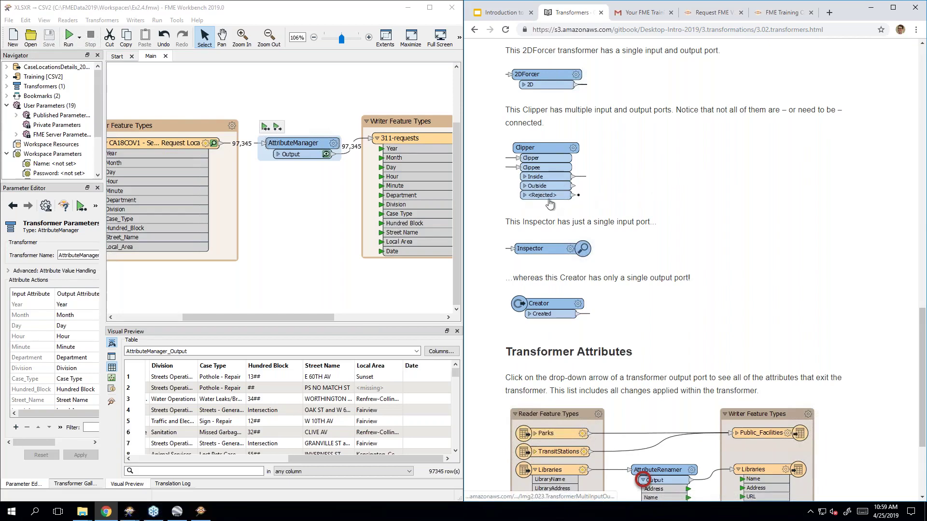
{"action": "scroll", "coordinate": [748, 203], "scroll_direction": "down", "scroll_amount": 3}
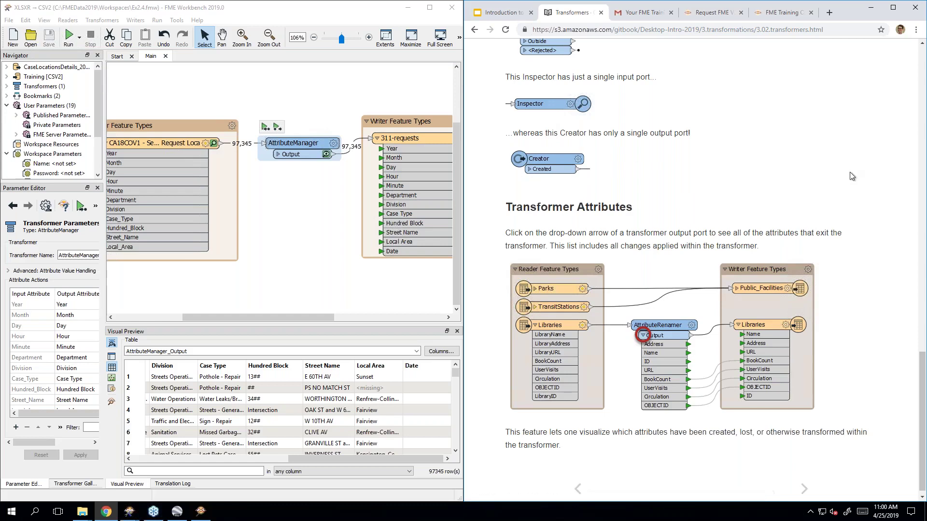
{"action": "scroll", "coordinate": [852, 180], "scroll_direction": "down", "scroll_amount": 1}
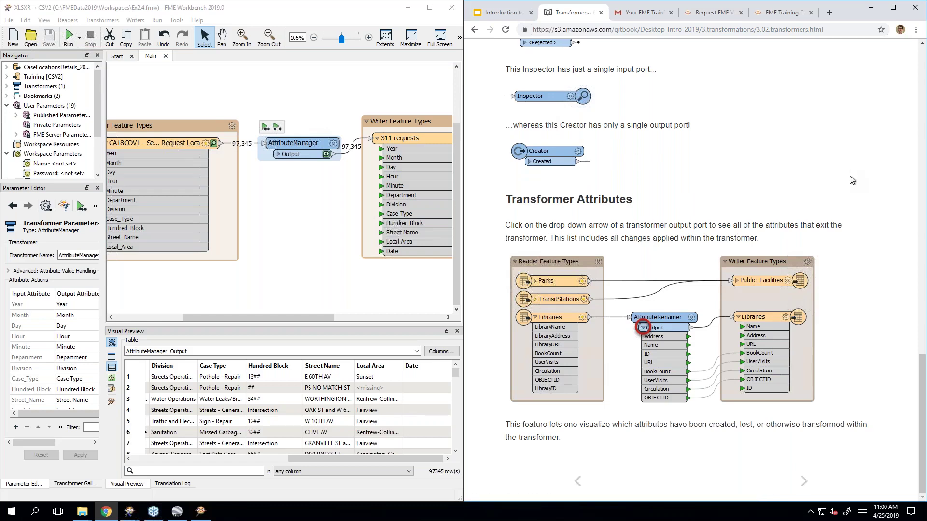
- Expand the AttributeManager's output attribute list, compare it with the reader and writer attributes, and collapse it again
{"action": "left_click", "coordinate": [261, 190]}
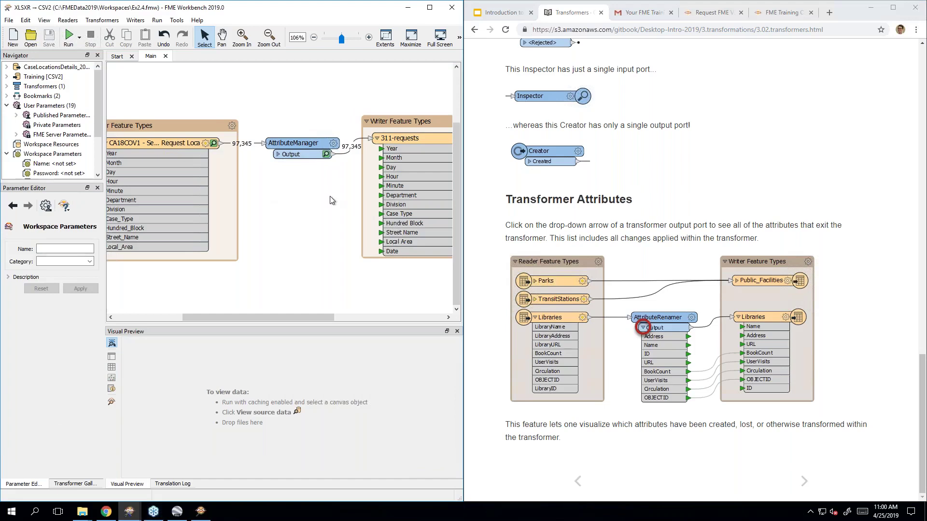
{"action": "left_click", "coordinate": [278, 155]}
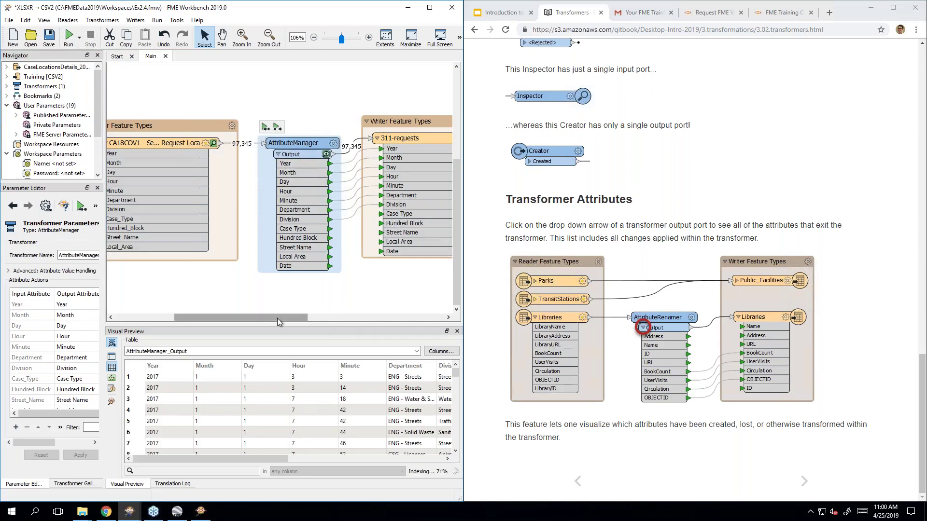
{"action": "left_click_drag", "start_coordinate": [276, 318], "coordinate": [262, 313]}
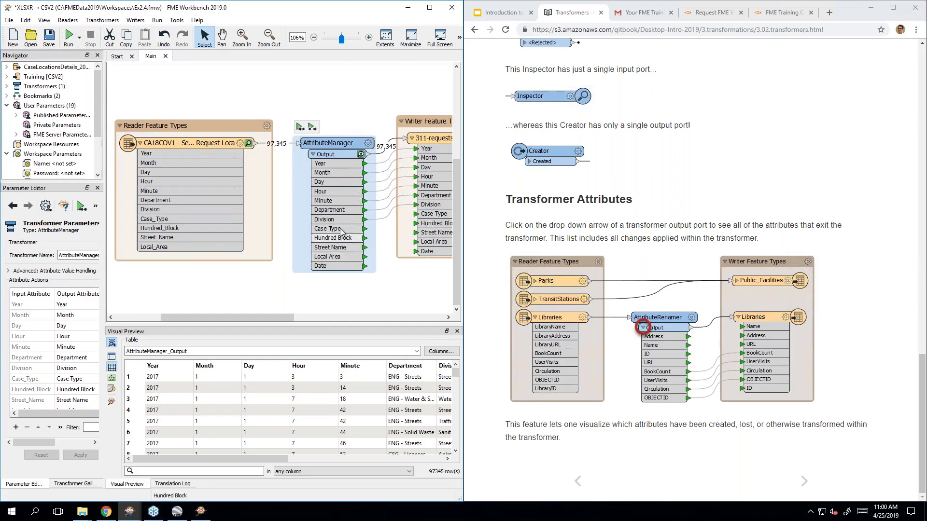
{"action": "left_click", "coordinate": [314, 157]}
{"action": "left_click_drag", "start_coordinate": [305, 318], "coordinate": [339, 318]}
- Continue to the Exercise 3.1 Adding a Transformer page and select its web address
{"action": "left_click", "coordinate": [741, 310]}
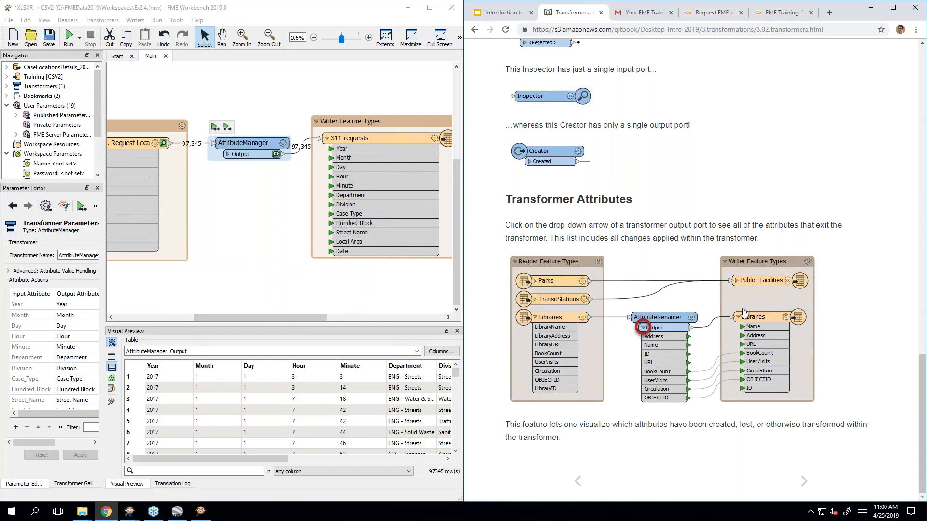
{"action": "left_click", "coordinate": [805, 487]}
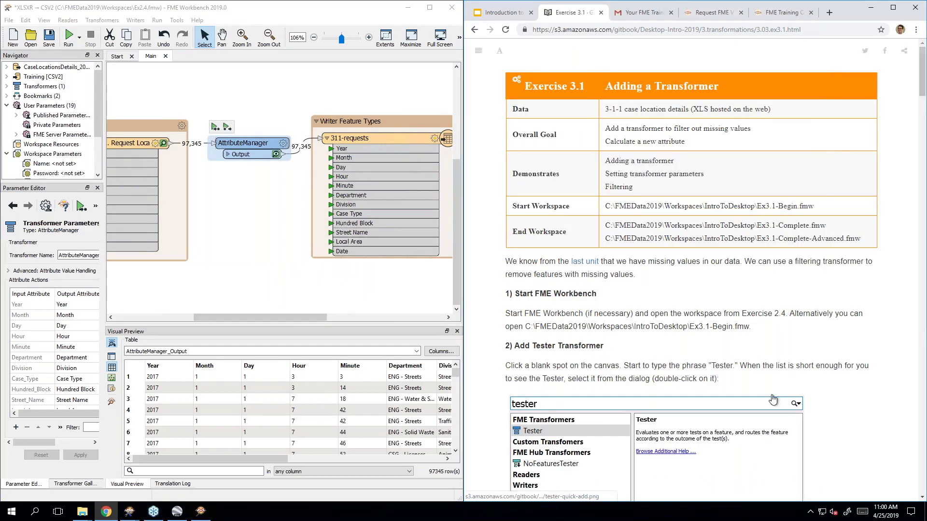
{"action": "left_click", "coordinate": [667, 29]}
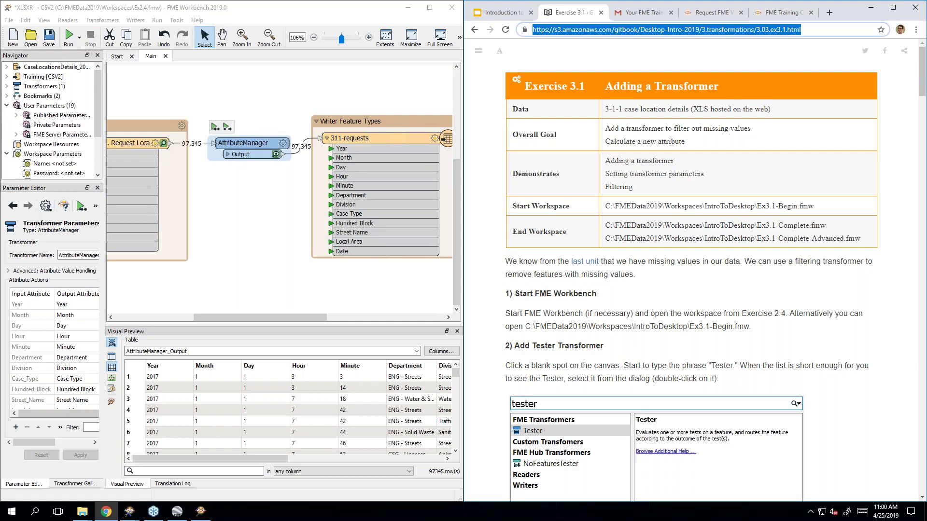
- Follow step 2 of Exercise 3.1 and add a Tester transformer on a blank spot of the canvas below the AttributeManager
{"action": "left_click", "coordinate": [744, 327]}
{"action": "scroll", "coordinate": [746, 328], "scroll_direction": "down", "scroll_amount": 4}
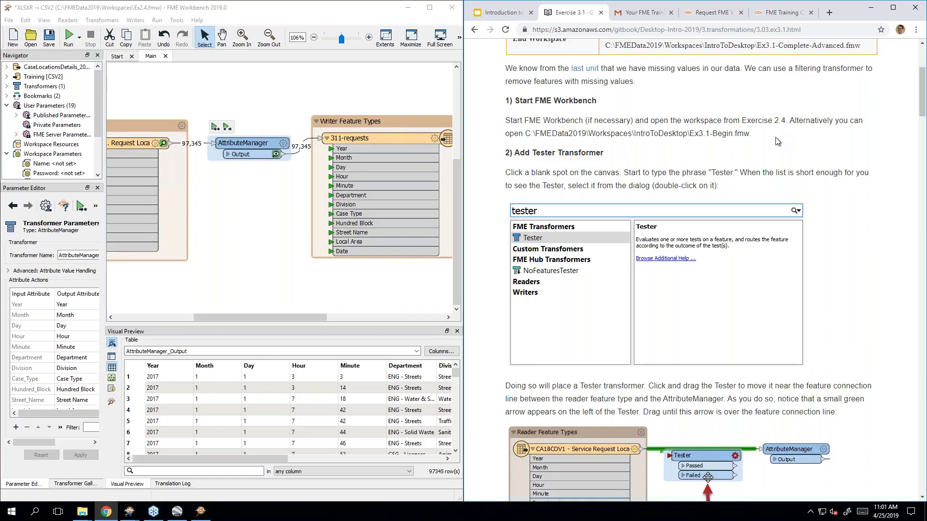
{"action": "scroll", "coordinate": [690, 141], "scroll_direction": "up", "scroll_amount": 1}
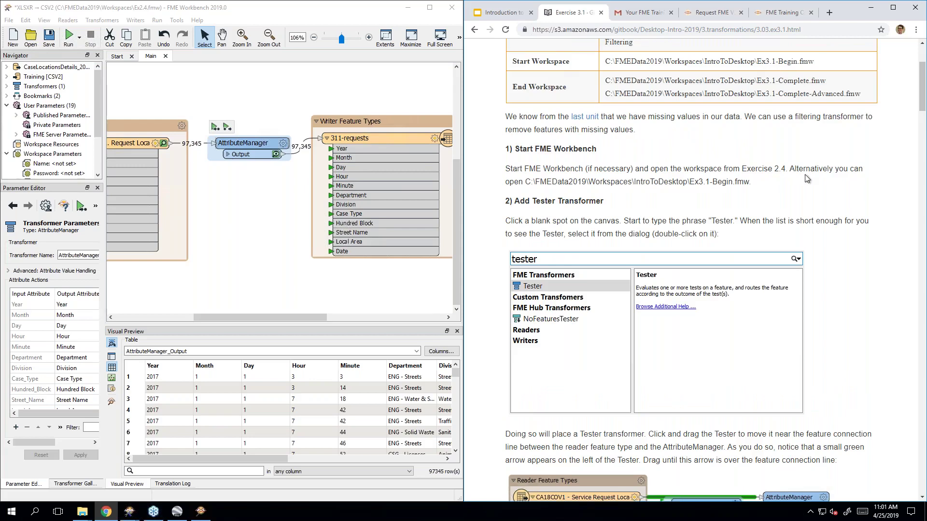
{"action": "scroll", "coordinate": [810, 180], "scroll_direction": "down", "scroll_amount": 2}
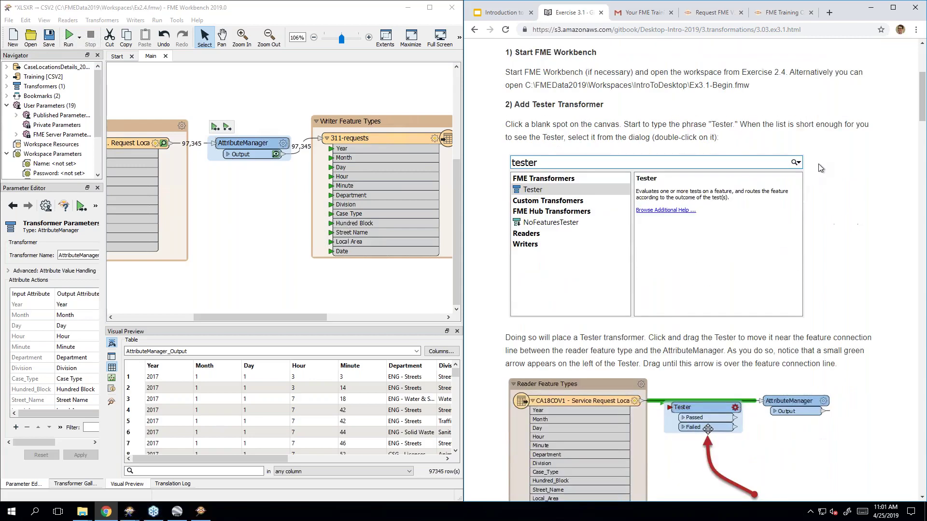
{"action": "scroll", "coordinate": [821, 167], "scroll_direction": "down", "scroll_amount": 1}
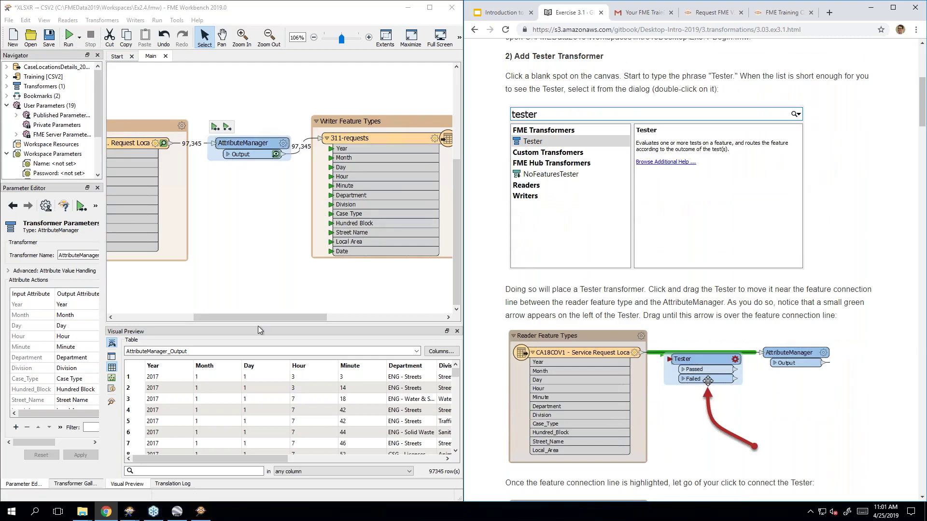
{"action": "left_click", "coordinate": [289, 271]}
{"action": "left_click_drag", "start_coordinate": [282, 318], "coordinate": [265, 318]}
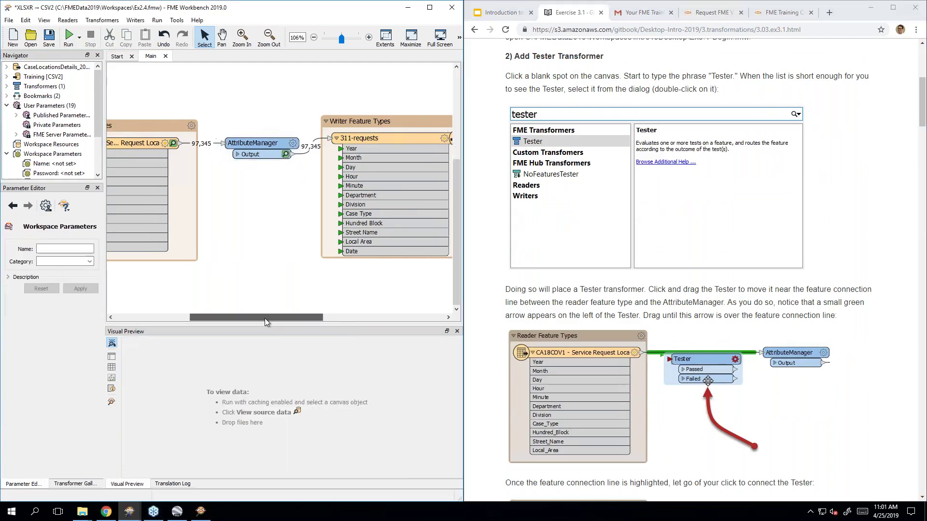
{"action": "left_click", "coordinate": [502, 81]}
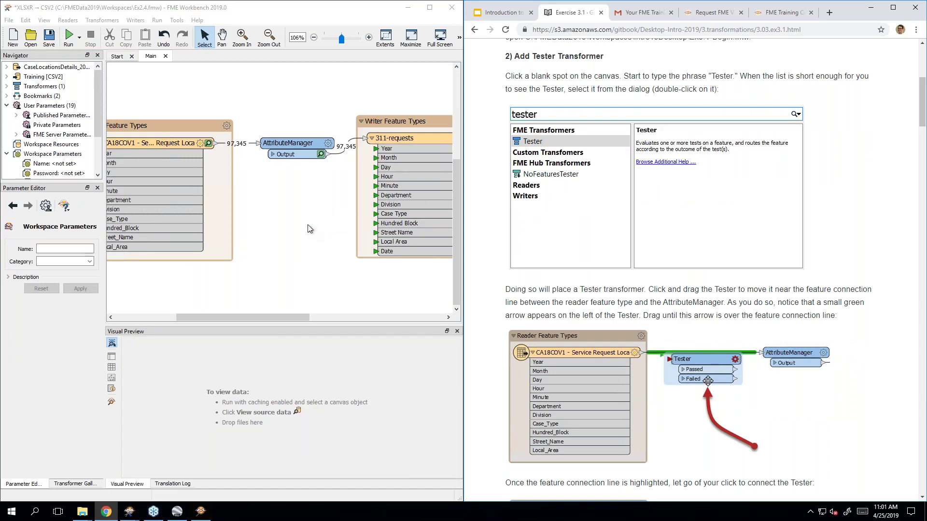
{"action": "left_click", "coordinate": [284, 234]}
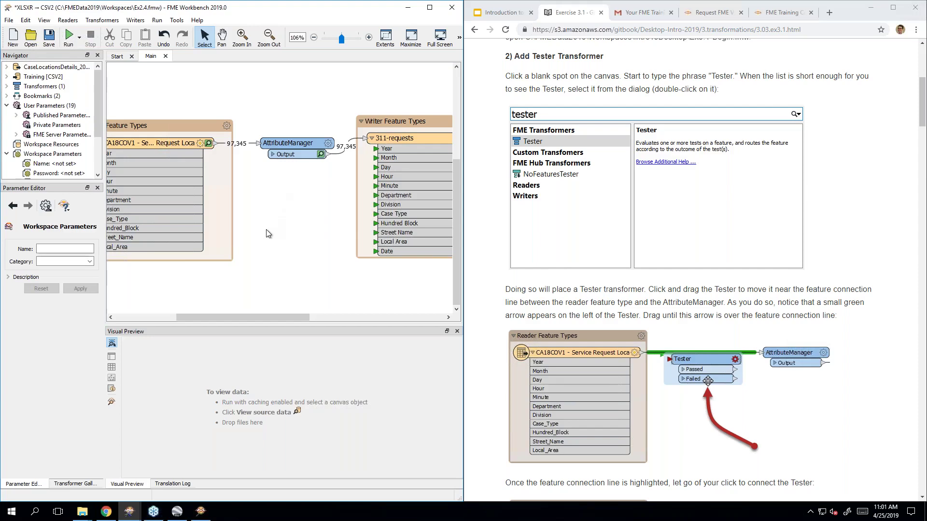
{"action": "type", "text": "tester"}
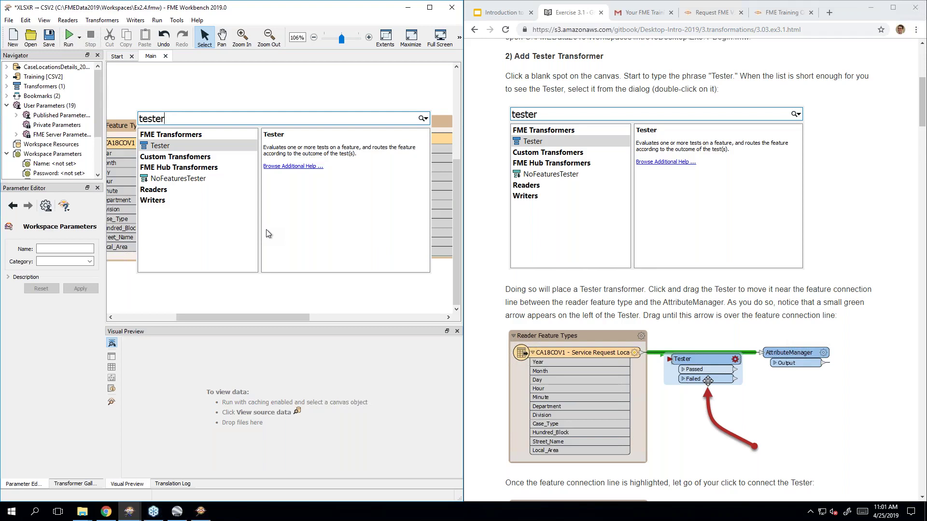
{"action": "key", "text": "Return"}
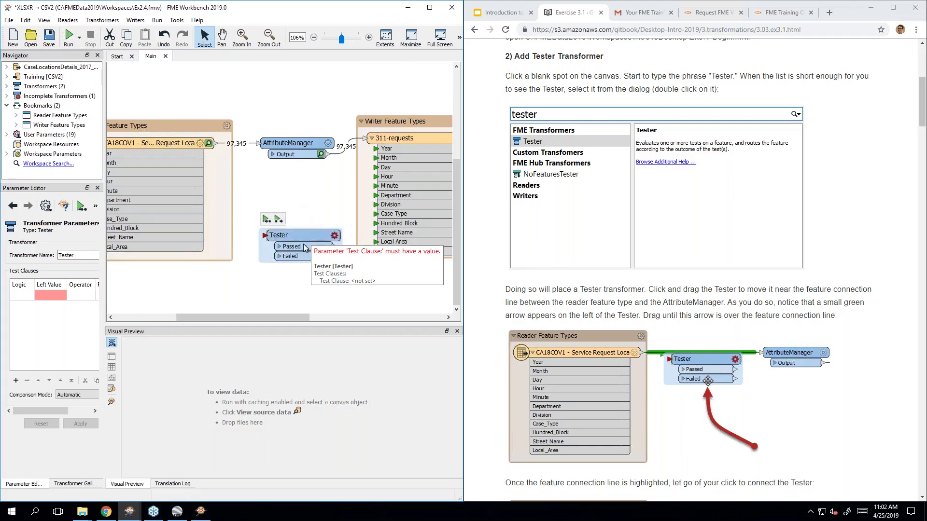
- Move the AttributeManager and the Writer Feature Types bookmark together away from the reader to make room for the Tester
{"action": "left_click", "coordinate": [299, 189]}
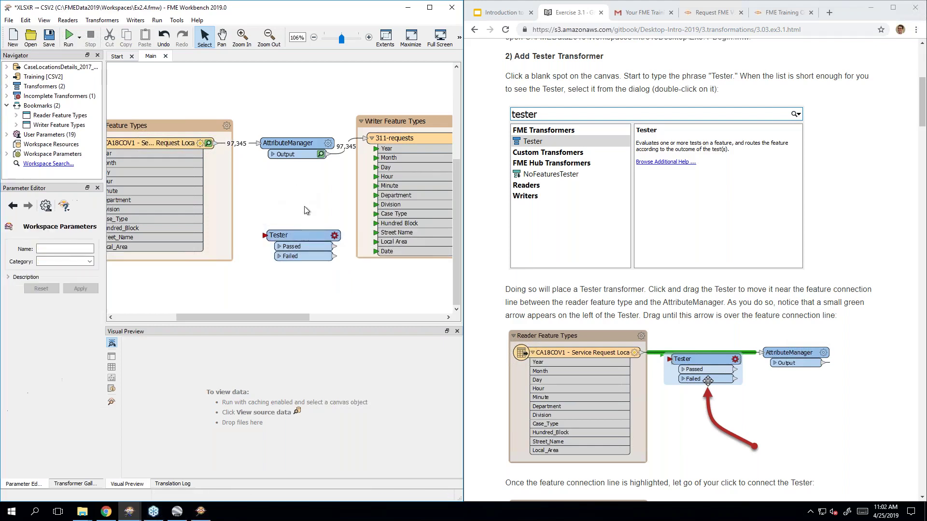
{"action": "mouse_move", "coordinate": [285, 318]}
{"action": "left_mouse_down"}
{"action": "mouse_move", "coordinate": [328, 318]}
{"action": "mouse_move", "coordinate": [291, 317]}
{"action": "left_mouse_up"}
{"action": "scroll", "coordinate": [311, 311], "scroll_direction": "down", "scroll_amount": 2}
{"action": "scroll", "coordinate": [287, 318], "scroll_direction": "left", "scroll_amount": 2}
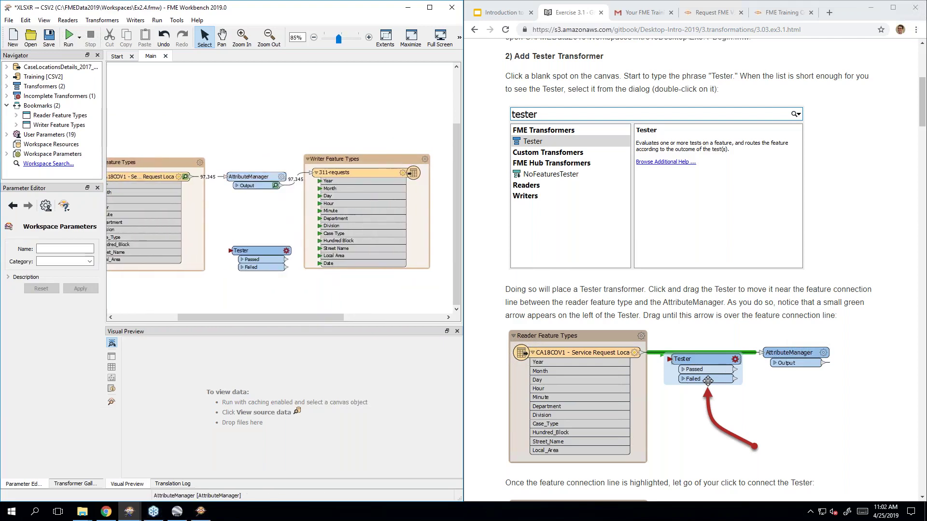
{"action": "left_click", "coordinate": [254, 177]}
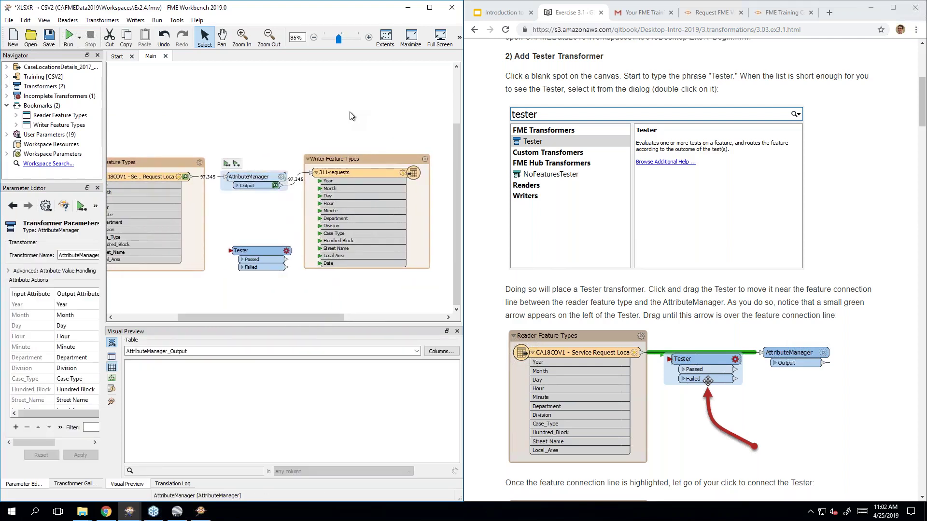
{"action": "left_click", "coordinate": [359, 160]}
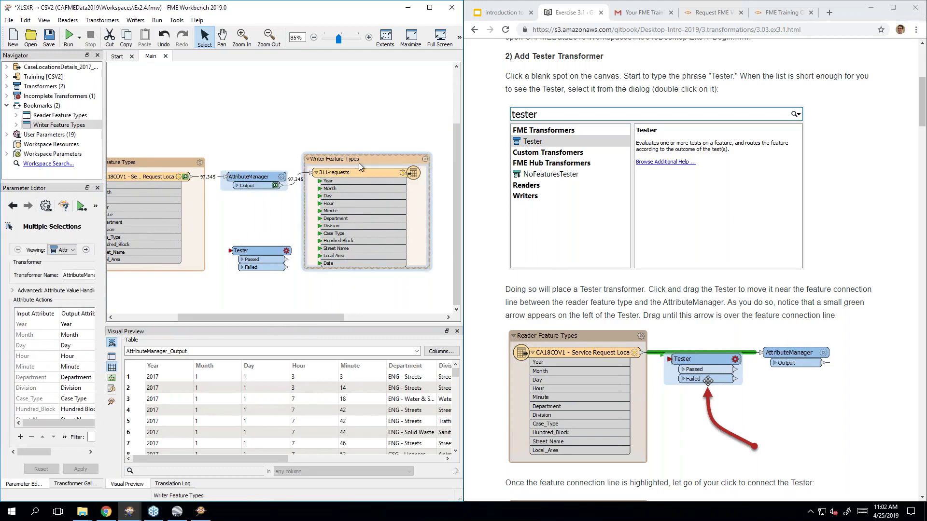
{"action": "left_click_drag", "start_coordinate": [329, 159], "coordinate": [381, 159]}
{"action": "left_click", "coordinate": [333, 222]}
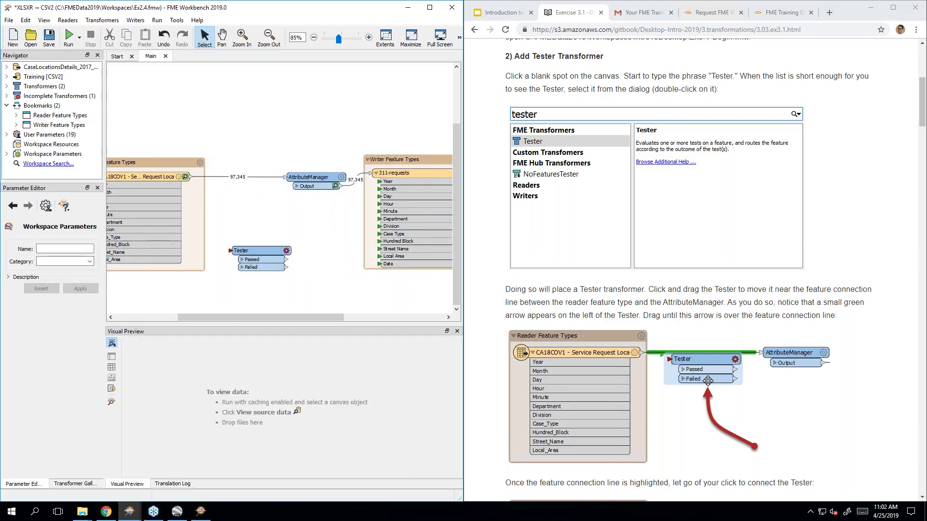
- Try inserting the Tester into the connection between the reader feature type and the AttributeManager, and take it back out
{"action": "left_click", "coordinate": [241, 251]}
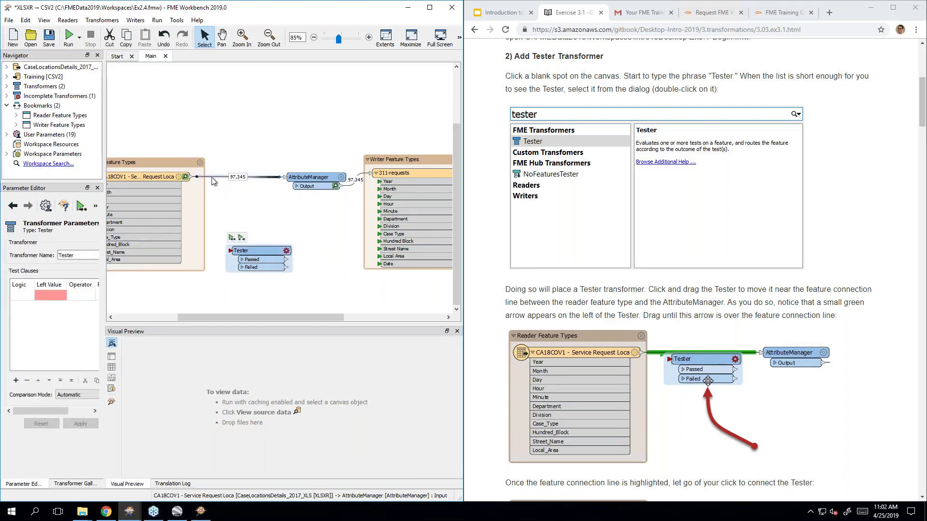
{"action": "left_click", "coordinate": [225, 178]}
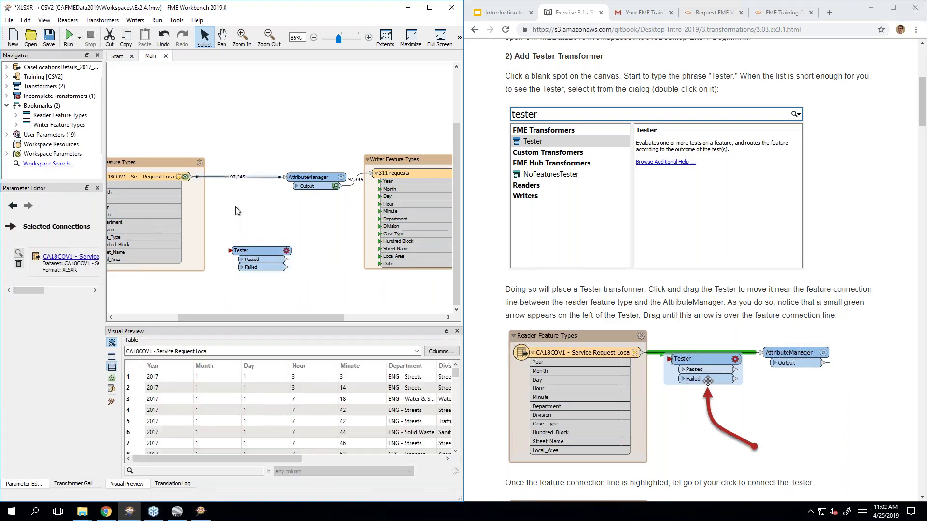
{"action": "left_click", "coordinate": [235, 207]}
{"action": "left_click", "coordinate": [250, 255]}
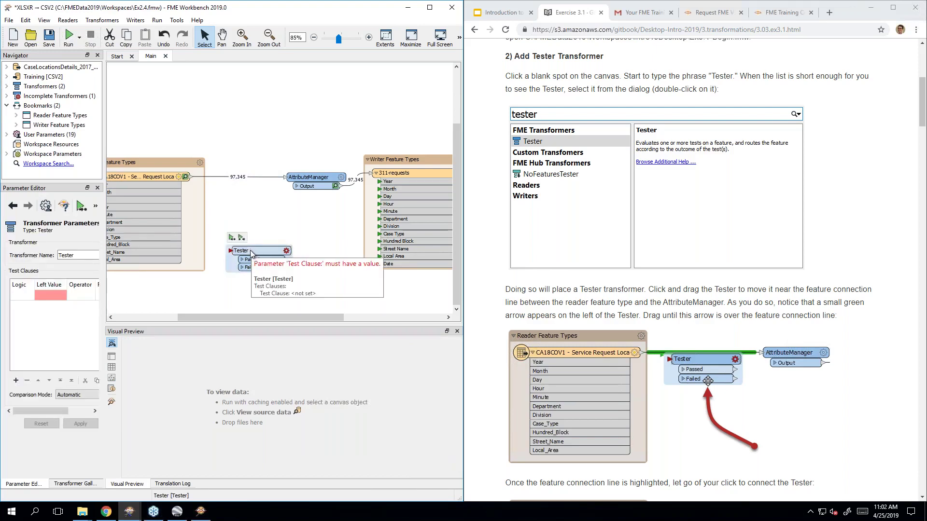
{"action": "left_click_drag", "start_coordinate": [255, 254], "coordinate": [250, 175]}
{"action": "left_click", "coordinate": [220, 190]}
{"action": "scroll", "coordinate": [220, 191], "scroll_direction": "up", "scroll_amount": 1}
{"action": "scroll", "coordinate": [219, 190], "scroll_direction": "up", "scroll_amount": 1}
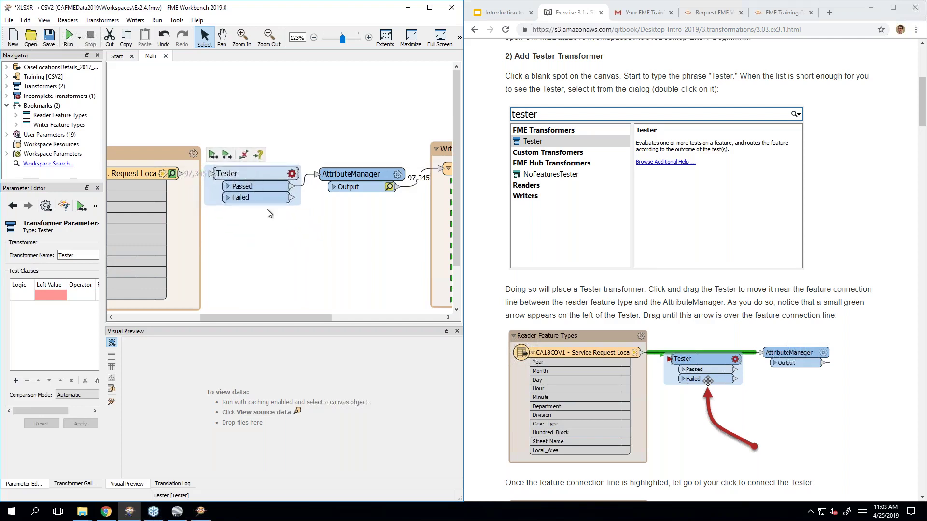
{"action": "key", "text": "ctrl+x"}
{"action": "key", "text": "ctrl+v"}
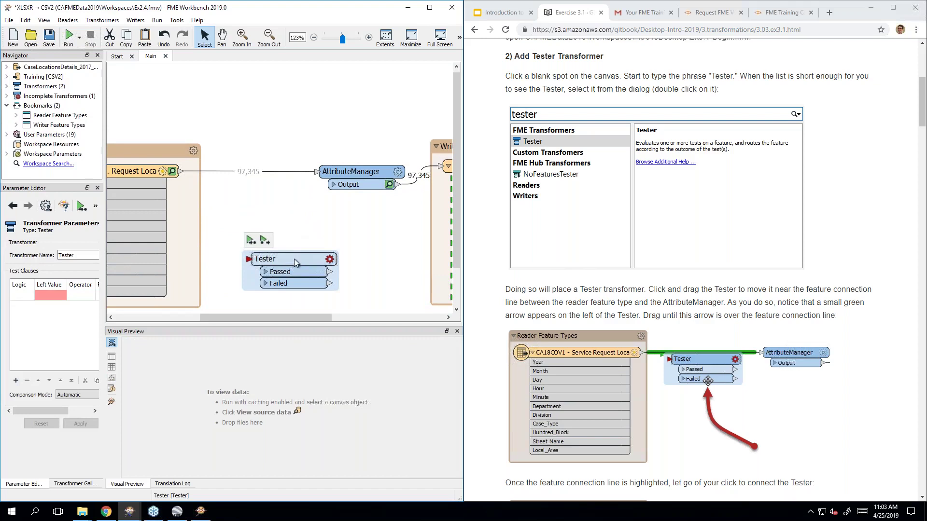
- Insert the Tester into the connection line between the reader feature type and the AttributeManager
{"action": "left_click_drag", "start_coordinate": [294, 259], "coordinate": [268, 177]}
{"action": "left_click_drag", "start_coordinate": [277, 256], "coordinate": [241, 167]}
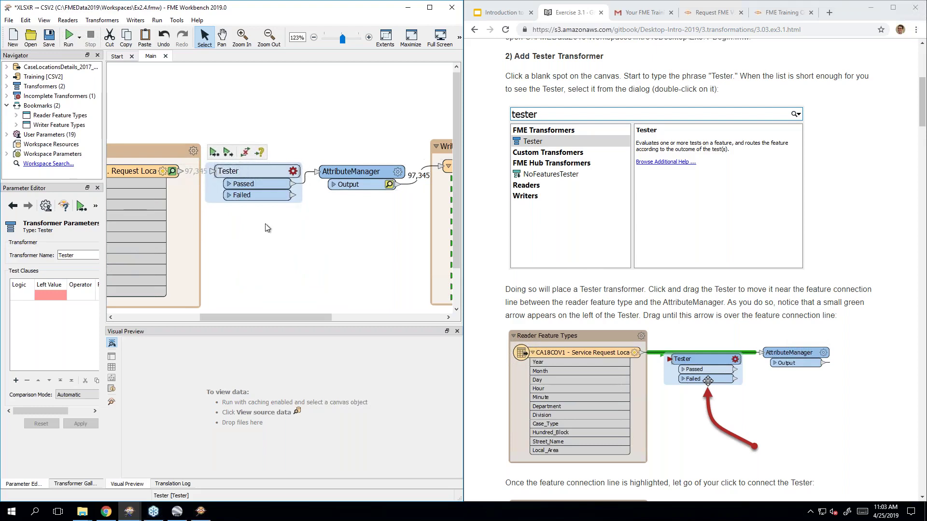
{"action": "left_click", "coordinate": [286, 225]}
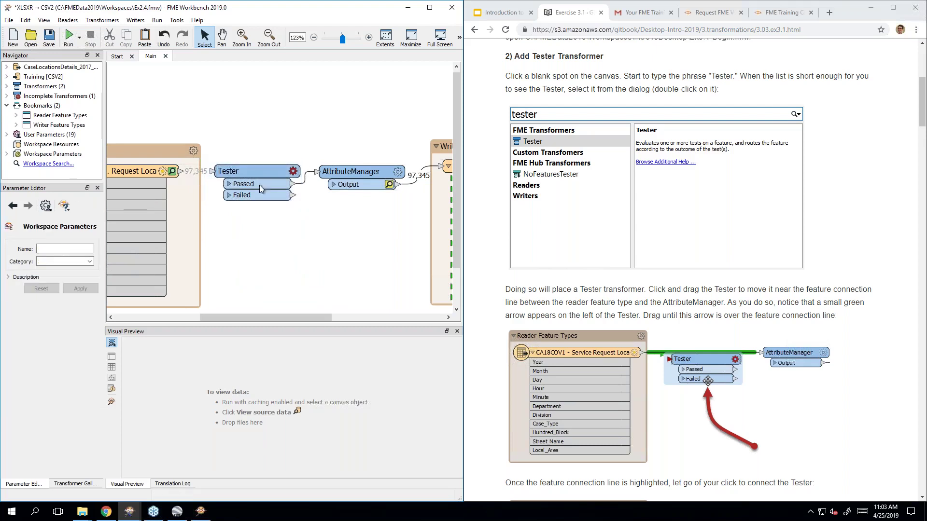
{"action": "mouse_move", "coordinate": [251, 175]}
{"action": "left_mouse_down"}
{"action": "mouse_move", "coordinate": [268, 162]}
{"action": "mouse_move", "coordinate": [247, 164]}
{"action": "mouse_move", "coordinate": [254, 172]}
{"action": "left_mouse_up"}
{"action": "left_click", "coordinate": [317, 250]}
{"action": "left_click", "coordinate": [320, 256]}
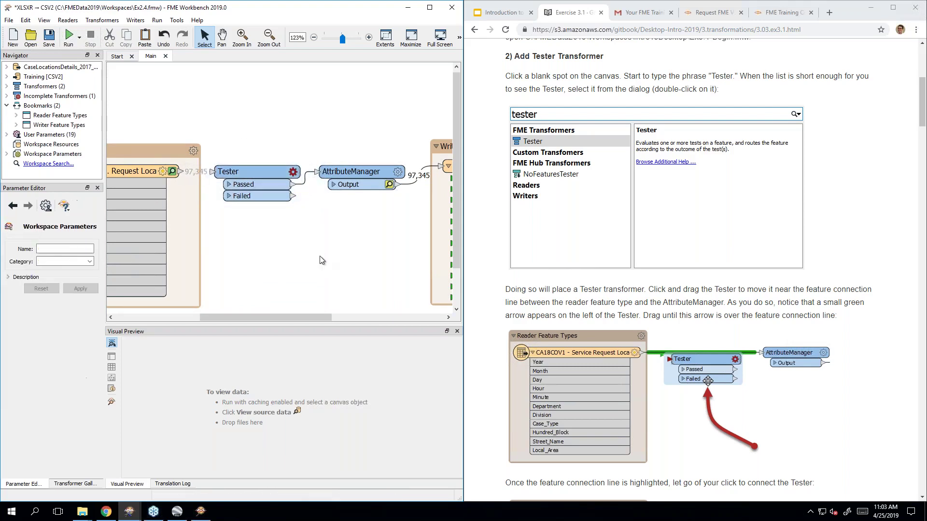
- Review the Set Tester Parameters instructions in step 3 of Exercise 3.1, and briefly view the Tester's parameters
{"action": "left_click", "coordinate": [742, 314]}
{"action": "scroll", "coordinate": [742, 315], "scroll_direction": "down", "scroll_amount": 6}
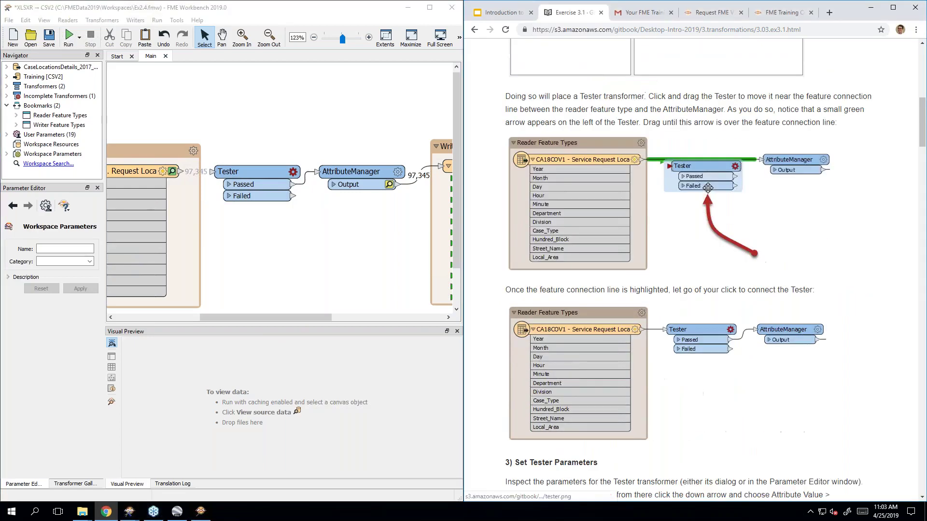
{"action": "scroll", "coordinate": [666, 270], "scroll_direction": "up", "scroll_amount": 3}
{"action": "scroll", "coordinate": [666, 270], "scroll_direction": "down", "scroll_amount": 5}
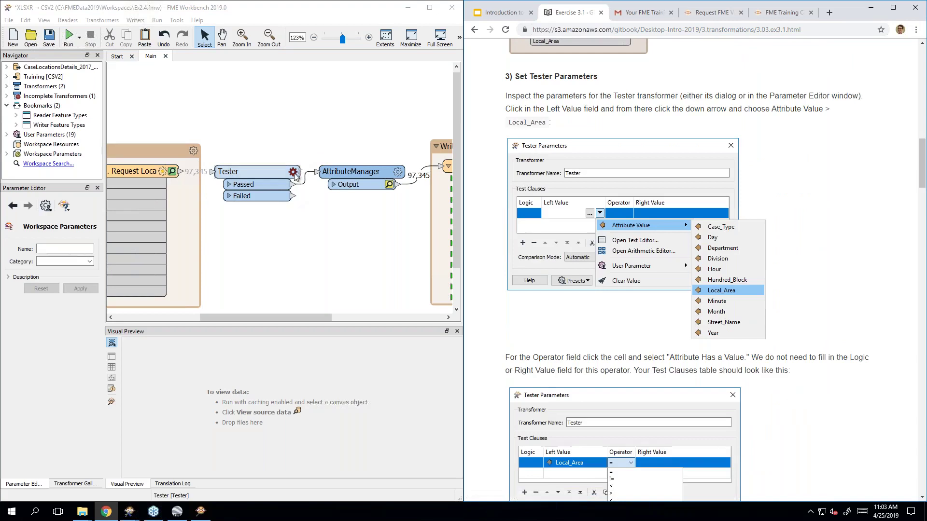
{"action": "double_click", "coordinate": [247, 172]}
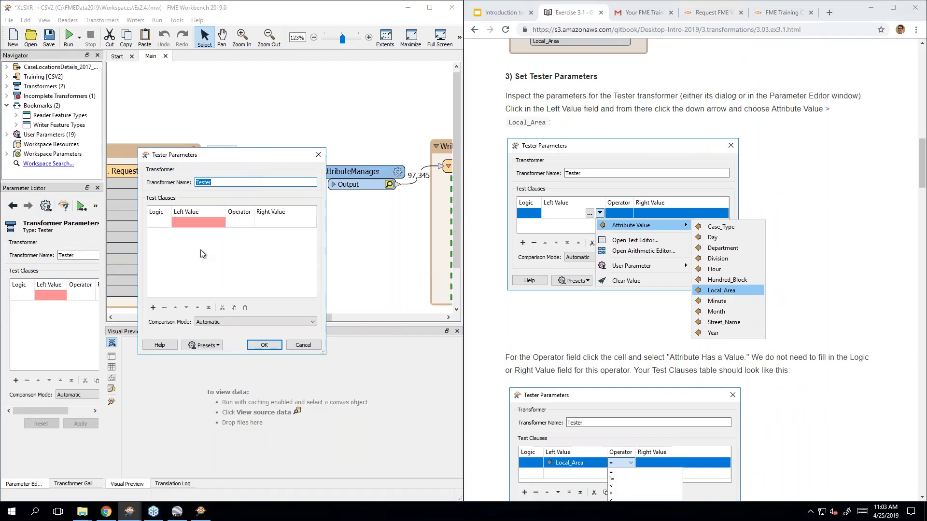
{"action": "left_click", "coordinate": [318, 155]}
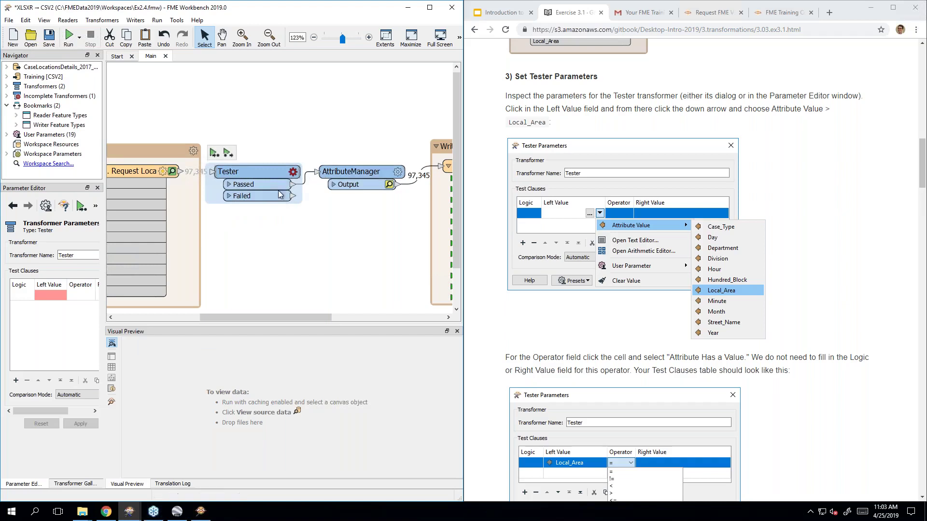
- Reopen the Tester's parameters and examine the choices for the test clause's Logic, Left Value, Operator and Right Value
{"action": "double_click", "coordinate": [266, 171]}
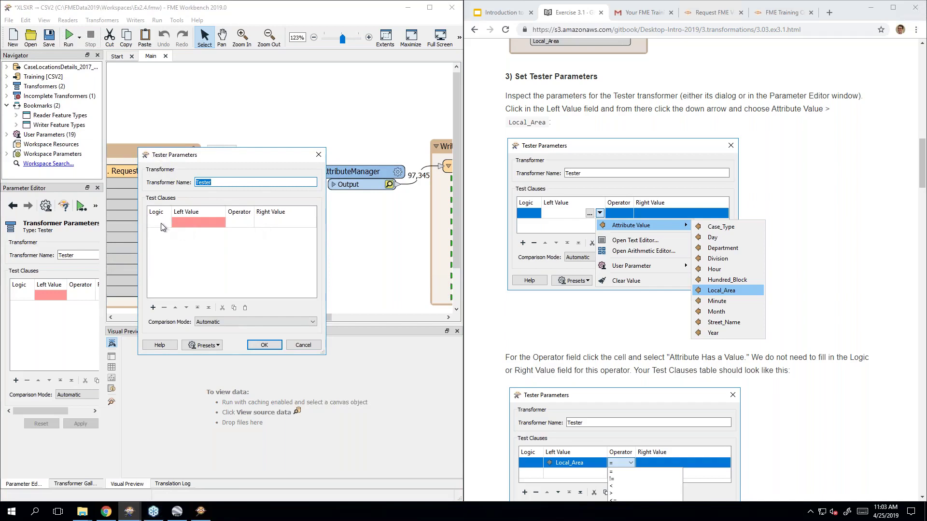
{"action": "left_click", "coordinate": [162, 223]}
{"action": "left_click", "coordinate": [163, 224]}
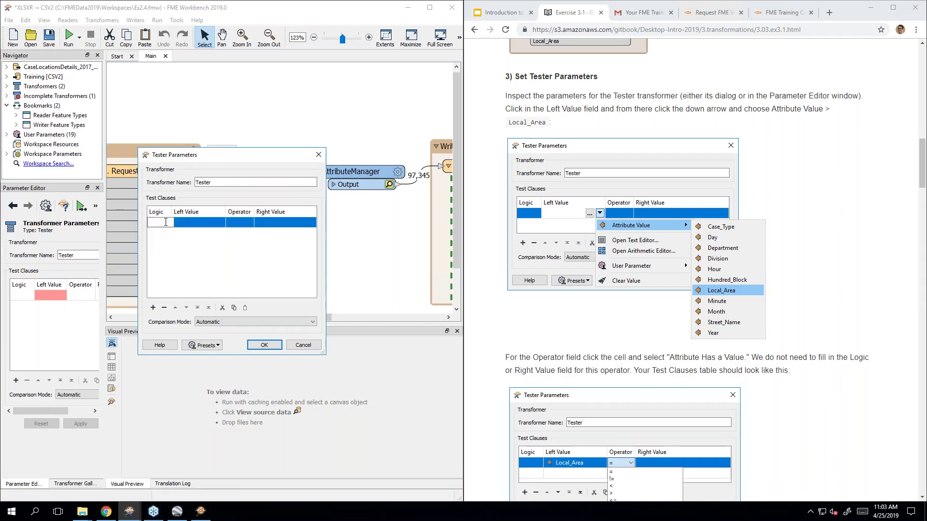
{"action": "left_click", "coordinate": [176, 249]}
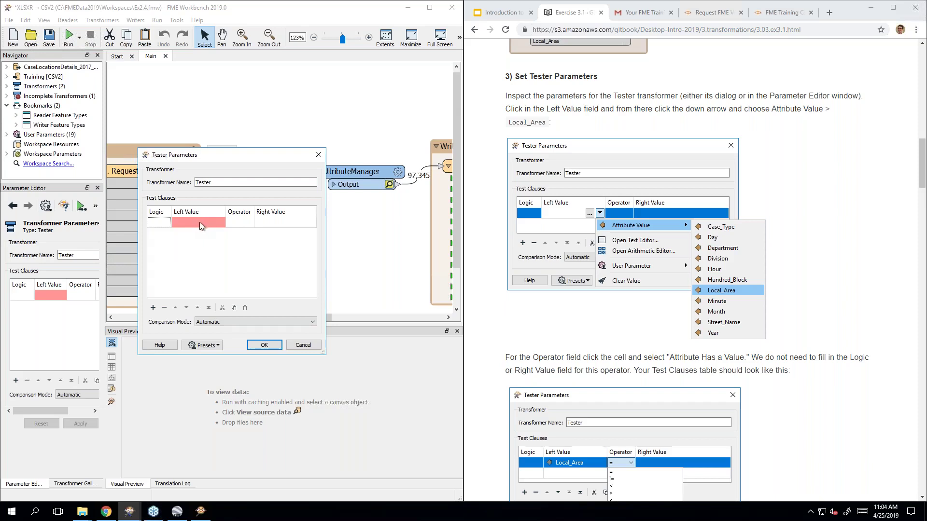
{"action": "left_click", "coordinate": [200, 222]}
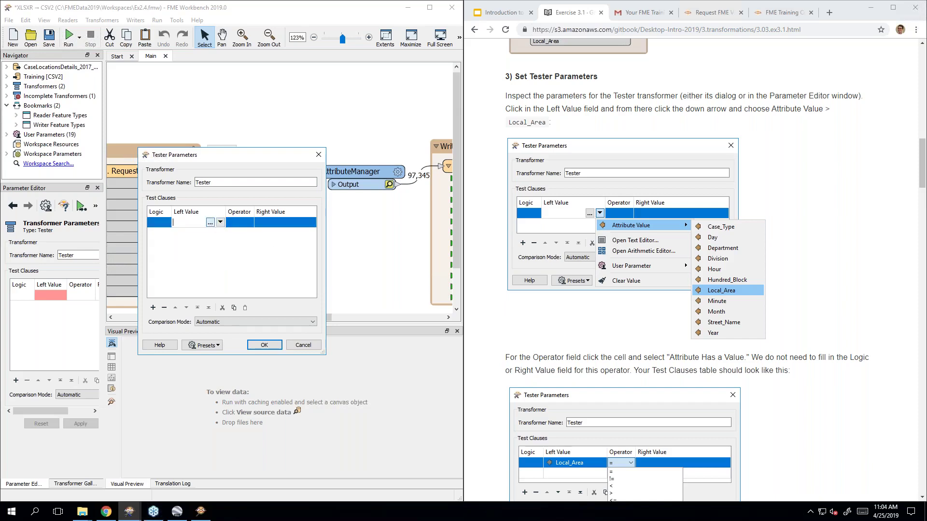
{"action": "left_click", "coordinate": [220, 222]}
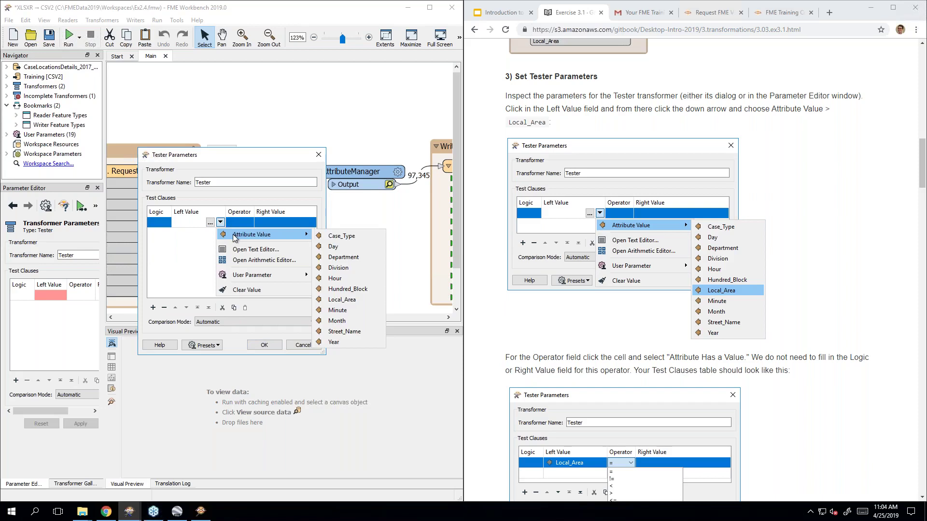
{"action": "left_click", "coordinate": [201, 243]}
{"action": "left_click", "coordinate": [249, 225]}
{"action": "left_click", "coordinate": [249, 225]}
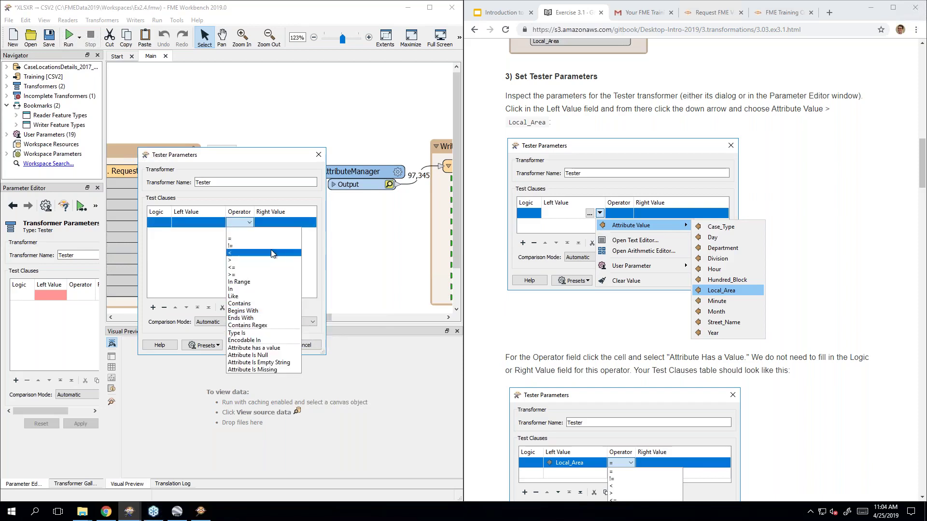
{"action": "left_click", "coordinate": [195, 253]}
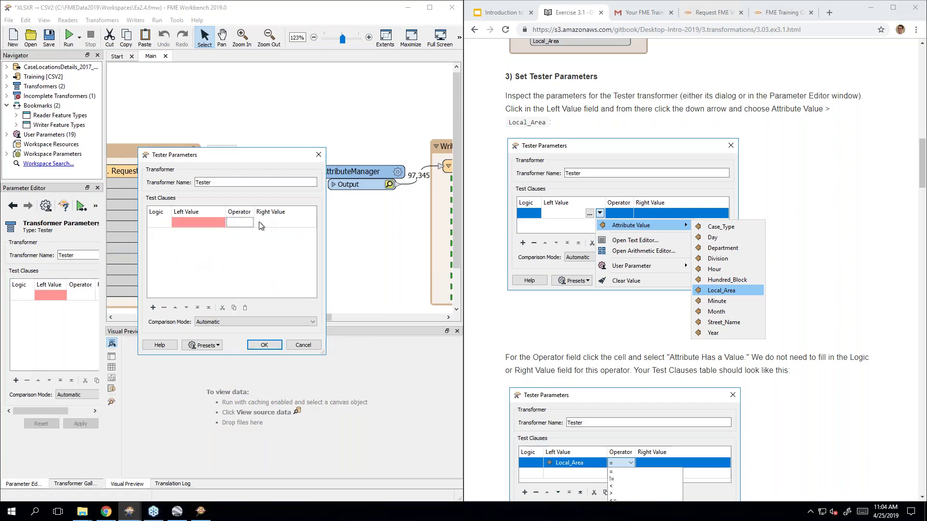
{"action": "left_click", "coordinate": [280, 221]}
{"action": "left_click", "coordinate": [311, 222]}
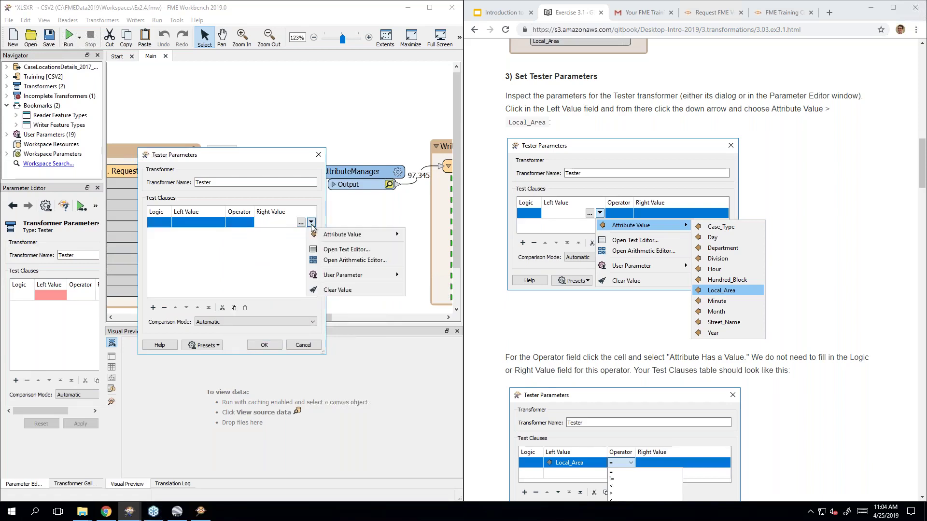
{"action": "mouse_move", "coordinate": [333, 235]}
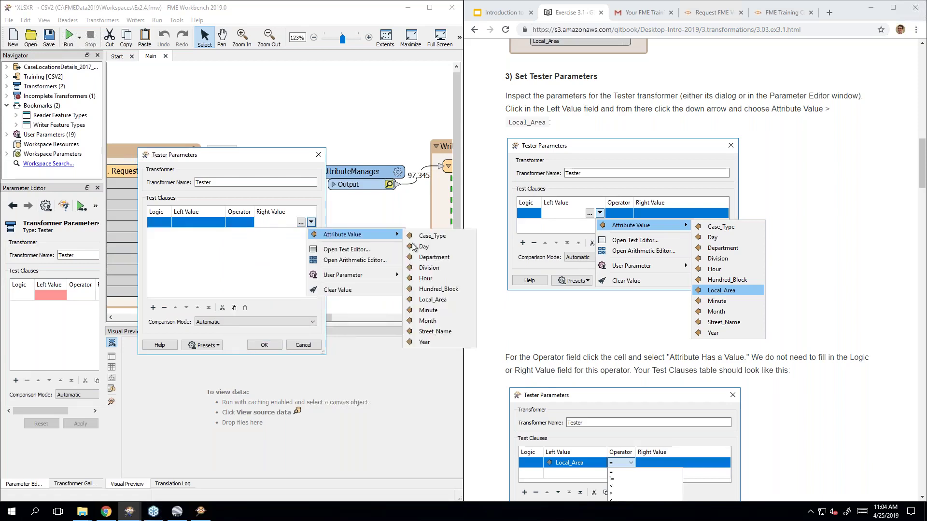
{"action": "left_click", "coordinate": [230, 250]}
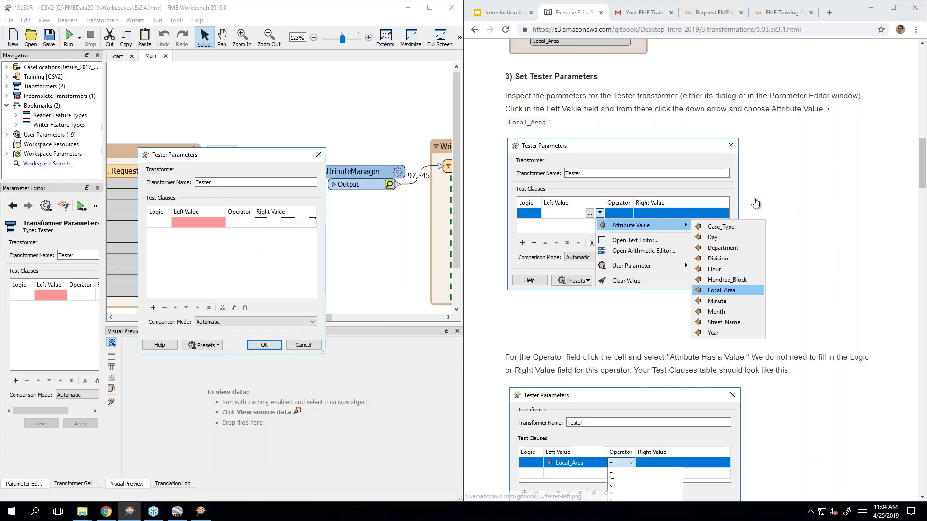
- Follow the exercise instructions and set the test clause's Left Value to the Local_Area attribute
{"action": "scroll", "coordinate": [761, 205], "scroll_direction": "down", "scroll_amount": 4}
{"action": "scroll", "coordinate": [761, 205], "scroll_direction": "up", "scroll_amount": 2}
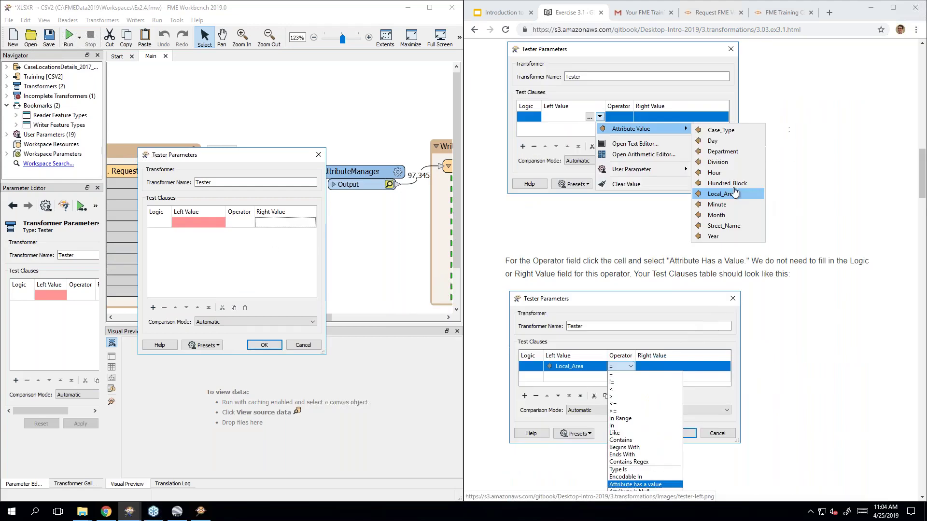
{"action": "left_click", "coordinate": [214, 224]}
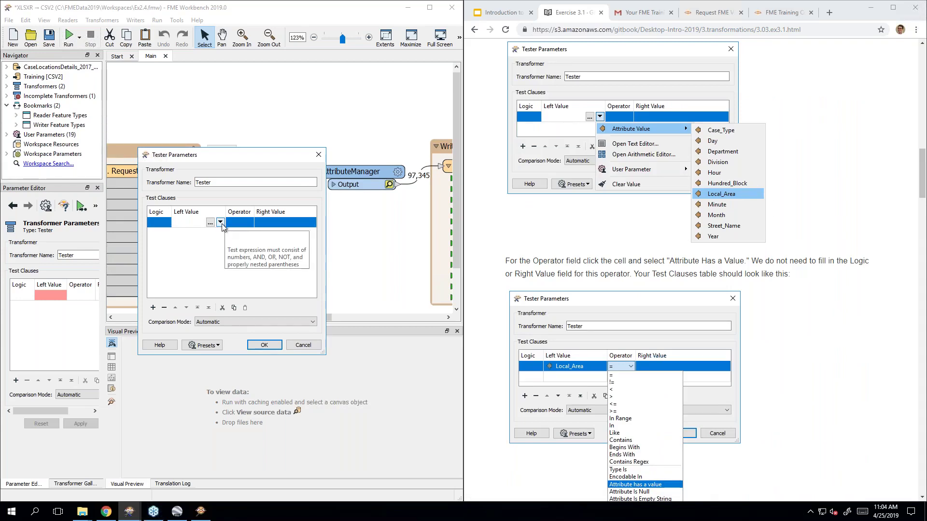
{"action": "left_click", "coordinate": [221, 223]}
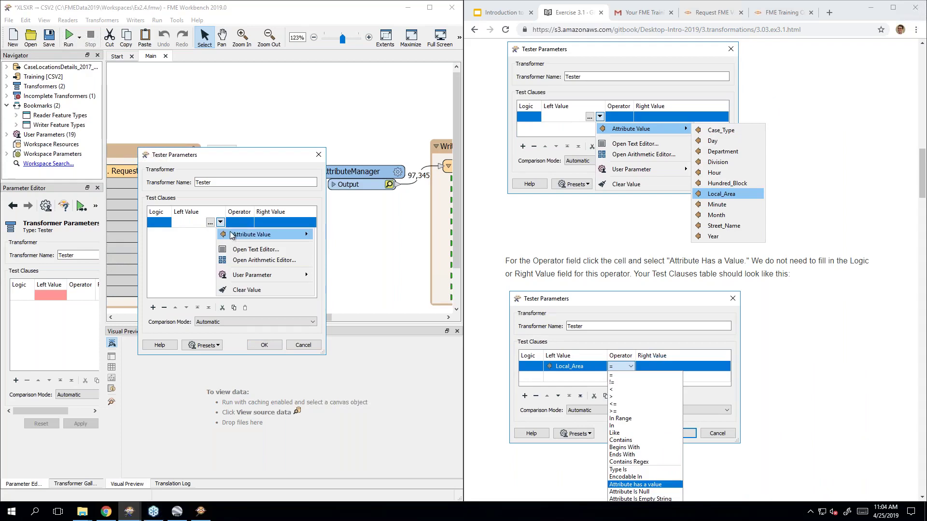
{"action": "mouse_move", "coordinate": [232, 236]}
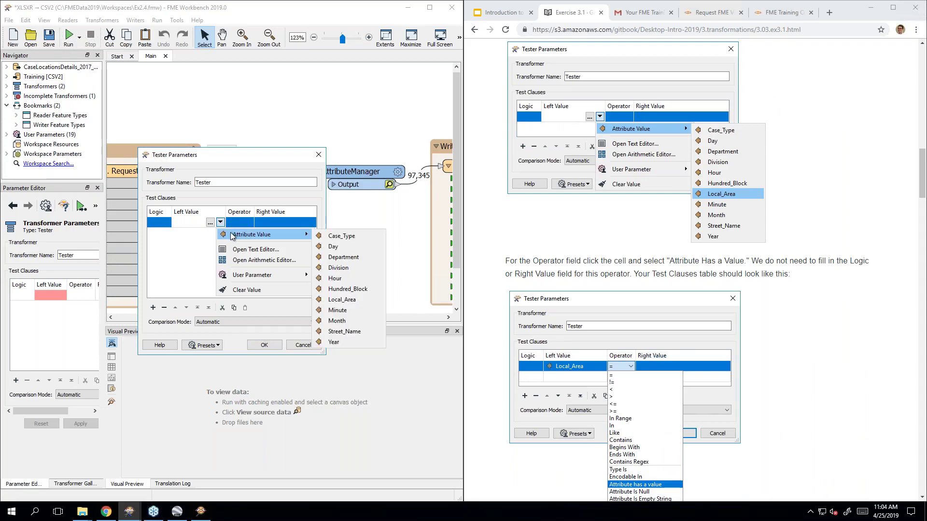
{"action": "left_click", "coordinate": [357, 300]}
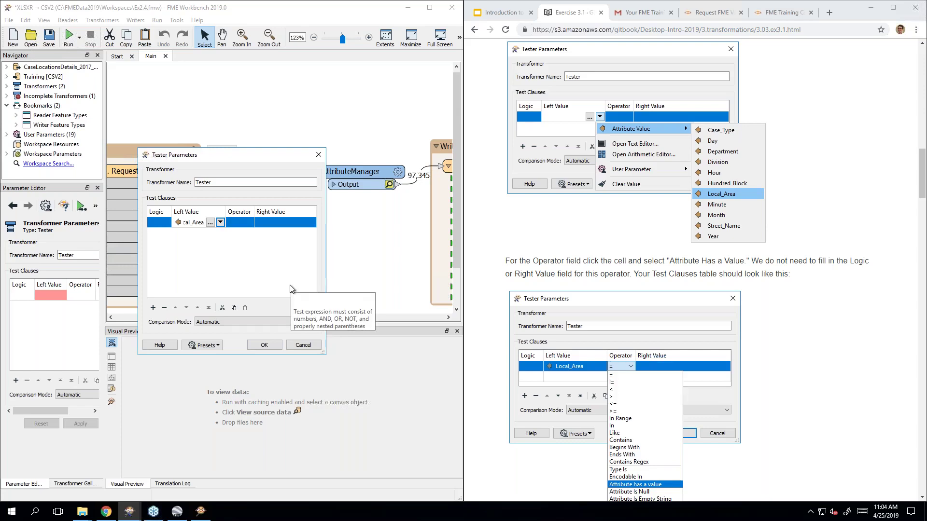
{"action": "left_click", "coordinate": [290, 288]}
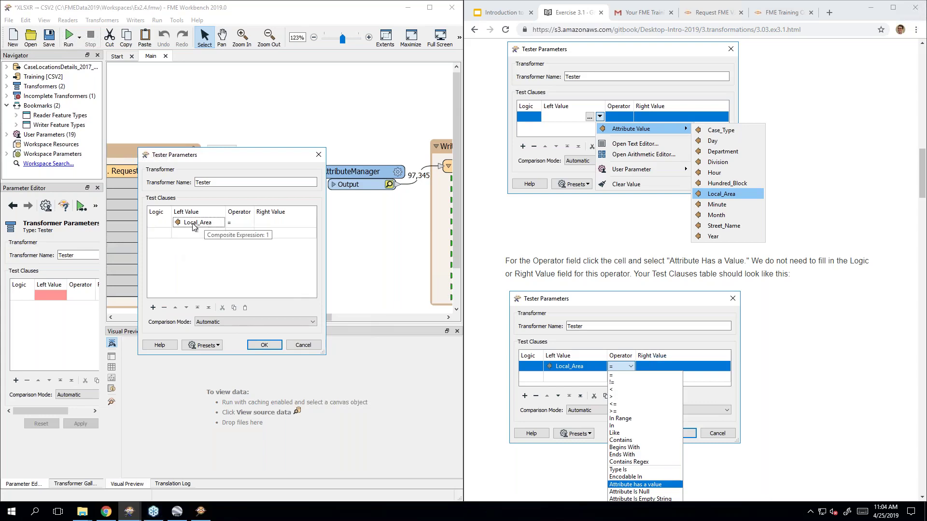
- Set the Local_Area clause's operator to "Attribute has a value", check it against the exercise, and accept the Tester parameters
{"action": "left_click", "coordinate": [242, 223]}
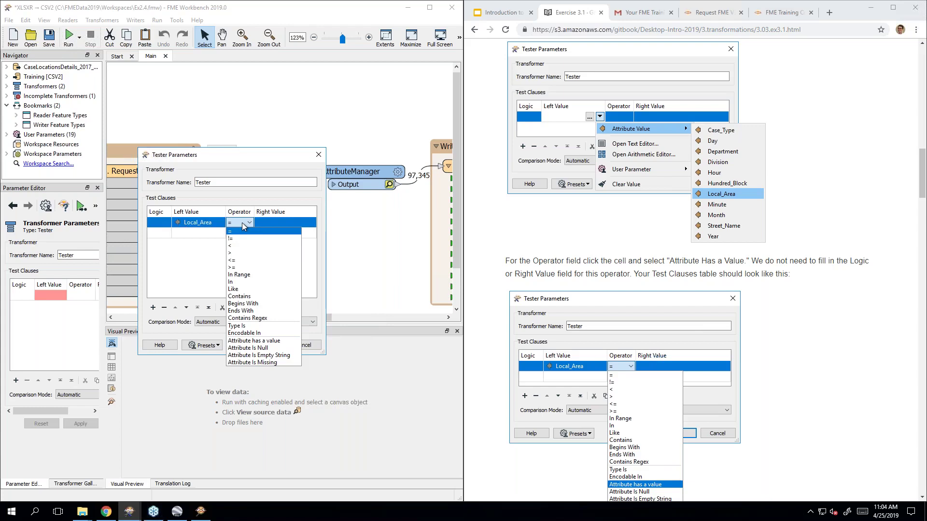
{"action": "left_click", "coordinate": [289, 342]}
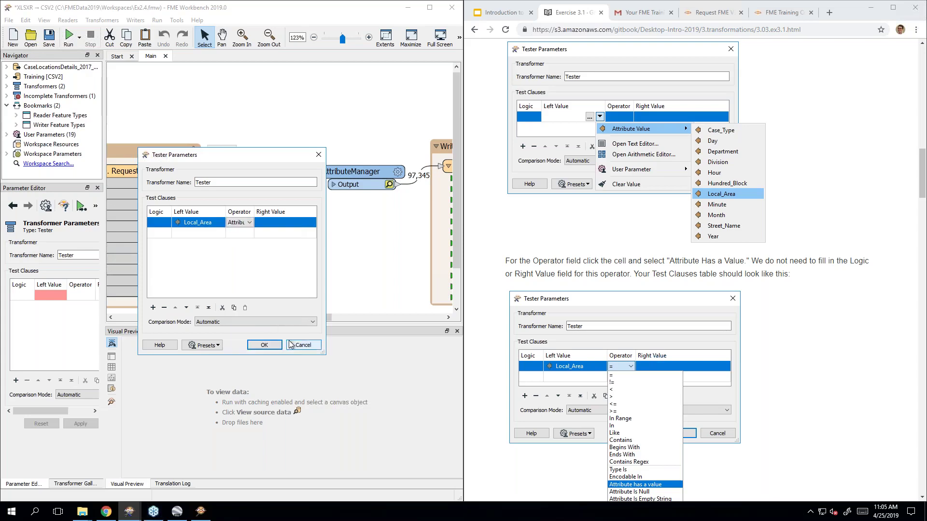
{"action": "left_click", "coordinate": [262, 257]}
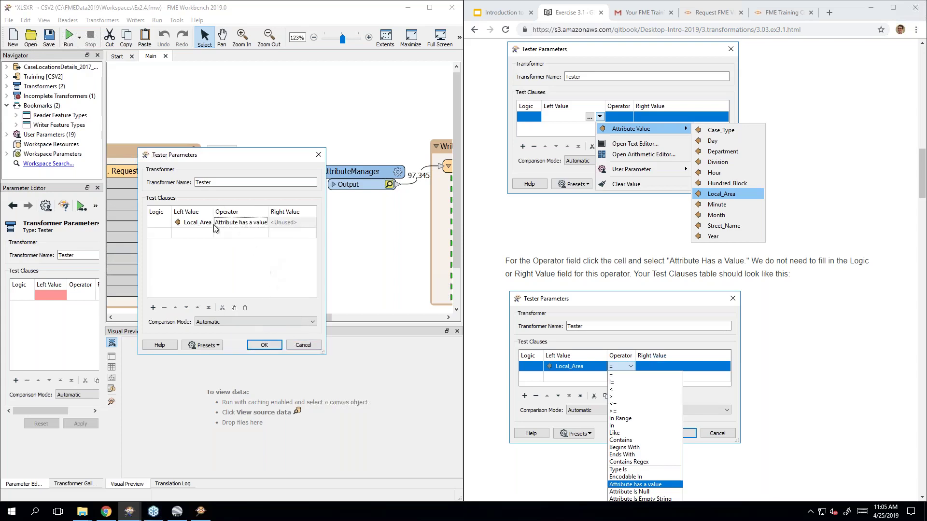
{"action": "left_click", "coordinate": [825, 321]}
{"action": "scroll", "coordinate": [826, 321], "scroll_direction": "down", "scroll_amount": 4}
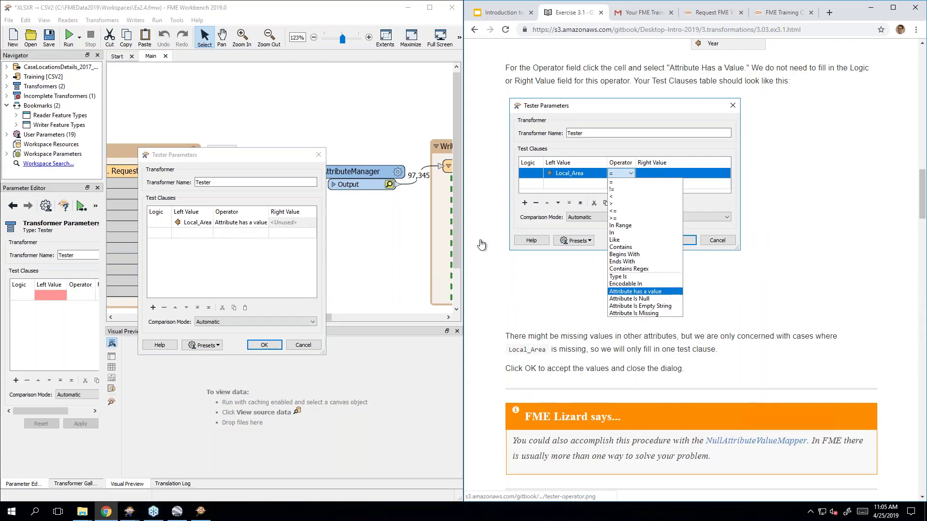
{"action": "left_click", "coordinate": [264, 345]}
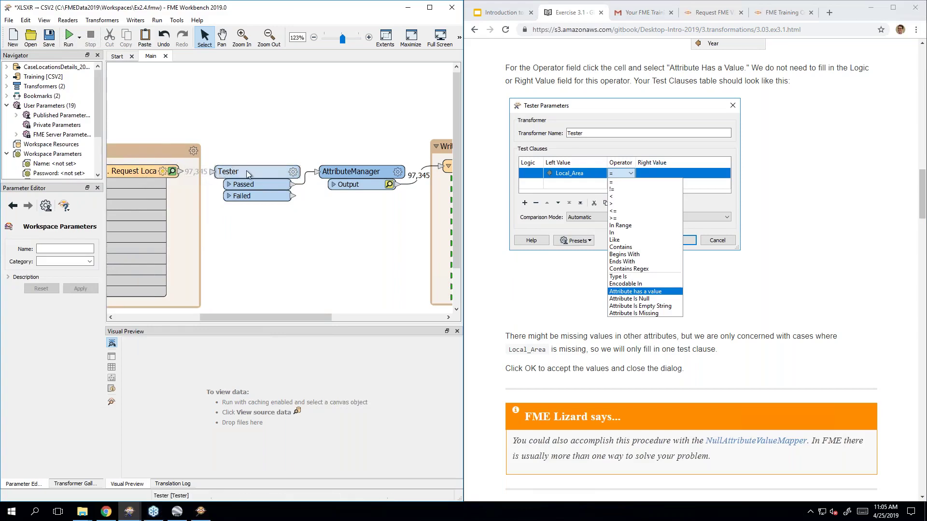
{"action": "mouse_move", "coordinate": [264, 172]}
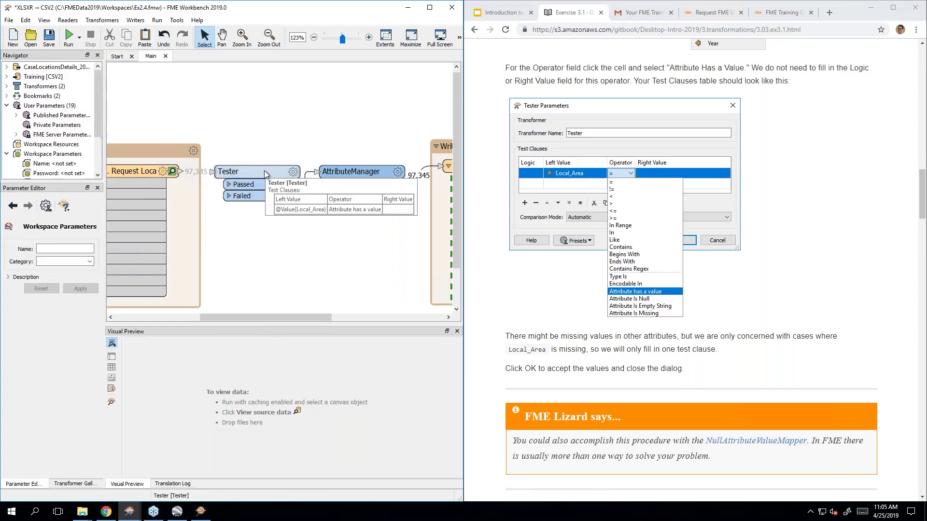
{"action": "mouse_move", "coordinate": [386, 170]}
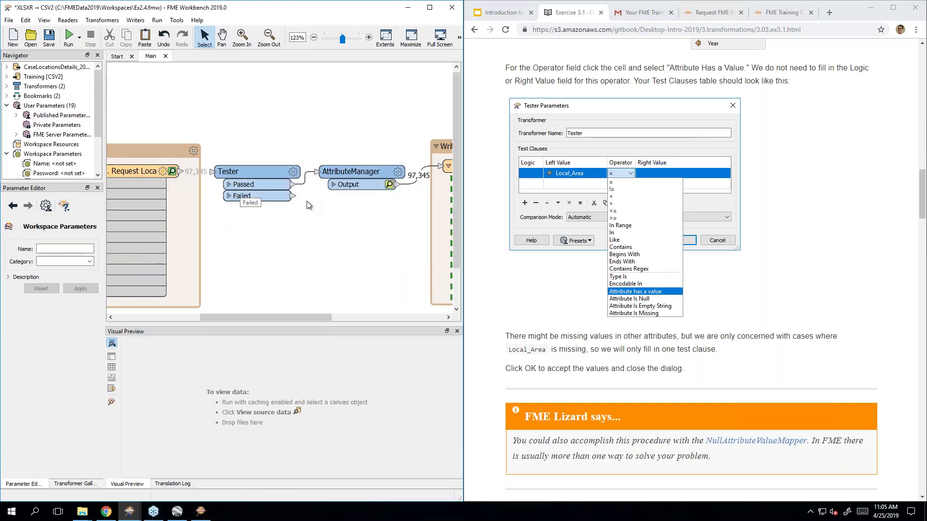
- Following step 4 of Exercise 3.1, run the workspace up to the Tester using Run To This
{"action": "left_click", "coordinate": [769, 279]}
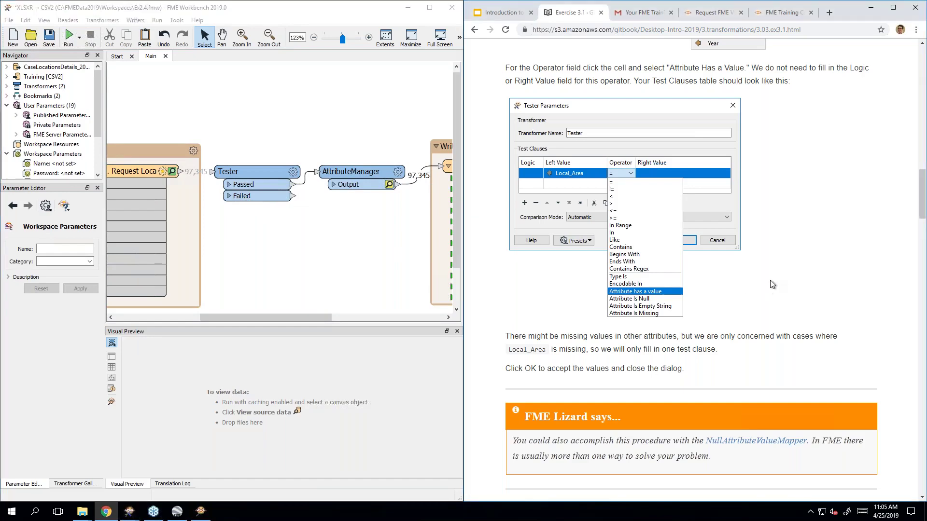
{"action": "scroll", "coordinate": [769, 280], "scroll_direction": "down", "scroll_amount": 4}
{"action": "scroll", "coordinate": [770, 287], "scroll_direction": "down", "scroll_amount": 5}
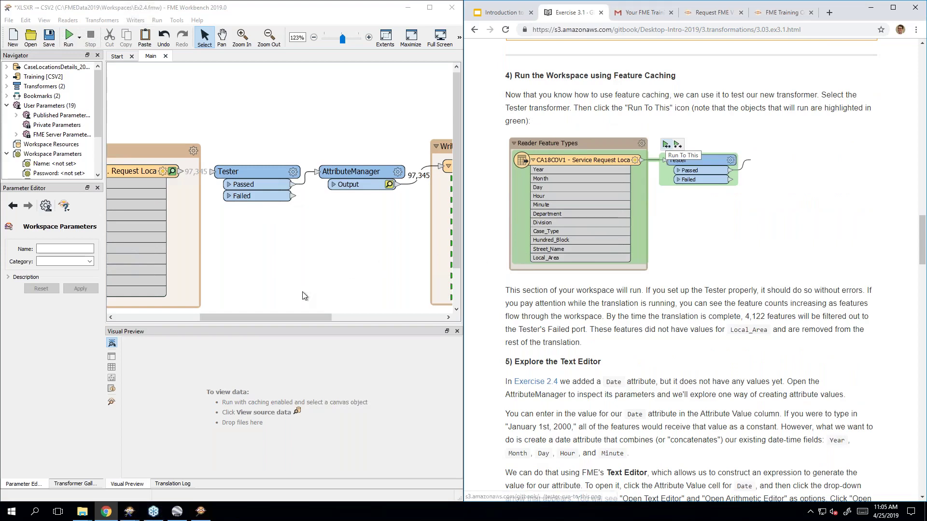
{"action": "left_click_drag", "start_coordinate": [274, 315], "coordinate": [248, 317]}
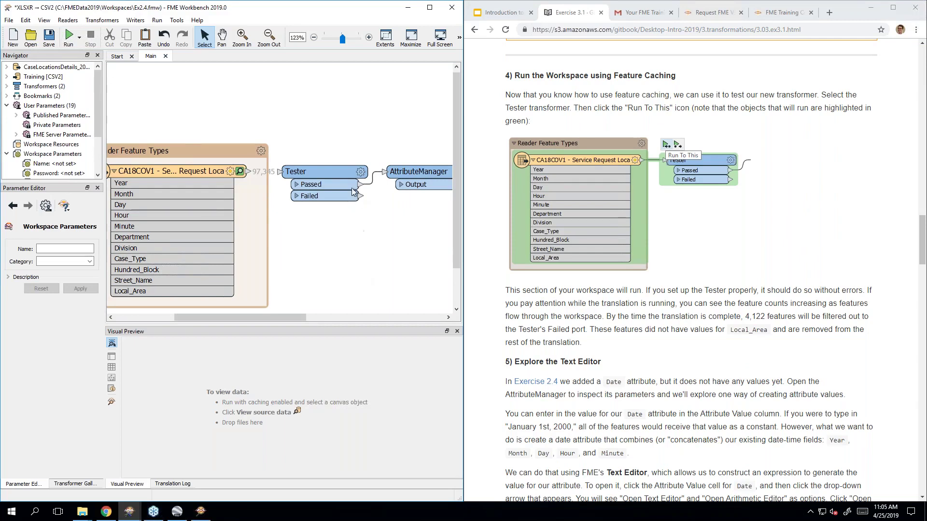
{"action": "left_click", "coordinate": [324, 173]}
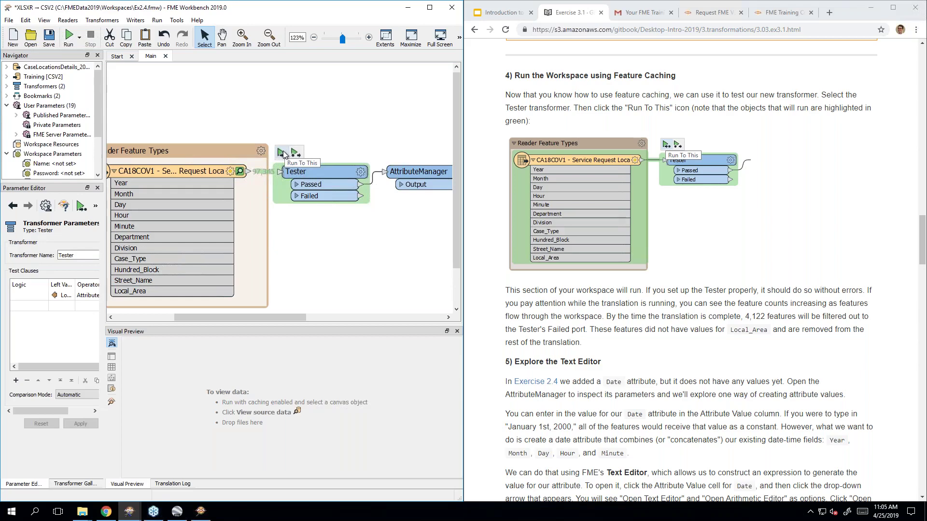
{"action": "left_click", "coordinate": [283, 154]}
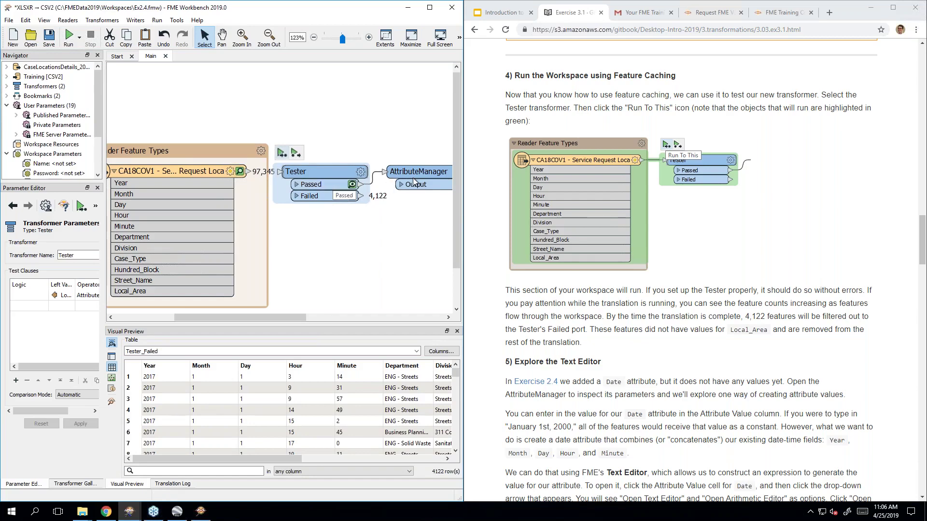
- Review the Explore the Text Editor instructions in step 5 of Exercise 3.1 for giving the Date attribute values
{"action": "left_click", "coordinate": [810, 352]}
{"action": "scroll", "coordinate": [810, 352], "scroll_direction": "down", "scroll_amount": 6}
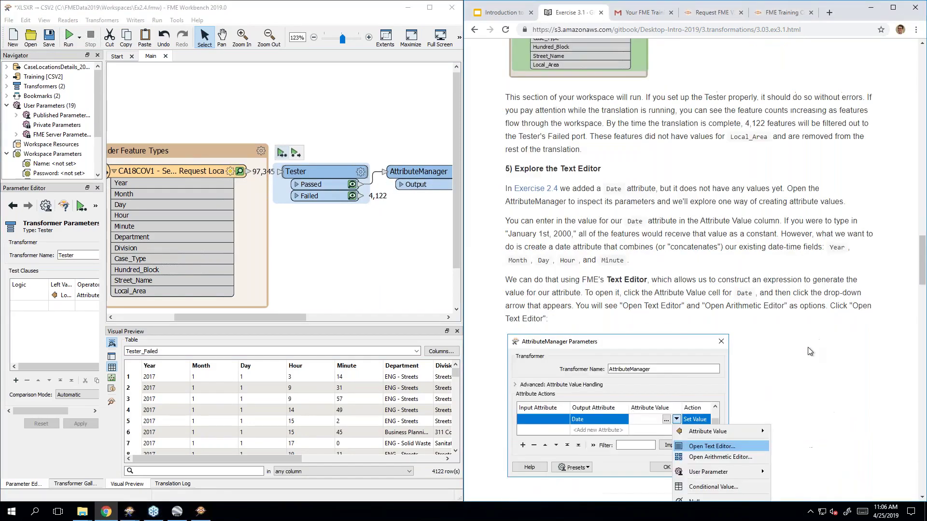
{"action": "scroll", "coordinate": [810, 352], "scroll_direction": "down", "scroll_amount": 1}
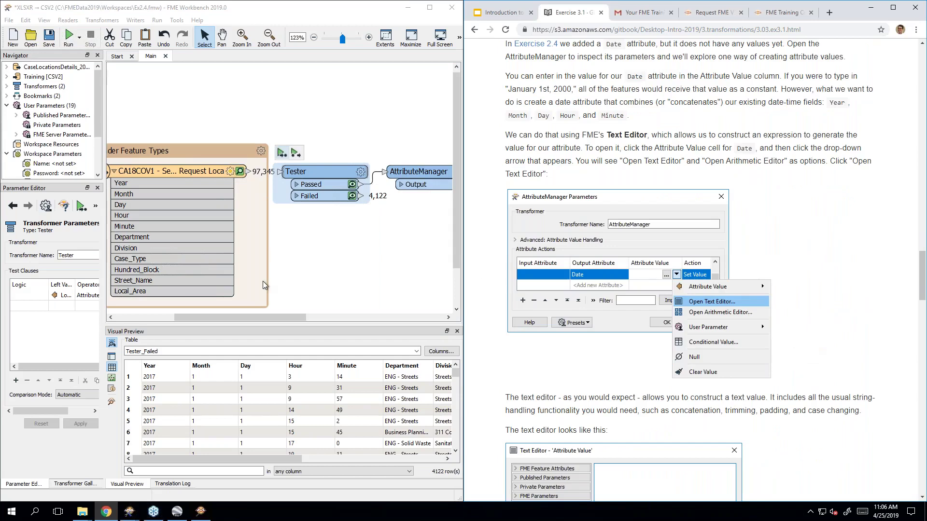
{"action": "left_click_drag", "start_coordinate": [289, 320], "coordinate": [339, 320]}
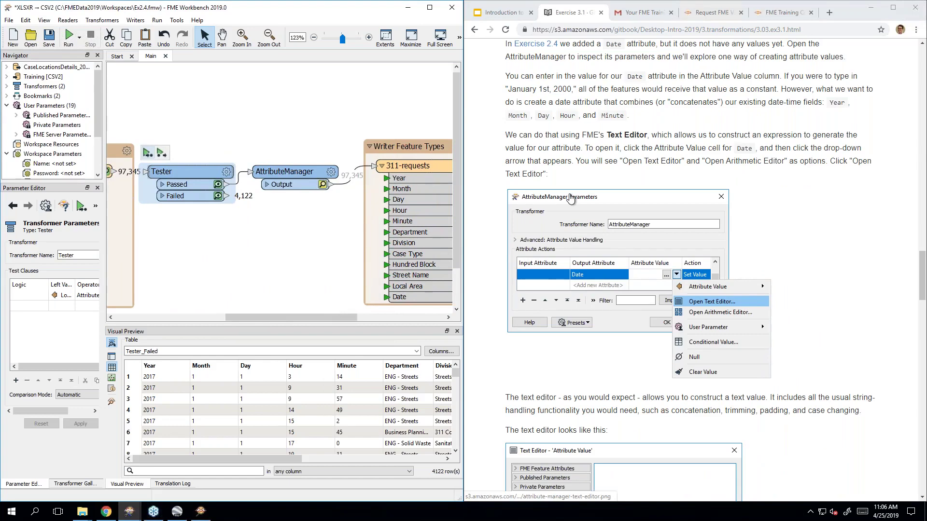
{"action": "left_click", "coordinate": [734, 127]}
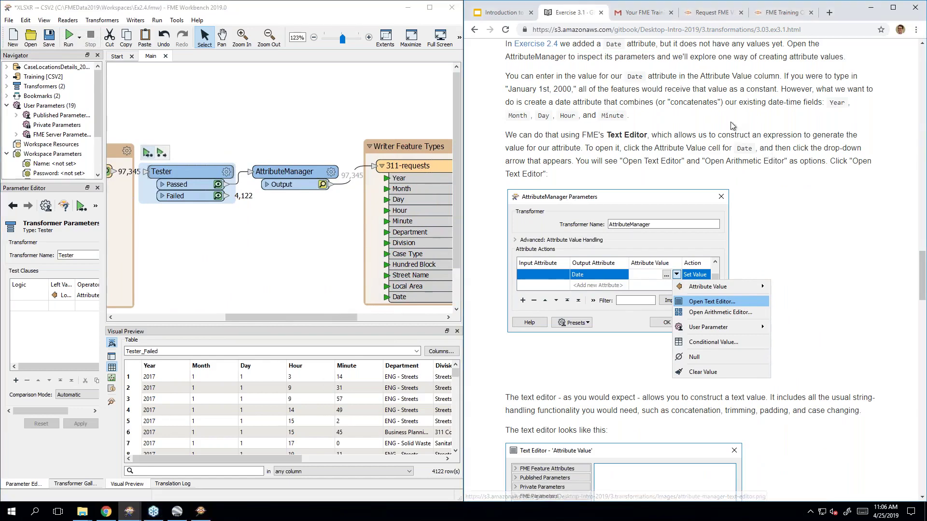
{"action": "scroll", "coordinate": [728, 183], "scroll_direction": "up", "scroll_amount": 2}
{"action": "scroll", "coordinate": [729, 184], "scroll_direction": "down", "scroll_amount": 1}
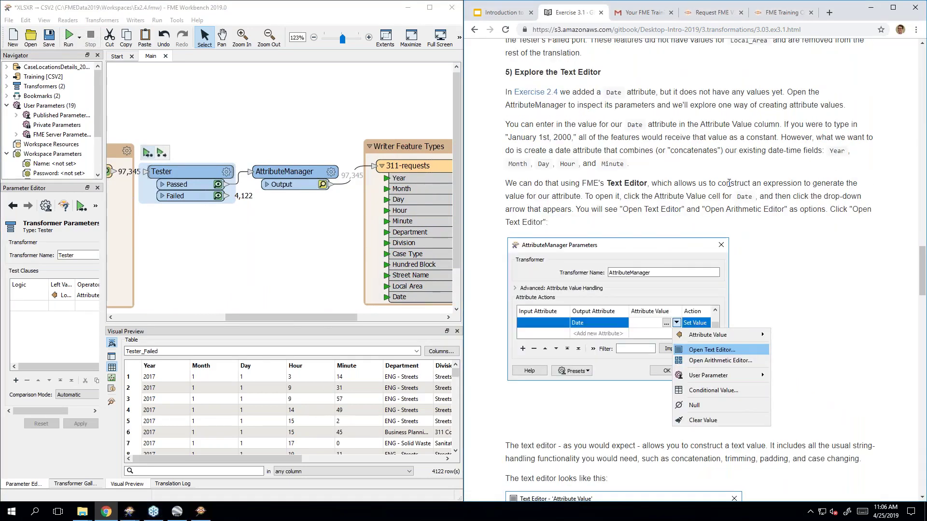
- Set the Date attribute's value in the AttributeManager to the constant "January 1 2000" and accept the parameters
{"action": "double_click", "coordinate": [287, 180]}
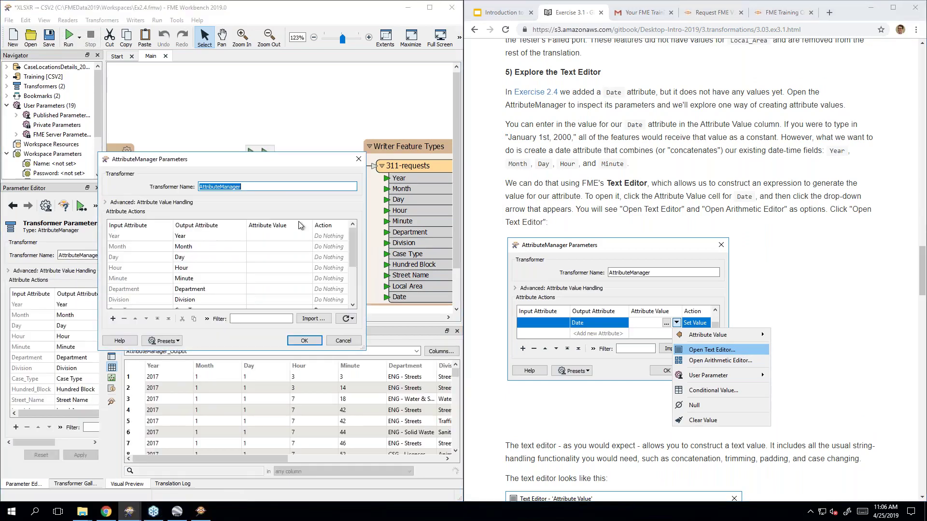
{"action": "scroll", "coordinate": [300, 275], "scroll_direction": "down", "scroll_amount": 2}
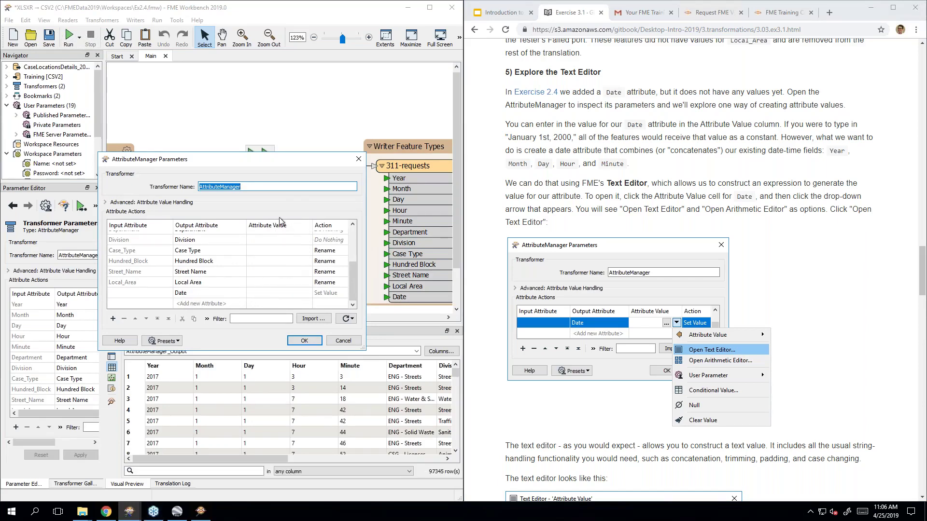
{"action": "left_click", "coordinate": [259, 295]}
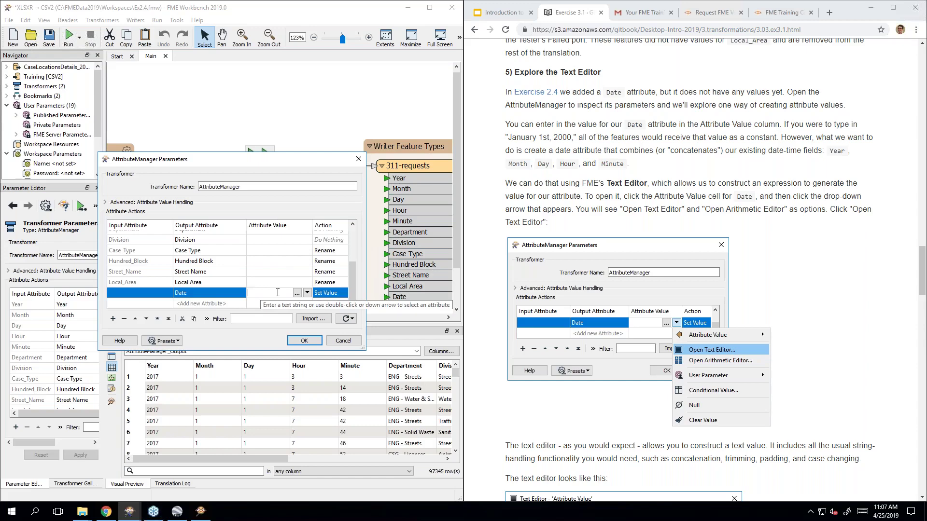
{"action": "type", "text": "January 1 200"}
{"action": "left_click", "coordinate": [304, 341]}
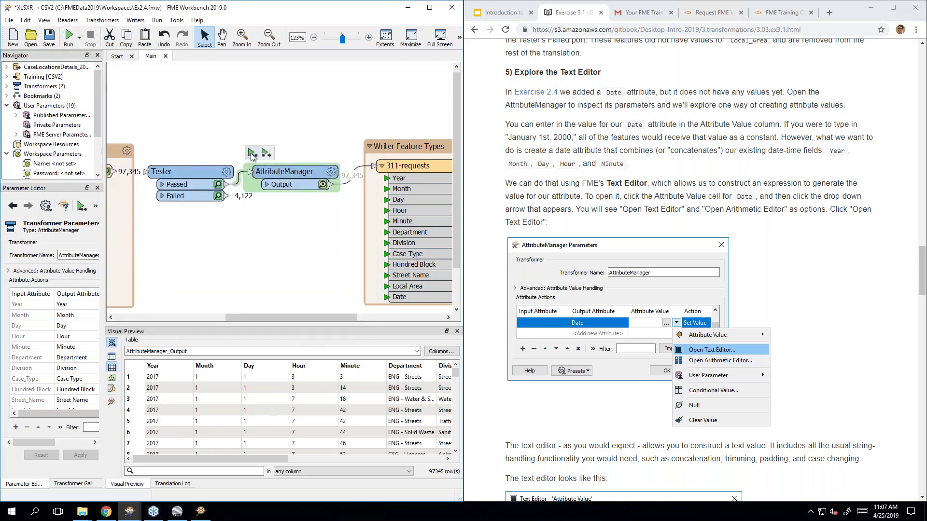
- Run the workspace up to the AttributeManager and inspect the Date column across its output records
{"action": "left_click", "coordinate": [251, 154]}
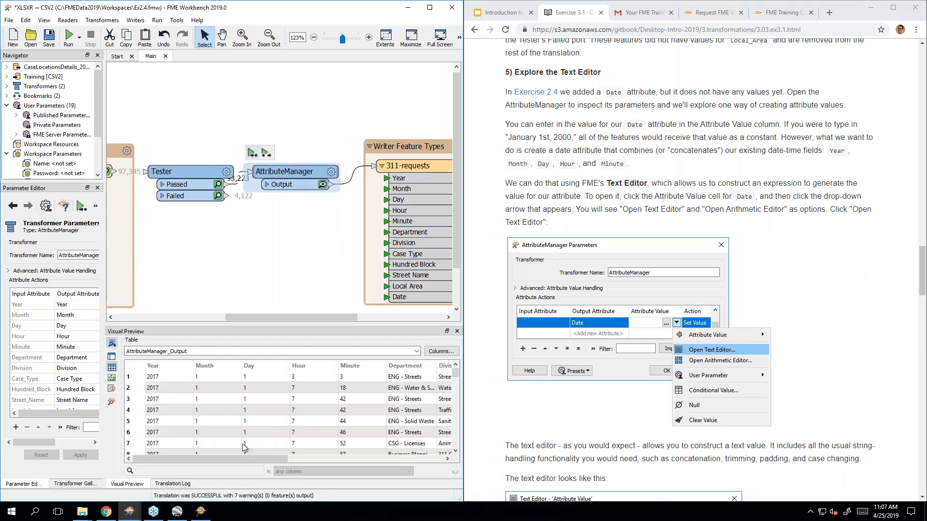
{"action": "left_click_drag", "start_coordinate": [261, 460], "coordinate": [446, 463]}
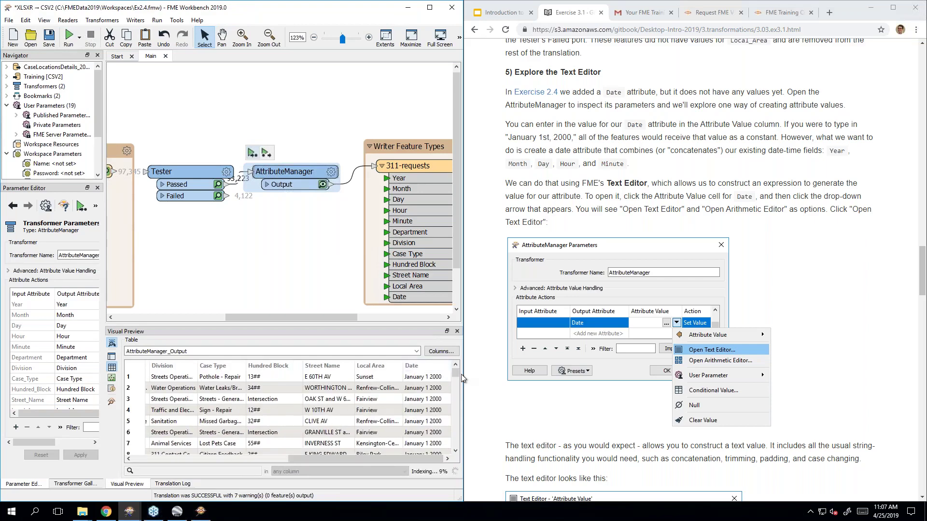
{"action": "left_click_drag", "start_coordinate": [457, 371], "coordinate": [456, 402]}
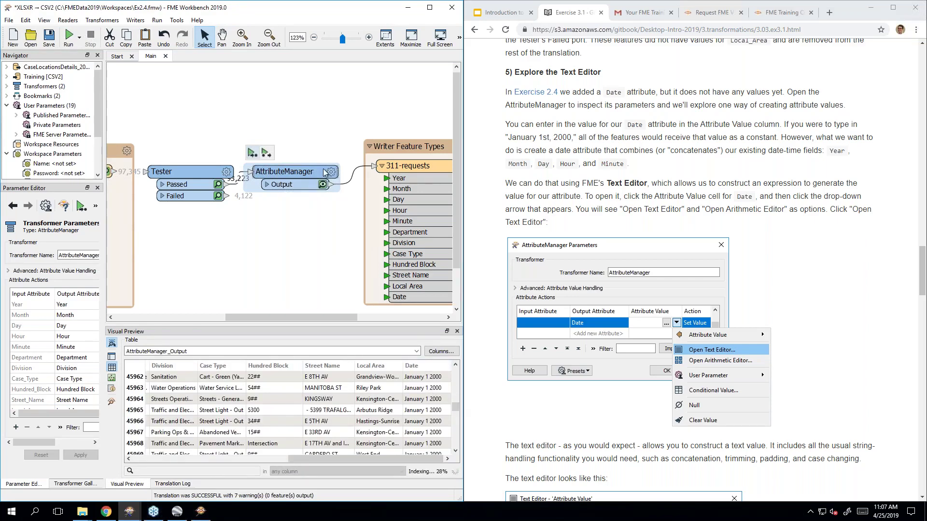
- Clear the constant from the Date attribute's value in the AttributeManager and open the Text Editor for that value
{"action": "double_click", "coordinate": [292, 173]}
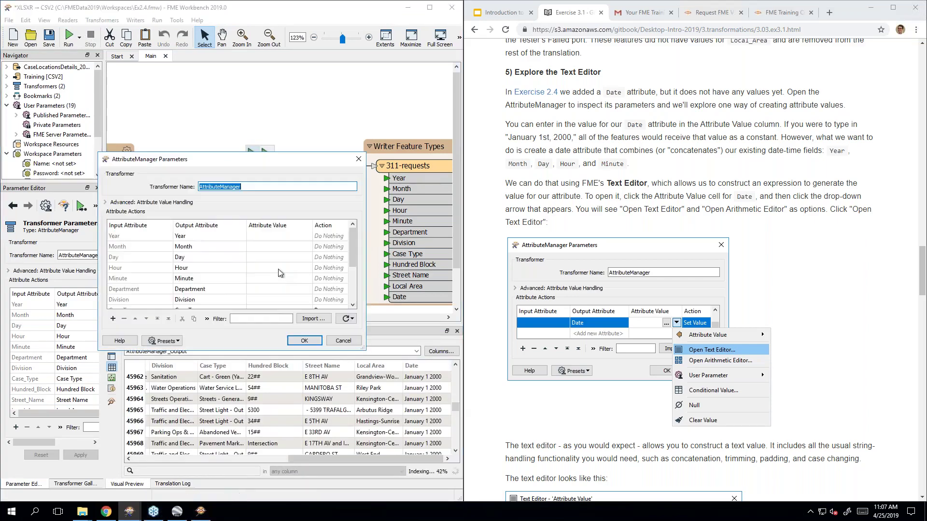
{"action": "scroll", "coordinate": [278, 293], "scroll_direction": "down", "scroll_amount": 2}
{"action": "left_click", "coordinate": [288, 293]}
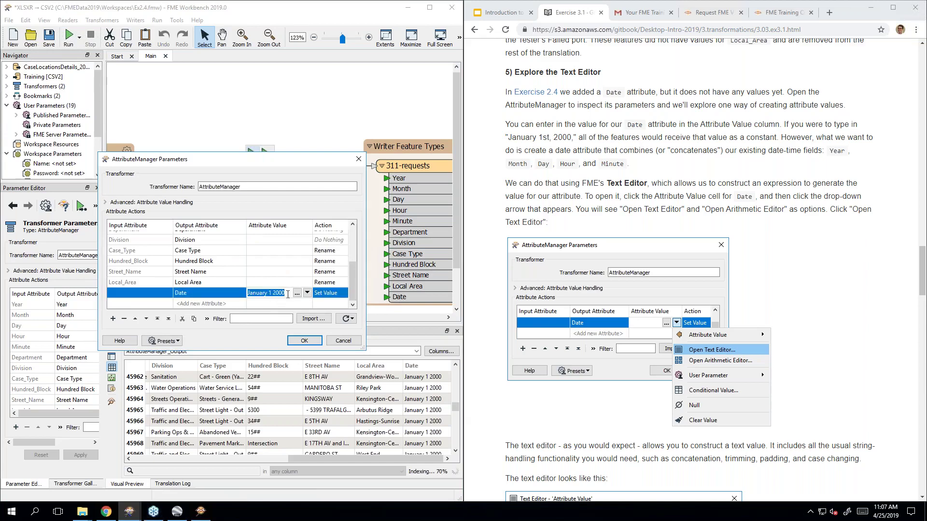
{"action": "key", "text": "Delete"}
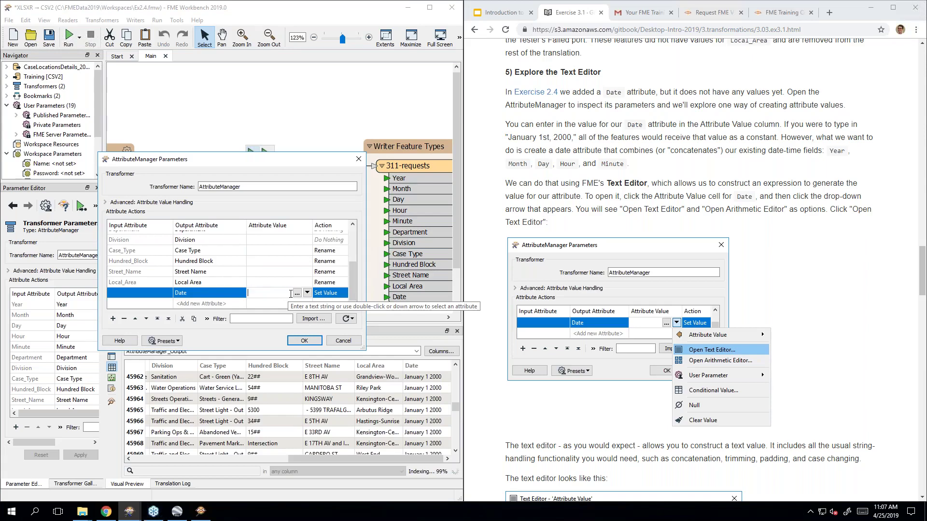
{"action": "left_click", "coordinate": [307, 293]}
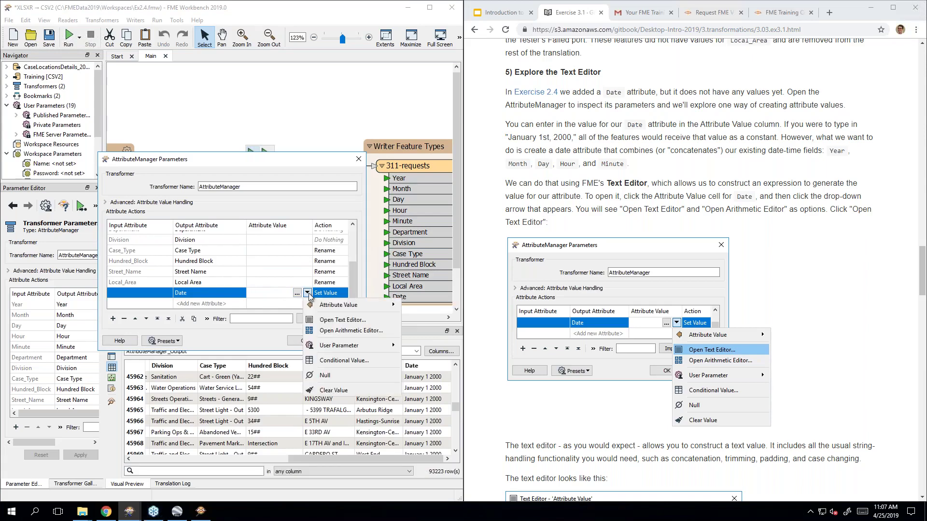
{"action": "left_click", "coordinate": [389, 322]}
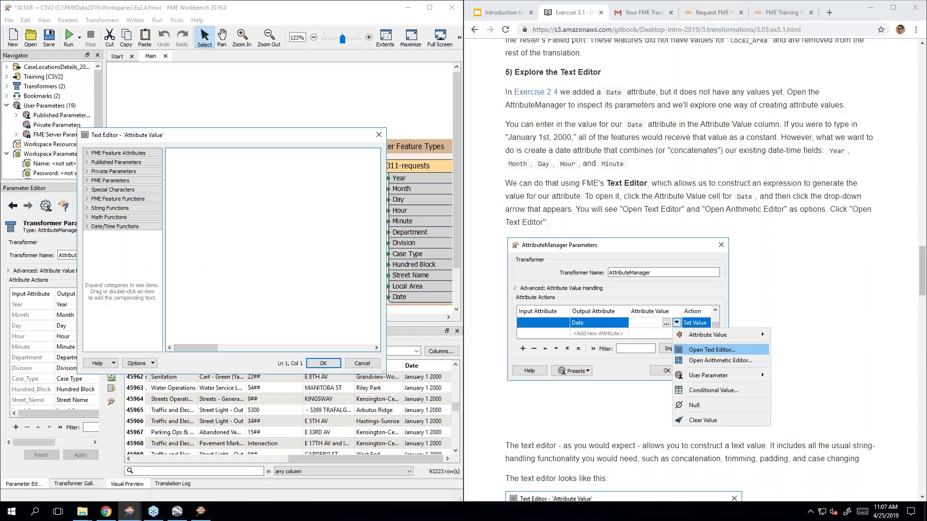
- Compare the Text Editor with the exercise description and examine its FME Feature Attributes and String Functions lists
{"action": "left_click", "coordinate": [857, 273]}
{"action": "scroll", "coordinate": [857, 274], "scroll_direction": "down", "scroll_amount": 5}
{"action": "scroll", "coordinate": [857, 274], "scroll_direction": "down", "scroll_amount": 1}
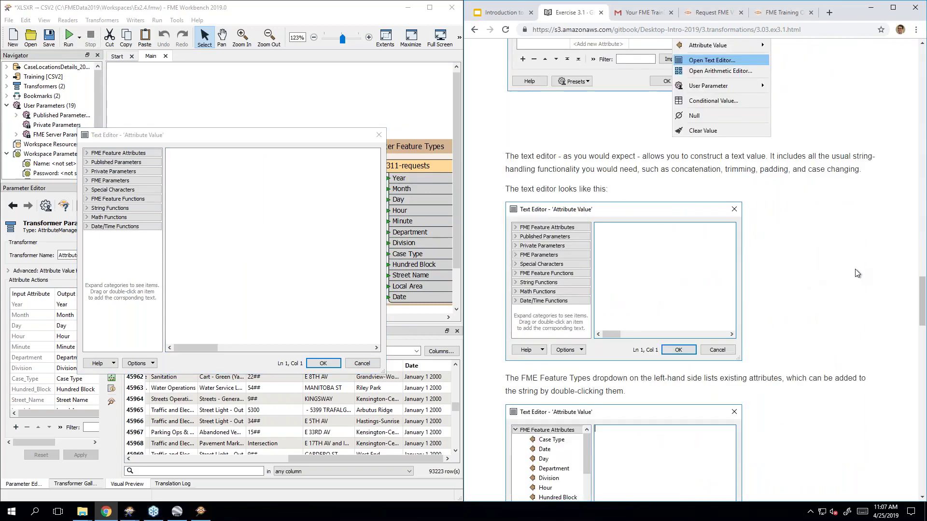
{"action": "scroll", "coordinate": [857, 273], "scroll_direction": "down", "scroll_amount": 1}
{"action": "left_click", "coordinate": [288, 233]}
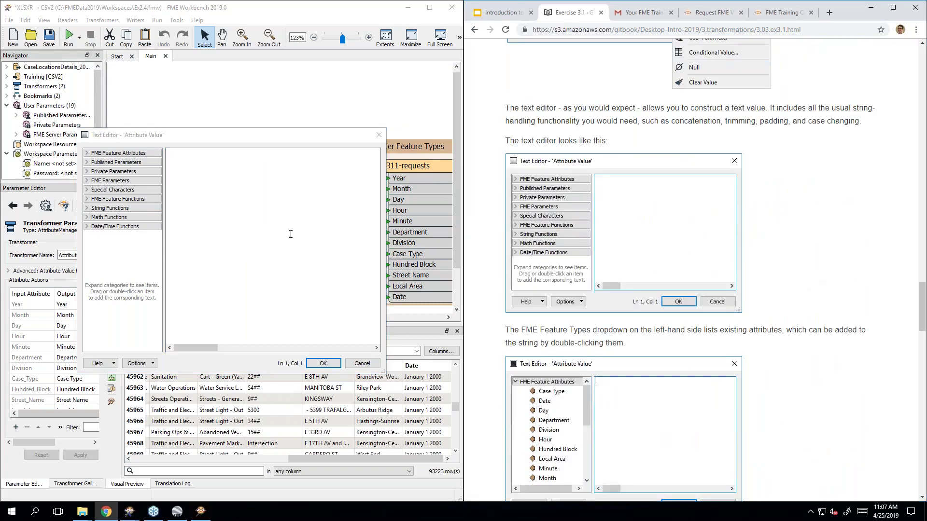
{"action": "left_click", "coordinate": [110, 154]}
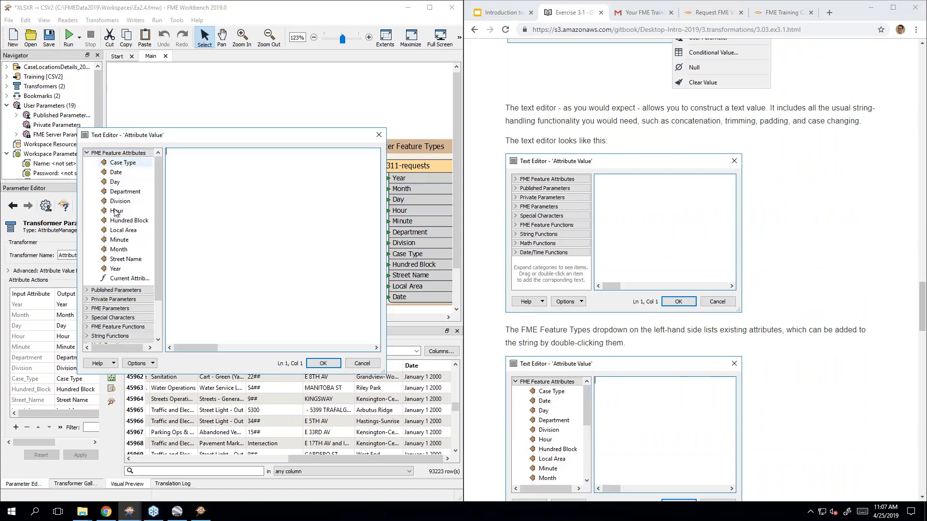
{"action": "left_click", "coordinate": [125, 153]}
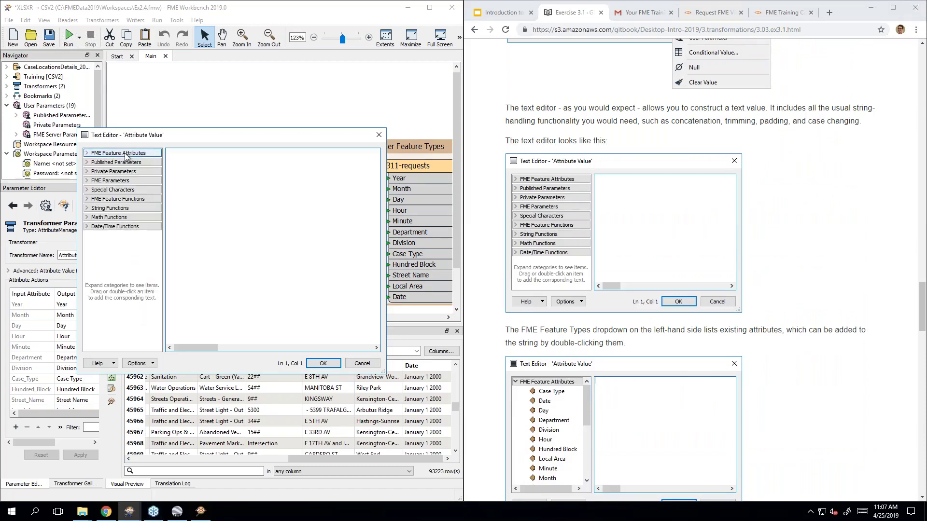
{"action": "left_click", "coordinate": [123, 209]}
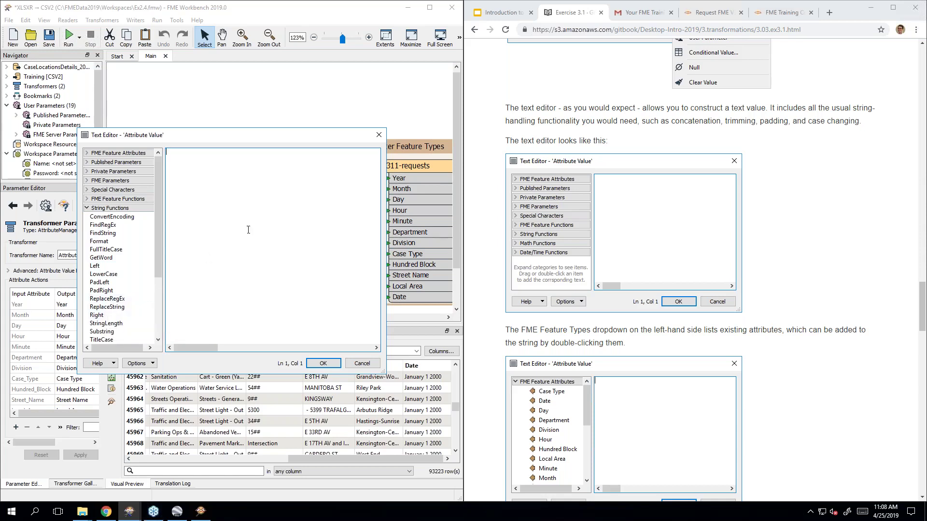
{"action": "left_click", "coordinate": [130, 208]}
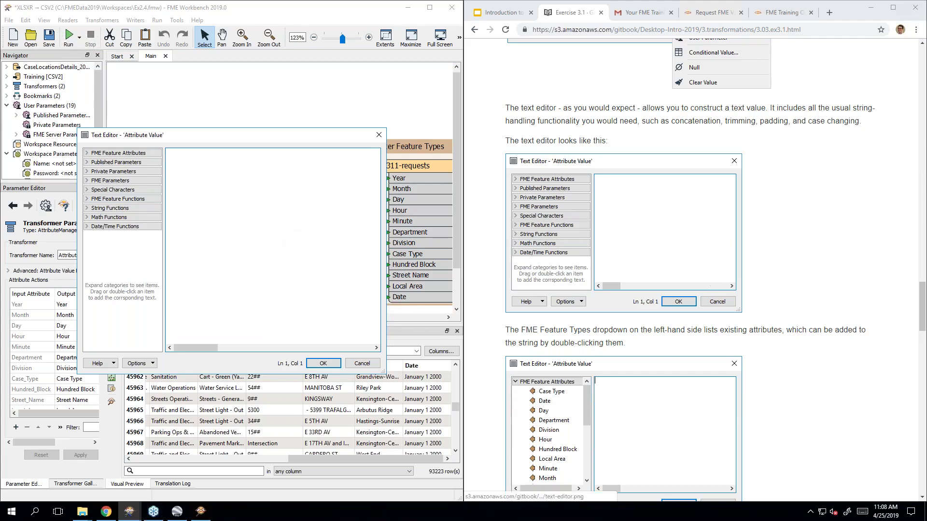
{"action": "scroll", "coordinate": [696, 270], "scroll_direction": "down", "scroll_amount": 5}
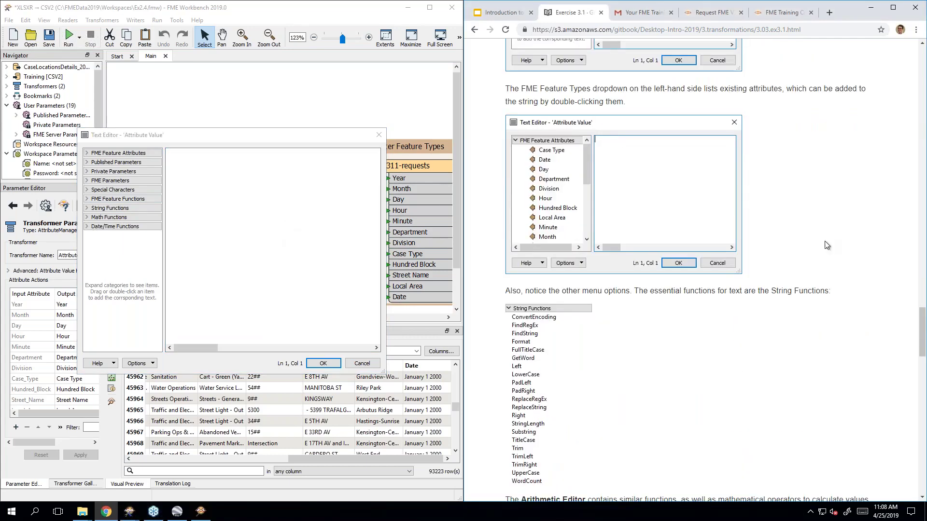
{"action": "left_click", "coordinate": [123, 154]}
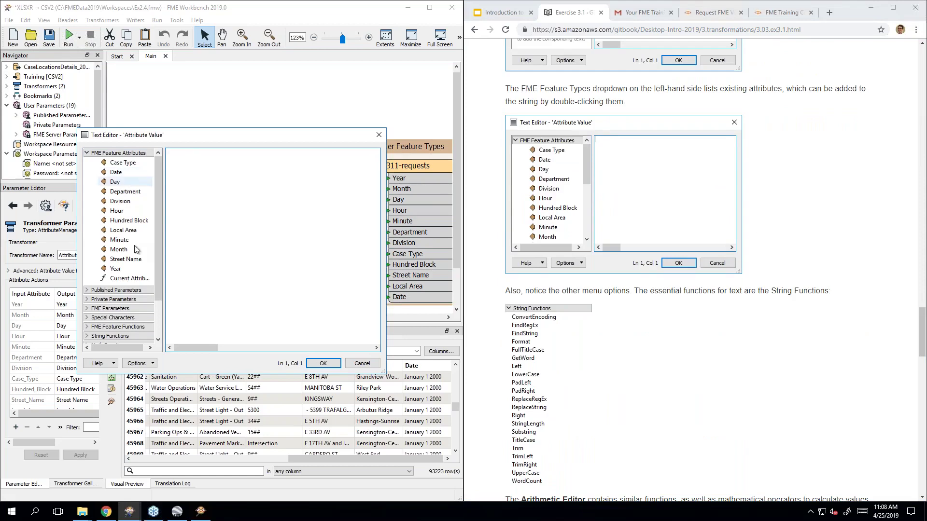
{"action": "left_click", "coordinate": [834, 189]}
{"action": "scroll", "coordinate": [834, 188], "scroll_direction": "down", "scroll_amount": 9}
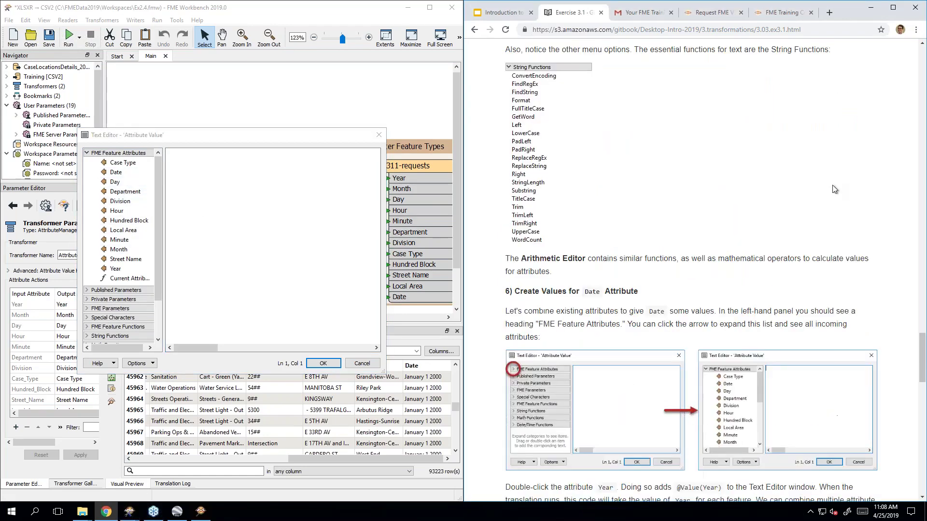
{"action": "left_click", "coordinate": [250, 223]}
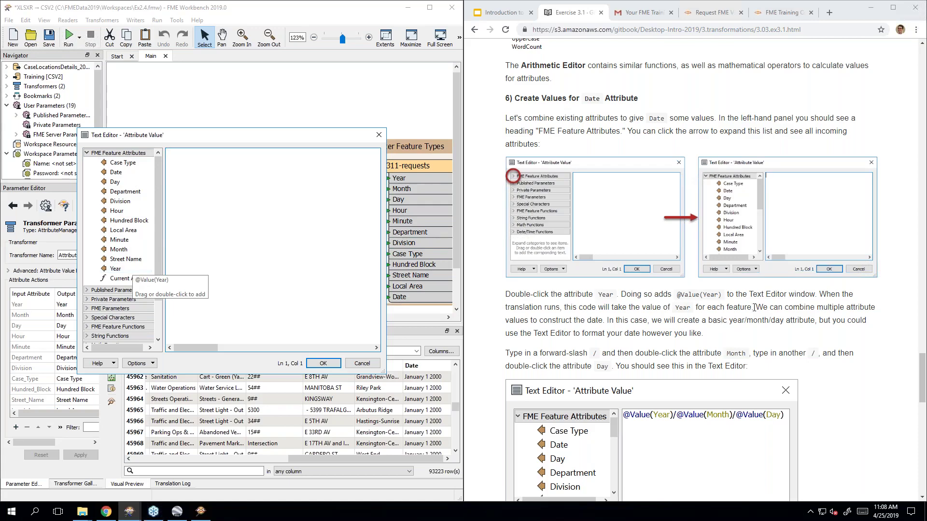
{"action": "left_click", "coordinate": [130, 269]}
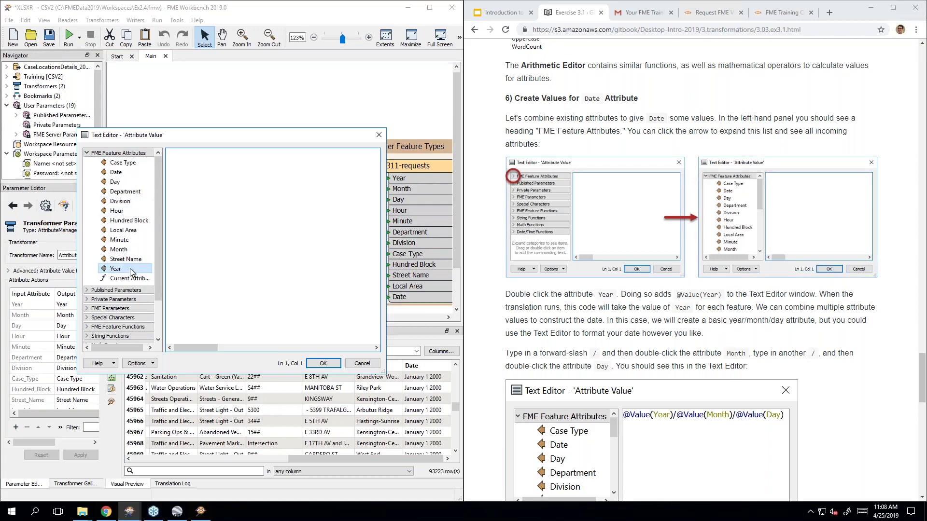
{"action": "double_click", "coordinate": [130, 270]}
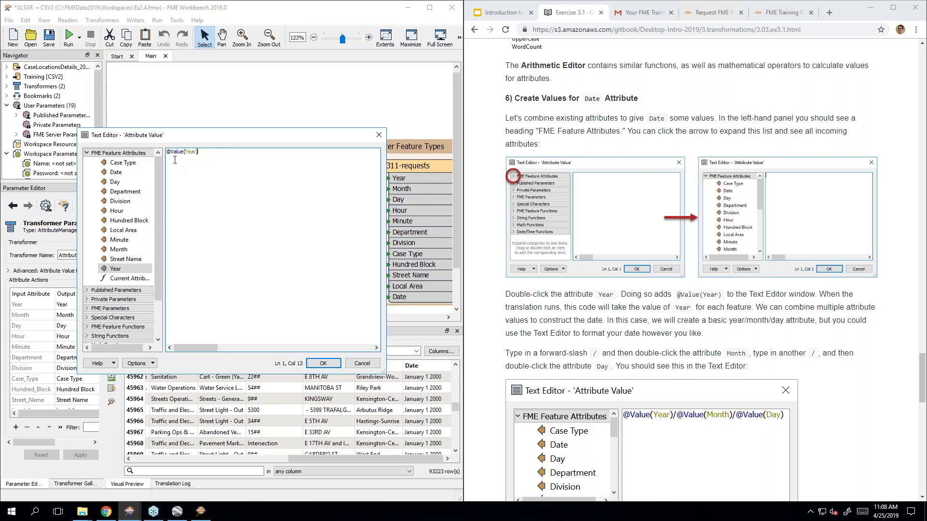
{"action": "left_click", "coordinate": [764, 326]}
{"action": "scroll", "coordinate": [763, 327], "scroll_direction": "down", "scroll_amount": 3}
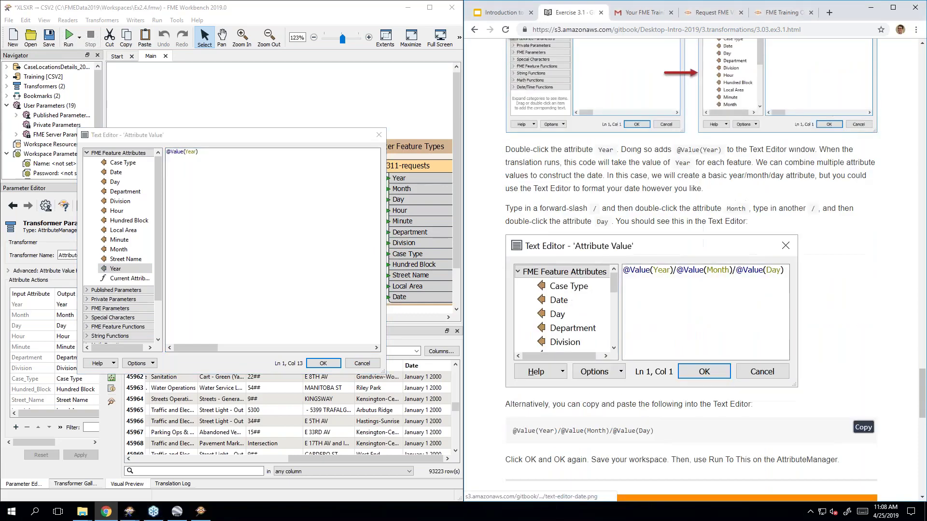
{"action": "left_click", "coordinate": [298, 197]}
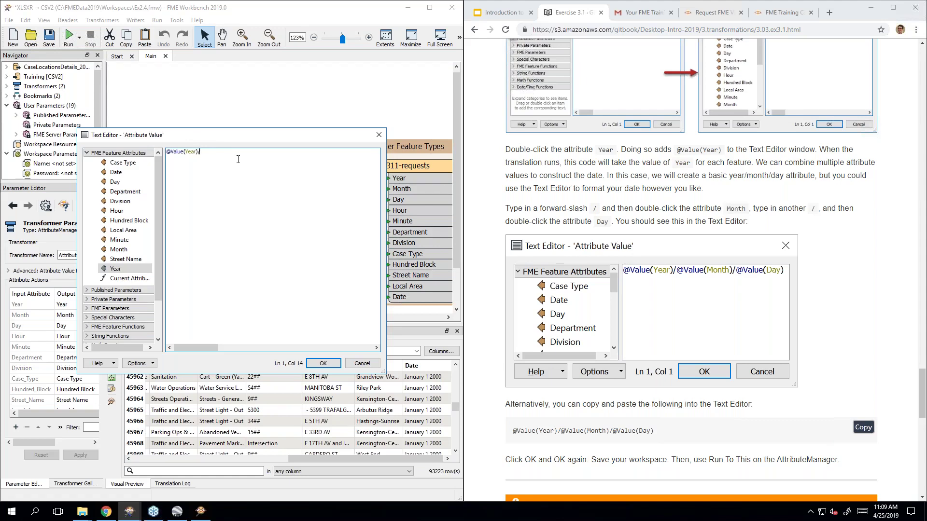
{"action": "double_click", "coordinate": [119, 249]}
{"action": "type", "text": "/"}
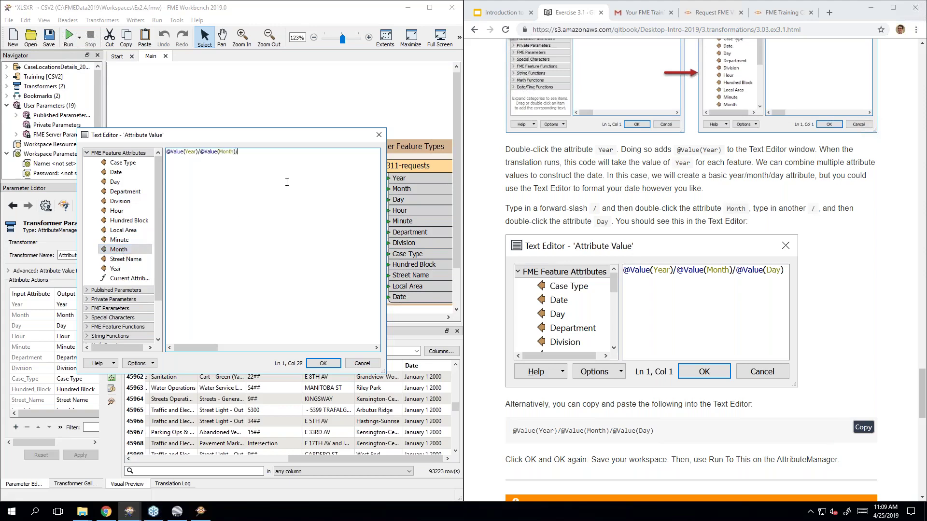
{"action": "double_click", "coordinate": [126, 180]}
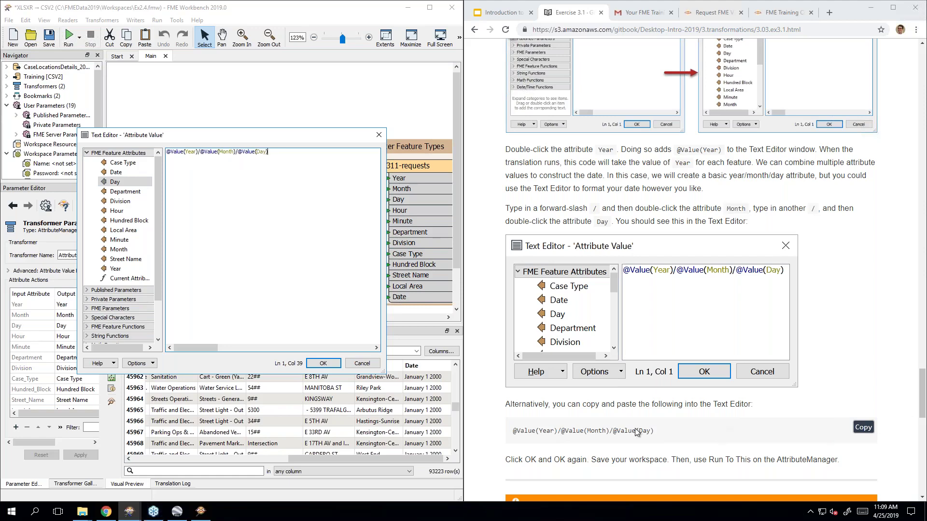
{"action": "left_click", "coordinate": [630, 459]}
{"action": "scroll", "coordinate": [603, 444], "scroll_direction": "down", "scroll_amount": 2}
{"action": "left_click", "coordinate": [279, 213]}
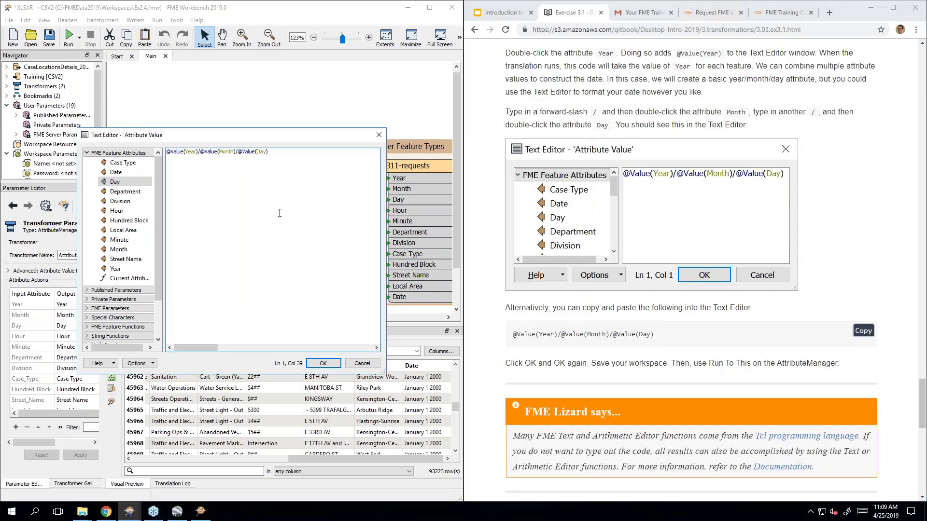
{"action": "key", "text": "Return"}
{"action": "type", "text": "@Value(Day)"}
{"action": "key", "text": "shift+Home"}
{"action": "key", "text": "BackSpace"}
{"action": "key", "text": "BackSpace"}
- Accept the Date expression and the AttributeManager parameters, and run the workspace to the AttributeManager
{"action": "left_click", "coordinate": [675, 385]}
{"action": "scroll", "coordinate": [675, 385], "scroll_direction": "down", "scroll_amount": 8}
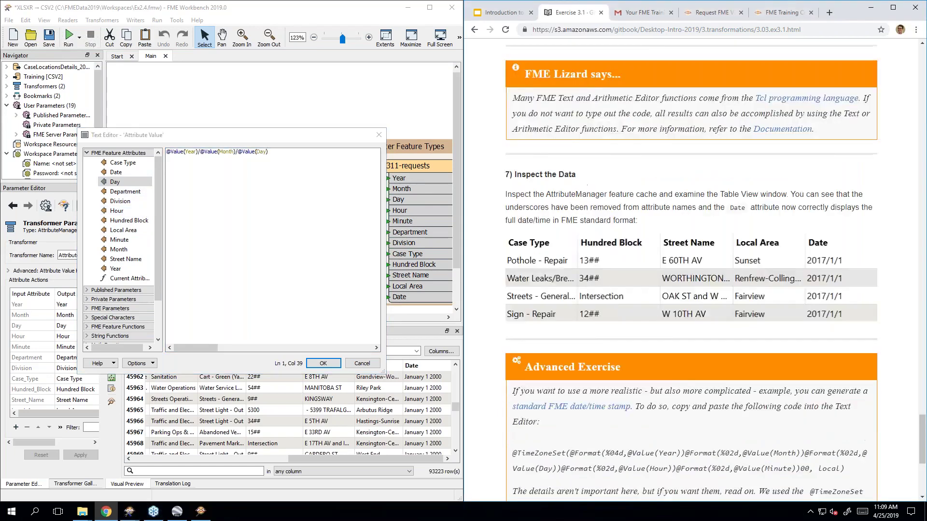
{"action": "left_click", "coordinate": [304, 191]}
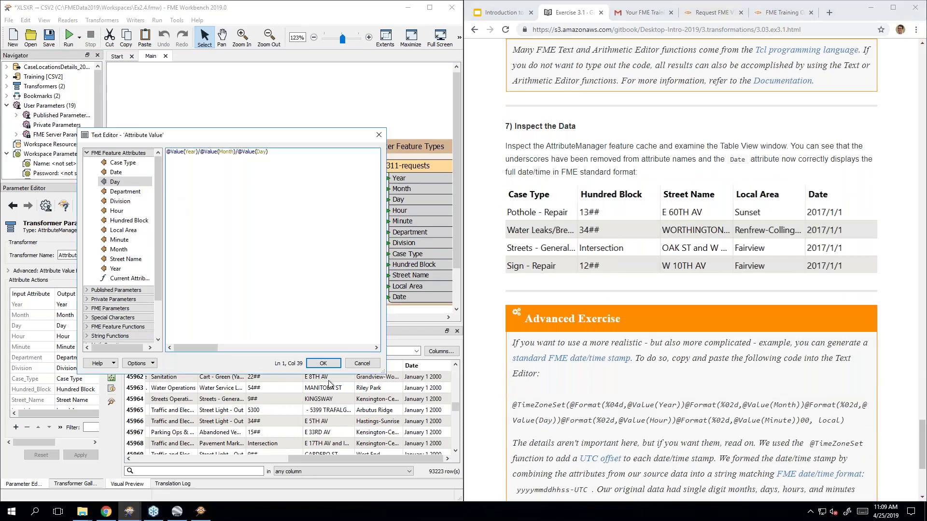
{"action": "left_click", "coordinate": [323, 363]}
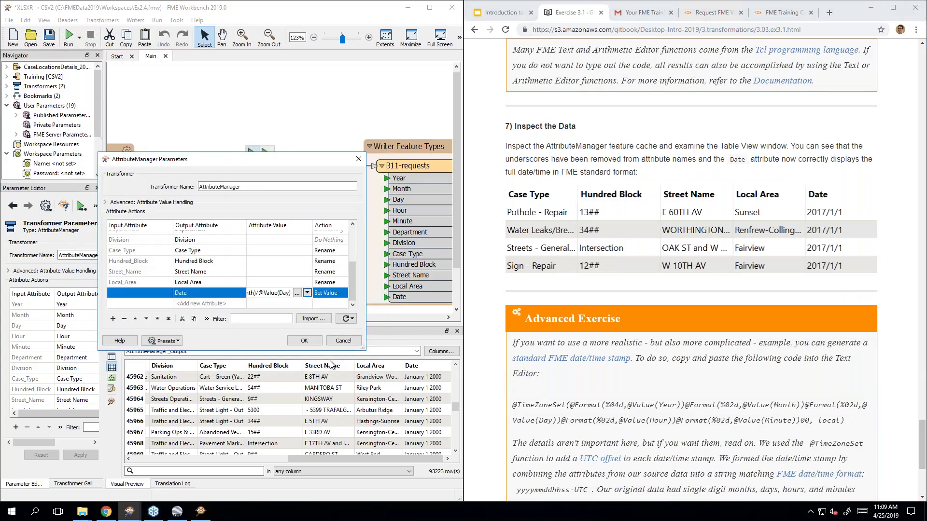
{"action": "left_click", "coordinate": [304, 341]}
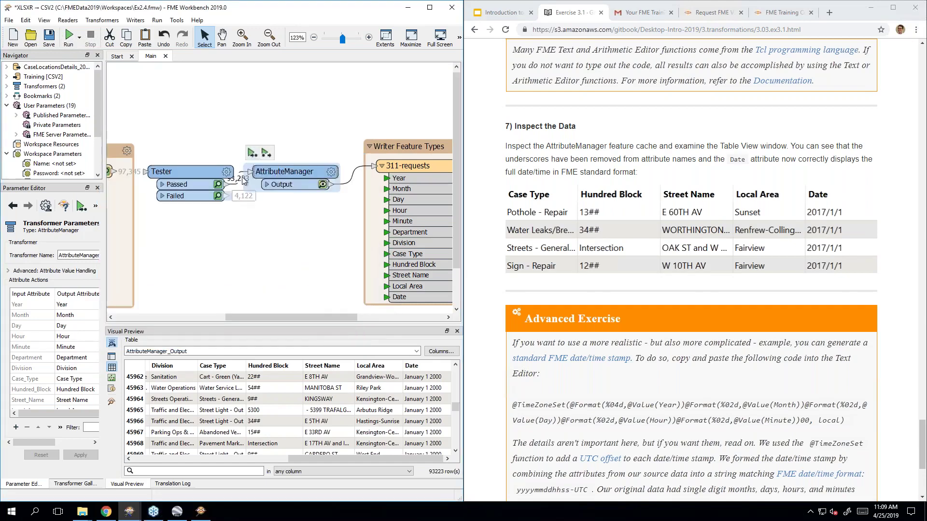
{"action": "left_click", "coordinate": [252, 153]}
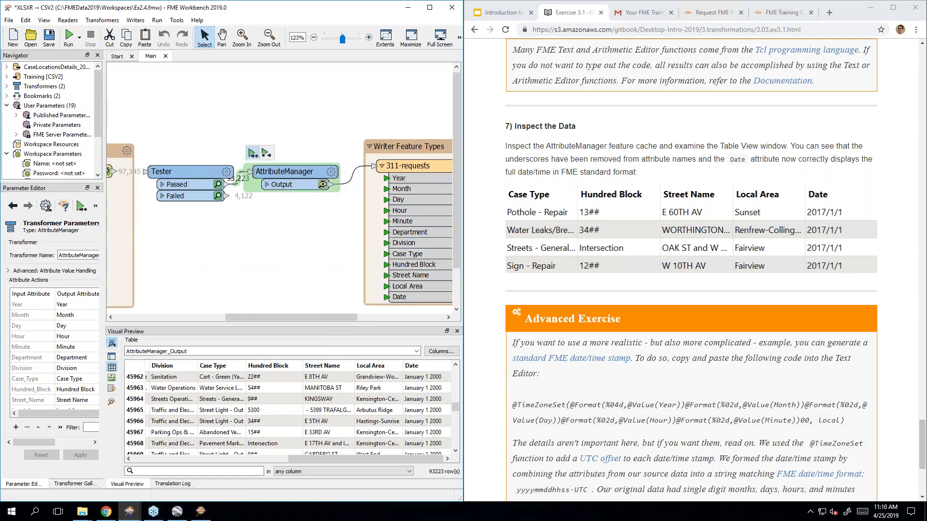
- Inspect the Date column across the AttributeManager output records and compare it with the expected table in step 7 of the exercise
{"action": "scroll", "coordinate": [750, 136], "scroll_direction": "up", "scroll_amount": 1}
{"action": "scroll", "coordinate": [748, 133], "scroll_direction": "up", "scroll_amount": 5}
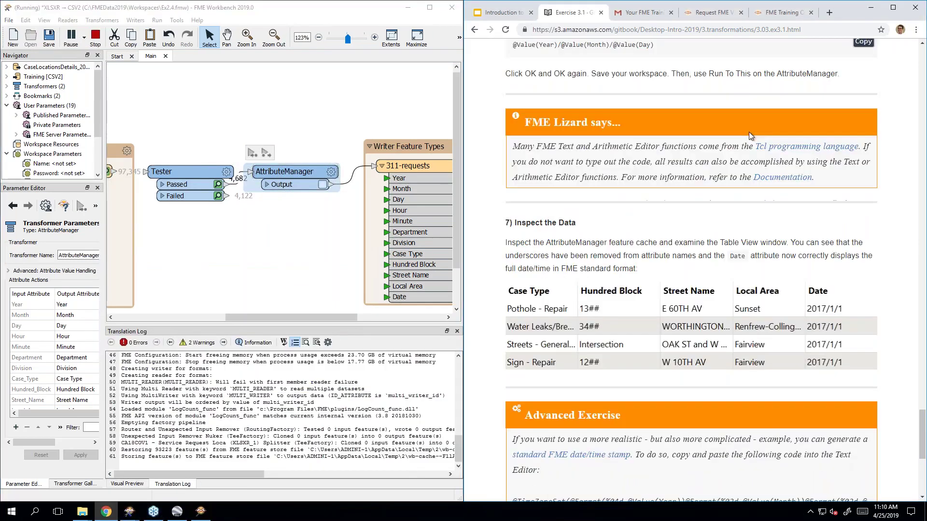
{"action": "scroll", "coordinate": [749, 132], "scroll_direction": "down", "scroll_amount": 8}
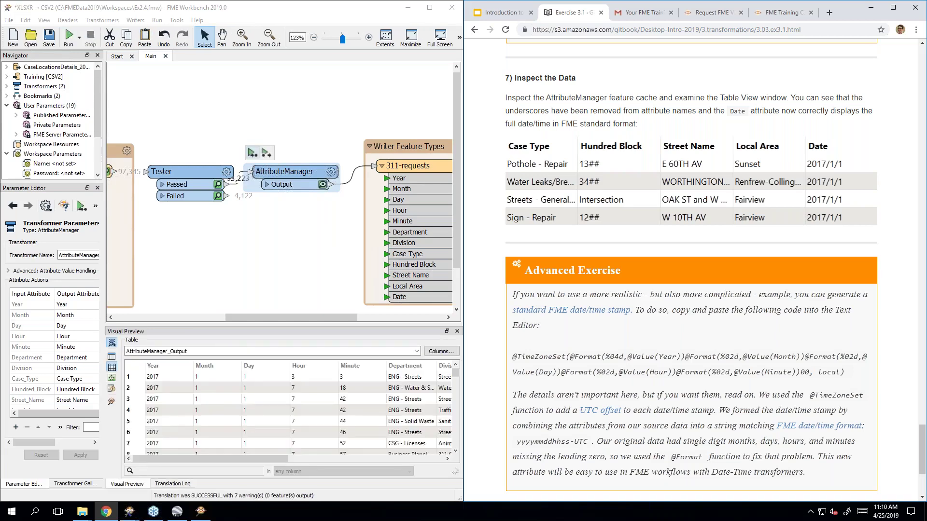
{"action": "left_click", "coordinate": [322, 458]}
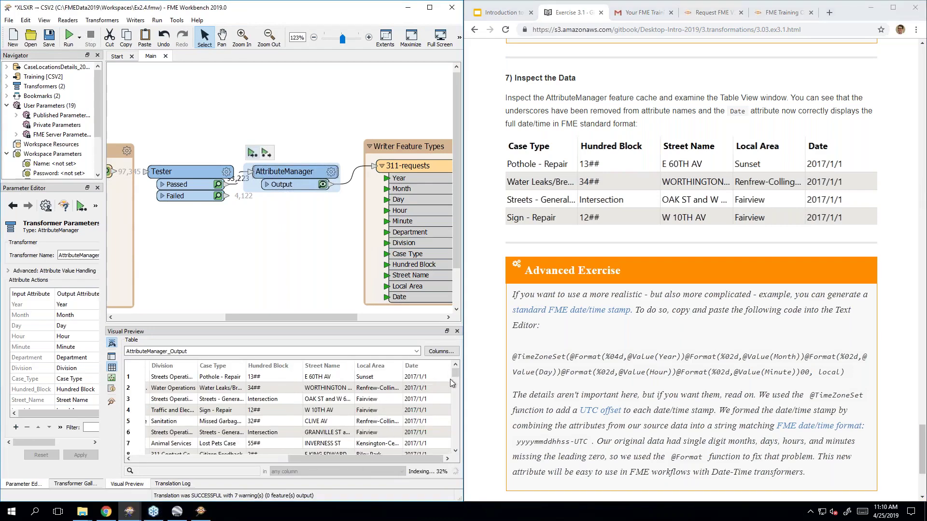
{"action": "left_click_drag", "start_coordinate": [455, 375], "coordinate": [462, 404]}
{"action": "left_click", "coordinate": [500, 368]}
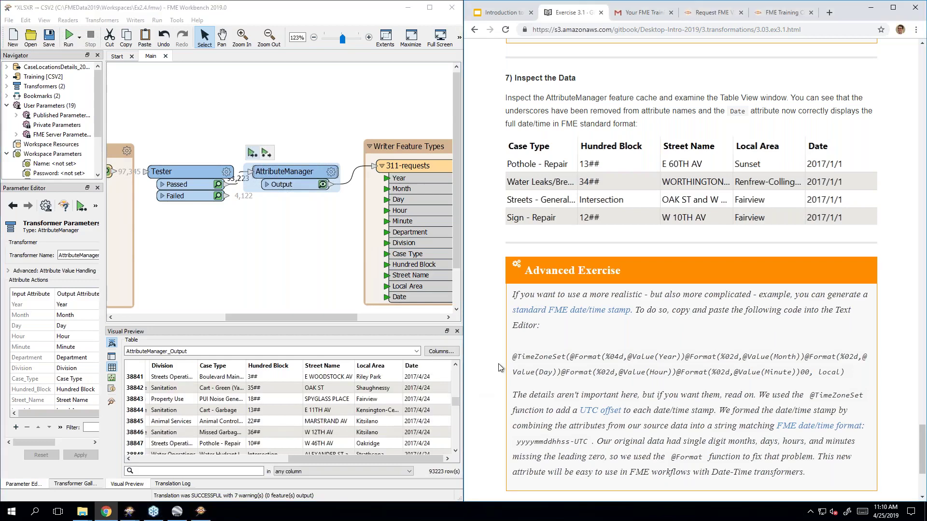
{"action": "scroll", "coordinate": [500, 368], "scroll_direction": "down", "scroll_amount": 4}
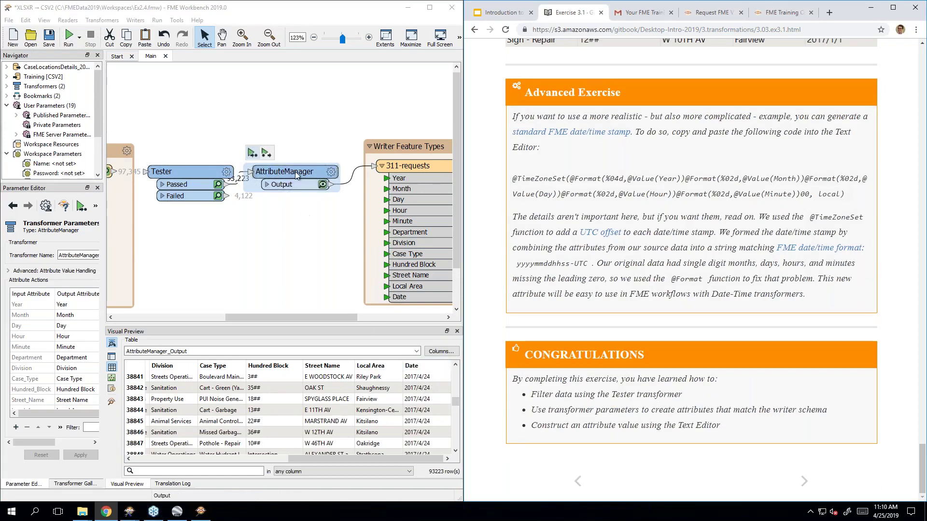
{"action": "left_click", "coordinate": [455, 412]}
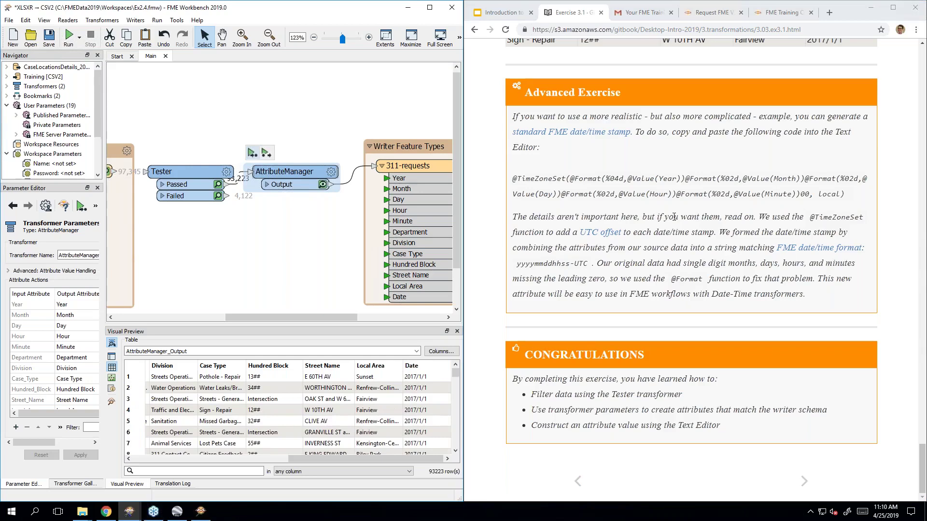
- Review the Advanced Exercise's date/time stamp code and continue to the Locating Transformers page of the training manual
{"action": "mouse_move", "coordinate": [513, 179]}
{"action": "left_mouse_down"}
{"action": "mouse_move", "coordinate": [853, 194]}
{"action": "mouse_move", "coordinate": [610, 194]}
{"action": "mouse_move", "coordinate": [513, 181]}
{"action": "left_mouse_up"}
{"action": "left_click", "coordinate": [513, 181]}
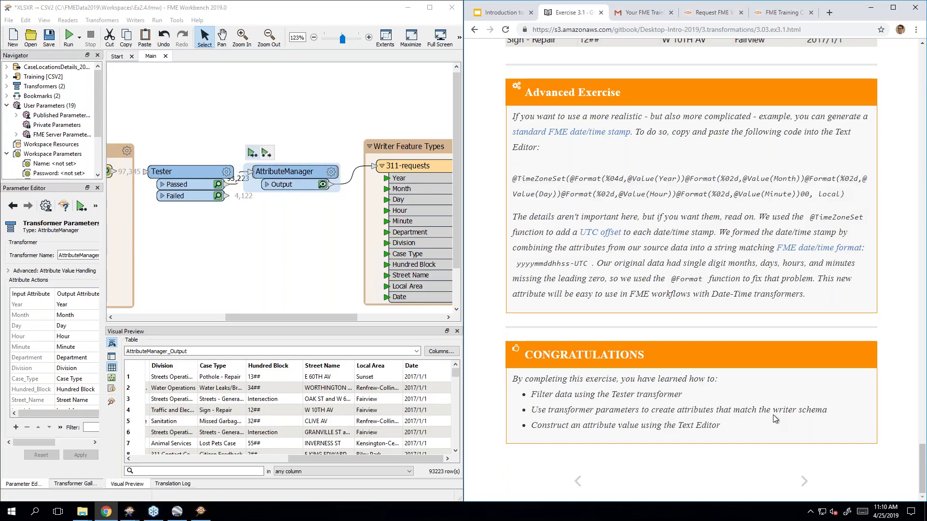
{"action": "left_click", "coordinate": [804, 482]}
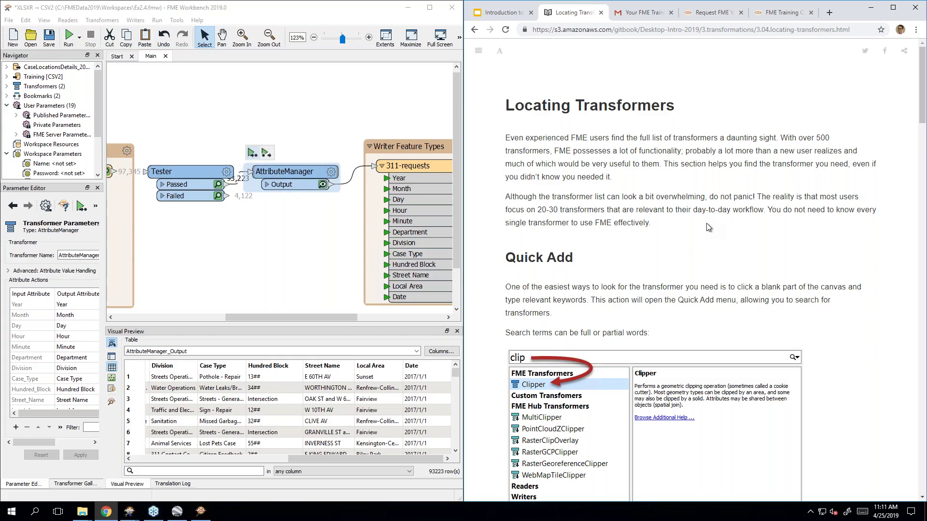
{"action": "scroll", "coordinate": [709, 227], "scroll_direction": "down", "scroll_amount": 3}
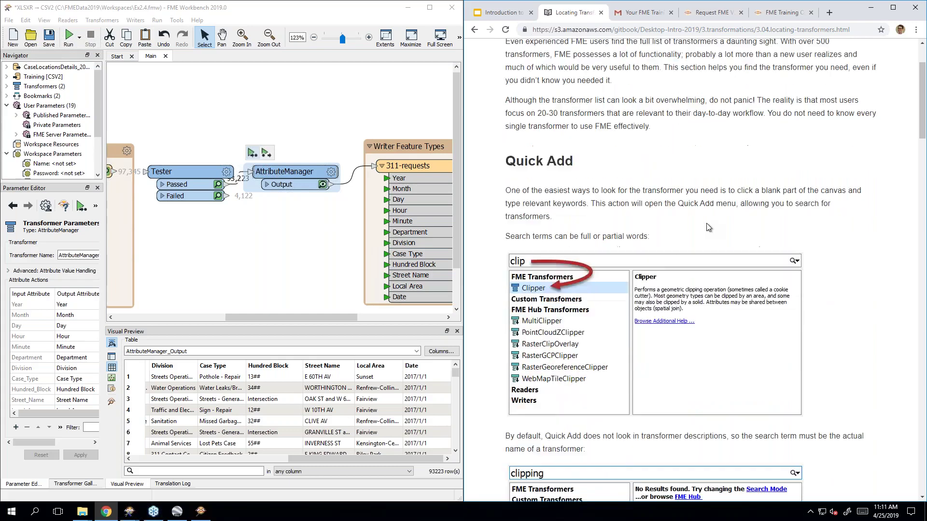
{"action": "scroll", "coordinate": [709, 222], "scroll_direction": "up", "scroll_amount": 2}
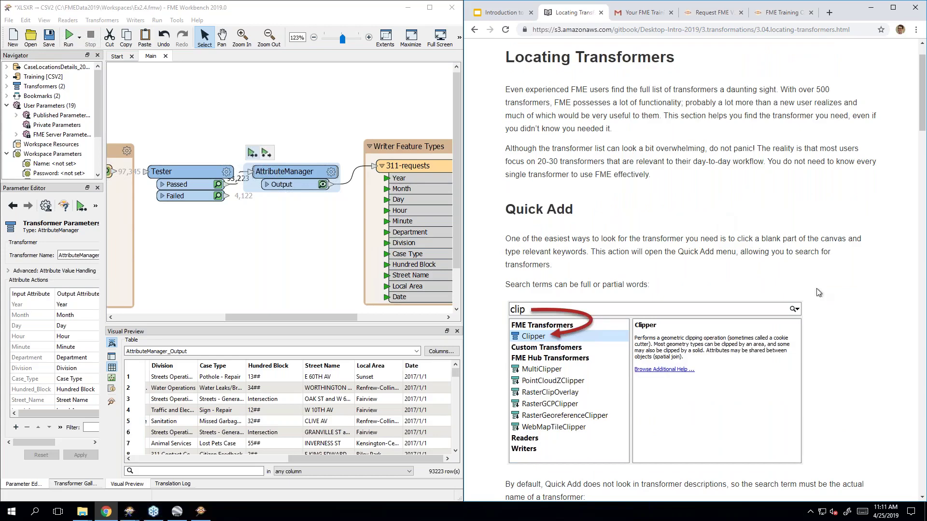
- Show the Transformer Gallery and view the description of its All category
{"action": "left_click", "coordinate": [72, 483]}
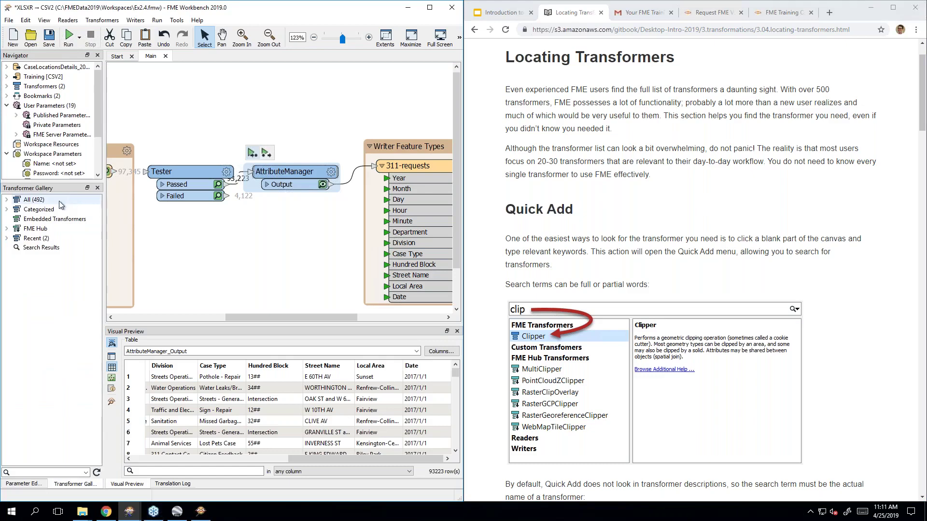
{"action": "mouse_move", "coordinate": [57, 204]}
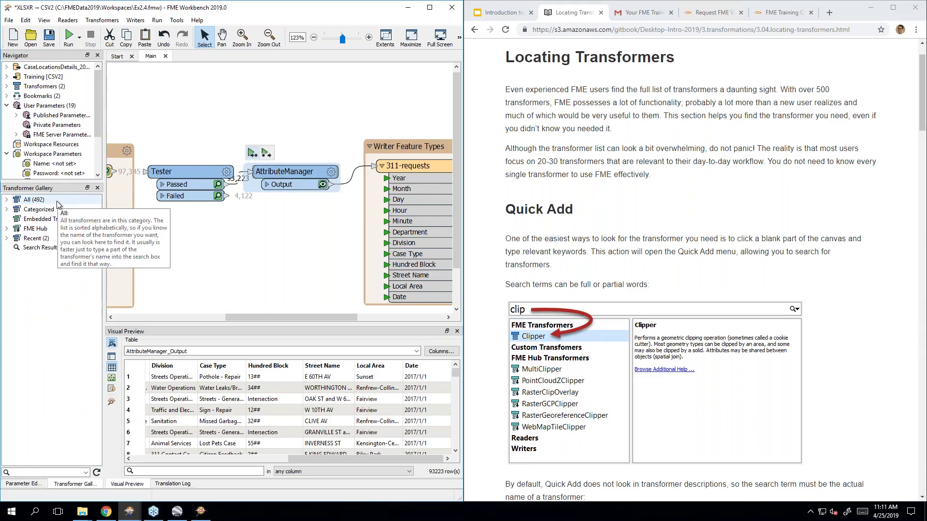
{"action": "left_click", "coordinate": [710, 229]}
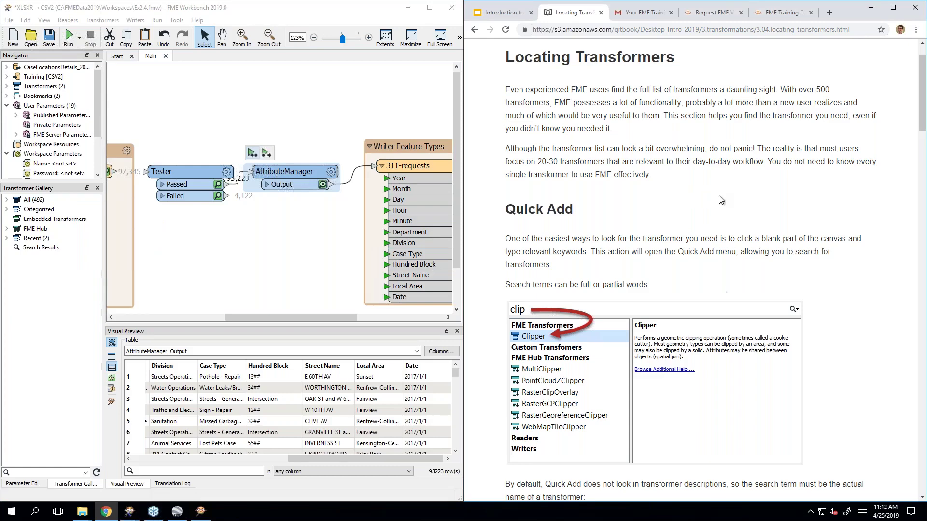
- Read the manual's Quick Add section and search for "clip" with Quick Add on an empty part of the canvas
{"action": "scroll", "coordinate": [720, 199], "scroll_direction": "down", "scroll_amount": 1}
{"action": "scroll", "coordinate": [711, 189], "scroll_direction": "down", "scroll_amount": 1}
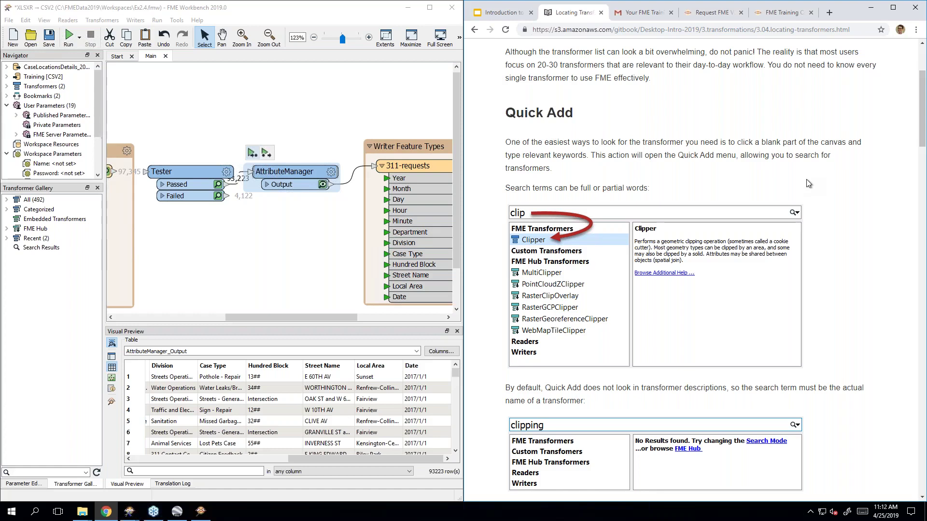
{"action": "scroll", "coordinate": [816, 169], "scroll_direction": "down", "scroll_amount": 1}
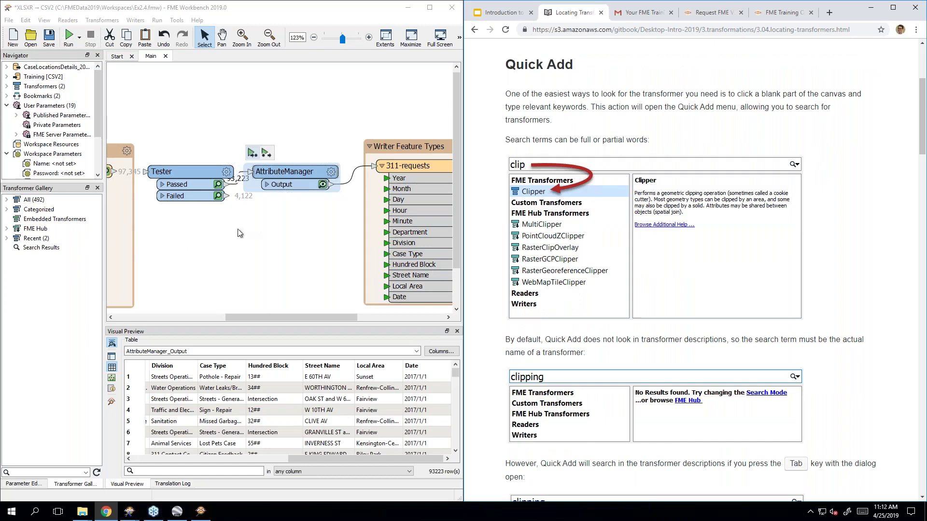
{"action": "left_click", "coordinate": [221, 233]}
{"action": "scroll", "coordinate": [212, 227], "scroll_direction": "down", "scroll_amount": 1}
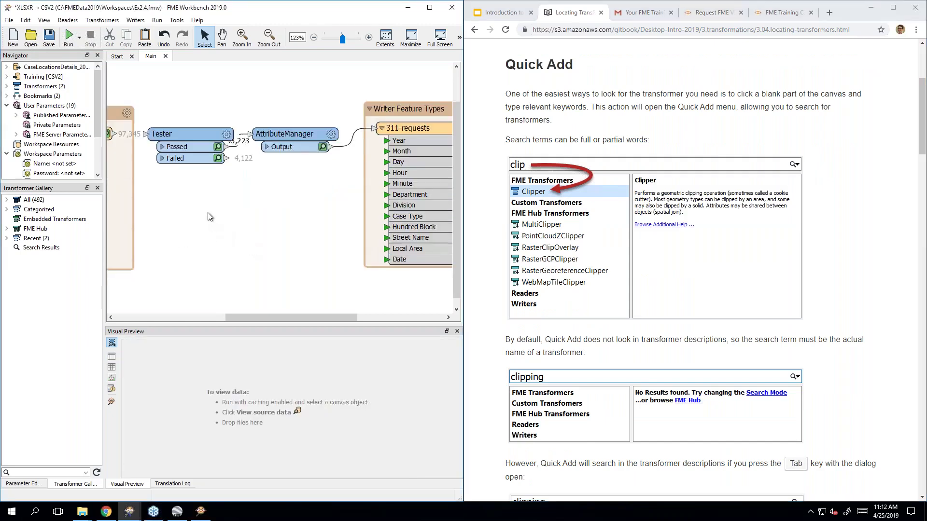
{"action": "type", "text": "clip"}
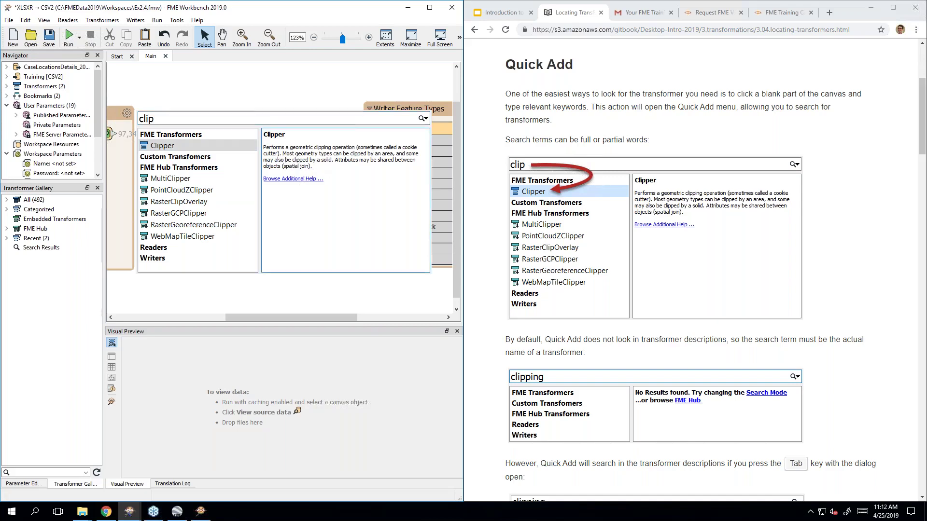
- Open the full help page for the Clipper transformer, examine its usage, ports, parameters and reference sections, and close it
{"action": "key", "text": "Escape"}
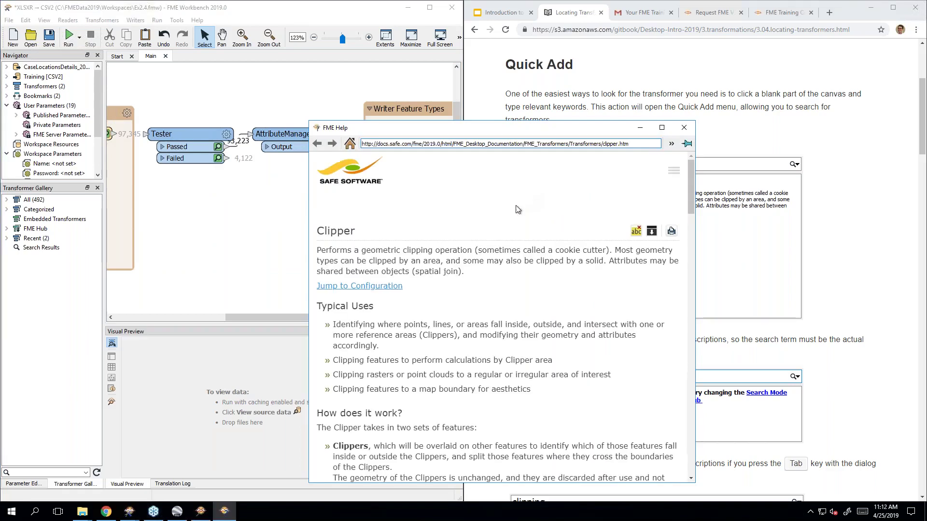
{"action": "scroll", "coordinate": [449, 297], "scroll_direction": "down", "scroll_amount": 3}
{"action": "scroll", "coordinate": [450, 297], "scroll_direction": "down", "scroll_amount": 12}
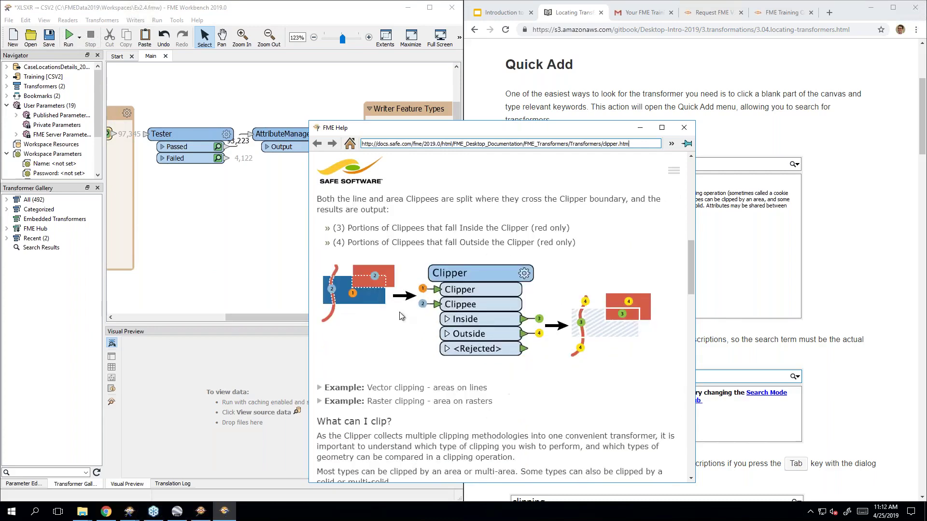
{"action": "scroll", "coordinate": [489, 229], "scroll_direction": "down", "scroll_amount": 3}
{"action": "scroll", "coordinate": [489, 229], "scroll_direction": "down", "scroll_amount": 5}
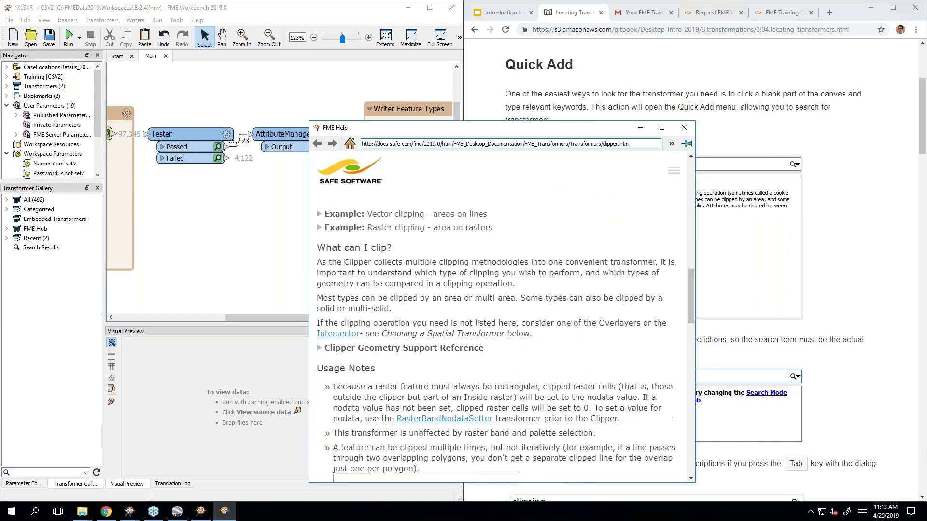
{"action": "scroll", "coordinate": [471, 316], "scroll_direction": "down", "scroll_amount": 2}
{"action": "scroll", "coordinate": [395, 385], "scroll_direction": "down", "scroll_amount": 10}
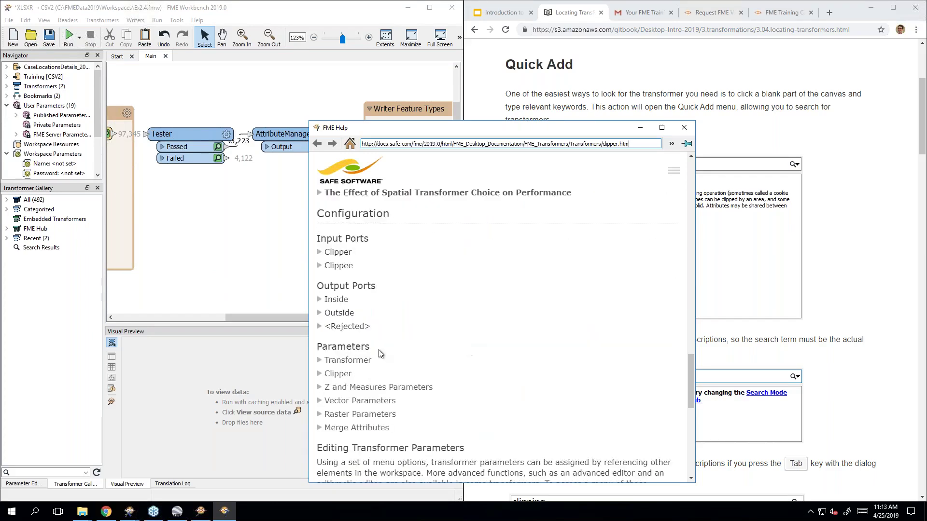
{"action": "scroll", "coordinate": [395, 385], "scroll_direction": "down", "scroll_amount": 5}
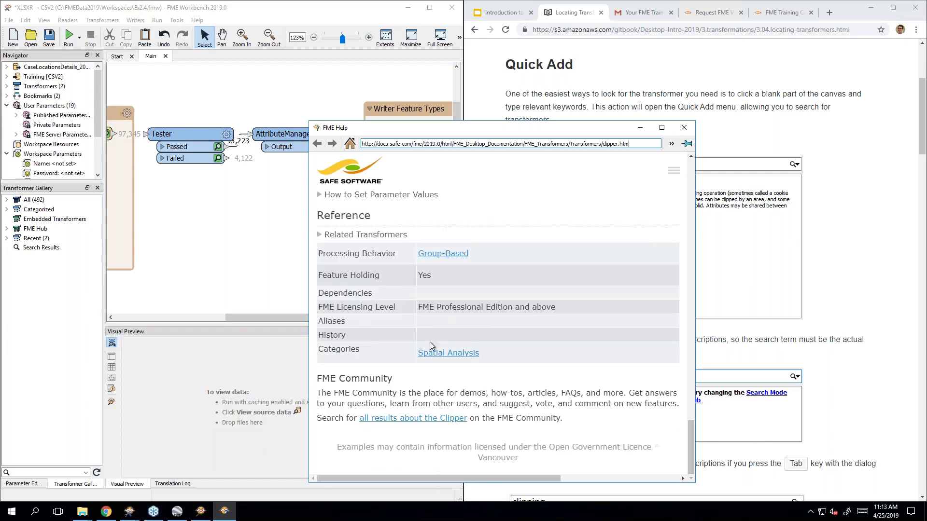
{"action": "left_click", "coordinate": [684, 127]}
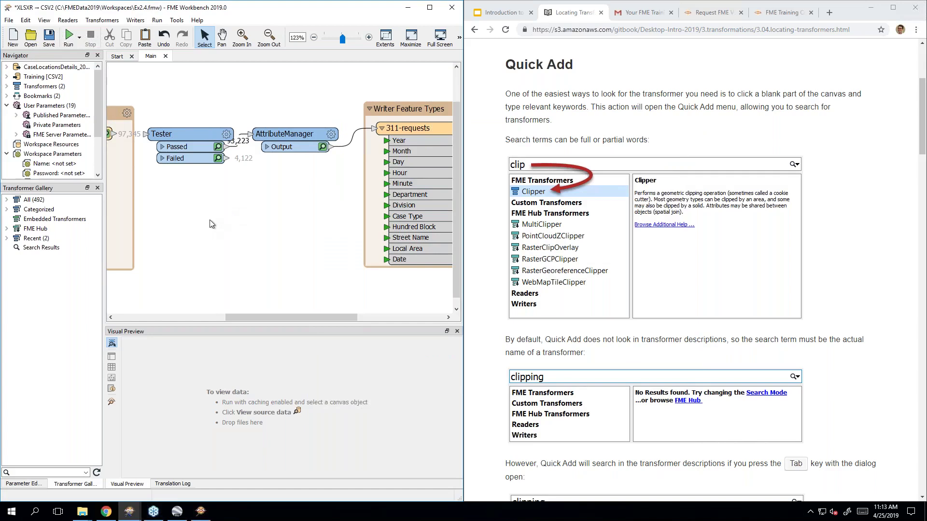
- Search Quick Add for "clipping", extend the search to transformer descriptions, and compare it with the manual's example
{"action": "type", "text": "clipping"}
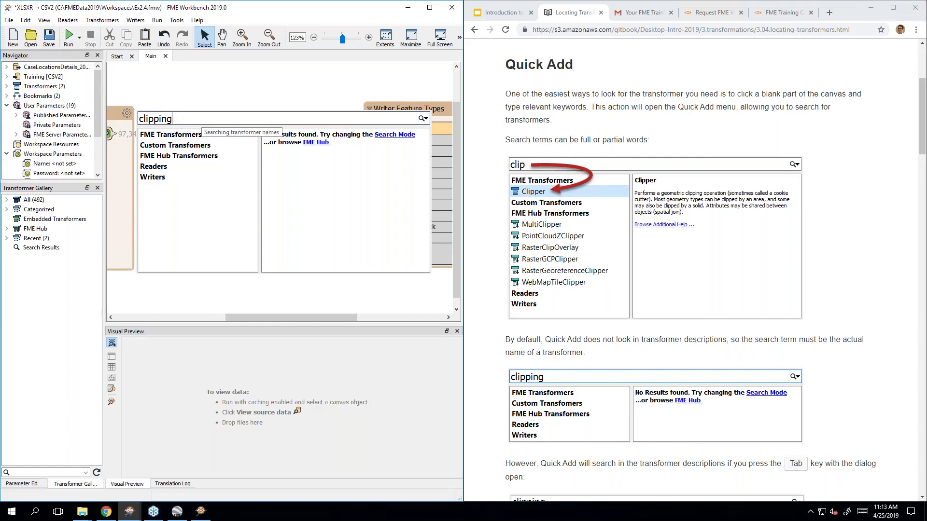
{"action": "key", "text": "Tab"}
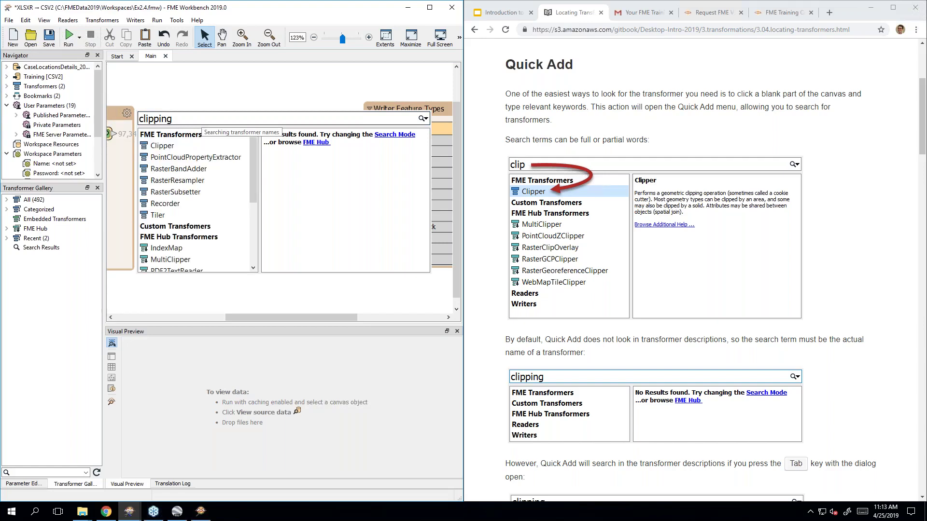
{"action": "scroll", "coordinate": [883, 268], "scroll_direction": "down", "scroll_amount": 7}
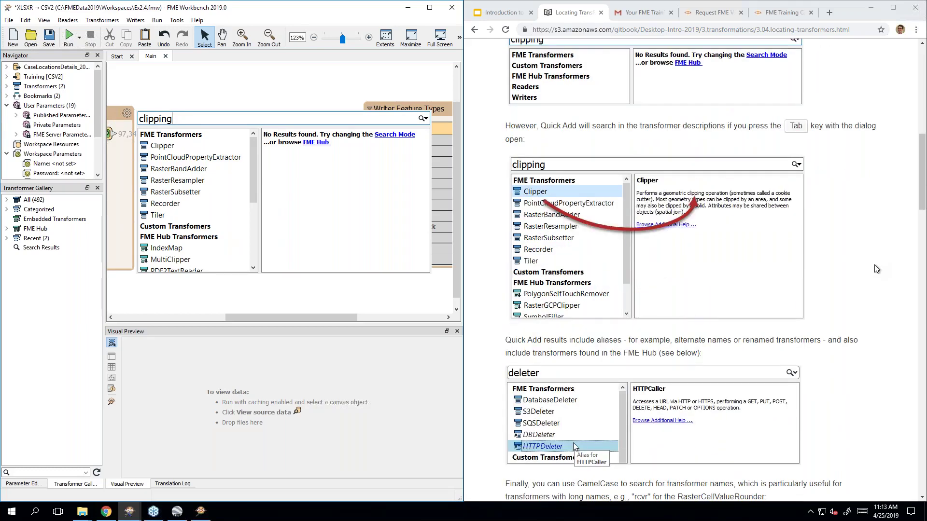
- View the Clipper's description in the Quick Add results and switch the search back to transformer names only
{"action": "left_click", "coordinate": [193, 145]}
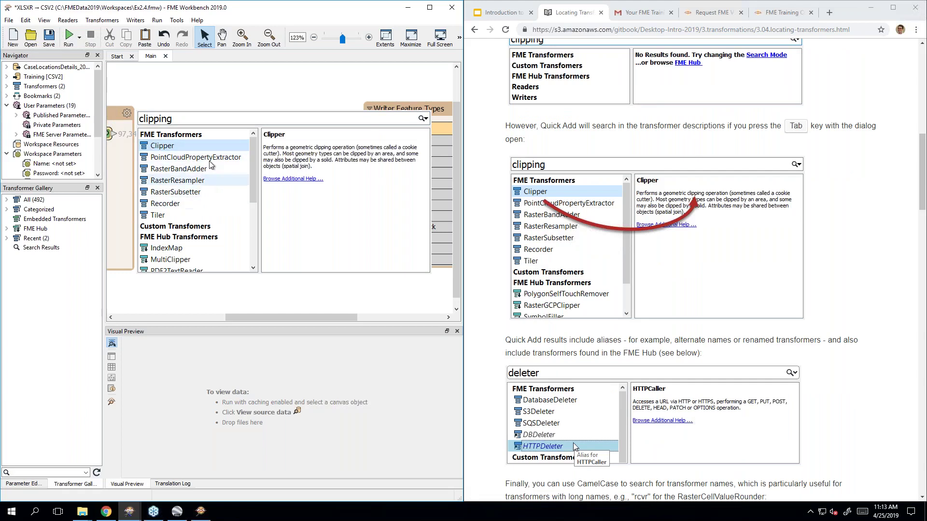
{"action": "double_click", "coordinate": [205, 119]}
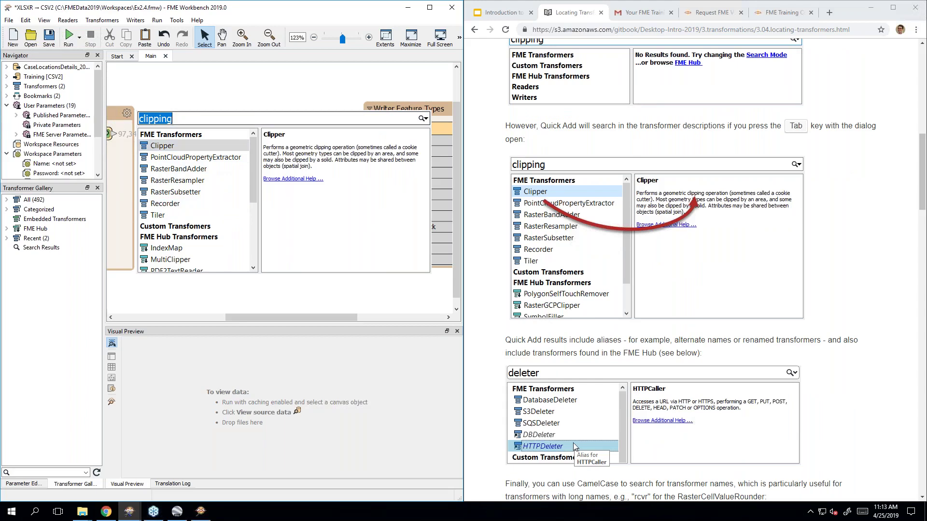
{"action": "key", "text": "Tab"}
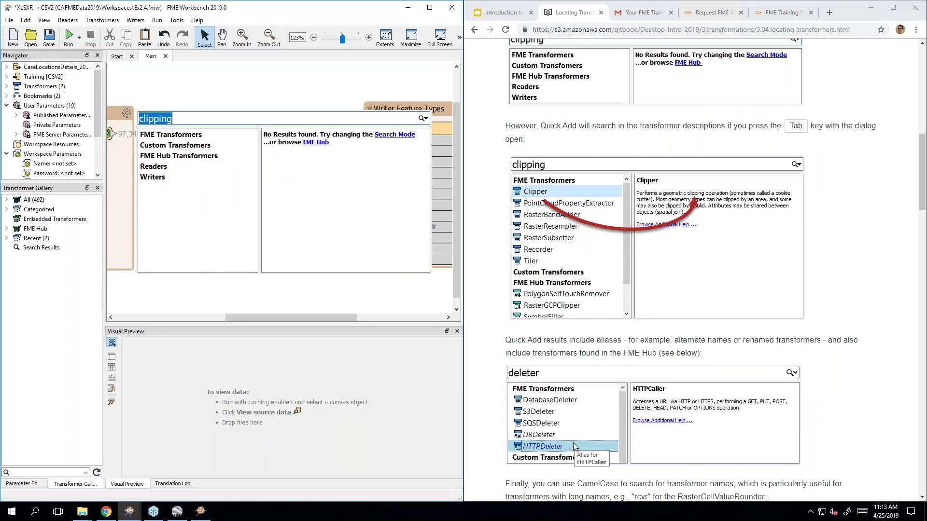
- Search Quick Add for "deleter" and view the description behind the HTTPDeleter alias
{"action": "type", "text": "deleter"}
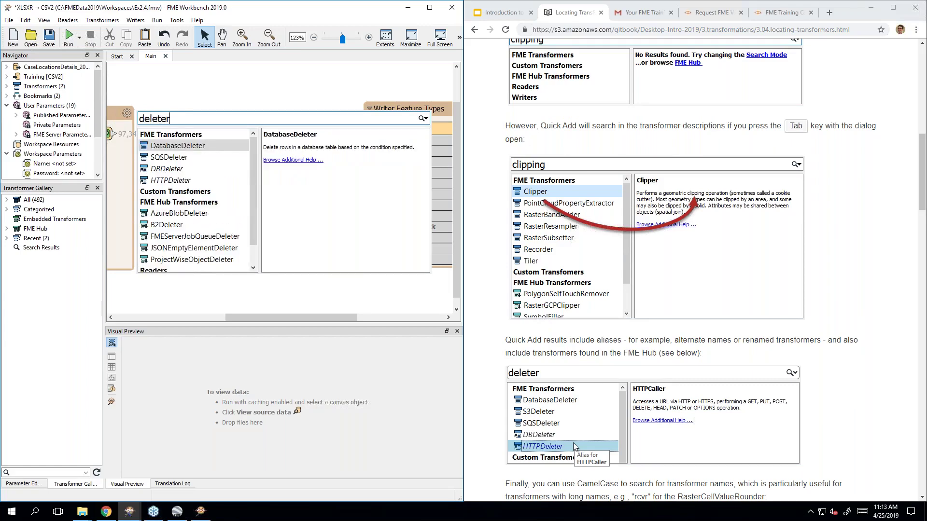
{"action": "left_click", "coordinate": [189, 182]}
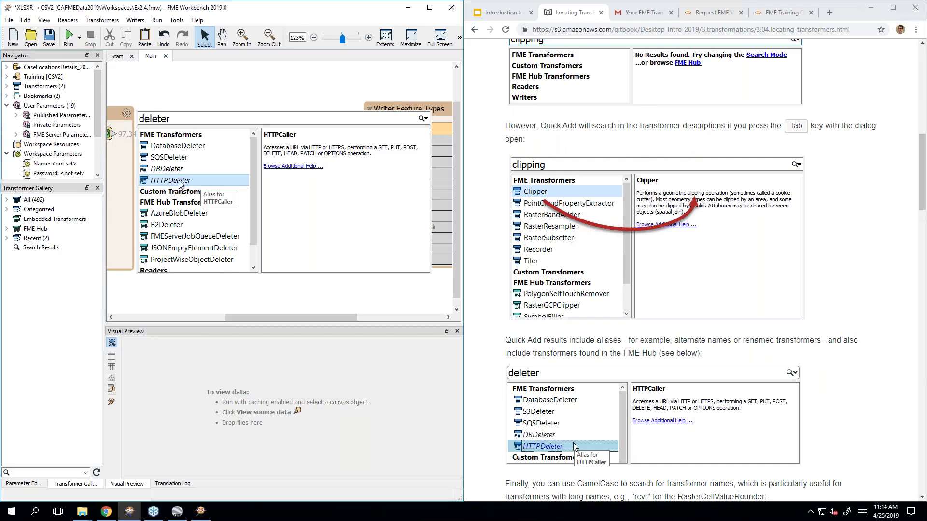
{"action": "left_click", "coordinate": [729, 345]}
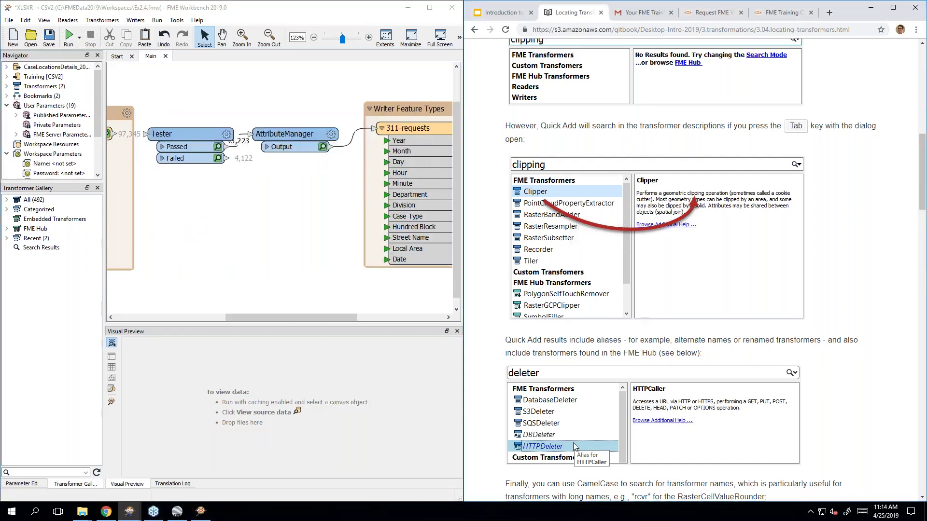
- Try the manual's CamelCase example by searching Quick Add for "rcvr", view the RasterCellValueRounder description, and dismiss the search
{"action": "scroll", "coordinate": [729, 345], "scroll_direction": "down", "scroll_amount": 4}
{"action": "scroll", "coordinate": [575, 254], "scroll_direction": "down", "scroll_amount": 2}
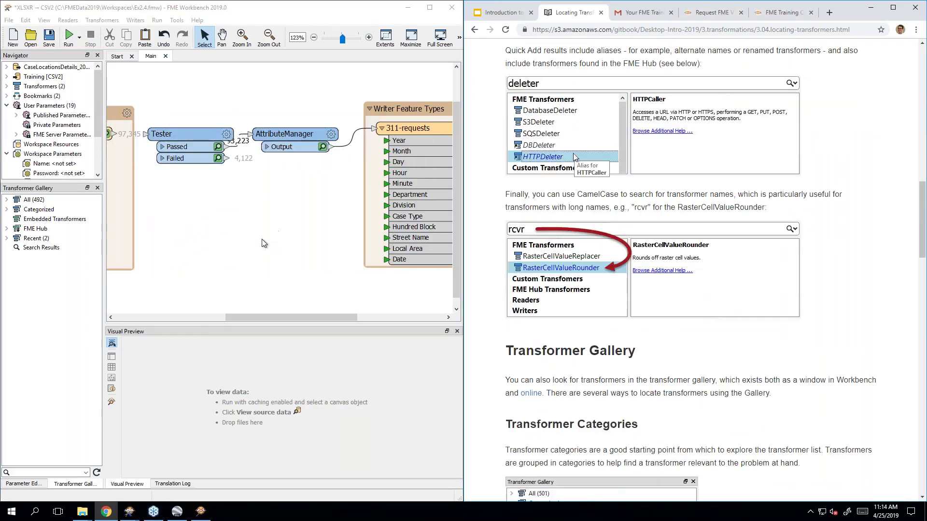
{"action": "left_click", "coordinate": [198, 234]}
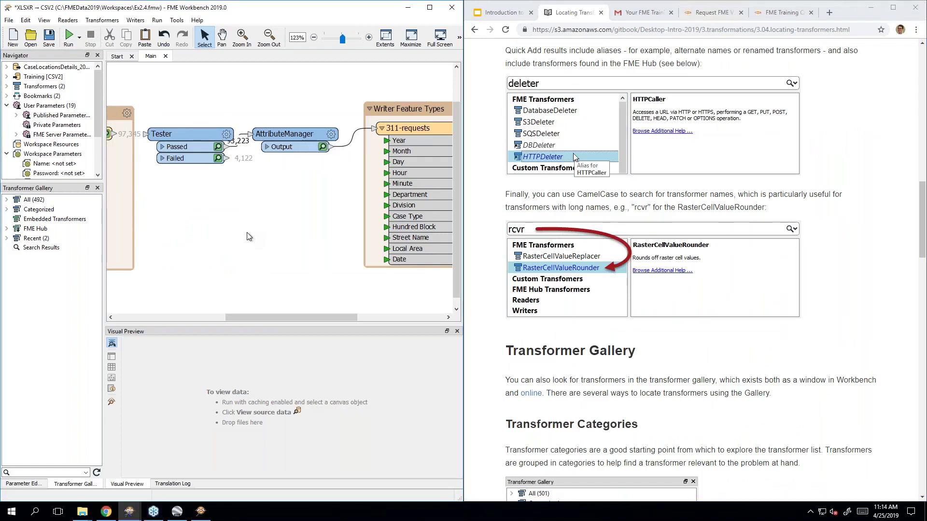
{"action": "type", "text": "rcvr"}
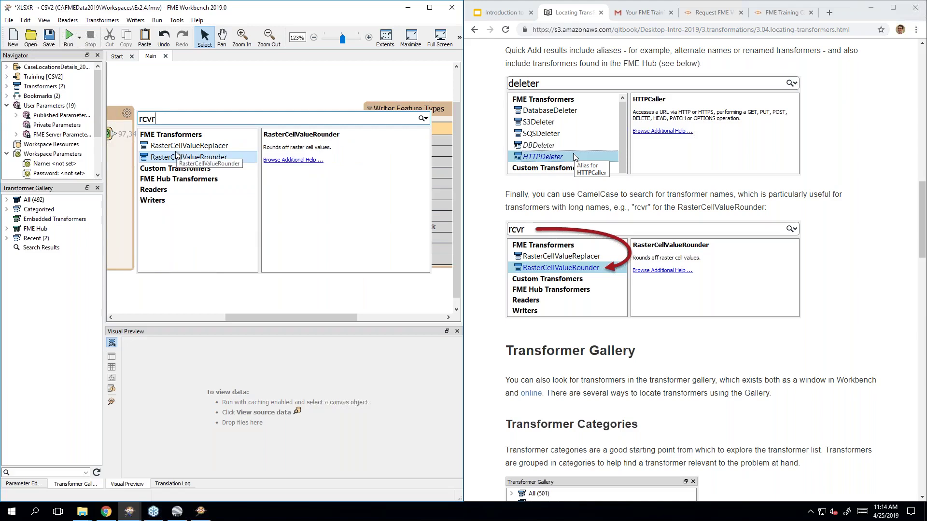
{"action": "key", "text": "Escape"}
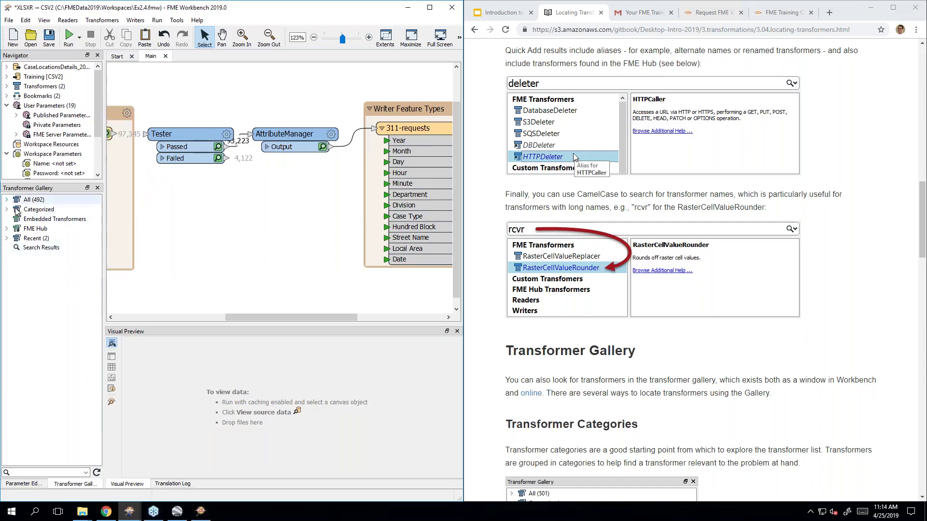
- Search the Transformer Gallery in Workbench for "clipping" and clear the search text again
{"action": "left_click", "coordinate": [23, 473]}
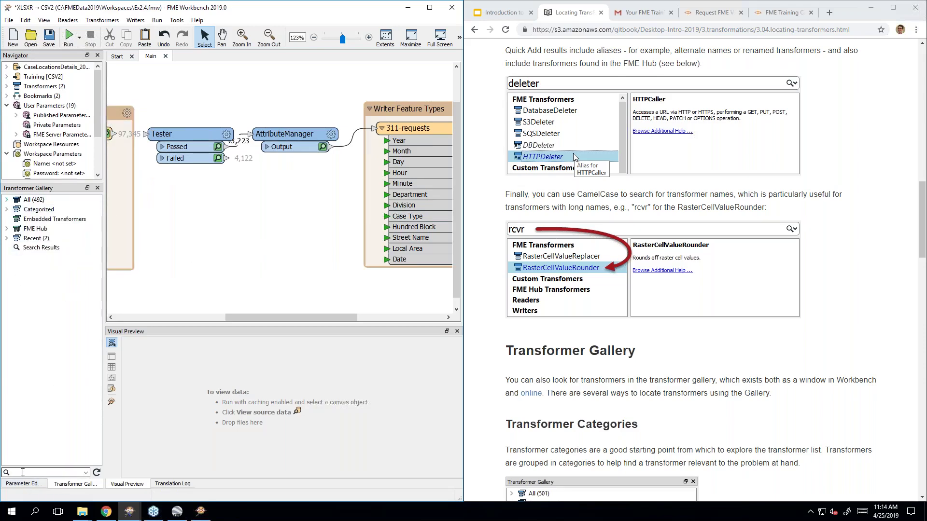
{"action": "type", "text": "clipping"}
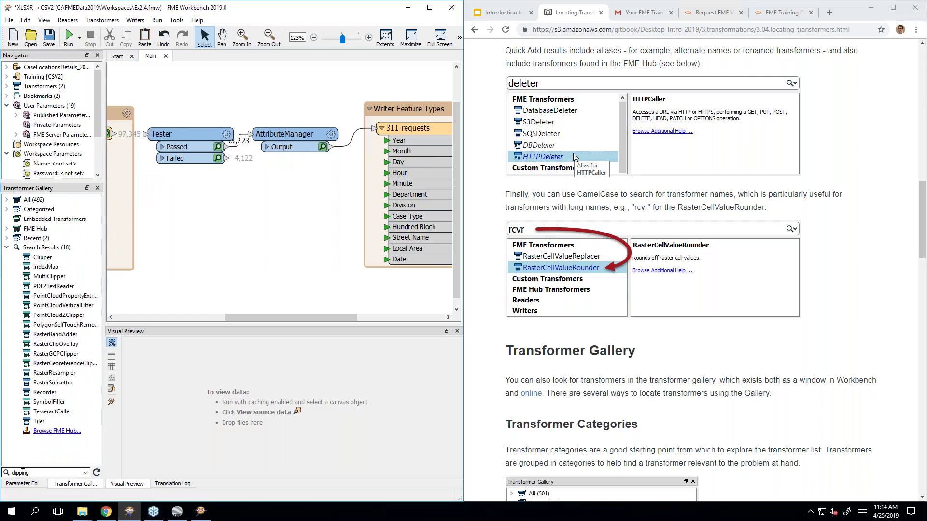
{"action": "double_click", "coordinate": [23, 473]}
{"action": "type", "text": "all"}
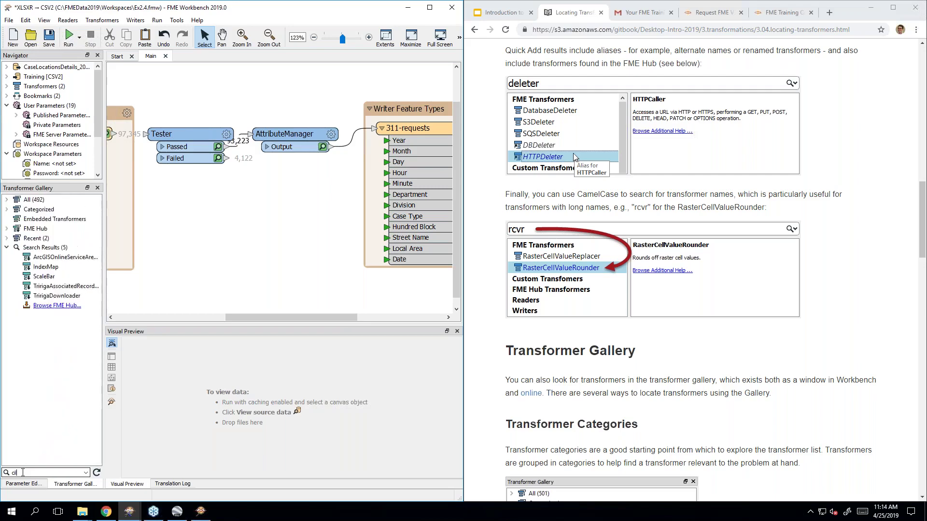
{"action": "key", "text": "ctrl+z"}
{"action": "key", "text": "BackSpace"}
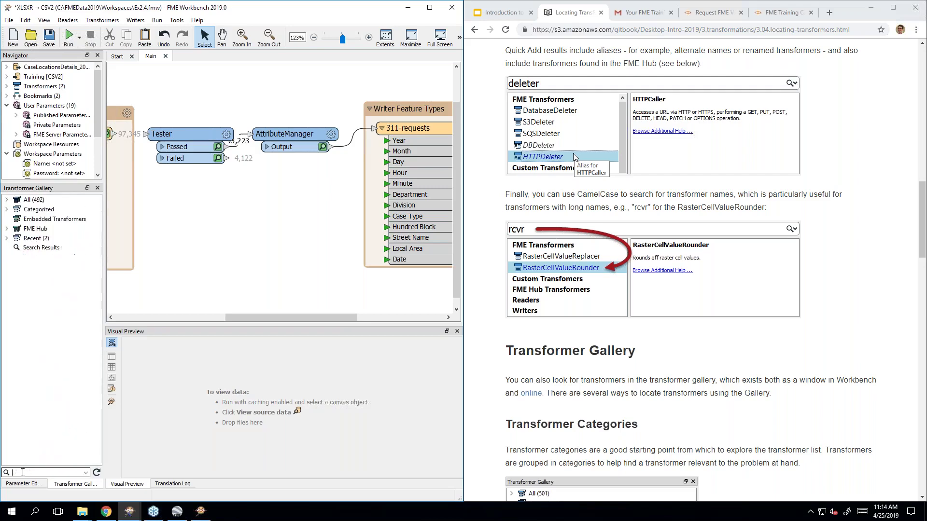
{"action": "key", "text": "ctrl+z"}
{"action": "double_click", "coordinate": [22, 472]}
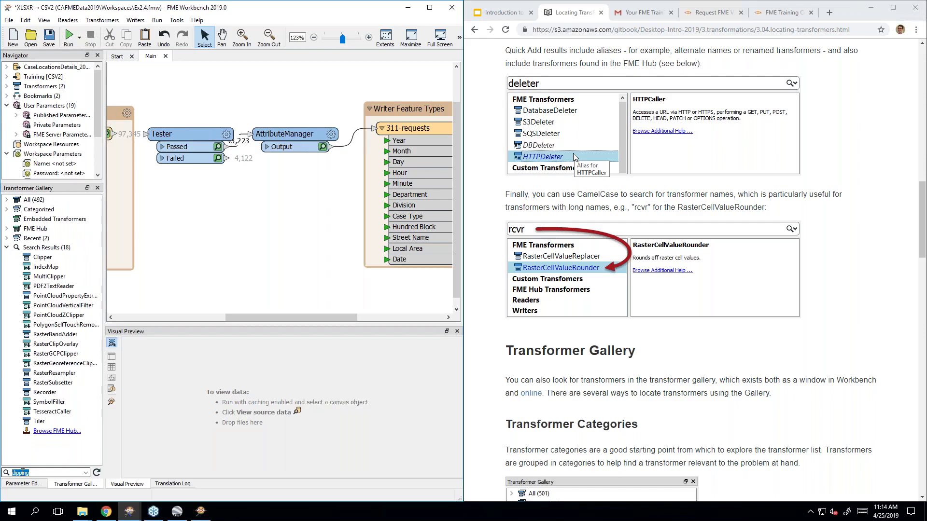
{"action": "key", "text": "BackSpace"}
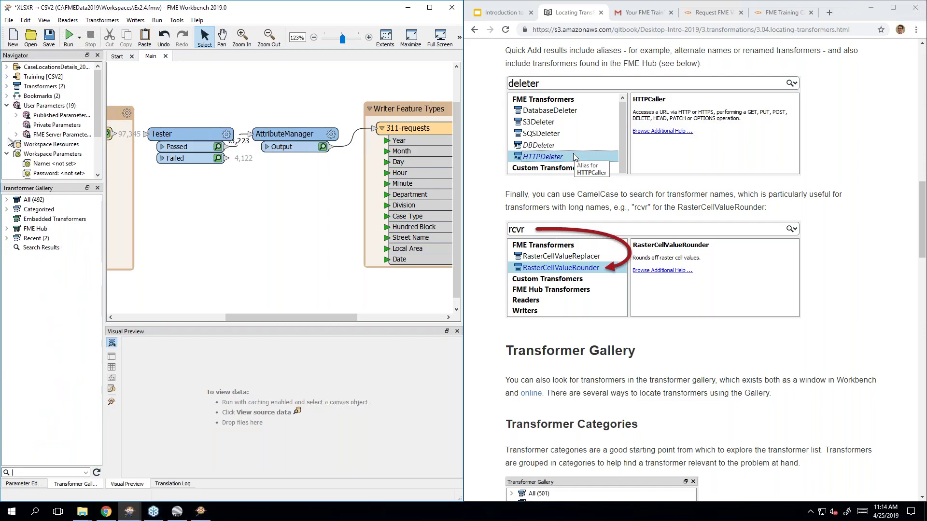
- Look through the All and Categorized groups of the Transformer Gallery, collapsing each one again
{"action": "left_click", "coordinate": [6, 199]}
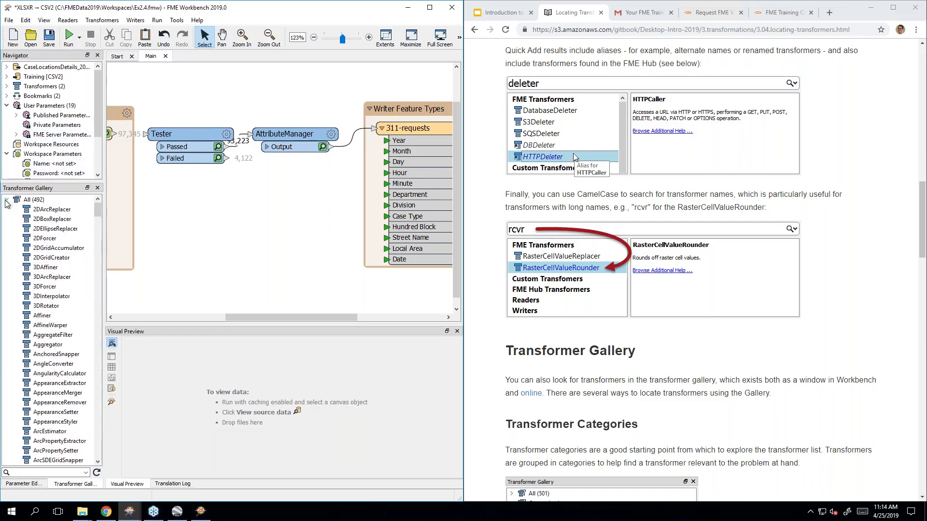
{"action": "left_click", "coordinate": [7, 199]}
{"action": "left_click", "coordinate": [6, 209]}
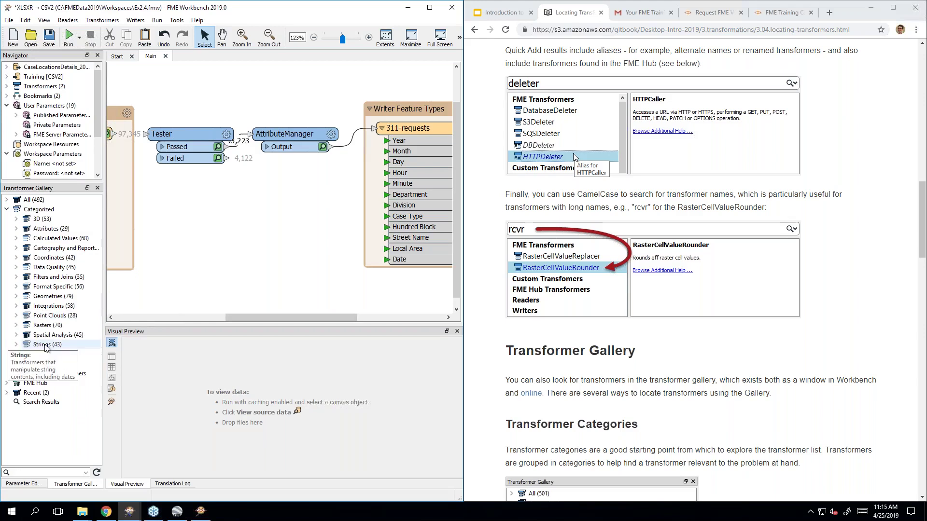
{"action": "left_click", "coordinate": [7, 209]}
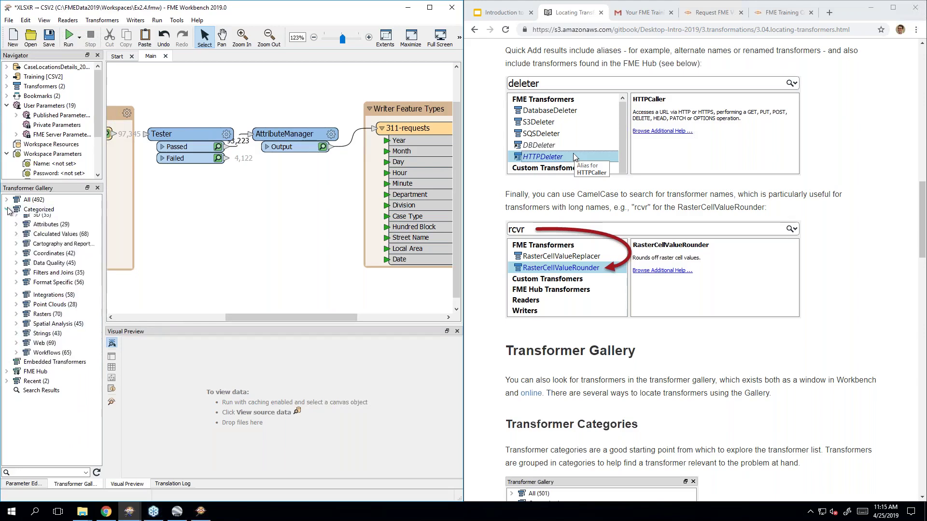
- Open the online FME Transformer Gallery from the training manual's Transformer Gallery section and view its most used transformers
{"action": "left_click", "coordinate": [781, 392]}
{"action": "scroll", "coordinate": [780, 389], "scroll_direction": "down", "scroll_amount": 4}
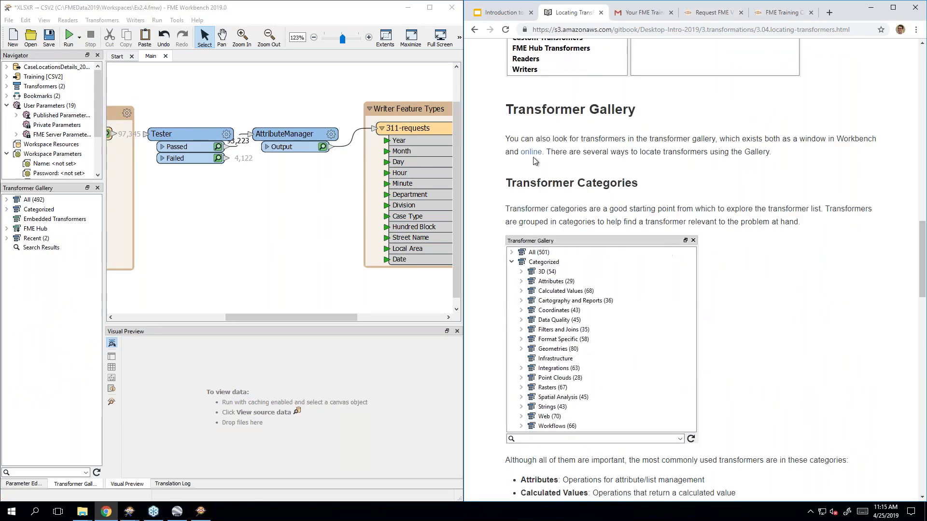
{"action": "left_click", "coordinate": [533, 153]}
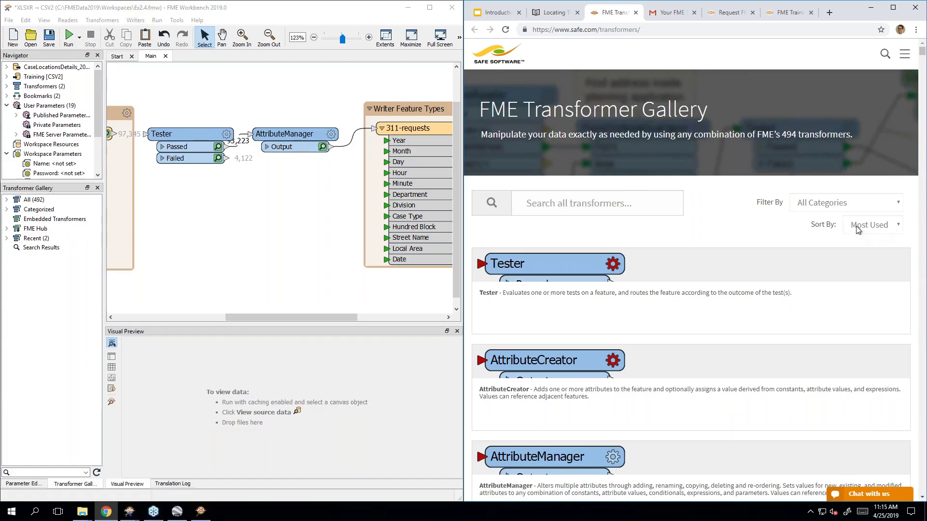
{"action": "scroll", "coordinate": [769, 193], "scroll_direction": "down", "scroll_amount": 1}
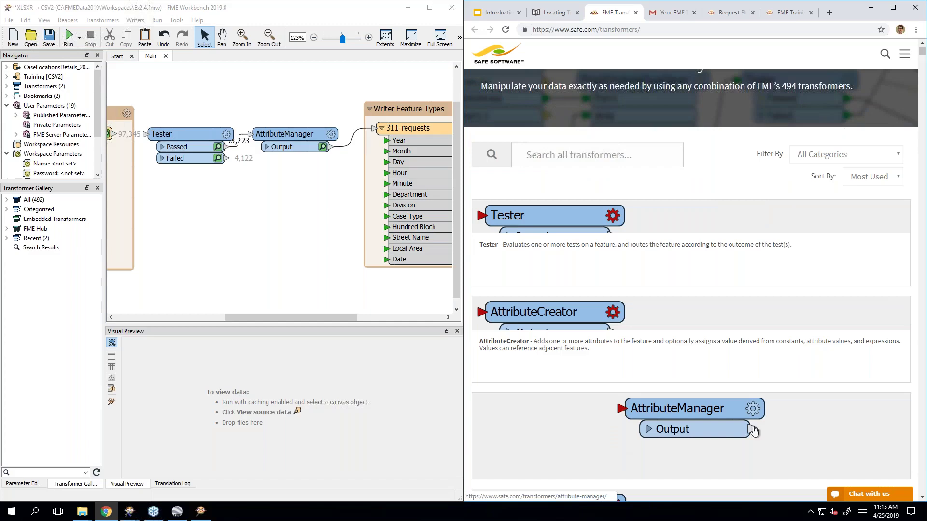
- Return to the Locating Transformers manual page and read on through sorting transformers to the FME Hub section
{"action": "left_click", "coordinate": [531, 19]}
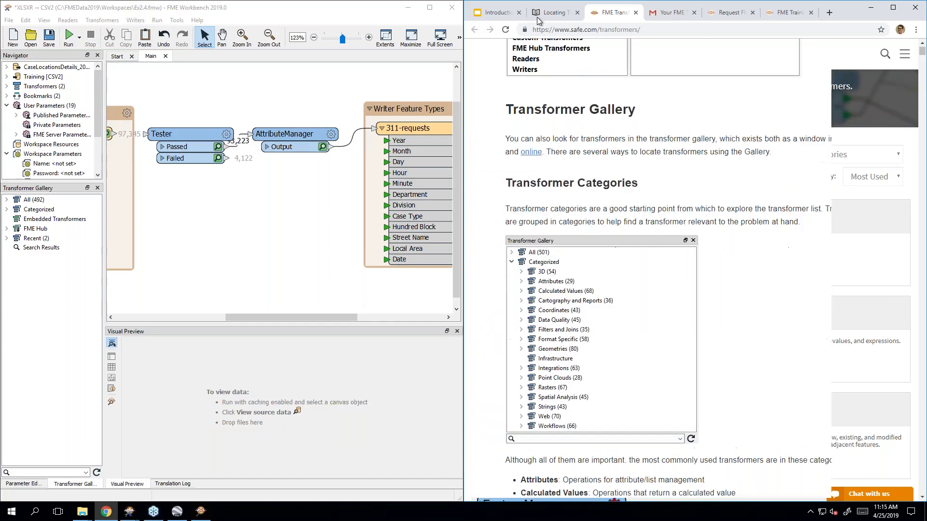
{"action": "scroll", "coordinate": [772, 237], "scroll_direction": "down", "scroll_amount": 3}
{"action": "scroll", "coordinate": [773, 236], "scroll_direction": "down", "scroll_amount": 4}
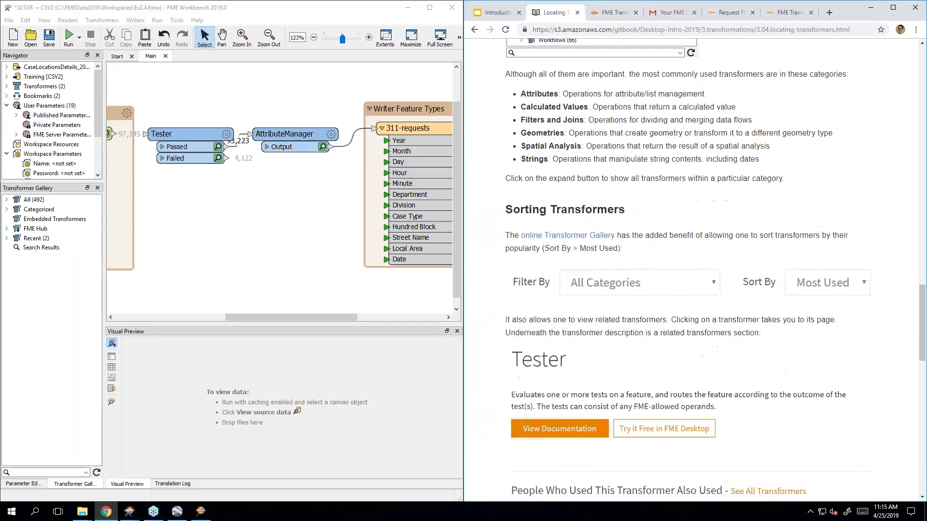
{"action": "scroll", "coordinate": [773, 237], "scroll_direction": "down", "scroll_amount": 12}
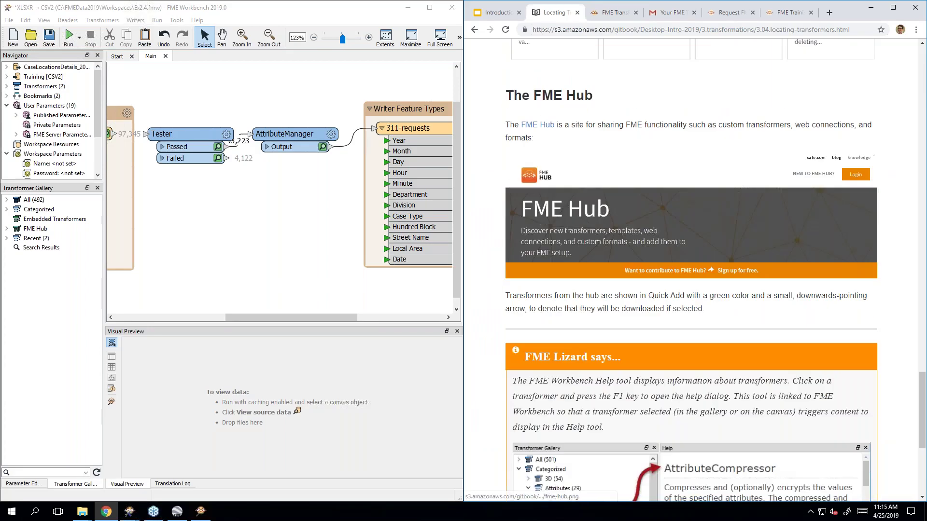
{"action": "scroll", "coordinate": [599, 109], "scroll_direction": "down", "scroll_amount": 1}
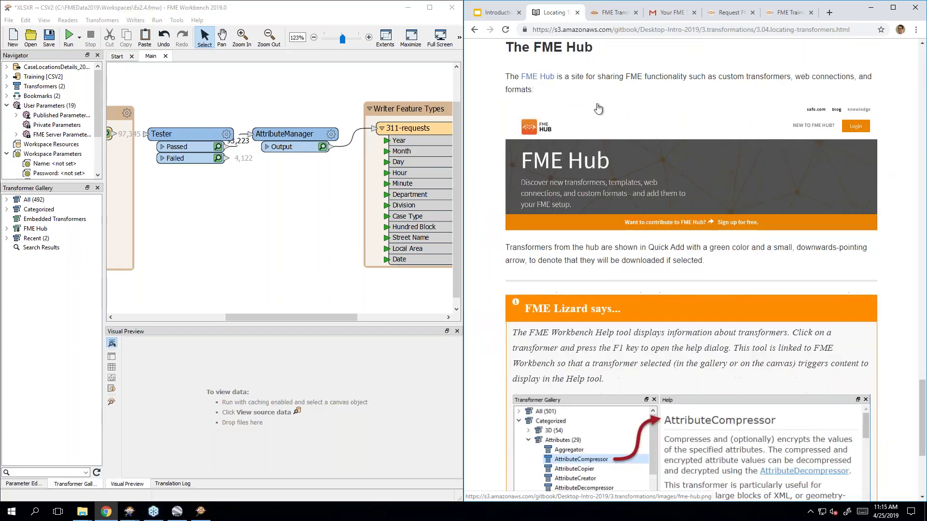
- Open the FME Hub website from the manual, search it for "ndvi" and open the NDVICalculator transformer page
{"action": "left_click", "coordinate": [535, 80]}
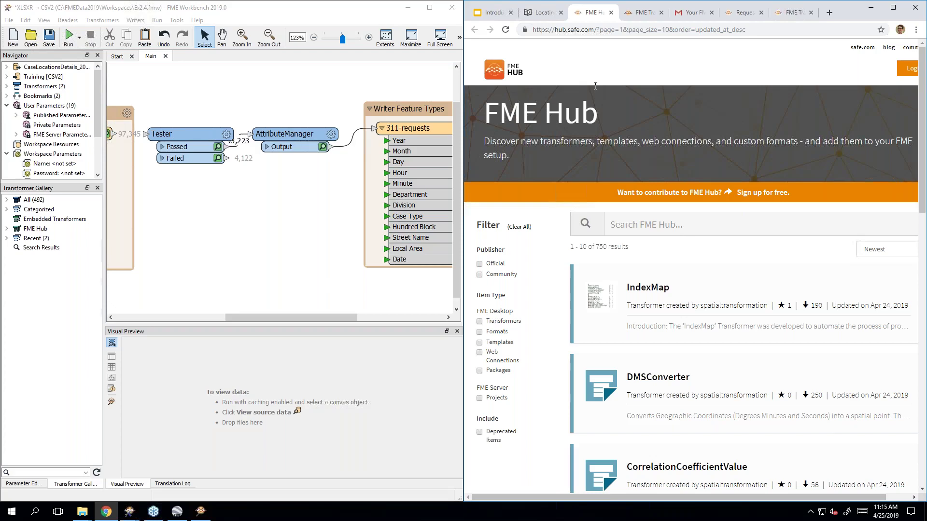
{"action": "left_click", "coordinate": [647, 223]}
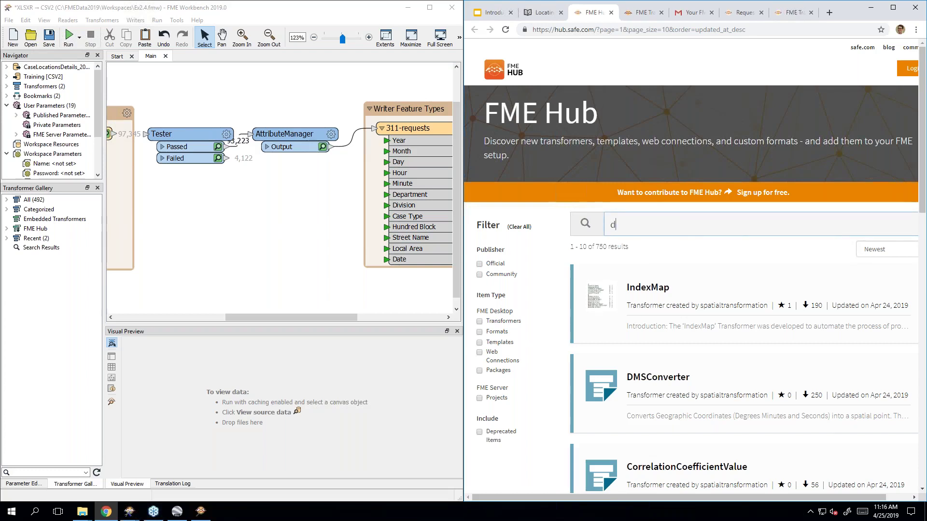
{"action": "type", "text": "ndvi"}
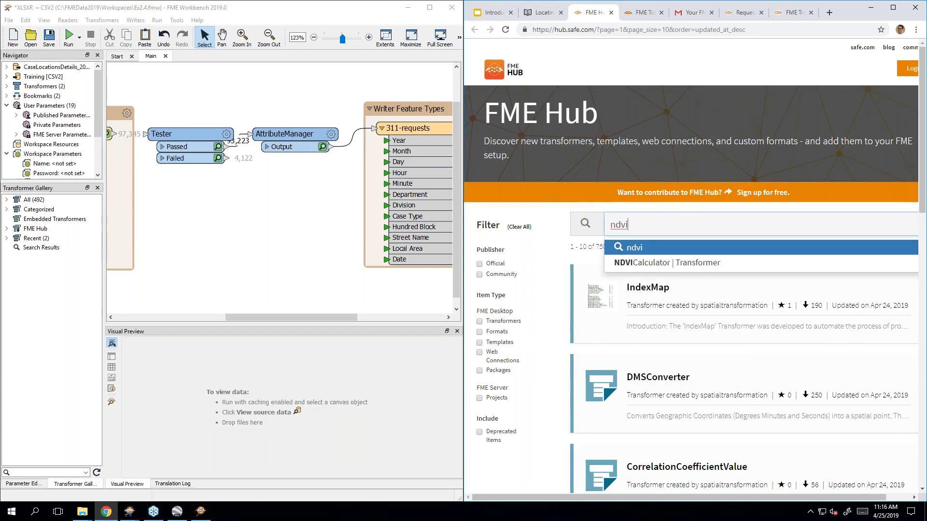
{"action": "key", "text": "Down"}
{"action": "key", "text": "Return"}
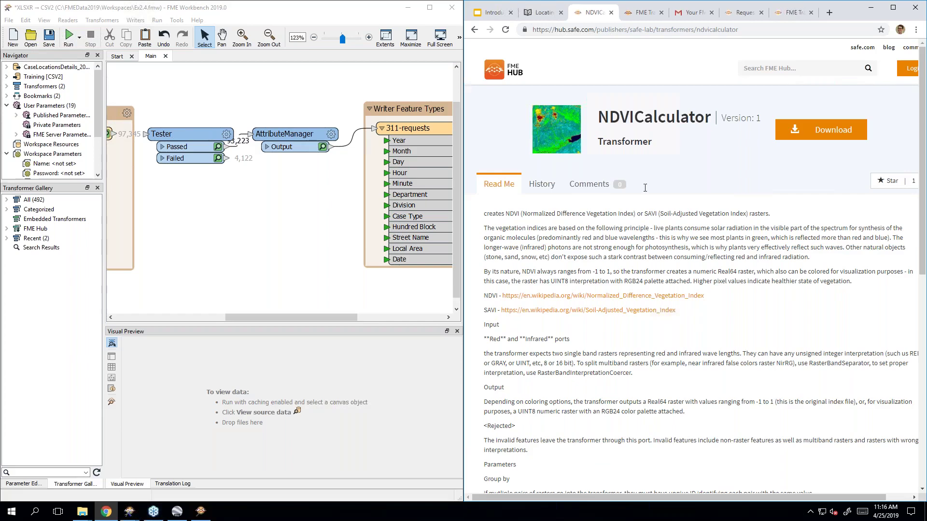
- Search for "ndvi" with Quick Add on the Workbench canvas, view the NDVICalculator description, and dismiss the search without adding it
{"action": "left_click", "coordinate": [213, 225]}
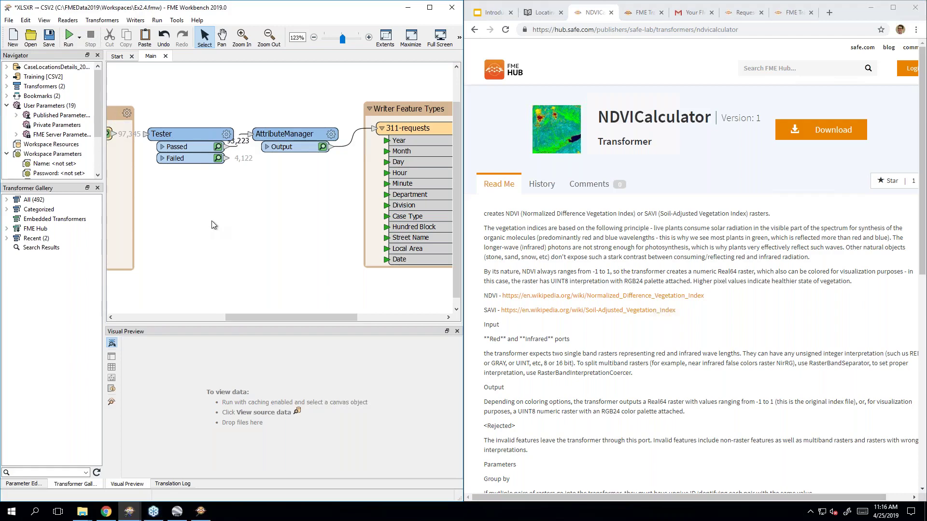
{"action": "type", "text": "ndvi"}
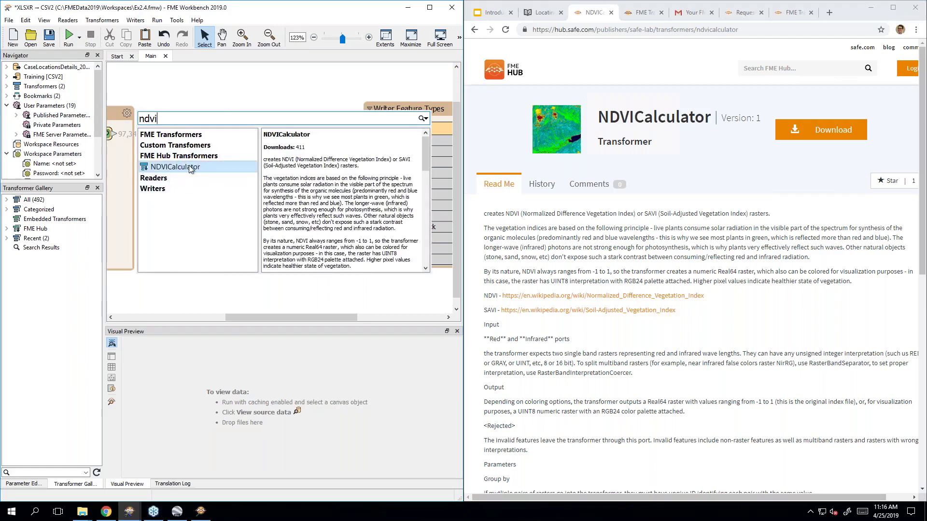
{"action": "mouse_move", "coordinate": [191, 167]}
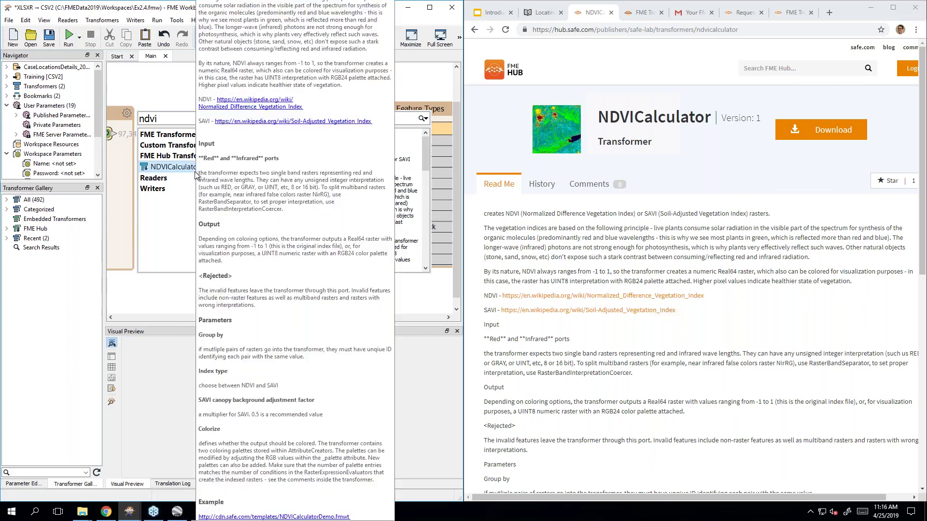
{"action": "key", "text": "Escape"}
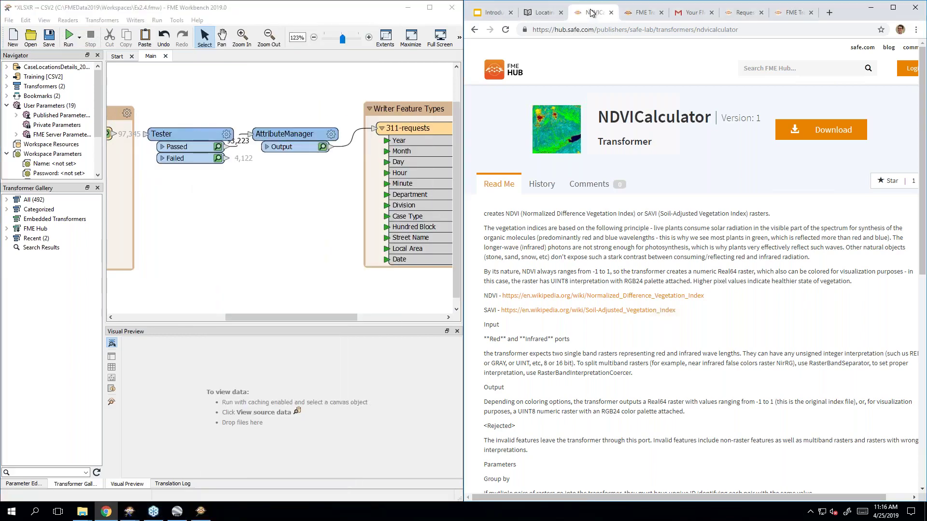
- Close the NDVICalculator page and advance the training manual to Exercise 3.2, Locating Transformers
{"action": "left_click", "coordinate": [610, 12]}
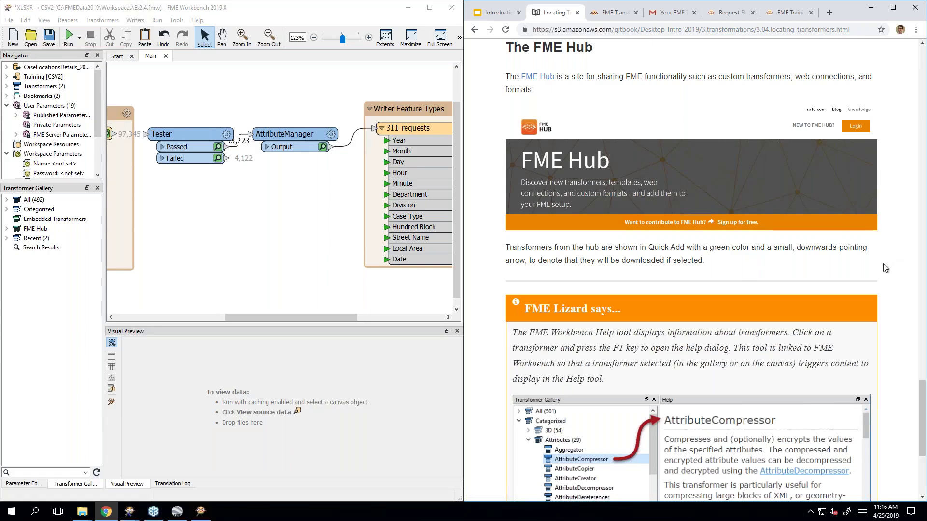
{"action": "scroll", "coordinate": [885, 268], "scroll_direction": "down", "scroll_amount": 5}
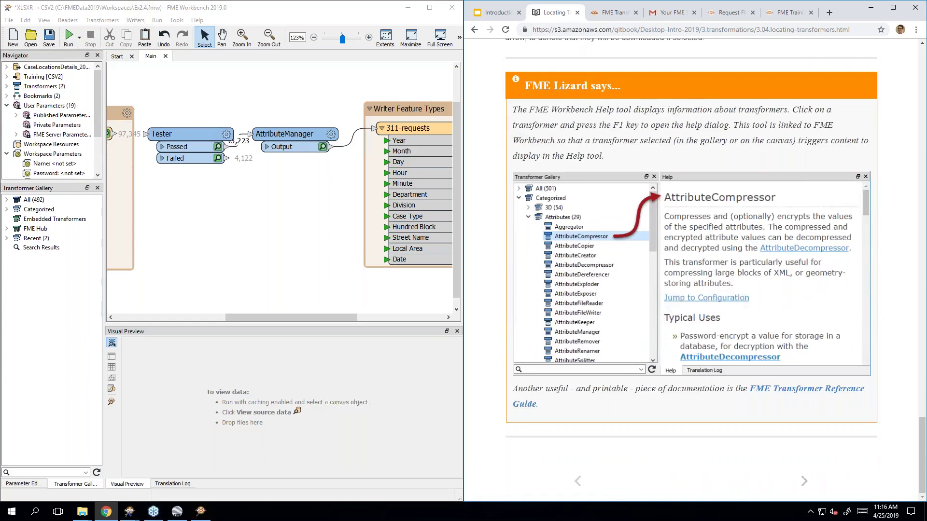
{"action": "left_click", "coordinate": [804, 482]}
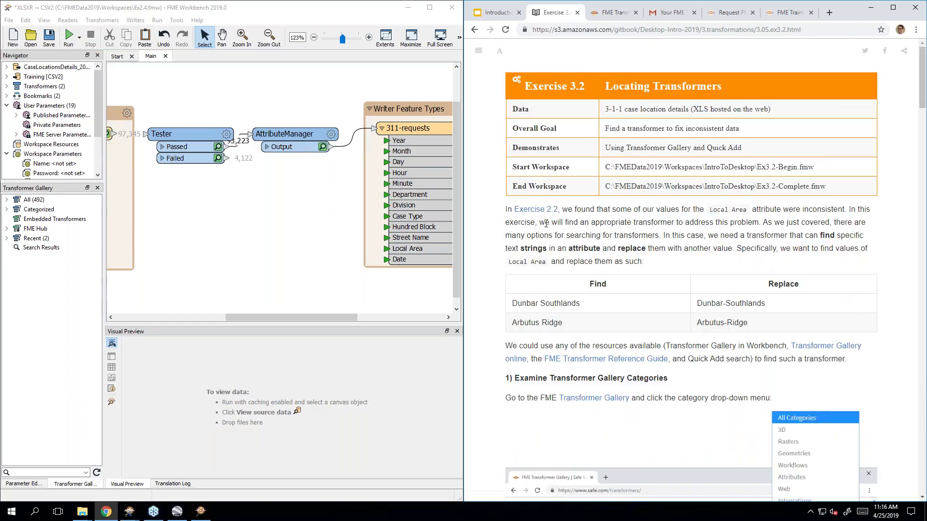
- Read Exercise 3.2's introduction, the find and replace values for Local Area, and the instructions for examining Transformer Gallery categories
{"action": "scroll", "coordinate": [527, 230], "scroll_direction": "down", "scroll_amount": 1}
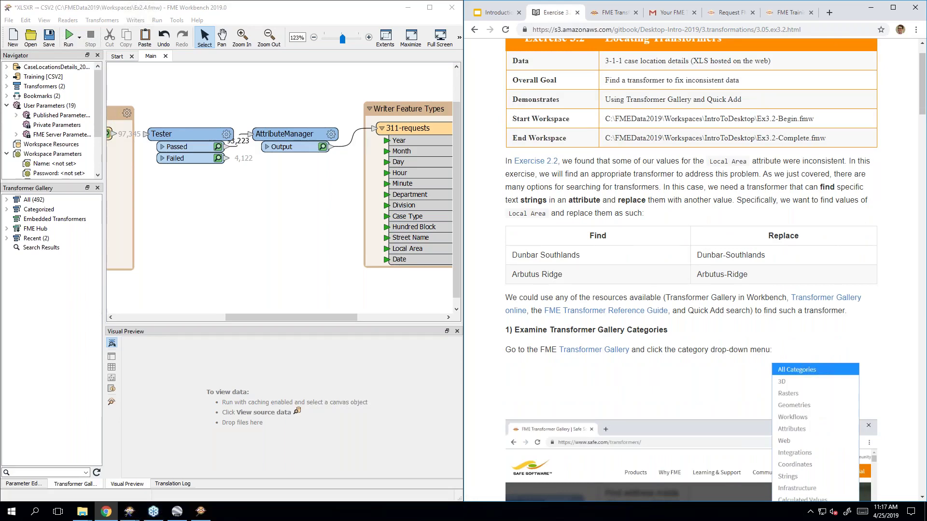
{"action": "scroll", "coordinate": [531, 278], "scroll_direction": "up", "scroll_amount": 1}
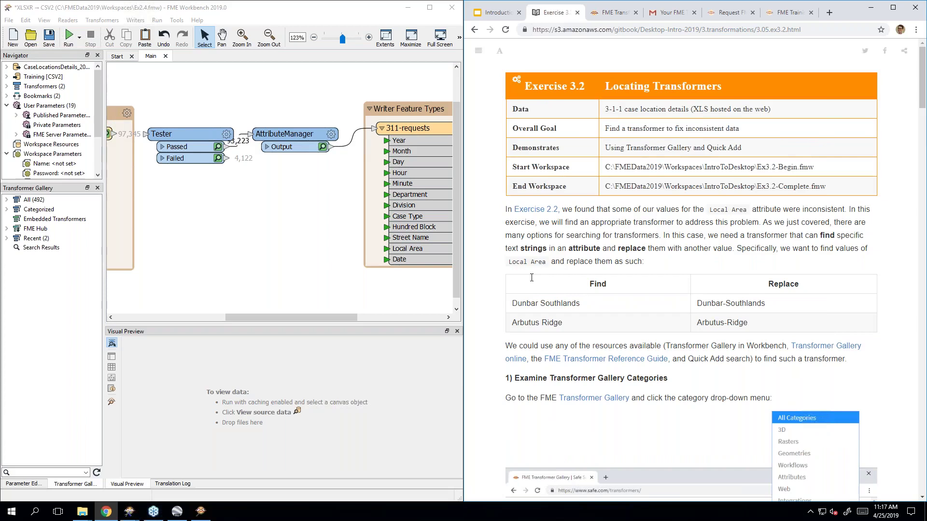
{"action": "left_click_drag", "start_coordinate": [659, 231], "coordinate": [654, 231]}
{"action": "left_click", "coordinate": [610, 88]}
{"action": "left_click", "coordinate": [599, 30]}
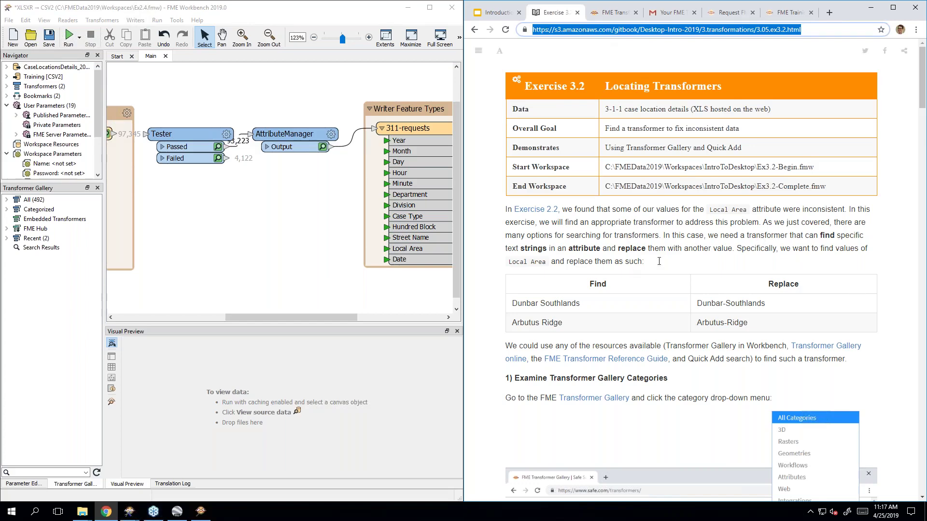
{"action": "left_click", "coordinate": [629, 266]}
{"action": "scroll", "coordinate": [629, 266], "scroll_direction": "down", "scroll_amount": 3}
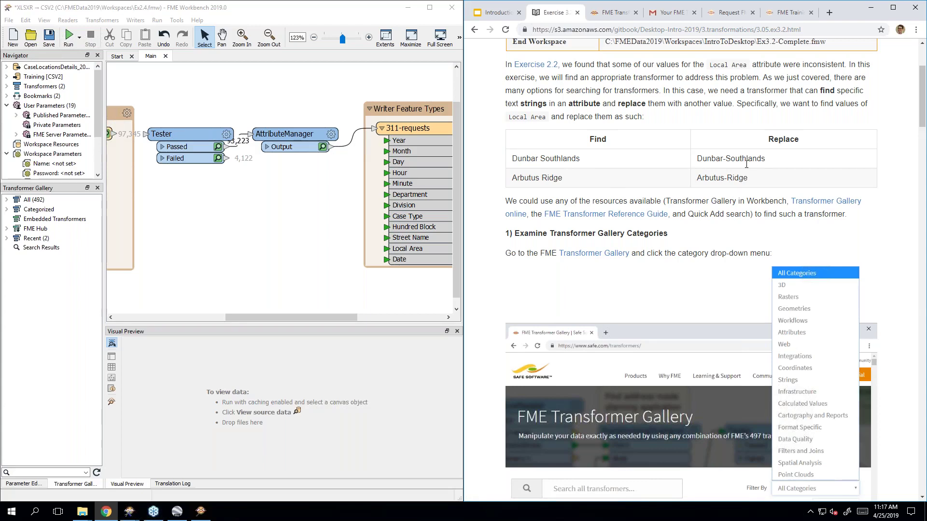
{"action": "scroll", "coordinate": [746, 164], "scroll_direction": "down", "scroll_amount": 1}
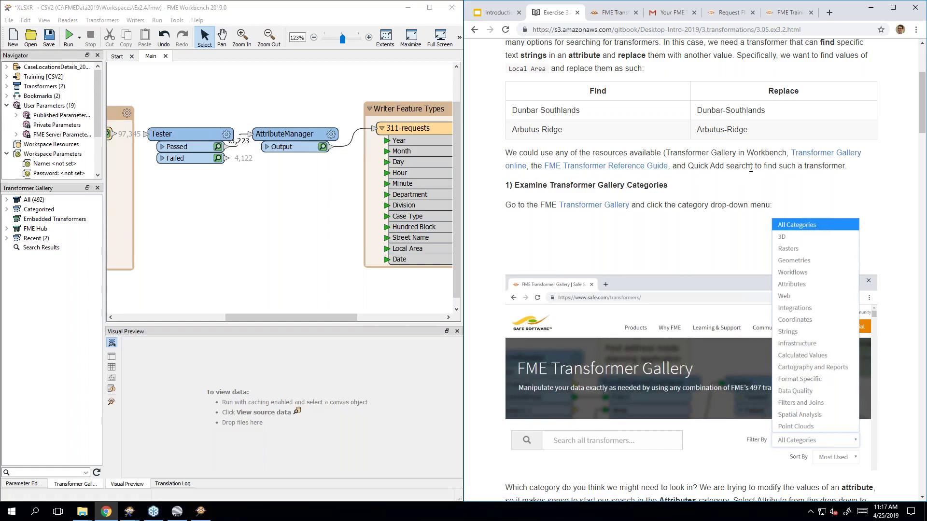
{"action": "scroll", "coordinate": [750, 167], "scroll_direction": "down", "scroll_amount": 3}
{"action": "scroll", "coordinate": [675, 144], "scroll_direction": "up", "scroll_amount": 1}
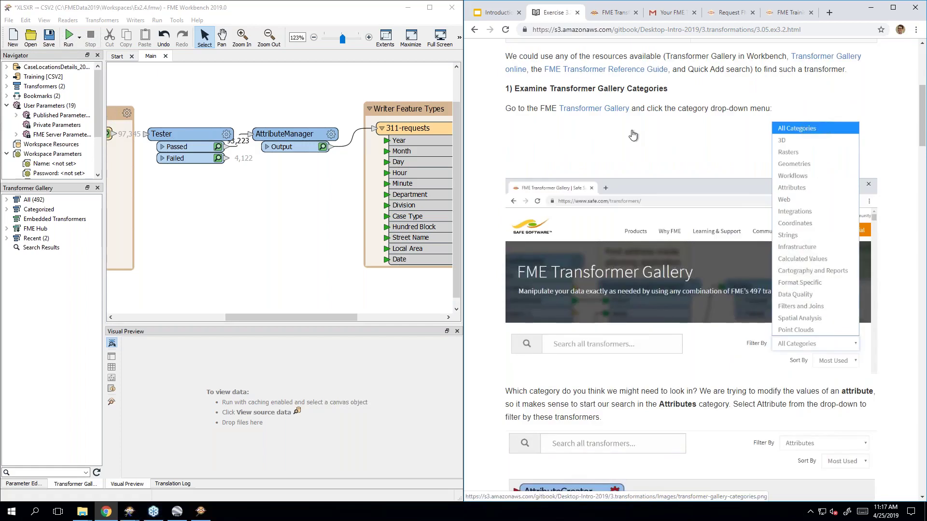
- Open the online Transformer Gallery from Exercise 3.2 in its own browser window, placed side by side with the manual
{"action": "left_click", "coordinate": [597, 109]}
{"action": "left_click_drag", "start_coordinate": [599, 13], "coordinate": [187, 41]}
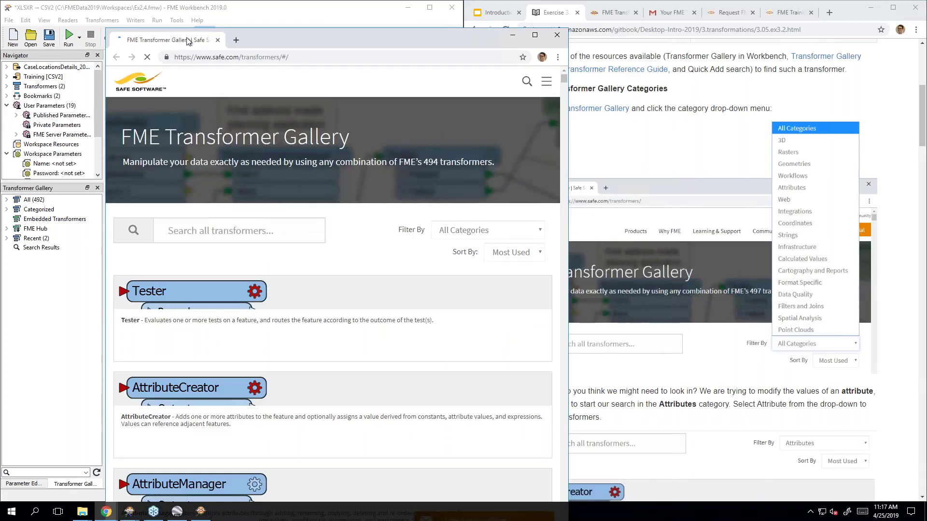
{"action": "key", "text": "super+Left"}
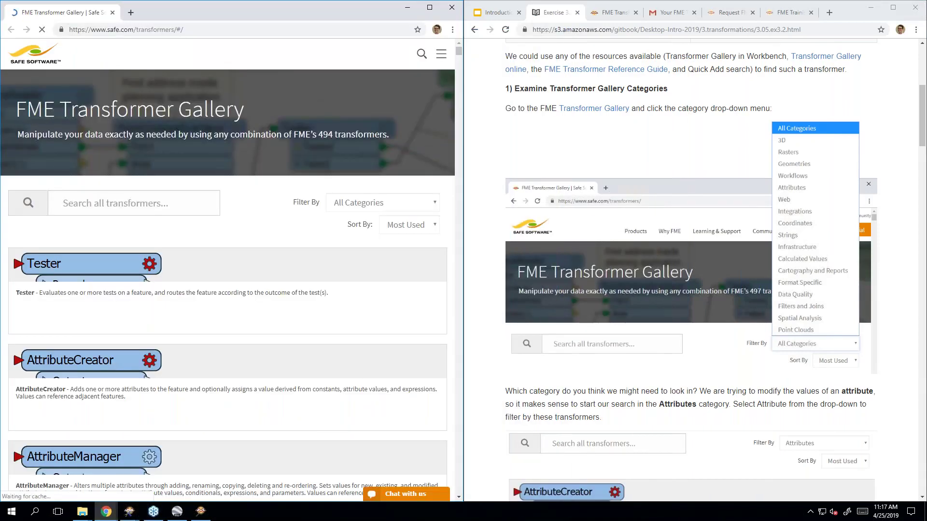
- Read the exercise's category advice and filter the online Transformer Gallery to the Attributes category
{"action": "left_click", "coordinate": [678, 106]}
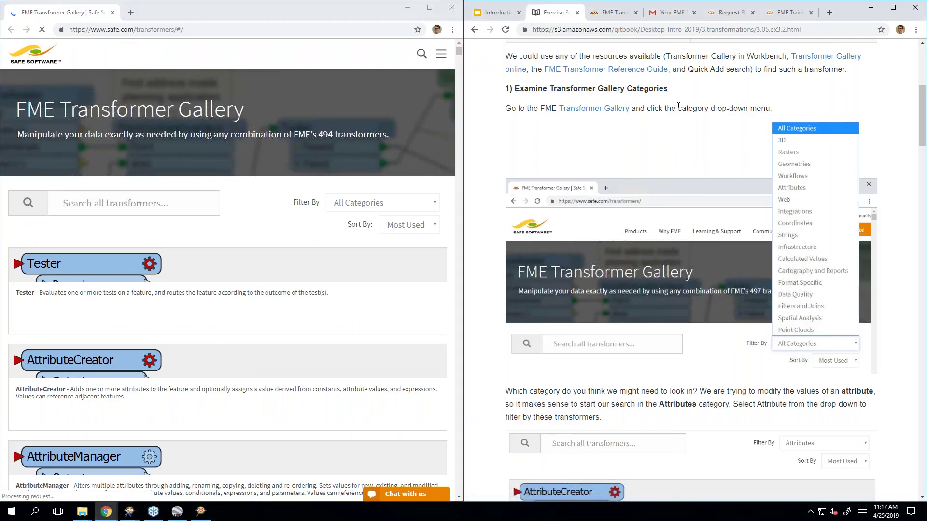
{"action": "scroll", "coordinate": [678, 106], "scroll_direction": "down", "scroll_amount": 3}
{"action": "scroll", "coordinate": [679, 106], "scroll_direction": "up", "scroll_amount": 2}
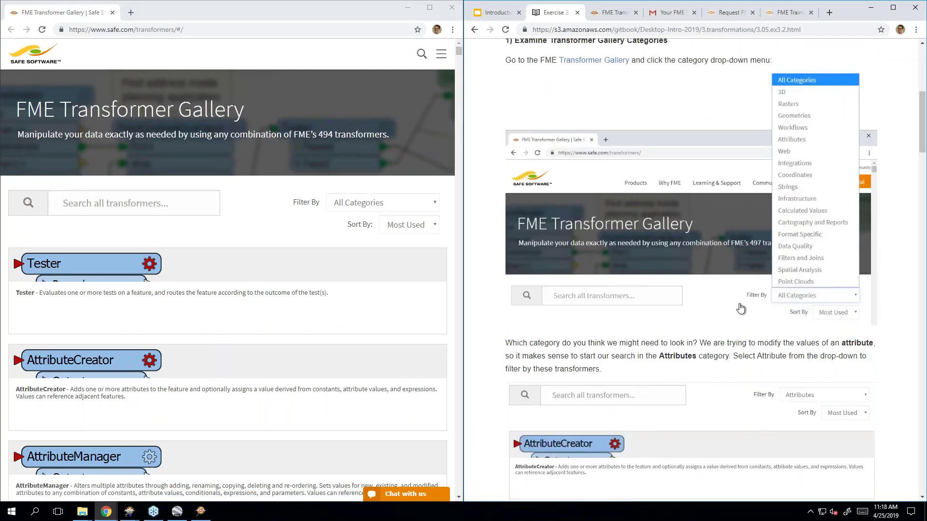
{"action": "scroll", "coordinate": [741, 308], "scroll_direction": "down", "scroll_amount": 4}
{"action": "scroll", "coordinate": [741, 308], "scroll_direction": "down", "scroll_amount": 1}
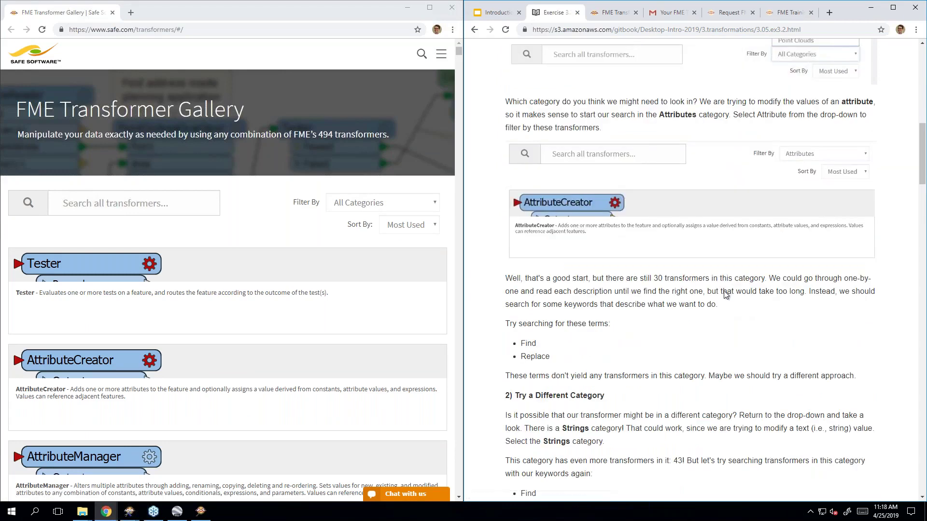
{"action": "left_click", "coordinate": [368, 208]}
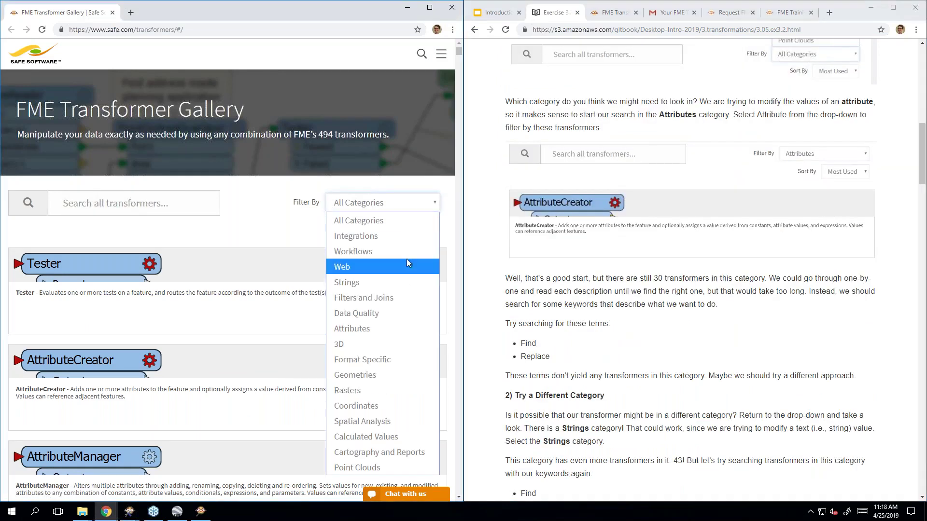
{"action": "left_click", "coordinate": [375, 327]}
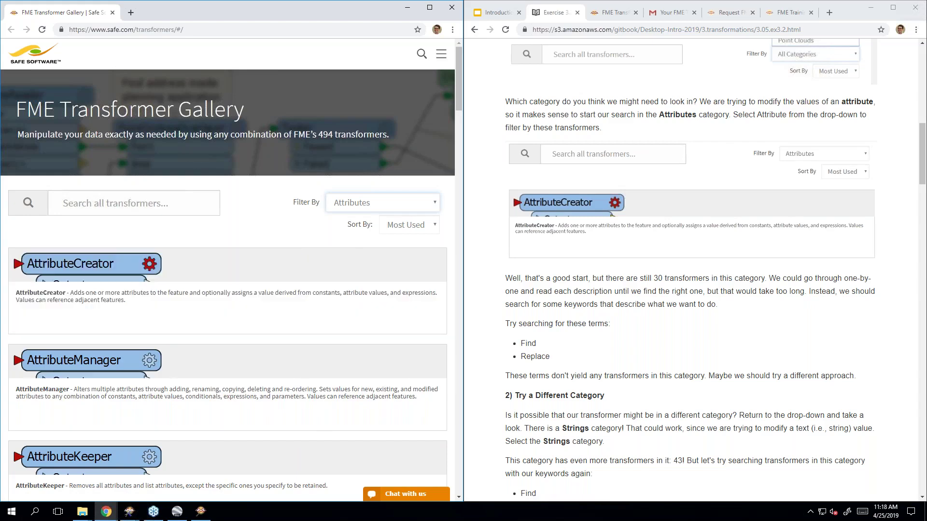
- Search the Attributes category of the Transformer Gallery for "find", followed by "replace"
{"action": "left_click", "coordinate": [157, 199]}
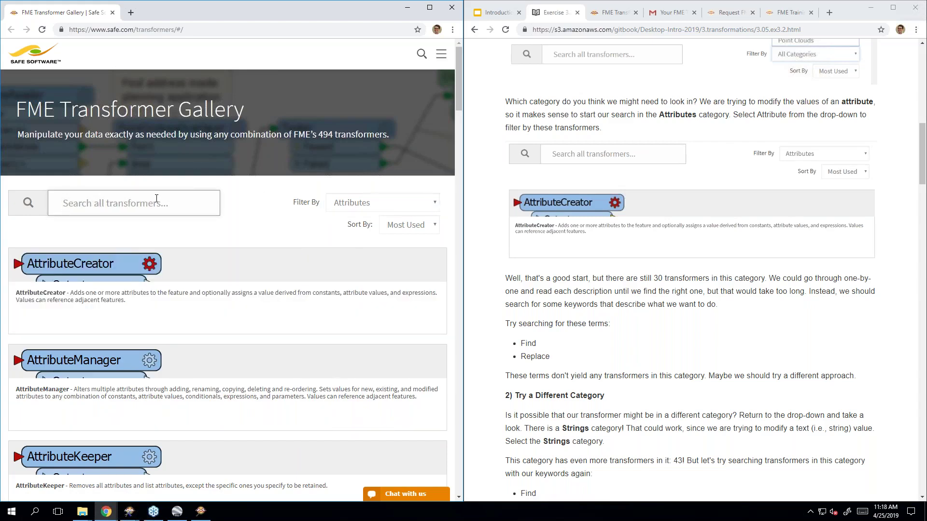
{"action": "type", "text": "find"}
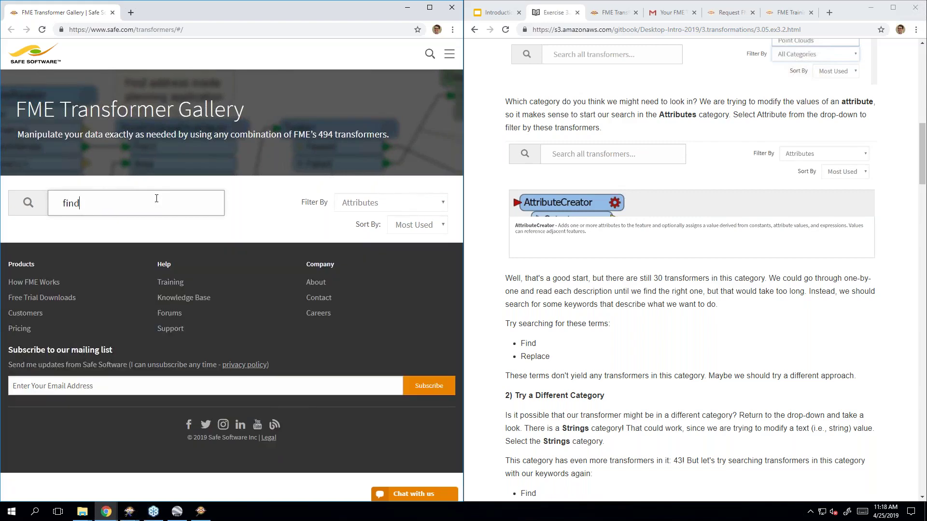
{"action": "double_click", "coordinate": [154, 200]}
{"action": "type", "text": "replace"}
- Clear the gallery search term and switch the category filter to Strings, following the manual's second section
{"action": "double_click", "coordinate": [153, 200]}
{"action": "scroll", "coordinate": [766, 344], "scroll_direction": "down", "scroll_amount": 6}
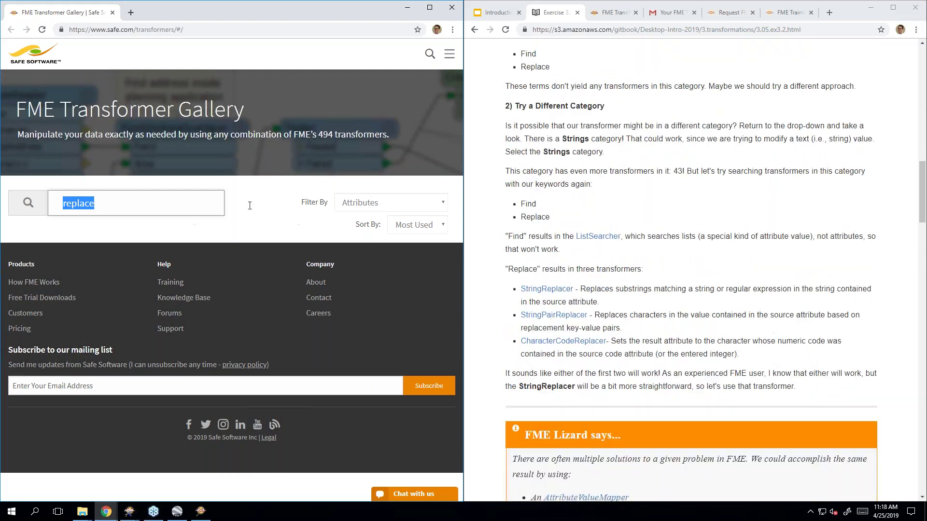
{"action": "key", "text": "BackSpace"}
{"action": "left_click", "coordinate": [377, 203]}
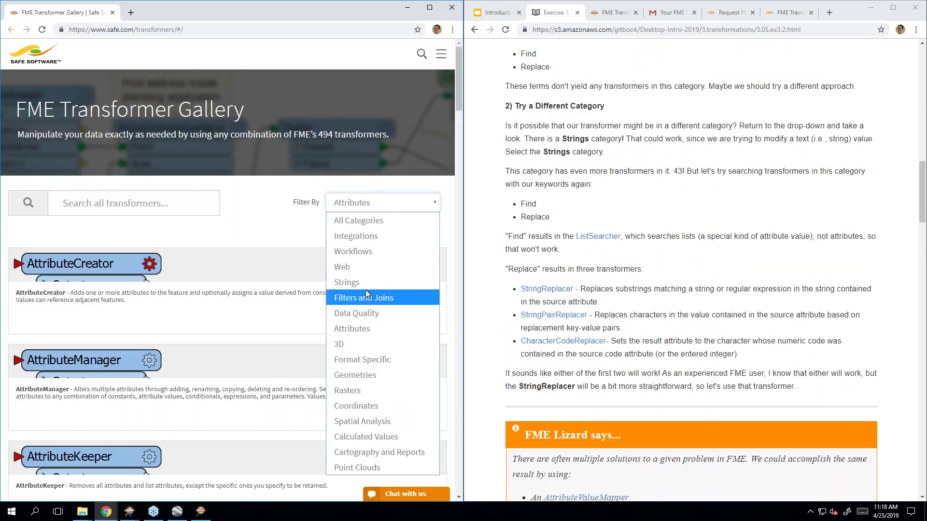
{"action": "left_click", "coordinate": [368, 288]}
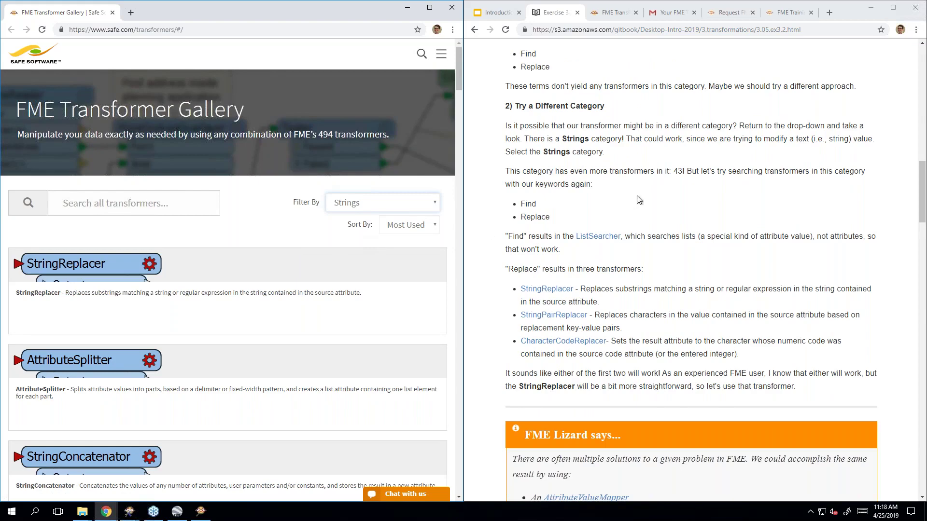
{"action": "scroll", "coordinate": [639, 200], "scroll_direction": "down", "scroll_amount": 2}
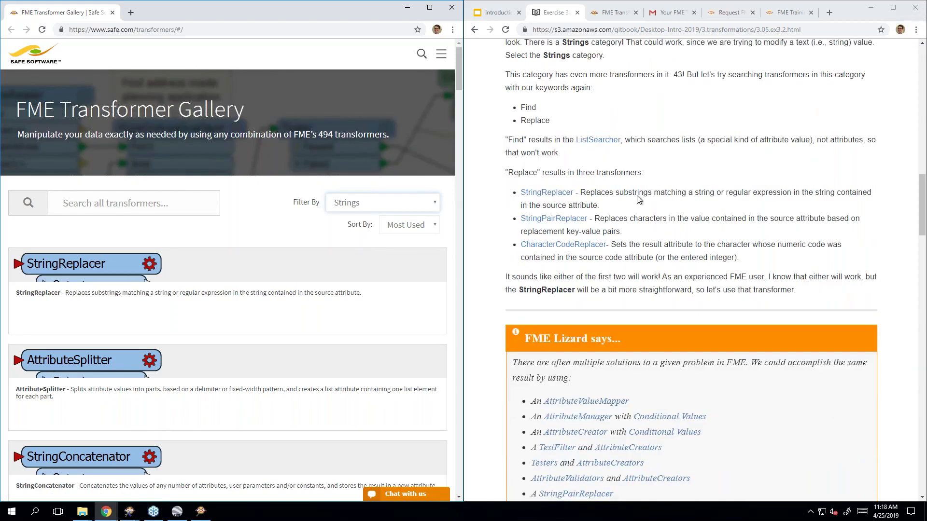
- Search the Strings category for "find", followed by "replace", and view the transformers listed
{"action": "left_click", "coordinate": [145, 202]}
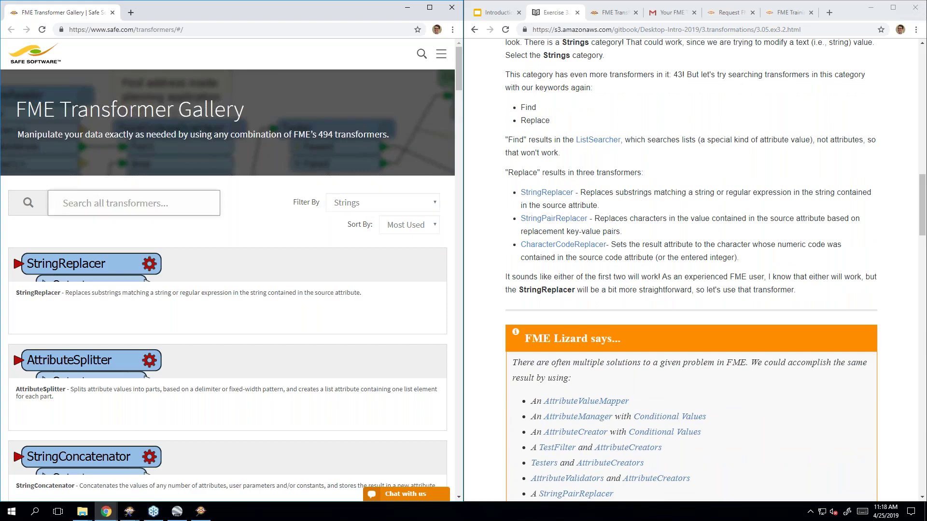
{"action": "type", "text": "find"}
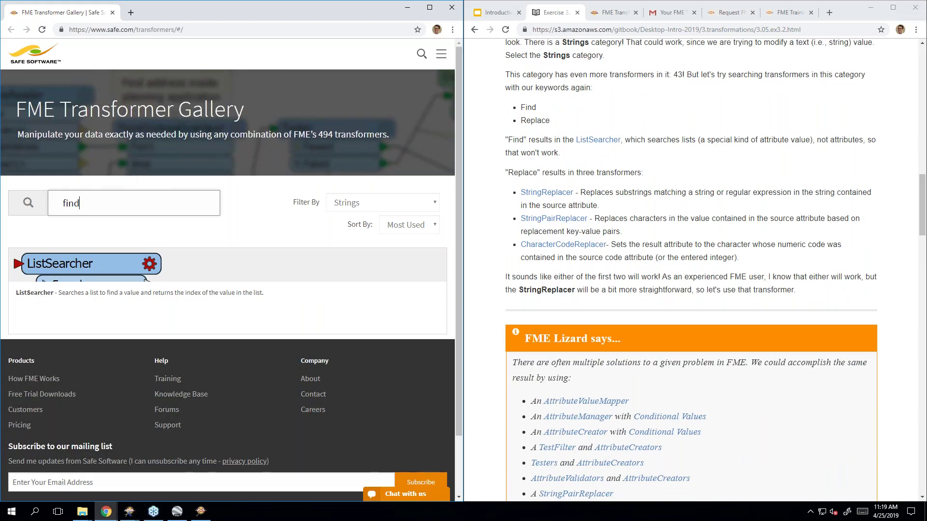
{"action": "key", "text": "ctrl+a"}
{"action": "type", "text": "replace"}
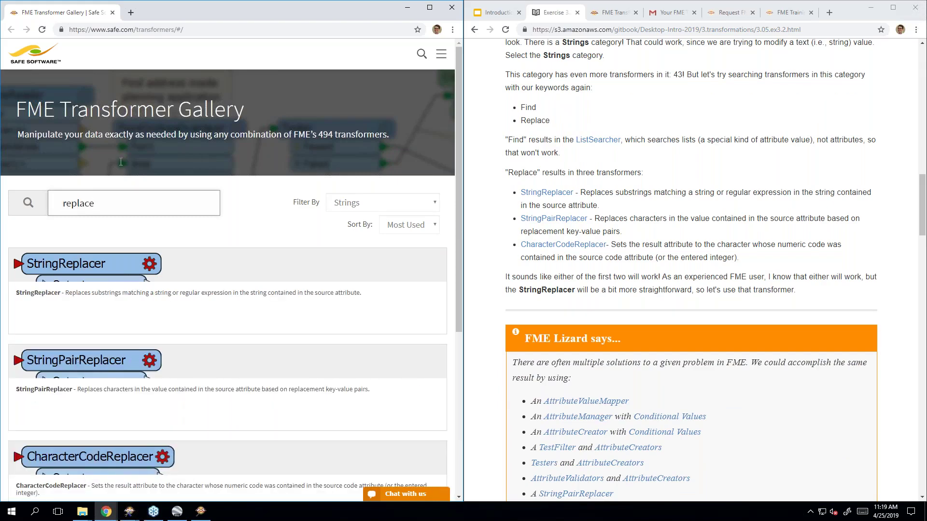
{"action": "scroll", "coordinate": [282, 215], "scroll_direction": "down", "scroll_amount": 2}
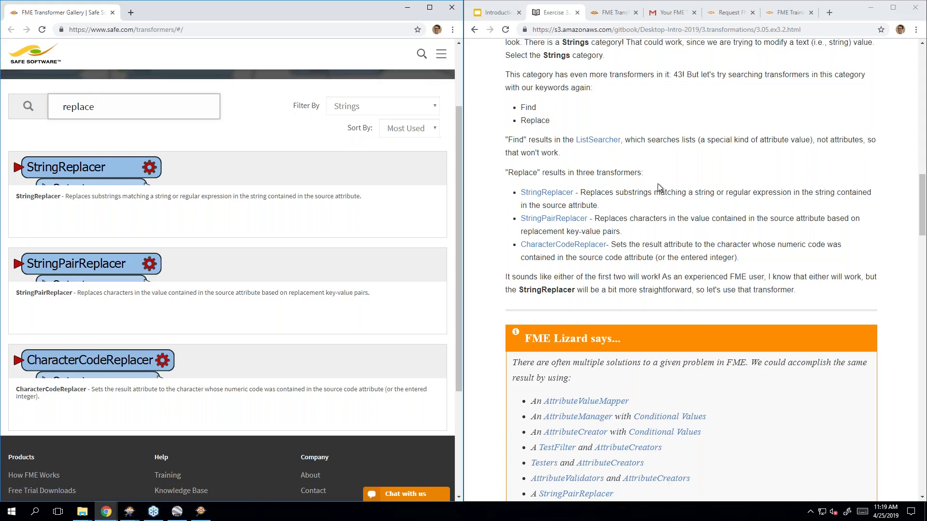
- Read the manual's alternative solutions and instructions for adding a StringReplacer, and close the Transformer Gallery window
{"action": "scroll", "coordinate": [658, 183], "scroll_direction": "down", "scroll_amount": 2}
{"action": "scroll", "coordinate": [658, 183], "scroll_direction": "down", "scroll_amount": 2}
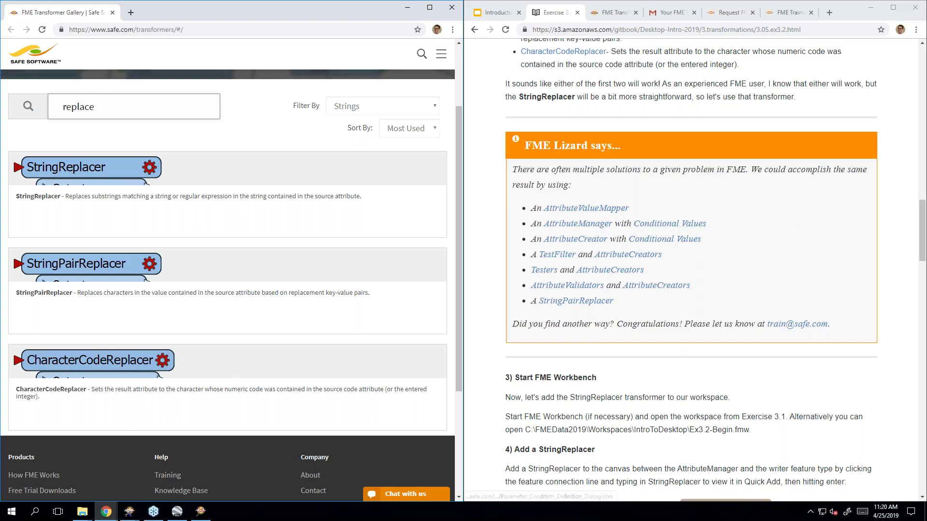
{"action": "left_click", "coordinate": [834, 253]}
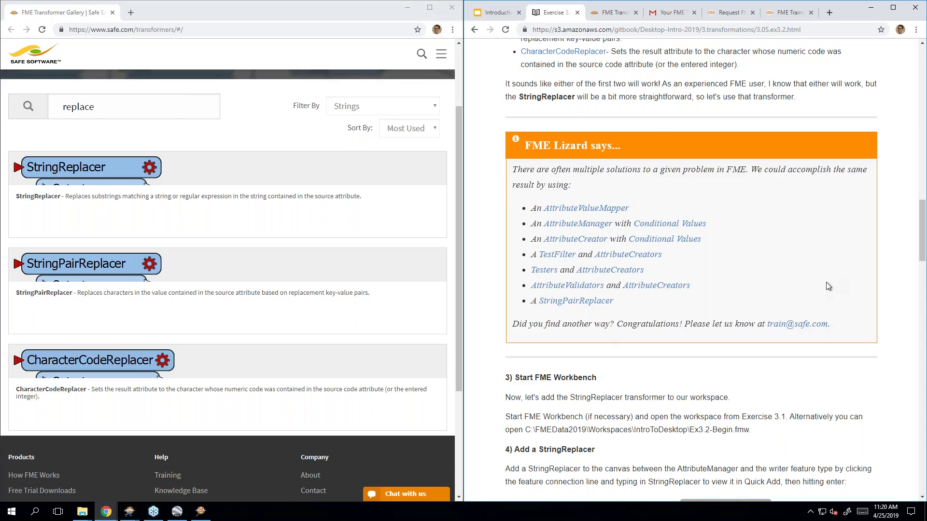
{"action": "scroll", "coordinate": [823, 294], "scroll_direction": "down", "scroll_amount": 6}
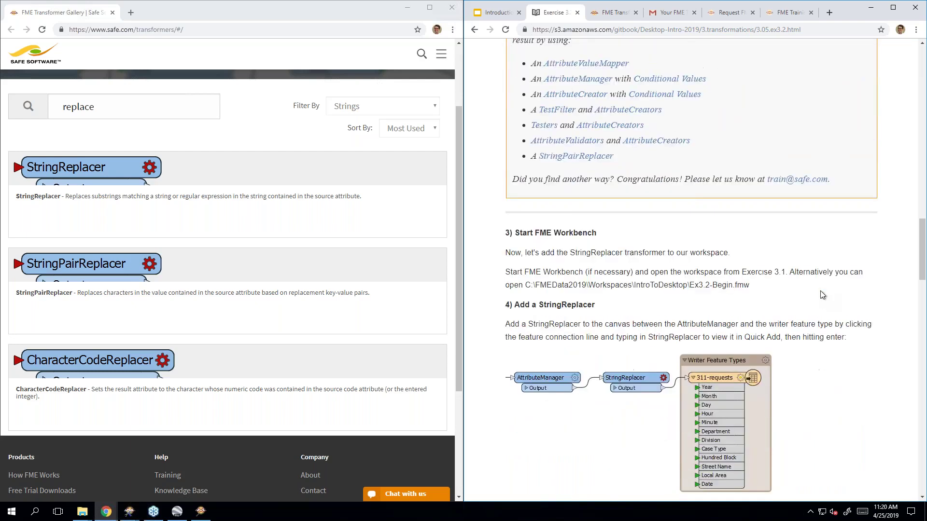
{"action": "scroll", "coordinate": [715, 266], "scroll_direction": "down", "scroll_amount": 1}
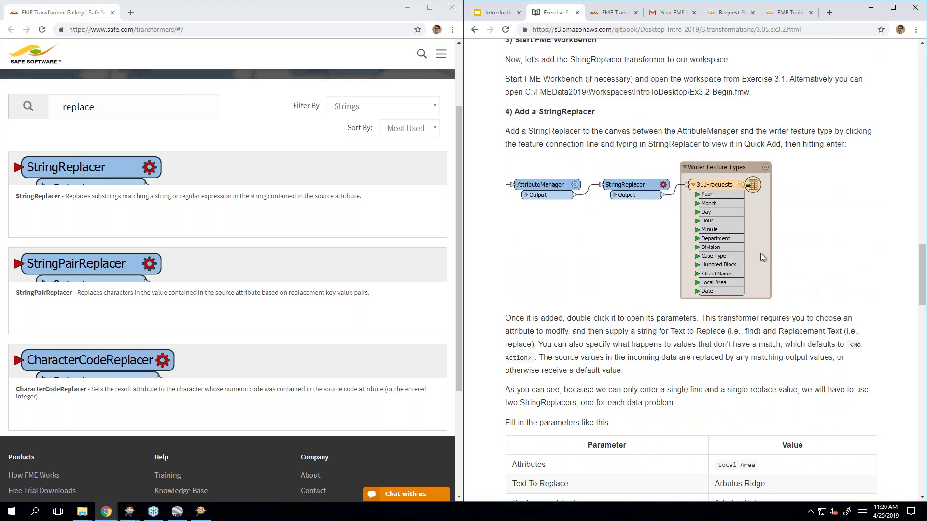
{"action": "left_click", "coordinate": [452, 10]}
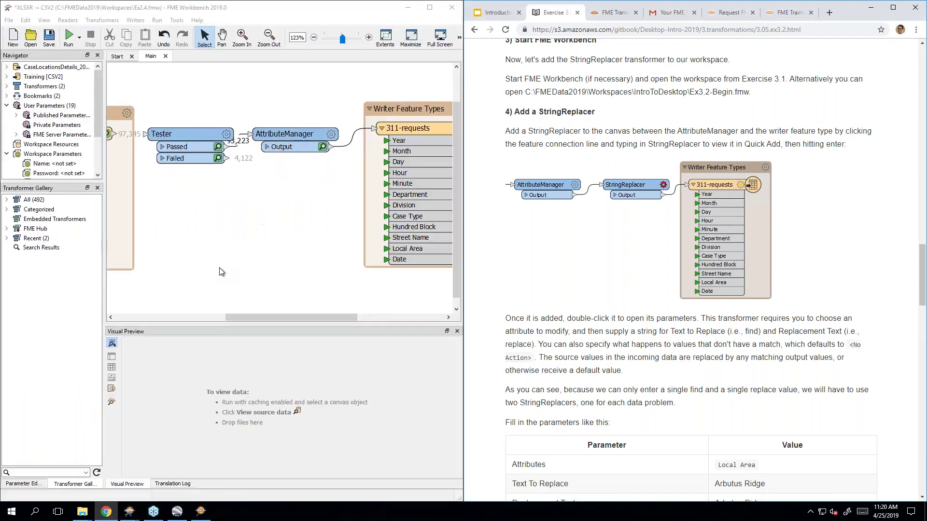
- In FME Workbench, move the Writer Feature Types bookmark farther from the AttributeManager to make room for another transformer
{"action": "left_click", "coordinate": [220, 268]}
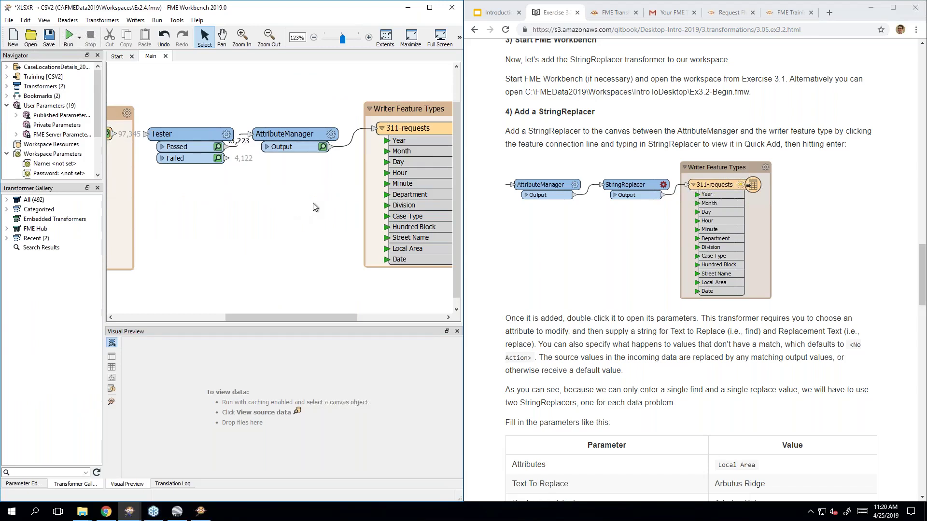
{"action": "left_click_drag", "start_coordinate": [295, 318], "coordinate": [341, 316]}
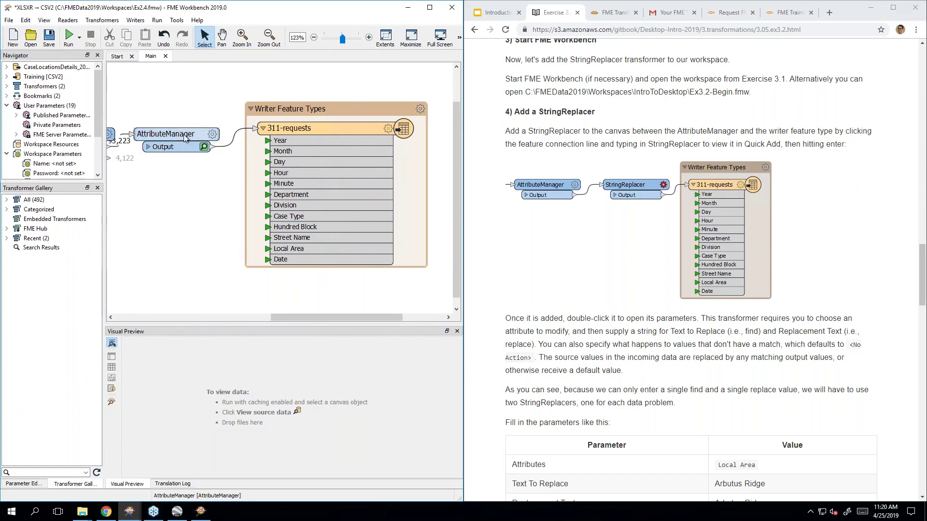
{"action": "left_click_drag", "start_coordinate": [323, 320], "coordinate": [330, 320]}
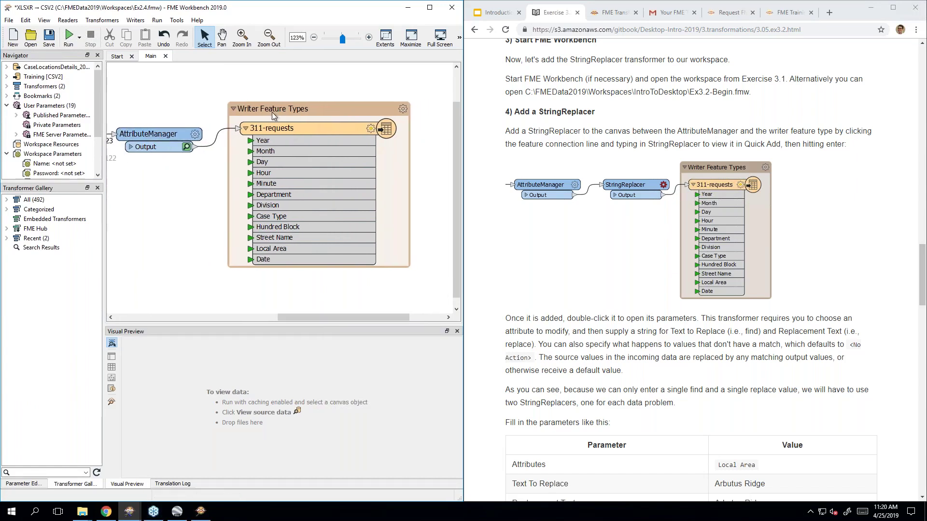
{"action": "left_click_drag", "start_coordinate": [287, 108], "coordinate": [395, 111]}
- Insert a StringReplacer into the connection between the AttributeManager and the 311-requests writer feature type, and adjust its placement
{"action": "left_click", "coordinate": [268, 145]}
{"action": "left_click", "coordinate": [186, 147]}
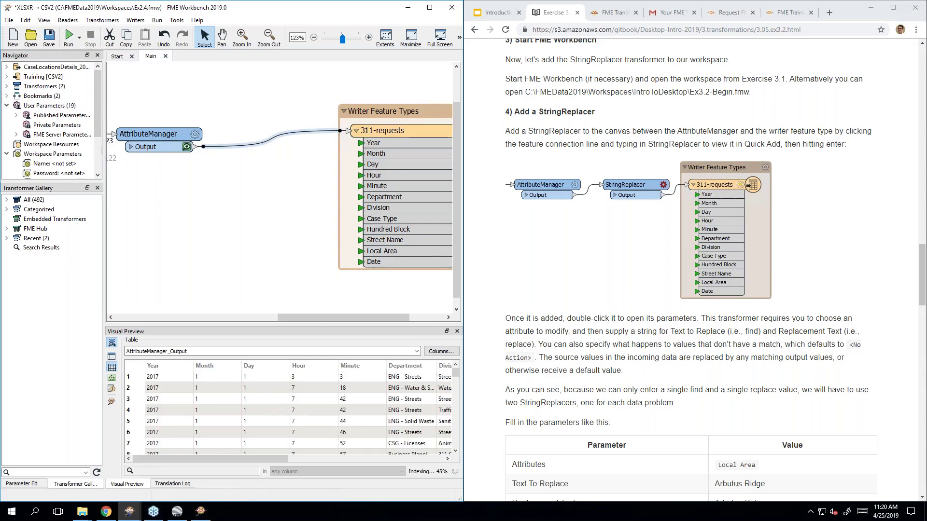
{"action": "type", "text": "stringrep"}
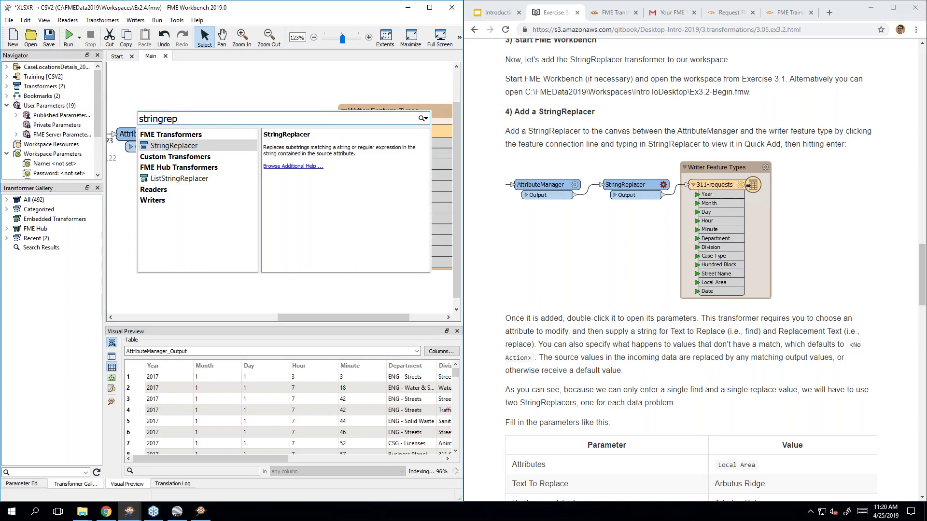
{"action": "key", "text": "Return"}
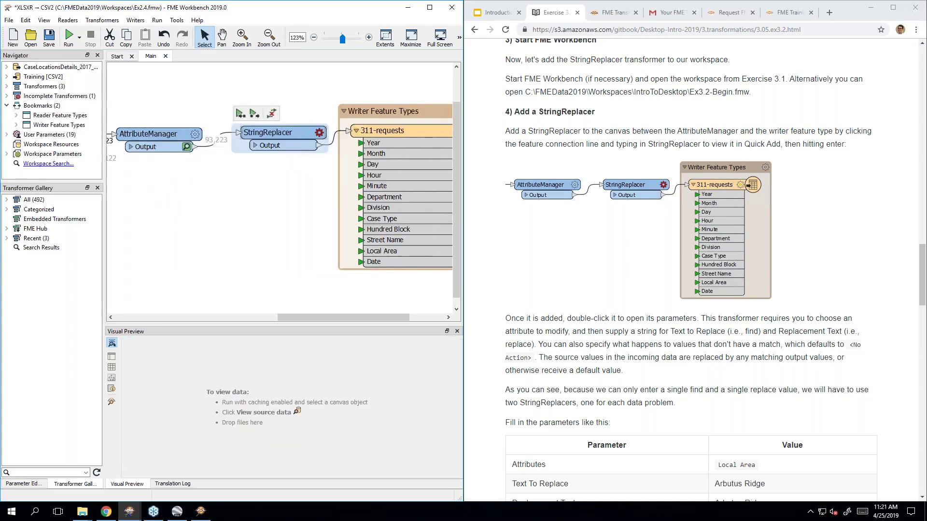
{"action": "left_click_drag", "start_coordinate": [291, 133], "coordinate": [282, 133]}
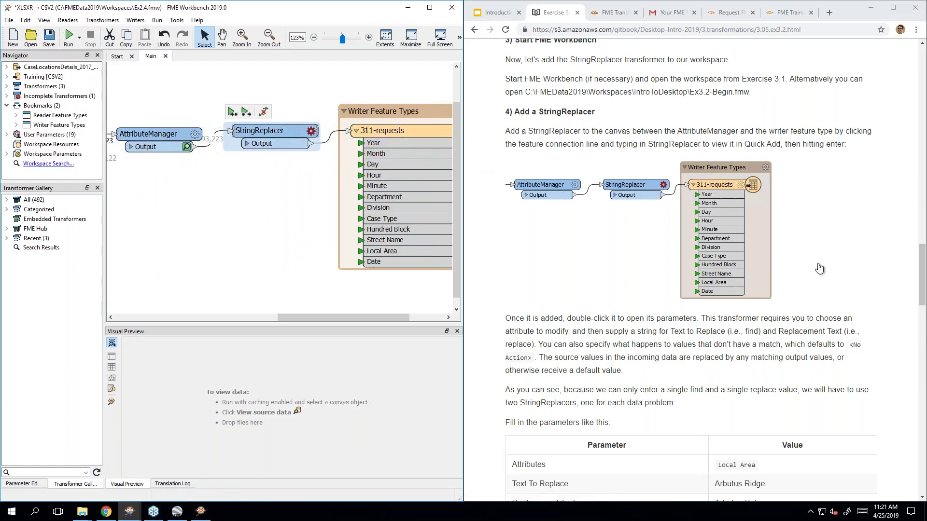
- Open the StringReplacer's parameters and select Local Area as the attribute to modify
{"action": "scroll", "coordinate": [826, 265], "scroll_direction": "down", "scroll_amount": 3}
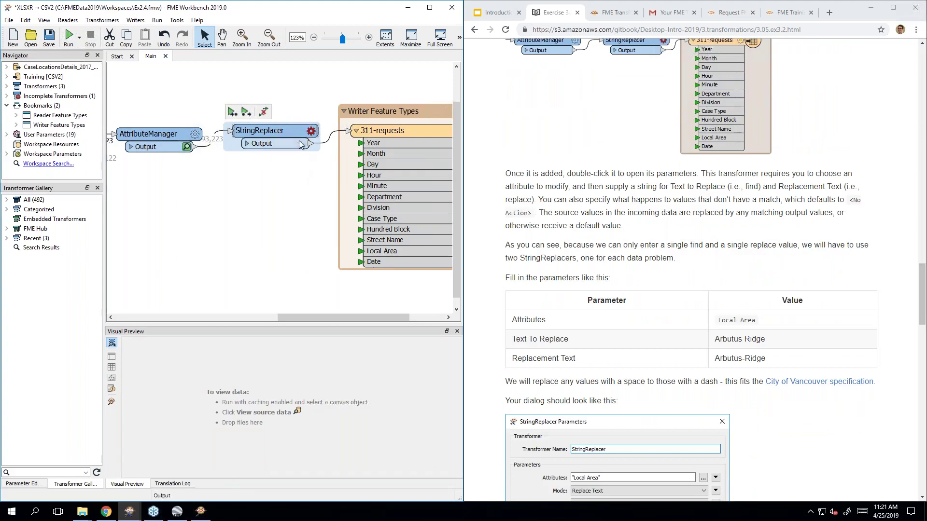
{"action": "mouse_move", "coordinate": [299, 136]}
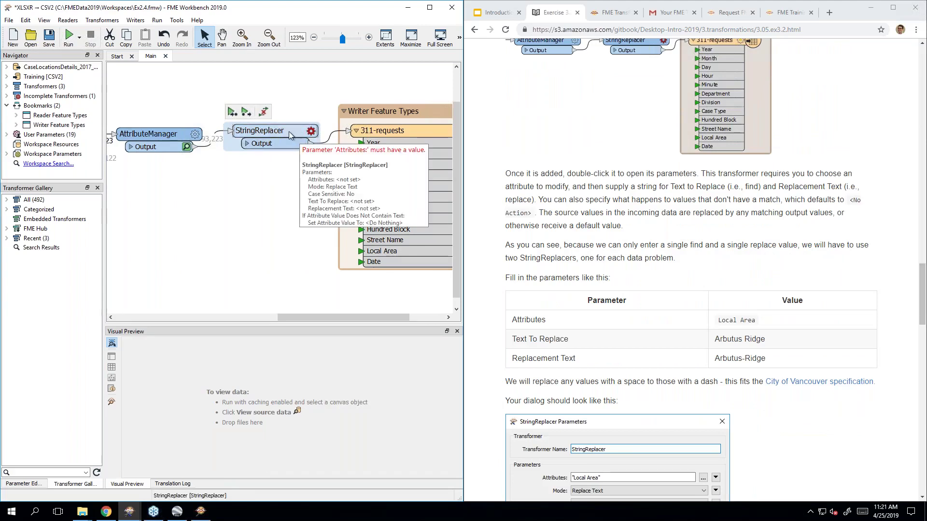
{"action": "double_click", "coordinate": [288, 132]}
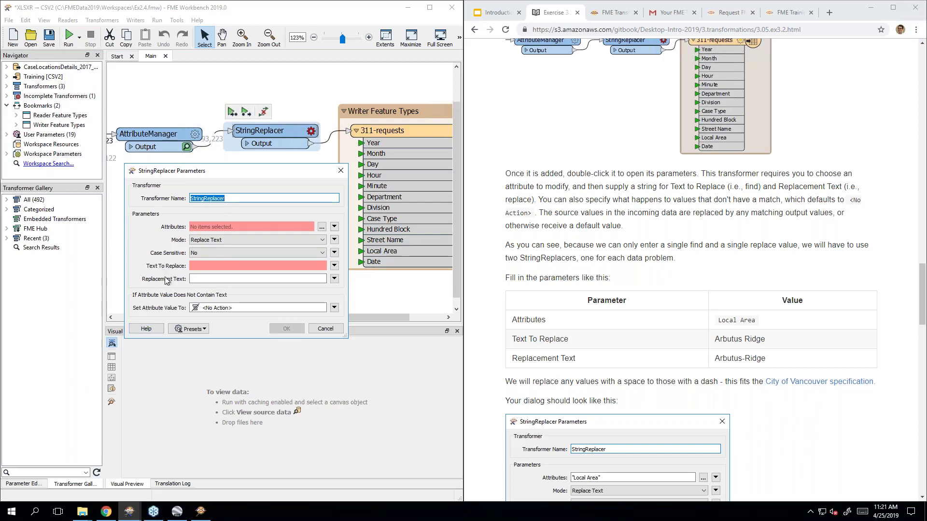
{"action": "left_click", "coordinate": [197, 227]}
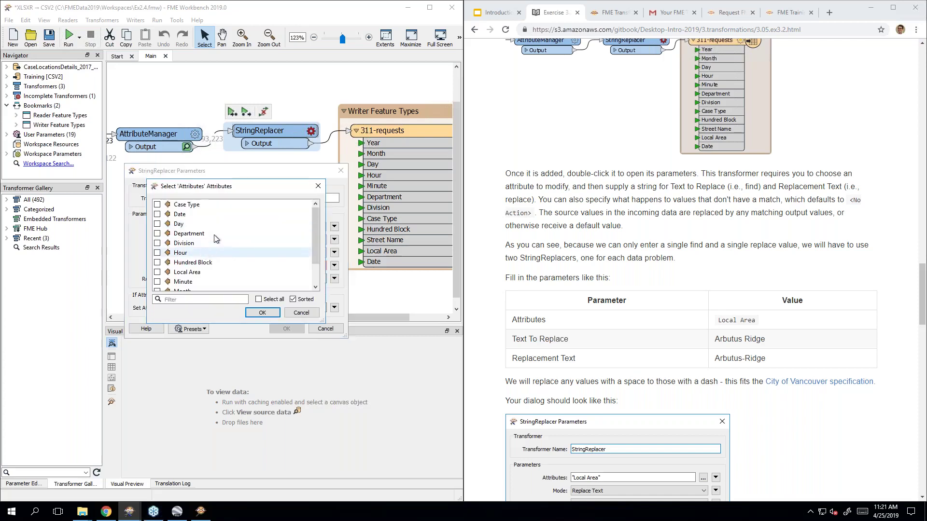
{"action": "left_click", "coordinate": [204, 272]}
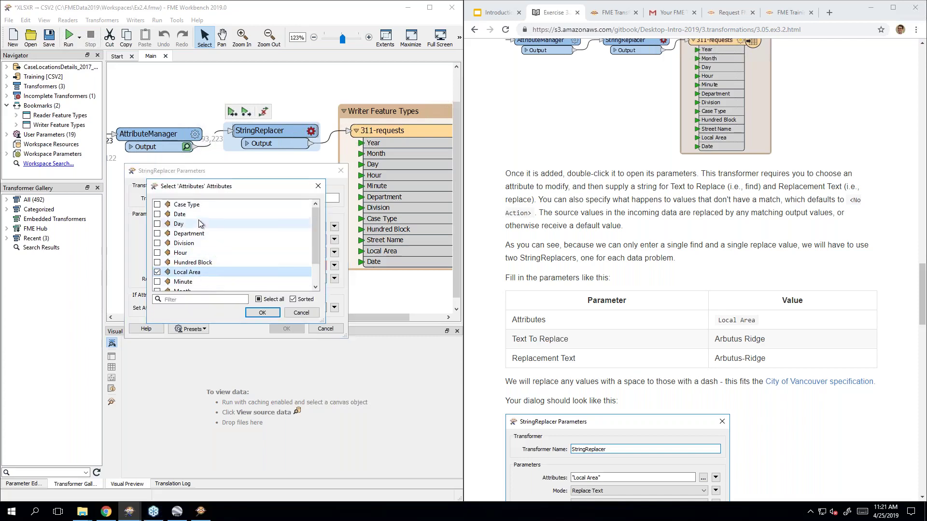
{"action": "left_click", "coordinate": [263, 313]}
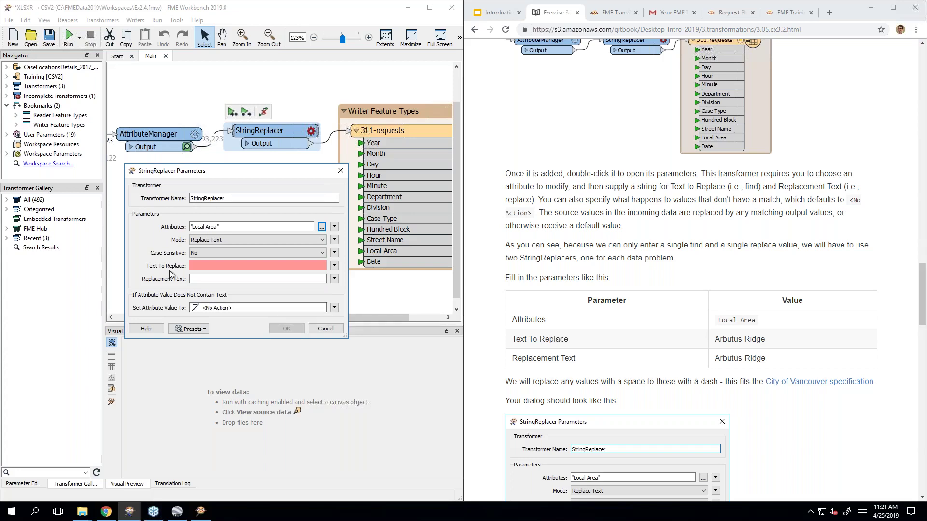
- Set the StringReplacer to replace the text Arbutus Ridge with Arbutus-Ridge and accept the parameters
{"action": "left_click", "coordinate": [214, 266]}
{"action": "type", "text": "Arbutus Ridge"}
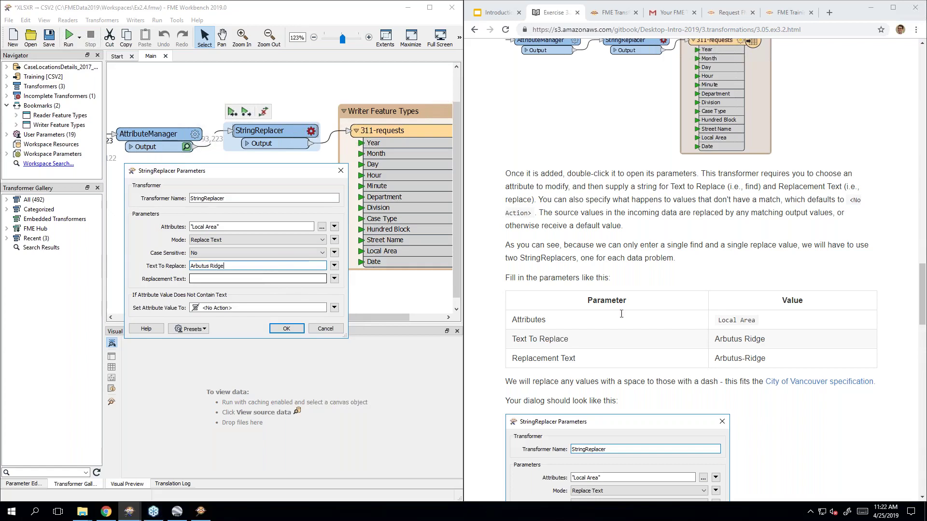
{"action": "left_click_drag", "start_coordinate": [714, 361], "coordinate": [766, 359]}
{"action": "key", "text": "ctrl+c"}
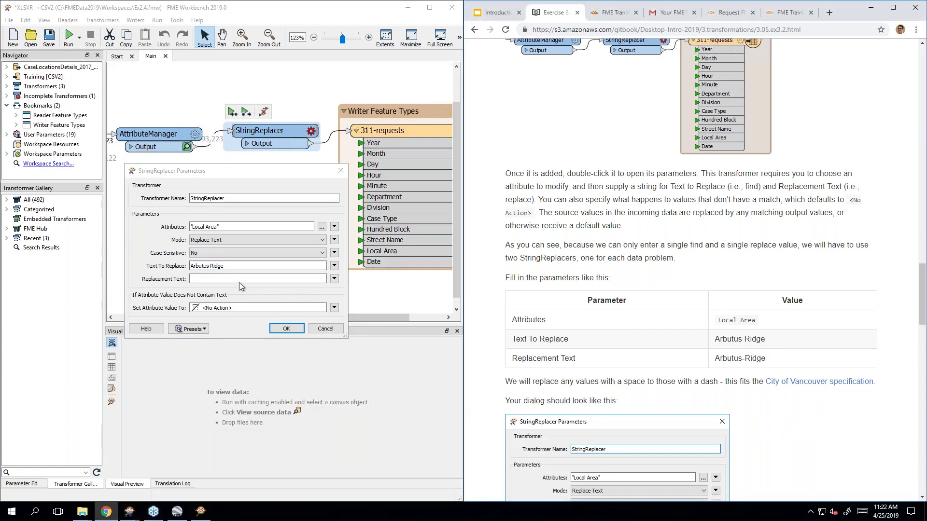
{"action": "left_click", "coordinate": [240, 279]}
{"action": "key", "text": "ctrl+v"}
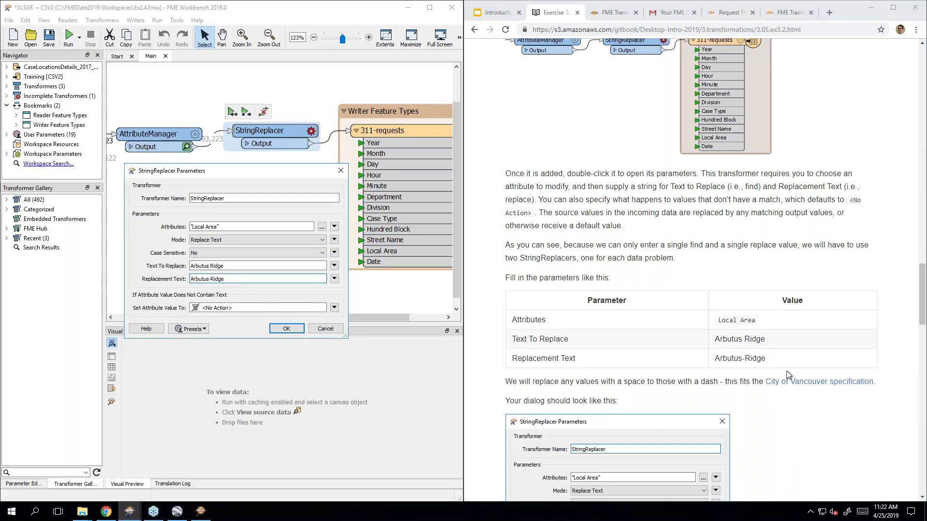
{"action": "scroll", "coordinate": [786, 375], "scroll_direction": "down", "scroll_amount": 4}
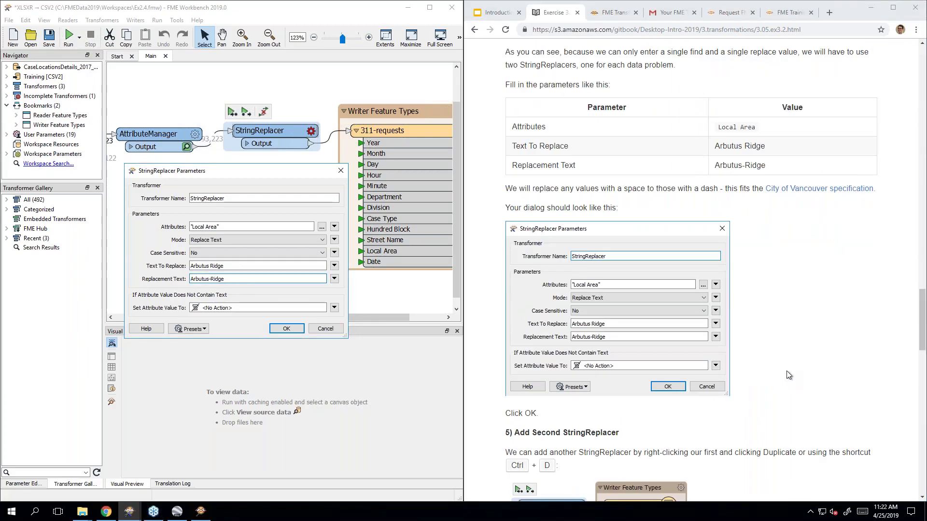
{"action": "scroll", "coordinate": [786, 371], "scroll_direction": "down", "scroll_amount": 3}
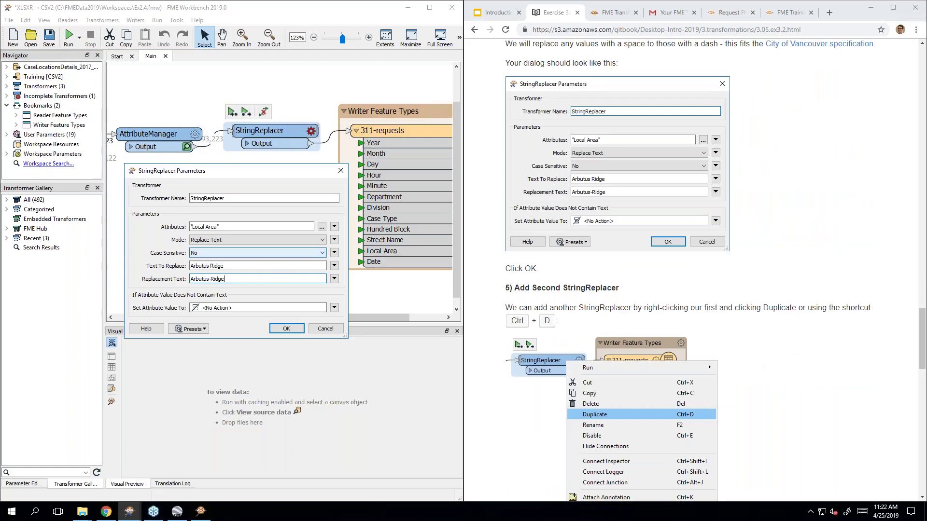
{"action": "left_click", "coordinate": [287, 329]}
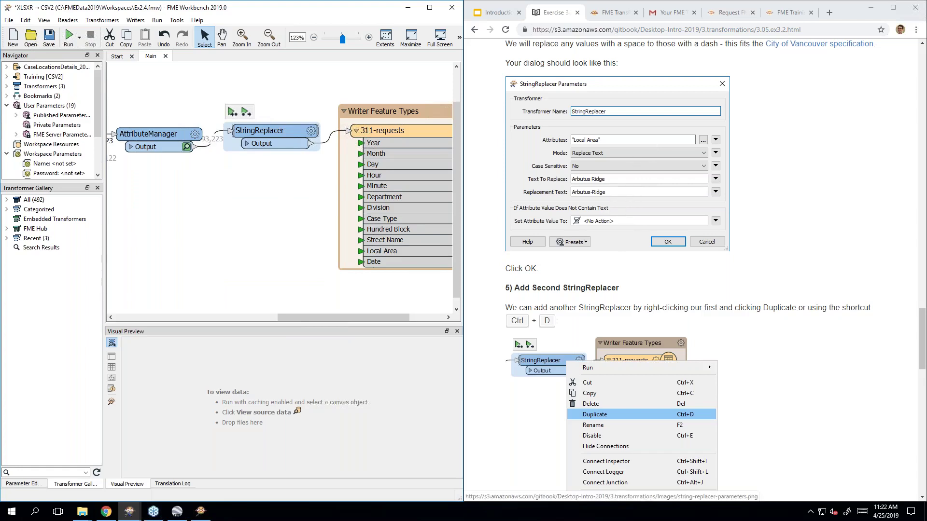
- Duplicate the configured StringReplacer on the canvas
{"action": "mouse_move", "coordinate": [367, 317]}
{"action": "left_mouse_down"}
{"action": "mouse_move", "coordinate": [402, 318]}
{"action": "mouse_move", "coordinate": [380, 318]}
{"action": "left_mouse_up"}
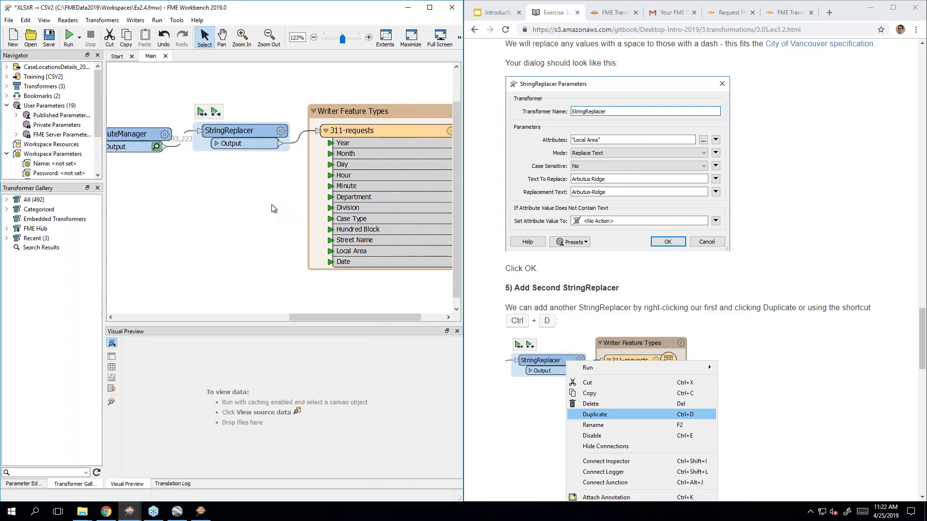
{"action": "right_click", "coordinate": [244, 131]}
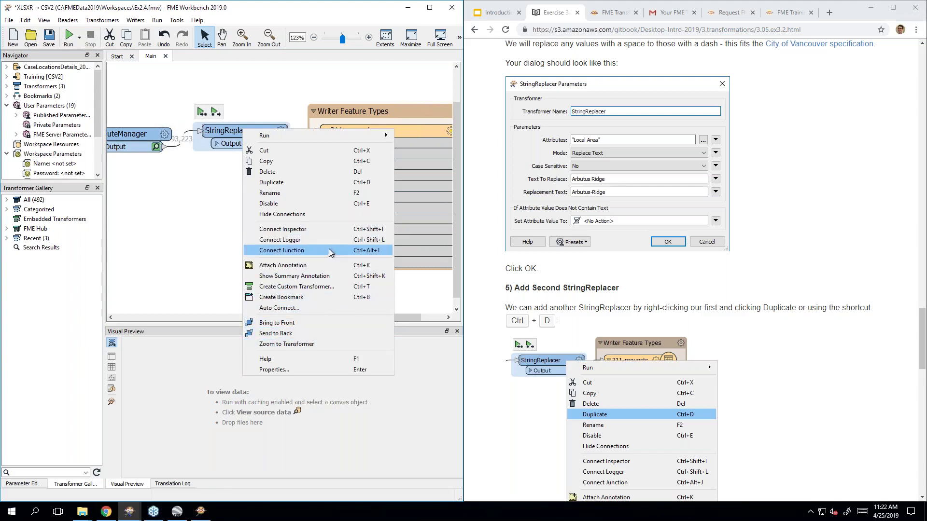
{"action": "left_click", "coordinate": [323, 185]}
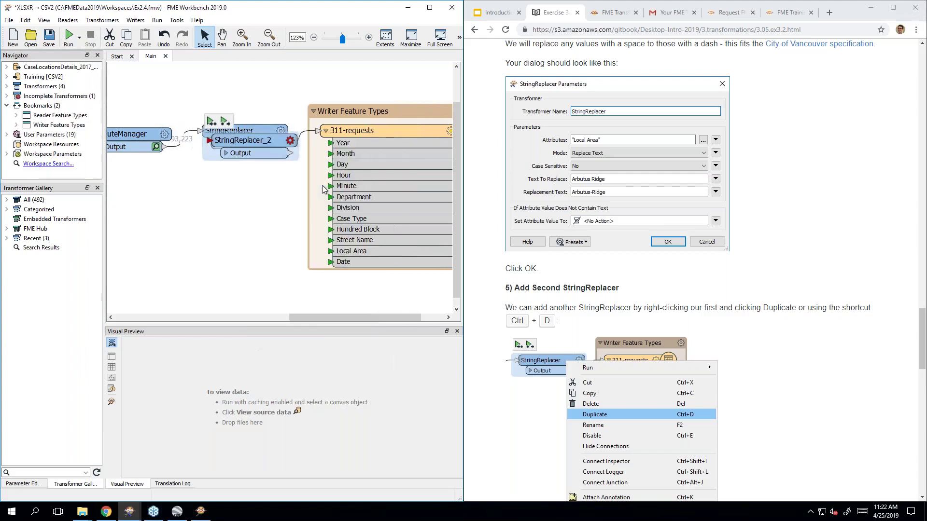
- Move the Writer Feature Types bookmark farther away and insert the duplicate StringReplacer into the connection between the first StringReplacer and 311-requests
{"action": "left_click_drag", "start_coordinate": [309, 320], "coordinate": [388, 320]}
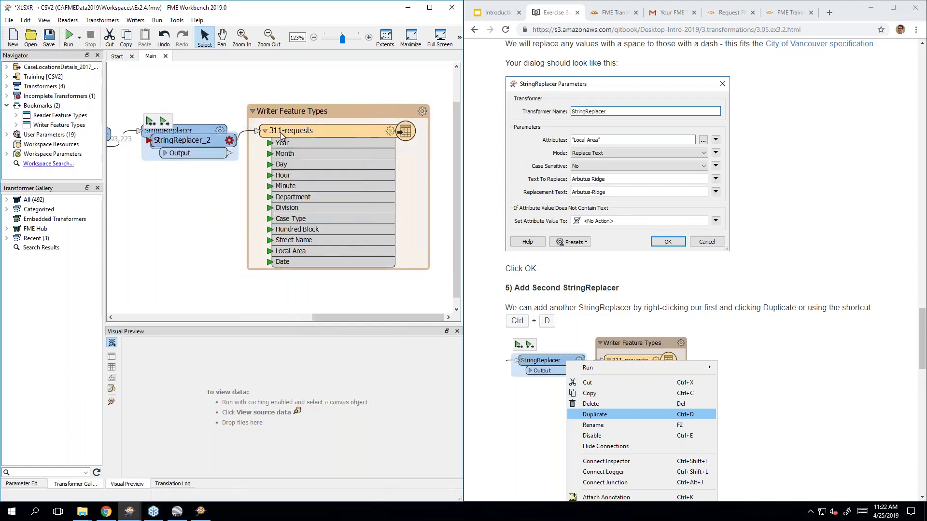
{"action": "left_click_drag", "start_coordinate": [300, 108], "coordinate": [427, 110]}
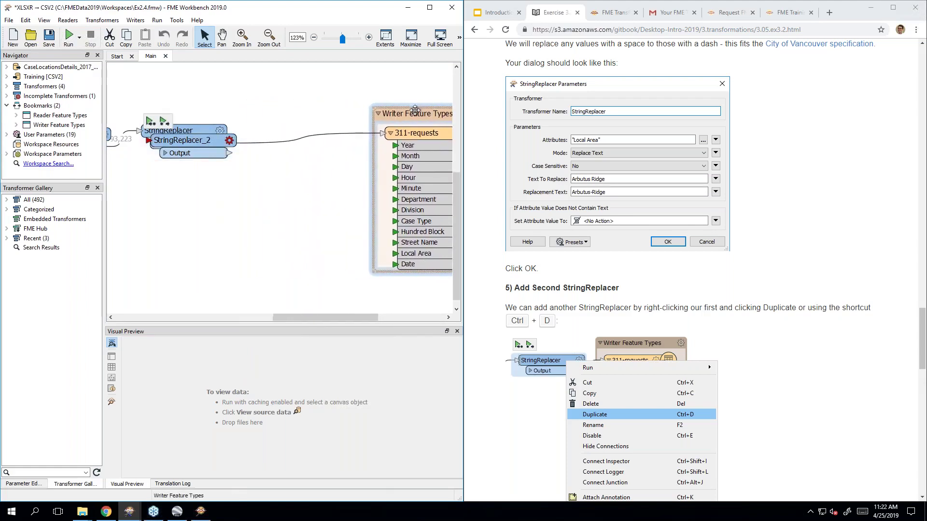
{"action": "left_click_drag", "start_coordinate": [198, 145], "coordinate": [301, 151]}
{"action": "left_click_drag", "start_coordinate": [171, 137], "coordinate": [279, 127]}
{"action": "left_click_drag", "start_coordinate": [406, 112], "coordinate": [400, 112]}
{"action": "left_click", "coordinate": [275, 225]}
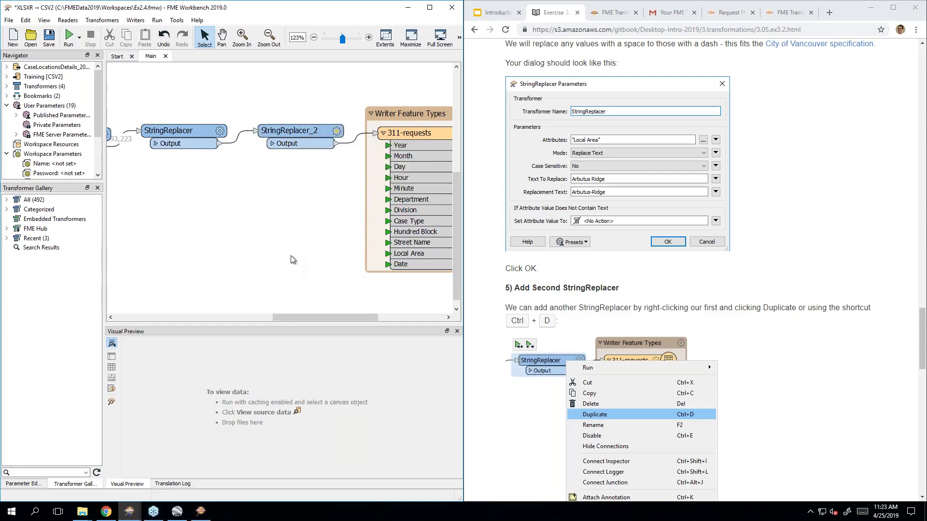
- Set StringReplacer_2 to replace the text Dunbar Southlands with Dunbar-Southlands and accept the parameters
{"action": "scroll", "coordinate": [840, 321], "scroll_direction": "down", "scroll_amount": 15}
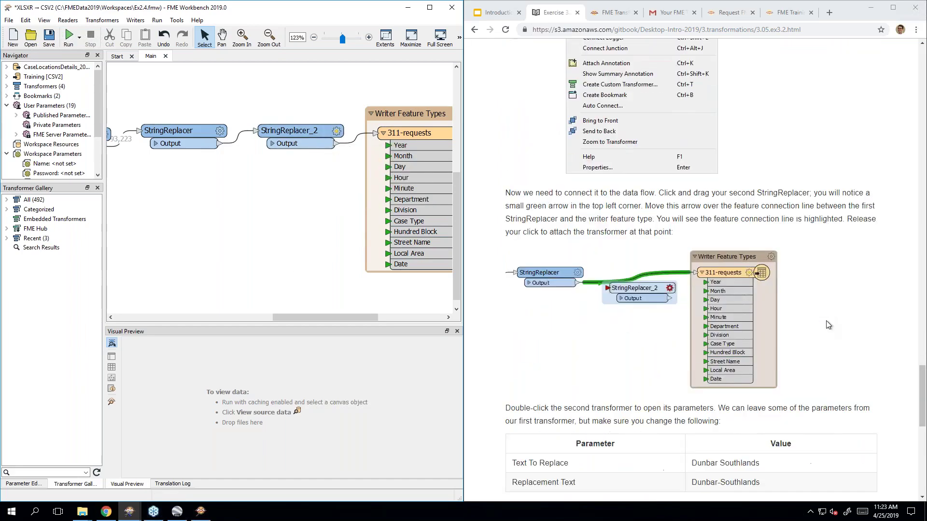
{"action": "scroll", "coordinate": [828, 324], "scroll_direction": "down", "scroll_amount": 3}
{"action": "scroll", "coordinate": [829, 325], "scroll_direction": "up", "scroll_amount": 2}
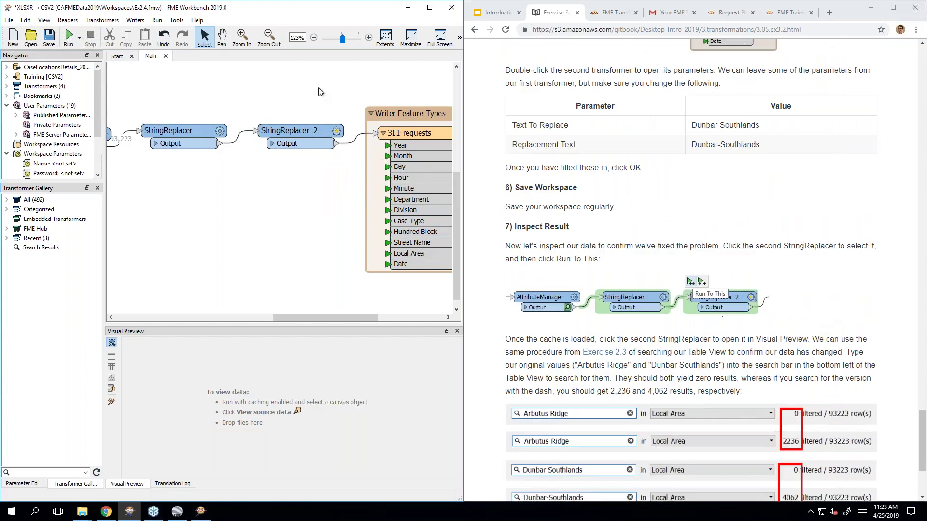
{"action": "double_click", "coordinate": [298, 132]}
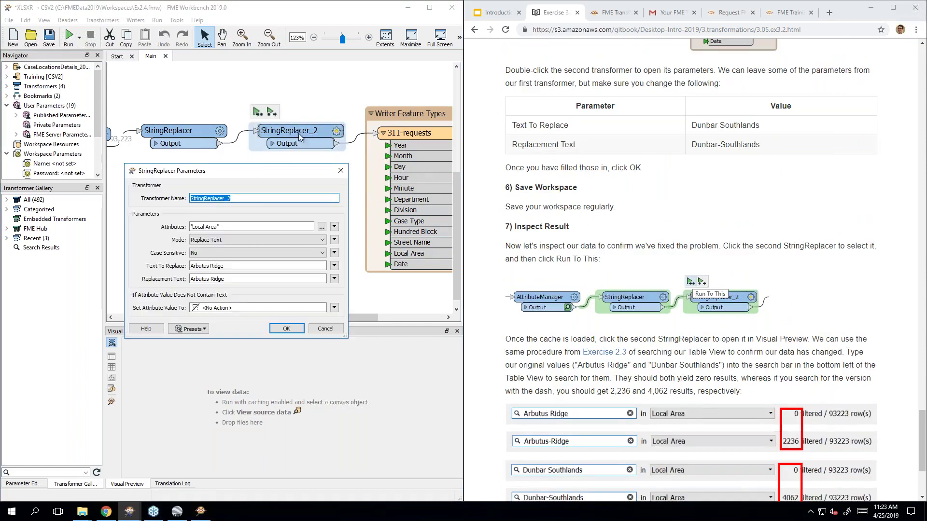
{"action": "triple_click", "coordinate": [259, 266]}
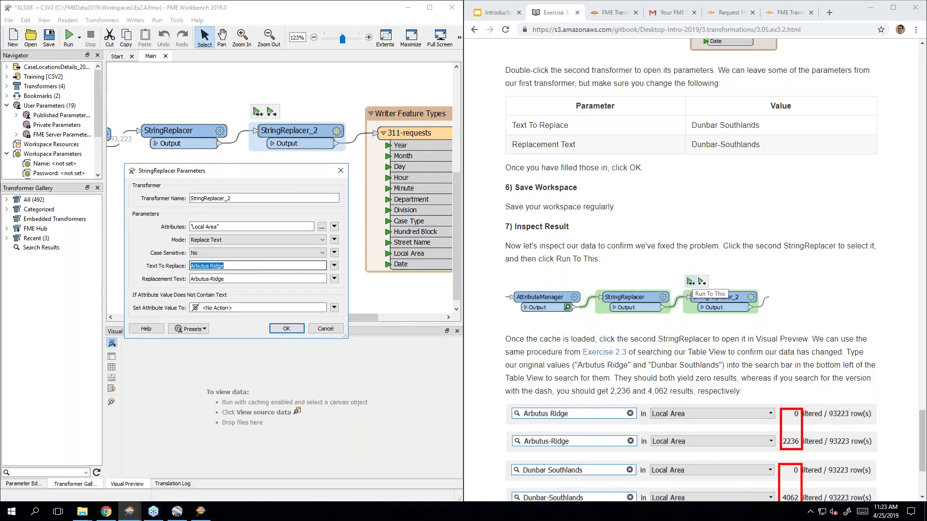
{"action": "type", "text": "Dunbar Southland"}
{"action": "key", "text": "Tab"}
{"action": "key", "text": "Tab"}
{"action": "key", "text": "Tab"}
{"action": "key", "text": "ctrl+v"}
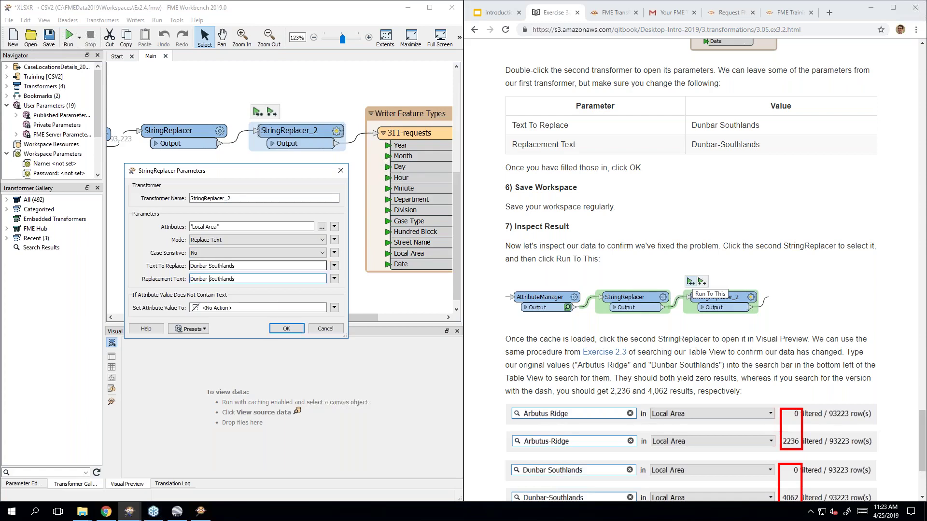
{"action": "left_click", "coordinate": [209, 279]}
{"action": "key", "text": "BackSpace"}
{"action": "type", "text": "-"}
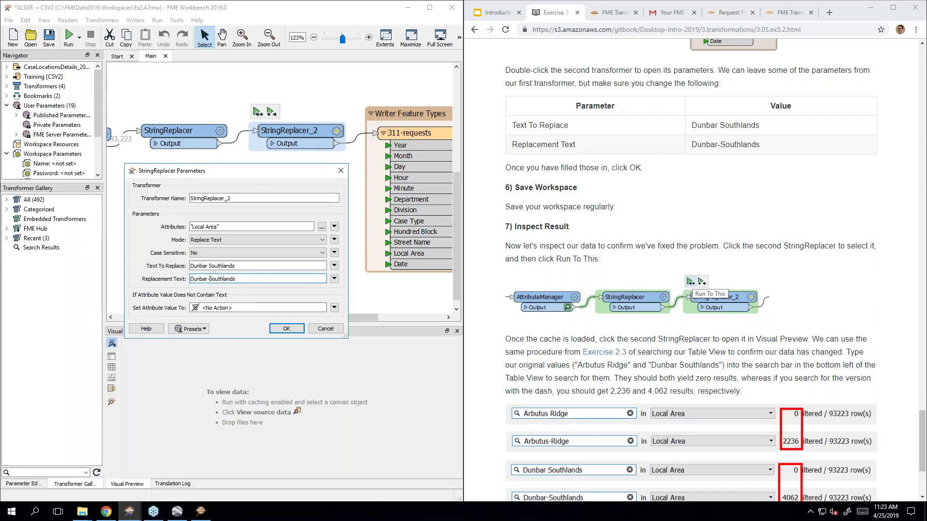
{"action": "left_click", "coordinate": [286, 329]}
- Save the workspace under the new name Ex3.2 in the Workspaces folder
{"action": "left_click_drag", "start_coordinate": [305, 317], "coordinate": [320, 316]}
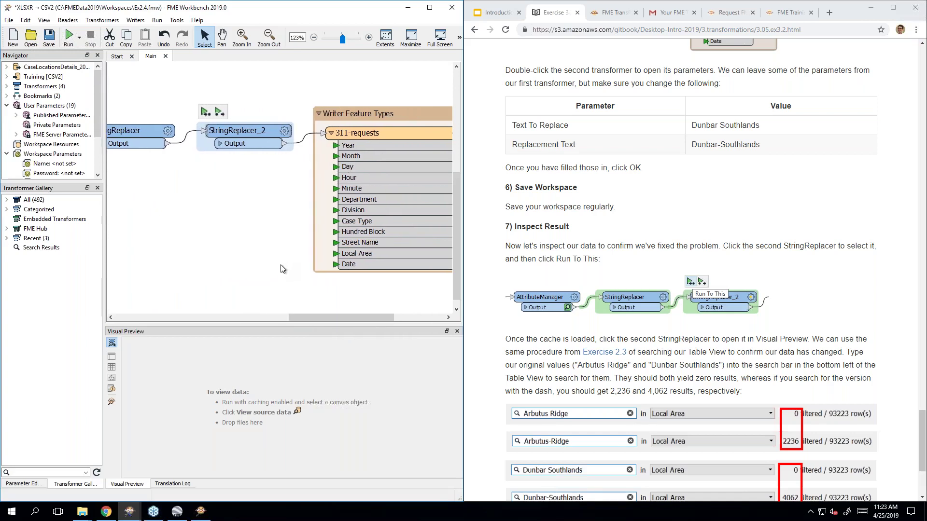
{"action": "left_click", "coordinate": [10, 20]}
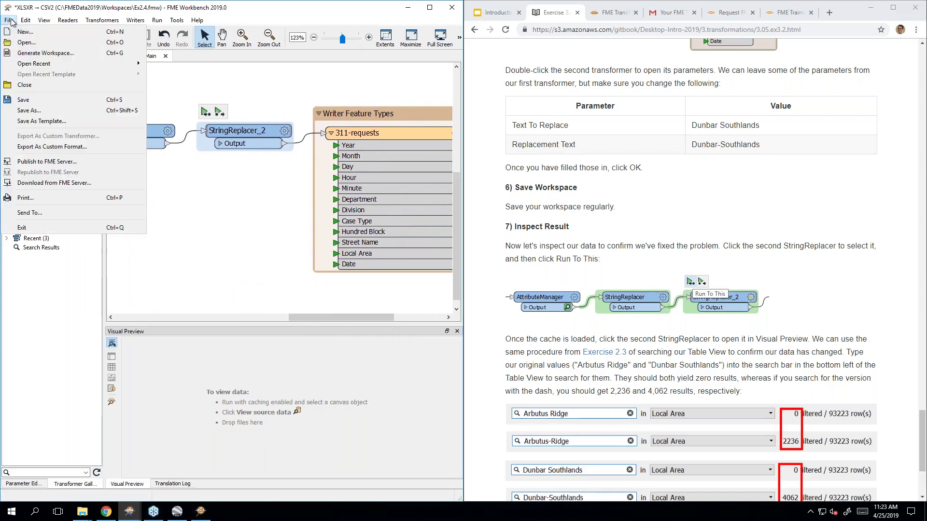
{"action": "left_click", "coordinate": [29, 110]}
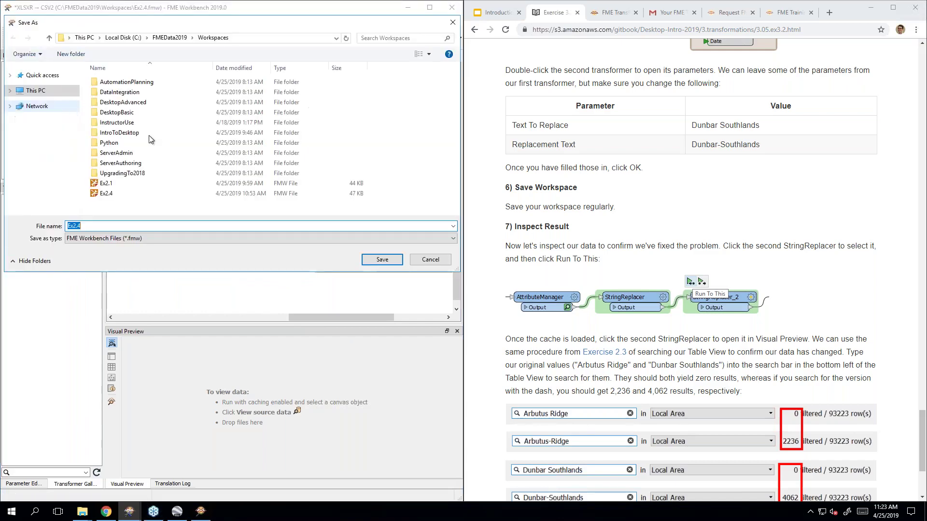
{"action": "type", "text": "Ex"}
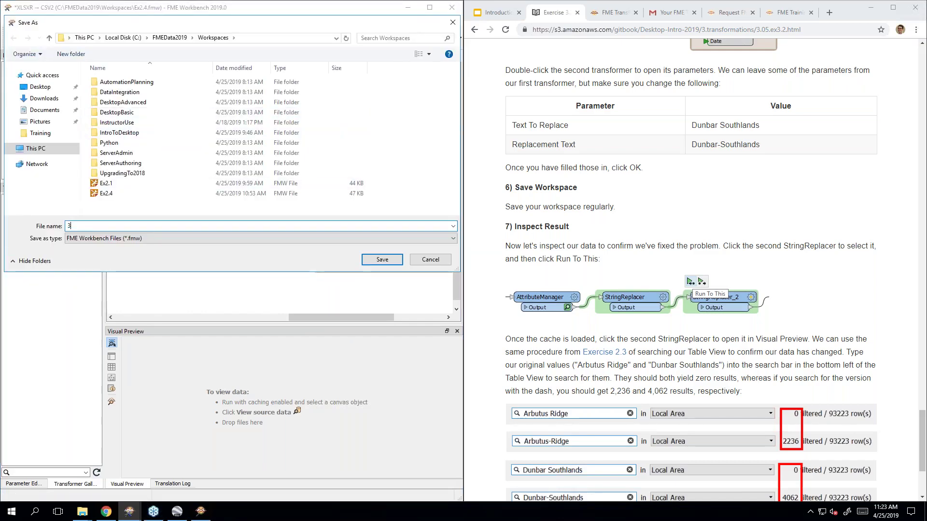
{"action": "type", "text": "3.2"}
{"action": "key", "text": "Return"}
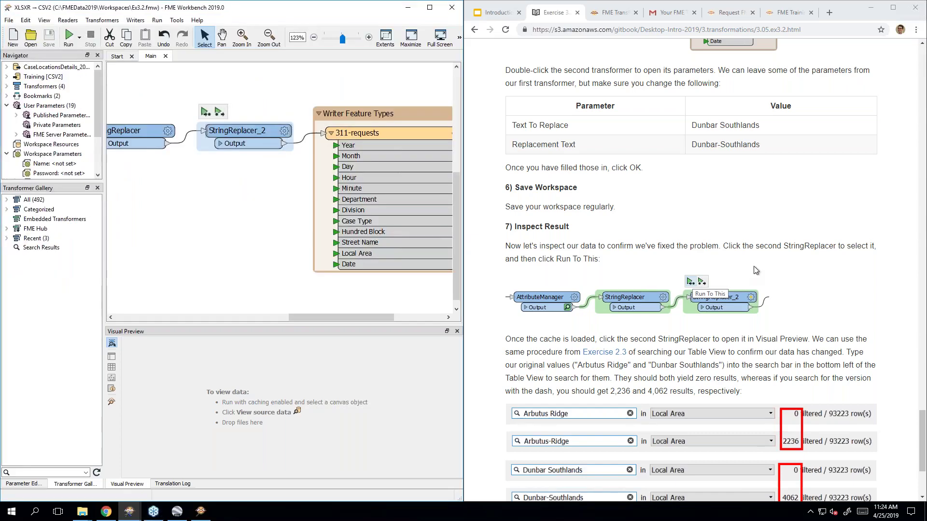
- Run the workspace up to StringReplacer_2 and bring up the manual's instructions for inspecting the result
{"action": "scroll", "coordinate": [756, 270], "scroll_direction": "down", "scroll_amount": 2}
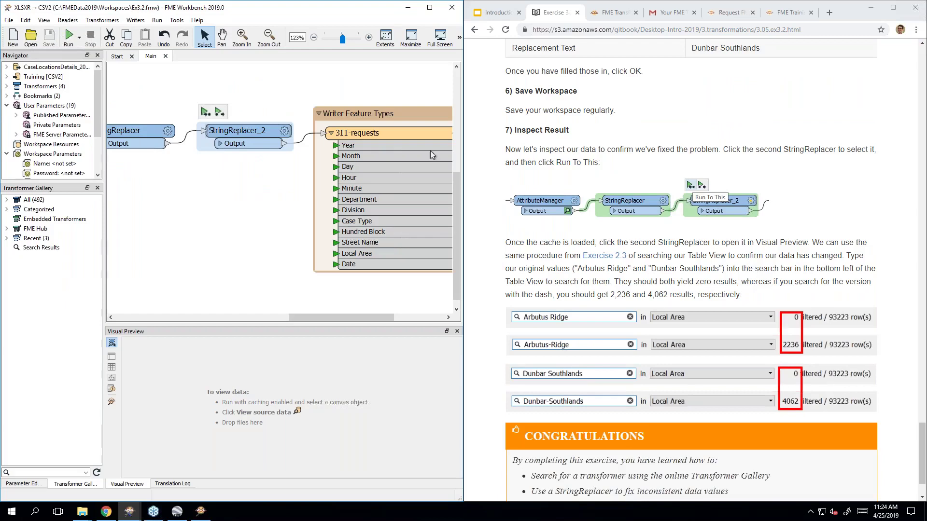
{"action": "left_click", "coordinate": [204, 113]}
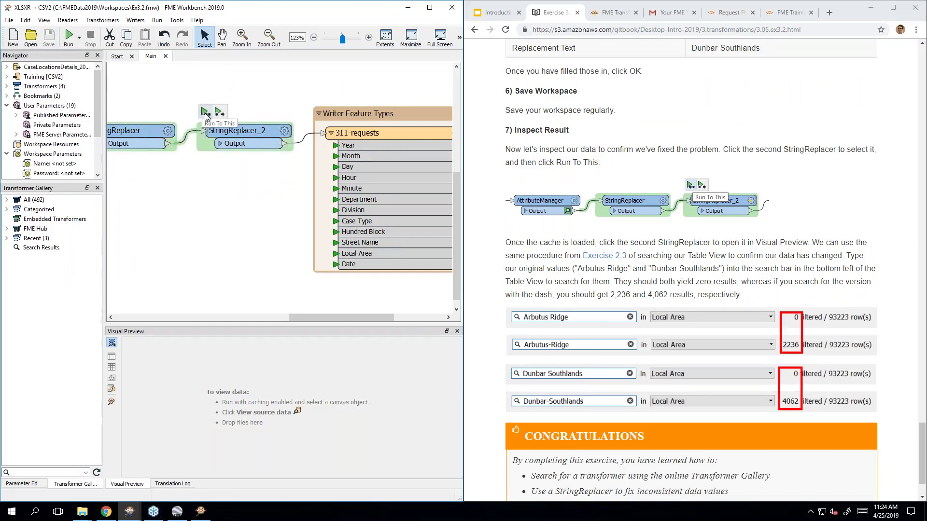
{"action": "left_click", "coordinate": [204, 113]}
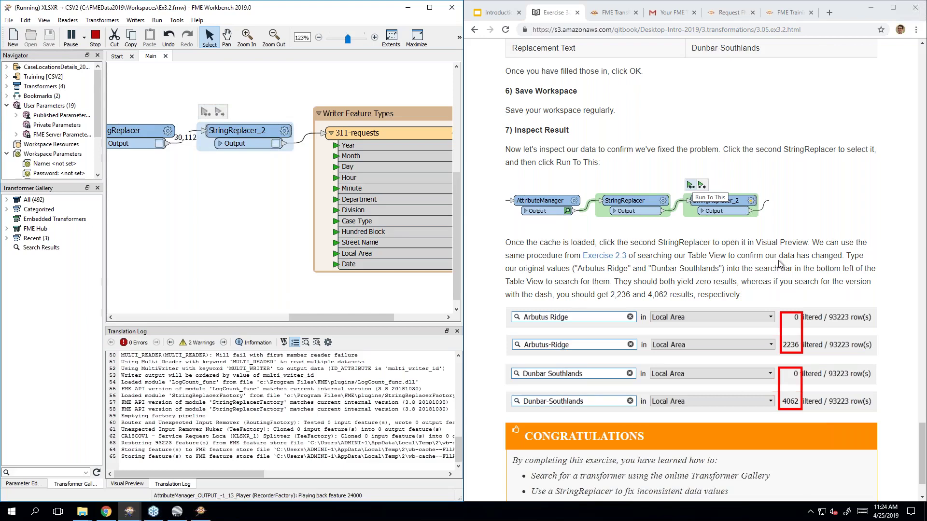
{"action": "scroll", "coordinate": [778, 263], "scroll_direction": "down", "scroll_amount": 1}
{"action": "scroll", "coordinate": [778, 263], "scroll_direction": "down", "scroll_amount": 1}
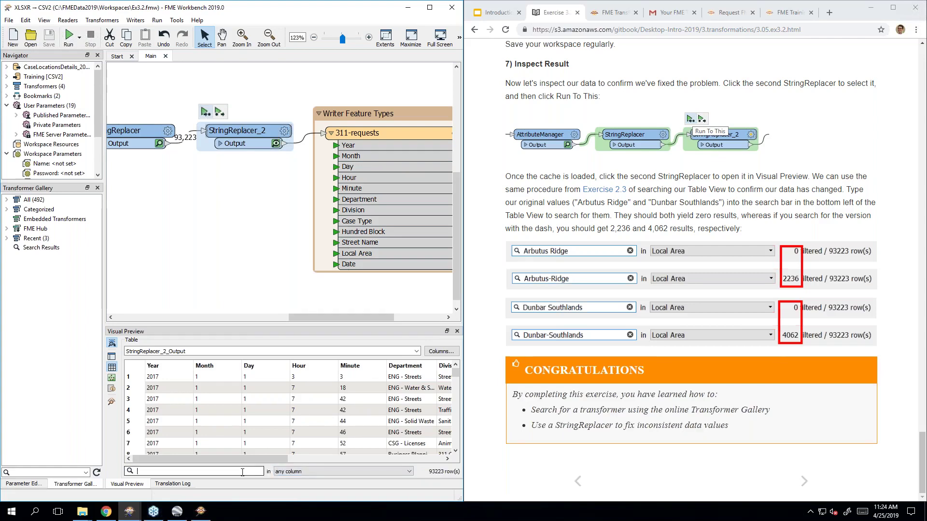
- Search the StringReplacer_2 output table for Arbutus Ridge and for Arbutus-Ridge in any column
{"action": "type", "text": "Arbutus Ridge"}
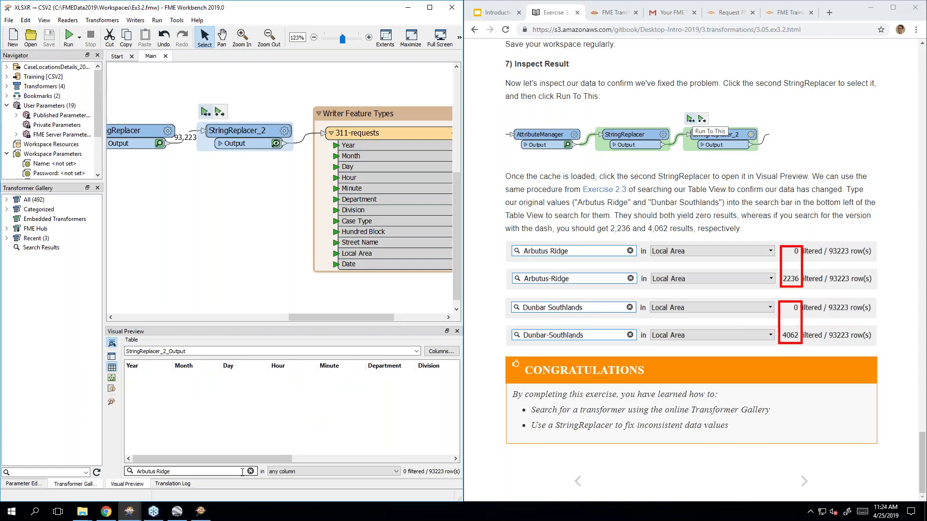
{"action": "key", "text": "BackSpace"}
{"action": "type", "text": "-"}
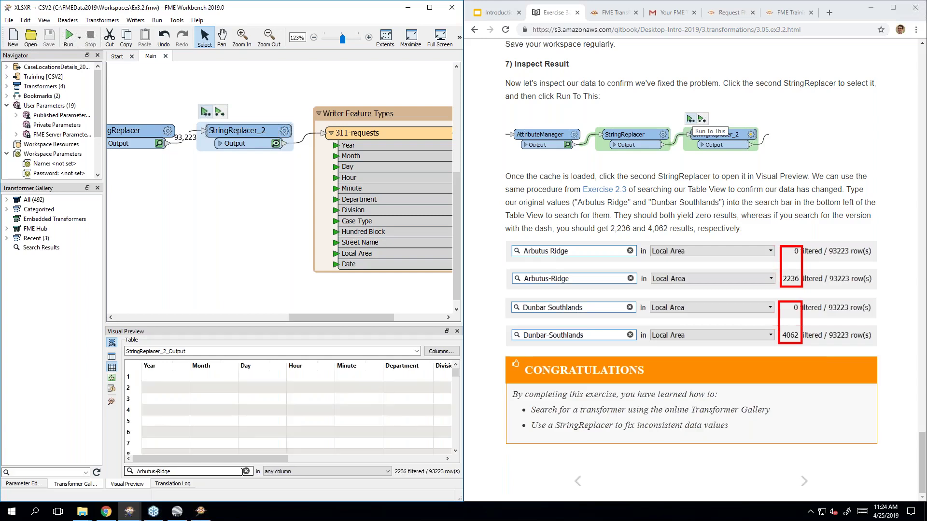
- Search the StringReplacer_2 output table for Dunbar Southland and for Dunbar-Southland in any column
{"action": "key", "text": "ctrl+a"}
{"action": "type", "text": "Dunbar Southland"}
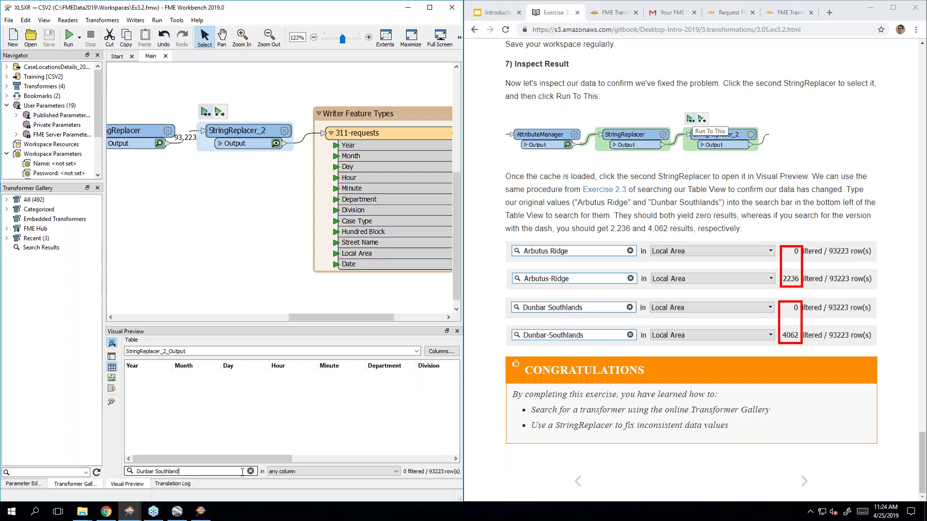
{"action": "key", "text": "ctrl+Left"}
{"action": "key", "text": "BackSpace"}
{"action": "type", "text": "-"}
{"action": "key", "text": "End"}
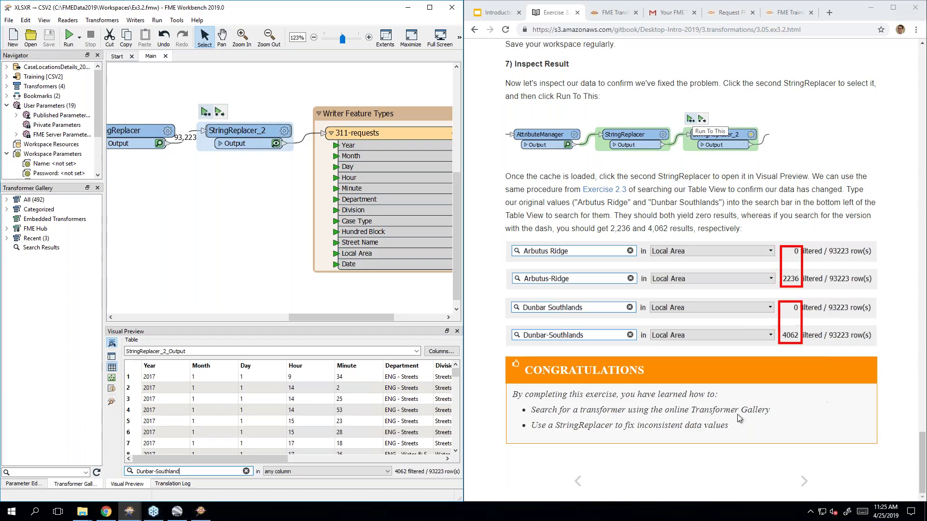
- Switch to the training manual in Chrome, go to the Common Transformations page and read the Top 30 transformers table
{"action": "left_click", "coordinate": [922, 438]}
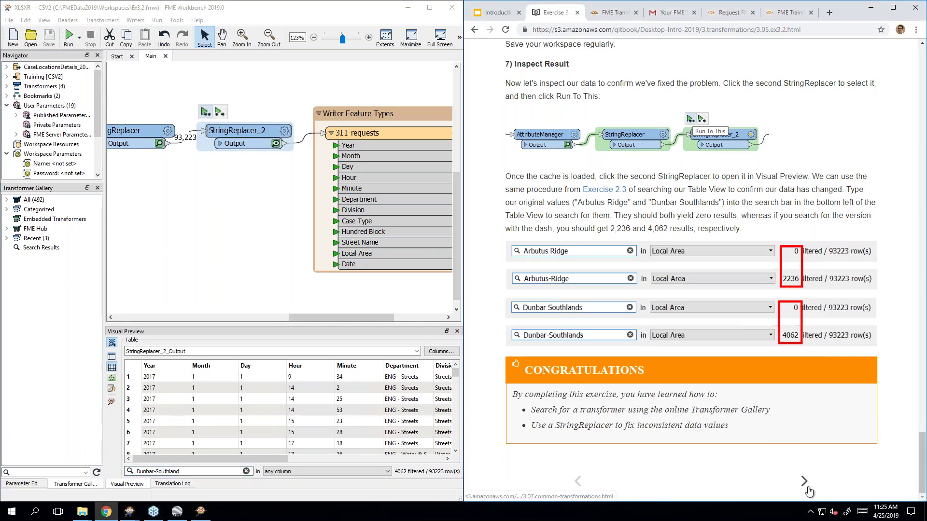
{"action": "left_click", "coordinate": [804, 482]}
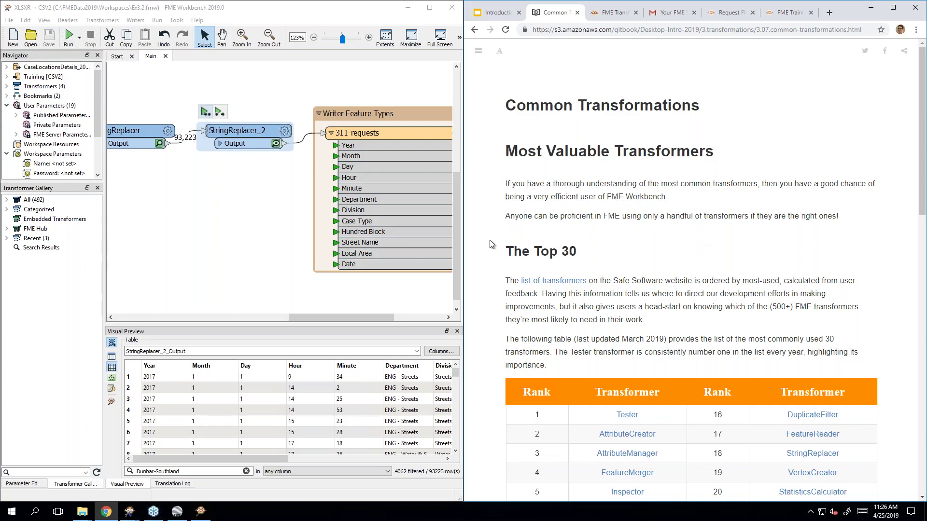
{"action": "scroll", "coordinate": [491, 243], "scroll_direction": "down", "scroll_amount": 2}
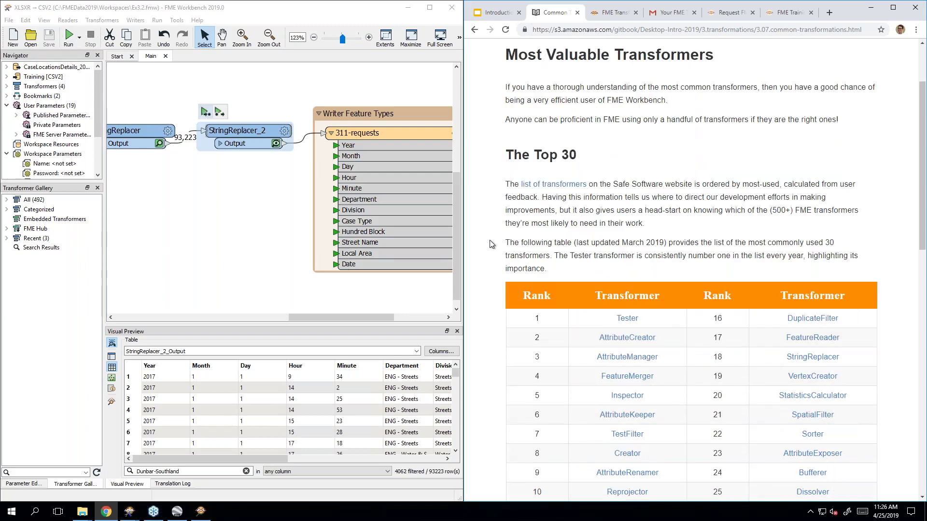
{"action": "scroll", "coordinate": [491, 243], "scroll_direction": "down", "scroll_amount": 2}
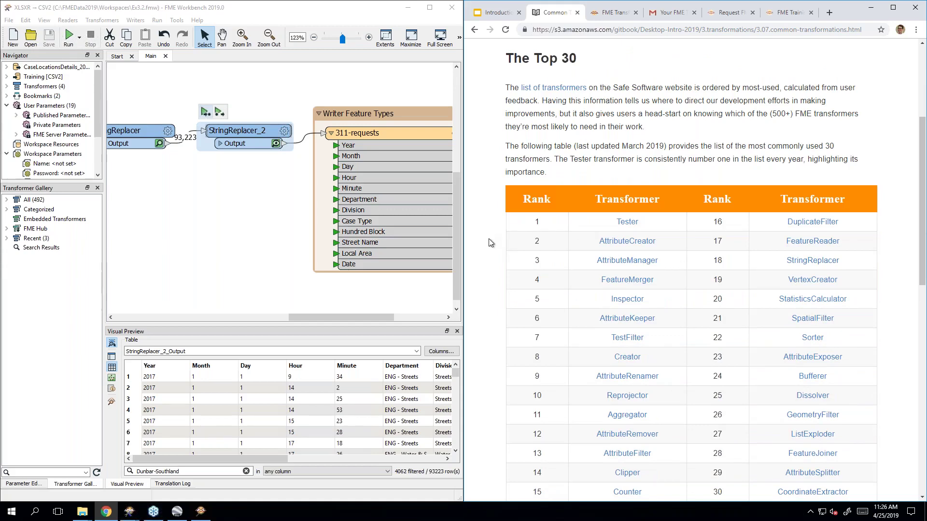
- Read the Common Transformations page from the Top 30 table through the Categories and FME is Broad sections
{"action": "scroll", "coordinate": [491, 242], "scroll_direction": "down", "scroll_amount": 1}
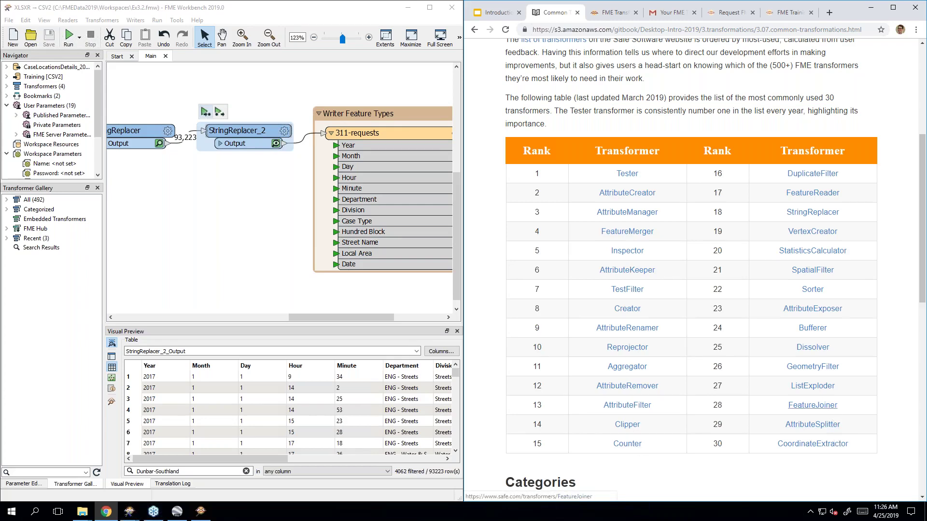
{"action": "scroll", "coordinate": [895, 287], "scroll_direction": "down", "scroll_amount": 3}
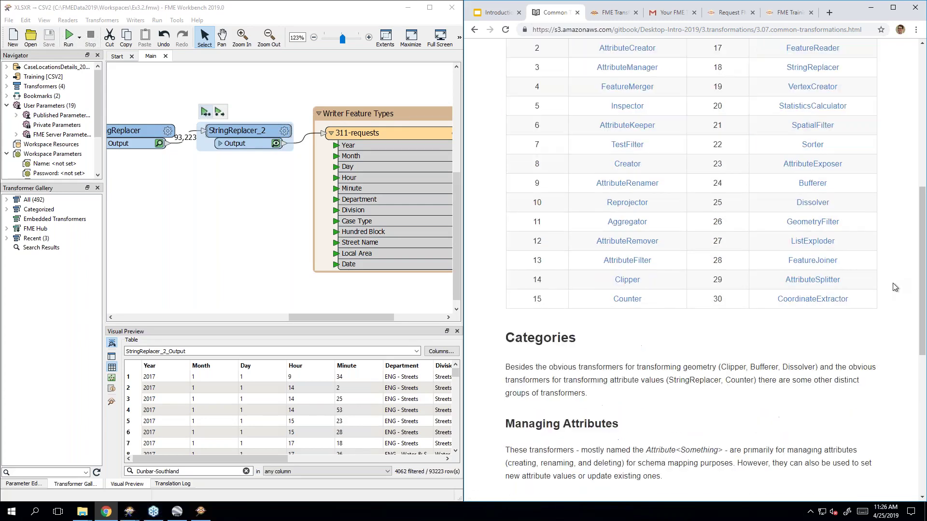
{"action": "scroll", "coordinate": [896, 287], "scroll_direction": "down", "scroll_amount": 6}
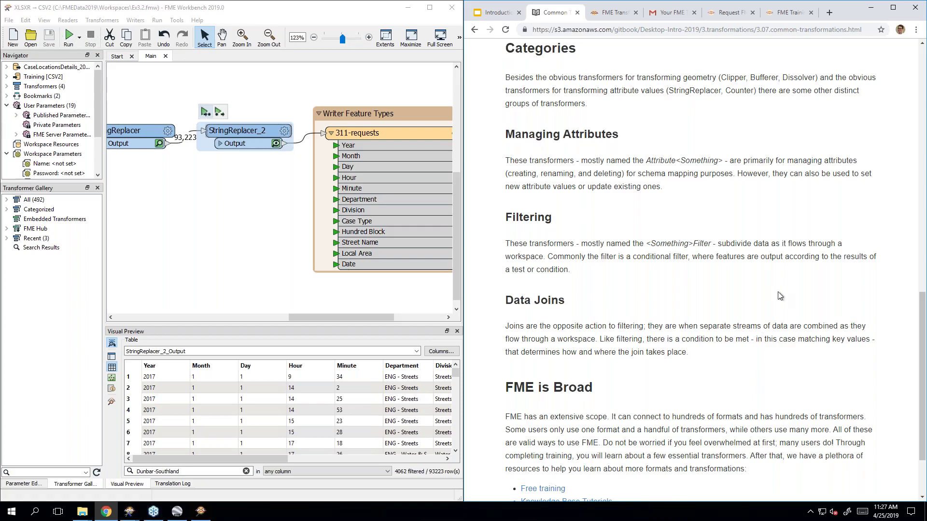
{"action": "scroll", "coordinate": [779, 296], "scroll_direction": "down", "scroll_amount": 2}
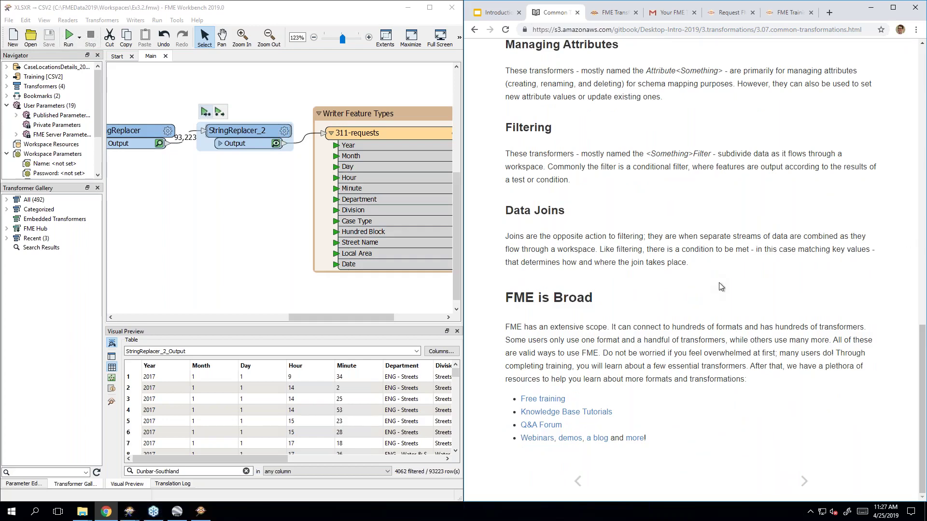
{"action": "scroll", "coordinate": [720, 282], "scroll_direction": "up", "scroll_amount": 12}
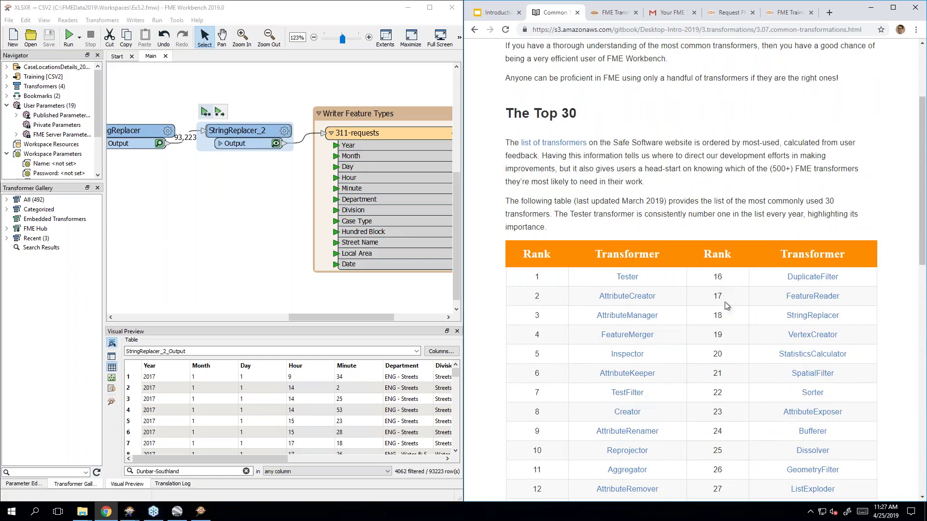
{"action": "scroll", "coordinate": [697, 254], "scroll_direction": "down", "scroll_amount": 3}
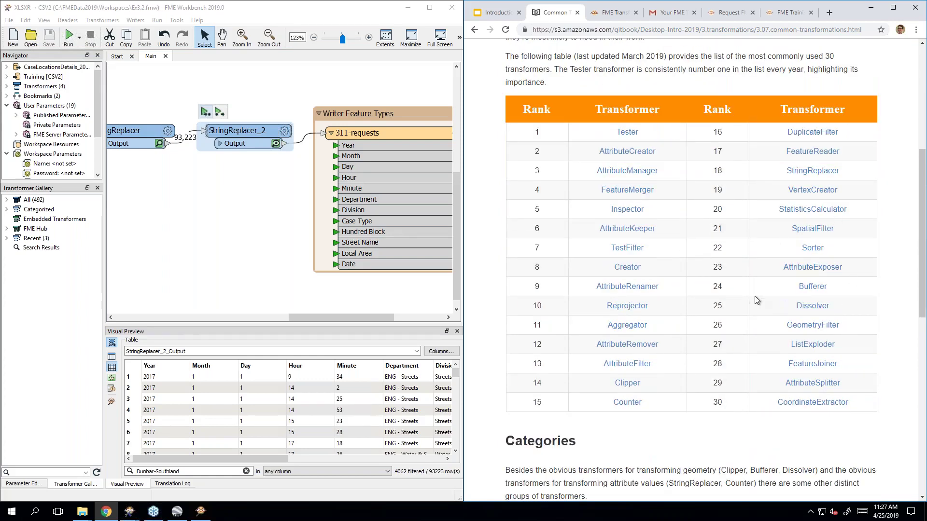
{"action": "scroll", "coordinate": [755, 297], "scroll_direction": "down", "scroll_amount": 10}
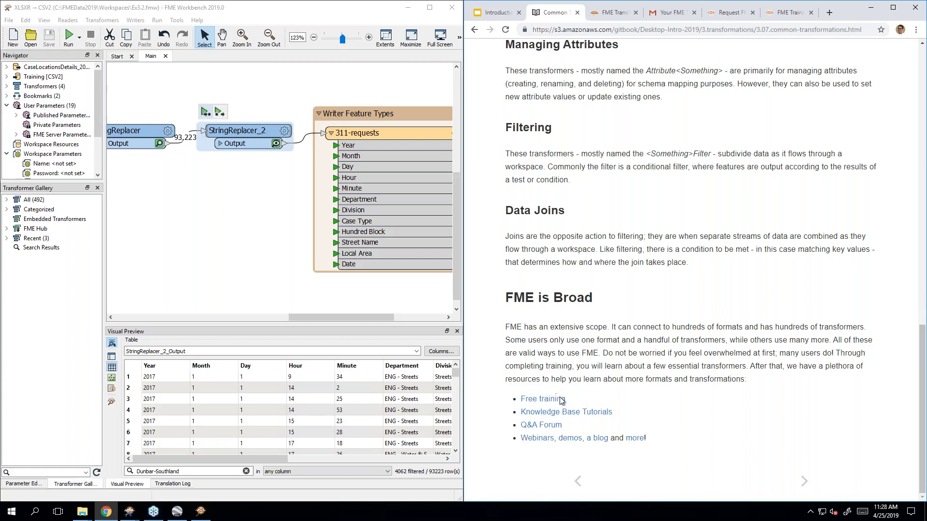
- Go on to the manual's Exercise 3.3a page and read its task of finding a transformer that joins two feature streams
{"action": "left_click", "coordinate": [806, 484]}
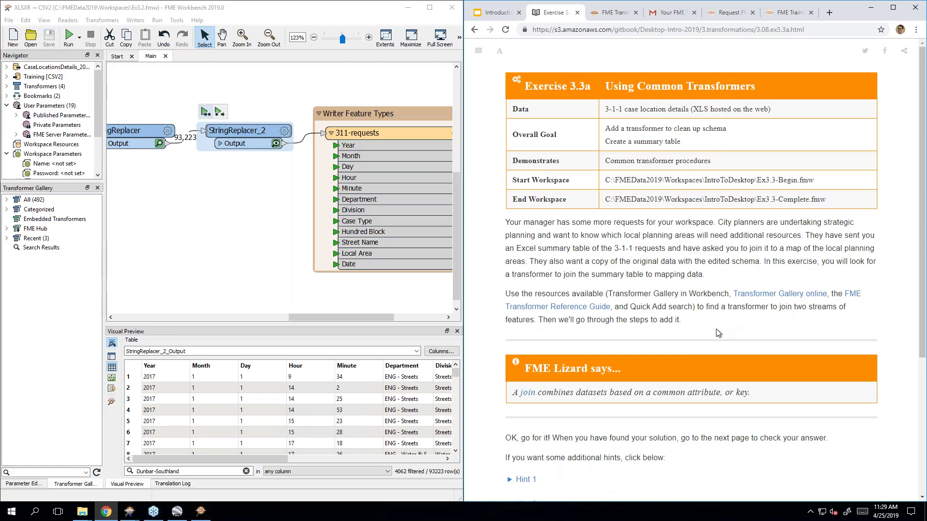
{"action": "scroll", "coordinate": [718, 333], "scroll_direction": "down", "scroll_amount": 3}
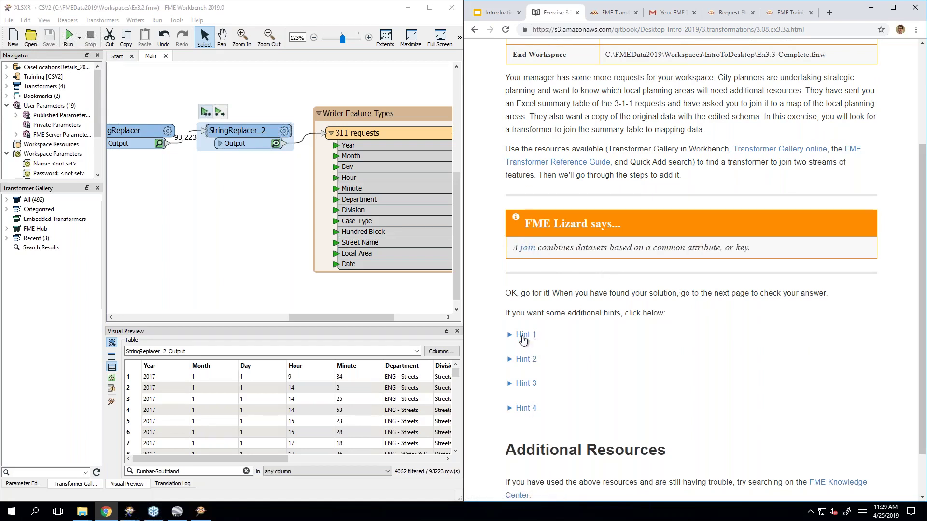
{"action": "scroll", "coordinate": [626, 321], "scroll_direction": "down", "scroll_amount": 1}
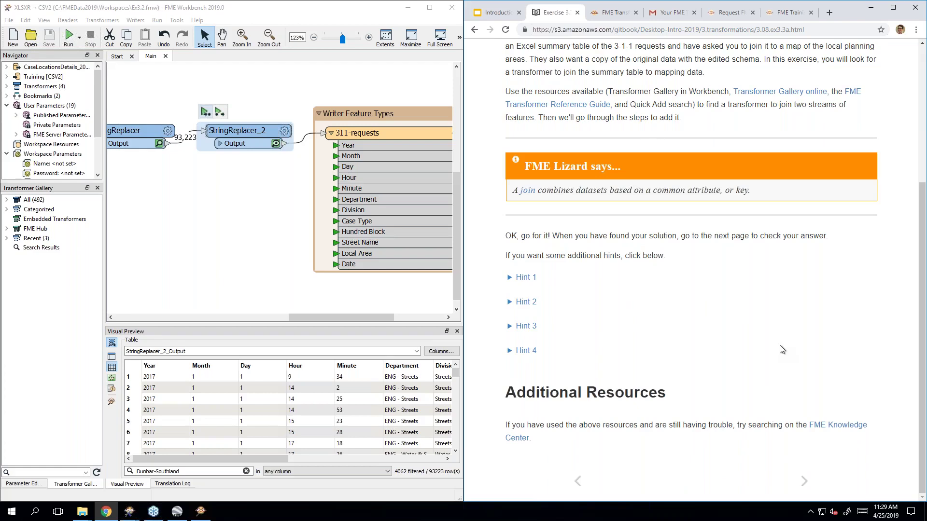
{"action": "scroll", "coordinate": [741, 342], "scroll_direction": "up", "scroll_amount": 1}
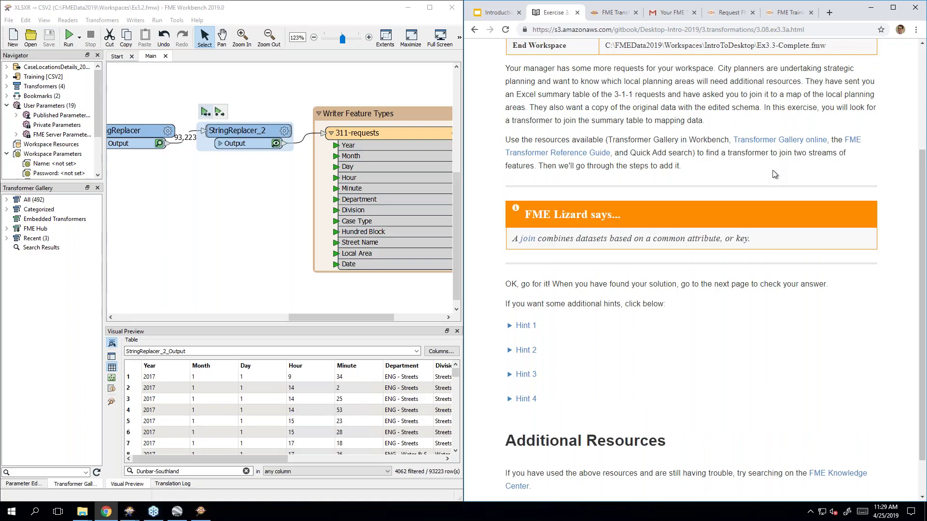
{"action": "scroll", "coordinate": [774, 173], "scroll_direction": "down", "scroll_amount": 1}
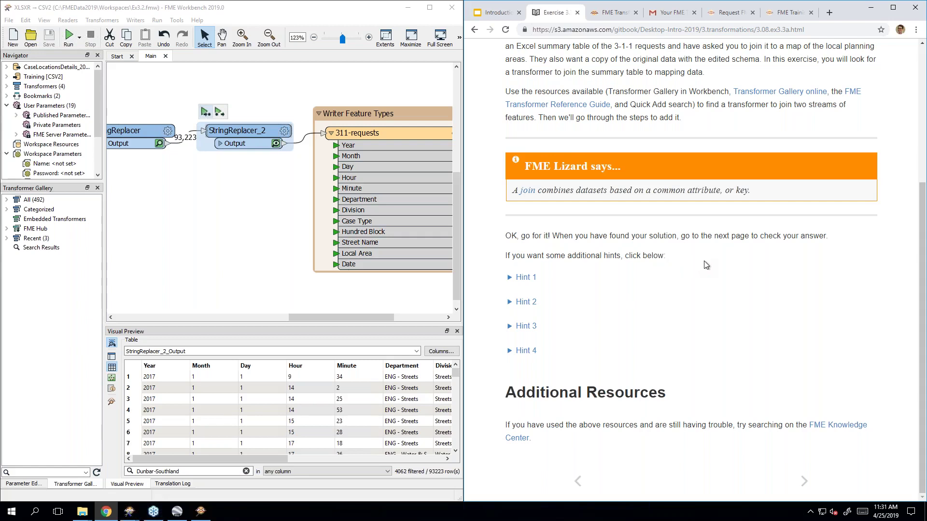
- Reveal and read Hints 1 to 4 for Exercise 3.3a
{"action": "left_click", "coordinate": [525, 277]}
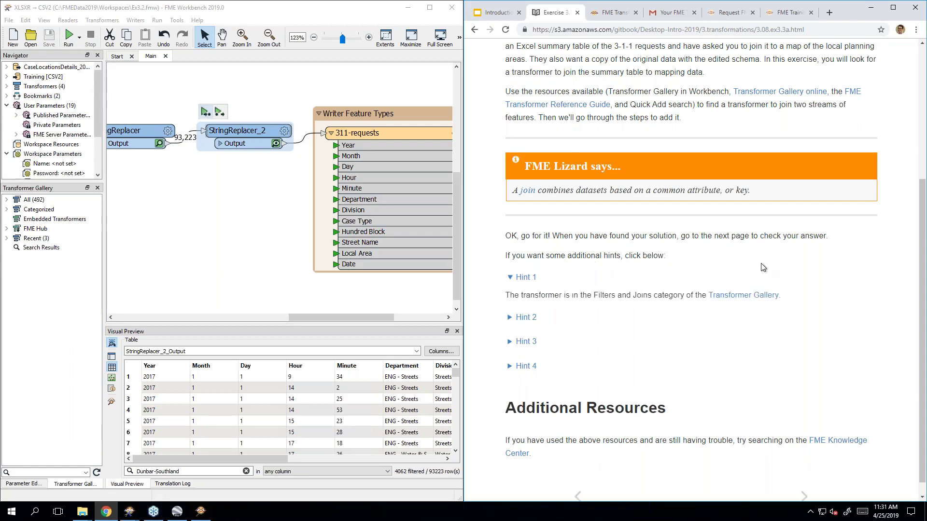
{"action": "scroll", "coordinate": [763, 267], "scroll_direction": "down", "scroll_amount": 1}
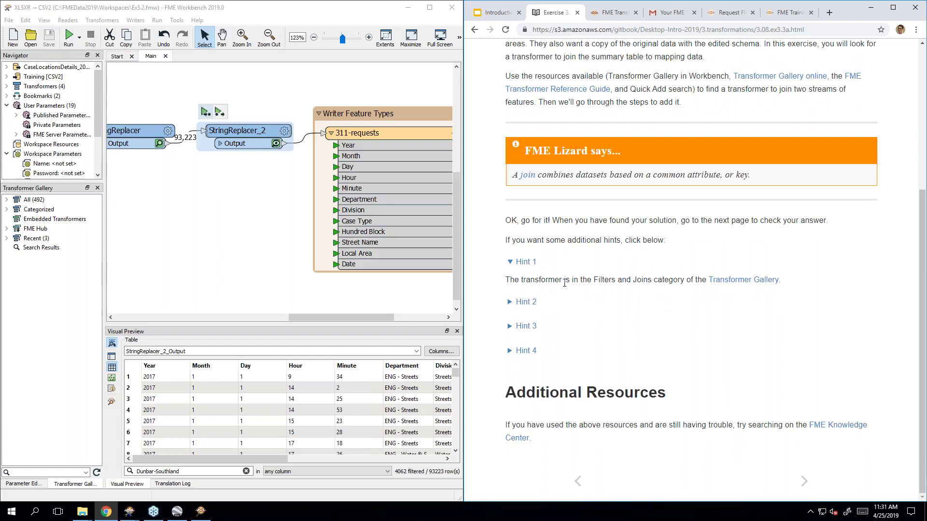
{"action": "left_click", "coordinate": [526, 304]}
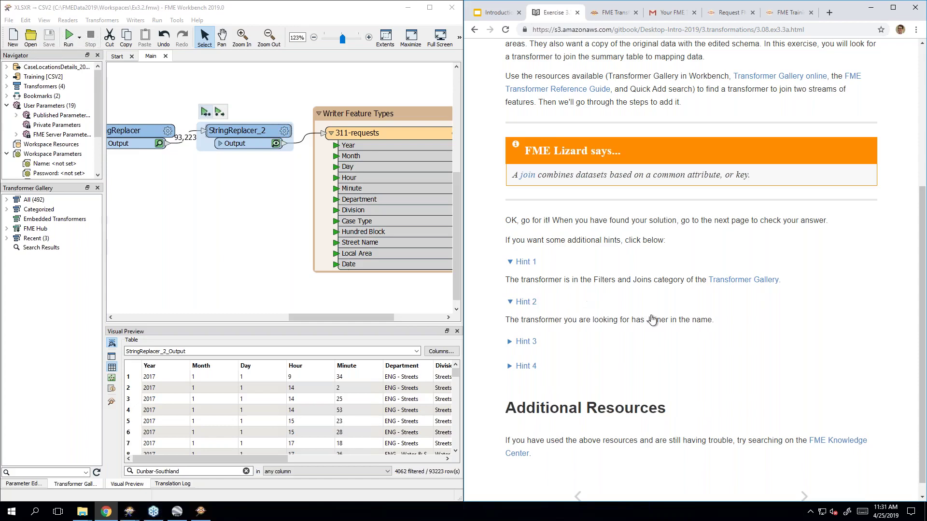
{"action": "left_click", "coordinate": [525, 342]}
{"action": "scroll", "coordinate": [574, 334], "scroll_direction": "down", "scroll_amount": 1}
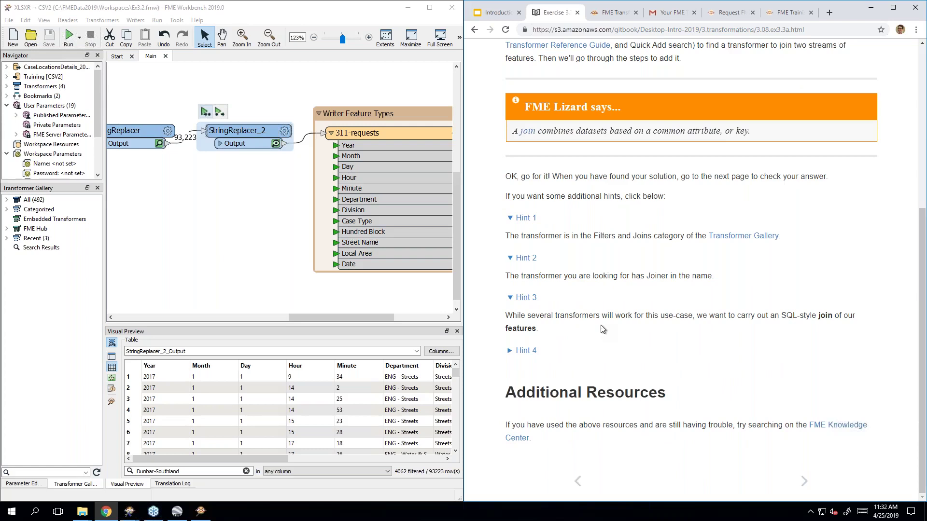
{"action": "left_click", "coordinate": [526, 351]}
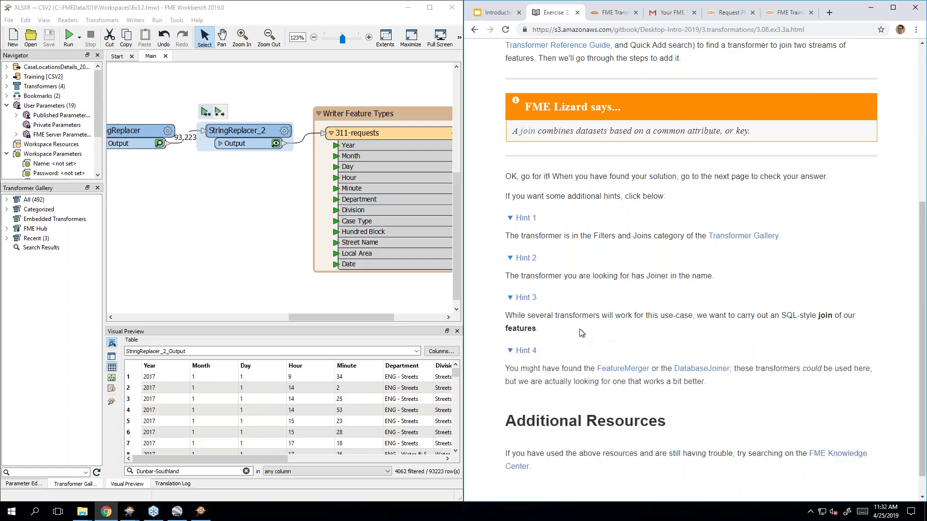
{"action": "scroll", "coordinate": [583, 333], "scroll_direction": "down", "scroll_amount": 1}
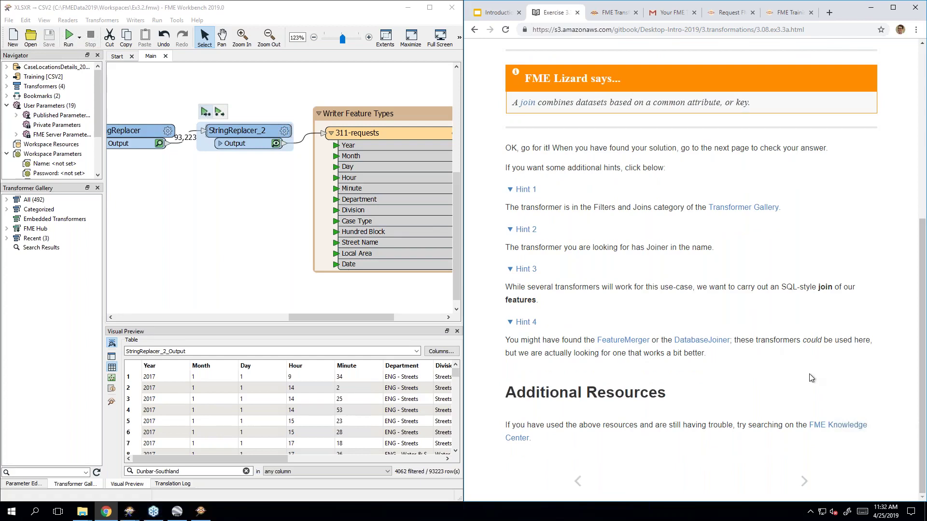
- Go on to the manual's Exercise 3.3b page and read the instructions for adding a FeatureJoiner
{"action": "left_click", "coordinate": [802, 482]}
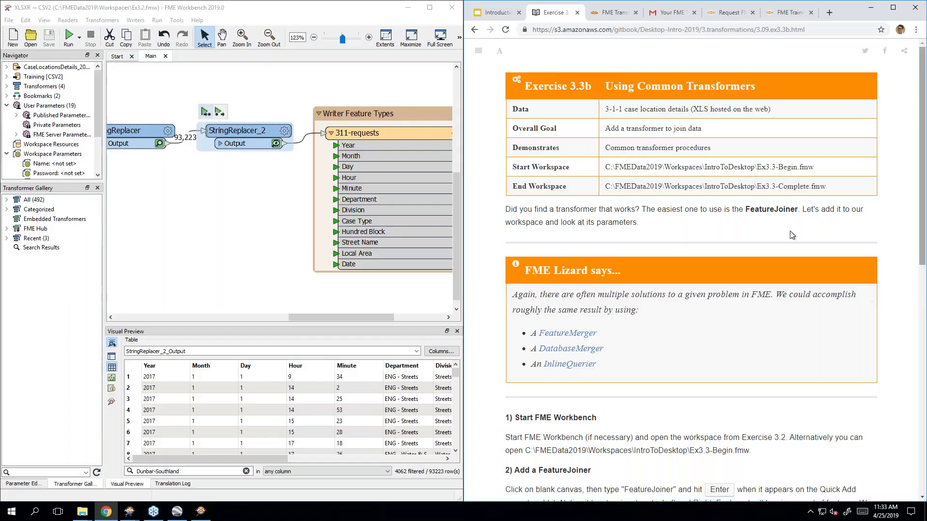
{"action": "scroll", "coordinate": [774, 219], "scroll_direction": "down", "scroll_amount": 3}
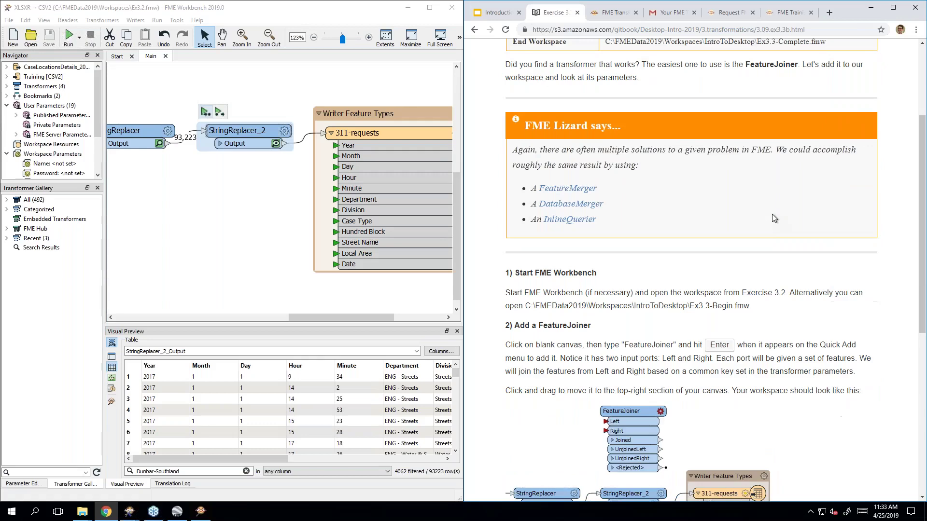
{"action": "scroll", "coordinate": [772, 214], "scroll_direction": "down", "scroll_amount": 4}
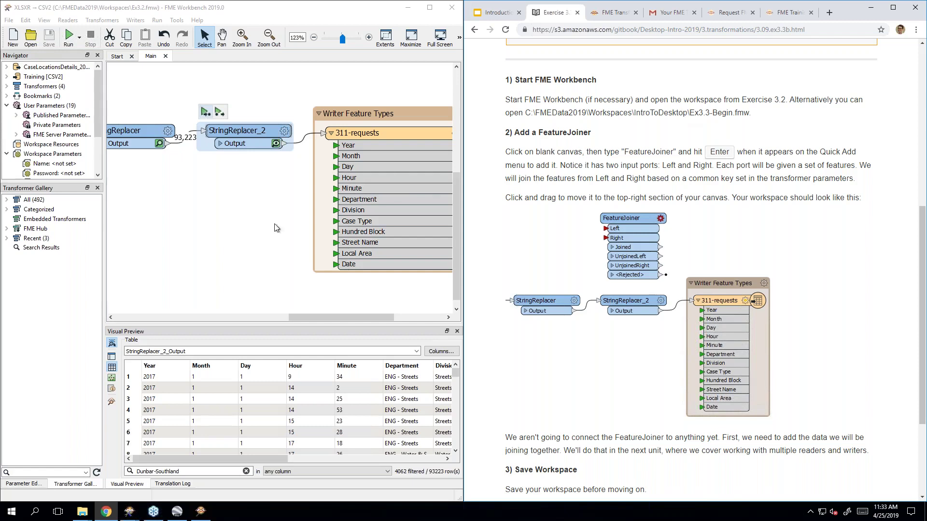
- Switch to FME Workbench, add a FeatureJoiner transformer to the canvas and place it unconnected above StringReplacer_2
{"action": "left_click", "coordinate": [242, 215]}
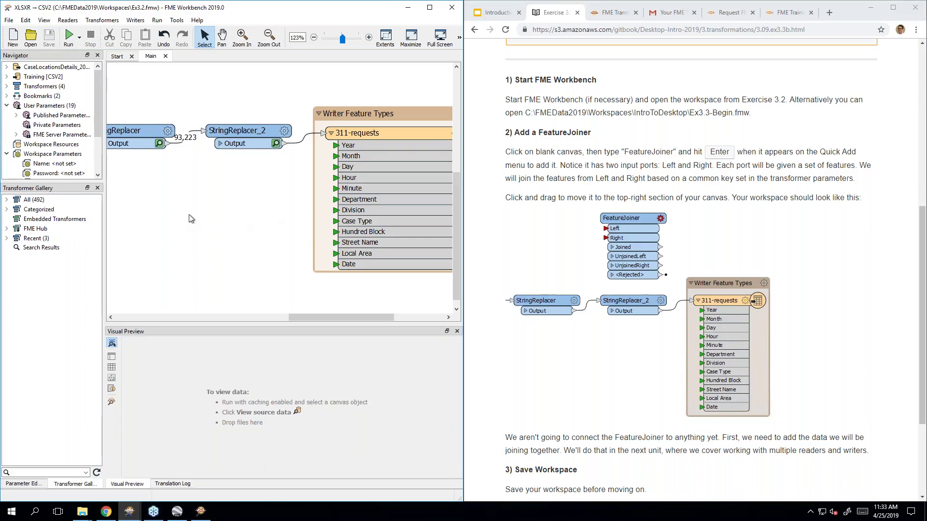
{"action": "type", "text": "featurejoin"}
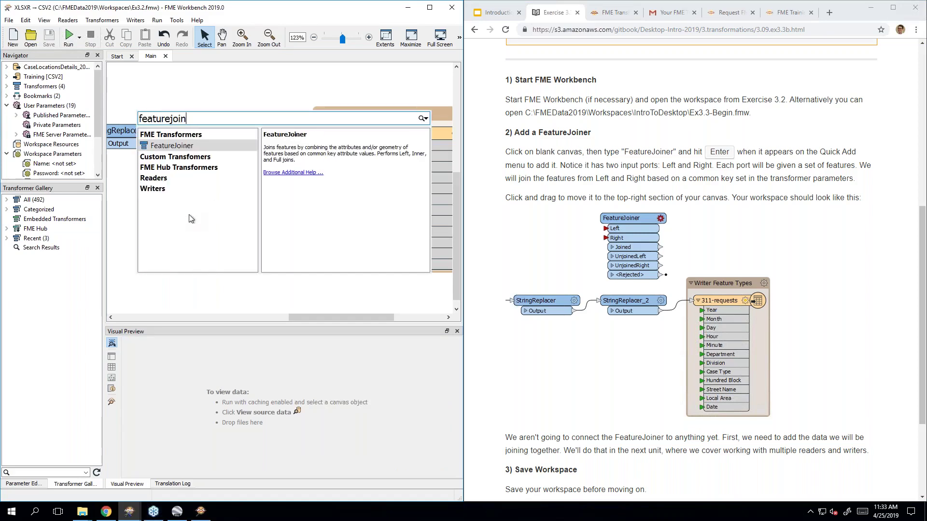
{"action": "key", "text": "Return"}
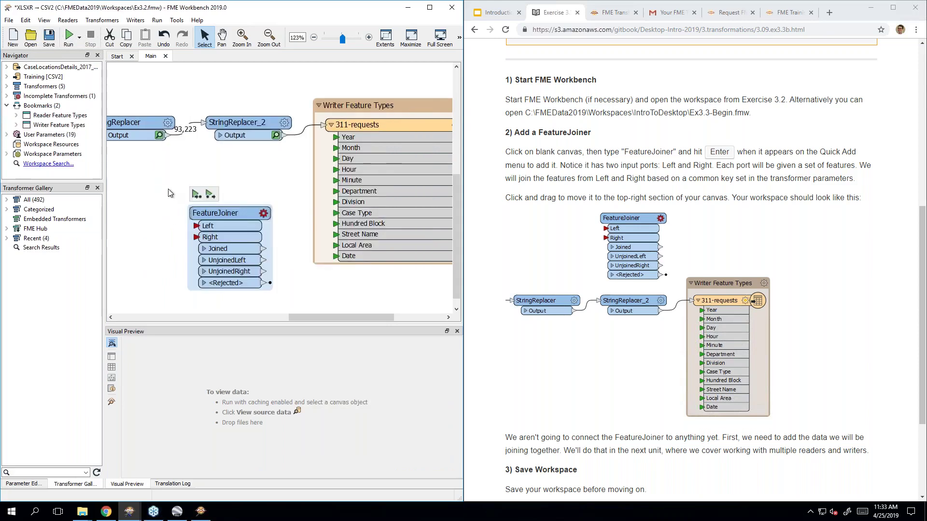
{"action": "scroll", "coordinate": [182, 181], "scroll_direction": "up", "scroll_amount": 1}
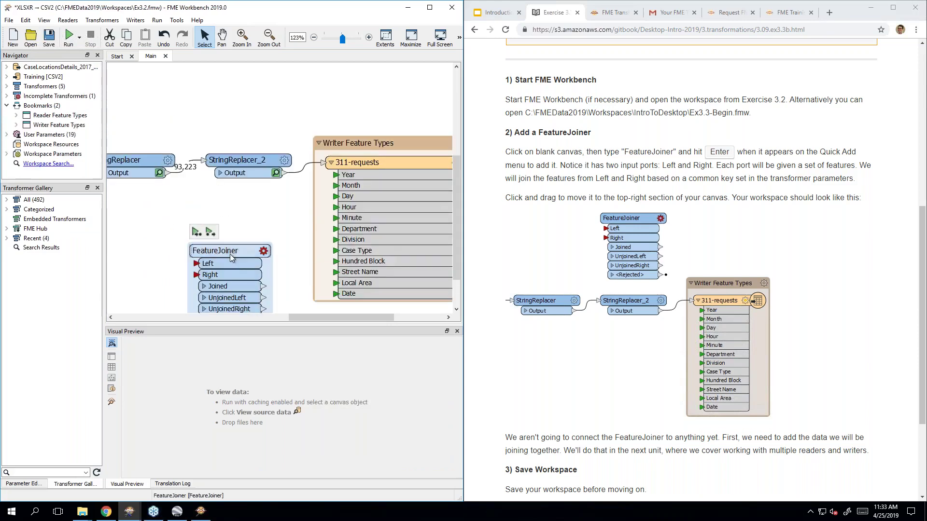
{"action": "left_click_drag", "start_coordinate": [230, 254], "coordinate": [245, 66]}
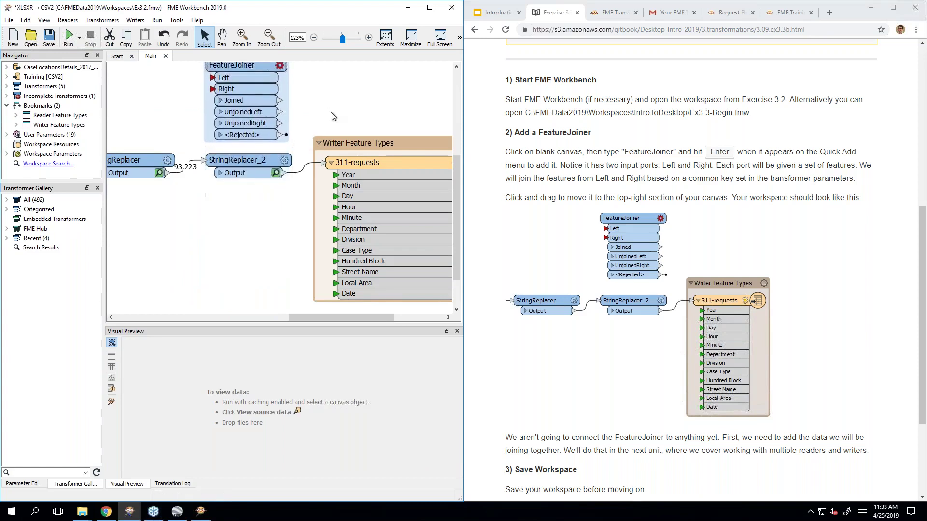
{"action": "scroll", "coordinate": [332, 117], "scroll_direction": "up", "scroll_amount": 1}
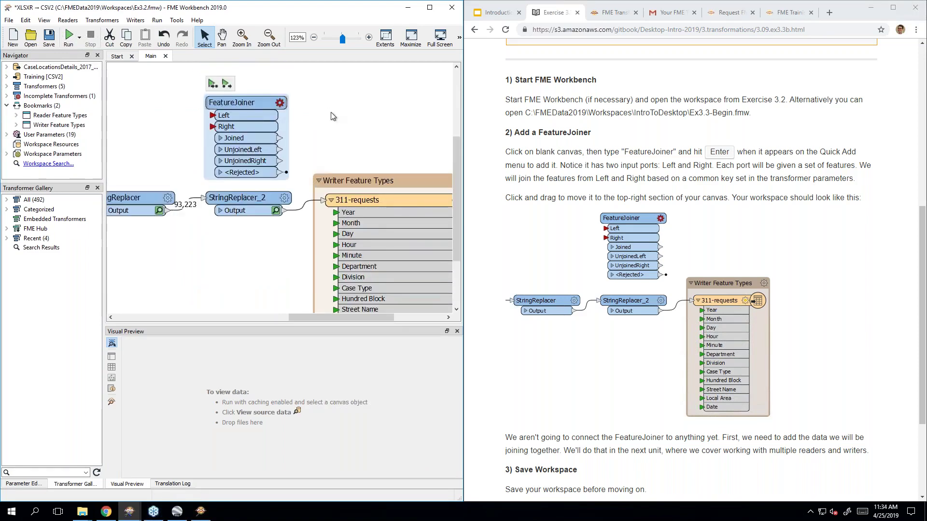
- Read the rest of the Exercise 3.3b instructions and save the workspace under the new name Ex3.3b
{"action": "scroll", "coordinate": [863, 249], "scroll_direction": "down", "scroll_amount": 1}
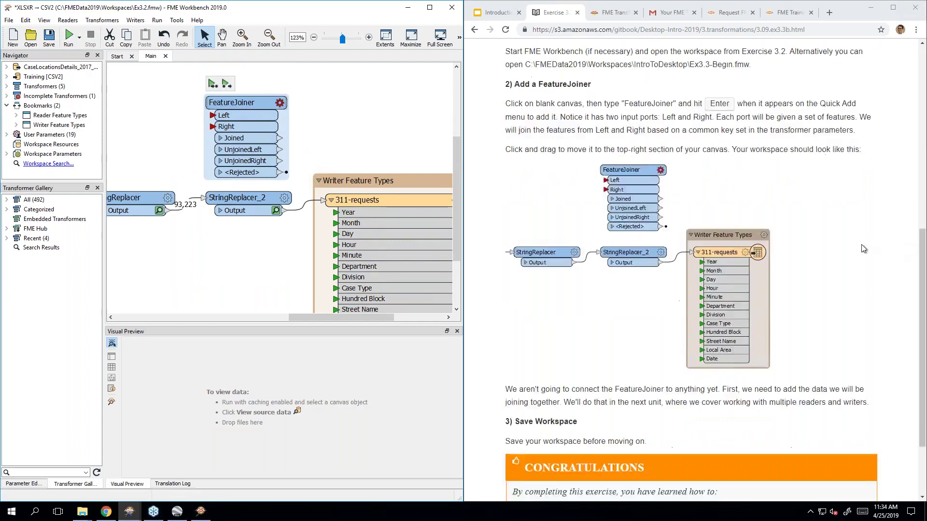
{"action": "scroll", "coordinate": [864, 249], "scroll_direction": "down", "scroll_amount": 1}
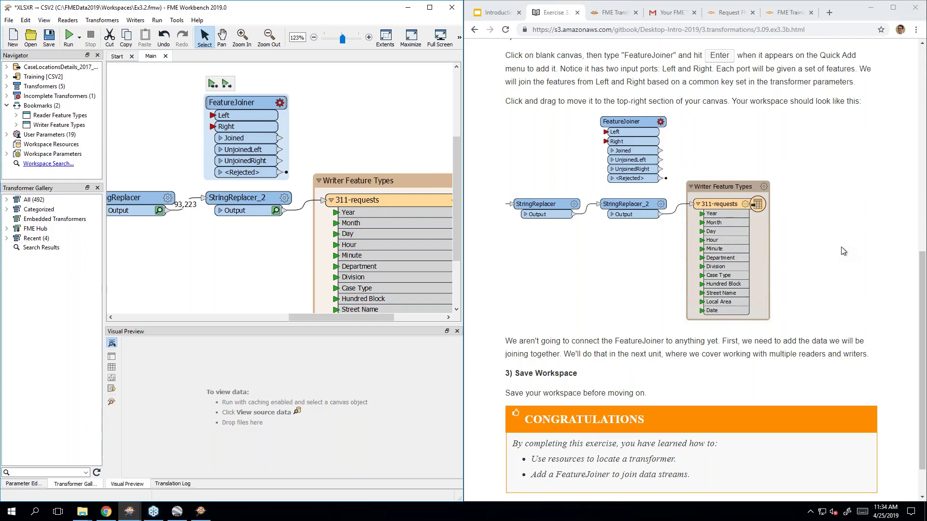
{"action": "scroll", "coordinate": [841, 247], "scroll_direction": "down", "scroll_amount": 1}
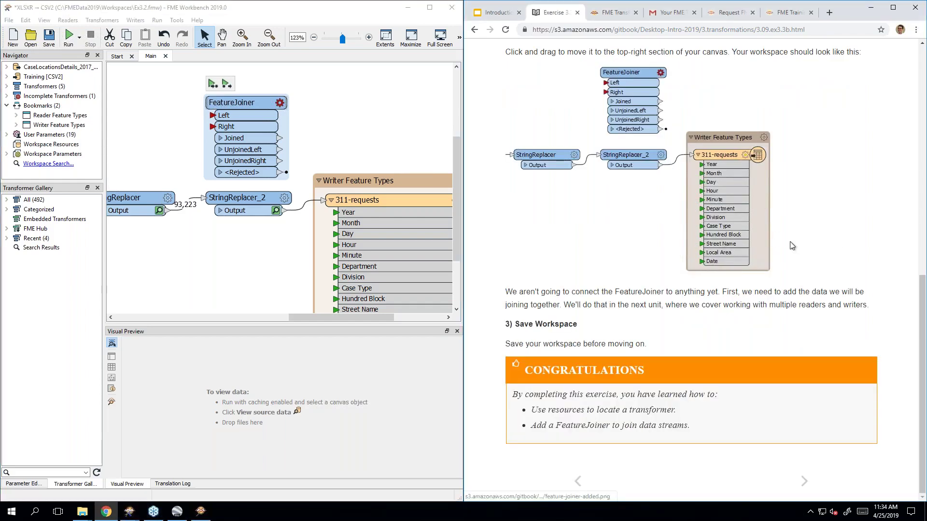
{"action": "left_click", "coordinate": [200, 275]}
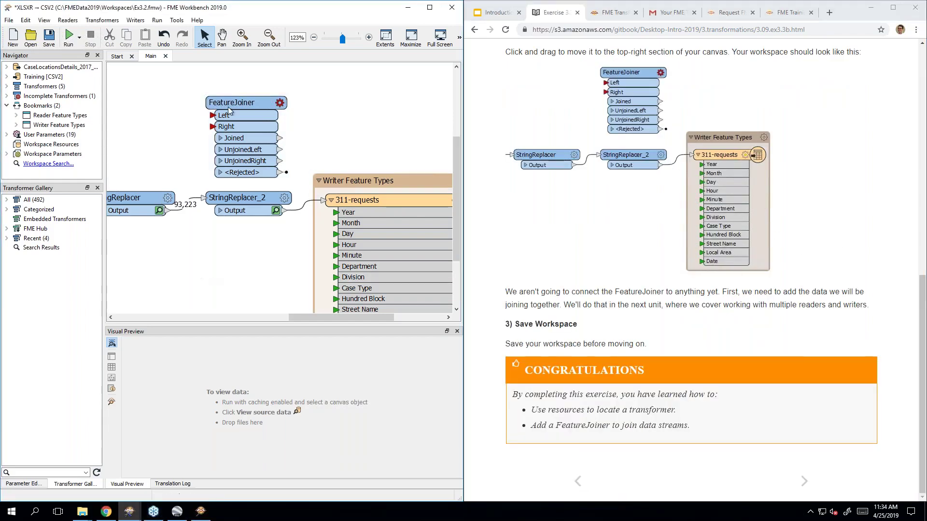
{"action": "left_click", "coordinate": [7, 21]}
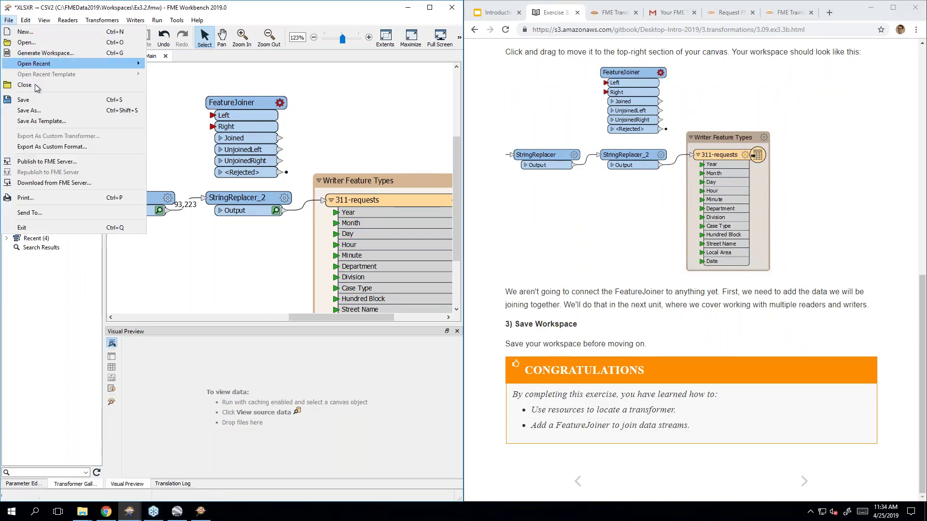
{"action": "left_click", "coordinate": [58, 112]}
{"action": "left_click", "coordinate": [92, 226]}
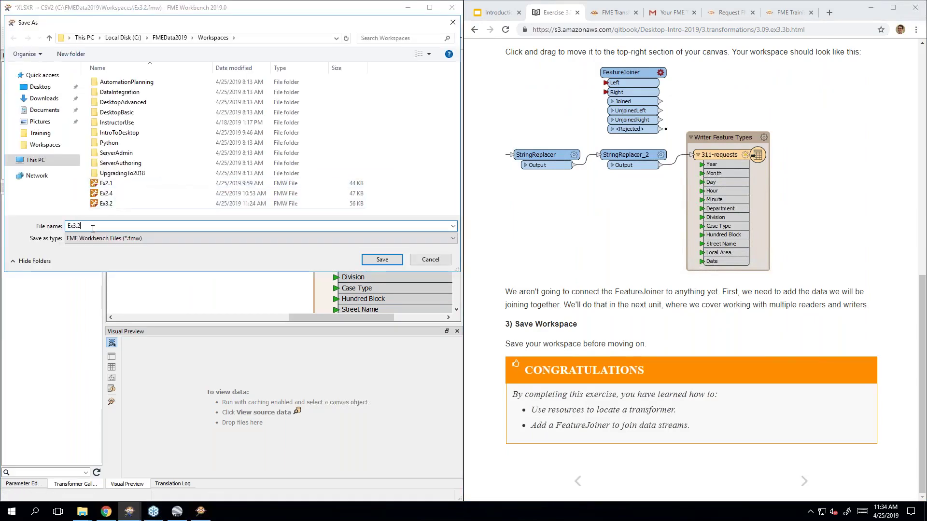
{"action": "type", "text": "b"}
{"action": "key", "text": "Return"}
- Return to the training manual in Chrome and go on to the FME Transformations Quiz page
{"action": "left_click", "coordinate": [747, 349]}
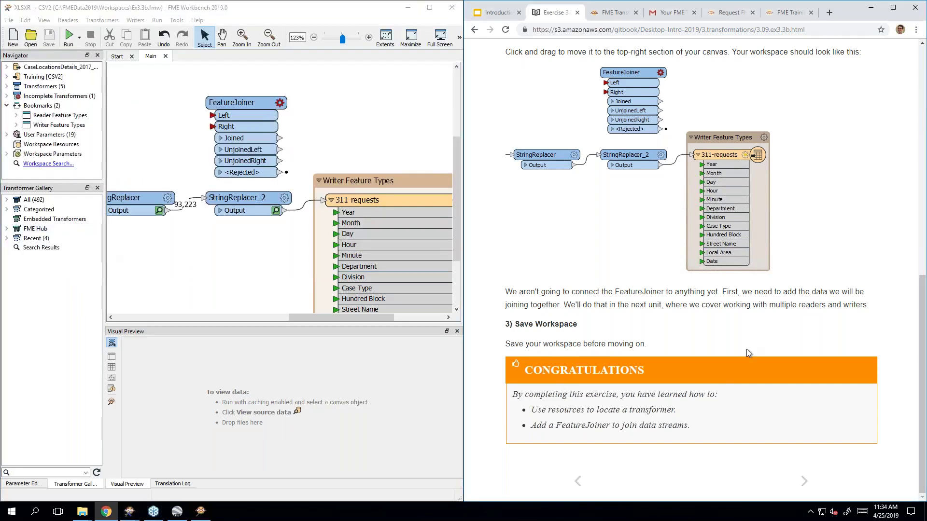
{"action": "left_click", "coordinate": [805, 482]}
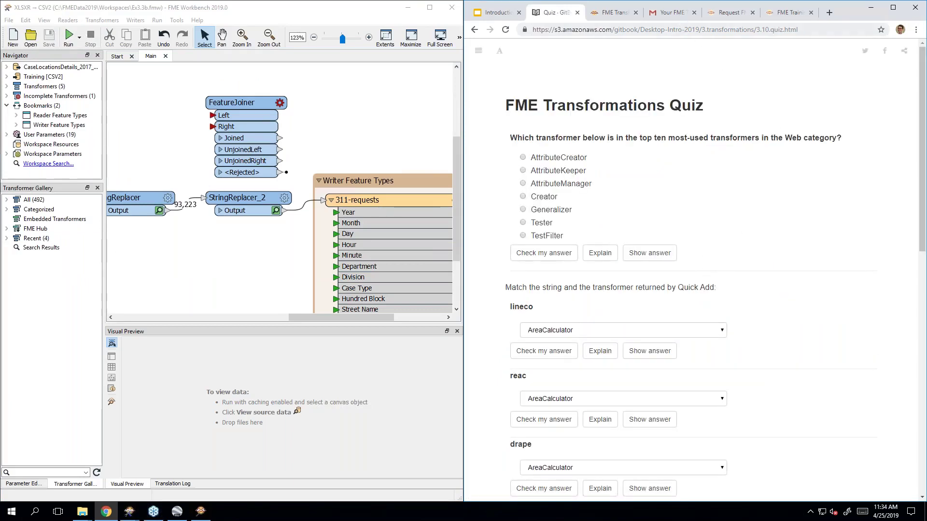
- Look through all the questions on the FME Transformations Quiz page, from the Web category question to the scenario matching
{"action": "left_click", "coordinate": [701, 31]}
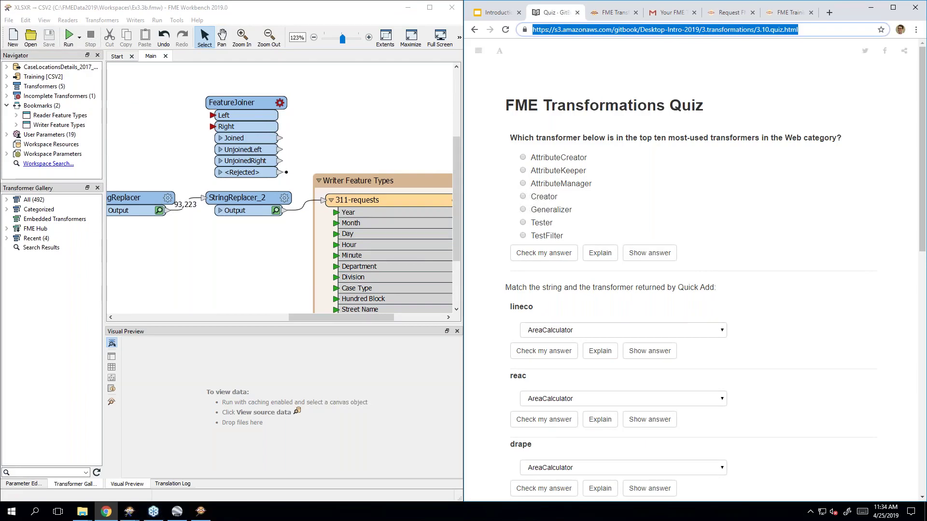
{"action": "left_click", "coordinate": [723, 160]}
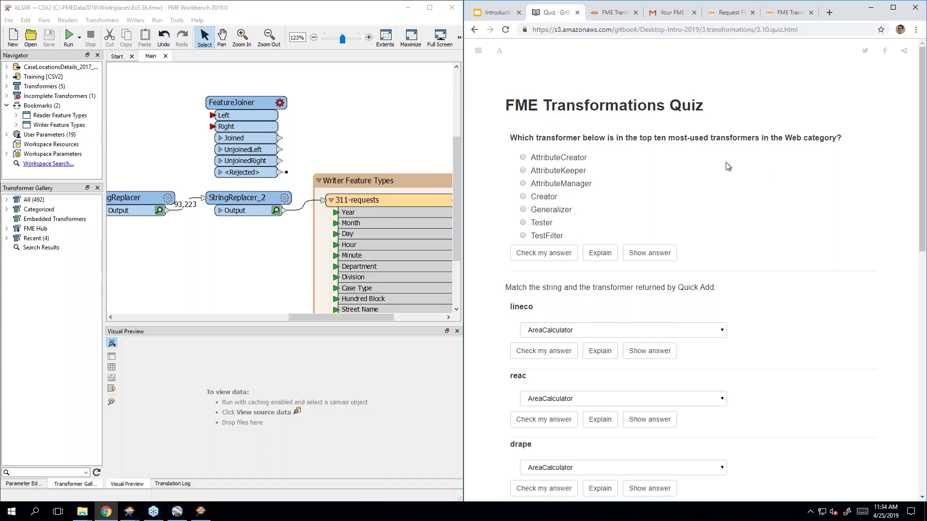
{"action": "scroll", "coordinate": [768, 224], "scroll_direction": "down", "scroll_amount": 10}
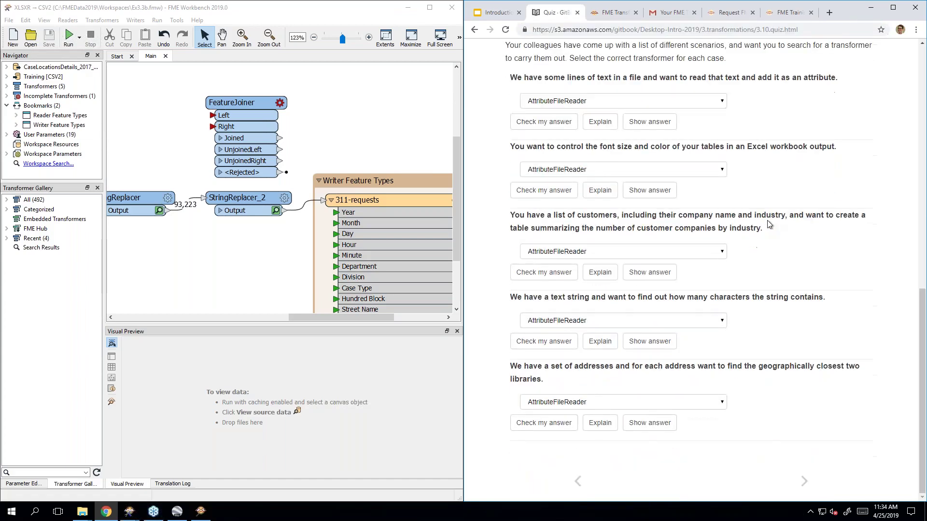
{"action": "scroll", "coordinate": [767, 225], "scroll_direction": "up", "scroll_amount": 10}
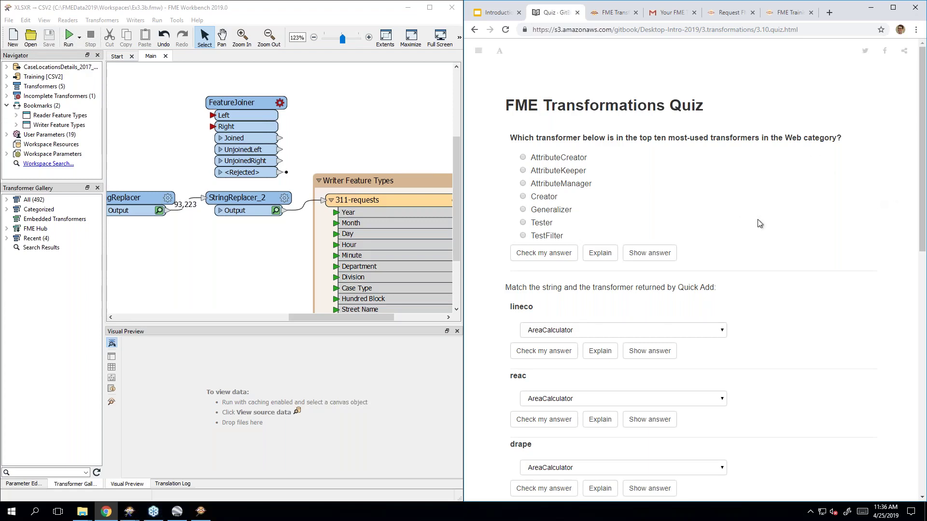
- Go on to the manual's FME Workflows chapter, read its introduction and continue to The Workflow page
{"action": "key", "text": "Right"}
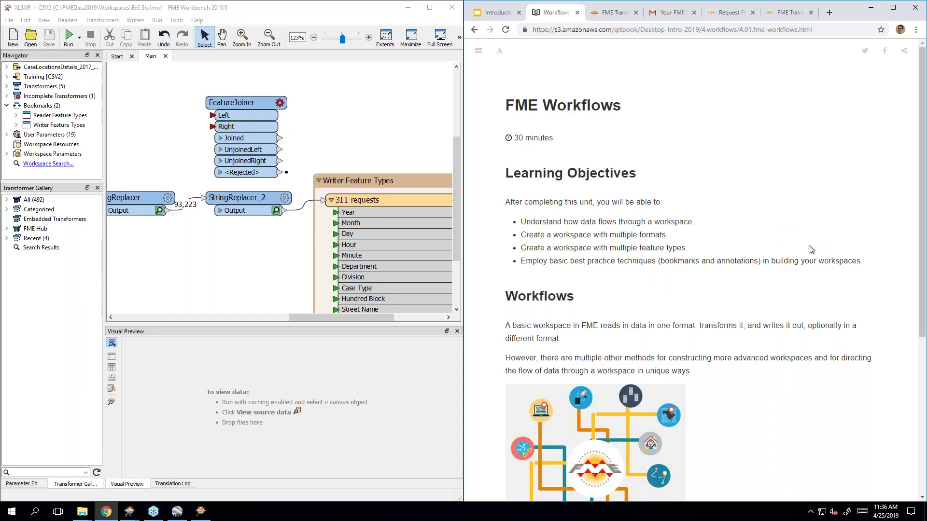
{"action": "scroll", "coordinate": [782, 311], "scroll_direction": "down", "scroll_amount": 4}
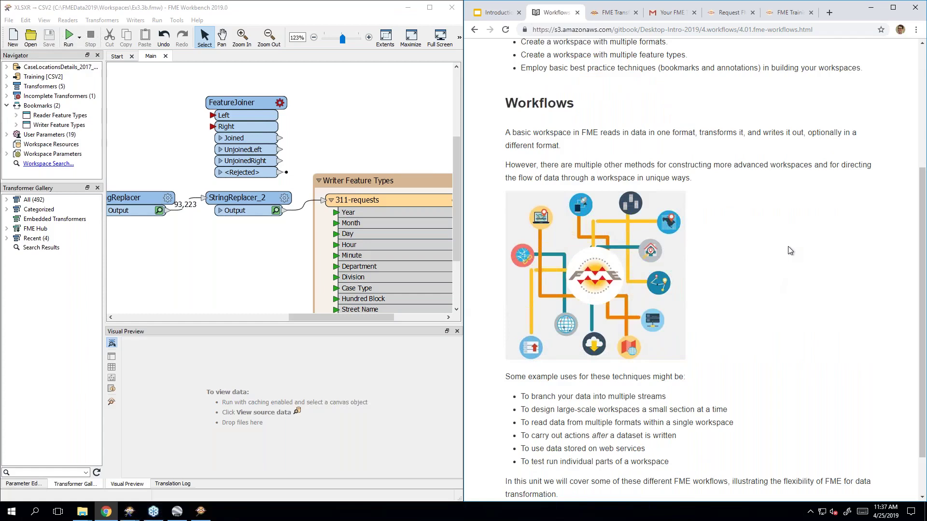
{"action": "key", "text": "Right"}
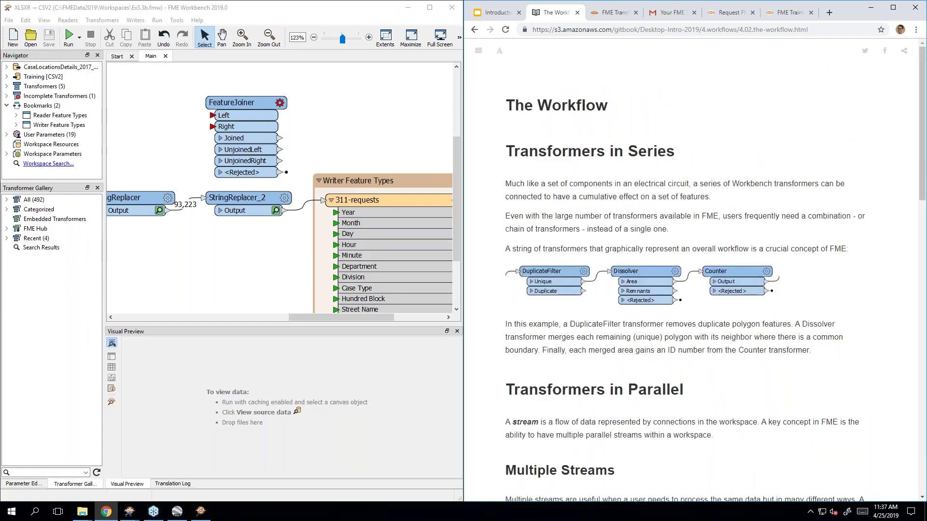
- Read The Workflow page's sections on transformers in series and in parallel, and on creating and bringing together multiple streams
{"action": "scroll", "coordinate": [810, 248], "scroll_direction": "down", "scroll_amount": 1}
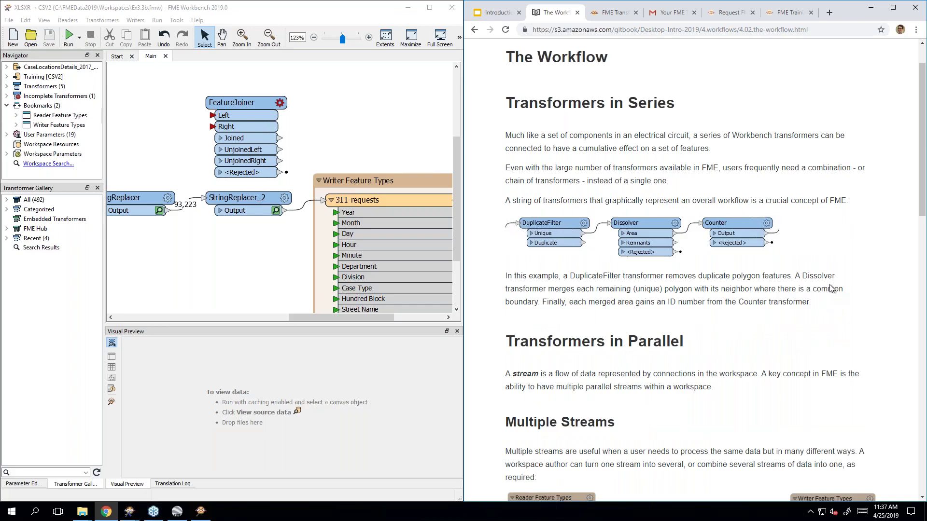
{"action": "scroll", "coordinate": [830, 288], "scroll_direction": "down", "scroll_amount": 2}
{"action": "scroll", "coordinate": [830, 289], "scroll_direction": "down", "scroll_amount": 2}
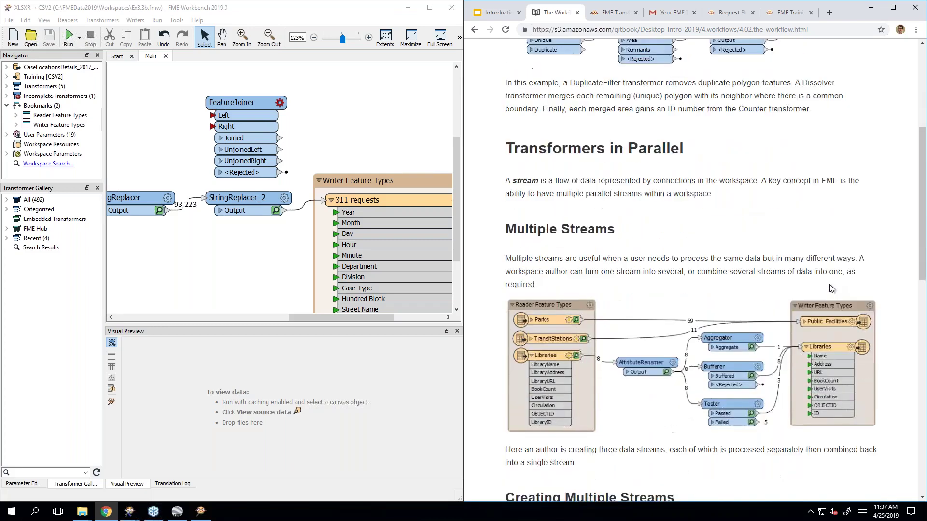
{"action": "scroll", "coordinate": [831, 288], "scroll_direction": "down", "scroll_amount": 1}
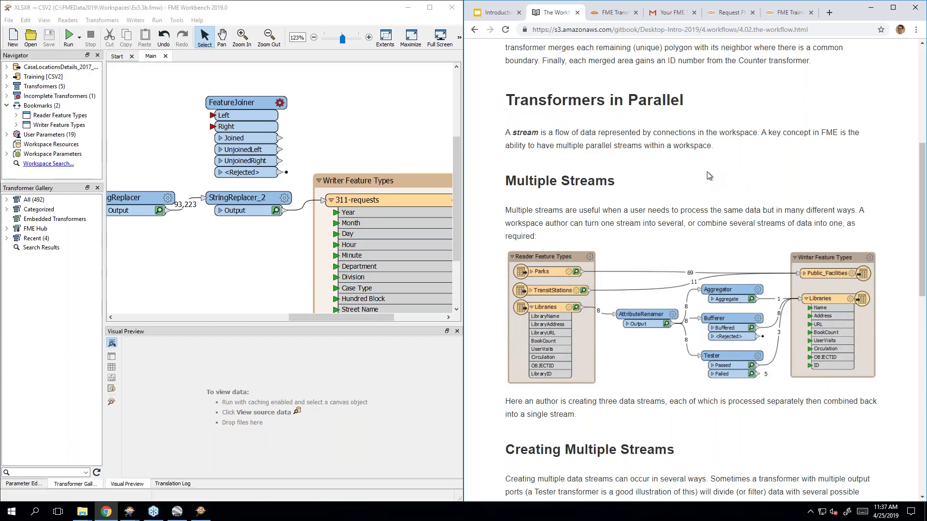
{"action": "scroll", "coordinate": [708, 176], "scroll_direction": "down", "scroll_amount": 1}
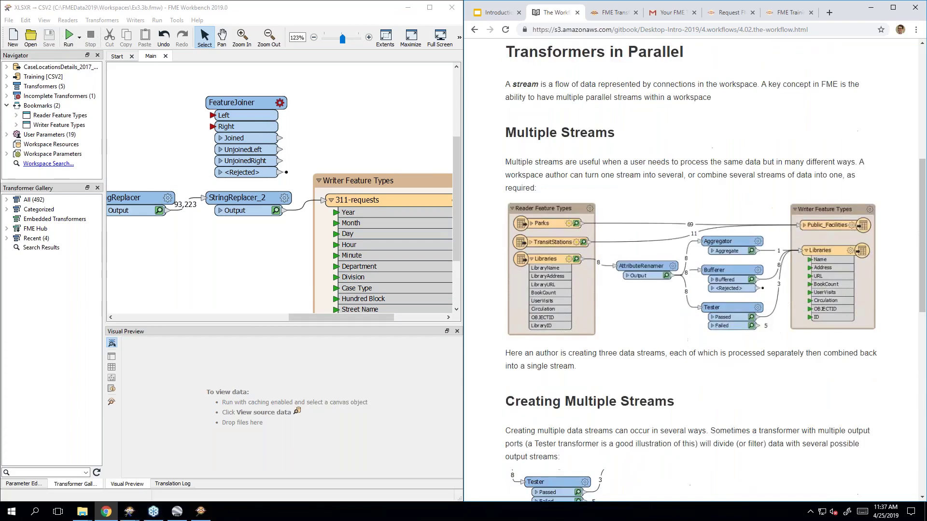
{"action": "scroll", "coordinate": [743, 270], "scroll_direction": "down", "scroll_amount": 1}
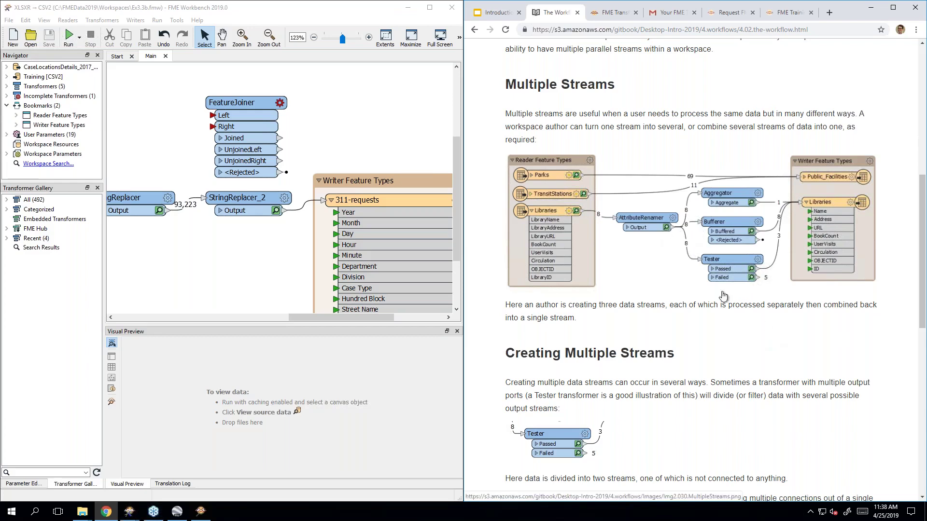
{"action": "scroll", "coordinate": [769, 335], "scroll_direction": "down", "scroll_amount": 6}
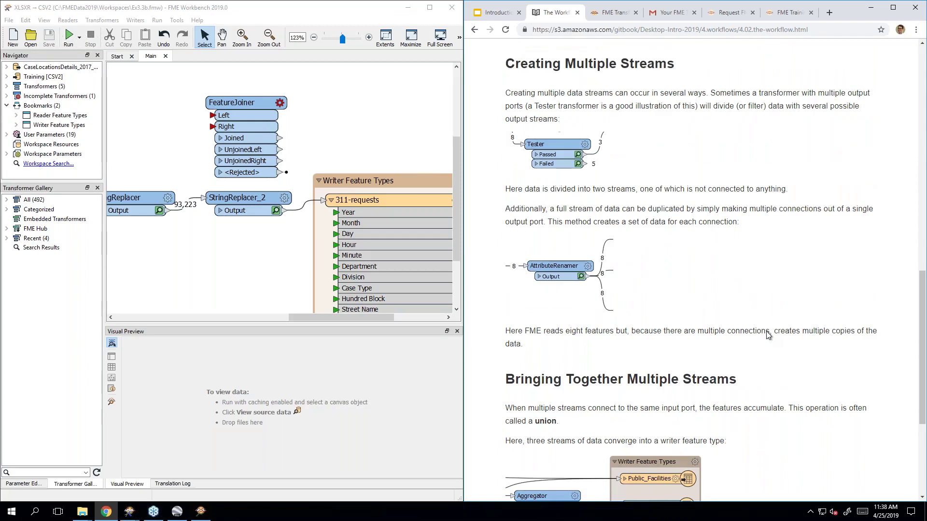
{"action": "scroll", "coordinate": [766, 331], "scroll_direction": "down", "scroll_amount": 4}
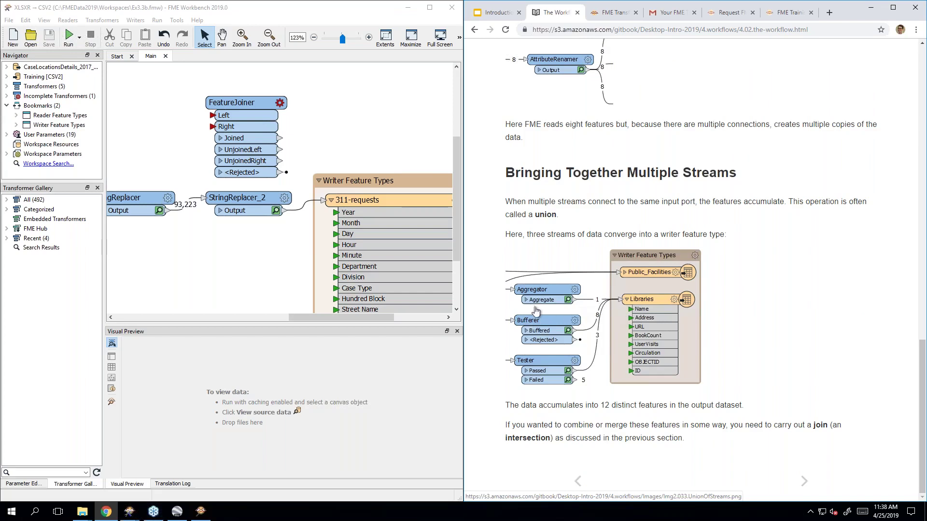
{"action": "scroll", "coordinate": [539, 294], "scroll_direction": "up", "scroll_amount": 1}
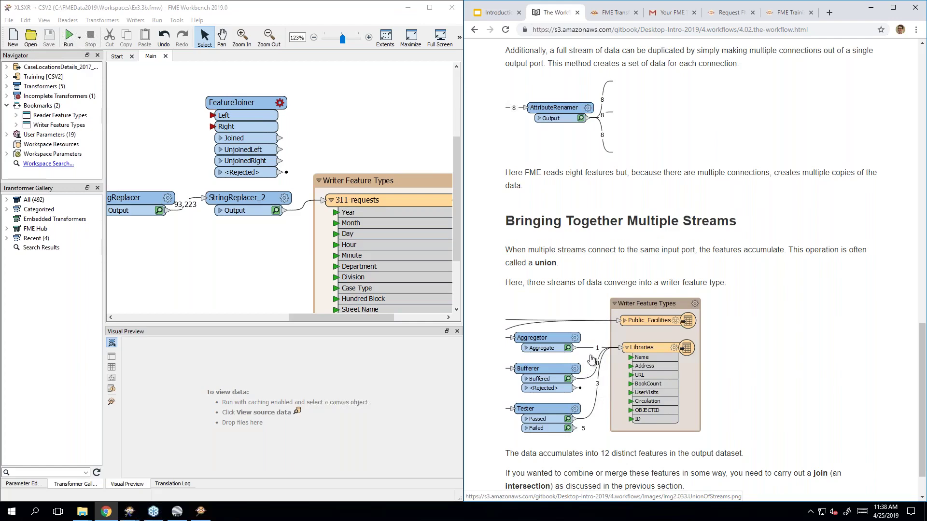
{"action": "scroll", "coordinate": [809, 355], "scroll_direction": "down", "scroll_amount": 1}
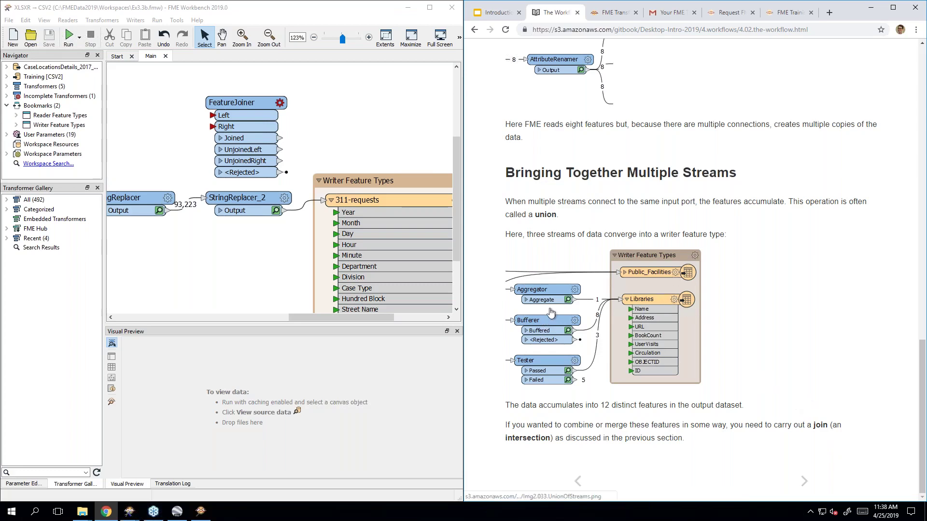
- Go on to the Multiple Readers and Writers page and read as far as the ways of adding readers and writers
{"action": "left_click", "coordinate": [803, 481]}
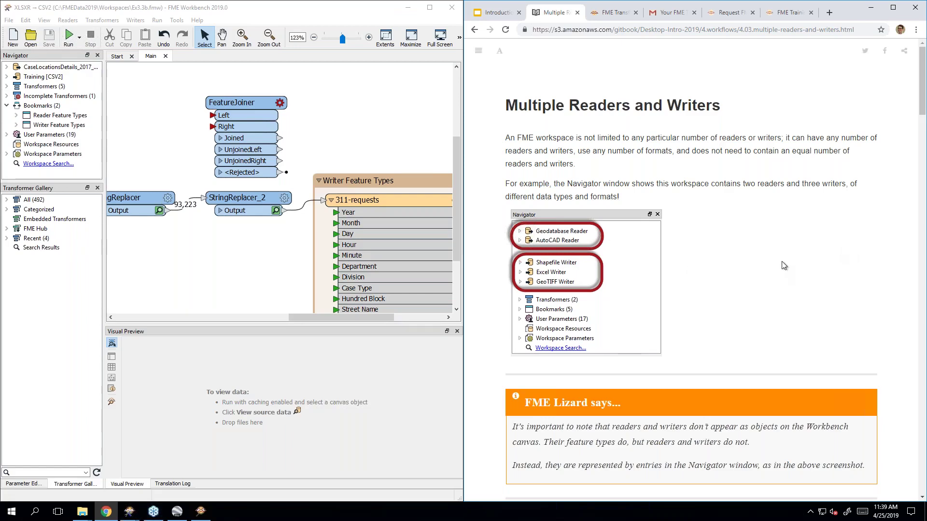
{"action": "scroll", "coordinate": [782, 263], "scroll_direction": "down", "scroll_amount": 9}
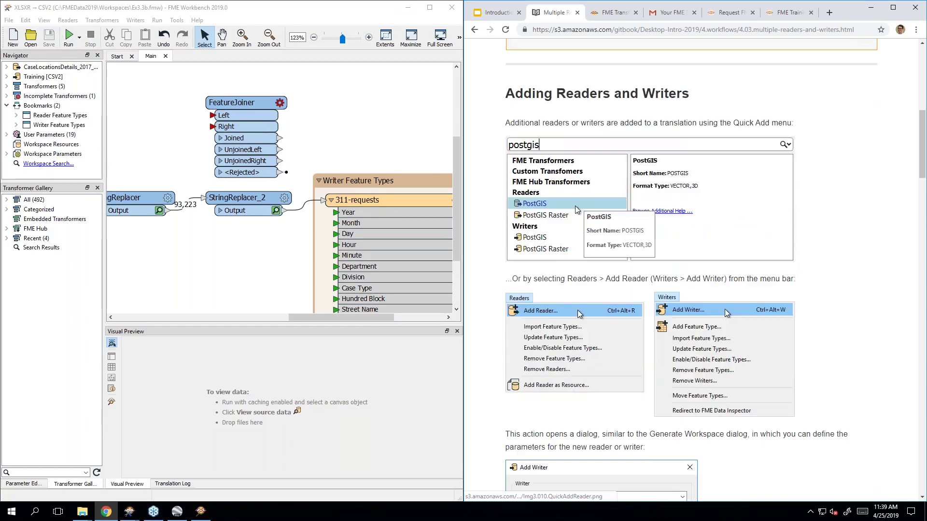
{"action": "scroll", "coordinate": [690, 271], "scroll_direction": "down", "scroll_amount": 1}
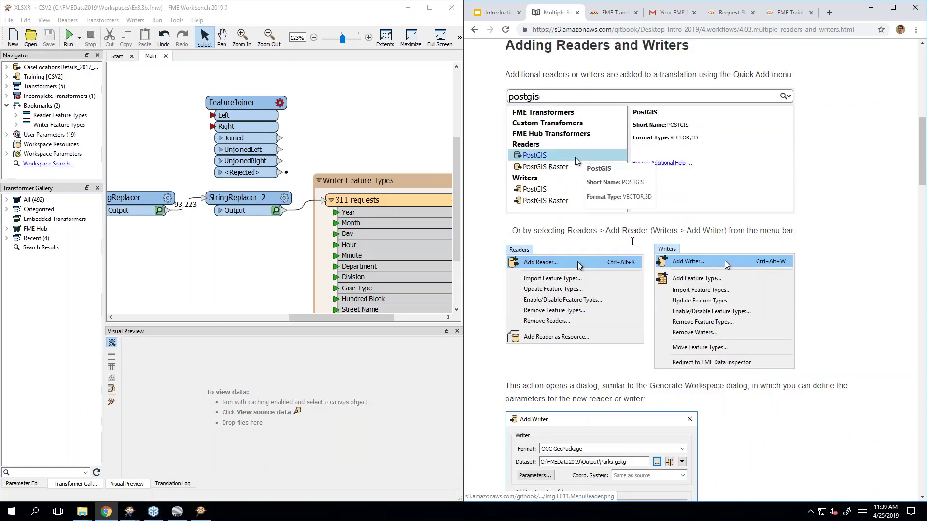
- Switch to FME Workbench, look up "postgi" with Quick Add on the canvas, and view the available reader and writer commands
{"action": "left_click_drag", "start_coordinate": [357, 319], "coordinate": [280, 319]}
{"action": "scroll", "coordinate": [289, 273], "scroll_direction": "down", "scroll_amount": 2}
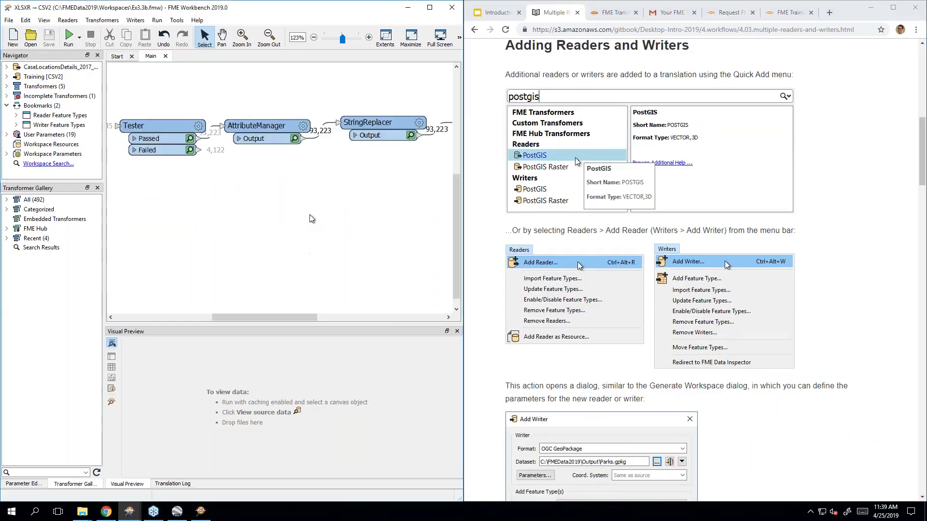
{"action": "type", "text": "postgi"}
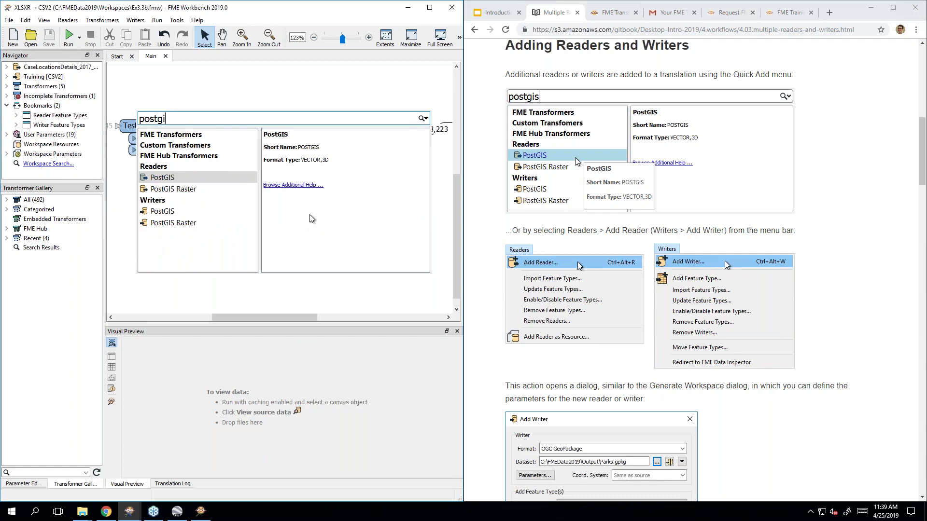
{"action": "key", "text": "Escape"}
{"action": "left_click", "coordinate": [68, 20]}
{"action": "key", "text": "Escape"}
{"action": "left_click", "coordinate": [138, 21]}
{"action": "key", "text": "Escape"}
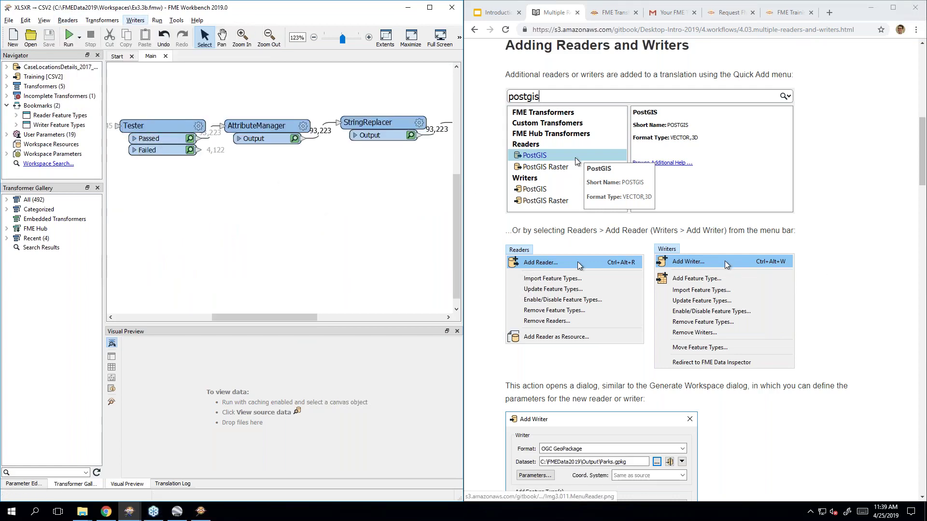
- Read the manual's Add Writer example, and in FME Workbench open the Add Reader dialog for PostGIS and cancel it
{"action": "left_click", "coordinate": [830, 274]}
{"action": "scroll", "coordinate": [831, 274], "scroll_direction": "down", "scroll_amount": 4}
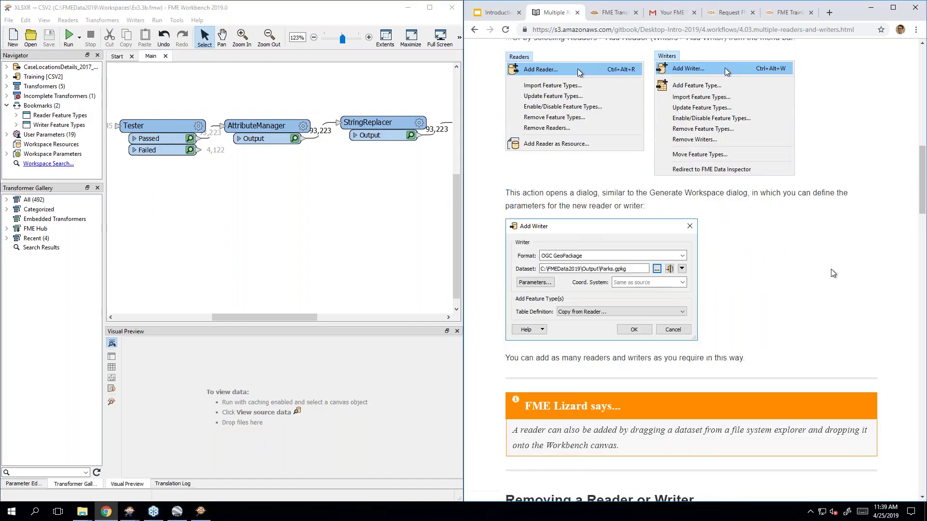
{"action": "left_click", "coordinate": [259, 249]}
{"action": "type", "text": "post"}
{"action": "key", "text": "Escape"}
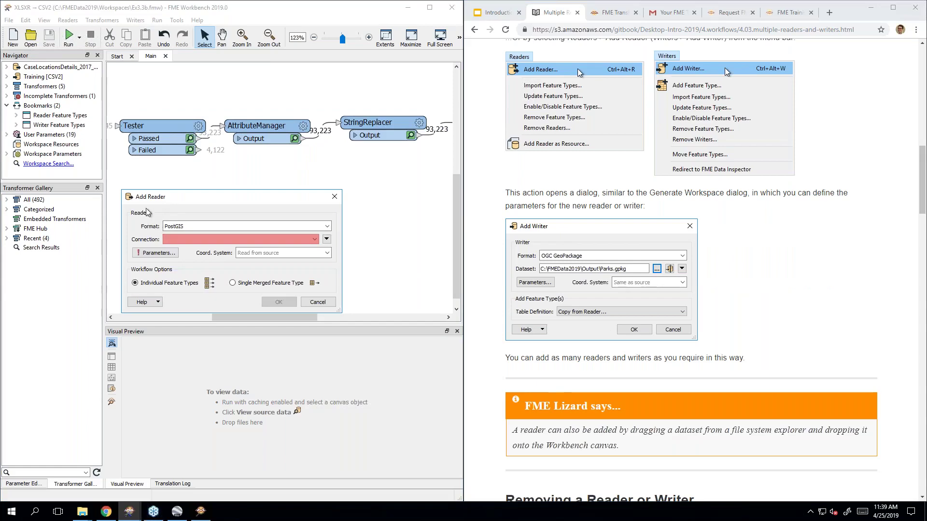
{"action": "key", "text": "Escape"}
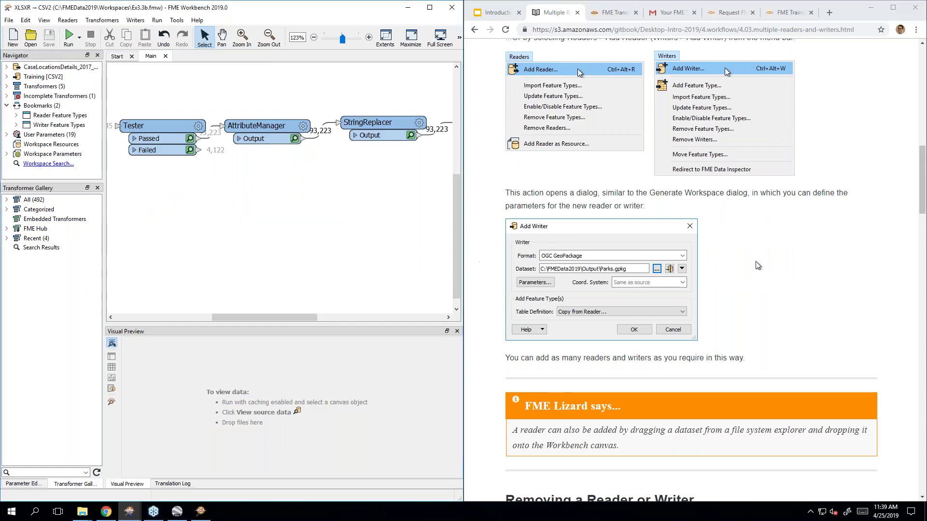
- Read the manual's Removing a Reader or Writer section and locate the matching Remove Readers and Remove Writers commands in FME Workbench
{"action": "left_click", "coordinate": [785, 263]}
{"action": "scroll", "coordinate": [785, 263], "scroll_direction": "down", "scroll_amount": 4}
{"action": "scroll", "coordinate": [784, 263], "scroll_direction": "down", "scroll_amount": 5}
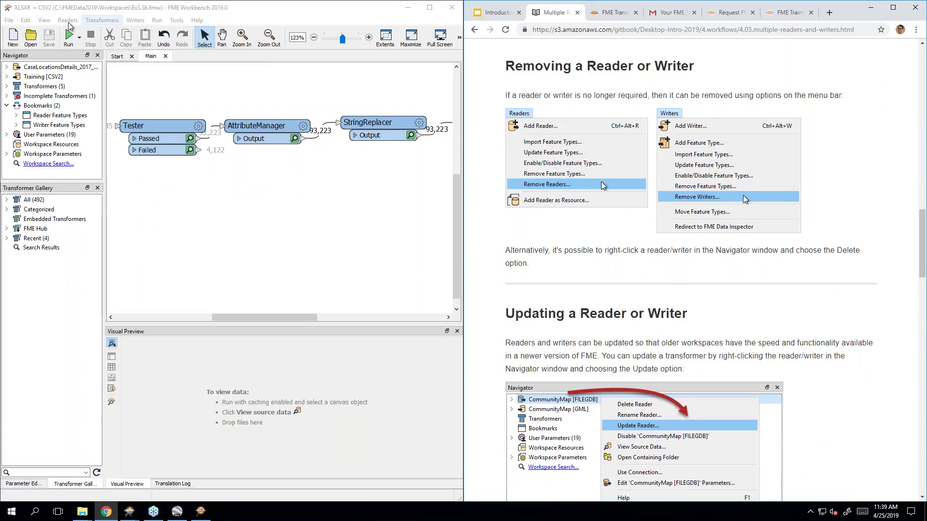
{"action": "left_click", "coordinate": [68, 20]}
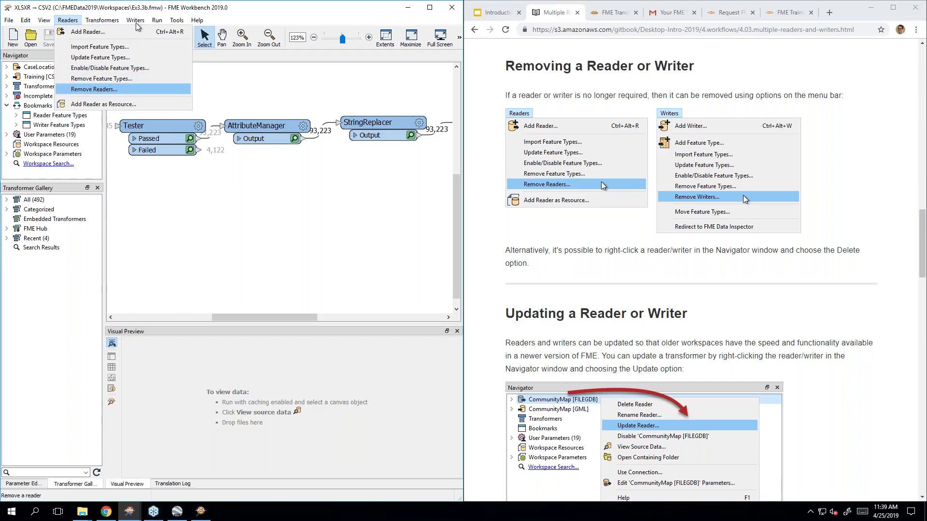
{"action": "mouse_move", "coordinate": [136, 25]}
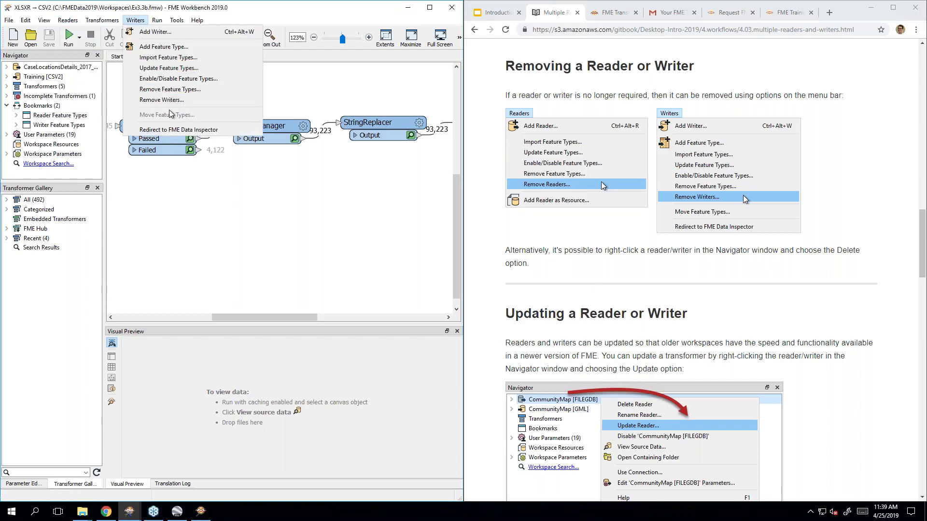
{"action": "left_click", "coordinate": [598, 241]}
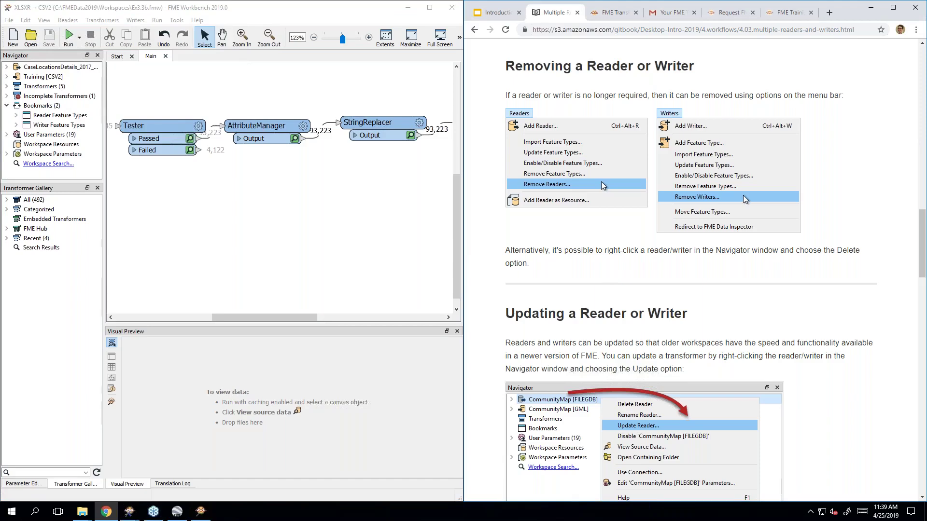
- Read the manual's sections on updating readers and writers and on multiple feature types, and locate the matching feature type commands in FME Workbench
{"action": "scroll", "coordinate": [676, 261], "scroll_direction": "down", "scroll_amount": 4}
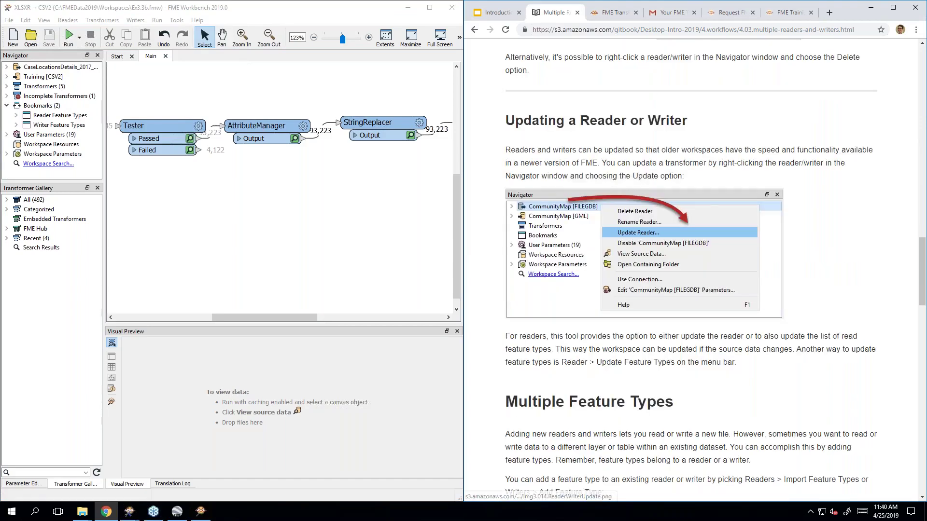
{"action": "scroll", "coordinate": [575, 157], "scroll_direction": "down", "scroll_amount": 2}
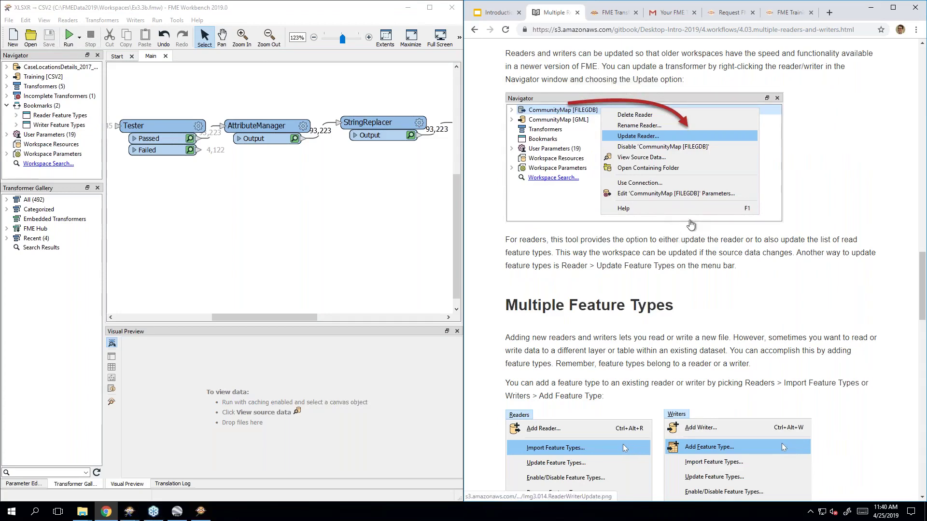
{"action": "scroll", "coordinate": [691, 225], "scroll_direction": "down", "scroll_amount": 4}
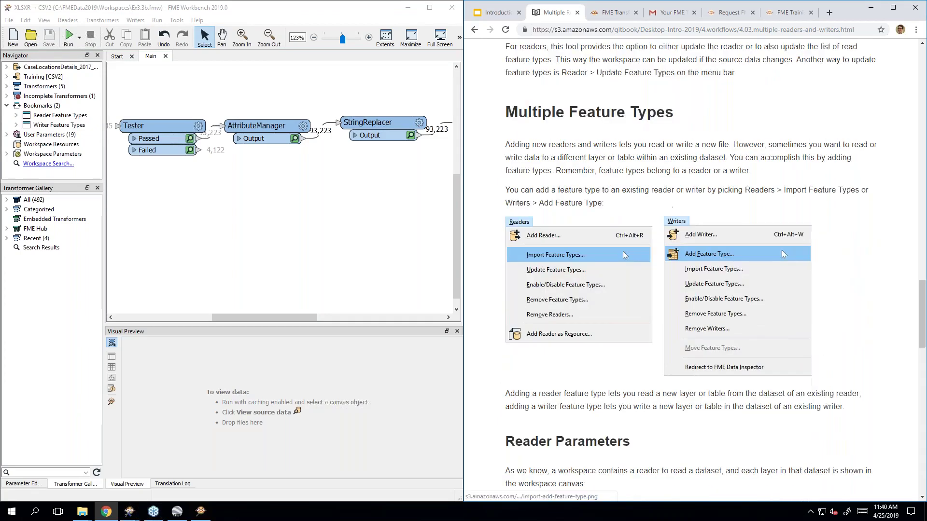
{"action": "scroll", "coordinate": [674, 296], "scroll_direction": "down", "scroll_amount": 1}
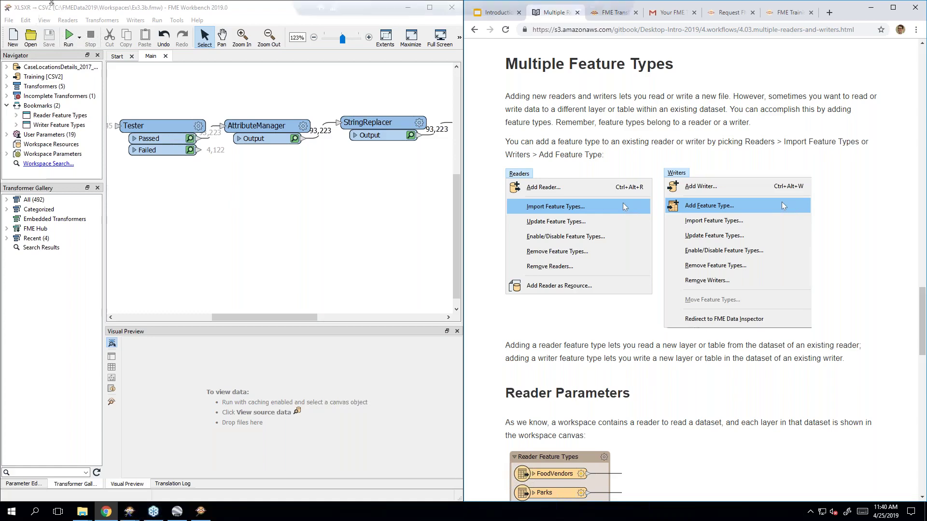
{"action": "left_click", "coordinate": [67, 20]}
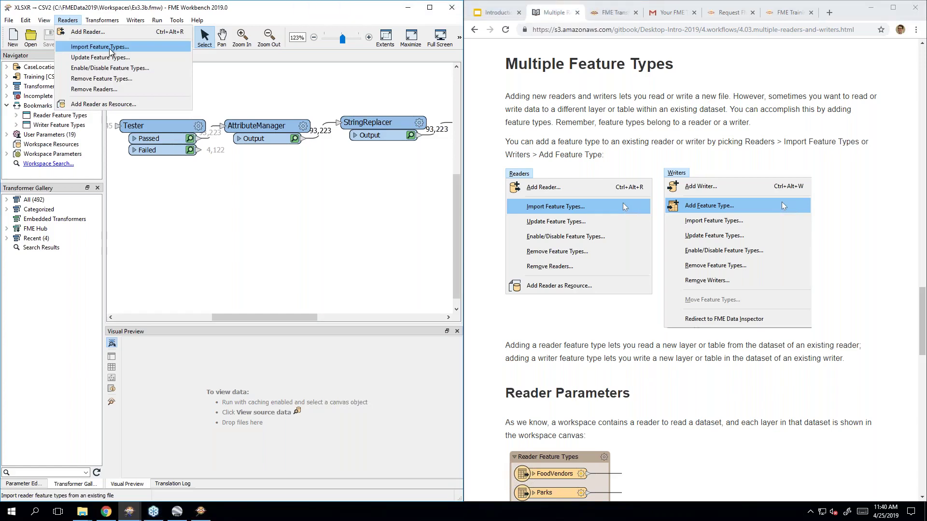
{"action": "mouse_move", "coordinate": [135, 20]}
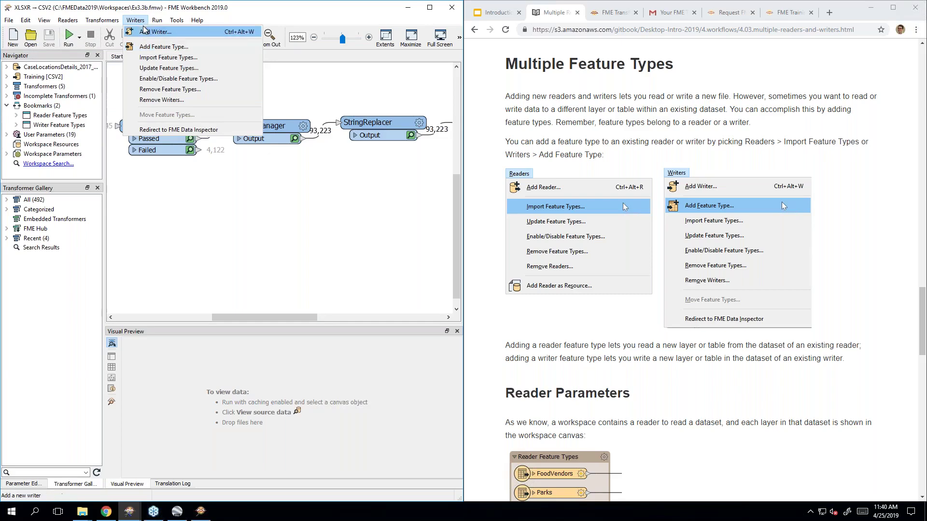
{"action": "left_click", "coordinate": [156, 32]}
- Read the manual's Reader Parameters section, and in FME Workbench view the MapInfo TAB parameters from the Add Reader dialog and cancel both dialogs
{"action": "scroll", "coordinate": [710, 157], "scroll_direction": "down", "scroll_amount": 6}
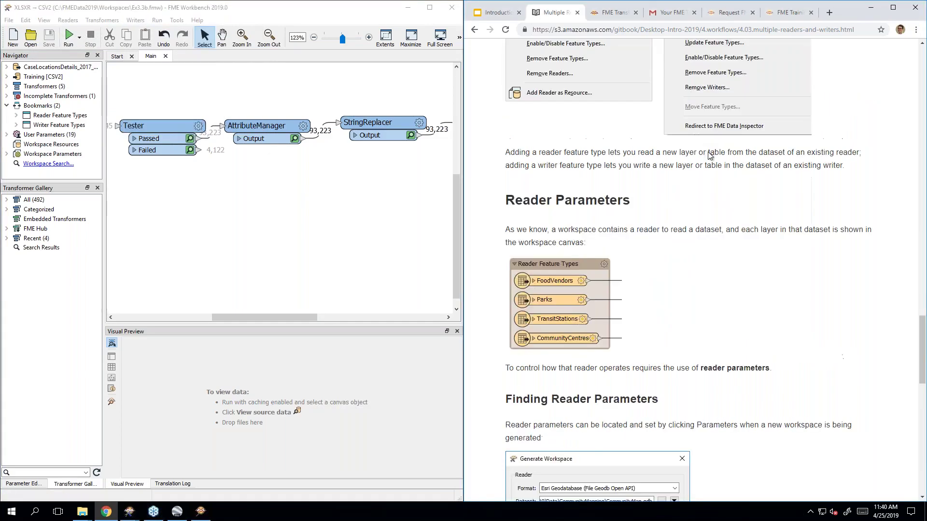
{"action": "scroll", "coordinate": [631, 198], "scroll_direction": "down", "scroll_amount": 1}
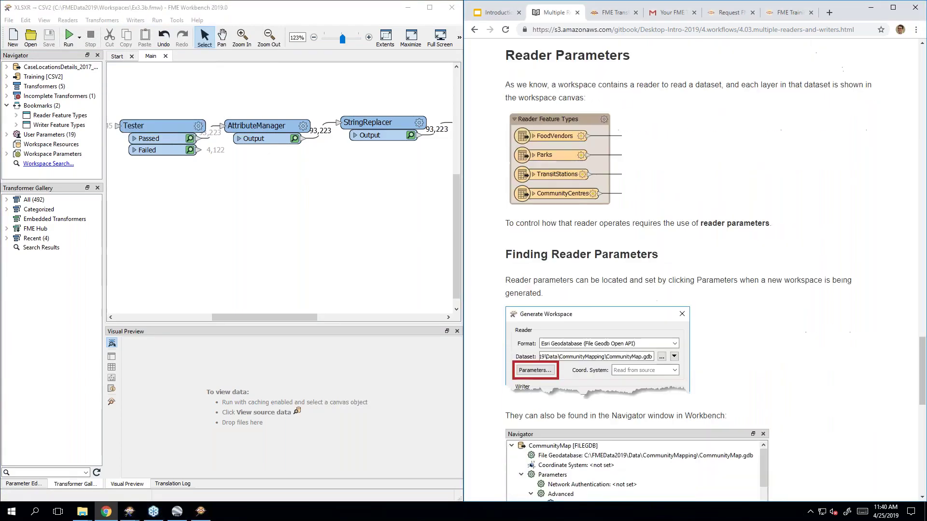
{"action": "left_click", "coordinate": [273, 319]}
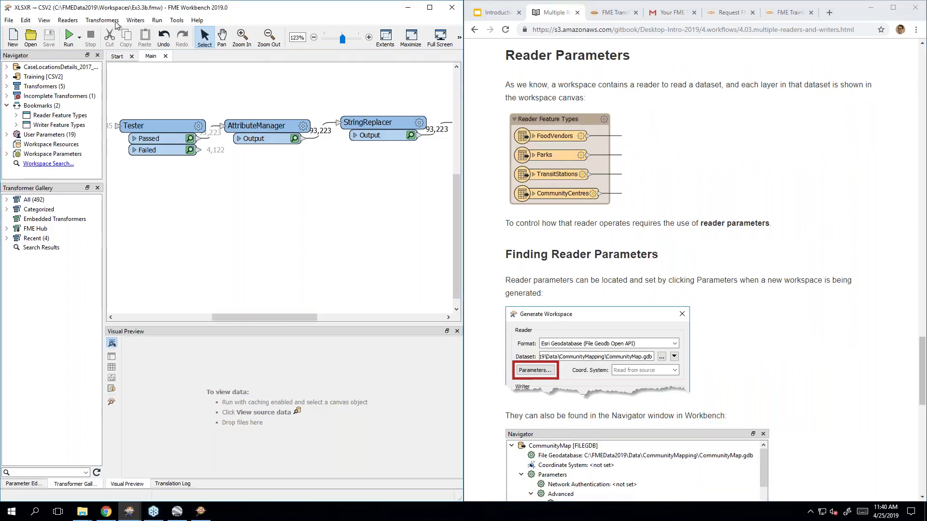
{"action": "left_click", "coordinate": [68, 20]}
{"action": "left_click", "coordinate": [76, 32]}
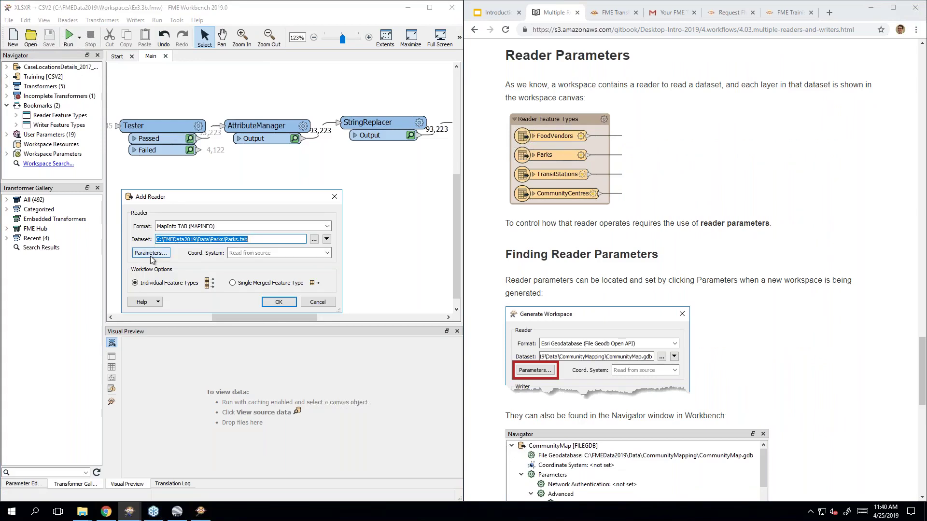
{"action": "left_click", "coordinate": [154, 256]}
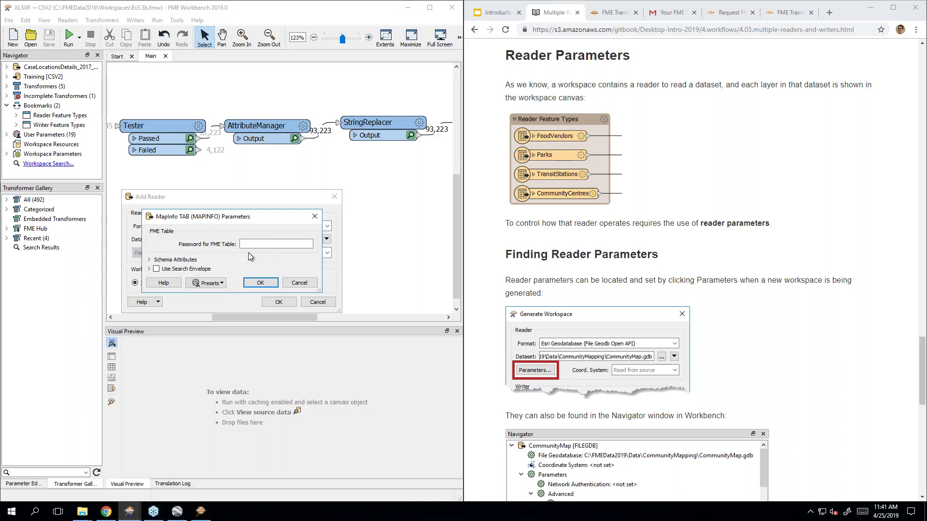
{"action": "left_click", "coordinate": [297, 283]}
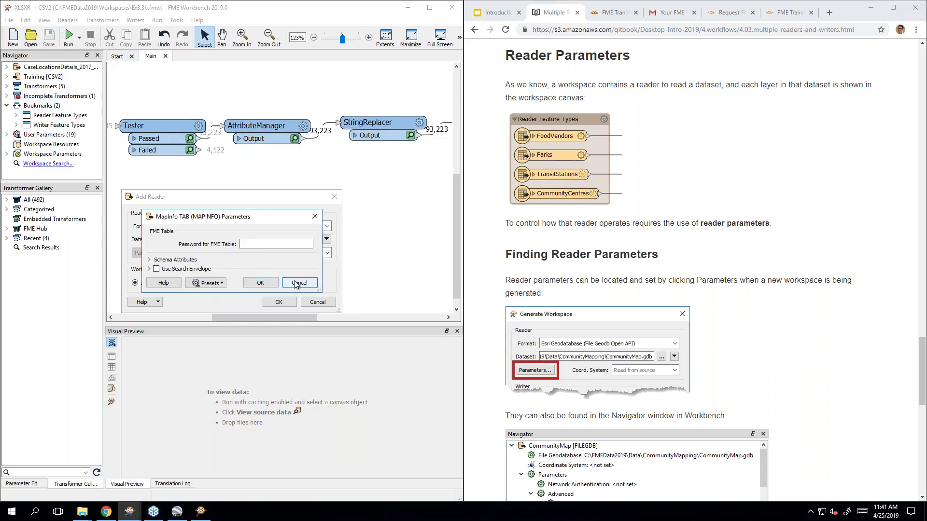
{"action": "left_click", "coordinate": [312, 302]}
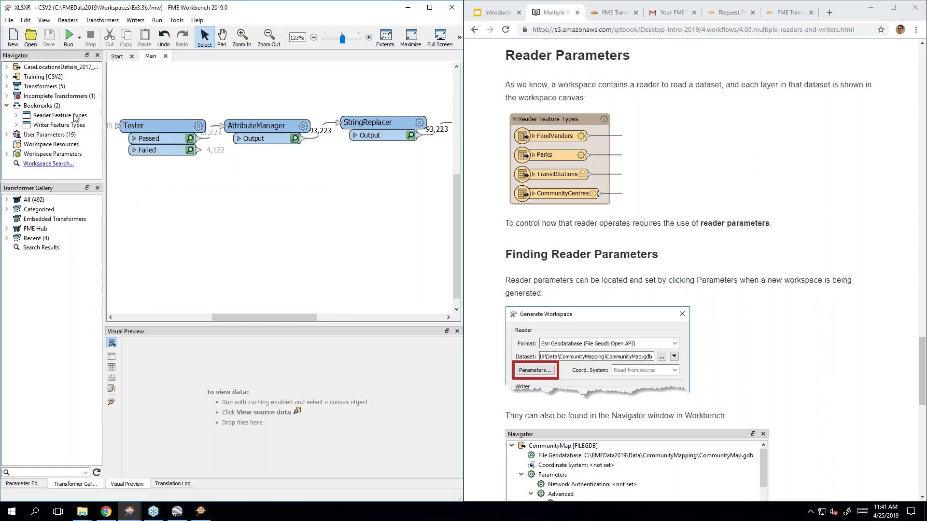
- Expand the parameters of the CaseLocationsDetails reader in the Navigator and widen the Navigator to read them
{"action": "left_click", "coordinate": [7, 67]}
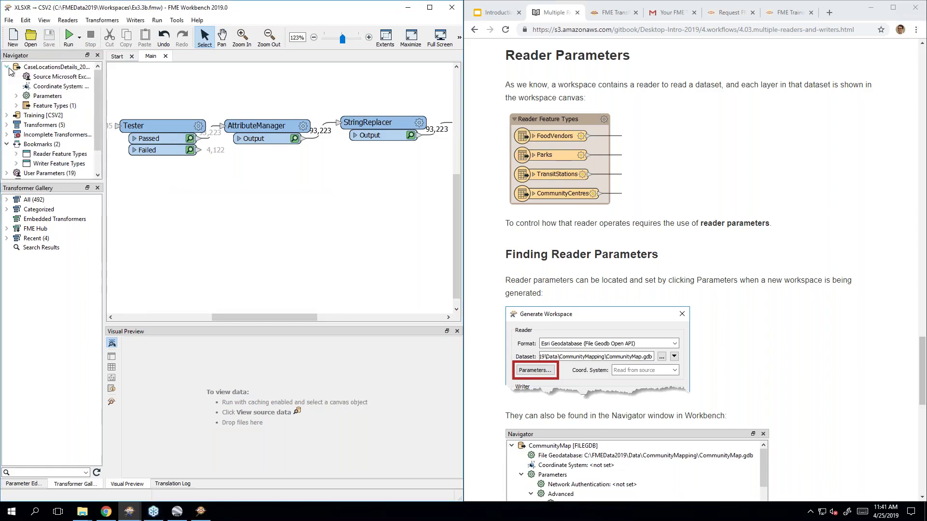
{"action": "left_click", "coordinate": [17, 96]}
{"action": "left_click_drag", "start_coordinate": [106, 118], "coordinate": [182, 118]}
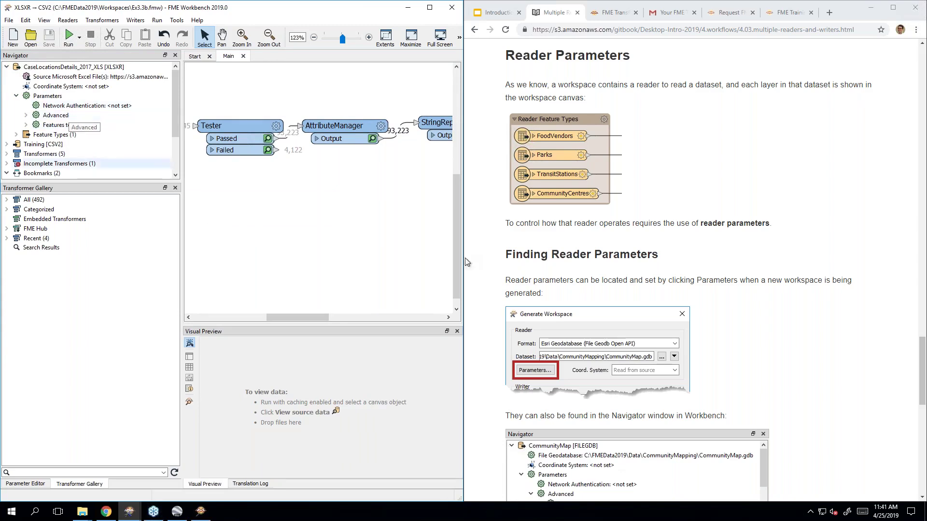
- Return to the manual and read from Finding Reader Parameters through Setting Reader Parameters to the end of the page
{"action": "left_click", "coordinate": [849, 312]}
{"action": "scroll", "coordinate": [769, 308], "scroll_direction": "down", "scroll_amount": 3}
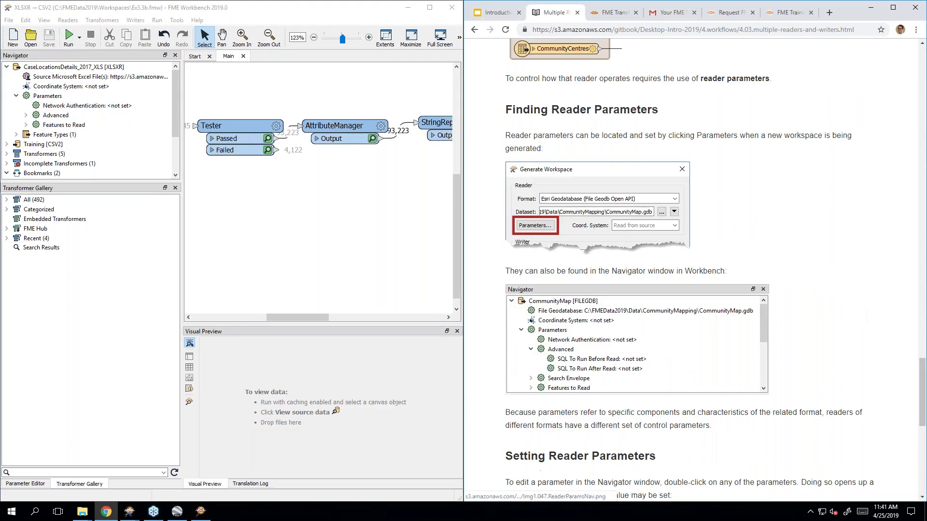
{"action": "scroll", "coordinate": [768, 309], "scroll_direction": "down", "scroll_amount": 1}
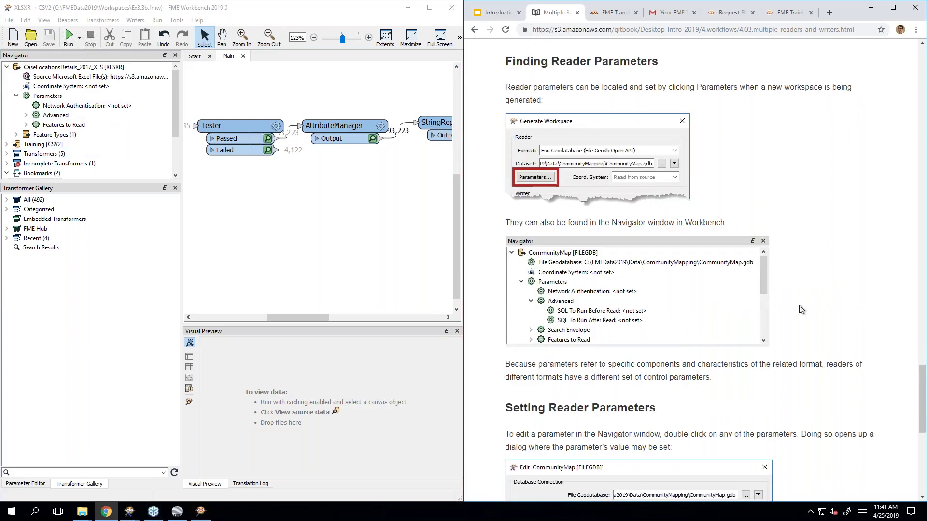
{"action": "scroll", "coordinate": [792, 278], "scroll_direction": "down", "scroll_amount": 1}
{"action": "scroll", "coordinate": [790, 276], "scroll_direction": "down", "scroll_amount": 6}
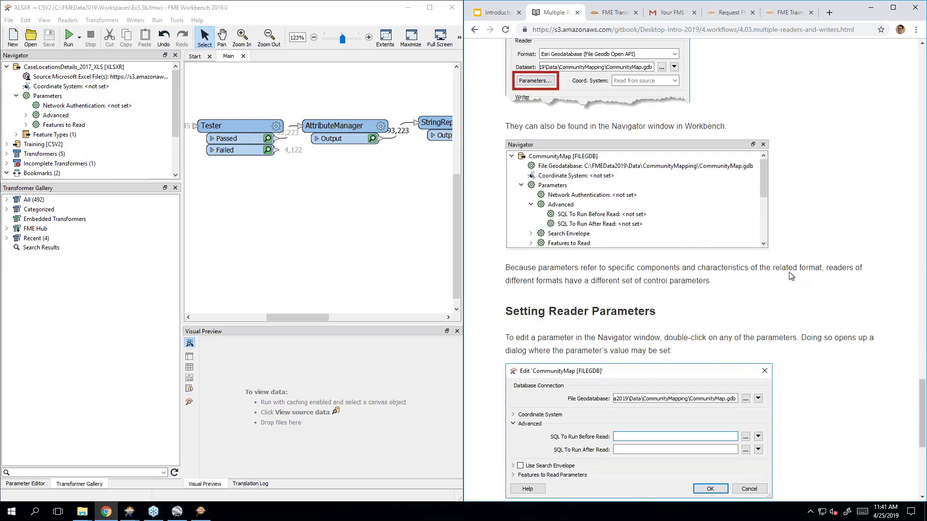
{"action": "scroll", "coordinate": [790, 275], "scroll_direction": "down", "scroll_amount": 2}
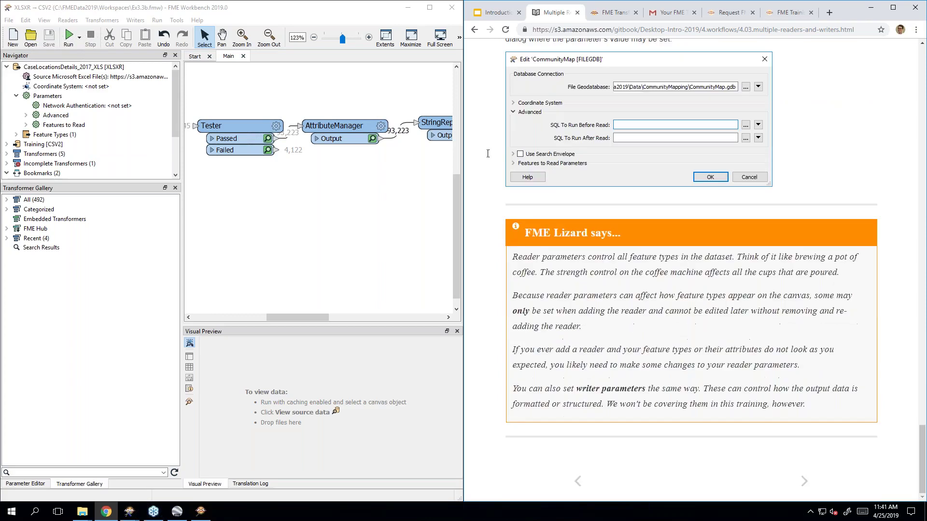
- In FME Workbench, inspect the parameters of the Training [CSV2] writer in the Navigator, leaving the reader and writer entries collapsed
{"action": "left_click", "coordinate": [7, 67]}
{"action": "left_click", "coordinate": [7, 76]}
{"action": "left_click", "coordinate": [16, 115]}
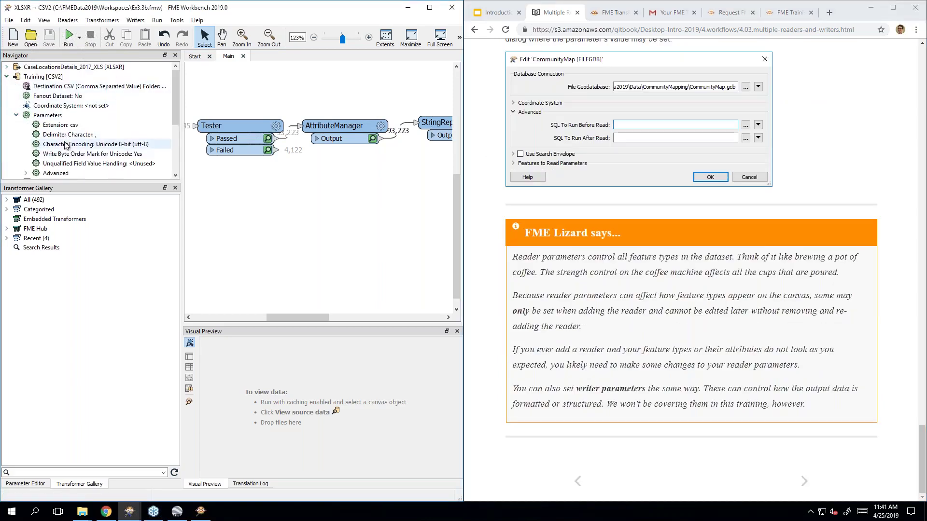
{"action": "left_click", "coordinate": [7, 77]}
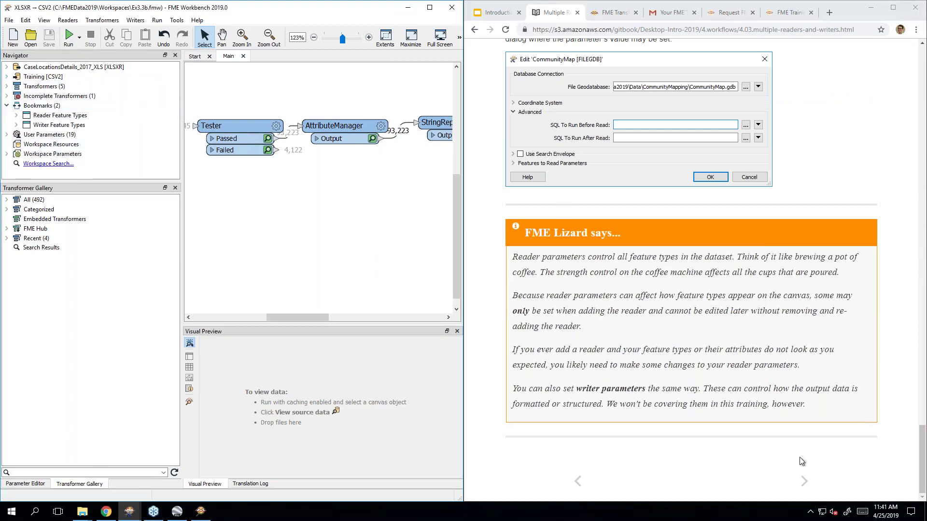
- Go on to the manual's Exercise 4.1 page and read as far as the instructions for adding a CSV reader
{"action": "left_click", "coordinate": [809, 490]}
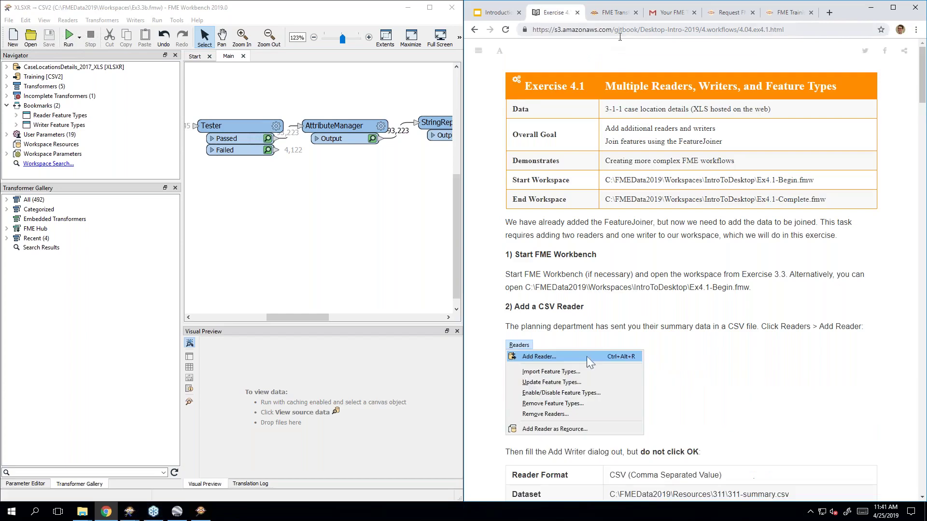
{"action": "left_click", "coordinate": [620, 33]}
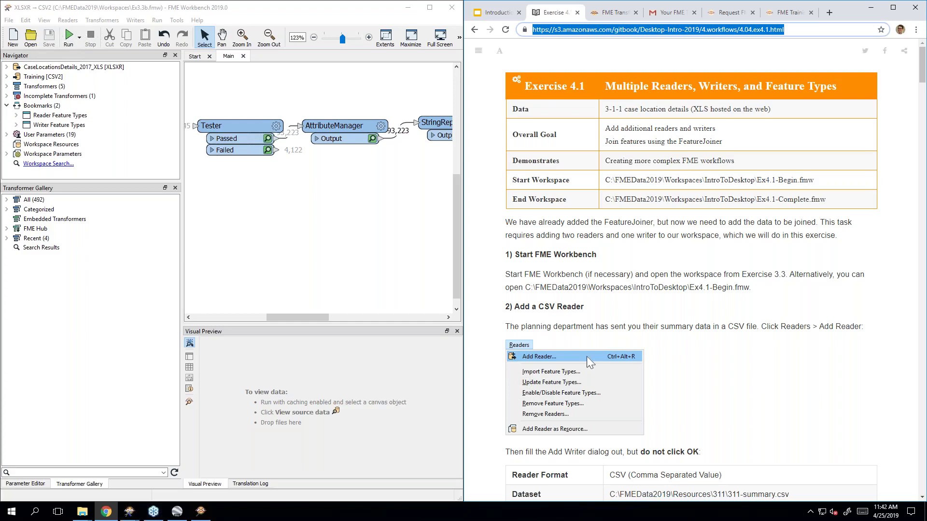
{"action": "left_click", "coordinate": [696, 257]}
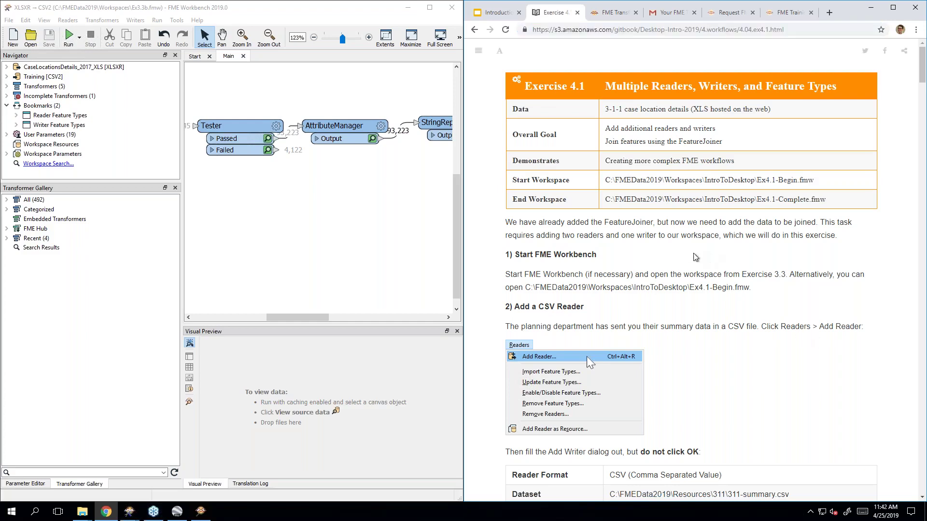
{"action": "scroll", "coordinate": [676, 234], "scroll_direction": "down", "scroll_amount": 3}
{"action": "scroll", "coordinate": [333, 284], "scroll_direction": "up", "scroll_amount": 2}
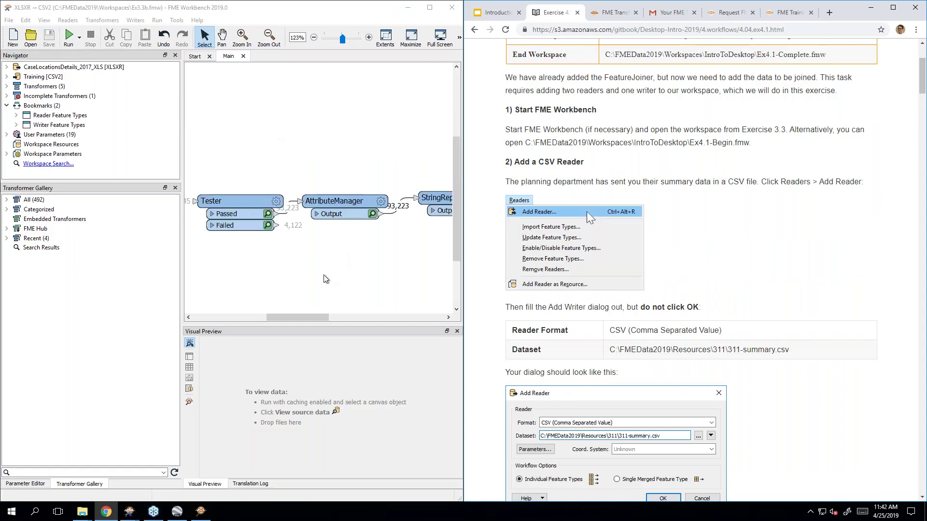
- Narrow the Navigator in FME Workbench and look over the workspace from the FeatureJoiner and writer back to the reader feature types
{"action": "left_click_drag", "start_coordinate": [300, 318], "coordinate": [349, 317]}
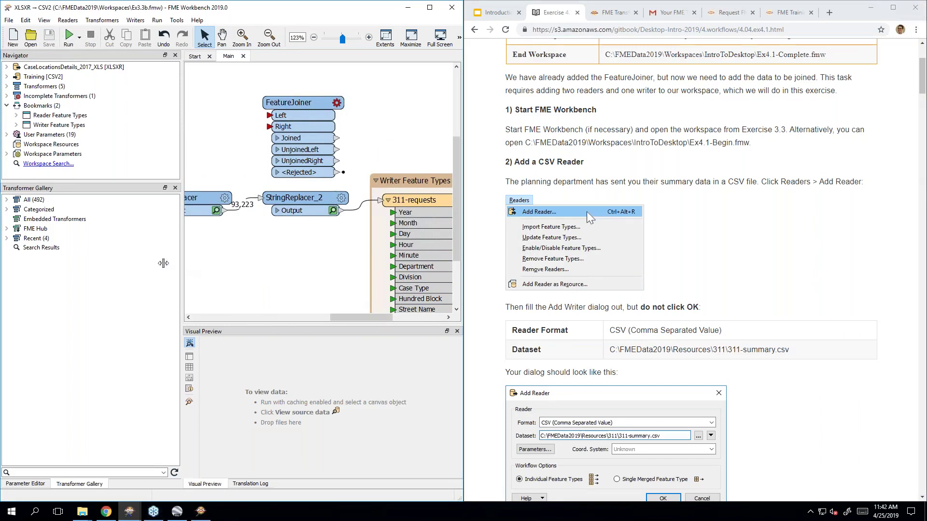
{"action": "left_click_drag", "start_coordinate": [163, 263], "coordinate": [117, 263]}
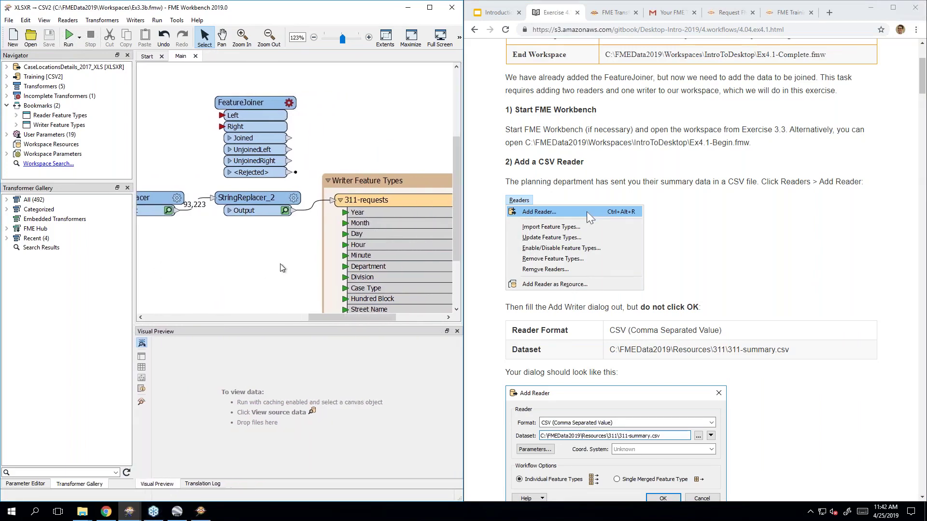
{"action": "left_click_drag", "start_coordinate": [315, 318], "coordinate": [181, 317]}
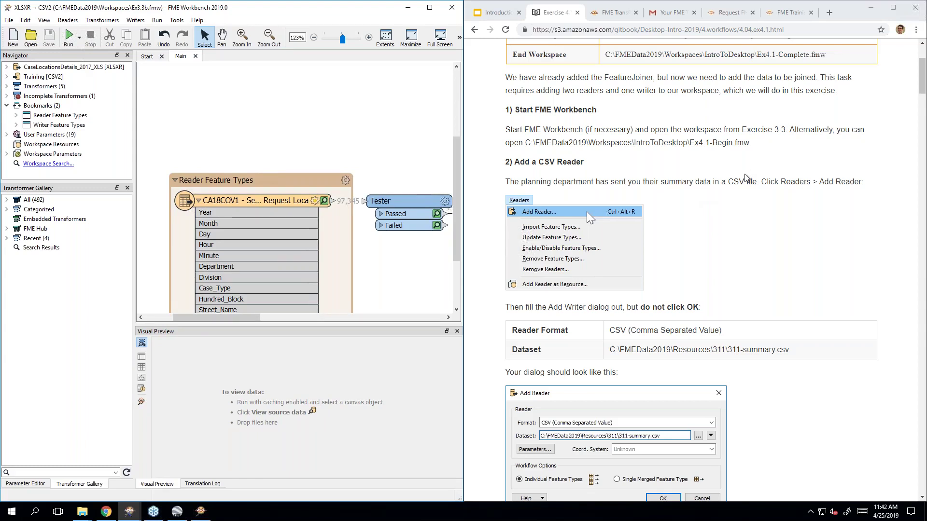
- Start adding a new reader and set its format to CSV (Comma Separated Value)
{"action": "left_click", "coordinate": [68, 22]}
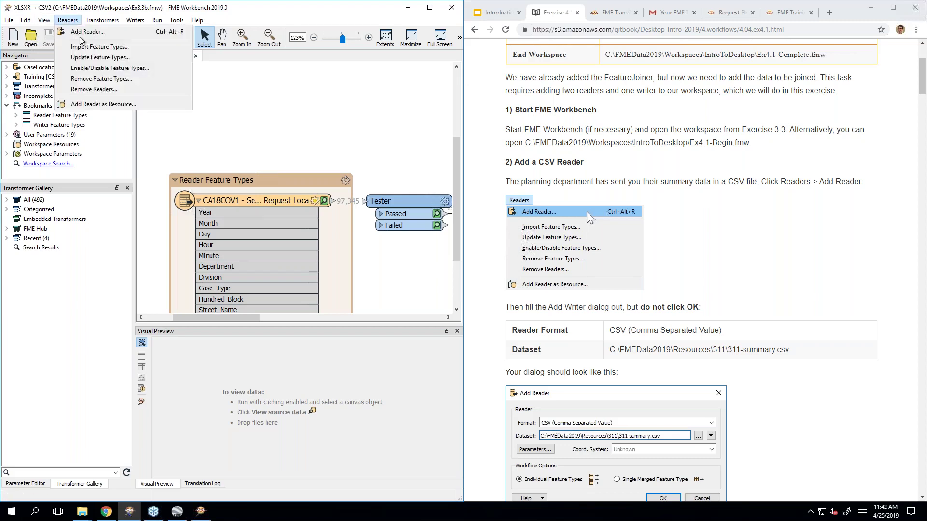
{"action": "left_click", "coordinate": [148, 37]}
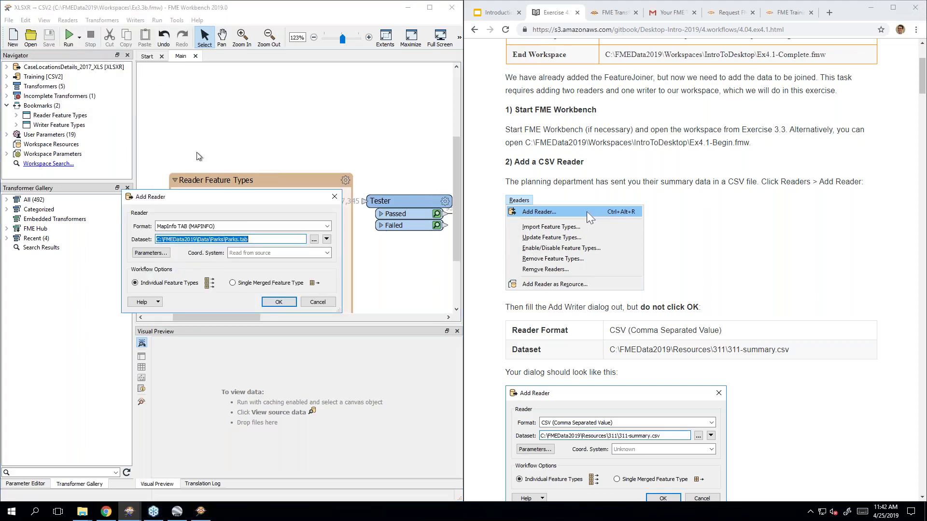
{"action": "left_click", "coordinate": [251, 226]}
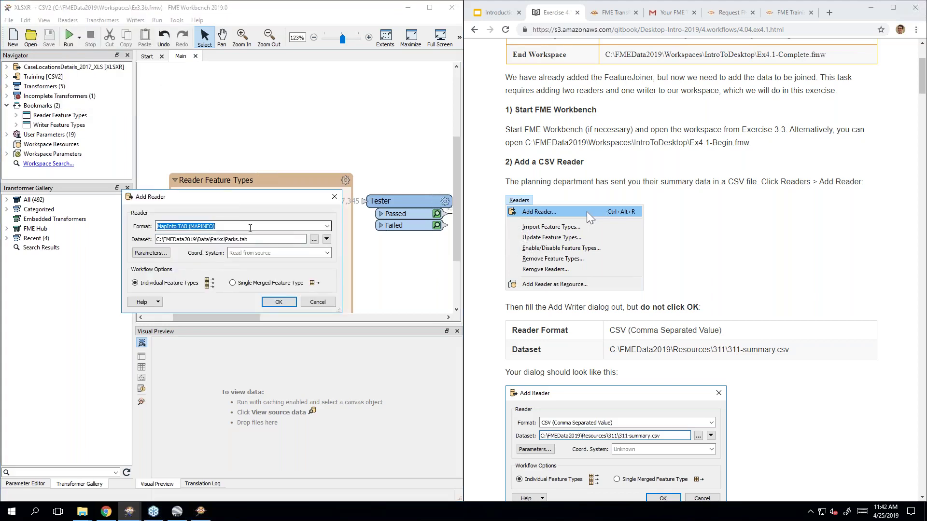
{"action": "type", "text": "csvc"}
{"action": "key", "text": "BackSpace"}
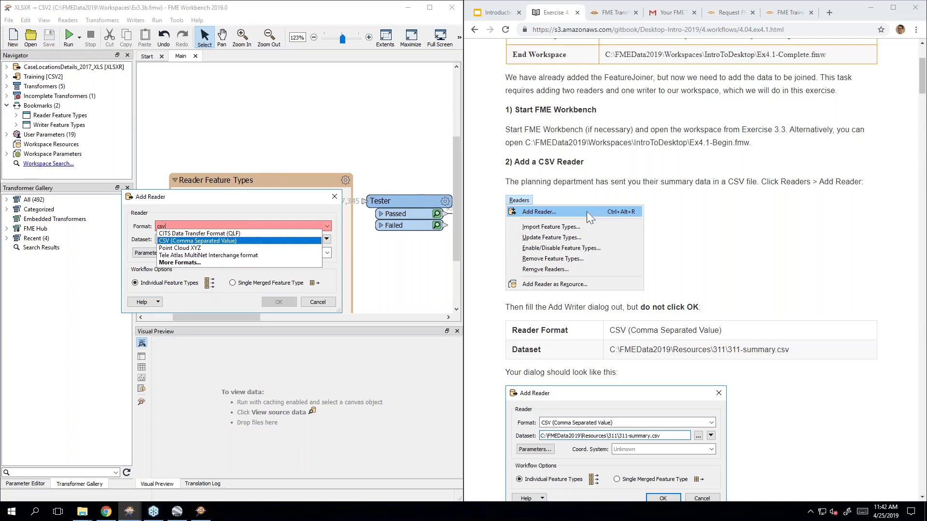
{"action": "left_click", "coordinate": [243, 241]}
- Keep CSV (Comma Separated Value) as the reader format and choose C:\FMEData2019\Resources\311\311-summary.csv as its dataset
{"action": "left_click", "coordinate": [268, 240]}
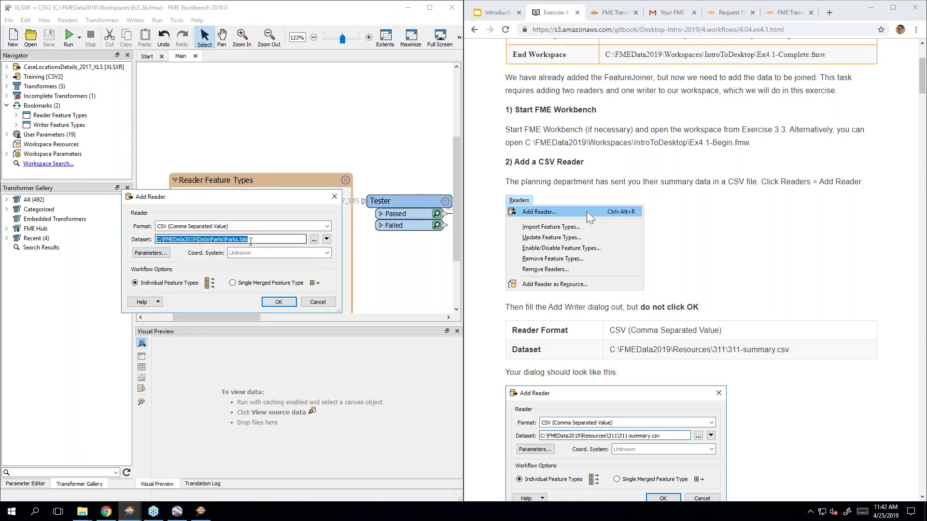
{"action": "left_click", "coordinate": [315, 241]}
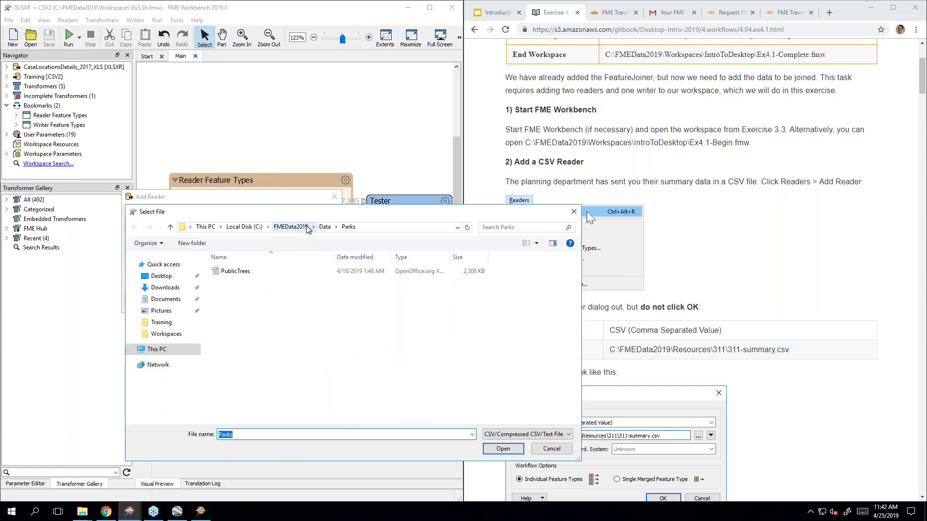
{"action": "left_click", "coordinate": [308, 228]}
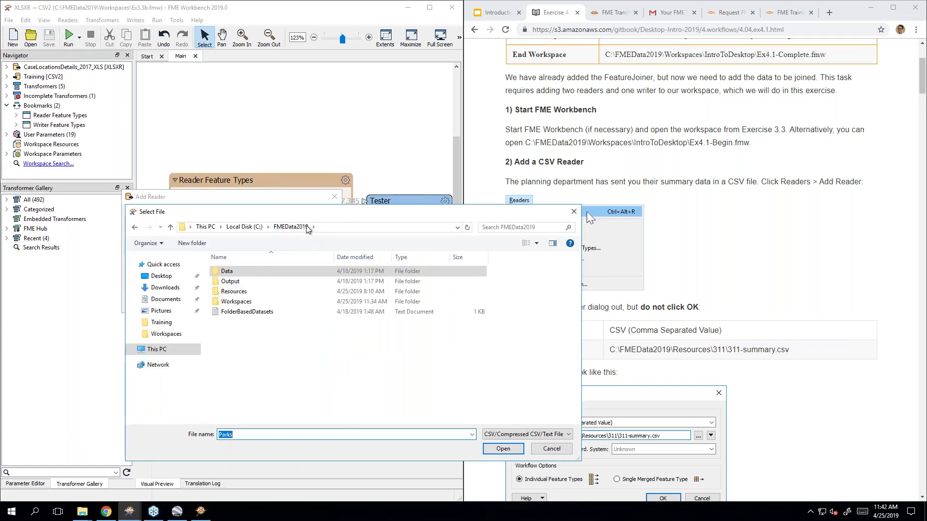
{"action": "left_click", "coordinate": [244, 275]}
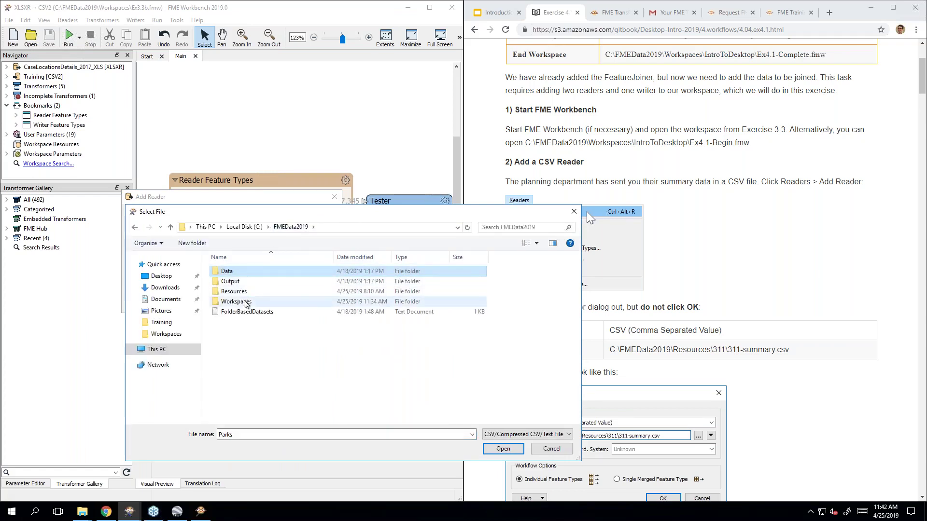
{"action": "left_click", "coordinate": [246, 294]}
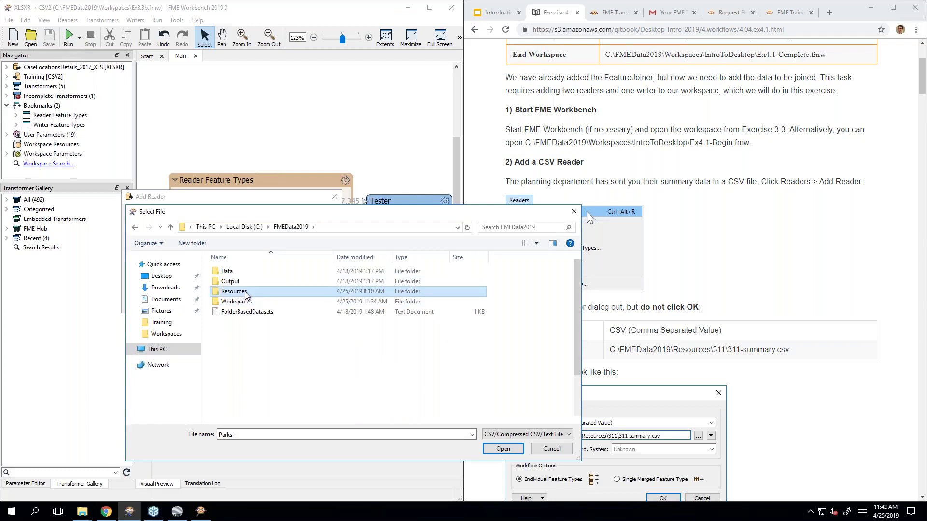
{"action": "double_click", "coordinate": [245, 294]}
{"action": "double_click", "coordinate": [237, 273]}
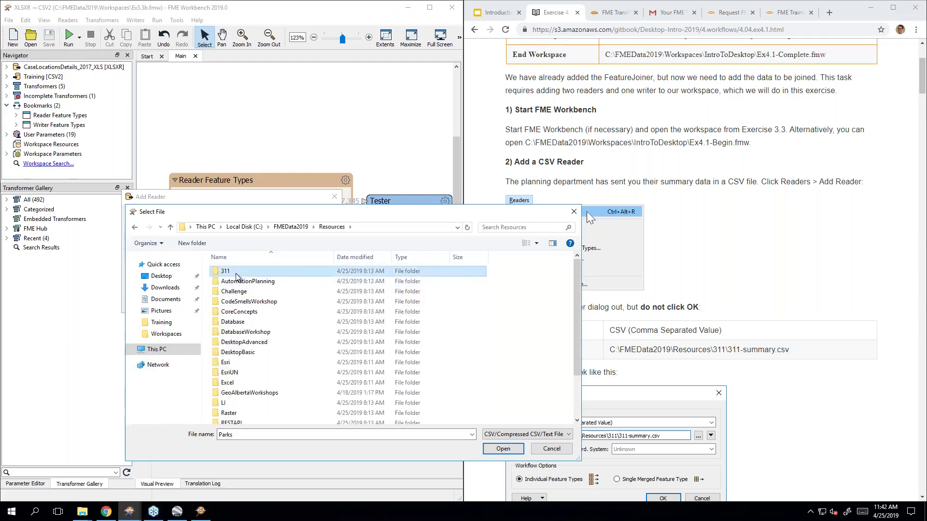
{"action": "left_click", "coordinate": [238, 273]}
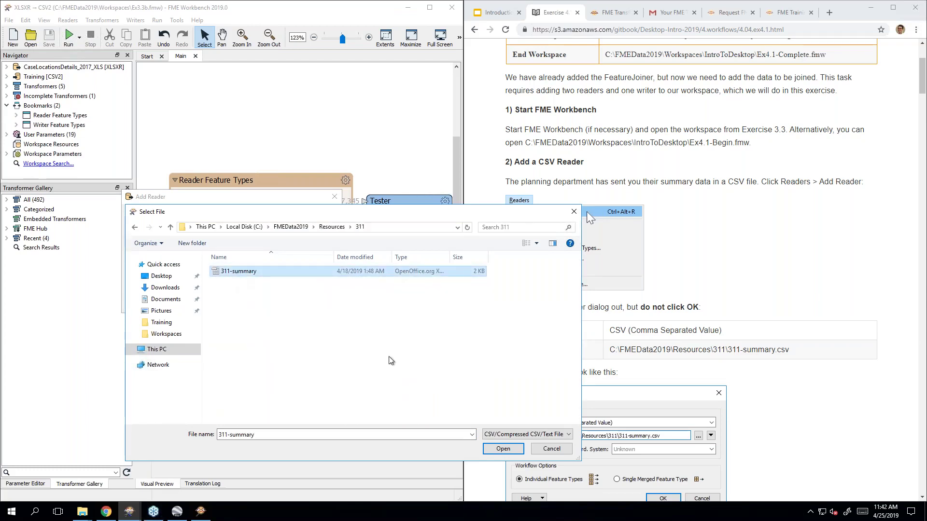
{"action": "left_click", "coordinate": [502, 448]}
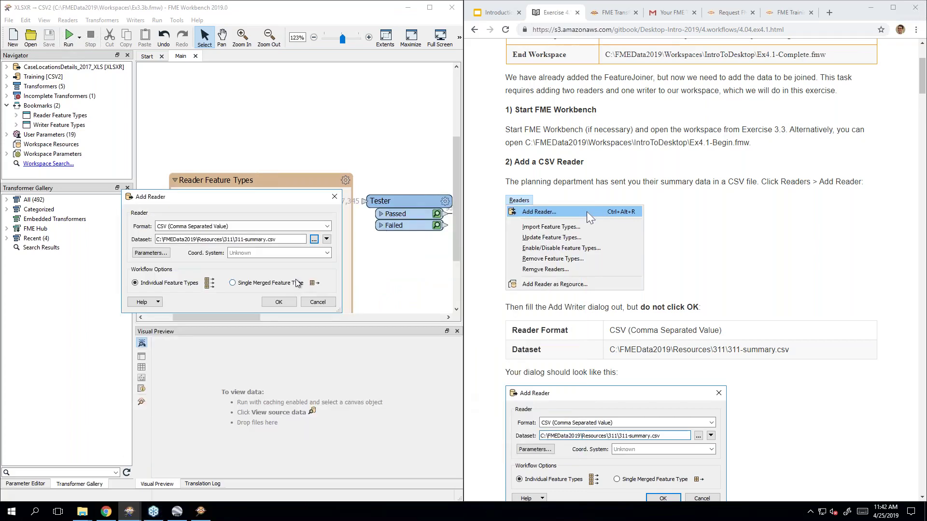
- Add the CSV reader with its default parameters and place its feature type above the Reader Feature Types bookmark
{"action": "left_click", "coordinate": [279, 302]}
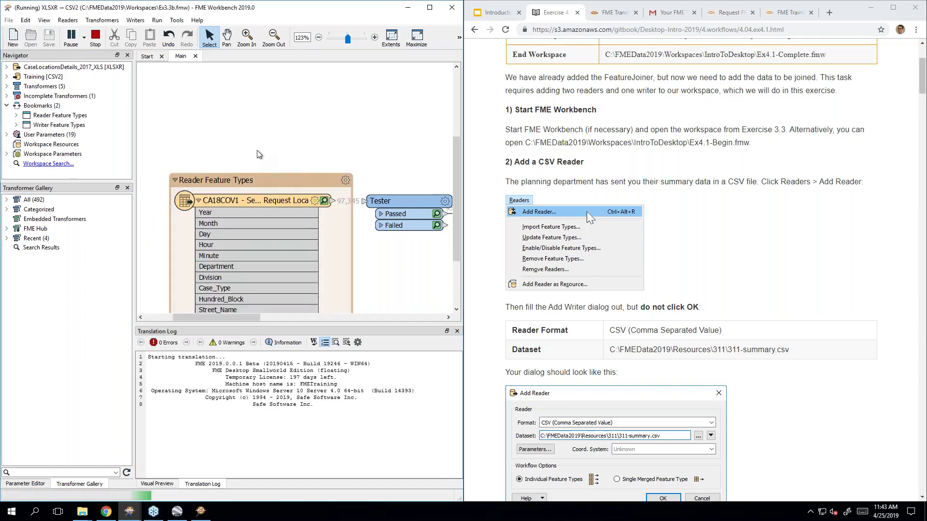
{"action": "left_click_drag", "start_coordinate": [207, 115], "coordinate": [329, 127]}
{"action": "left_click_drag", "start_coordinate": [223, 319], "coordinate": [250, 319]}
- Switch to the manual in the browser and read the instructions on setting the CSV reader's parameters
{"action": "left_click", "coordinate": [882, 288]}
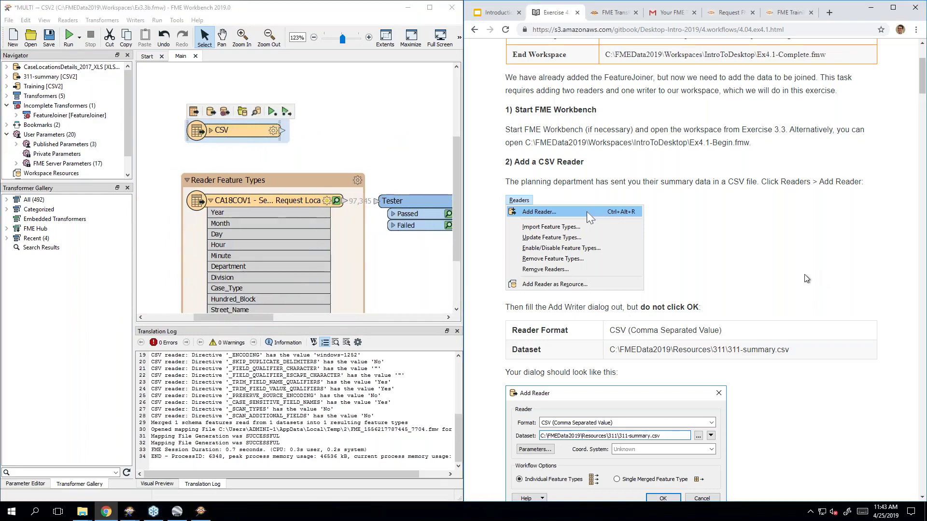
{"action": "scroll", "coordinate": [806, 278], "scroll_direction": "down", "scroll_amount": 7}
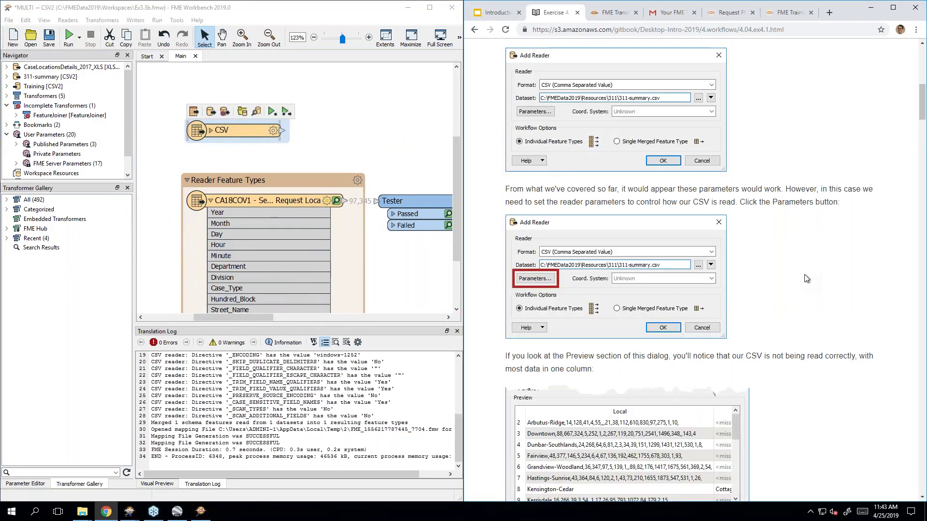
{"action": "scroll", "coordinate": [805, 279], "scroll_direction": "down", "scroll_amount": 1}
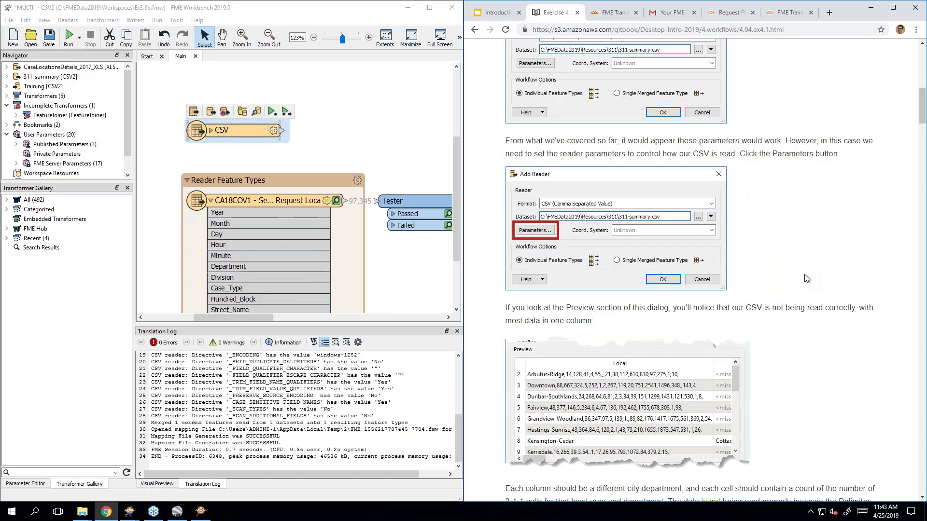
- In FME Workbench, preview the source data of the CSV feature type and look through its rows
{"action": "left_click", "coordinate": [257, 112]}
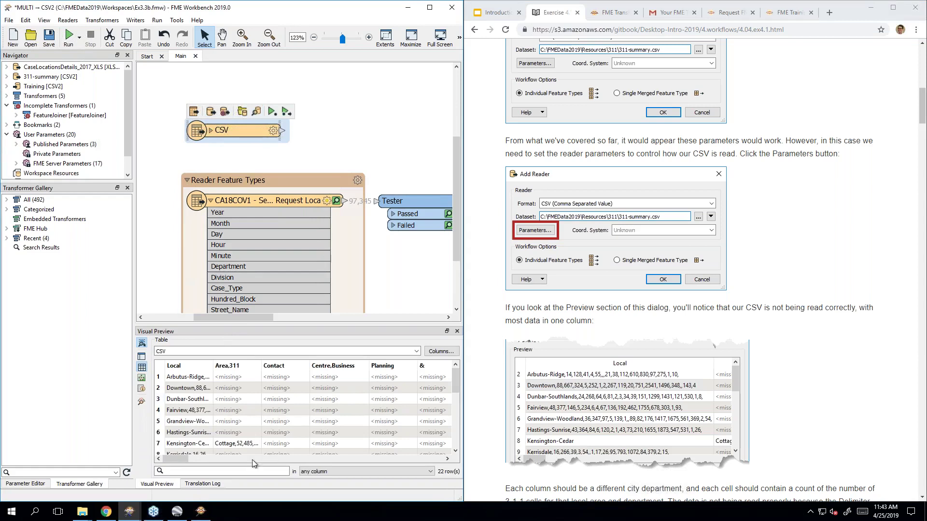
{"action": "left_click_drag", "start_coordinate": [210, 459], "coordinate": [177, 457]}
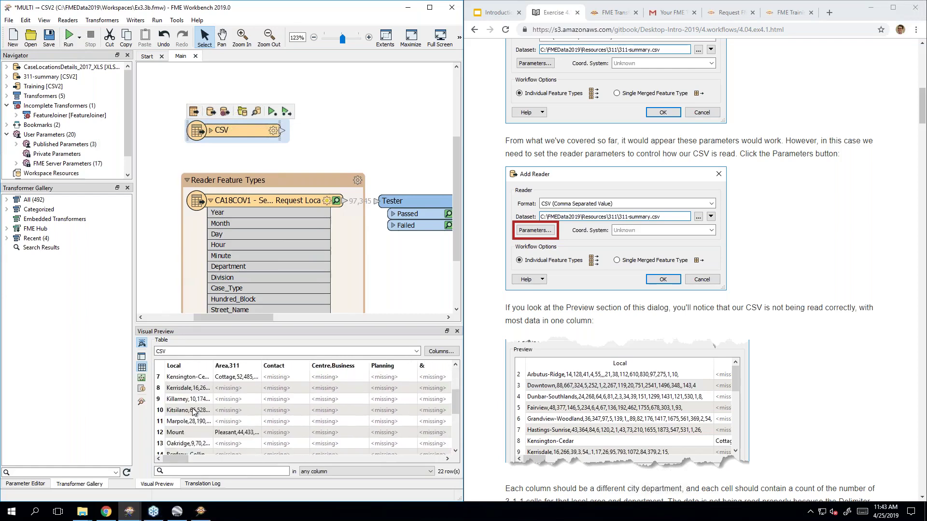
{"action": "scroll", "coordinate": [193, 411], "scroll_direction": "down", "scroll_amount": 5}
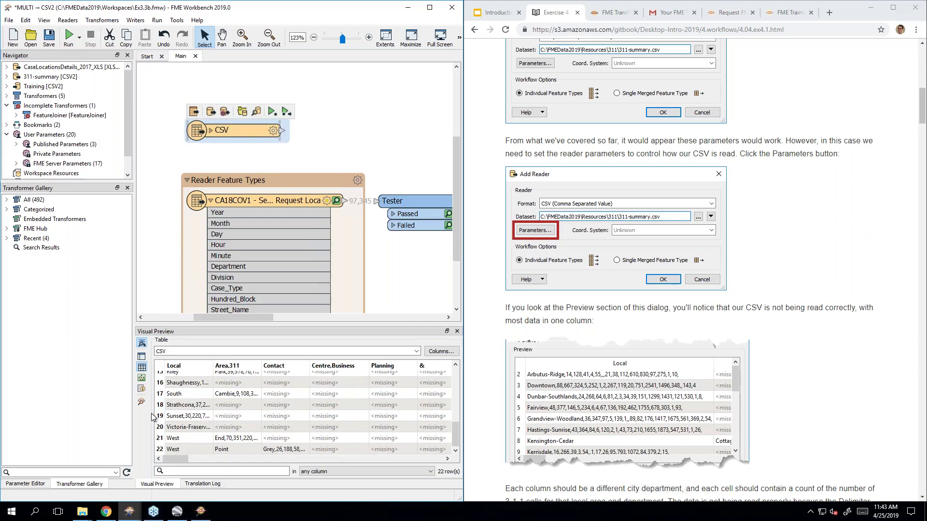
{"action": "scroll", "coordinate": [177, 415], "scroll_direction": "up", "scroll_amount": 5}
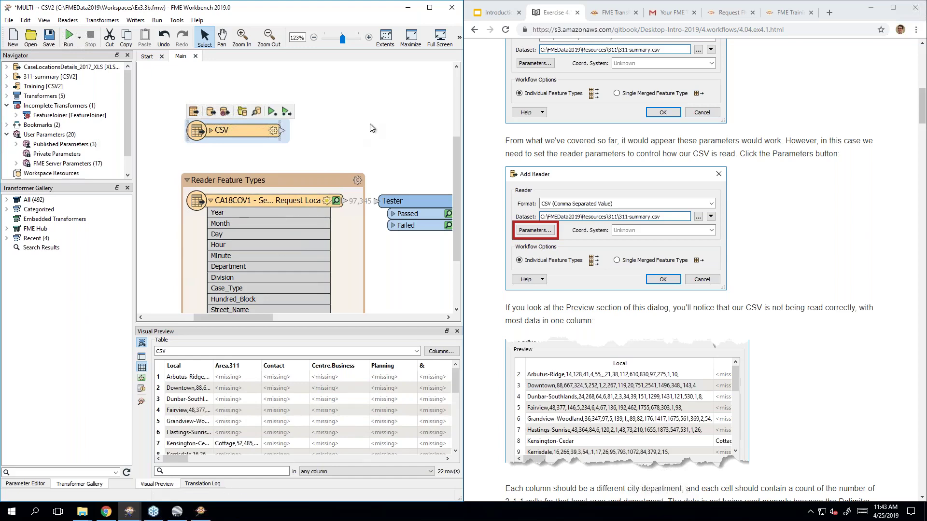
- Delete the CSV feature type from the canvas together with its reader
{"action": "left_click", "coordinate": [309, 116]}
{"action": "left_click", "coordinate": [234, 126]}
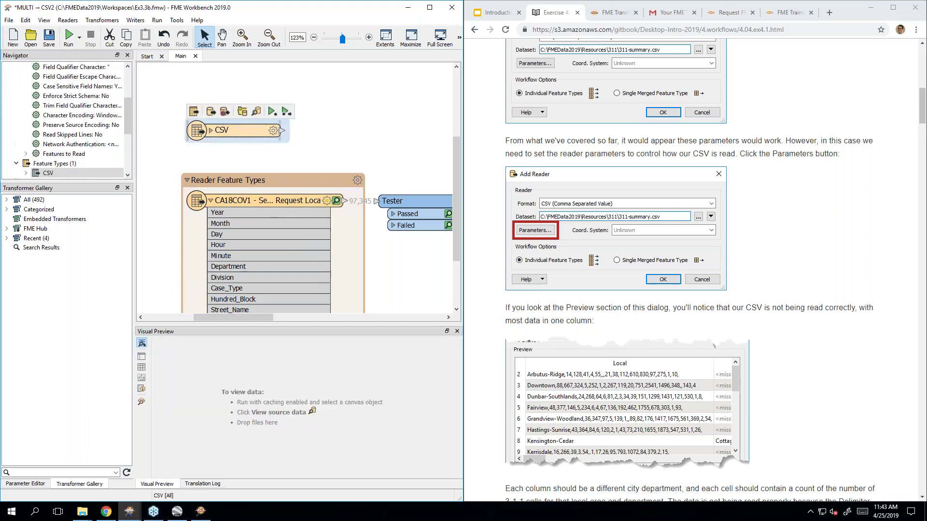
{"action": "key", "text": "Delete"}
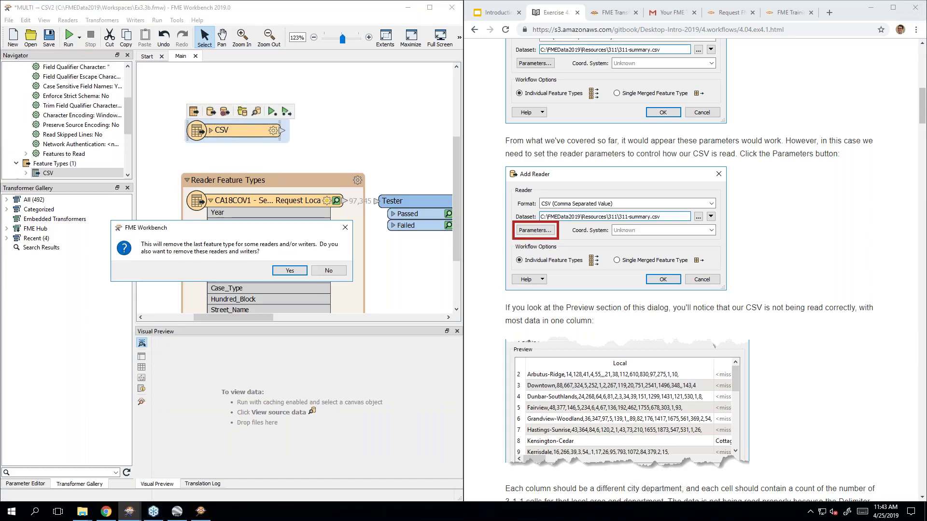
{"action": "key", "text": "Return"}
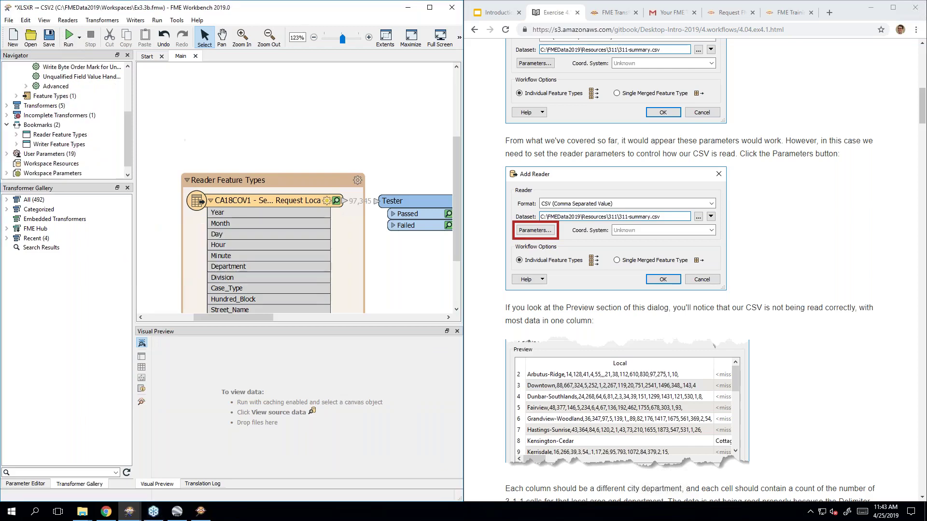
- Start adding a CSV (Comma Separated Value) reader again, keeping C:\FMEData2019\Resources\311\311-summary.csv as the dataset
{"action": "left_click", "coordinate": [72, 21]}
{"action": "left_click", "coordinate": [78, 29]}
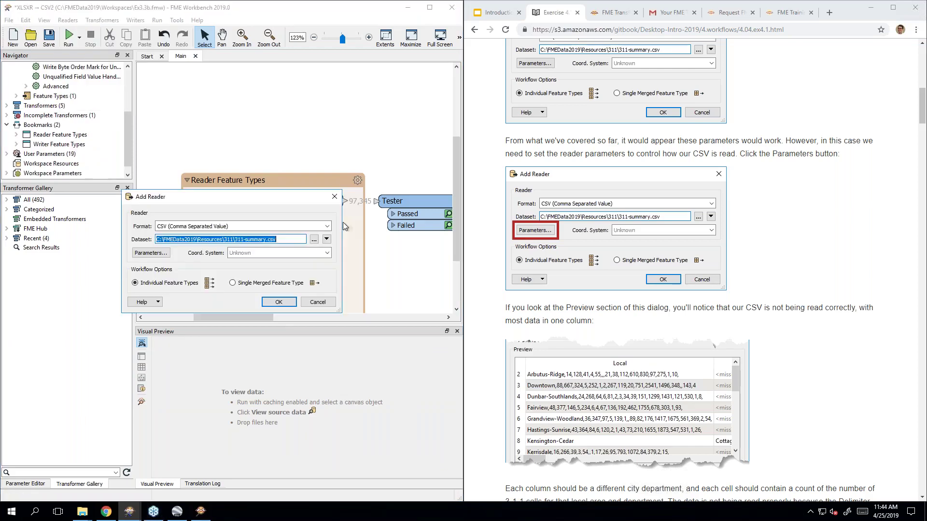
{"action": "key", "text": "End"}
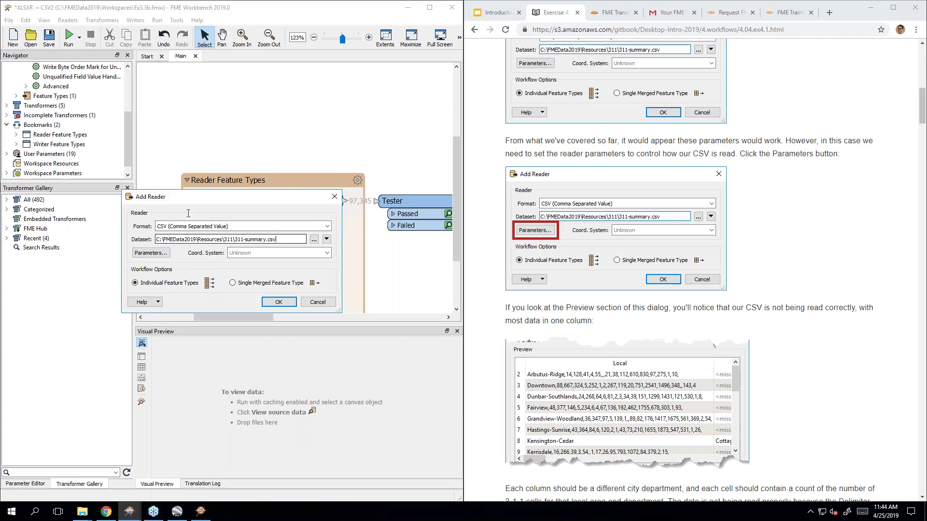
- Set the CSV reader's Delimiter Character parameter to a comma and add the reader to the workspace
{"action": "left_click", "coordinate": [159, 253]}
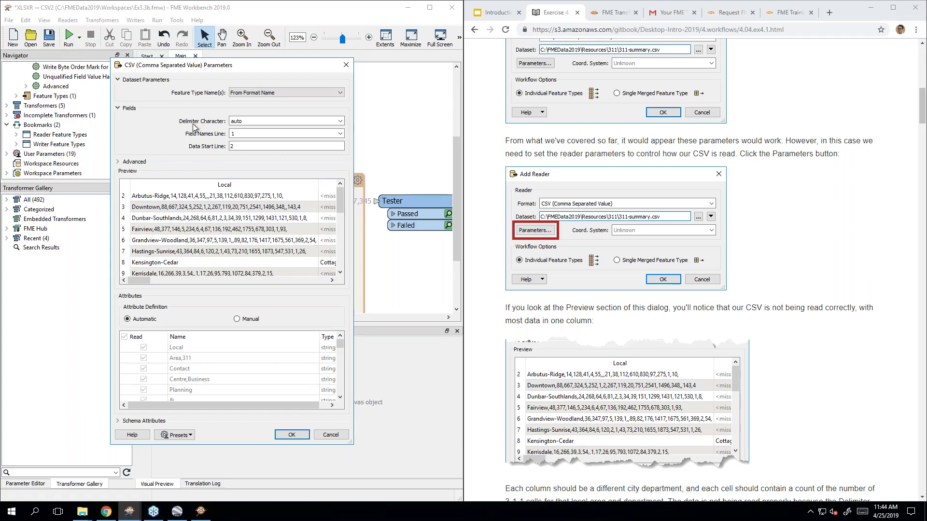
{"action": "left_click", "coordinate": [237, 121]}
{"action": "double_click", "coordinate": [236, 121]}
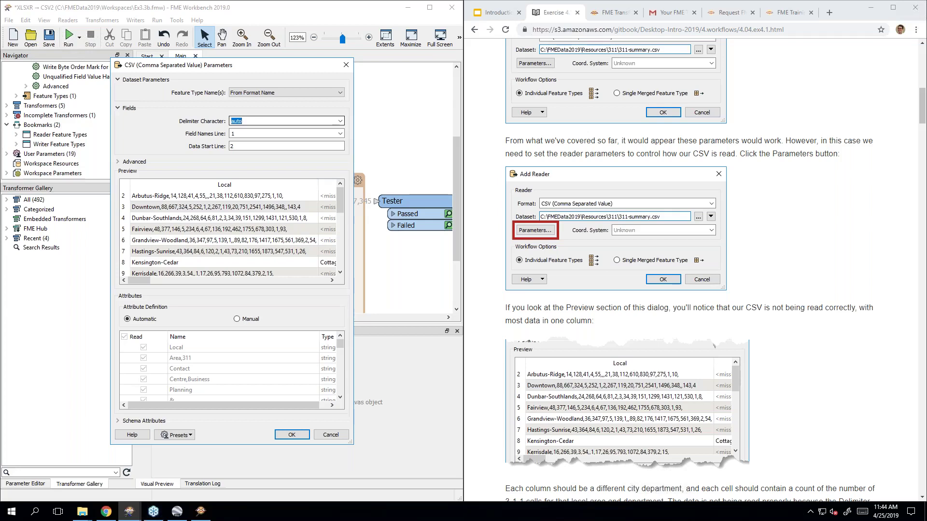
{"action": "type", "text": ","}
{"action": "left_click", "coordinate": [168, 134]}
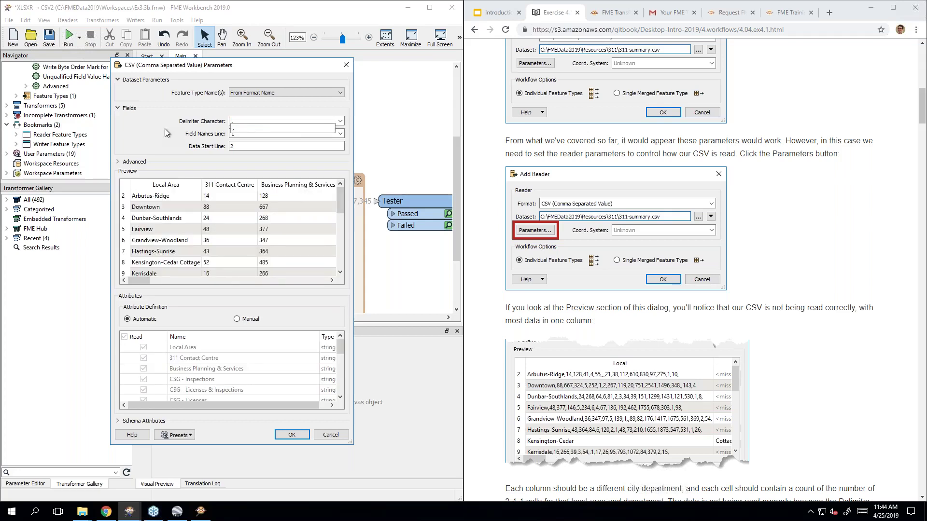
{"action": "left_click_drag", "start_coordinate": [135, 280], "coordinate": [53, 265]}
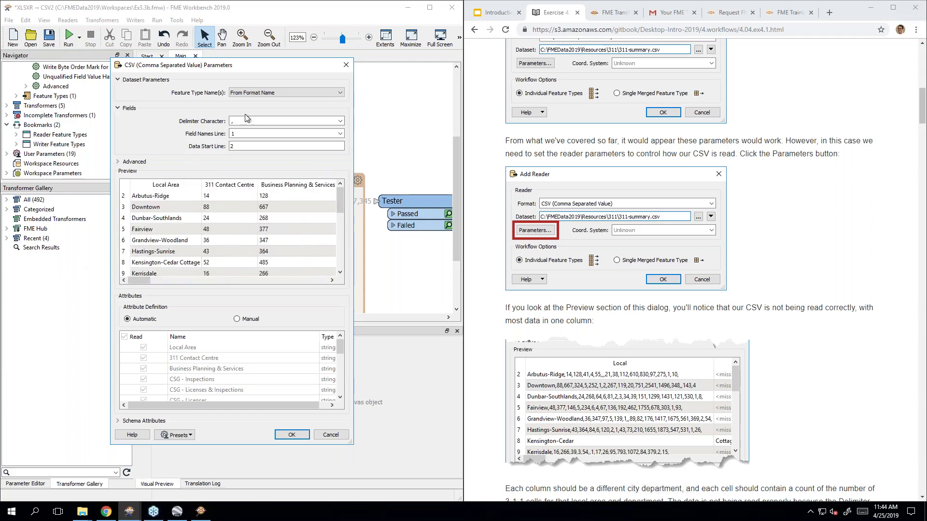
{"action": "left_click", "coordinate": [294, 437]}
{"action": "key", "text": "Return"}
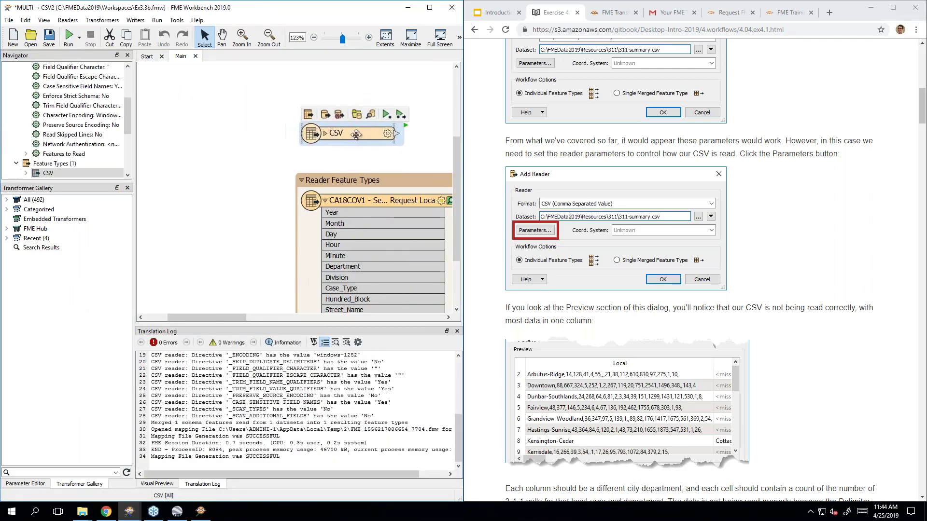
- Run the new CSV feature type on its own and view its data in the Visual Preview
{"action": "left_click", "coordinate": [387, 115]}
{"action": "left_click_drag", "start_coordinate": [210, 320], "coordinate": [234, 316]}
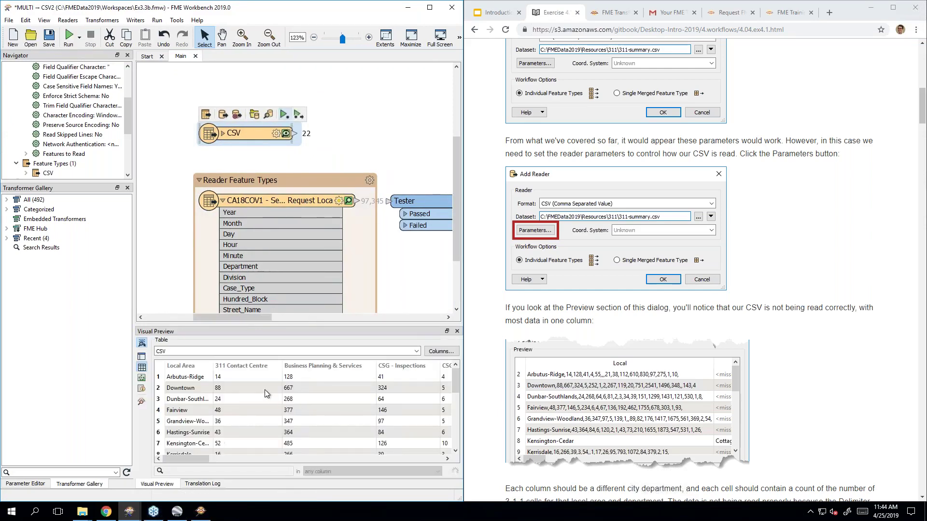
- Switch to the manual in the browser and read on through the instructions for adding a KML reader
{"action": "key", "text": "alt+Tab"}
{"action": "scroll", "coordinate": [690, 270], "scroll_direction": "down", "scroll_amount": 10}
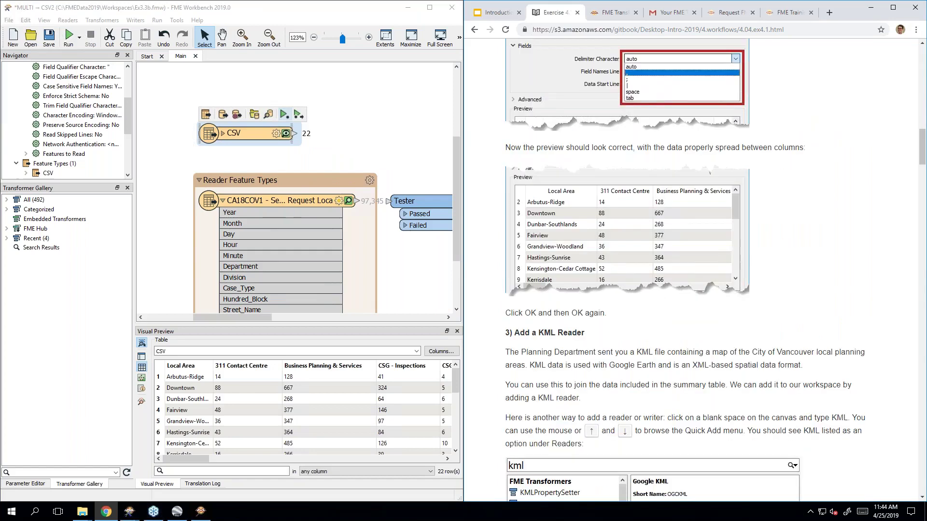
{"action": "scroll", "coordinate": [690, 271], "scroll_direction": "down", "scroll_amount": 5}
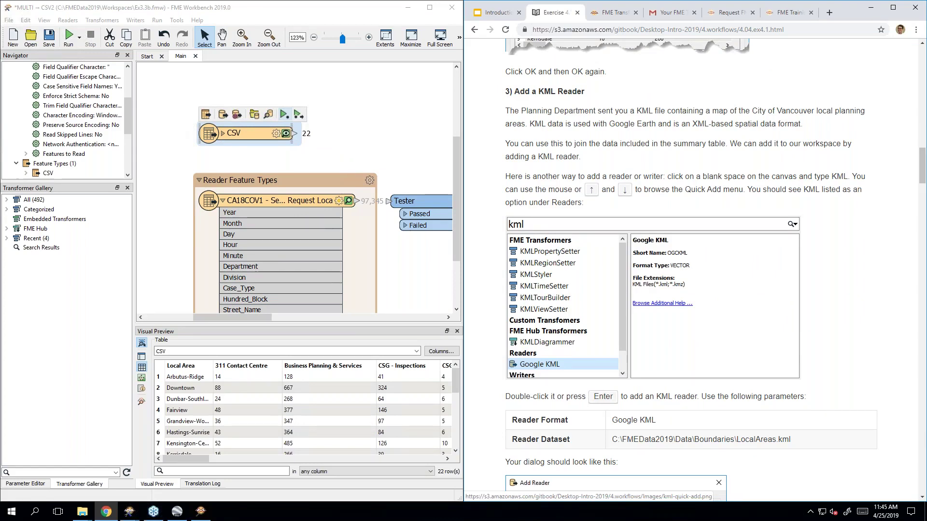
- In FME Workbench, start adding a Google KML reader by searching for "kml" from blank canvas space above the CSV feature type
{"action": "left_click", "coordinate": [317, 166]}
{"action": "scroll", "coordinate": [304, 145], "scroll_direction": "up", "scroll_amount": 2}
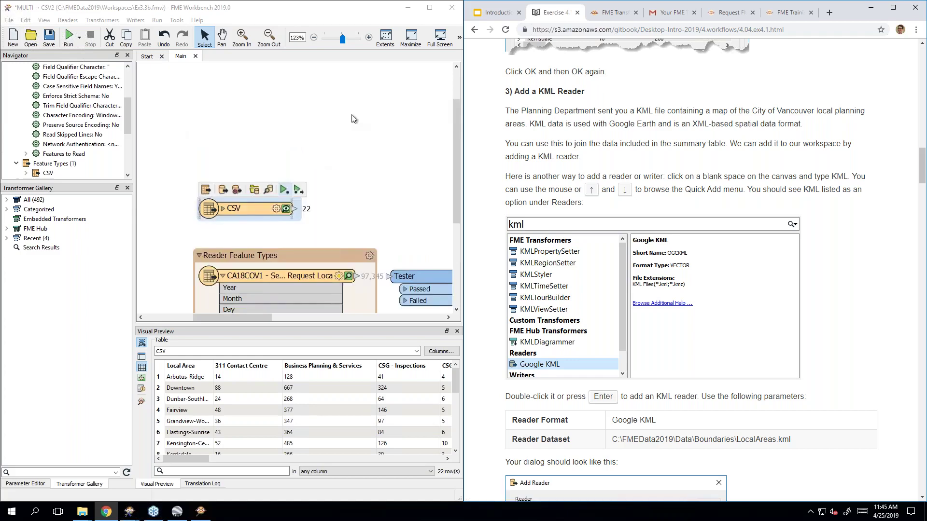
{"action": "type", "text": "kml"}
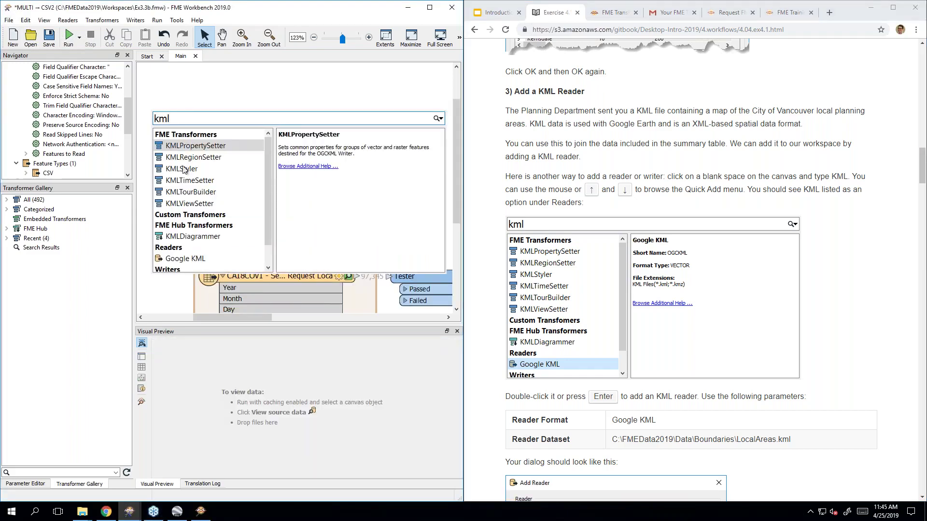
{"action": "scroll", "coordinate": [212, 180], "scroll_direction": "down", "scroll_amount": 1}
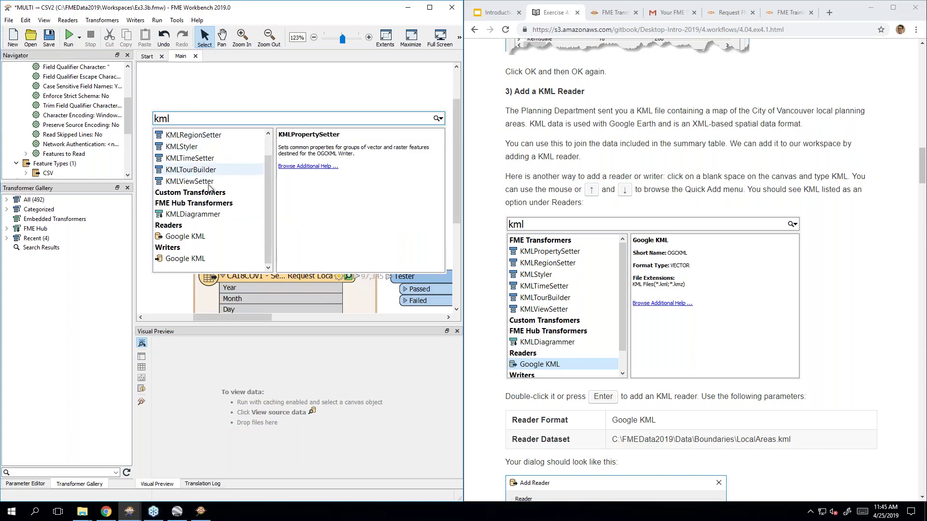
{"action": "left_click", "coordinate": [218, 236]}
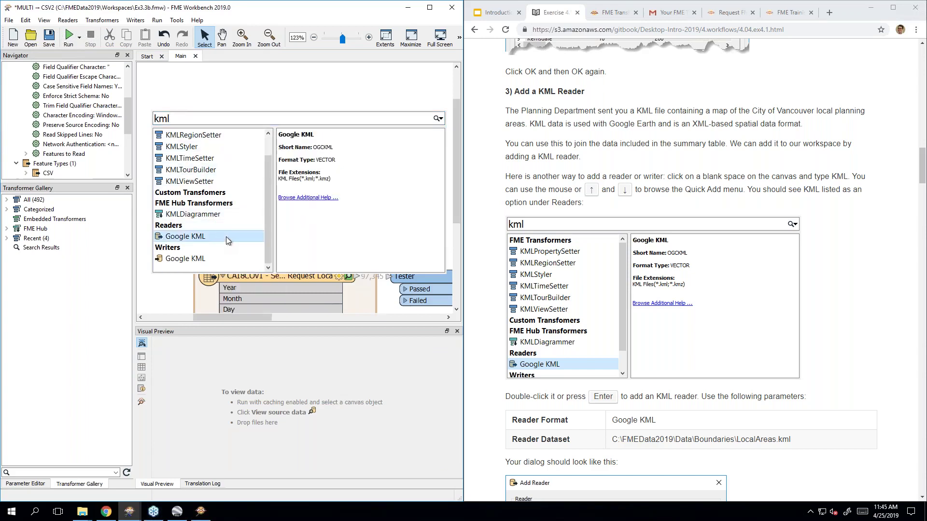
{"action": "double_click", "coordinate": [226, 236]}
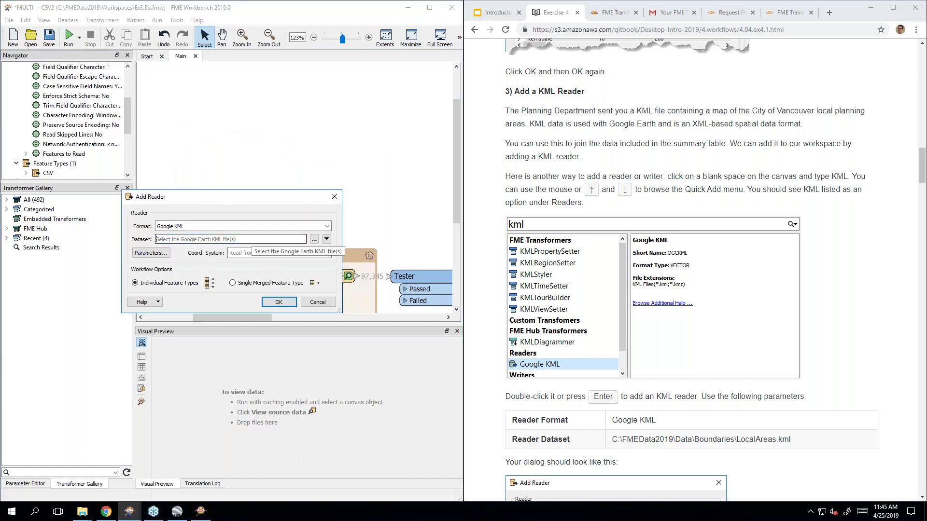
- Set the KML reader's dataset to C:\FMEData2019\Data\Boundaries\LocalAreas.kml and accept the reader settings
{"action": "left_click", "coordinate": [314, 240]}
{"action": "left_click", "coordinate": [294, 230]}
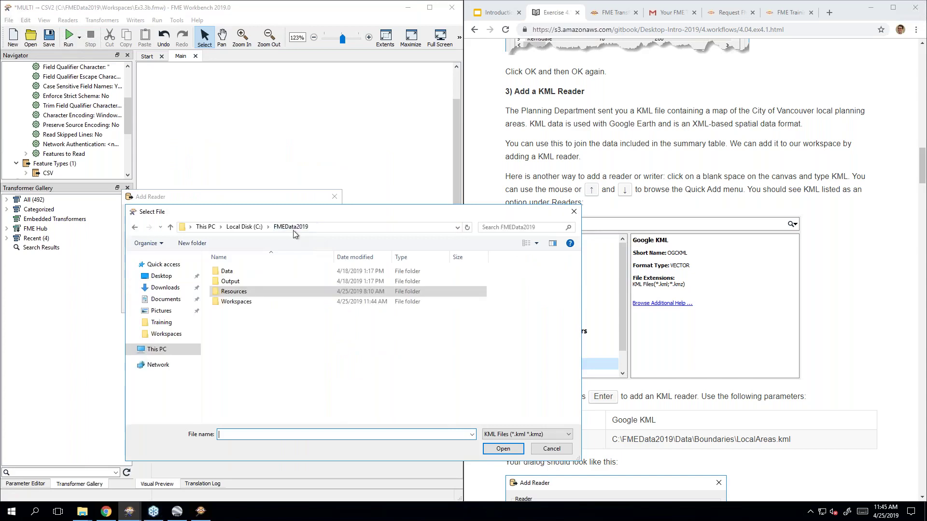
{"action": "double_click", "coordinate": [254, 270]}
{"action": "double_click", "coordinate": [247, 282]}
{"action": "left_click", "coordinate": [250, 291]}
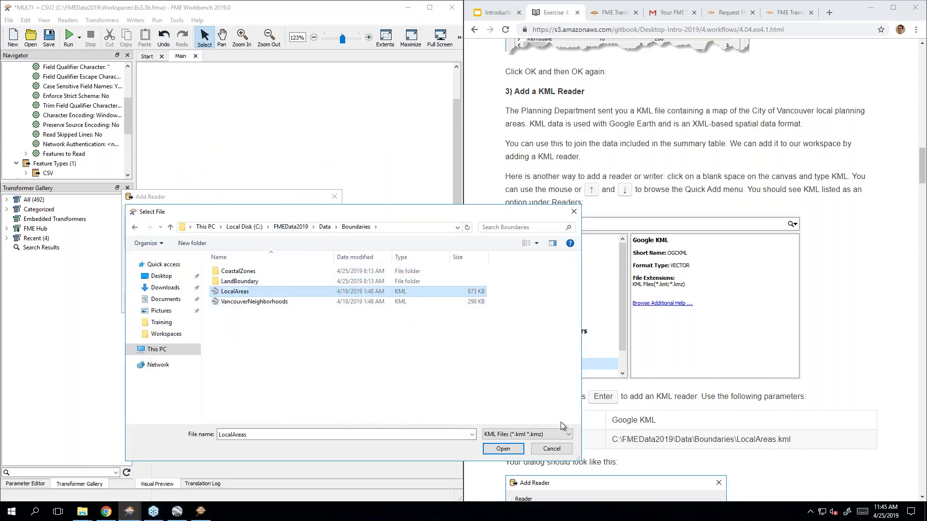
{"action": "left_click", "coordinate": [503, 449]}
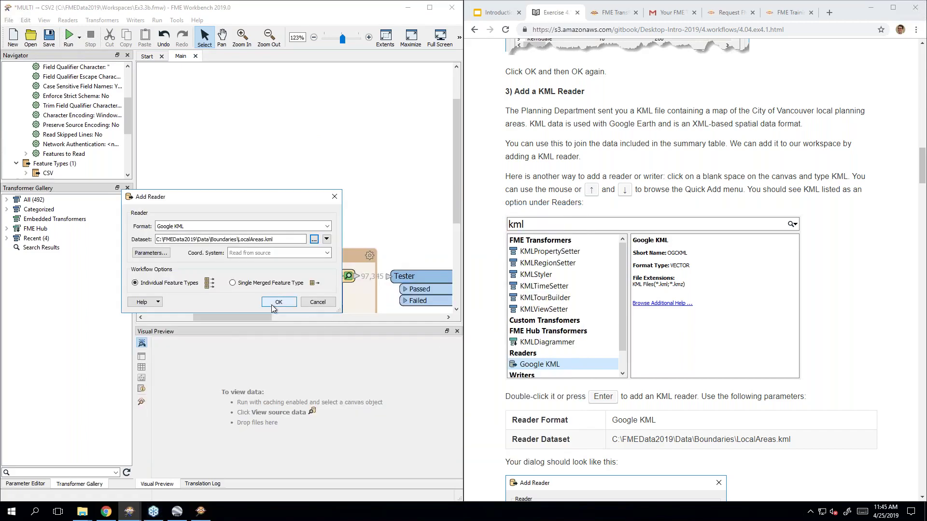
{"action": "scroll", "coordinate": [700, 309], "scroll_direction": "down", "scroll_amount": 10}
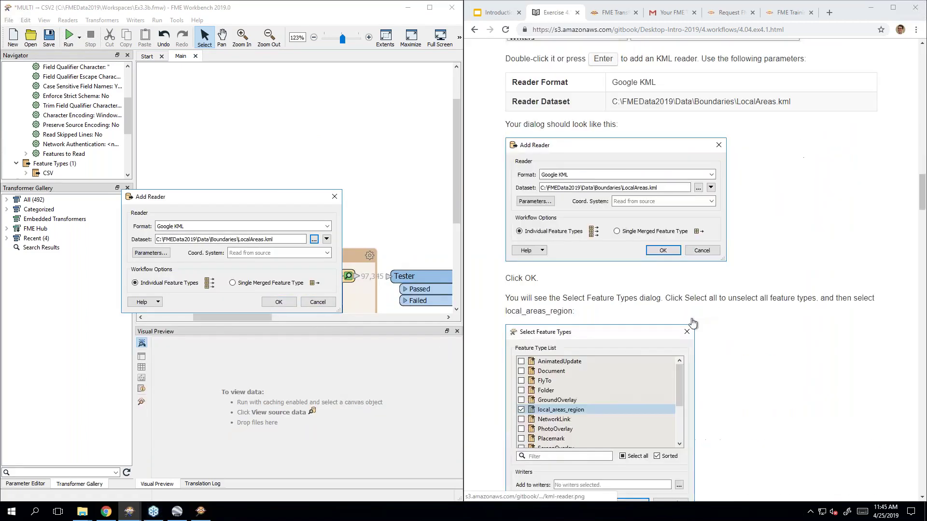
{"action": "left_click", "coordinate": [280, 304]}
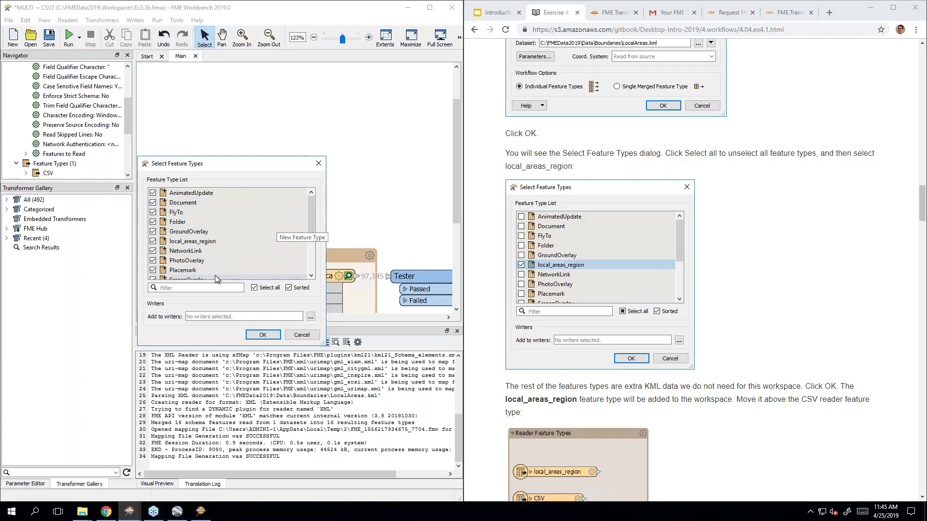
- Import only the local_areas_region feature type from the KML file and place it above the CSV feature type
{"action": "scroll", "coordinate": [216, 253], "scroll_direction": "down", "scroll_amount": 3}
{"action": "scroll", "coordinate": [217, 253], "scroll_direction": "up", "scroll_amount": 3}
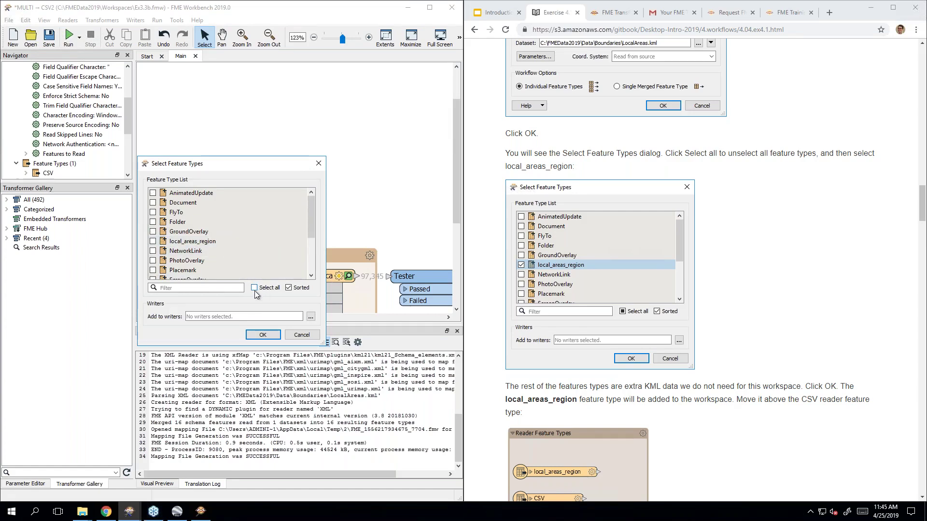
{"action": "left_click", "coordinate": [153, 241]}
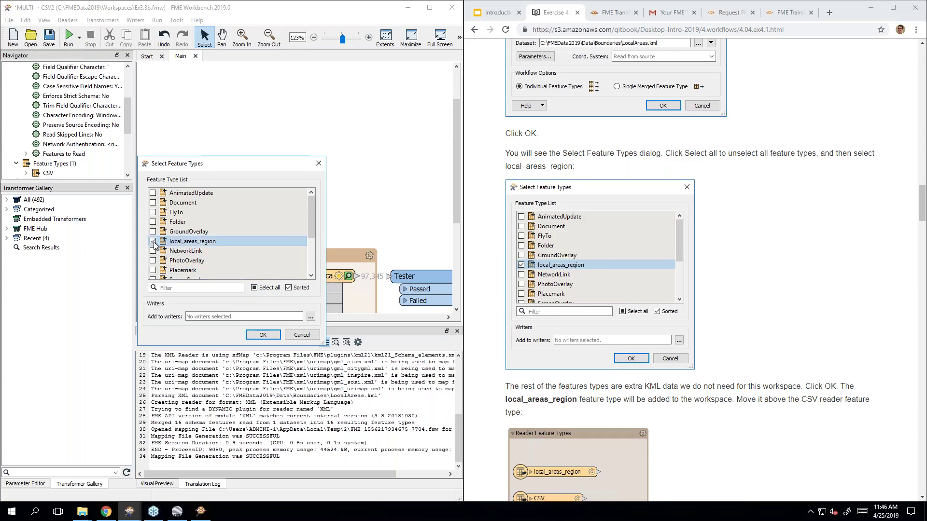
{"action": "left_click", "coordinate": [262, 335]}
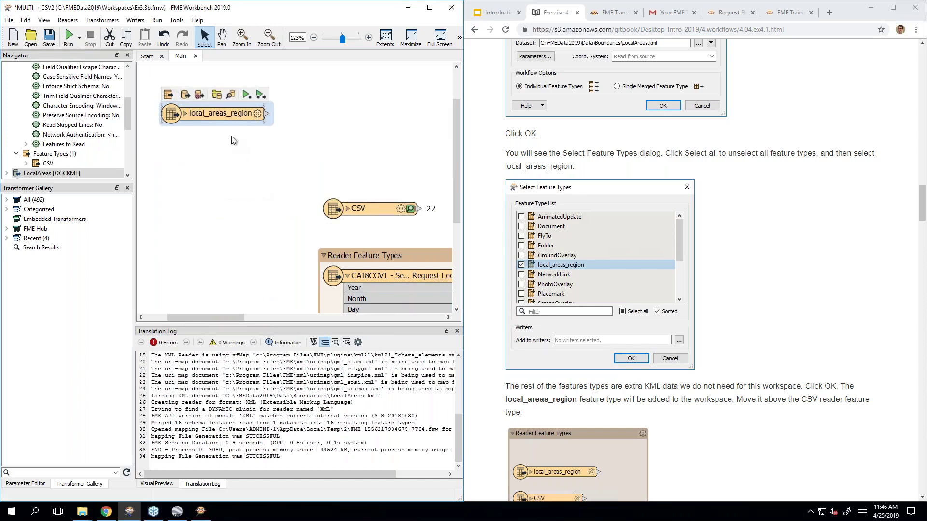
{"action": "left_click_drag", "start_coordinate": [222, 115], "coordinate": [389, 154]}
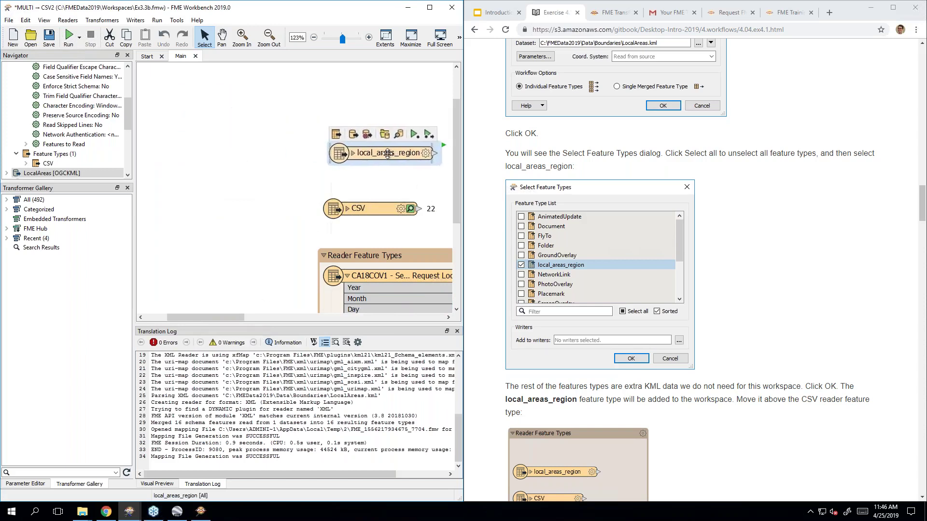
- Run the local_areas_region feature type on its own and view its table and graphics in the Visual Preview
{"action": "left_click_drag", "start_coordinate": [220, 318], "coordinate": [259, 319]}
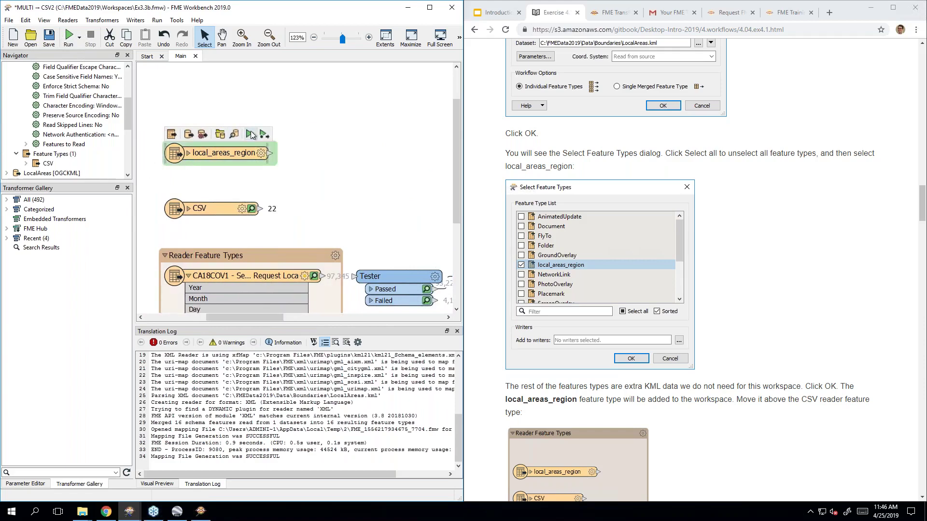
{"action": "left_click", "coordinate": [250, 134]}
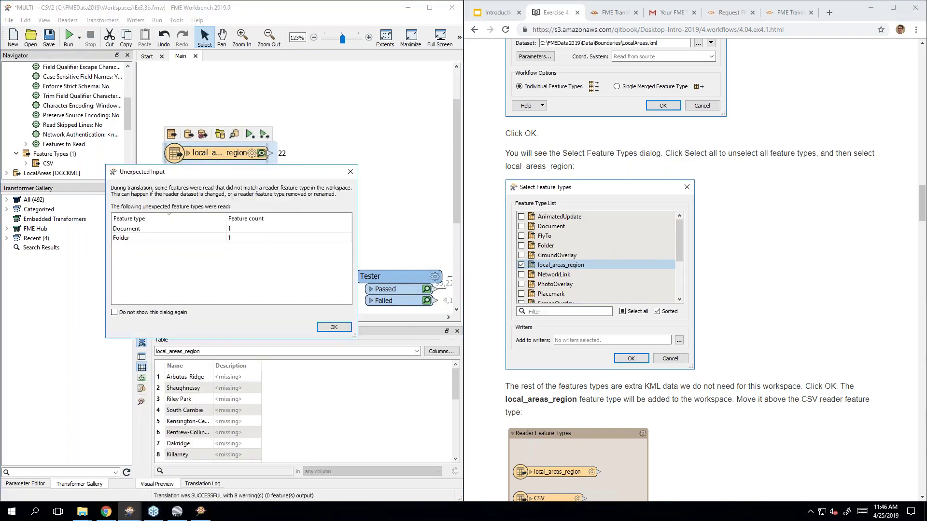
{"action": "left_click", "coordinate": [326, 328]}
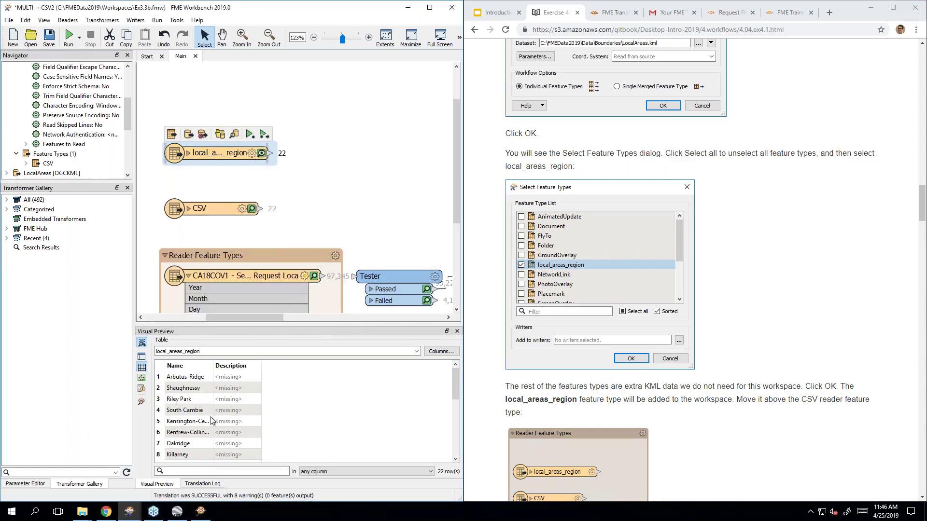
{"action": "scroll", "coordinate": [208, 415], "scroll_direction": "down", "scroll_amount": 5}
{"action": "scroll", "coordinate": [195, 415], "scroll_direction": "up", "scroll_amount": 5}
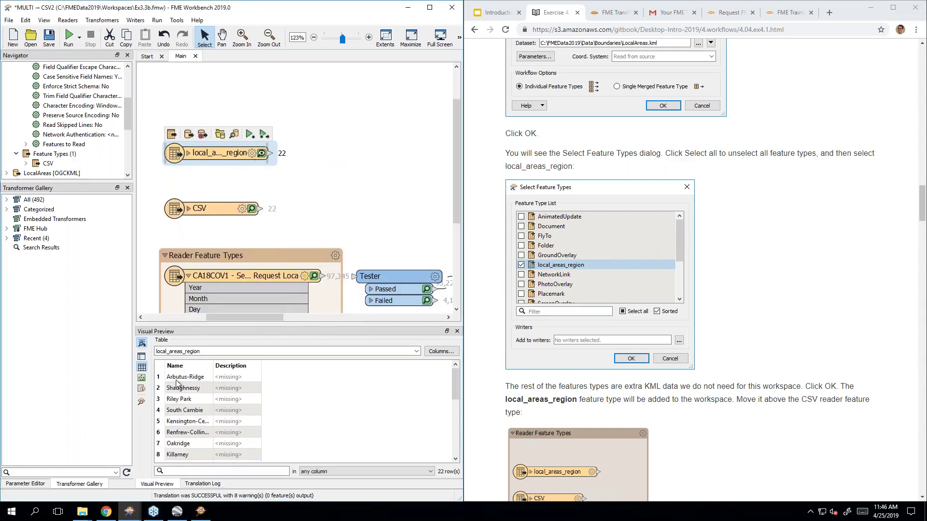
{"action": "left_click", "coordinate": [141, 379]}
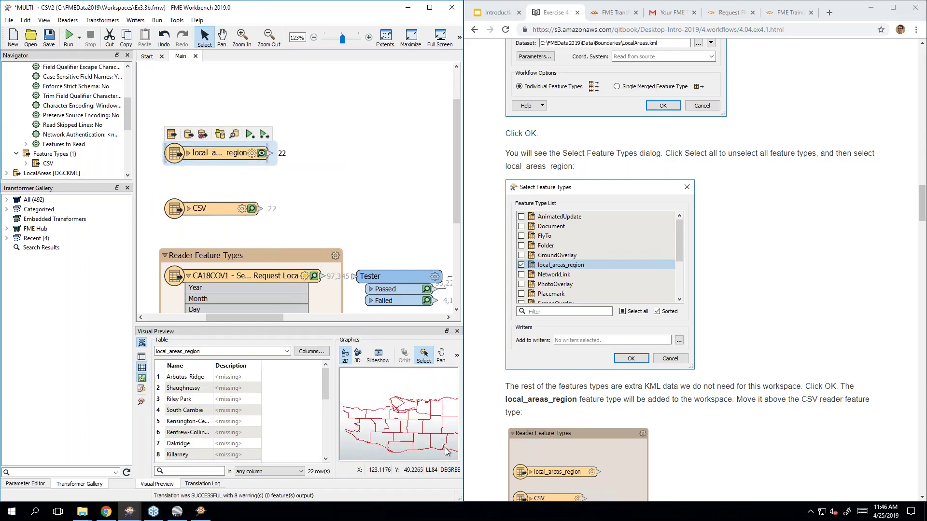
- Read the manual's KML writer instructions and start adding a writer in FME Workbench with the Google KML format
{"action": "left_click", "coordinate": [796, 254]}
{"action": "scroll", "coordinate": [795, 255], "scroll_direction": "down", "scroll_amount": 4}
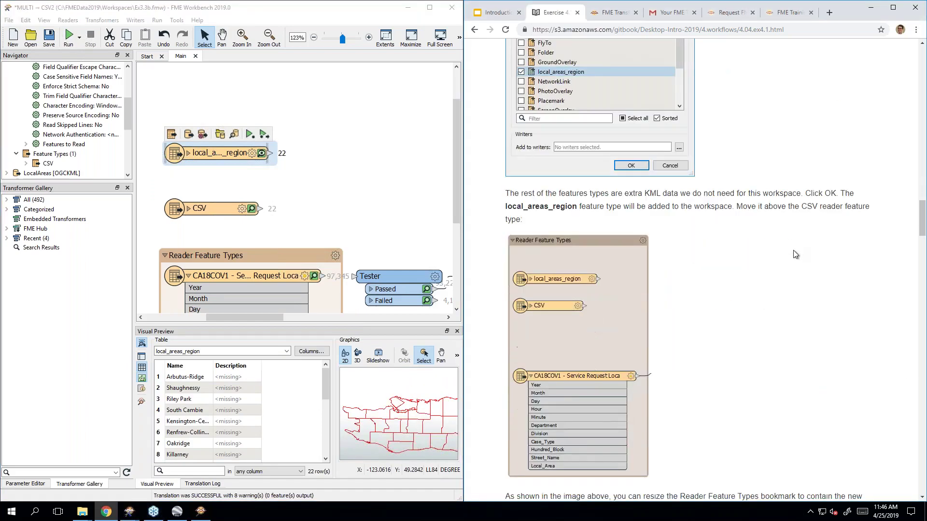
{"action": "scroll", "coordinate": [795, 255], "scroll_direction": "down", "scroll_amount": 8}
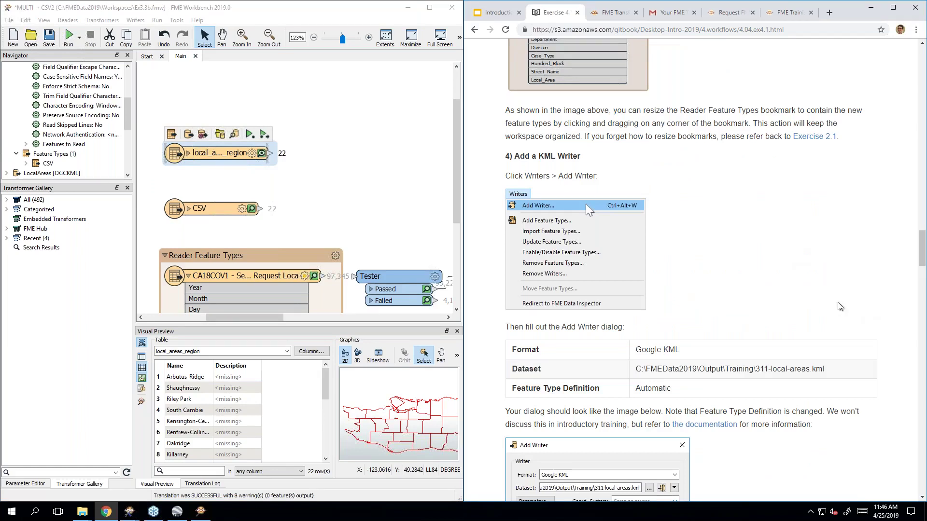
{"action": "left_click", "coordinate": [135, 20]}
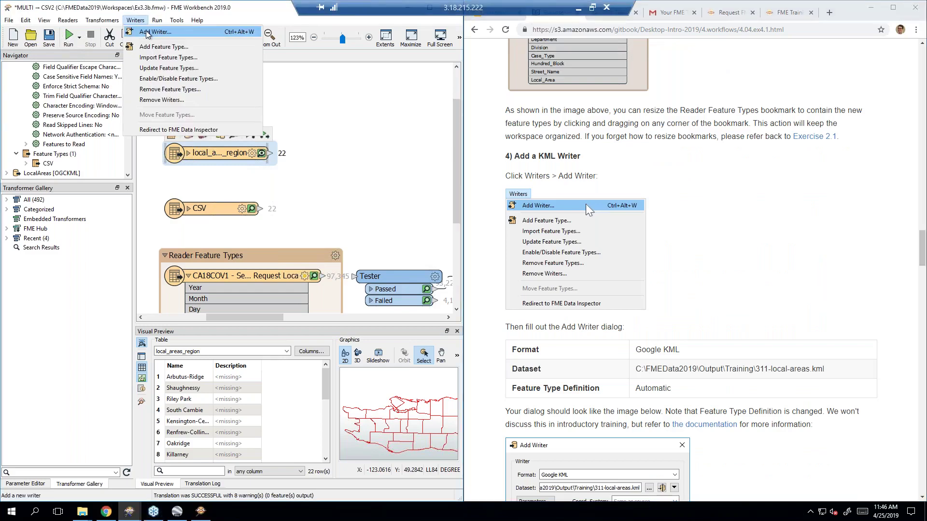
{"action": "left_click", "coordinate": [147, 32]}
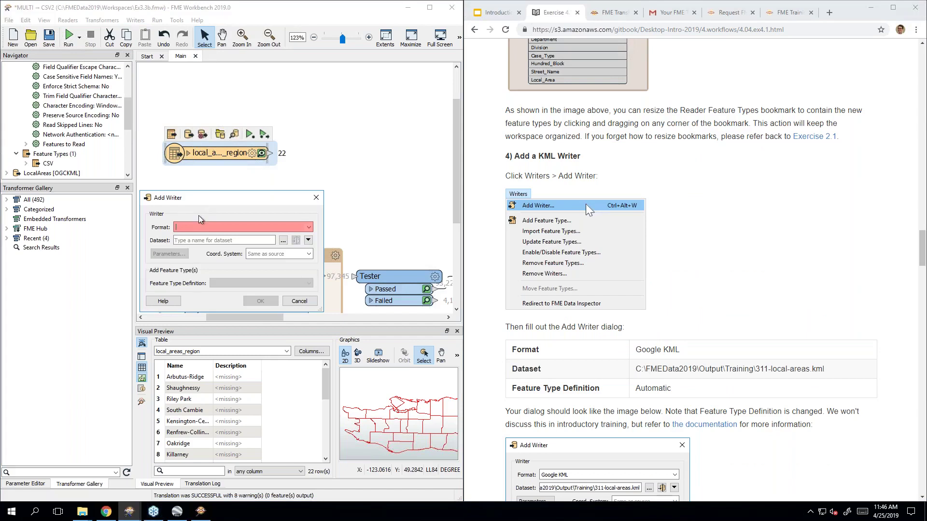
{"action": "type", "text": "kml"}
{"action": "key", "text": "Tab"}
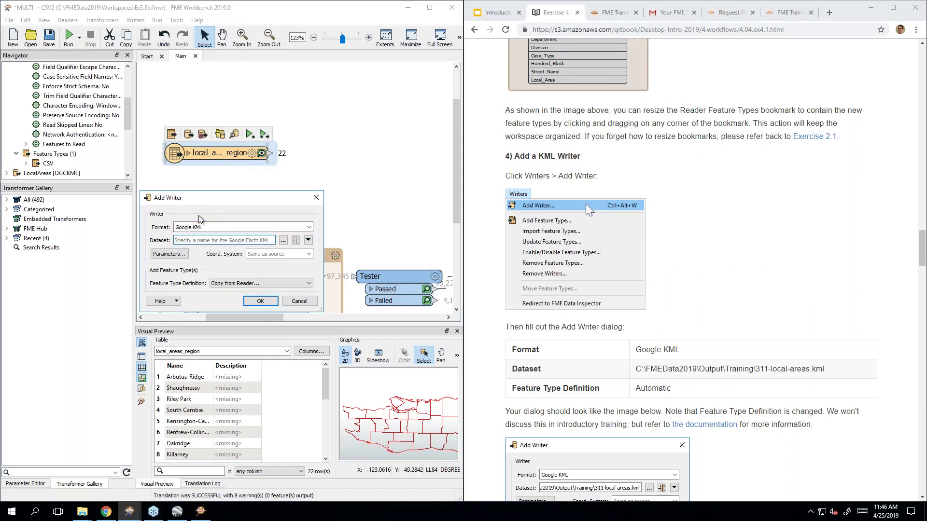
- Set the writer's dataset to 311-local-areas in the C:\FMEData2019\Output\Training folder
{"action": "left_click", "coordinate": [283, 241]}
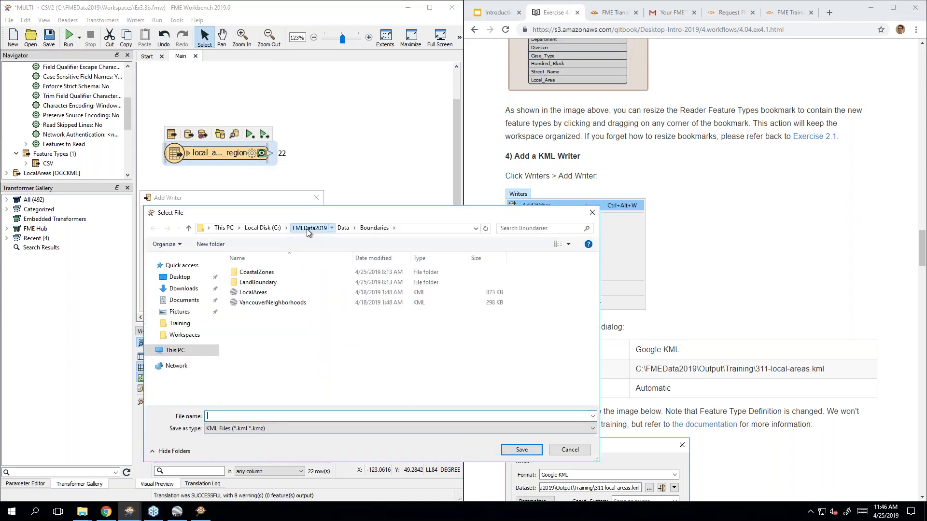
{"action": "double_click", "coordinate": [274, 283]}
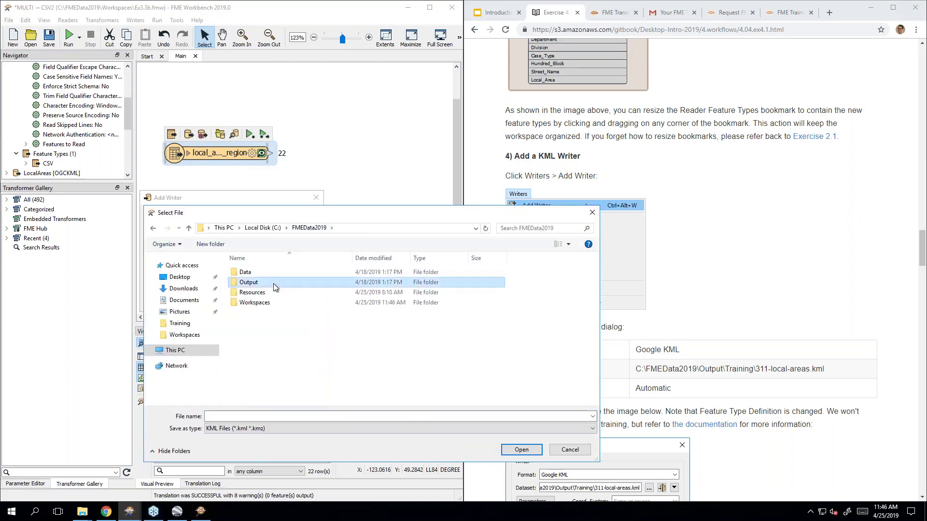
{"action": "double_click", "coordinate": [267, 272]}
{"action": "left_click", "coordinate": [241, 418]}
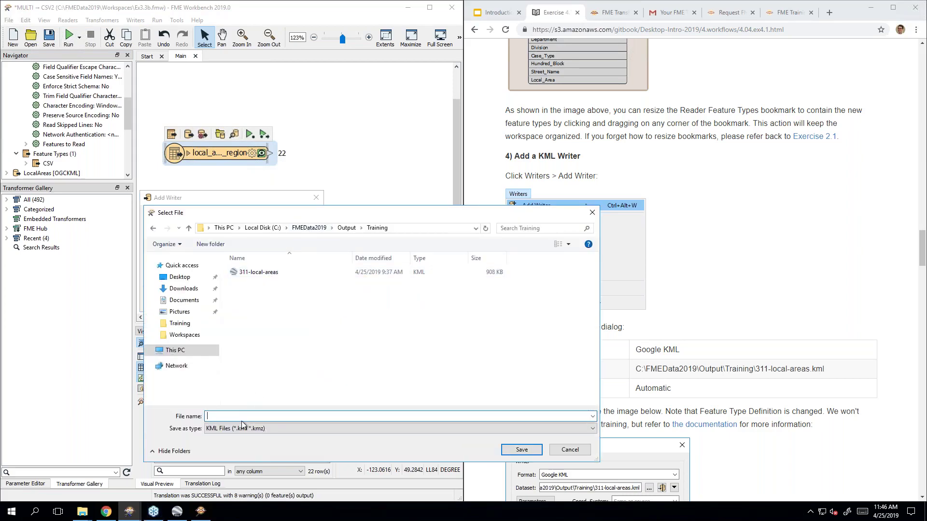
{"action": "type", "text": "311"}
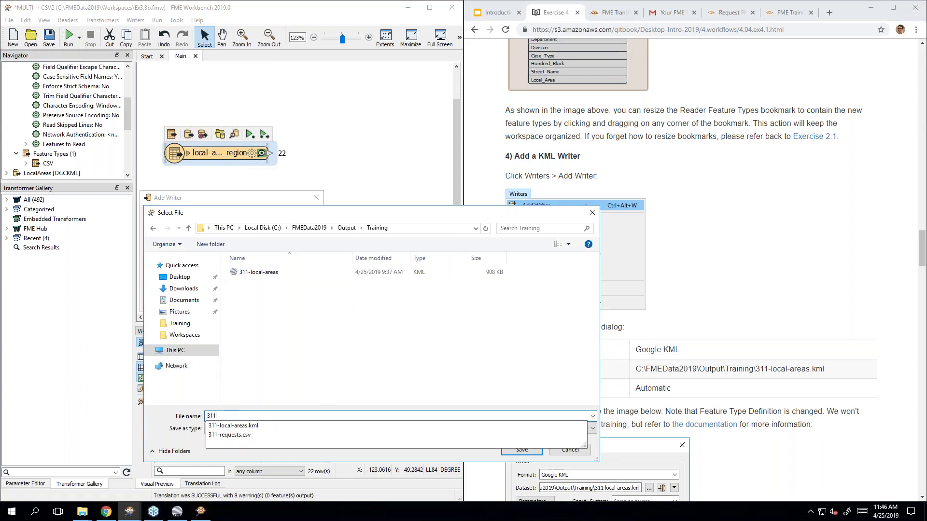
{"action": "type", "text": "-local-areas"}
{"action": "key", "text": "Return"}
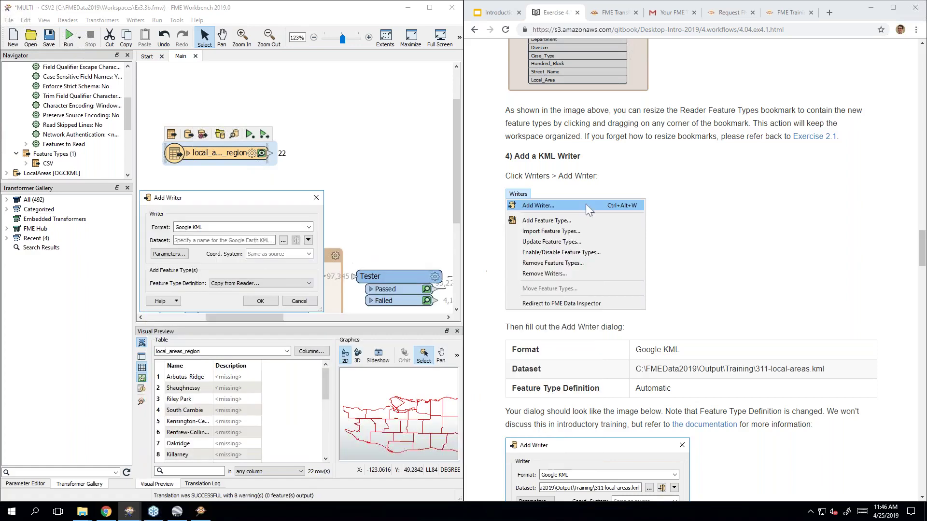
- Set the writer's Feature Type Definition to Automatic and add the writer to the workspace
{"action": "scroll", "coordinate": [601, 256], "scroll_direction": "down", "scroll_amount": 2}
{"action": "left_click", "coordinate": [220, 285]}
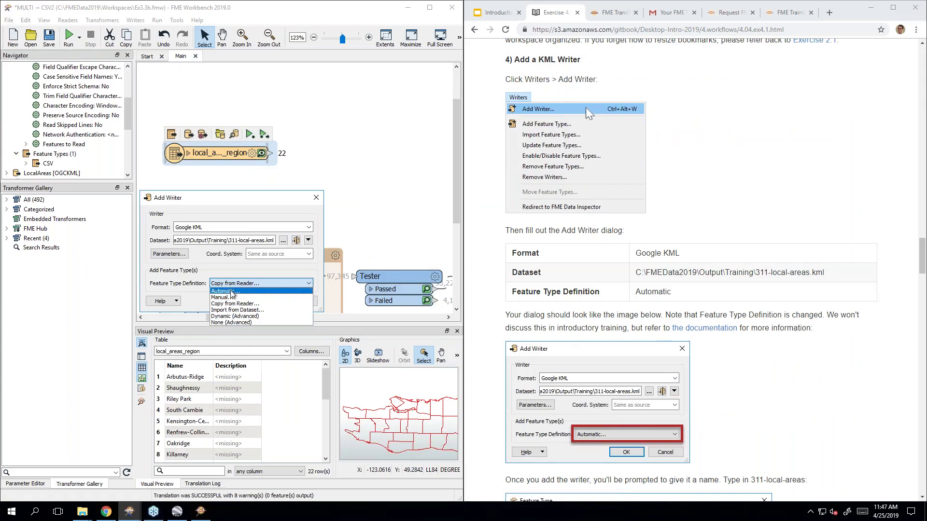
{"action": "left_click", "coordinate": [227, 292]}
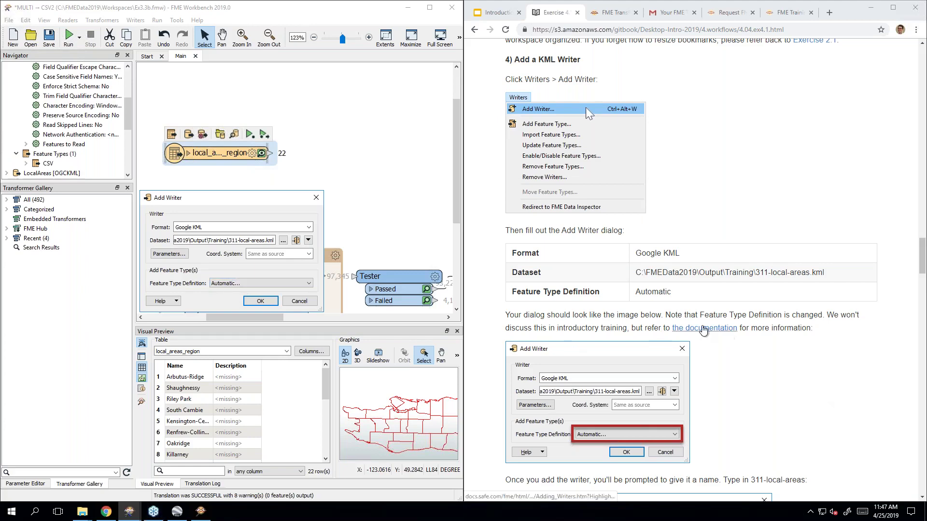
{"action": "left_click", "coordinate": [256, 287]}
{"action": "left_click", "coordinate": [256, 286]}
{"action": "scroll", "coordinate": [832, 357], "scroll_direction": "down", "scroll_amount": 4}
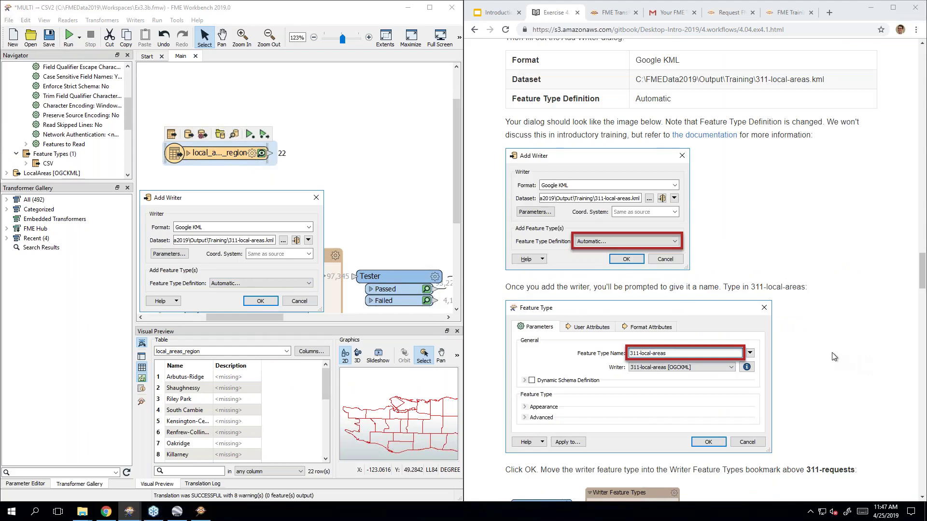
{"action": "scroll", "coordinate": [833, 357], "scroll_direction": "down", "scroll_amount": 3}
{"action": "scroll", "coordinate": [832, 357], "scroll_direction": "down", "scroll_amount": 1}
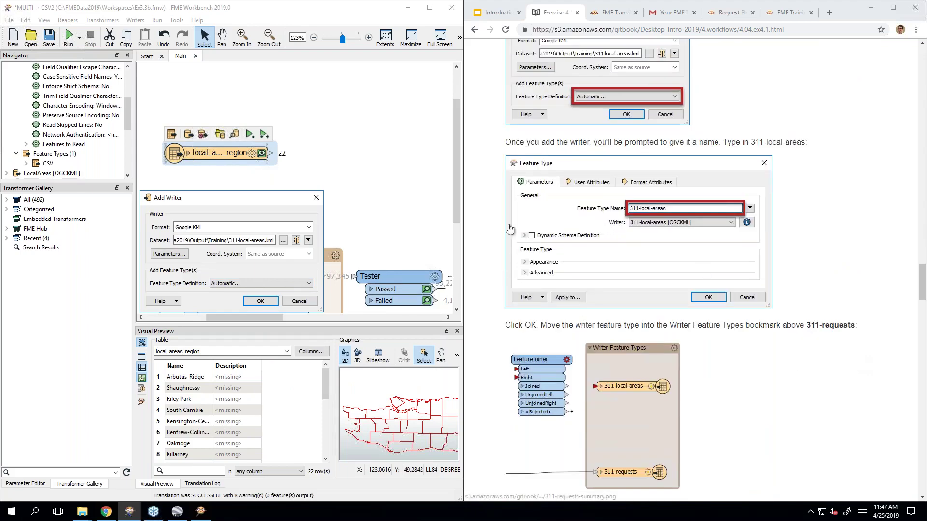
{"action": "left_click", "coordinate": [261, 302]}
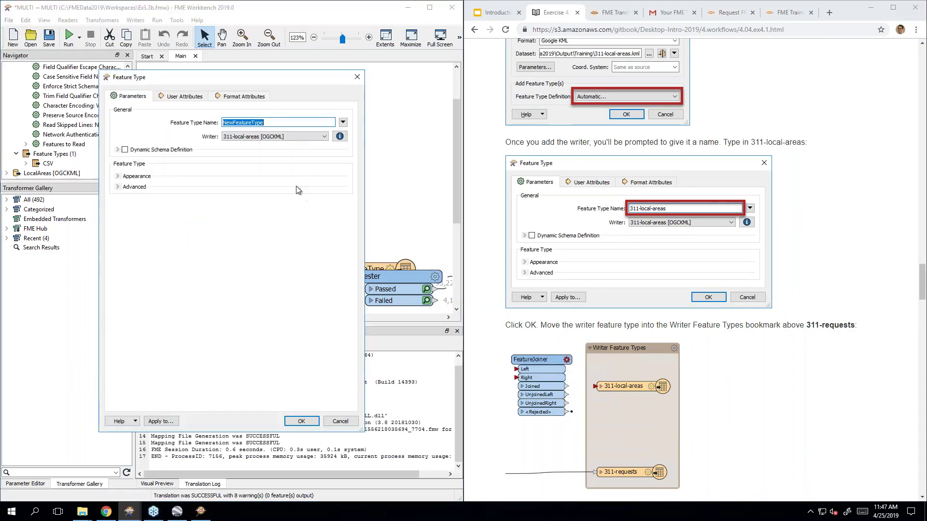
- Name the writer feature type 311-local-areas and place it beside the FeatureJoiner, above the Writer Feature Types bookmark
{"action": "type", "text": "311-local-areas"}
{"action": "left_click", "coordinate": [301, 421]}
{"action": "left_click_drag", "start_coordinate": [381, 119], "coordinate": [303, 179]}
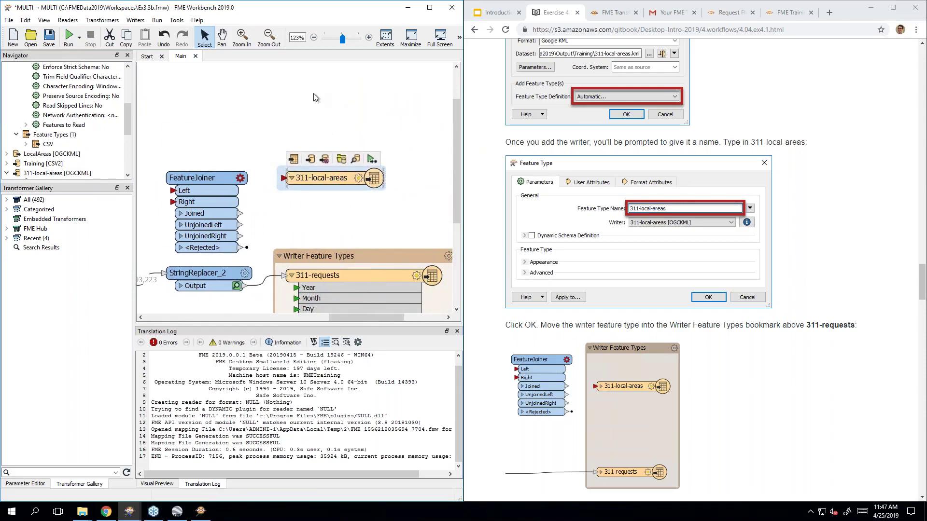
- Extend the Writer Feature Types bookmark upward so that it encloses the 311-local-areas feature type
{"action": "left_click", "coordinate": [728, 376]}
{"action": "scroll", "coordinate": [729, 376], "scroll_direction": "down", "scroll_amount": 4}
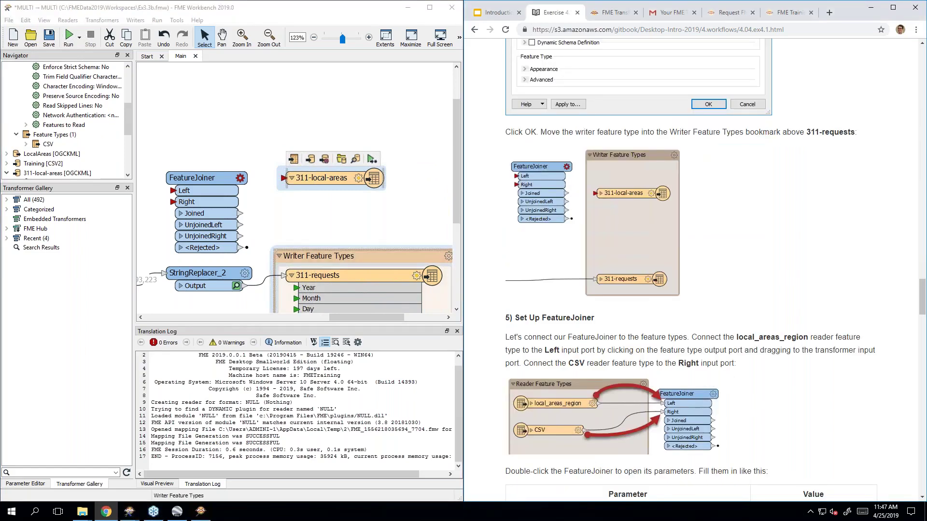
{"action": "left_click_drag", "start_coordinate": [386, 249], "coordinate": [379, 144]}
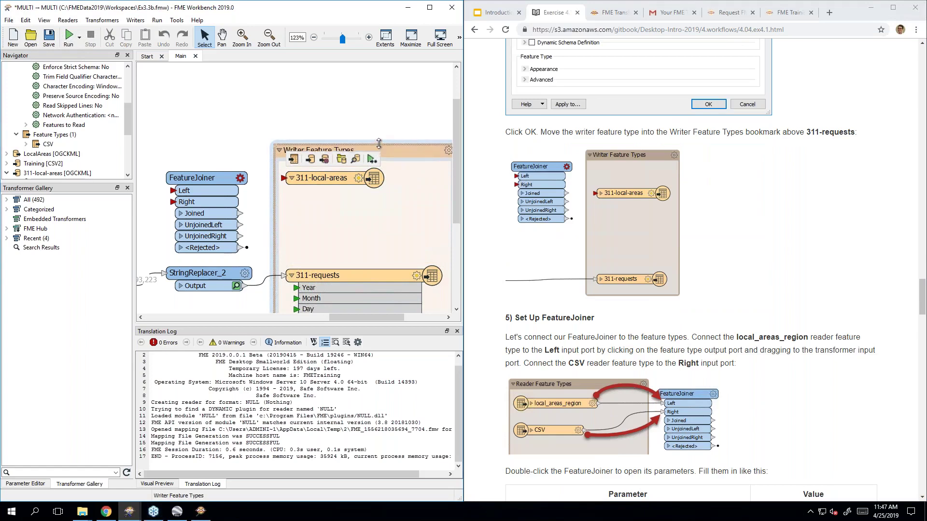
{"action": "left_click_drag", "start_coordinate": [335, 179], "coordinate": [334, 178]}
{"action": "left_click", "coordinate": [315, 94]}
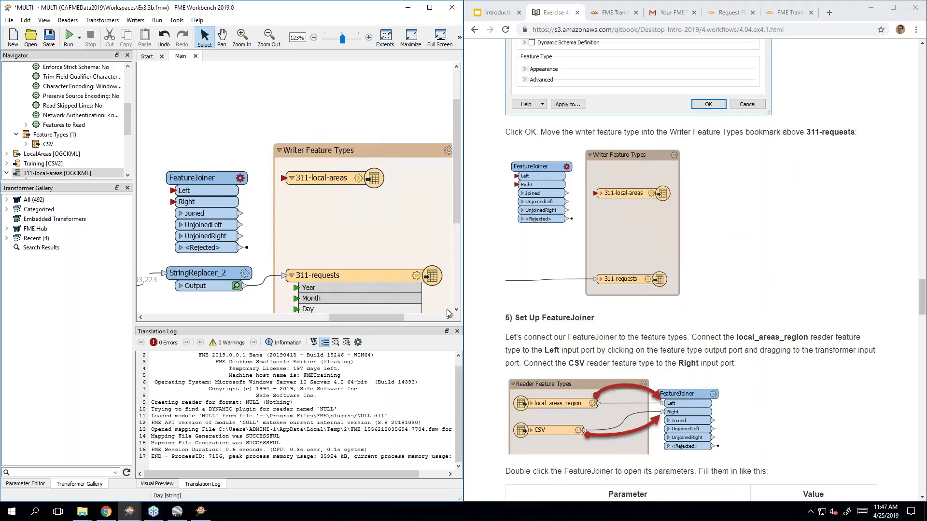
- Move the FeatureJoiner transformer back beside the local_areas_region and CSV readers, placing it above the Tester
{"action": "scroll", "coordinate": [730, 306], "scroll_direction": "down", "scroll_amount": 4}
{"action": "scroll", "coordinate": [734, 308], "scroll_direction": "down", "scroll_amount": 1}
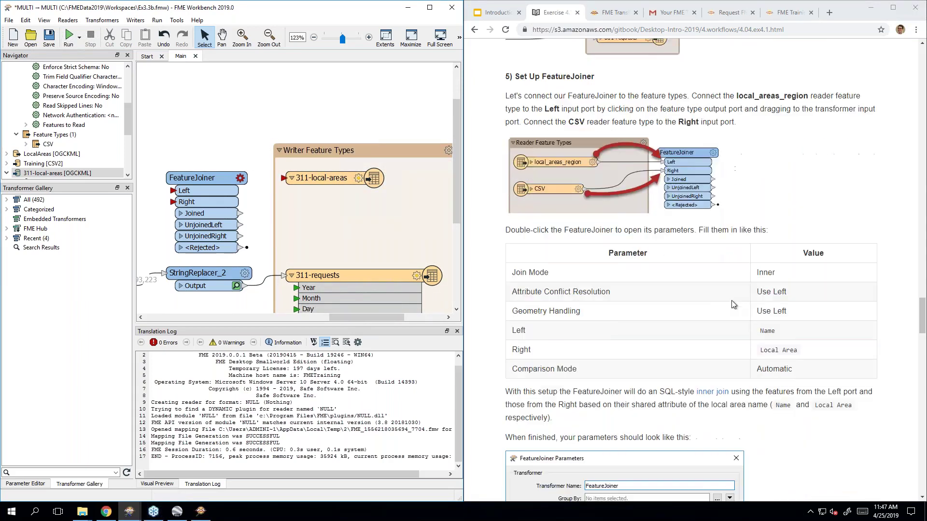
{"action": "left_click_drag", "start_coordinate": [366, 318], "coordinate": [220, 304]}
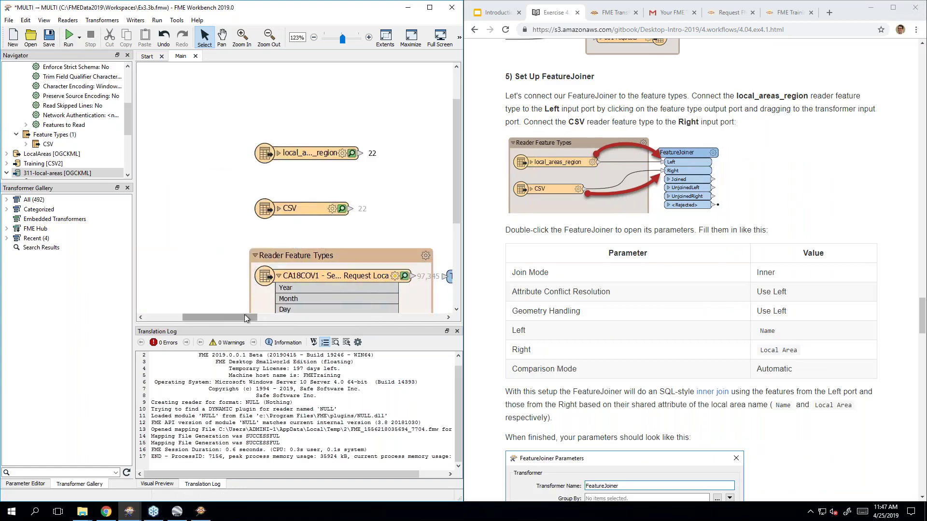
{"action": "scroll", "coordinate": [262, 257], "scroll_direction": "down", "scroll_amount": 4}
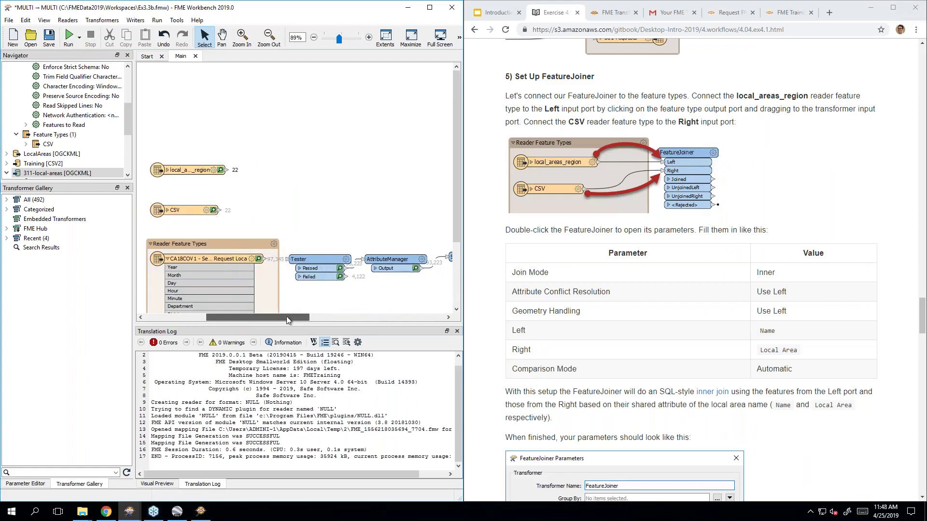
{"action": "left_click_drag", "start_coordinate": [286, 317], "coordinate": [356, 317]}
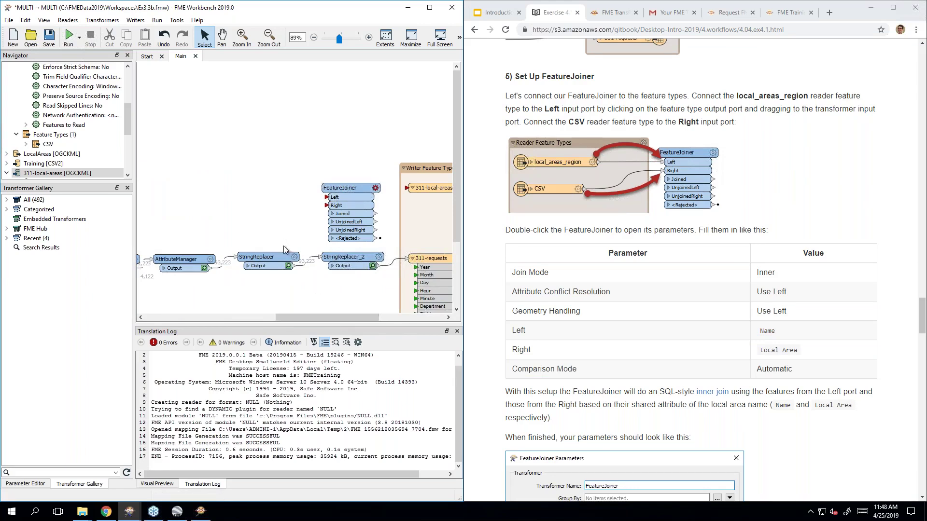
{"action": "left_click_drag", "start_coordinate": [324, 317], "coordinate": [290, 317]}
{"action": "left_click_drag", "start_coordinate": [427, 190], "coordinate": [183, 192]}
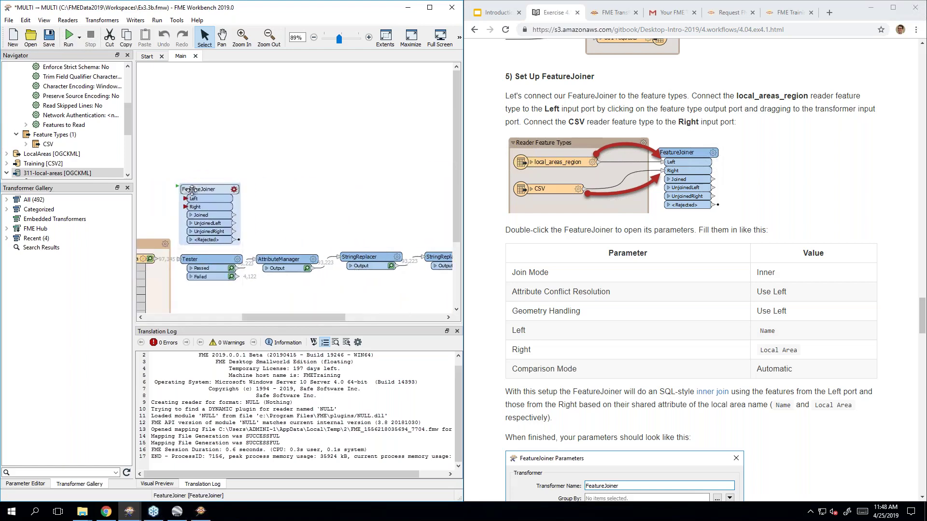
- Extend the Reader Feature Types bookmark upward so that it encloses the local_areas_region and CSV feature types
{"action": "left_click_drag", "start_coordinate": [306, 318], "coordinate": [241, 318]}
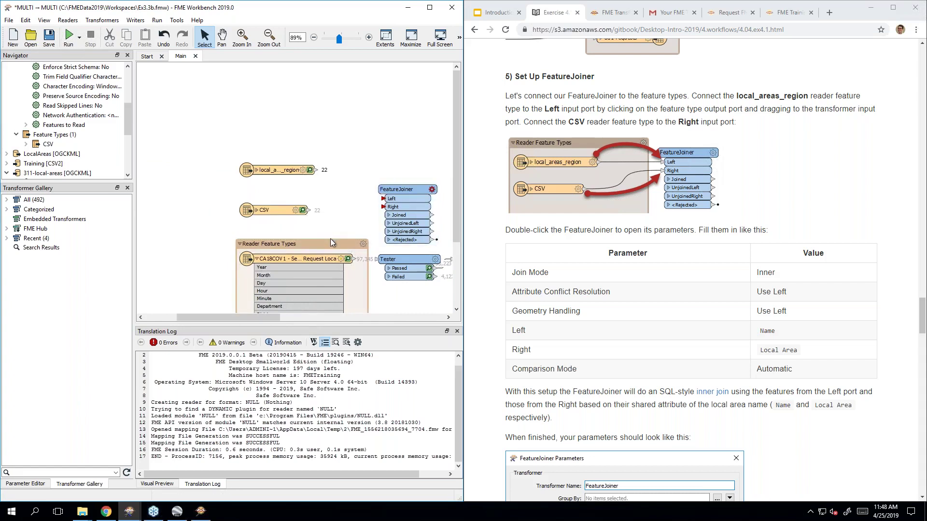
{"action": "left_click_drag", "start_coordinate": [330, 239], "coordinate": [350, 133]}
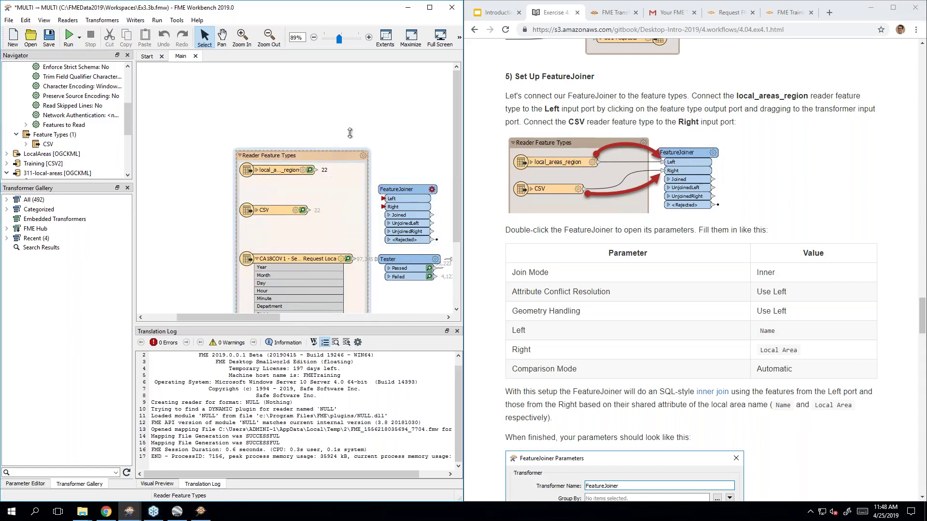
{"action": "left_click", "coordinate": [406, 167]}
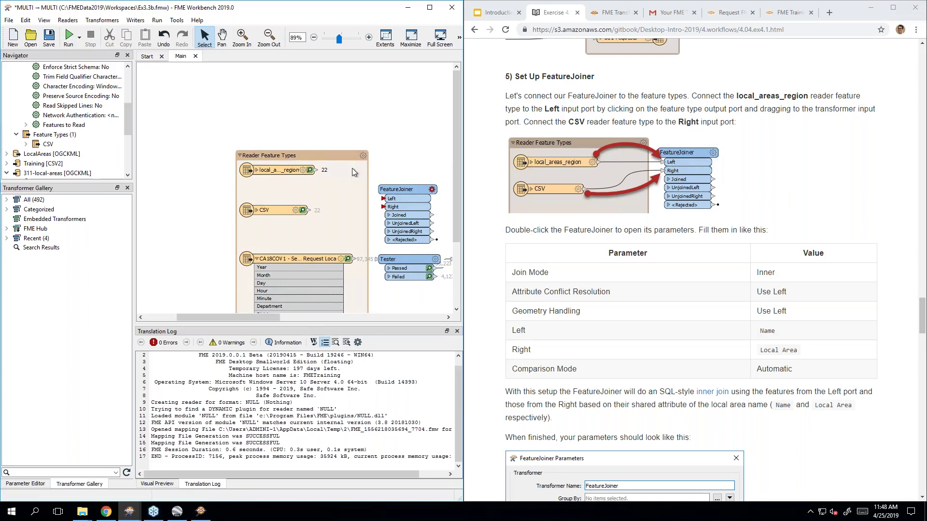
- Connect local_areas_region to the FeatureJoiner's Left input port and CSV to its Right input port
{"action": "left_click", "coordinate": [317, 171]}
{"action": "left_click", "coordinate": [384, 199]}
{"action": "left_click", "coordinate": [309, 210]}
{"action": "left_click", "coordinate": [385, 208]}
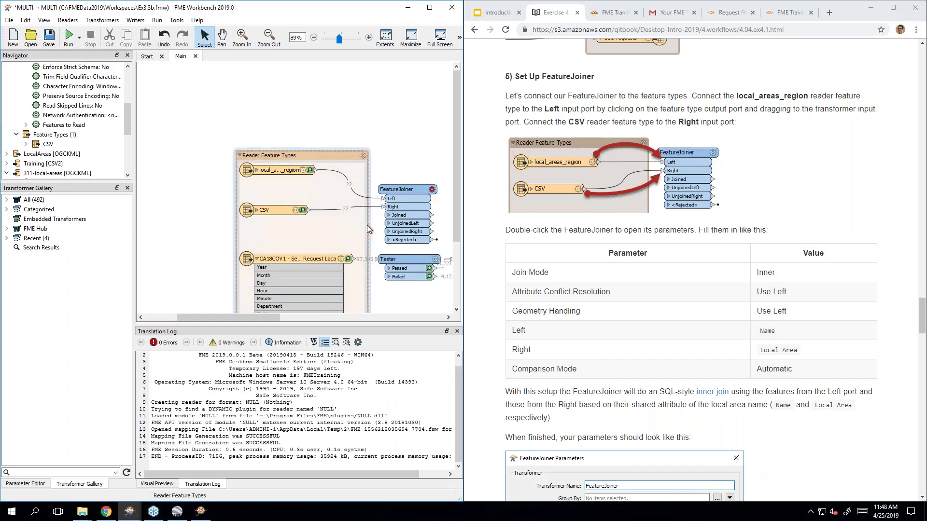
- Set the FeatureJoiner to join on the Left attribute Name and the Right attribute Local Area, and accept the parameters
{"action": "left_click_drag", "start_coordinate": [257, 317], "coordinate": [275, 316]}
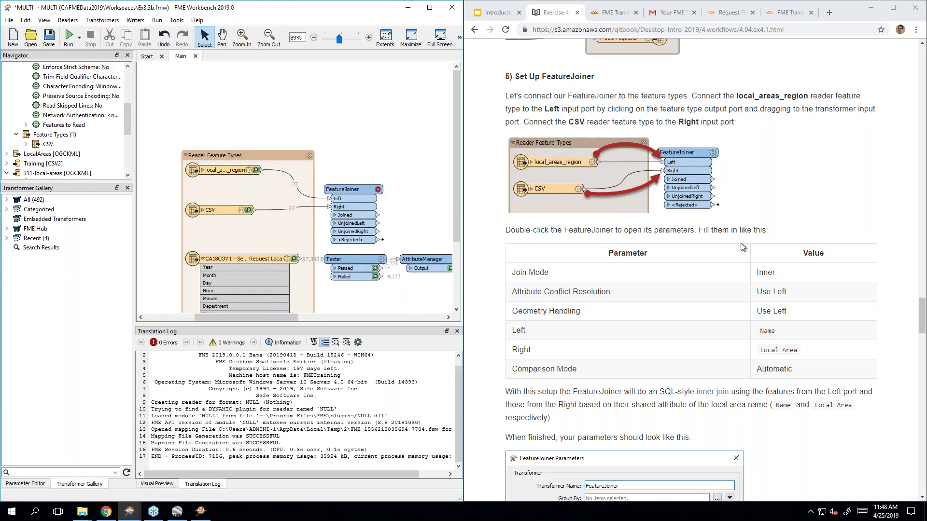
{"action": "scroll", "coordinate": [740, 242], "scroll_direction": "down", "scroll_amount": 2}
{"action": "double_click", "coordinate": [354, 189]}
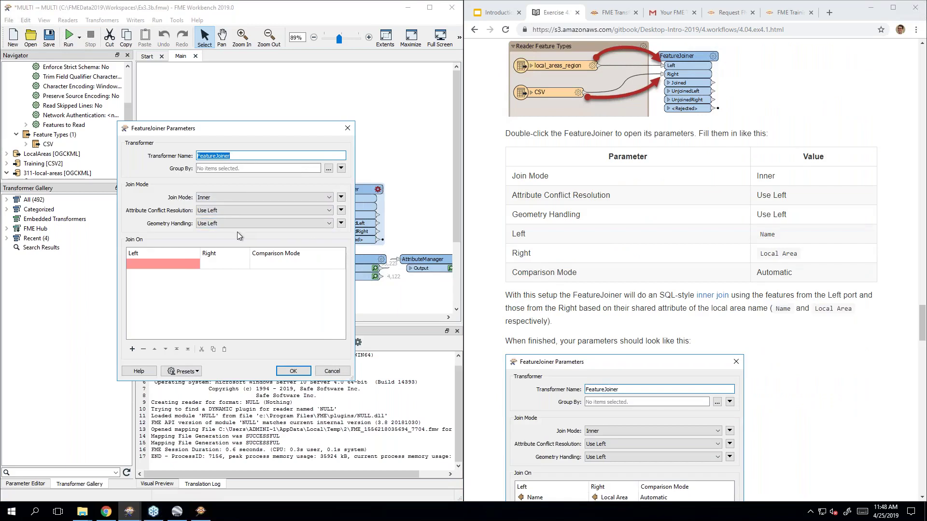
{"action": "left_click", "coordinate": [158, 265]}
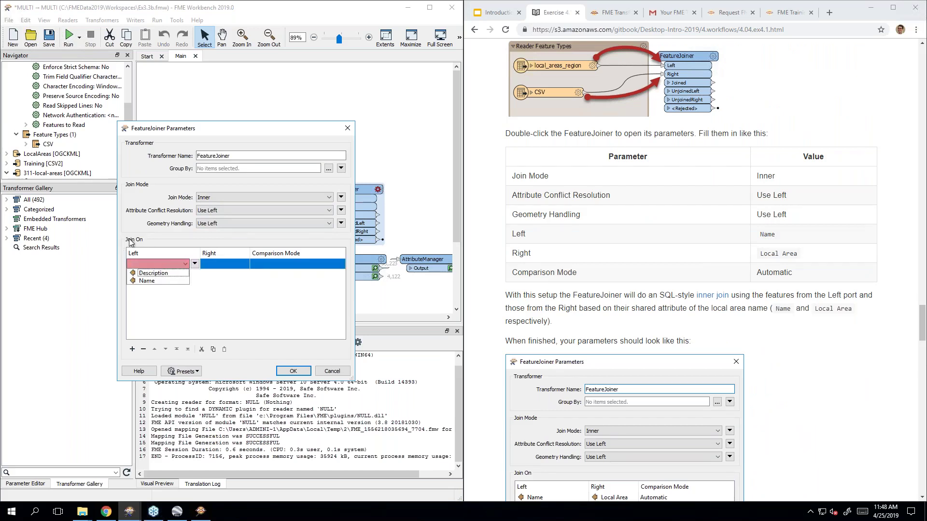
{"action": "left_click", "coordinate": [171, 281]}
{"action": "left_click", "coordinate": [216, 266]}
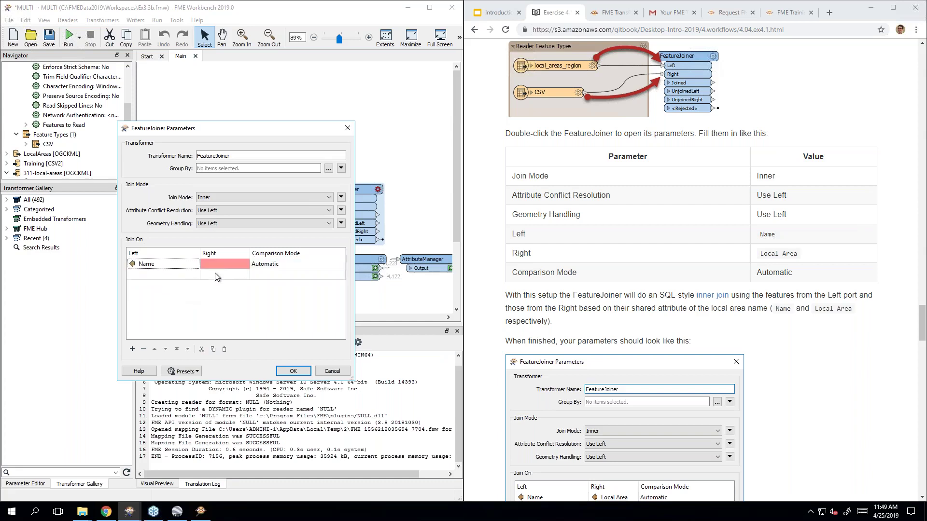
{"action": "left_click", "coordinate": [227, 267]}
{"action": "scroll", "coordinate": [233, 319], "scroll_direction": "down", "scroll_amount": 3}
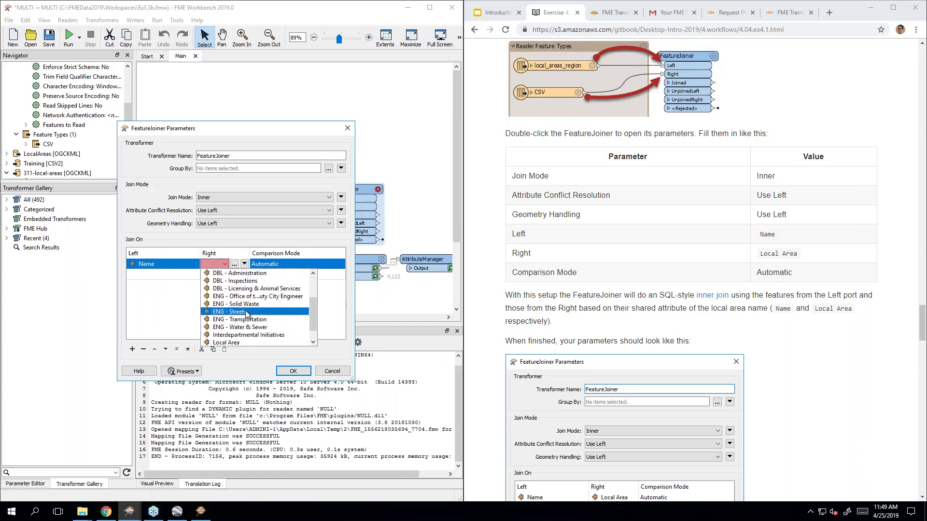
{"action": "left_click", "coordinate": [233, 327]}
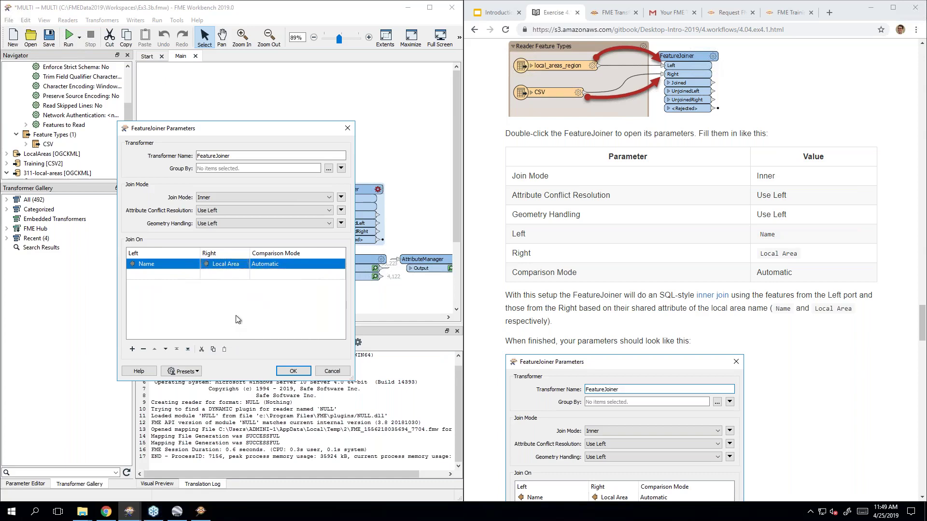
{"action": "left_click", "coordinate": [237, 319]}
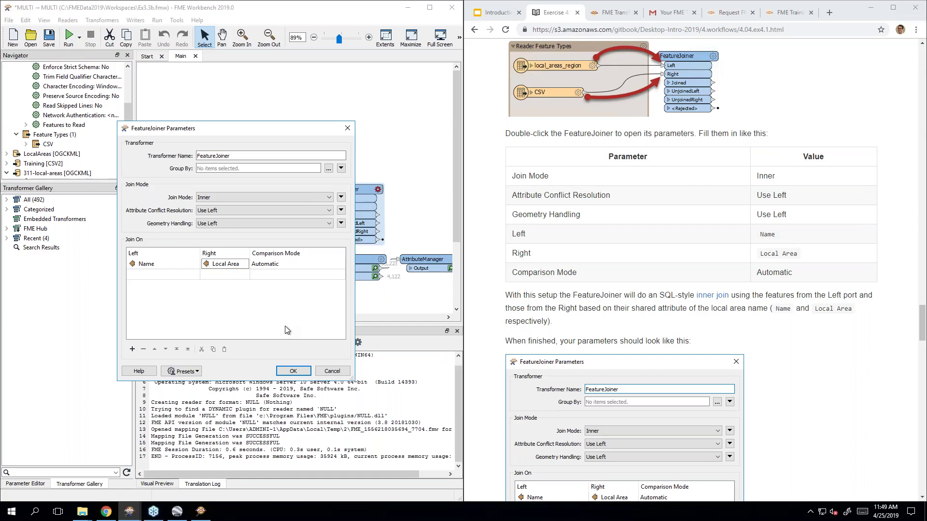
{"action": "left_click", "coordinate": [293, 371]}
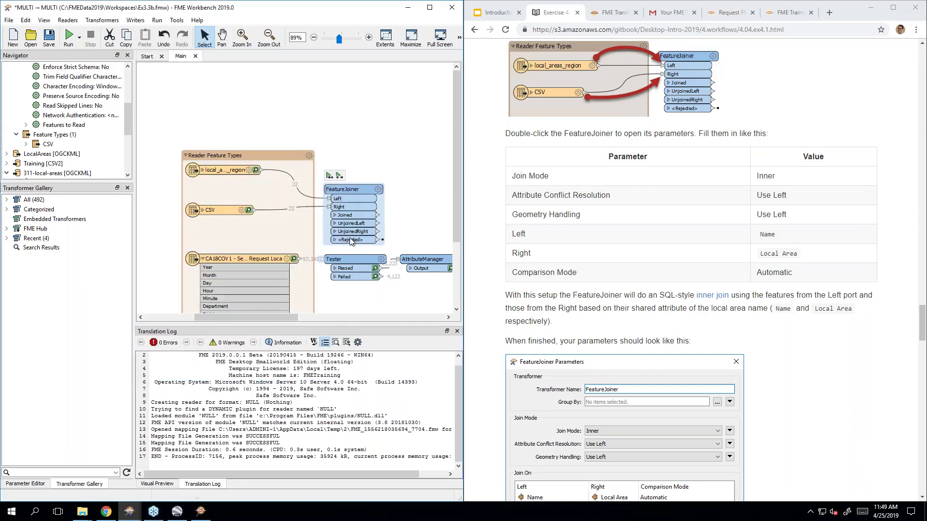
- Run the workspace up to the FeatureJoiner and inspect the joined attributes in the preview table
{"action": "left_click_drag", "start_coordinate": [279, 318], "coordinate": [287, 317]}
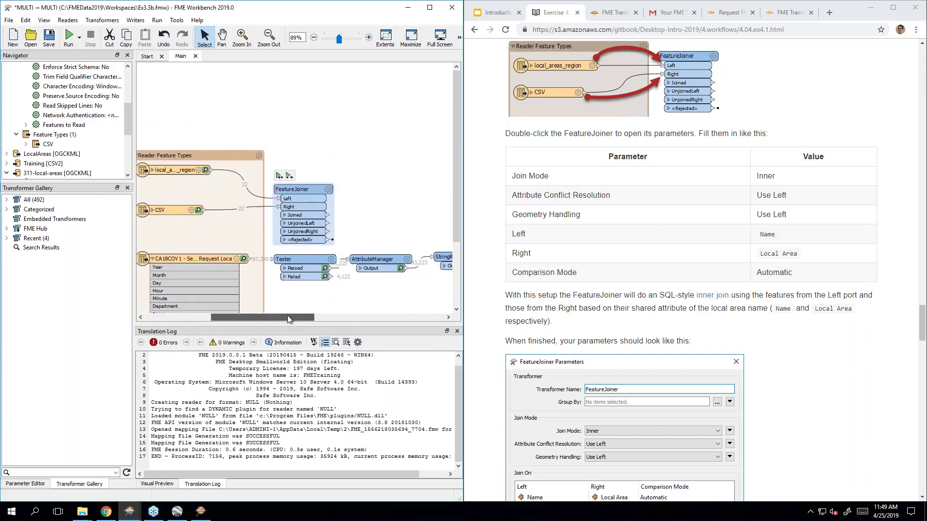
{"action": "scroll", "coordinate": [764, 331], "scroll_direction": "down", "scroll_amount": 8}
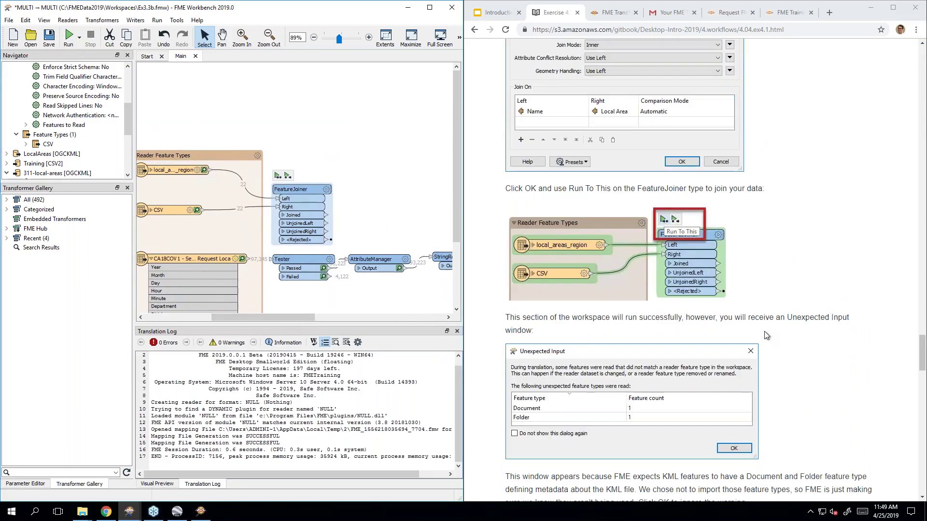
{"action": "left_click", "coordinate": [278, 177]}
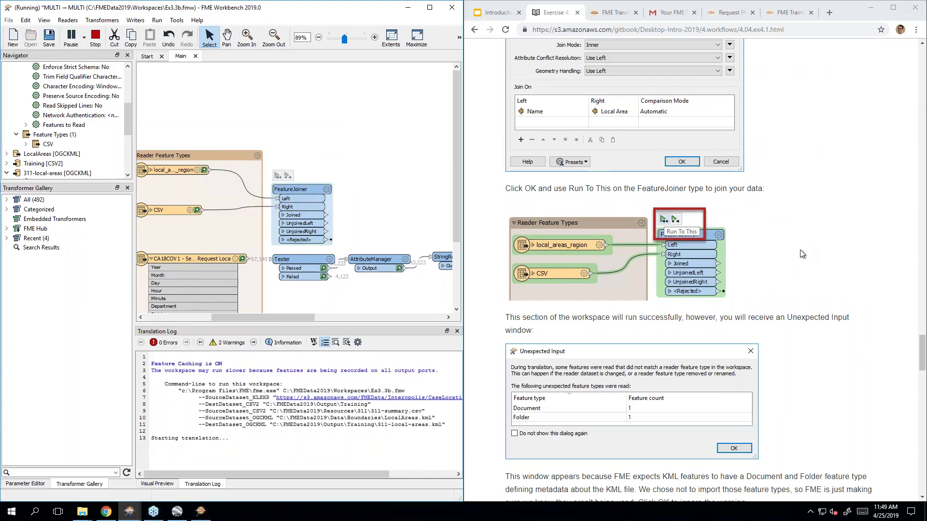
{"action": "scroll", "coordinate": [801, 250], "scroll_direction": "down", "scroll_amount": 3}
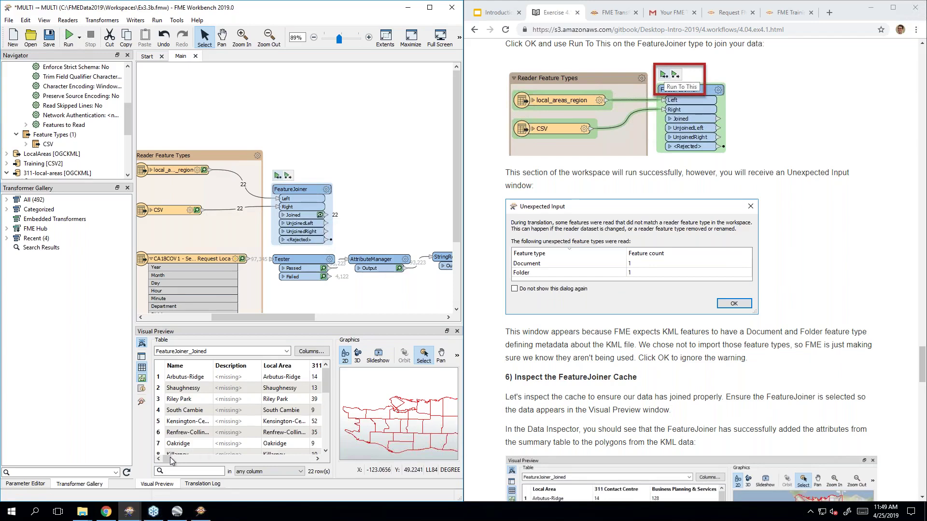
{"action": "mouse_move", "coordinate": [167, 458]}
{"action": "left_mouse_down"}
{"action": "mouse_move", "coordinate": [318, 460]}
{"action": "mouse_move", "coordinate": [160, 455]}
{"action": "left_mouse_up"}
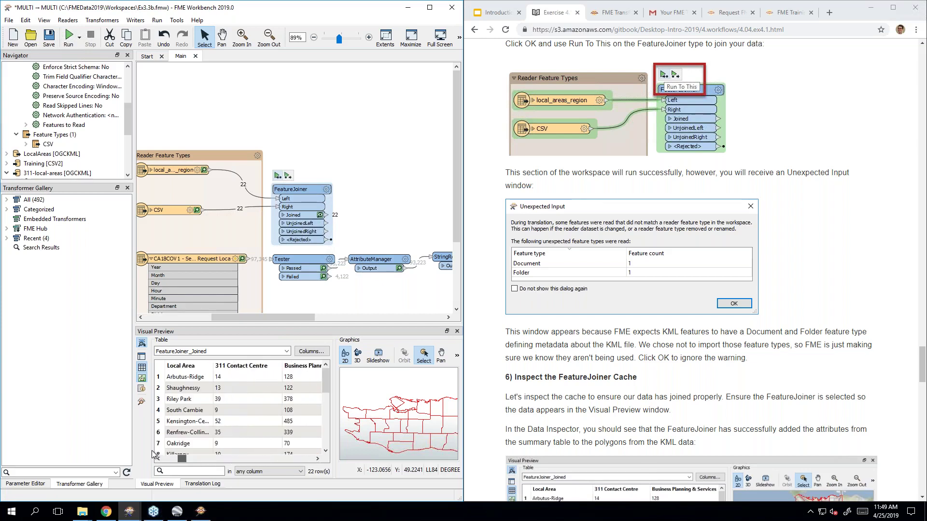
{"action": "left_click", "coordinate": [298, 296]}
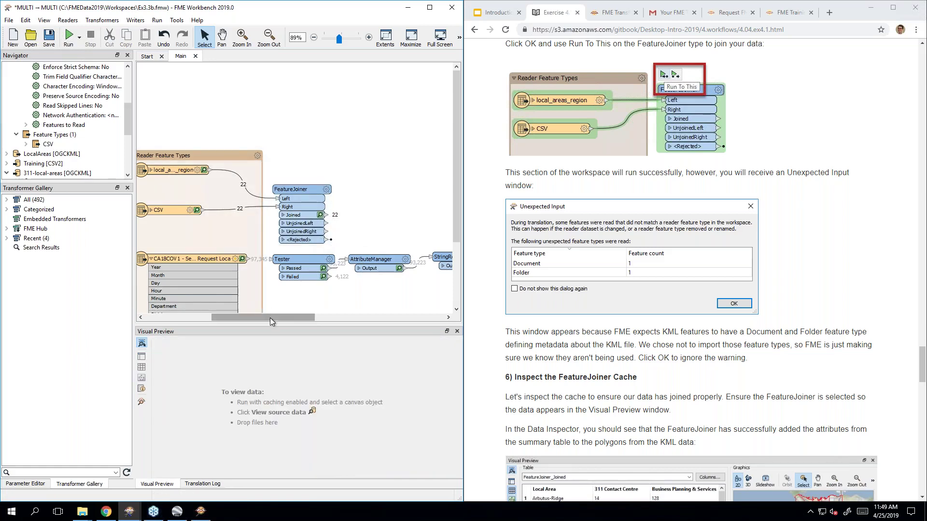
- Connect the FeatureJoiner's Joined output port to the 311-local-areas writer feature type
{"action": "left_click_drag", "start_coordinate": [270, 318], "coordinate": [297, 317]}
{"action": "left_click", "coordinate": [889, 290]}
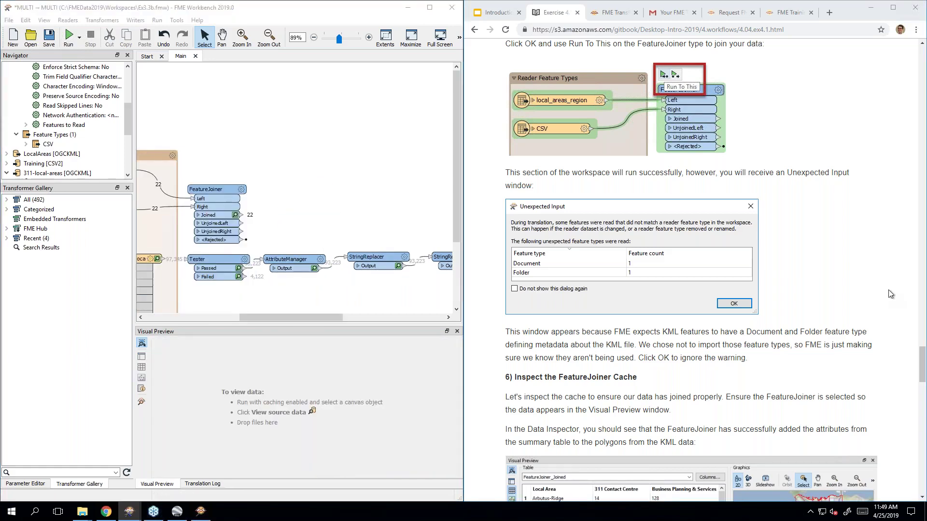
{"action": "scroll", "coordinate": [888, 290], "scroll_direction": "down", "scroll_amount": 5}
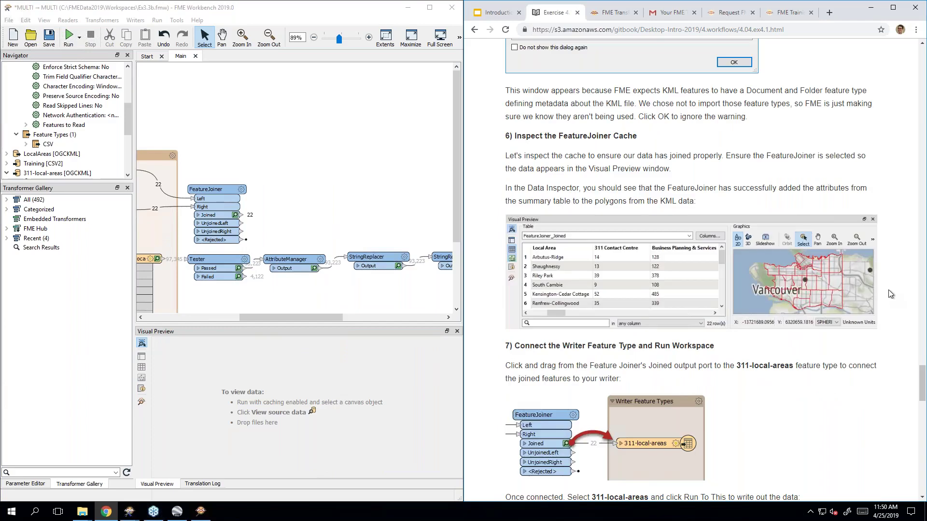
{"action": "scroll", "coordinate": [891, 293], "scroll_direction": "down", "scroll_amount": 3}
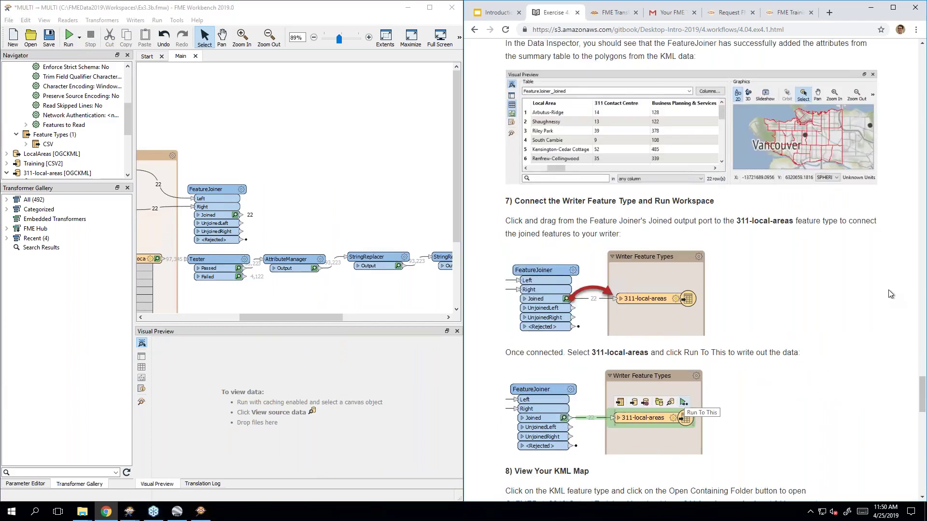
{"action": "scroll", "coordinate": [891, 294], "scroll_direction": "down", "scroll_amount": 1}
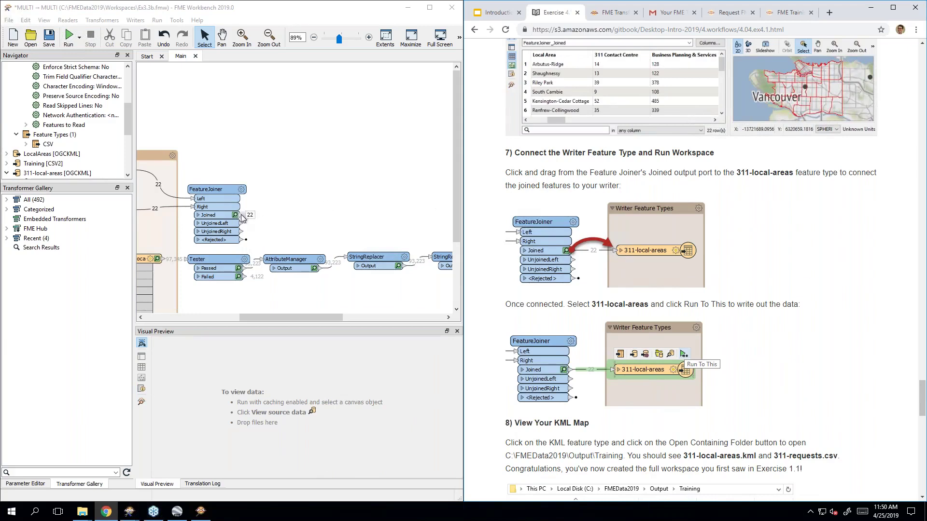
{"action": "left_click_drag", "start_coordinate": [241, 218], "coordinate": [429, 198]}
{"action": "left_click_drag", "start_coordinate": [440, 194], "coordinate": [440, 192]}
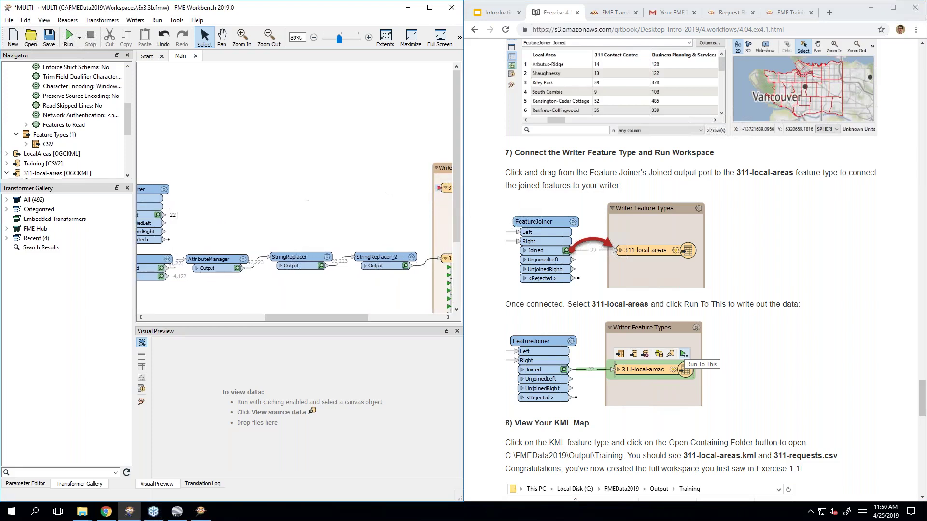
- Collapse the attribute list of the 311-local-areas feature type and move it down, level with the FeatureJoiner's Joined port
{"action": "left_click_drag", "start_coordinate": [334, 317], "coordinate": [358, 317]}
{"action": "left_click", "coordinate": [382, 188]}
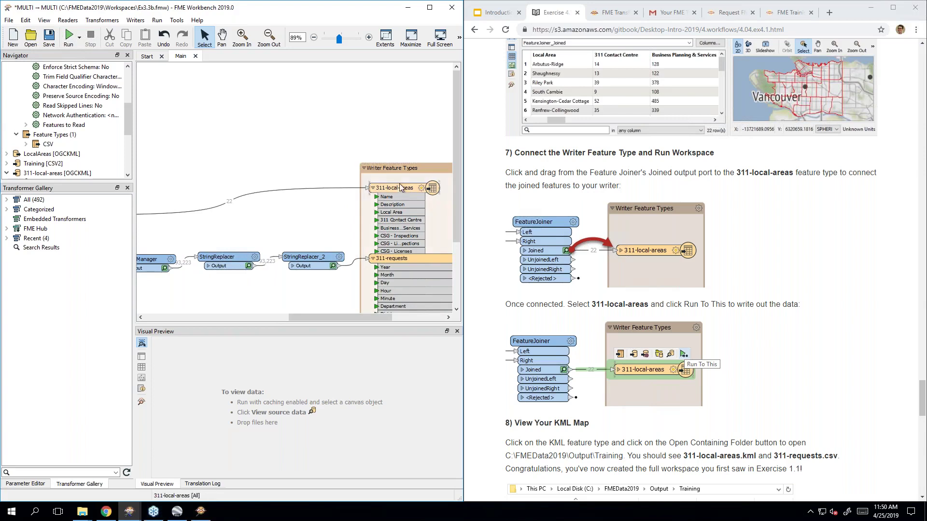
{"action": "left_click", "coordinate": [373, 184]}
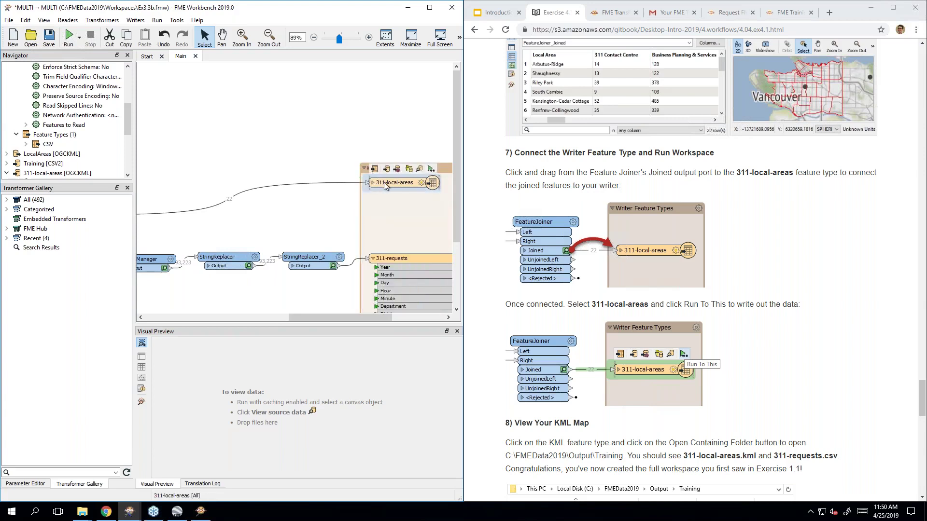
{"action": "left_click_drag", "start_coordinate": [392, 203], "coordinate": [391, 213]}
{"action": "left_click", "coordinate": [342, 179]}
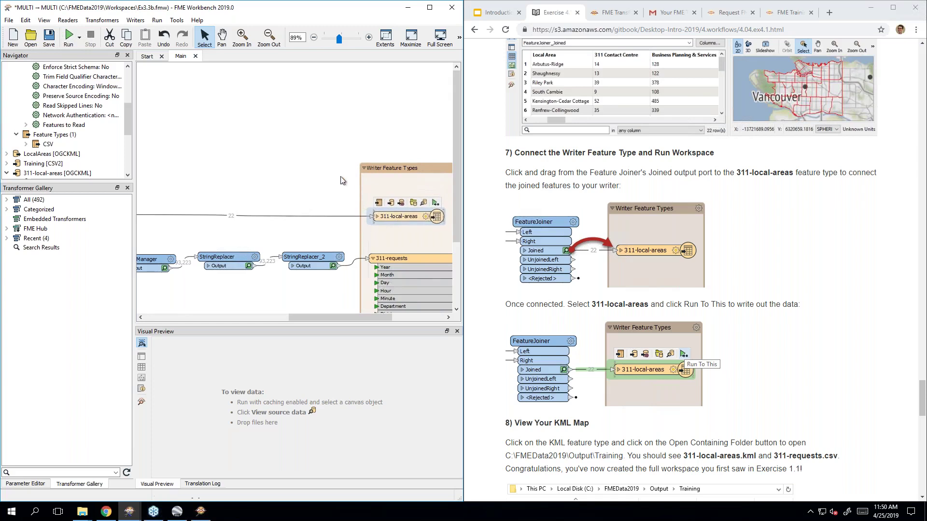
- Run the workspace up to the 311-local-areas feature type to write out the joined data
{"action": "left_click_drag", "start_coordinate": [327, 317], "coordinate": [257, 315]}
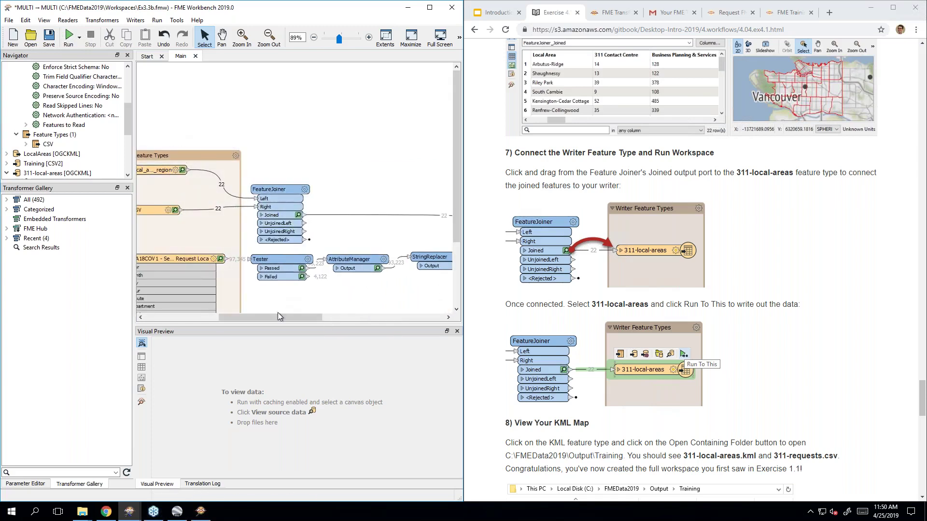
{"action": "left_click_drag", "start_coordinate": [308, 320], "coordinate": [396, 320]}
{"action": "left_click", "coordinate": [335, 217]}
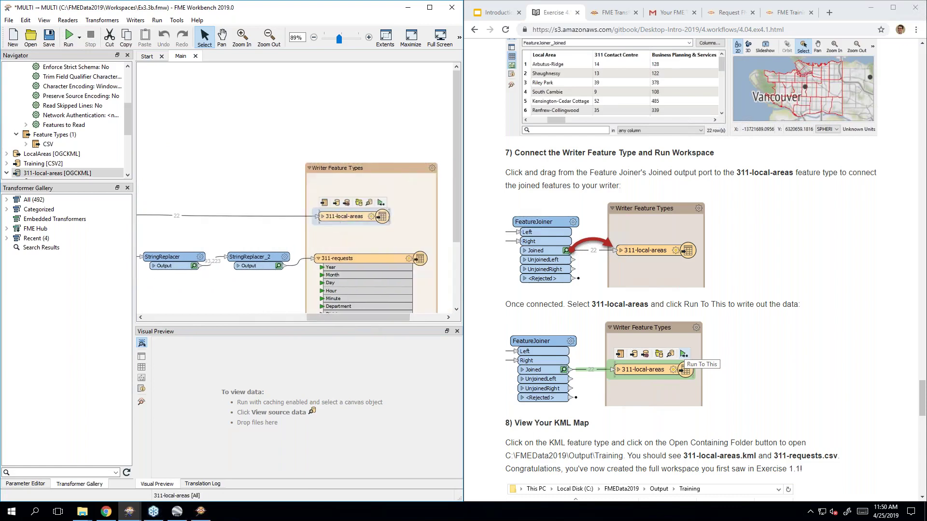
{"action": "scroll", "coordinate": [809, 282], "scroll_direction": "down", "scroll_amount": 4}
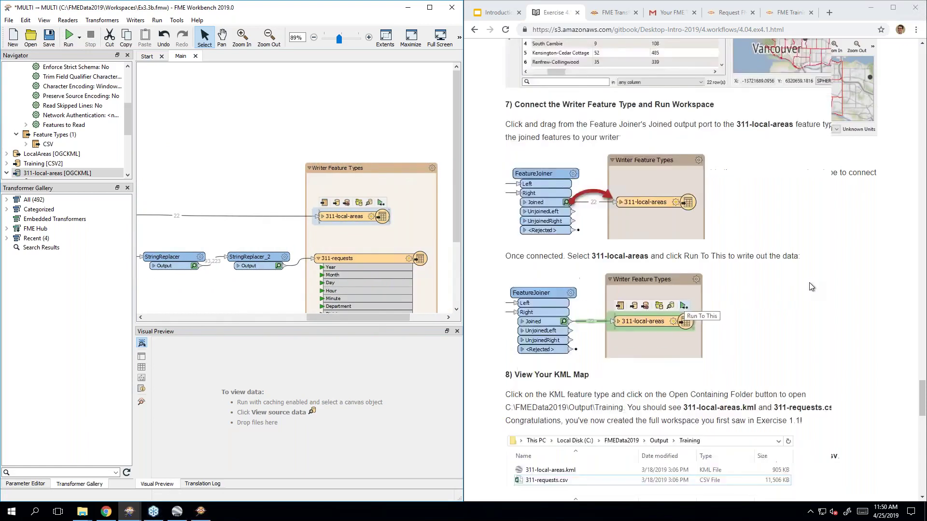
{"action": "left_click", "coordinate": [381, 203]}
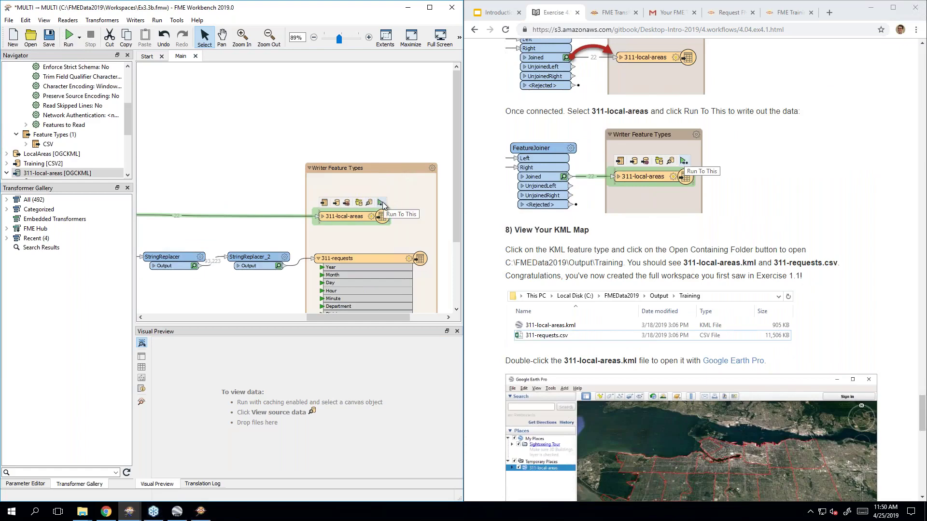
- Write out the joined data by running to the 311-local-areas feature type, and open the folder containing its output
{"action": "left_click", "coordinate": [381, 203]}
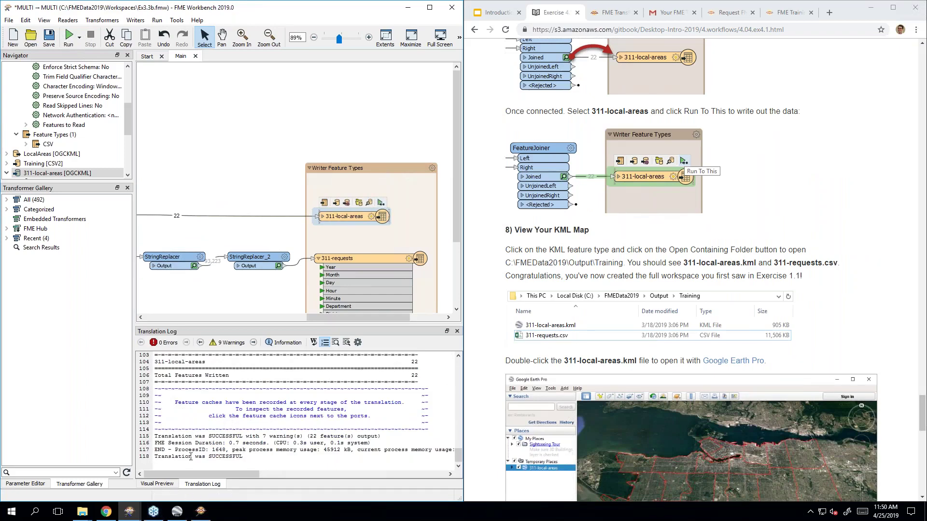
{"action": "left_click", "coordinate": [358, 203]}
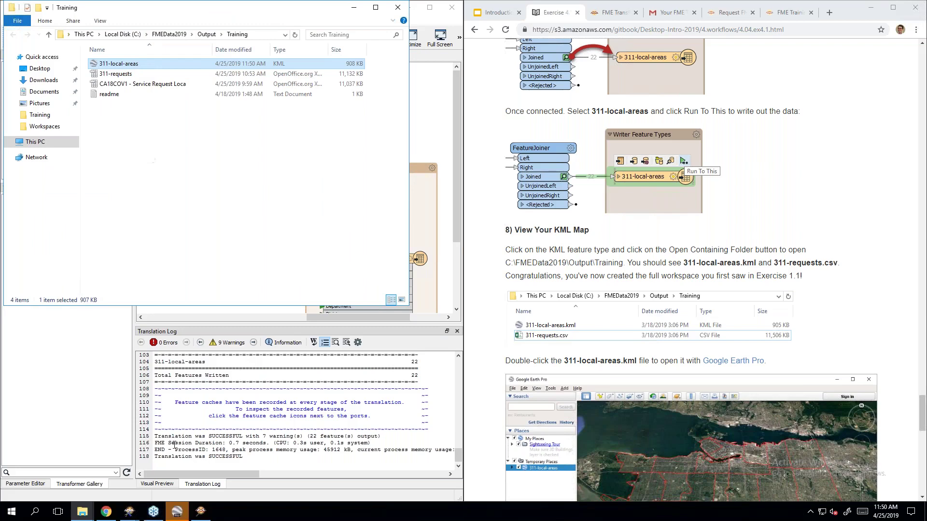
- Reload the 311-local-areas KML in Google Earth Pro, inspect the Kitsilano area's attributes, and return to the workspace
{"action": "left_click", "coordinate": [176, 514]}
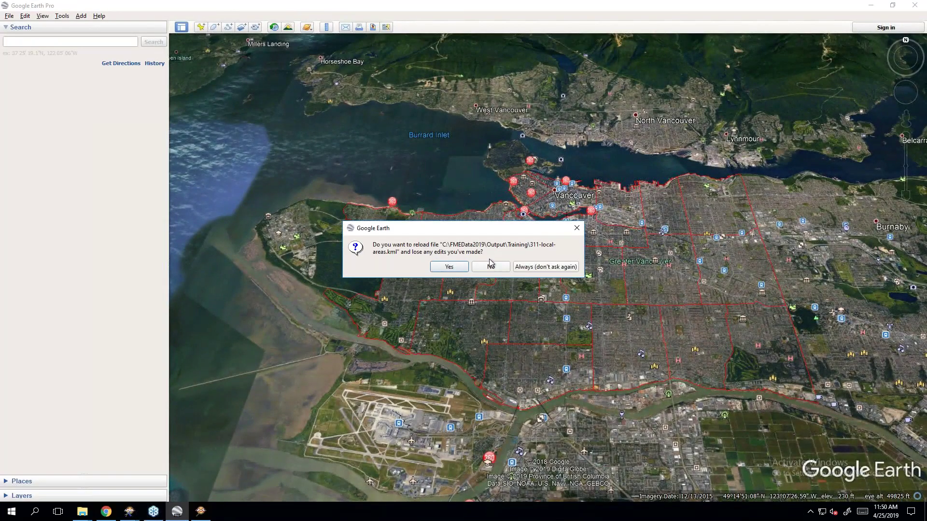
{"action": "left_click", "coordinate": [458, 270]}
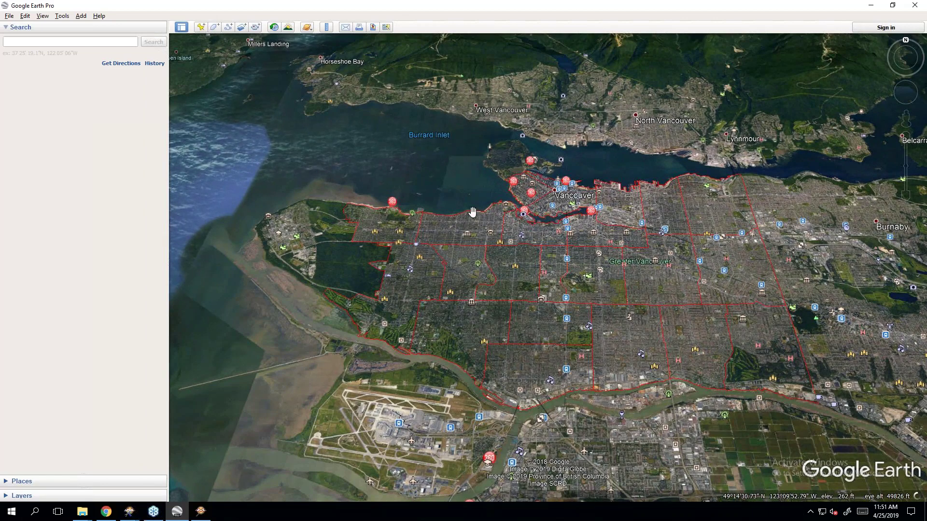
{"action": "left_click", "coordinate": [440, 230]}
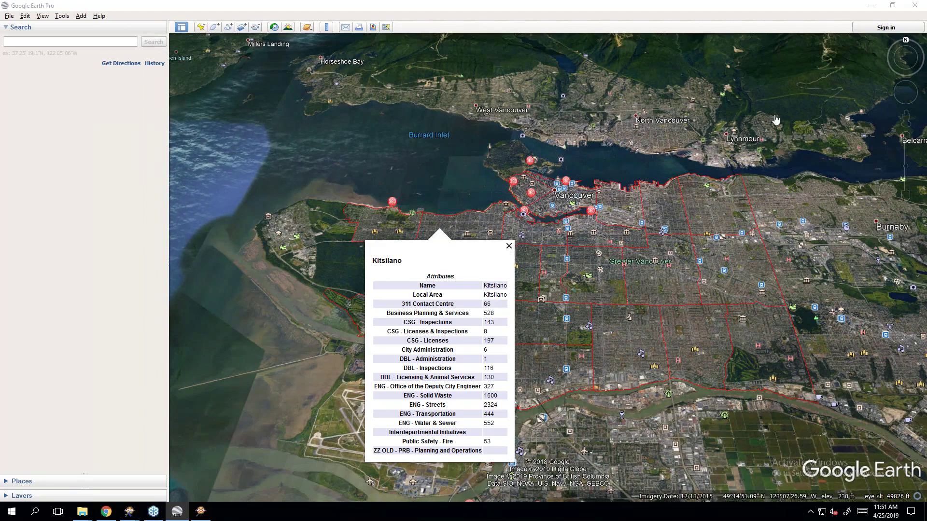
{"action": "left_click", "coordinate": [872, 6]}
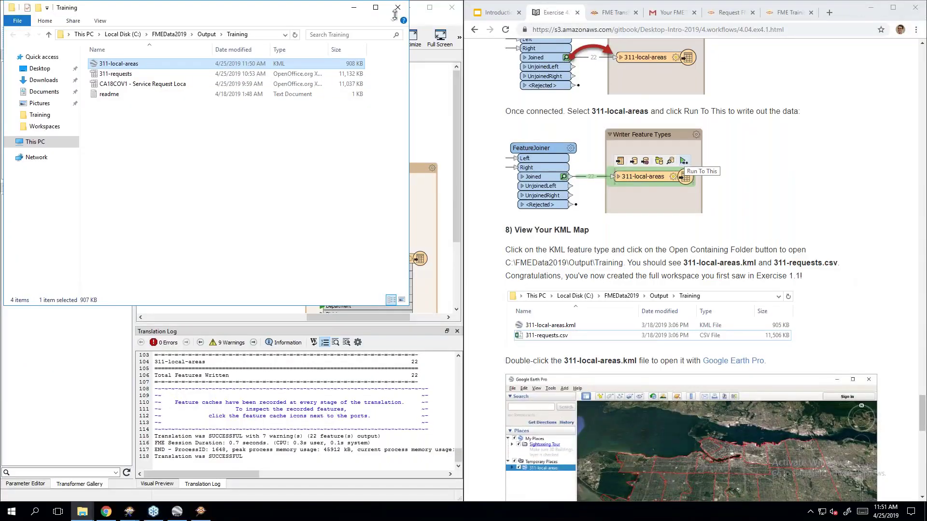
{"action": "left_click", "coordinate": [356, 9]}
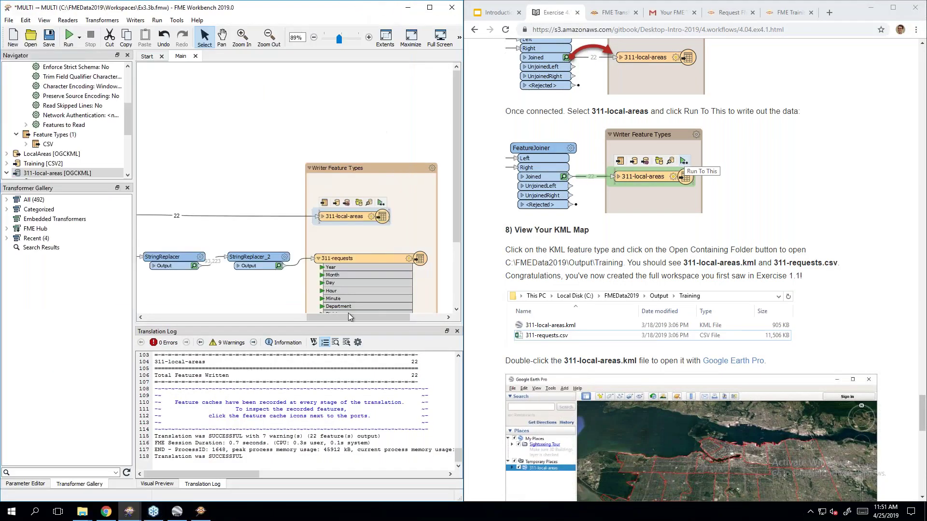
- Review the FeatureJoiner on the canvas and read the exercise's closing notes, including the Advanced Exercise section
{"action": "left_click_drag", "start_coordinate": [348, 316], "coordinate": [236, 321]}
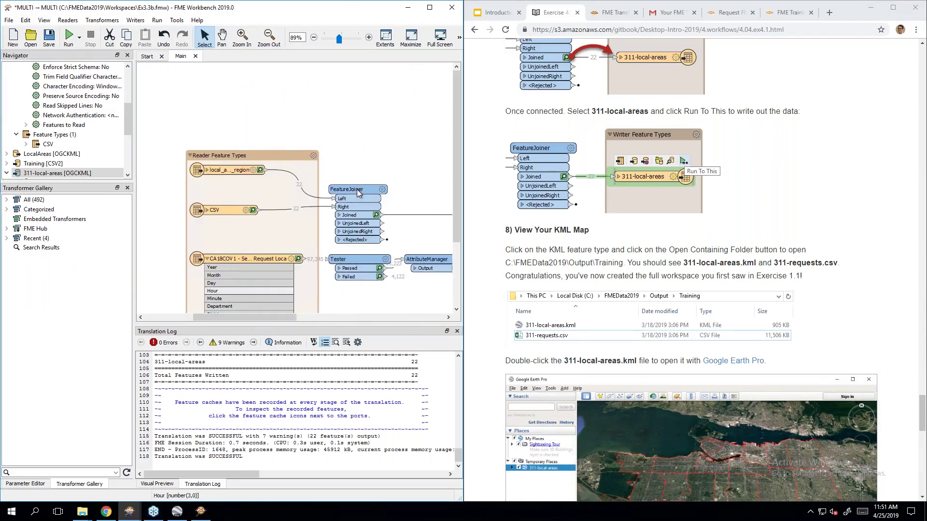
{"action": "mouse_move", "coordinate": [357, 189]}
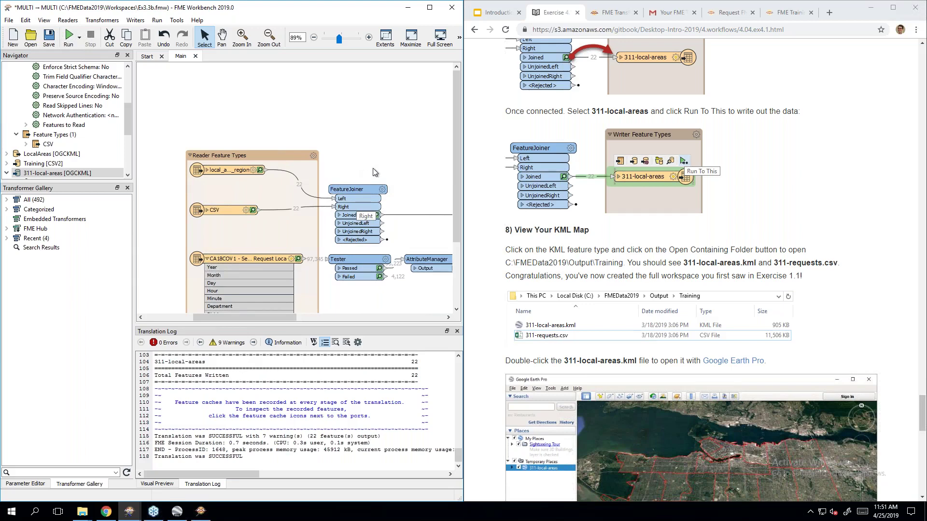
{"action": "left_click", "coordinate": [821, 237]}
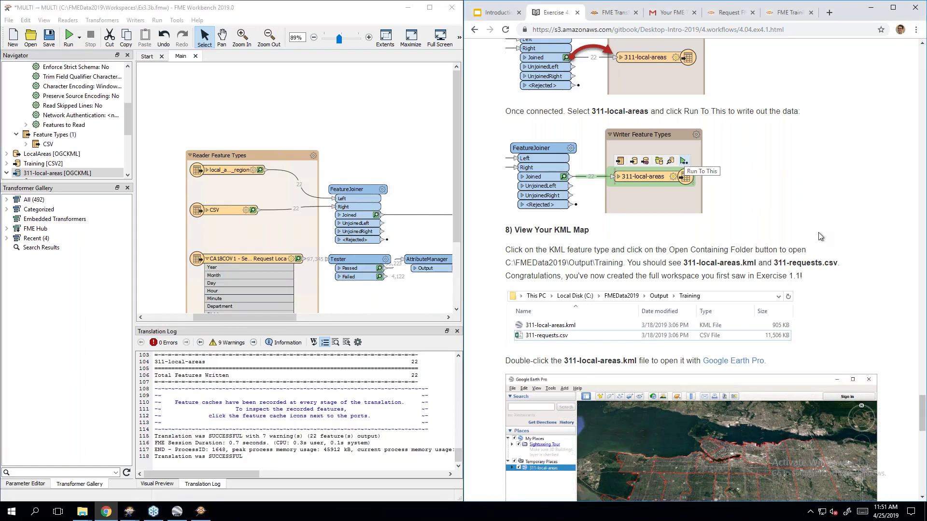
{"action": "scroll", "coordinate": [821, 236], "scroll_direction": "down", "scroll_amount": 8}
{"action": "scroll", "coordinate": [691, 265], "scroll_direction": "down", "scroll_amount": 9}
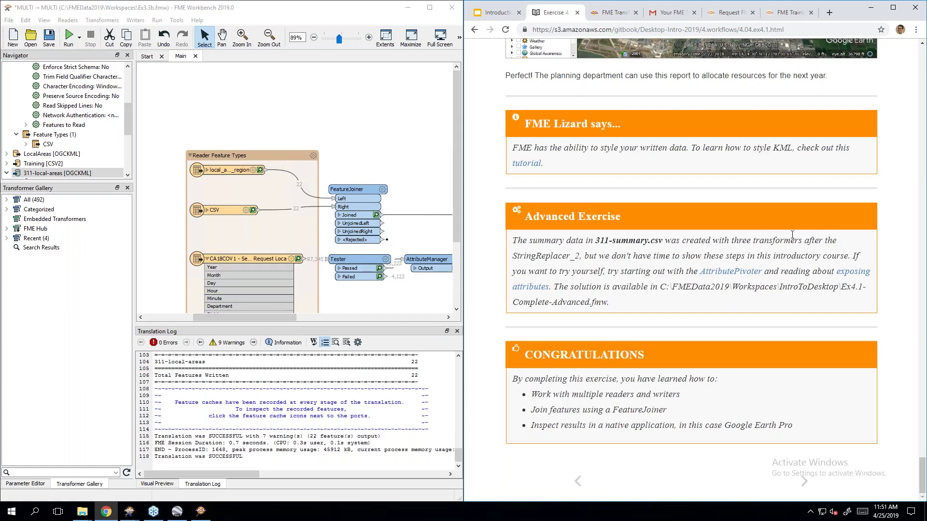
- Preview the CSV reader feature type's summary data and review the workspace from the readers to the writer feature types
{"action": "left_click", "coordinate": [217, 214]}
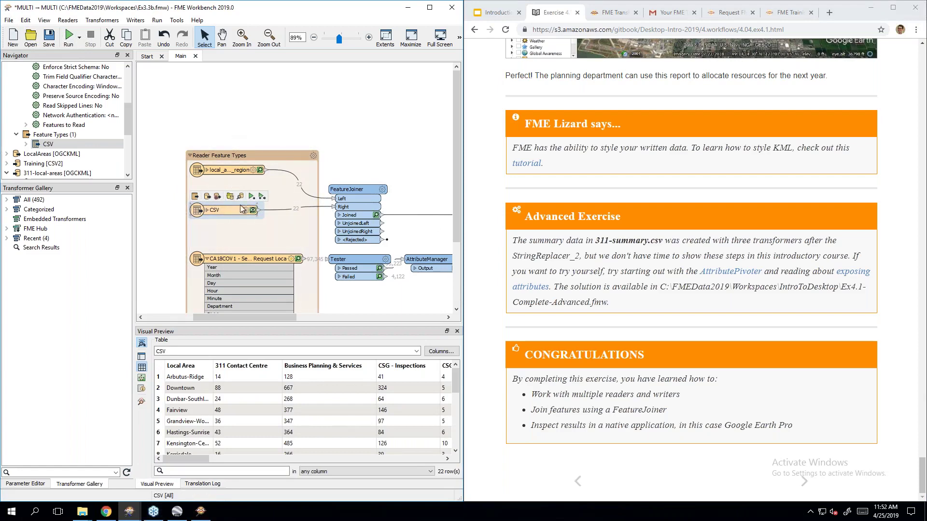
{"action": "left_click", "coordinate": [325, 319]}
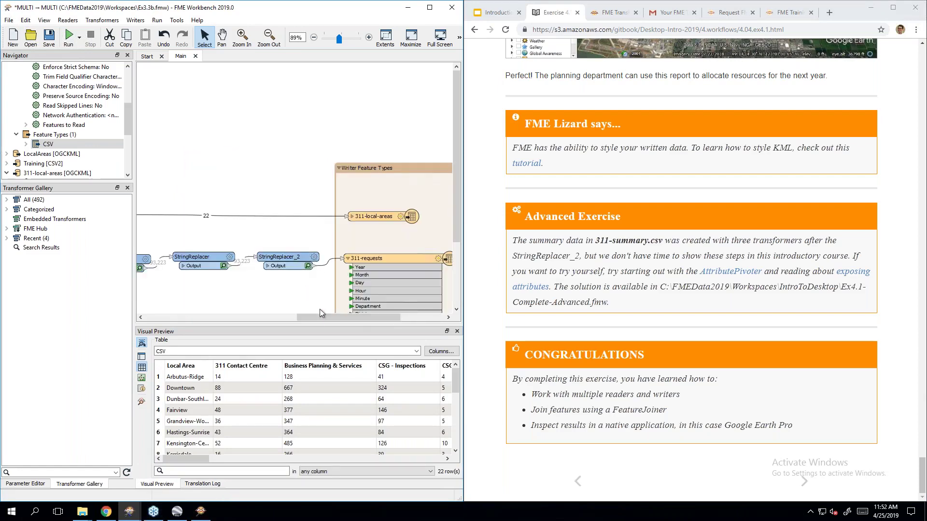
{"action": "left_click", "coordinate": [283, 319]}
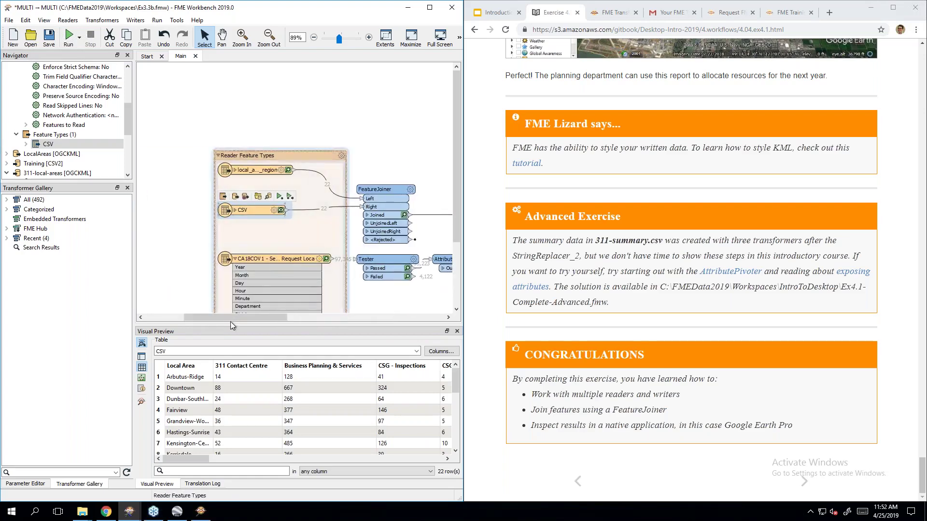
{"action": "left_click_drag", "start_coordinate": [242, 319], "coordinate": [376, 317]}
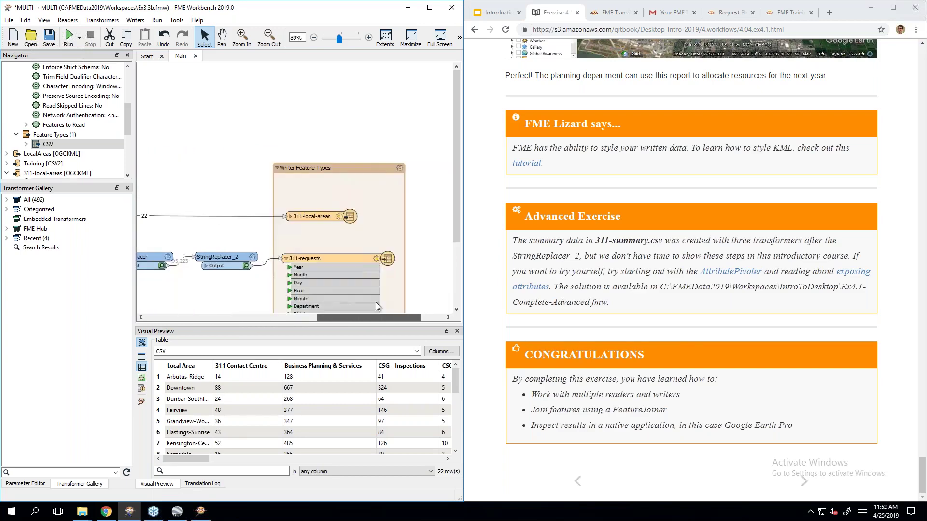
- Go on to the training manual's Best Practice page and read its sections on annotation and adding annotation
{"action": "left_click", "coordinate": [693, 327]}
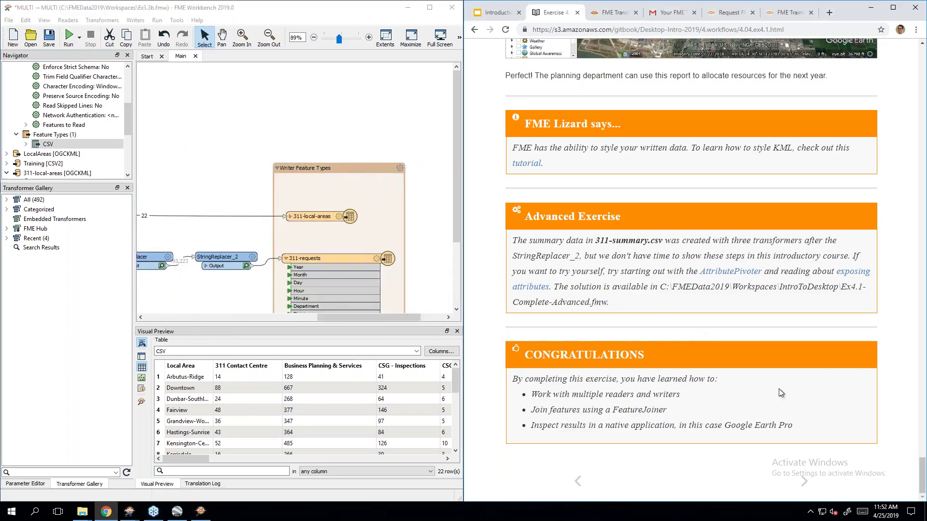
{"action": "left_click", "coordinate": [804, 481]}
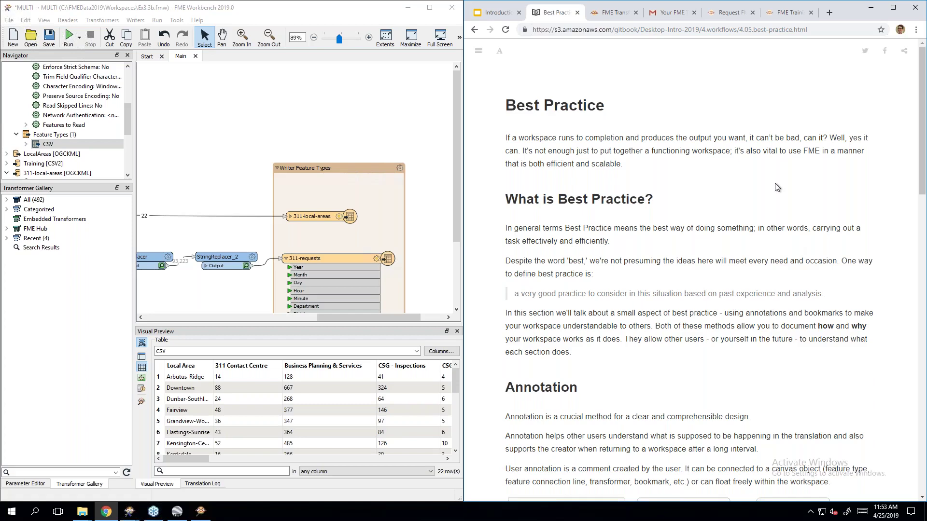
{"action": "scroll", "coordinate": [777, 187], "scroll_direction": "down", "scroll_amount": 5}
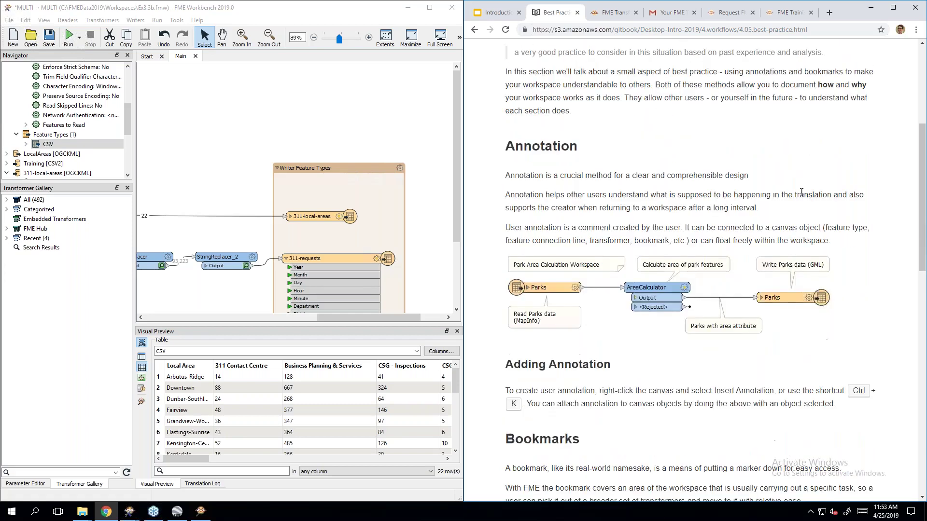
{"action": "scroll", "coordinate": [802, 192], "scroll_direction": "down", "scroll_amount": 2}
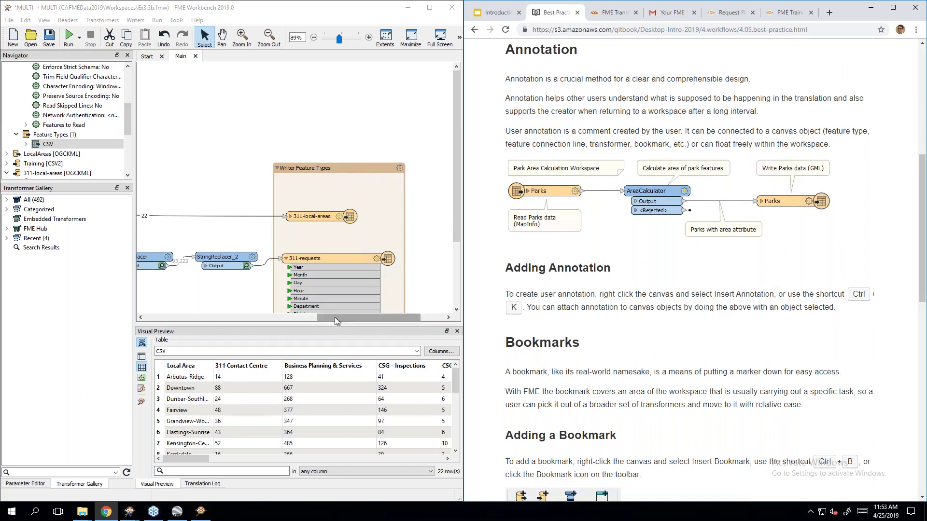
- Attach an annotation to the FeatureJoiner reading "Join summary table to local area polygons"
{"action": "left_click_drag", "start_coordinate": [332, 318], "coordinate": [206, 325]}
{"action": "left_click", "coordinate": [409, 133]}
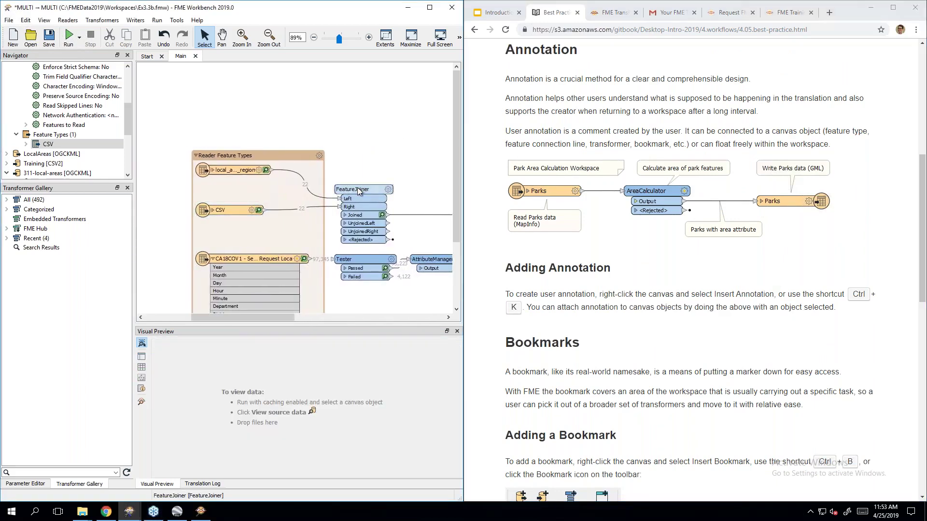
{"action": "left_click", "coordinate": [357, 188]}
{"action": "right_click", "coordinate": [375, 195]}
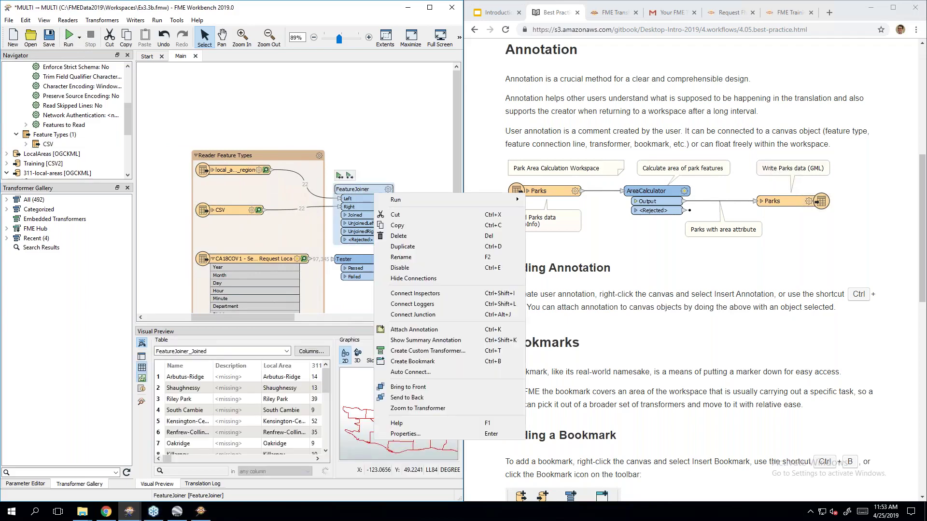
{"action": "left_click", "coordinate": [445, 332]}
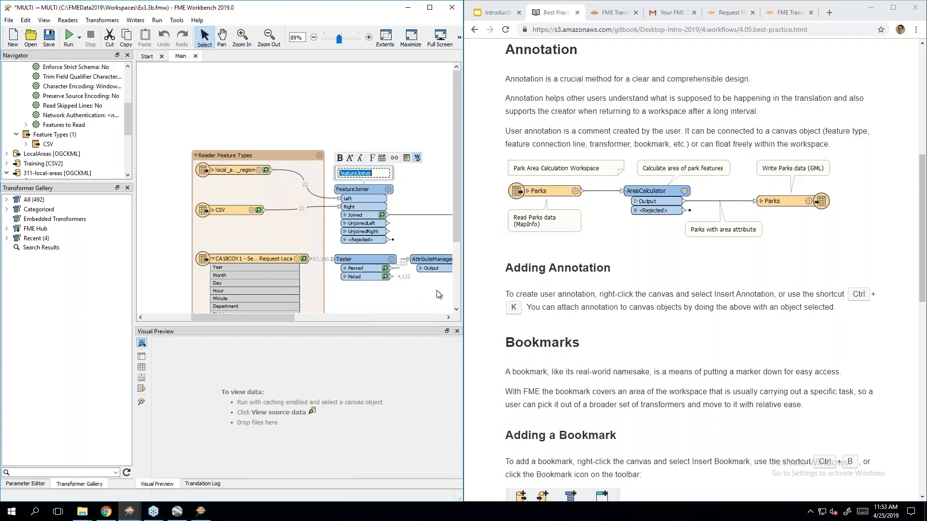
{"action": "type", "text": "Join summary table to"}
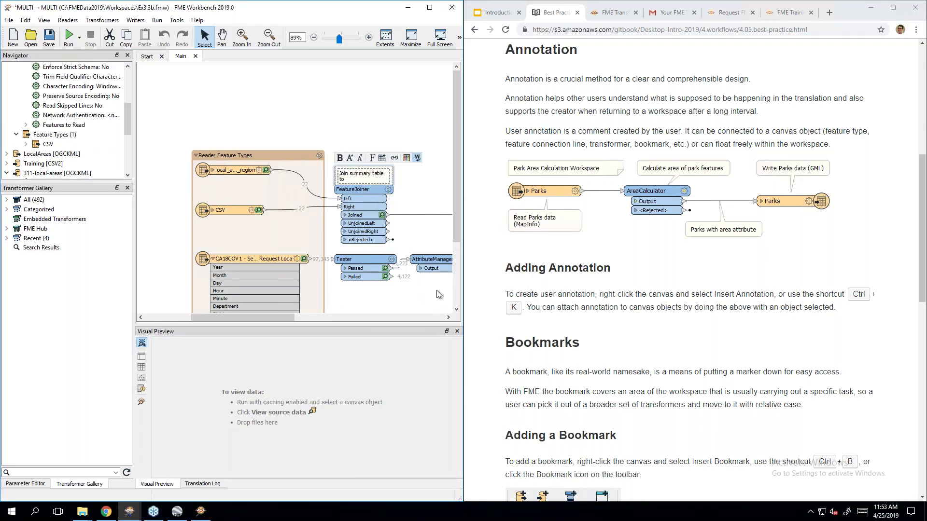
{"action": "type", "text": " local area polygons"}
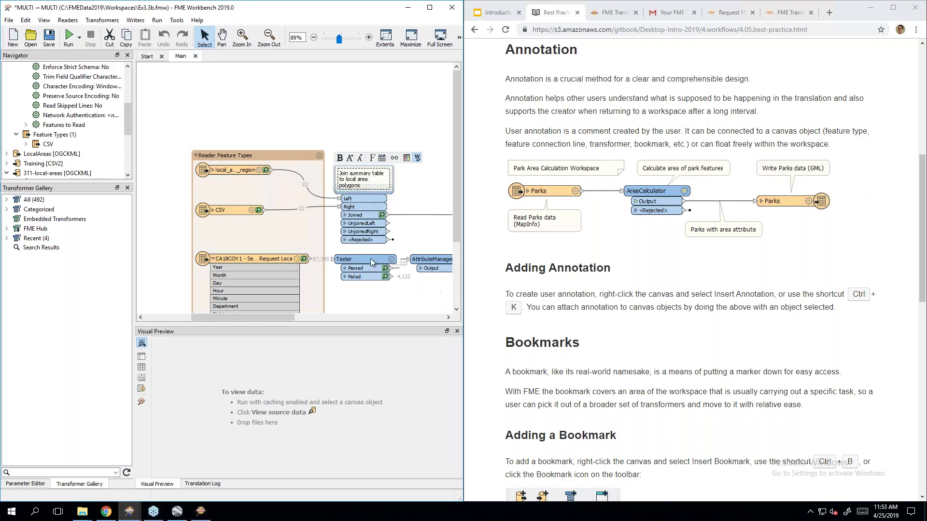
- Move the annotation up clear of the FeatureJoiner and extend its text with "based on local area name"
{"action": "left_click", "coordinate": [311, 204]}
{"action": "left_click_drag", "start_coordinate": [352, 185], "coordinate": [353, 168]}
{"action": "left_click", "coordinate": [406, 177]}
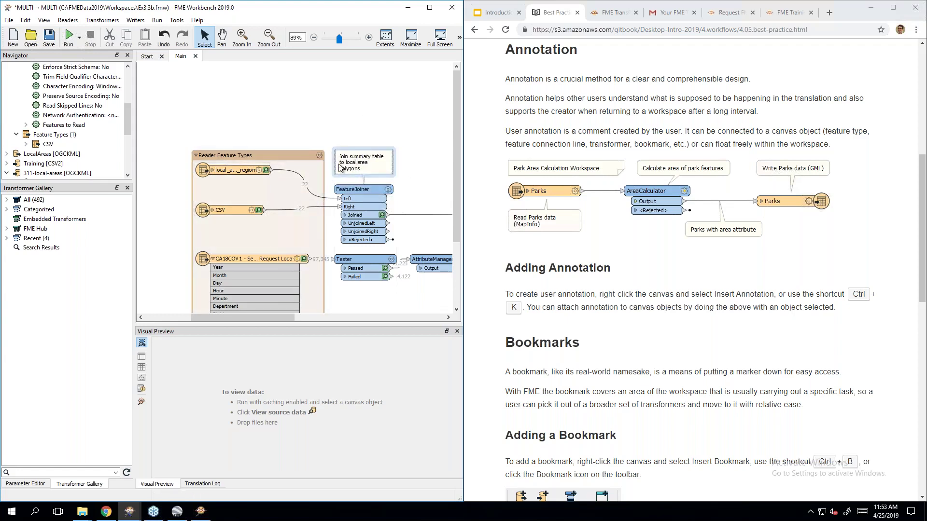
{"action": "double_click", "coordinate": [374, 169]}
{"action": "type", "text": "based on local"}
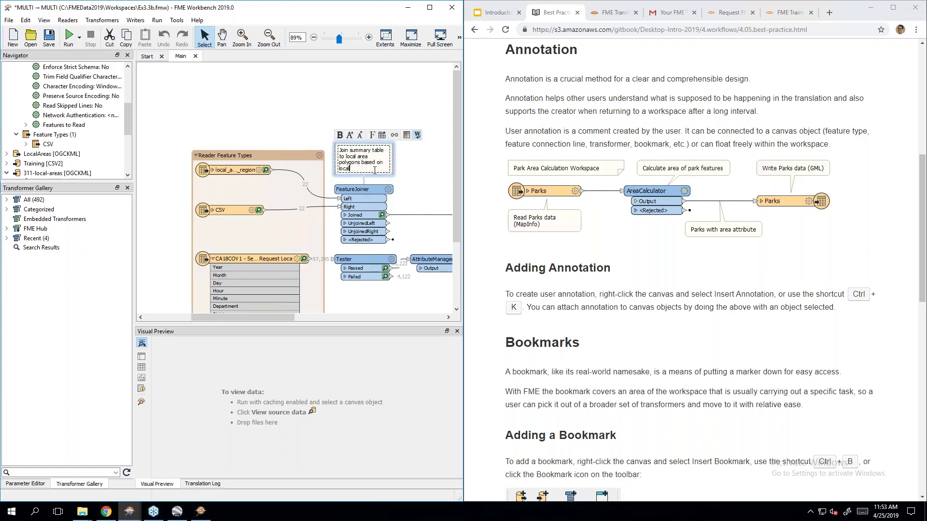
{"action": "type", "text": " reaa name"}
{"action": "left_click", "coordinate": [406, 176]}
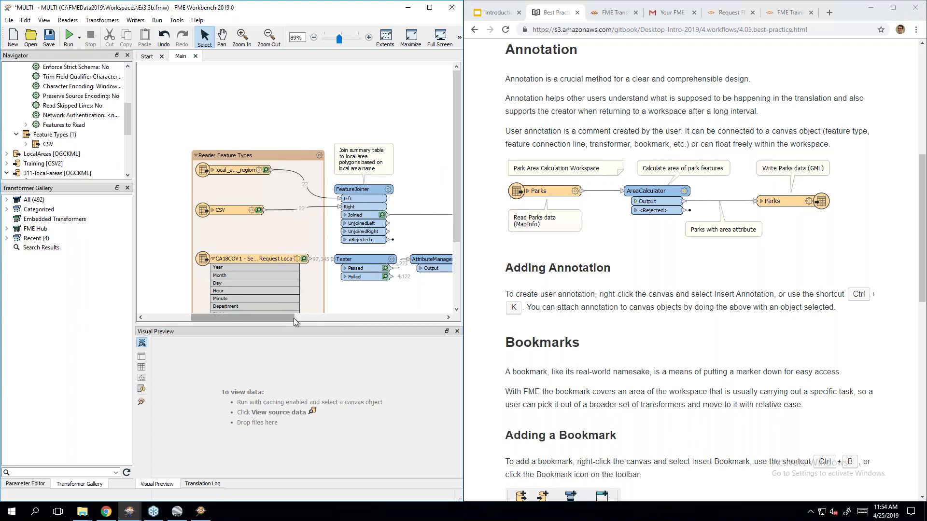
- Insert a free-floating annotation on the empty canvas beside the FeatureJoiner, with the lines "Post it note." and "Check this section!"
{"action": "left_click_drag", "start_coordinate": [285, 318], "coordinate": [317, 318]}
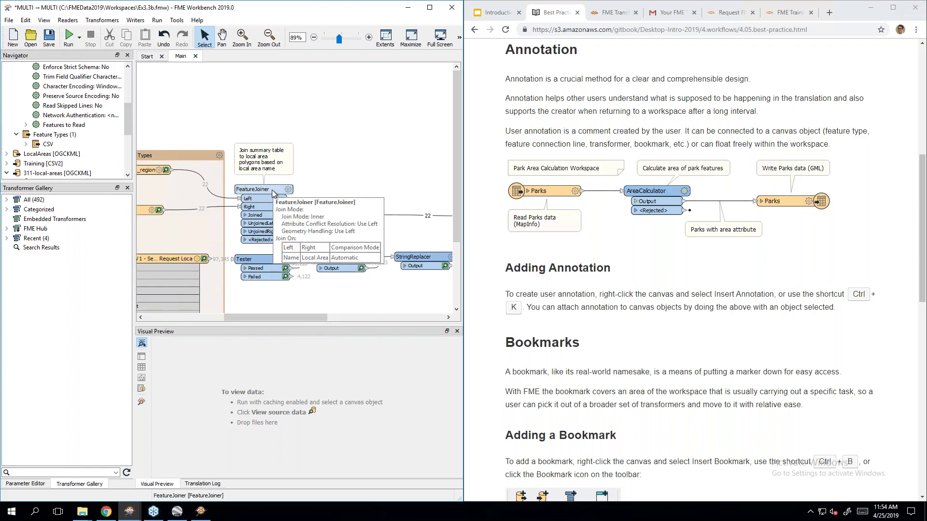
{"action": "right_click", "coordinate": [349, 150]}
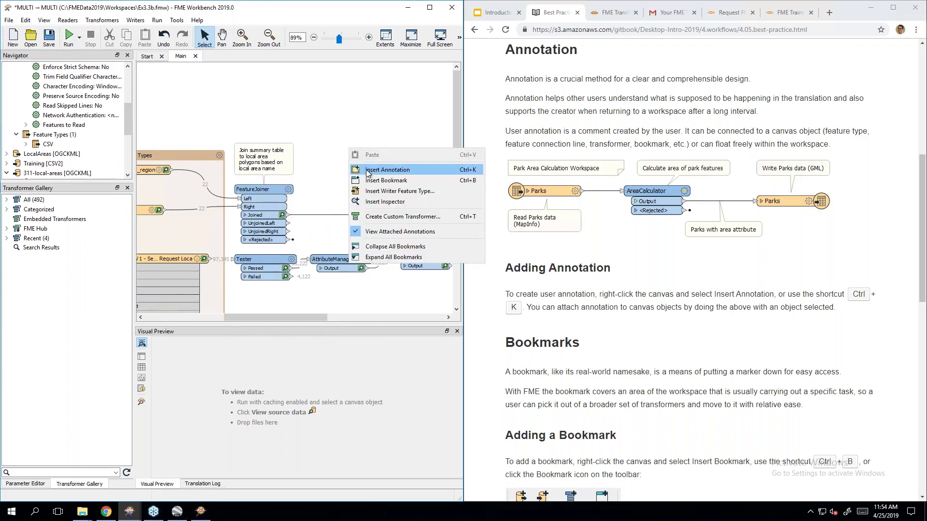
{"action": "left_click", "coordinate": [382, 169]}
{"action": "type", "text": "P"}
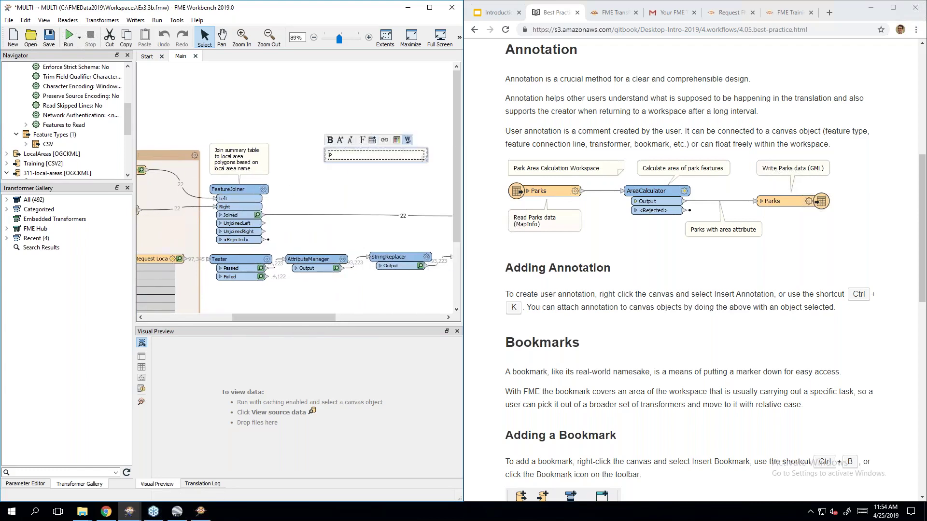
{"action": "type", "text": "ost it onote."}
{"action": "key", "text": "Return"}
{"action": "type", "text": "Check this section!"}
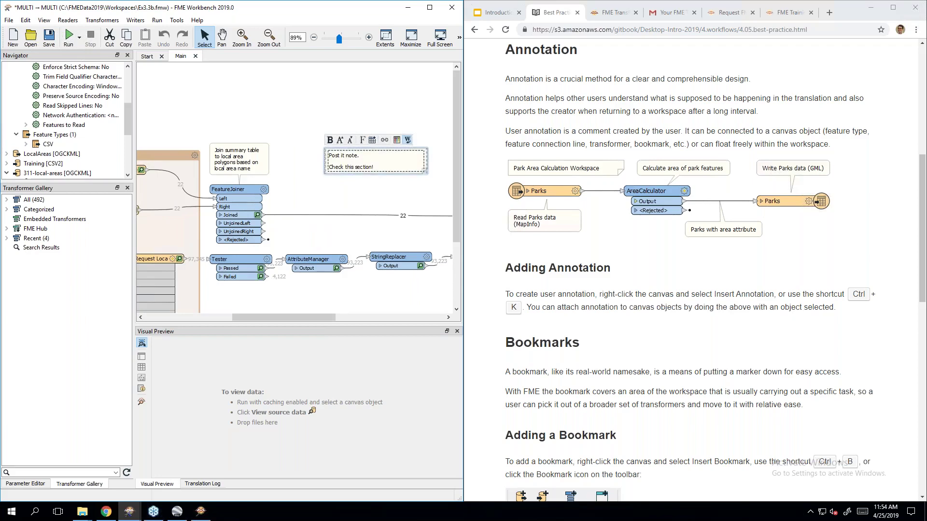
{"action": "left_click", "coordinate": [366, 189]}
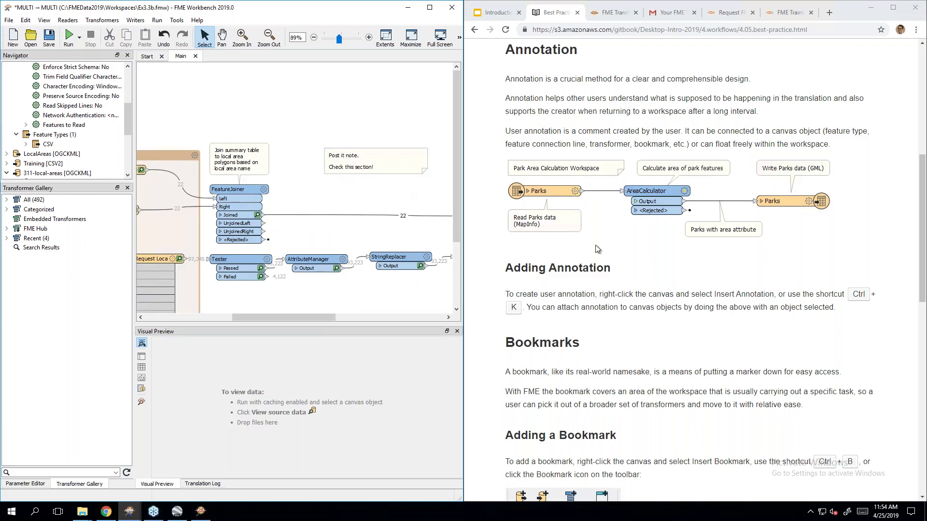
- Try moving the Writer Feature Types bookmark slightly, and undo the move
{"action": "scroll", "coordinate": [597, 249], "scroll_direction": "down", "scroll_amount": 4}
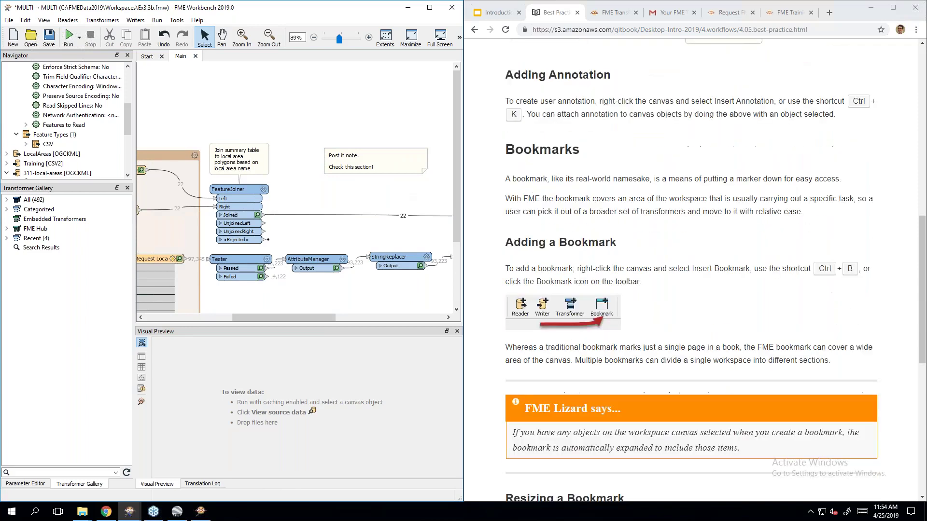
{"action": "left_click_drag", "start_coordinate": [276, 319], "coordinate": [364, 322]}
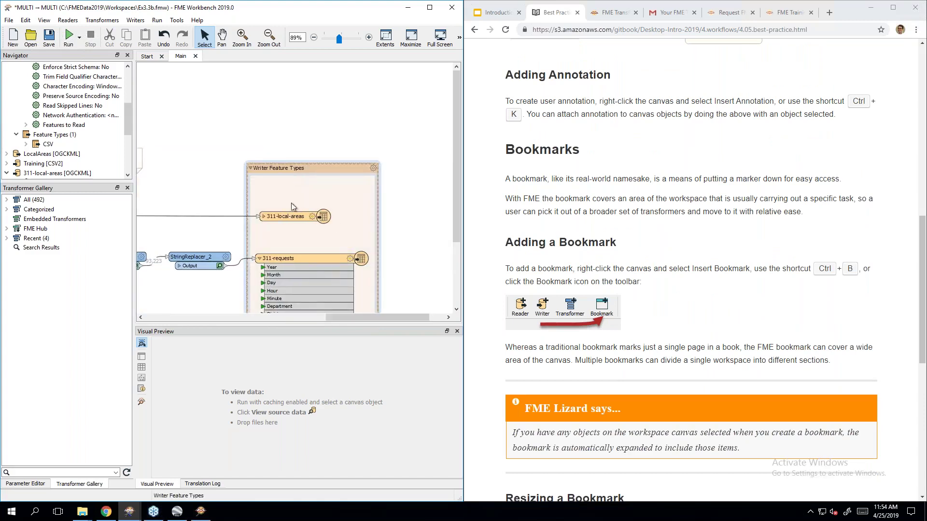
{"action": "scroll", "coordinate": [408, 231], "scroll_direction": "down", "scroll_amount": 2}
{"action": "left_click", "coordinate": [307, 91]}
{"action": "mouse_move", "coordinate": [307, 90]}
{"action": "left_mouse_down"}
{"action": "mouse_move", "coordinate": [327, 89]}
{"action": "mouse_move", "coordinate": [314, 77]}
{"action": "mouse_move", "coordinate": [302, 87]}
{"action": "mouse_move", "coordinate": [312, 87]}
{"action": "left_mouse_up"}
{"action": "key", "text": "ctrl+z"}
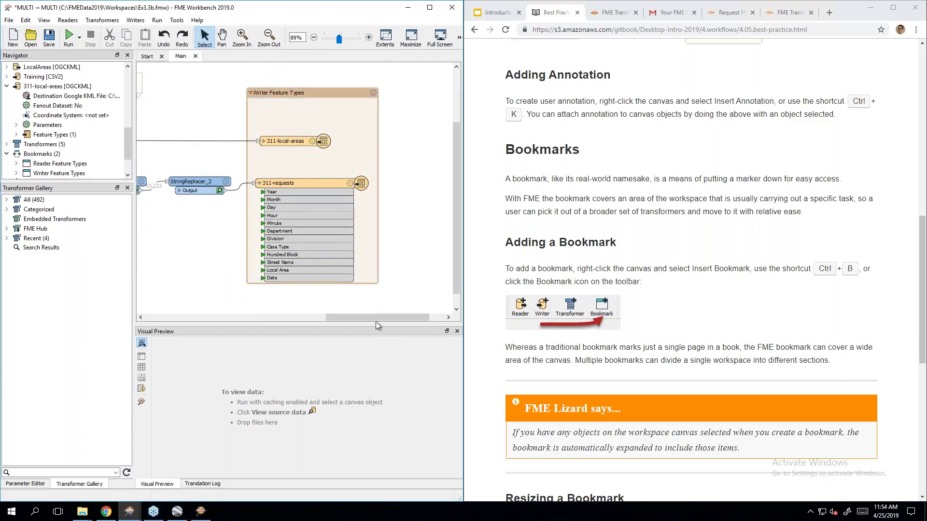
- Delete the free-floating "Post it note." annotation from the canvas
{"action": "left_click_drag", "start_coordinate": [362, 318], "coordinate": [265, 318]}
{"action": "scroll", "coordinate": [357, 145], "scroll_direction": "up", "scroll_amount": 1}
{"action": "left_click", "coordinate": [373, 129]}
{"action": "key", "text": "Delete"}
{"action": "scroll", "coordinate": [351, 195], "scroll_direction": "down", "scroll_amount": 1}
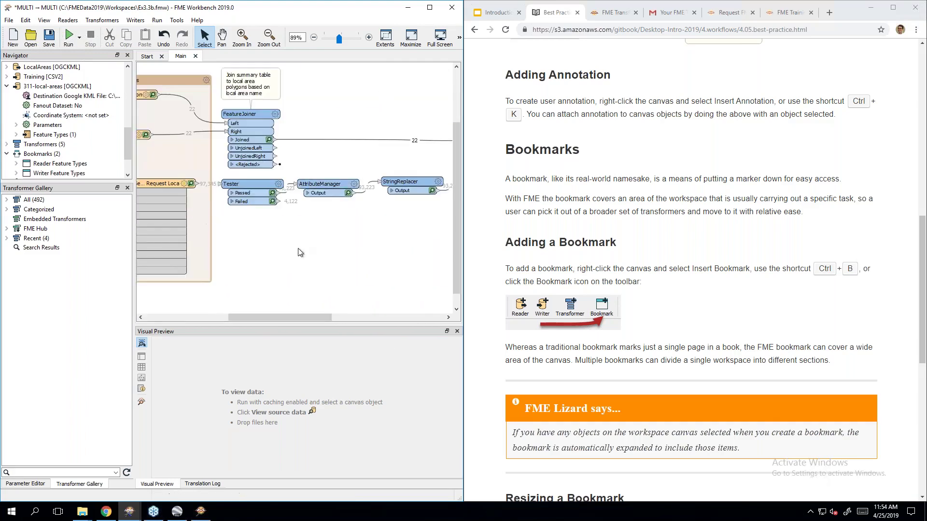
- Create a bookmark named "Clean up attributes" around the Tester, AttributeManager, StringReplacer and StringReplacer_2 transformers
{"action": "left_click_drag", "start_coordinate": [265, 317], "coordinate": [281, 317]}
{"action": "left_click_drag", "start_coordinate": [164, 170], "coordinate": [441, 216]}
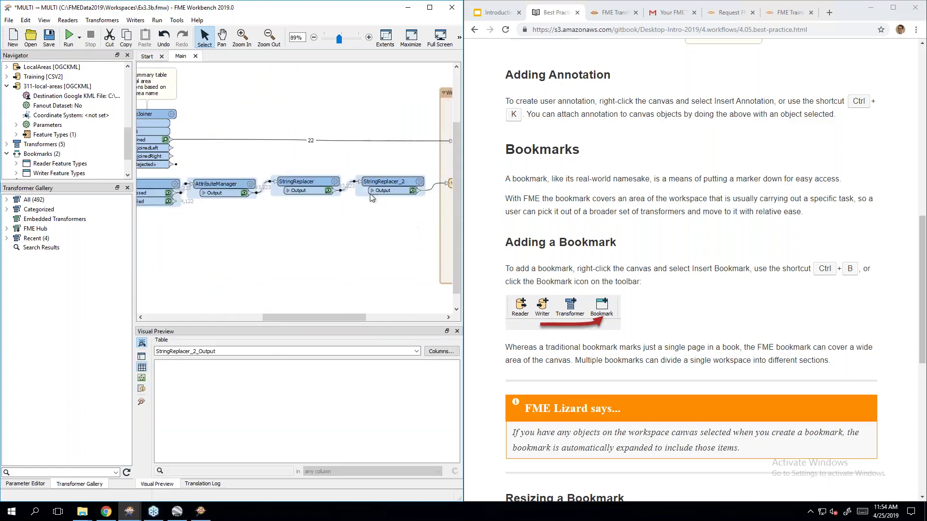
{"action": "right_click", "coordinate": [306, 183]}
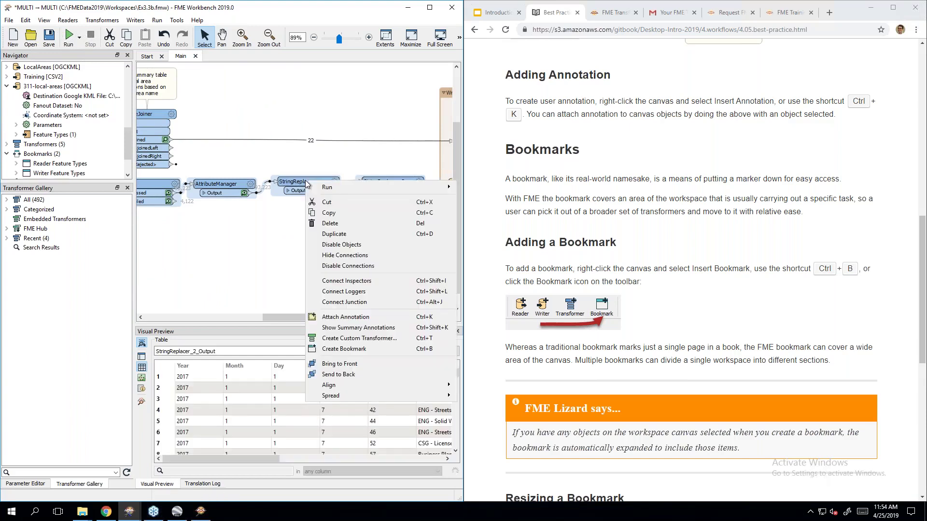
{"action": "left_click", "coordinate": [345, 349]}
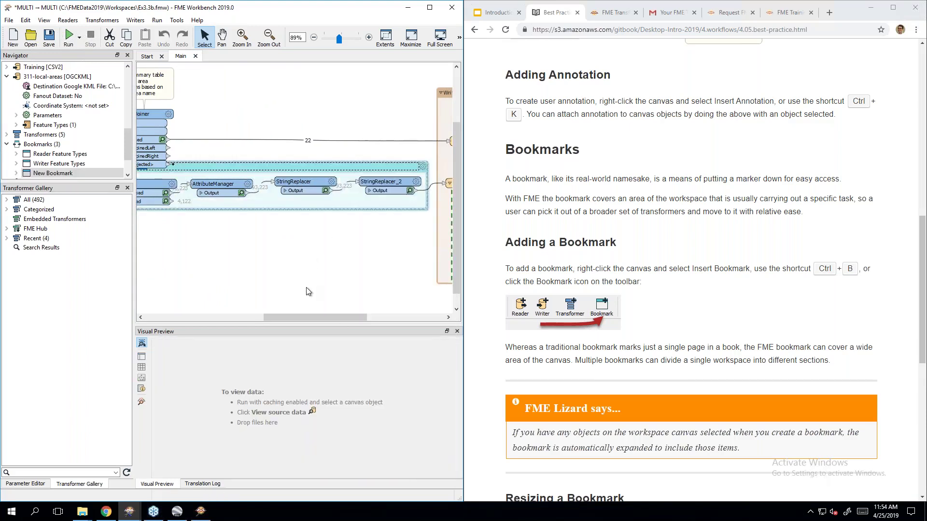
{"action": "scroll", "coordinate": [308, 292], "scroll_direction": "left", "scroll_amount": 1}
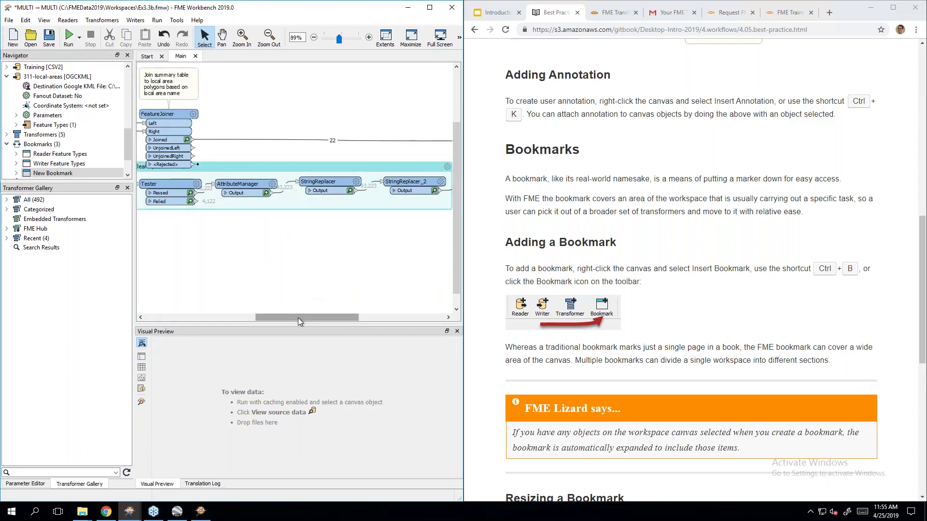
- Move the Clean up attributes bookmark down with its transformers so it sits clear of the FeatureJoiner
{"action": "left_click_drag", "start_coordinate": [298, 317], "coordinate": [285, 317]}
{"action": "left_click_drag", "start_coordinate": [285, 183], "coordinate": [287, 198]}
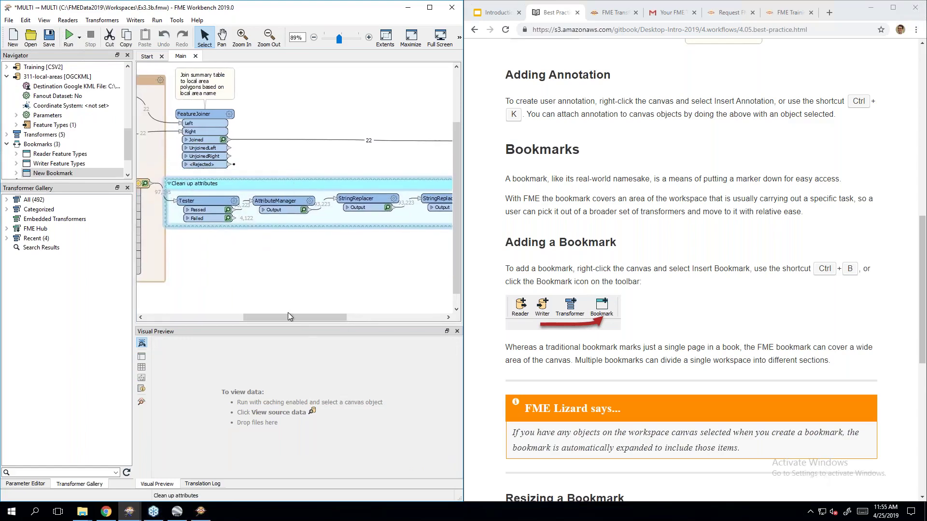
{"action": "left_click_drag", "start_coordinate": [292, 317], "coordinate": [251, 305]}
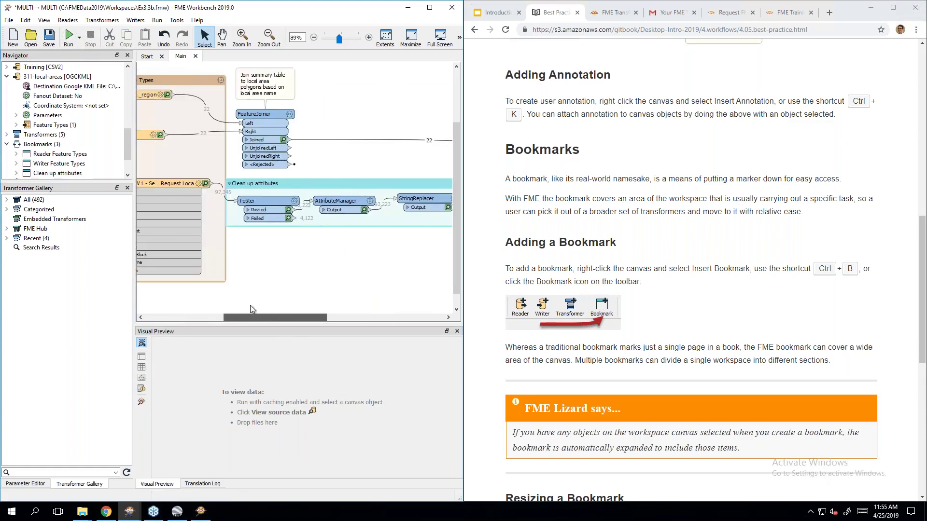
{"action": "left_click", "coordinate": [254, 187]}
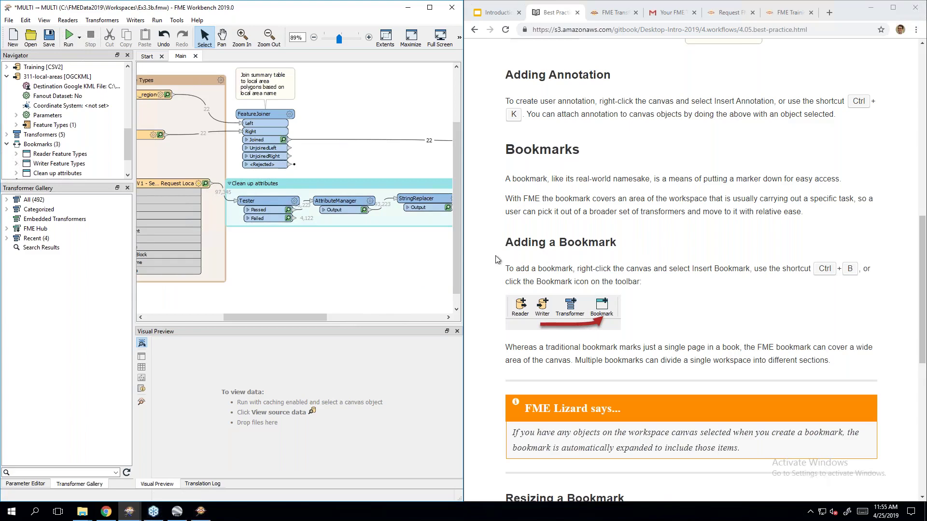
- Read the Resizing a Bookmark section, slightly resize the Clean up attributes bookmark, and review the color choices in its properties
{"action": "left_click", "coordinate": [673, 259]}
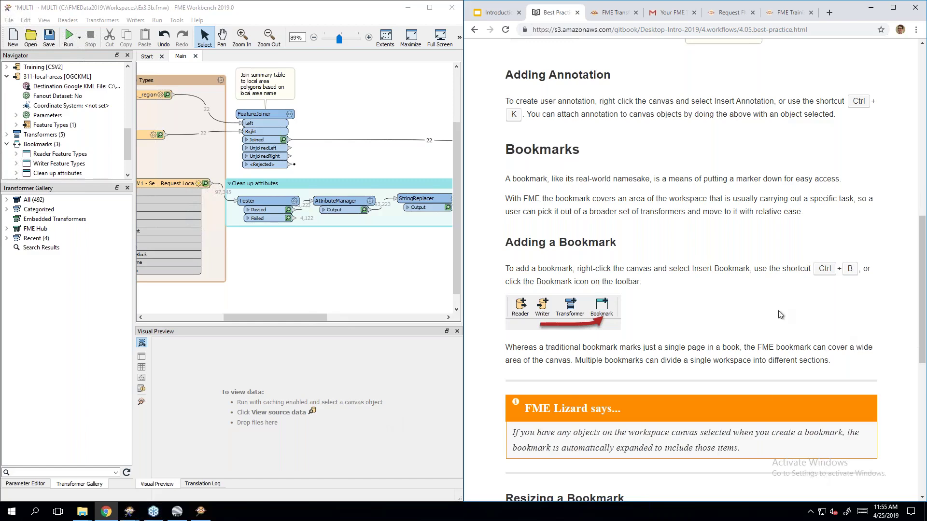
{"action": "scroll", "coordinate": [770, 311], "scroll_direction": "down", "scroll_amount": 8}
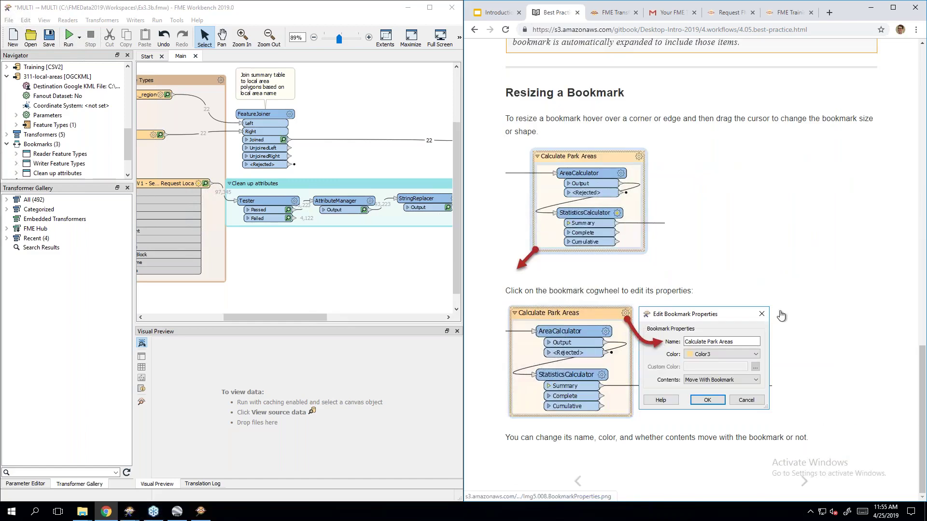
{"action": "left_click_drag", "start_coordinate": [274, 318], "coordinate": [359, 319]}
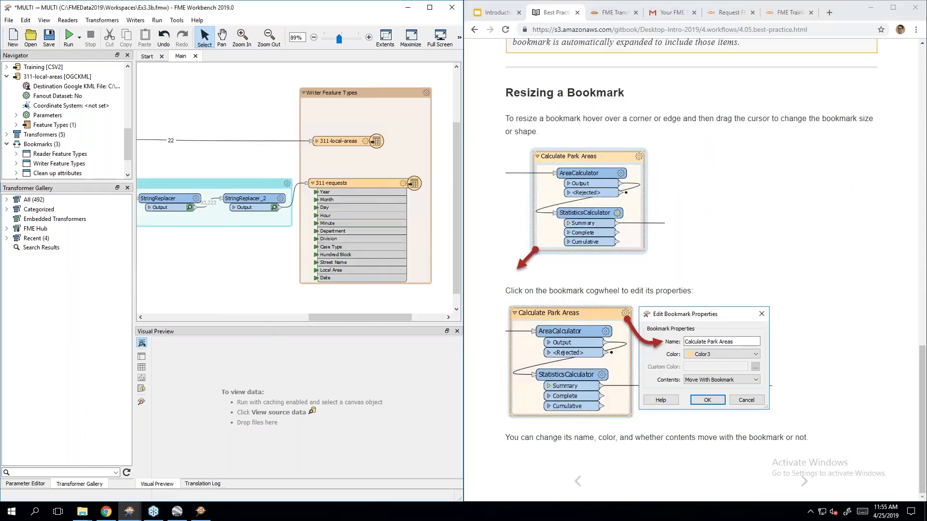
{"action": "mouse_move", "coordinate": [290, 226]}
{"action": "left_mouse_down"}
{"action": "mouse_move", "coordinate": [297, 264]}
{"action": "mouse_move", "coordinate": [293, 226]}
{"action": "left_mouse_up"}
{"action": "left_click", "coordinate": [287, 185]}
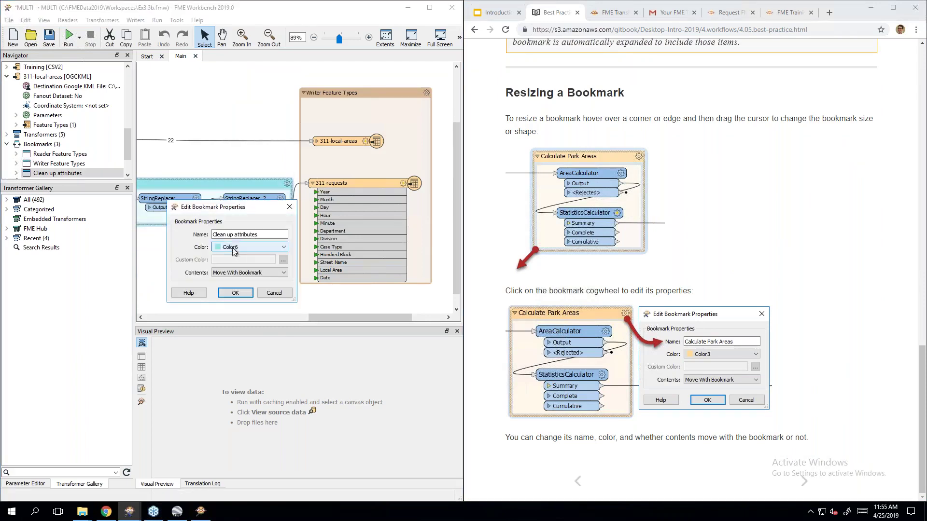
{"action": "left_click", "coordinate": [236, 245]}
{"action": "left_click", "coordinate": [241, 289]}
{"action": "left_click", "coordinate": [269, 295]}
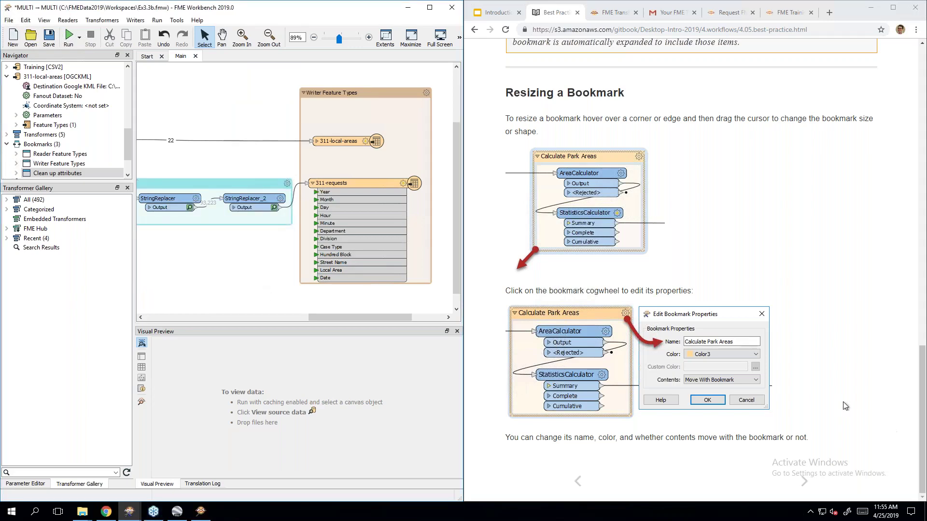
- Go to the Exercise 4.2a page, enlarge its workspace image, and read the bookmark and annotation instructions
{"action": "left_click", "coordinate": [804, 482]}
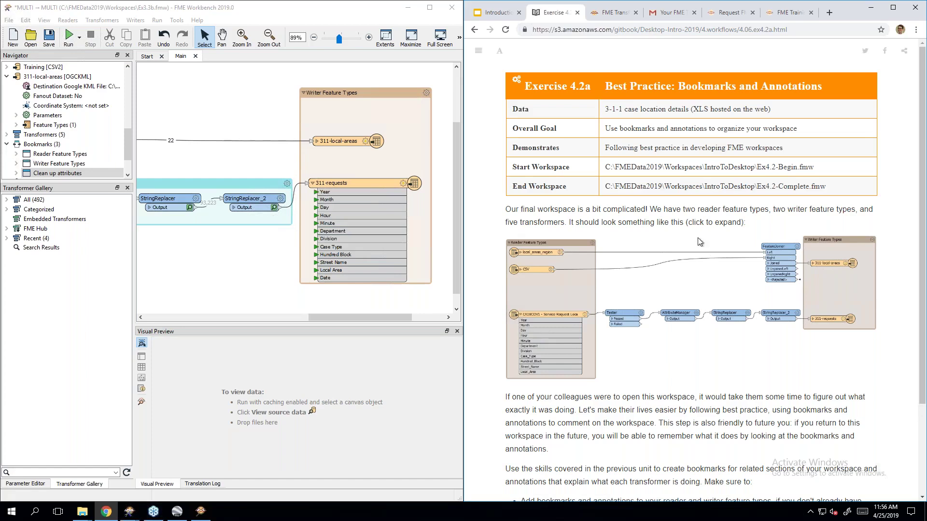
{"action": "left_click", "coordinate": [688, 307]}
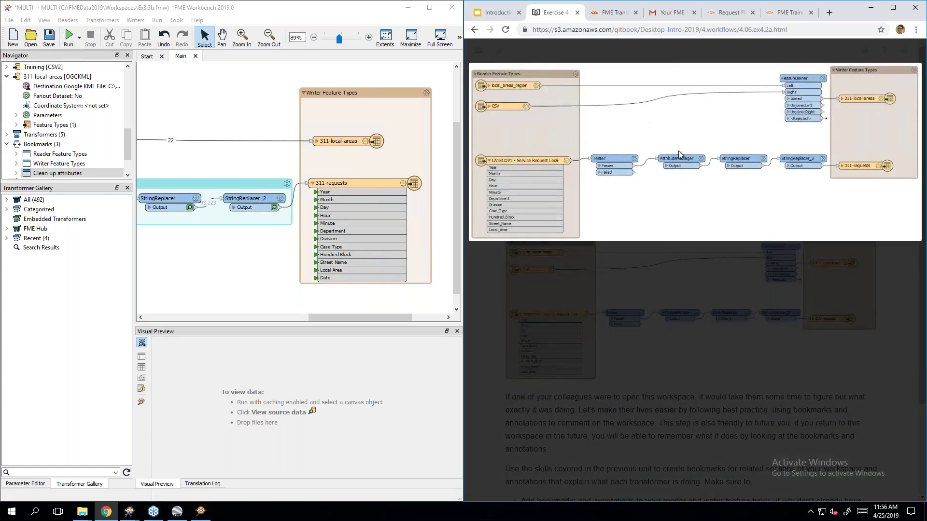
{"action": "left_click", "coordinate": [766, 364]}
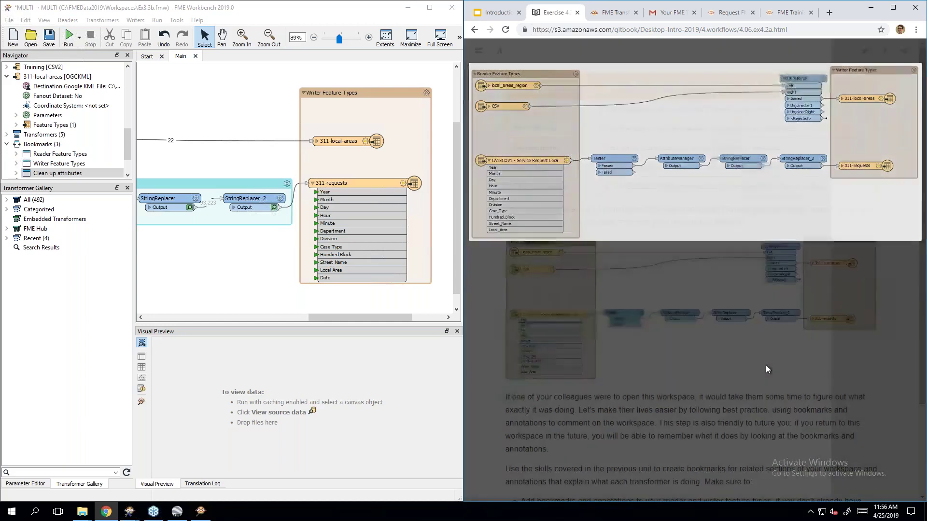
{"action": "scroll", "coordinate": [766, 365], "scroll_direction": "down", "scroll_amount": 2}
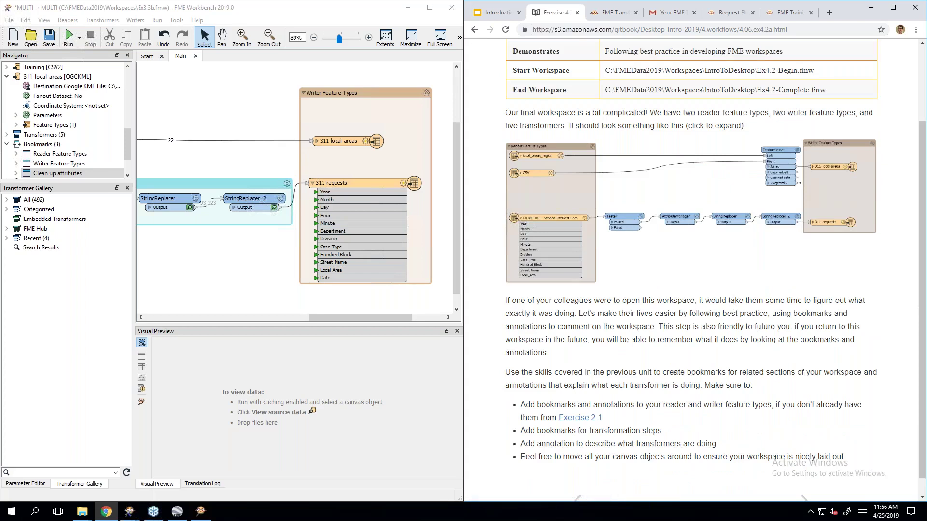
{"action": "scroll", "coordinate": [715, 269], "scroll_direction": "down", "scroll_amount": 1}
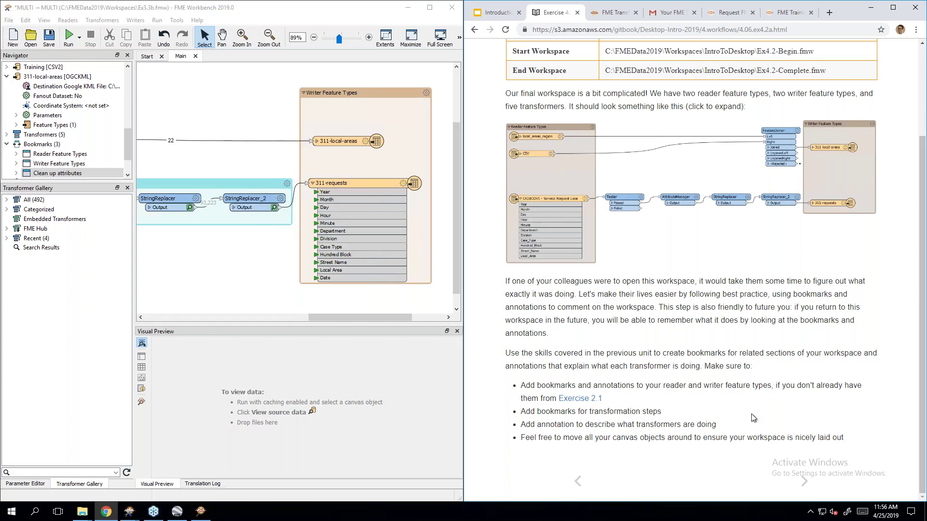
- Go through the Exercise 4.2b example workspace and the FME Workflows Quiz, ending on the Course Wrap-up page
{"action": "left_click", "coordinate": [805, 482]}
{"action": "scroll", "coordinate": [794, 449], "scroll_direction": "down", "scroll_amount": 3}
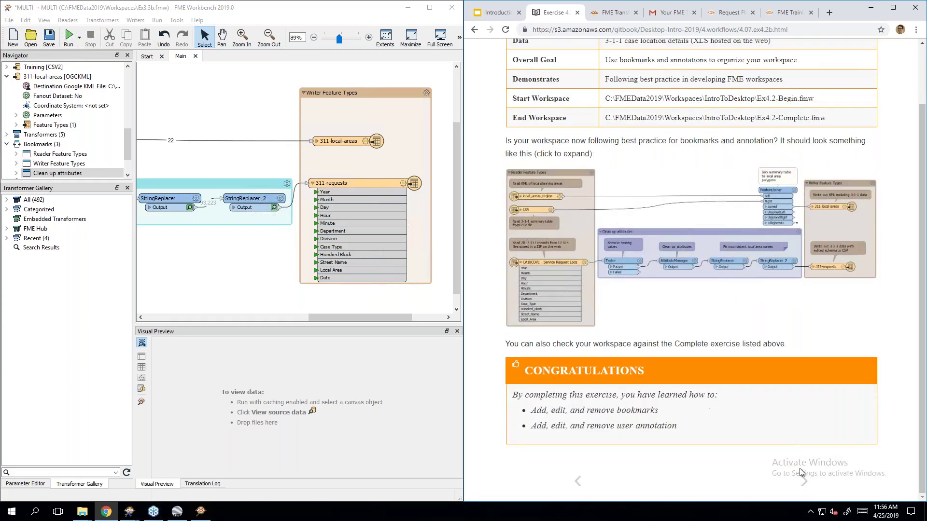
{"action": "left_click", "coordinate": [804, 490]}
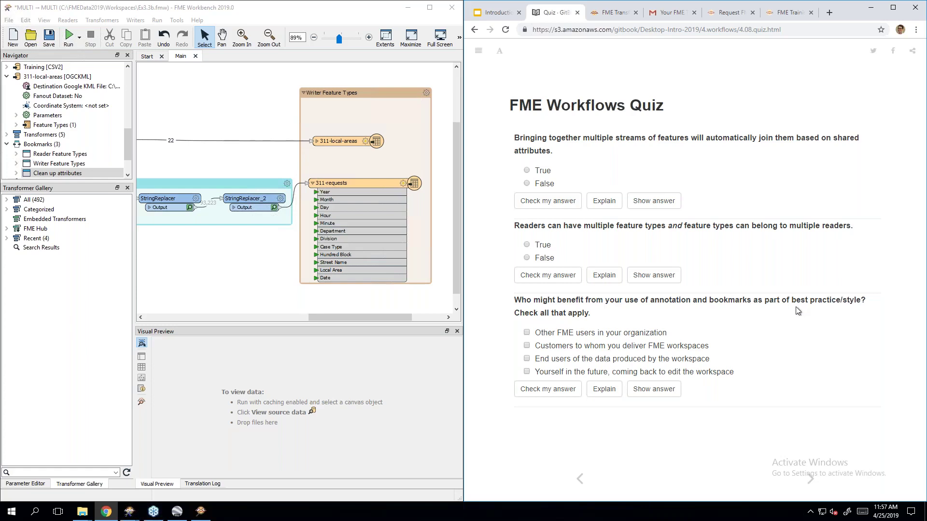
{"action": "left_click", "coordinate": [810, 481]}
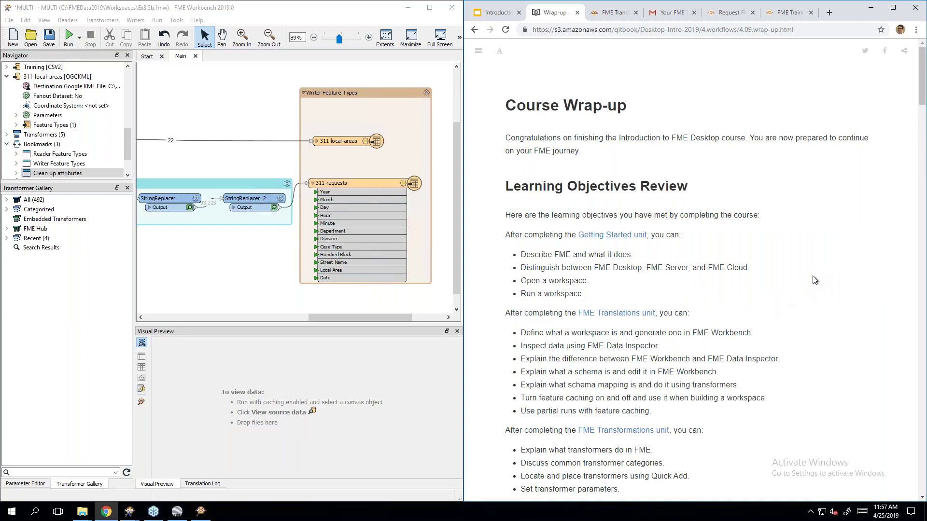
- Review the learning objectives on the Course Wrap-up page and copy the link address of the feedback form
{"action": "scroll", "coordinate": [813, 277], "scroll_direction": "down", "scroll_amount": 7}
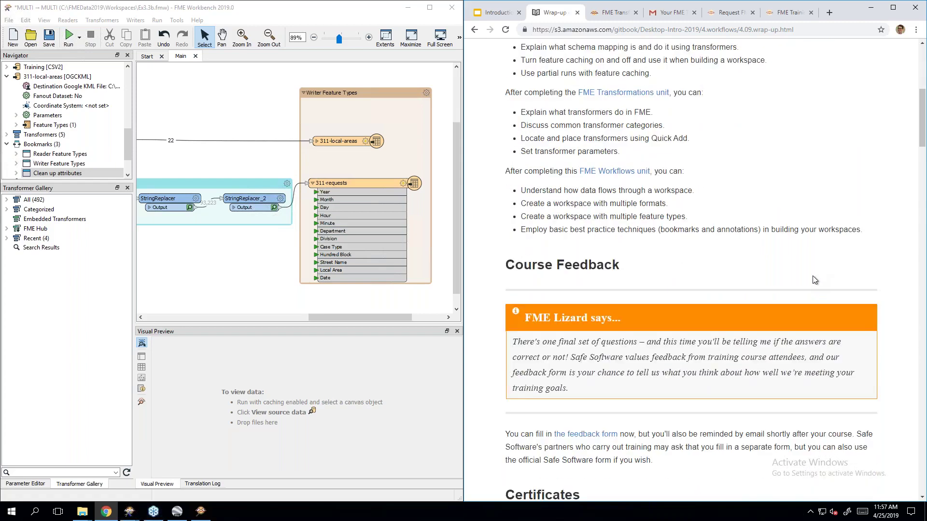
{"action": "scroll", "coordinate": [812, 279], "scroll_direction": "down", "scroll_amount": 4}
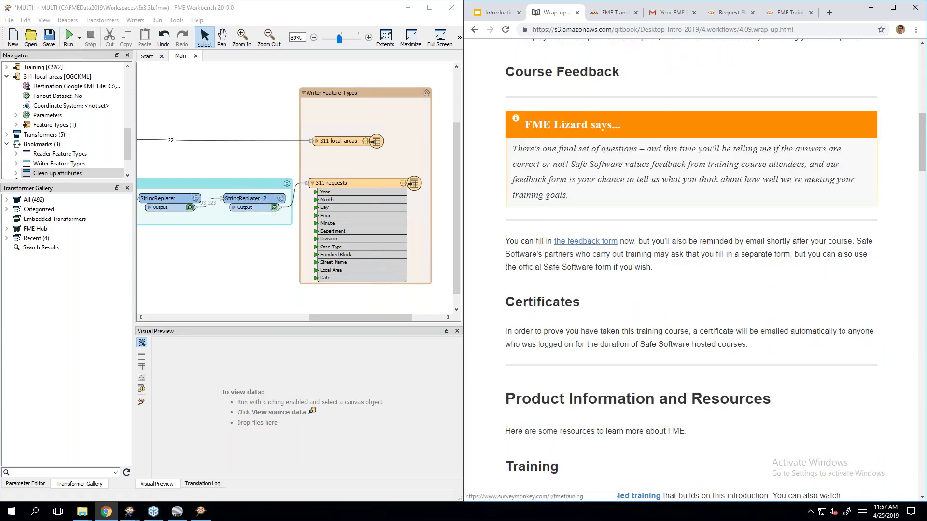
{"action": "right_click", "coordinate": [587, 242]}
{"action": "left_click", "coordinate": [660, 297]}
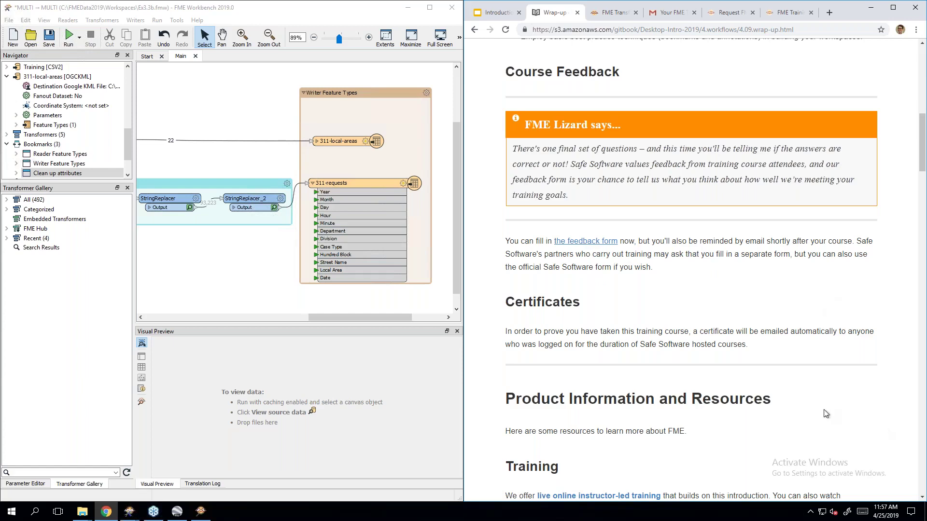
- Read the Product Information and Resources sections covering training, web site, support team, local partners, blog and documentation
{"action": "scroll", "coordinate": [719, 333], "scroll_direction": "down", "scroll_amount": 2}
{"action": "scroll", "coordinate": [722, 329], "scroll_direction": "down", "scroll_amount": 1}
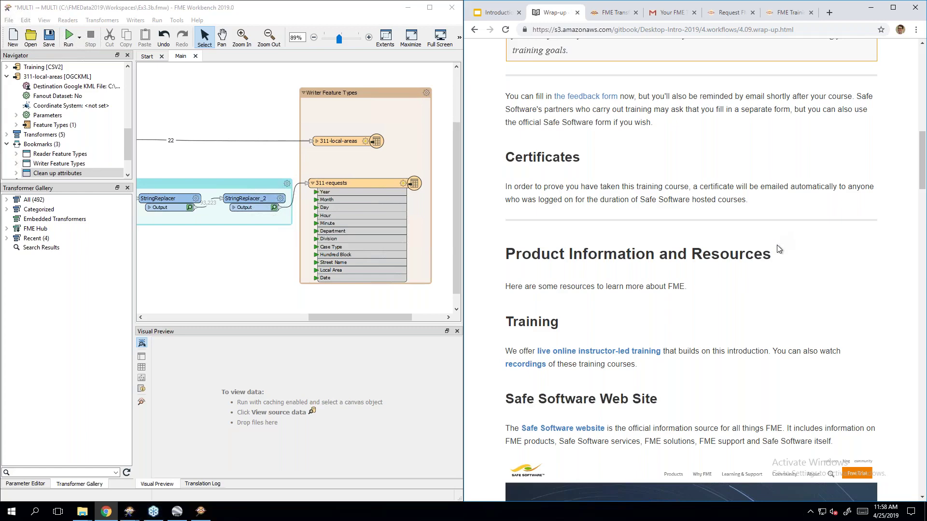
{"action": "scroll", "coordinate": [779, 256], "scroll_direction": "down", "scroll_amount": 2}
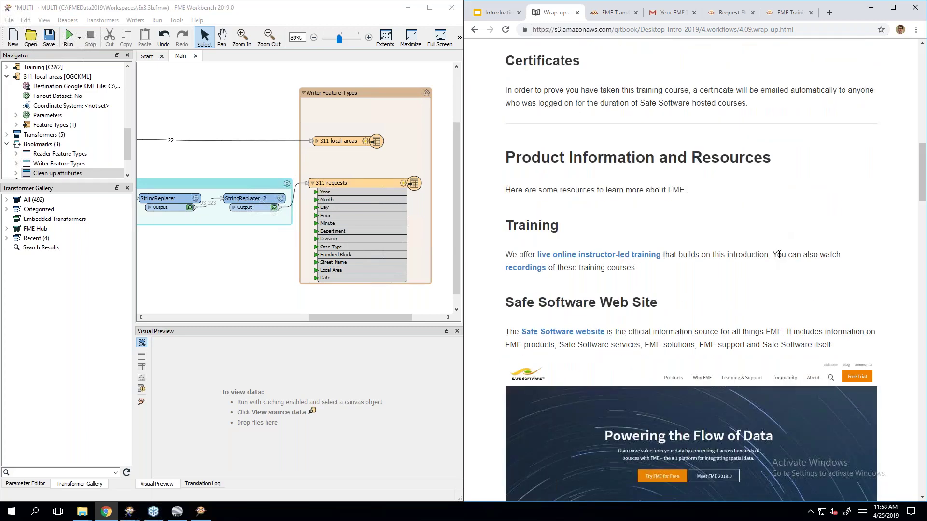
{"action": "scroll", "coordinate": [779, 254], "scroll_direction": "down", "scroll_amount": 2}
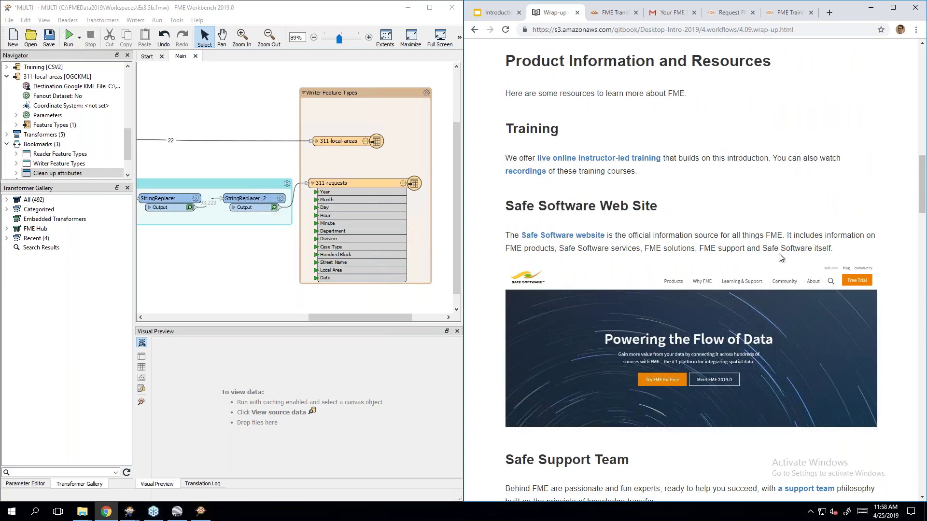
{"action": "scroll", "coordinate": [839, 236], "scroll_direction": "down", "scroll_amount": 1}
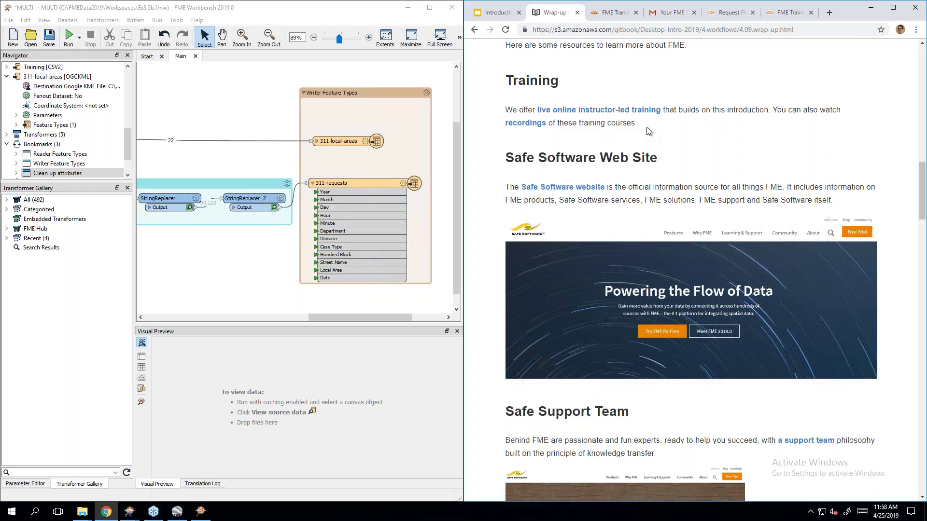
{"action": "scroll", "coordinate": [643, 126], "scroll_direction": "down", "scroll_amount": 1}
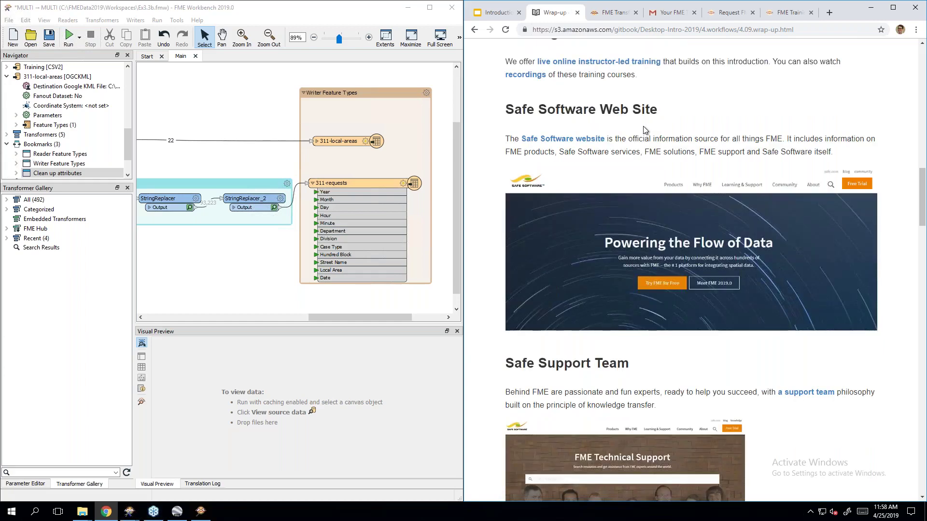
{"action": "scroll", "coordinate": [643, 126], "scroll_direction": "down", "scroll_amount": 1}
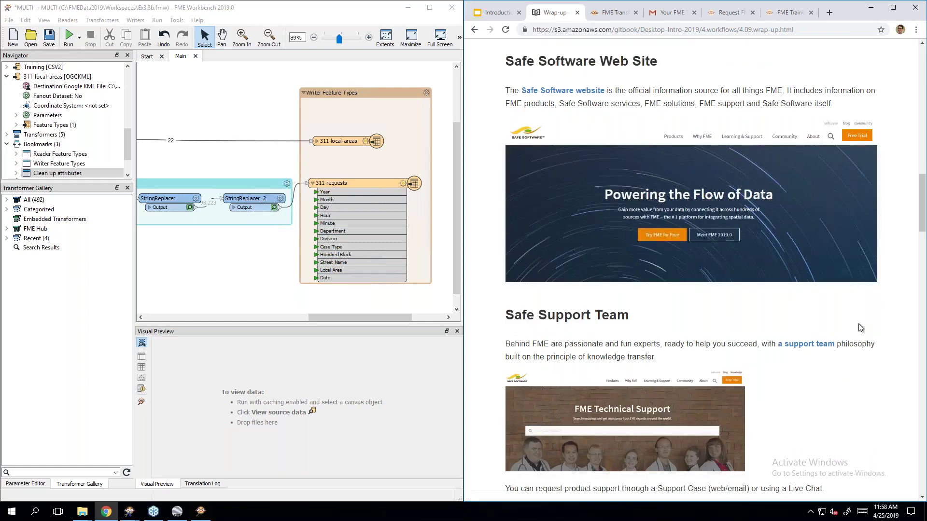
{"action": "scroll", "coordinate": [861, 328], "scroll_direction": "down", "scroll_amount": 3}
{"action": "scroll", "coordinate": [860, 327], "scroll_direction": "down", "scroll_amount": 1}
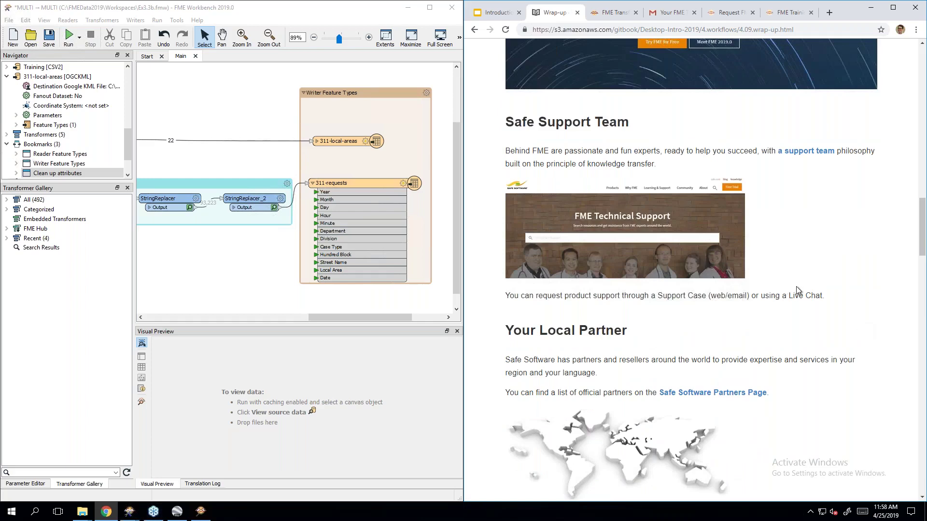
{"action": "scroll", "coordinate": [802, 286], "scroll_direction": "down", "scroll_amount": 4}
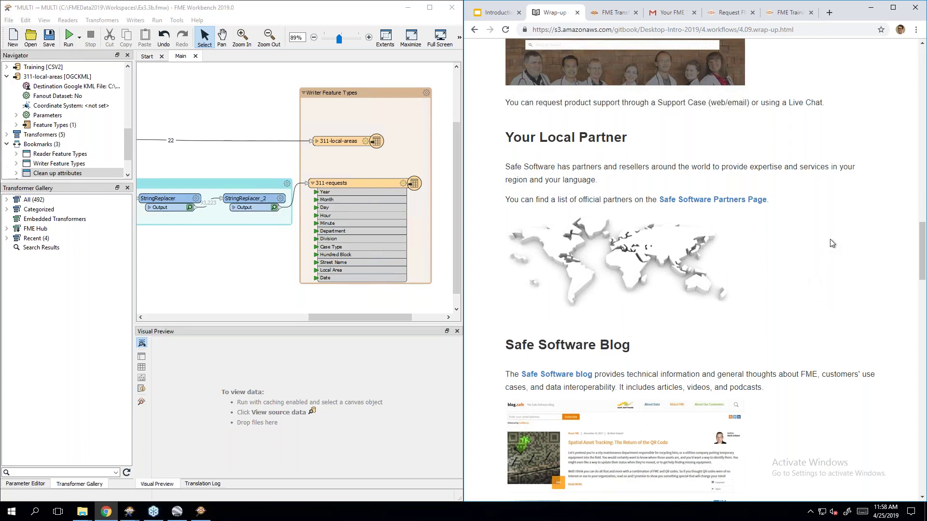
{"action": "scroll", "coordinate": [832, 244], "scroll_direction": "down", "scroll_amount": 5}
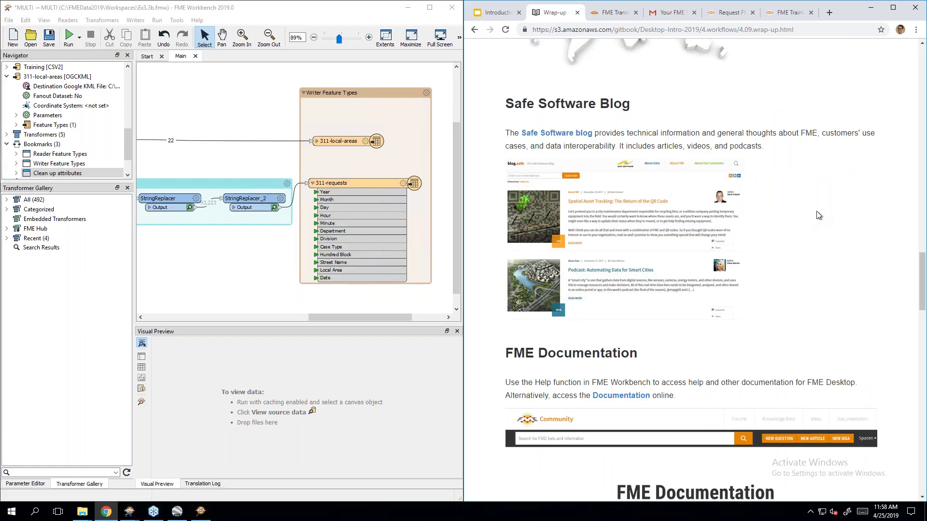
{"action": "scroll", "coordinate": [819, 214], "scroll_direction": "down", "scroll_amount": 4}
{"action": "scroll", "coordinate": [819, 213], "scroll_direction": "down", "scroll_amount": 2}
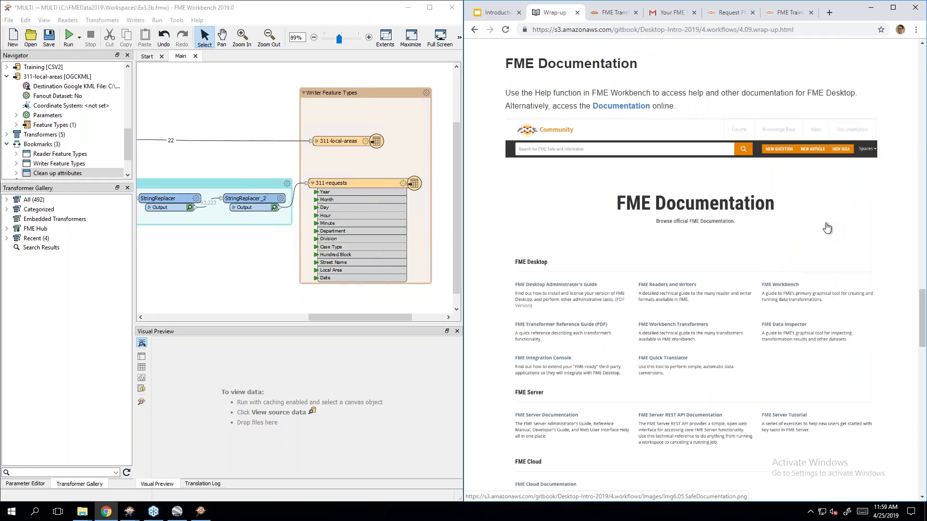
- Read the Community Information and Resources sections on the FME Community, Knowledge Base, Forums, Ideas Exchange and FME Channel
{"action": "scroll", "coordinate": [827, 228], "scroll_direction": "down", "scroll_amount": 2}
{"action": "scroll", "coordinate": [827, 227], "scroll_direction": "down", "scroll_amount": 5}
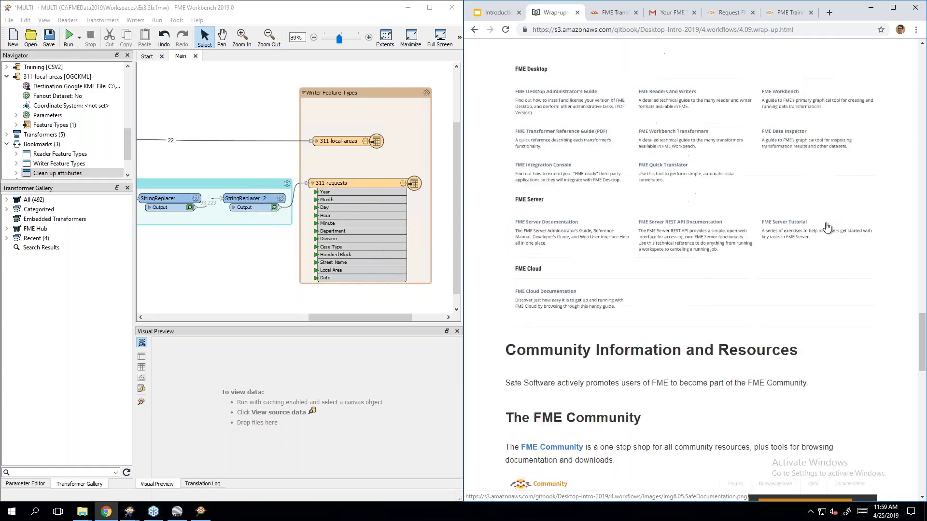
{"action": "scroll", "coordinate": [827, 228], "scroll_direction": "down", "scroll_amount": 3}
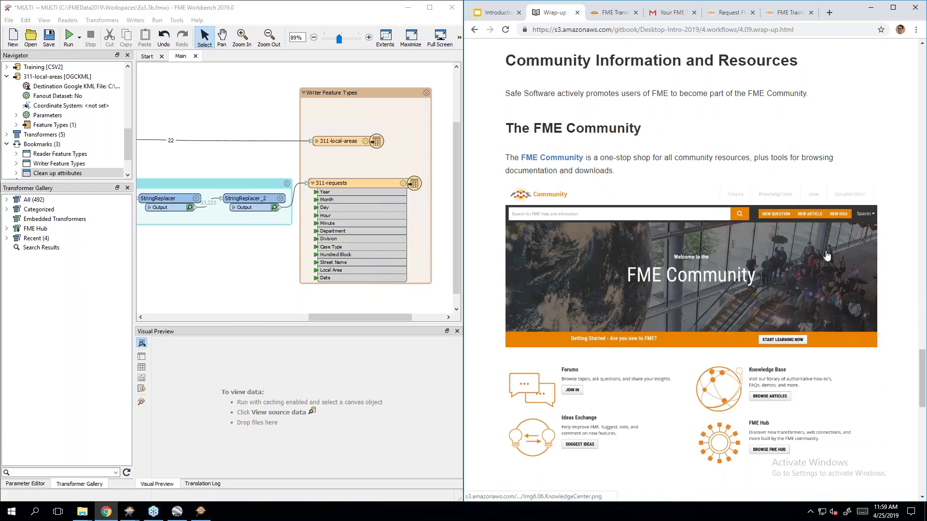
{"action": "scroll", "coordinate": [823, 266], "scroll_direction": "down", "scroll_amount": 1}
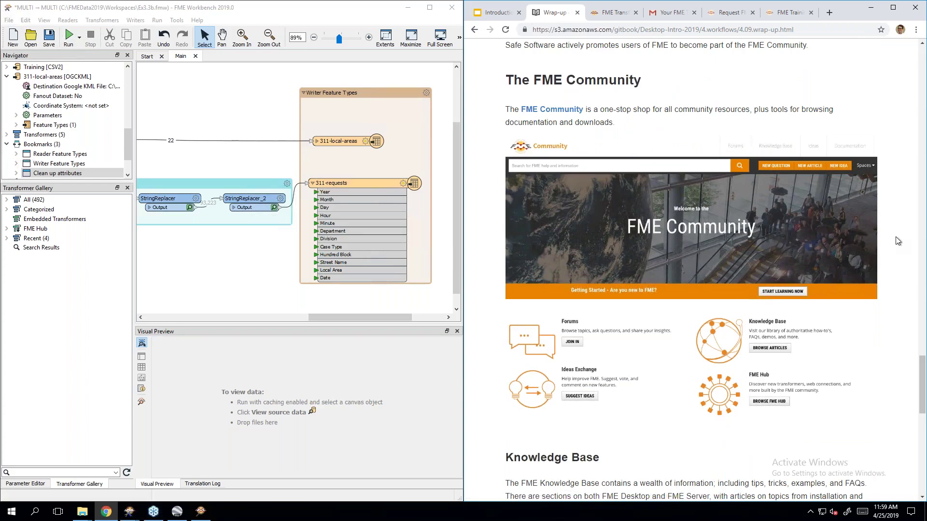
{"action": "scroll", "coordinate": [897, 241], "scroll_direction": "down", "scroll_amount": 1}
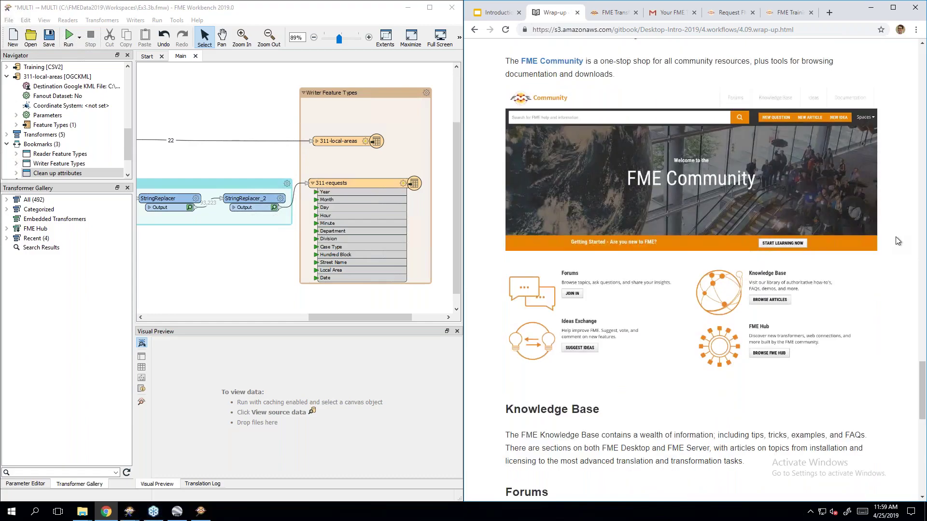
{"action": "scroll", "coordinate": [898, 241], "scroll_direction": "down", "scroll_amount": 10}
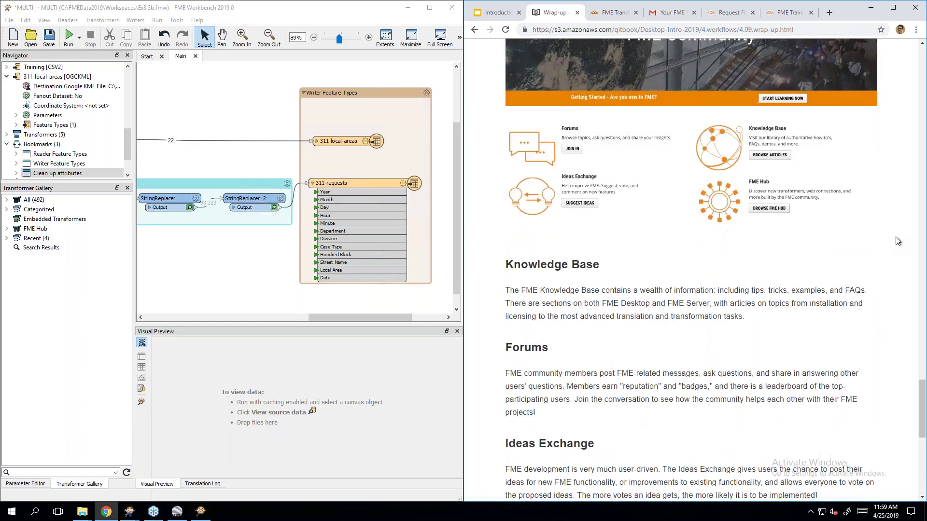
{"action": "scroll", "coordinate": [898, 241], "scroll_direction": "down", "scroll_amount": 2}
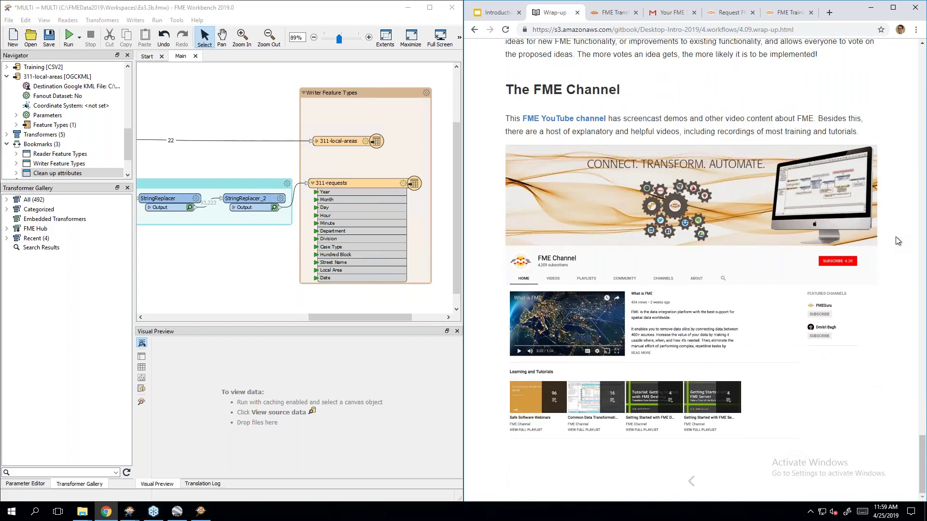